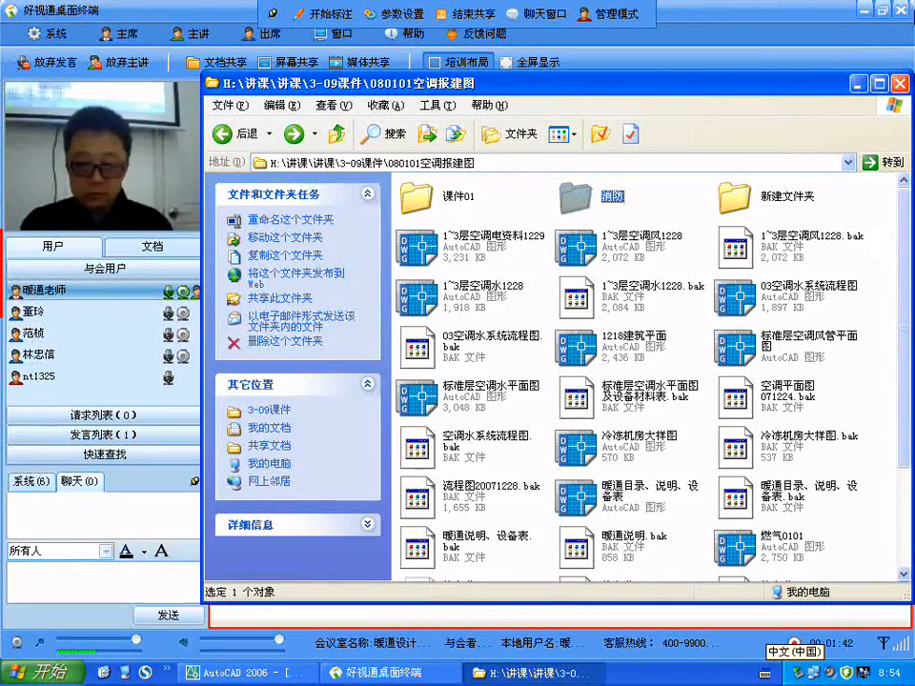
Step: Open the folder "int5.01 for 2004-试用 D050519" on the KINGSTON (H:) drive
click(126, 673)
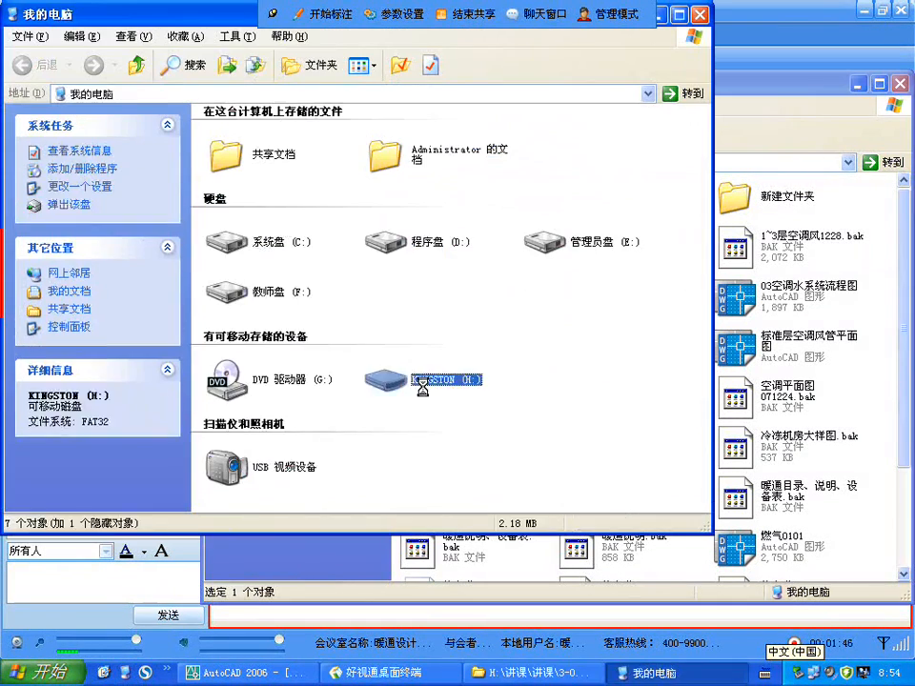
double_click(391, 379)
click(262, 143)
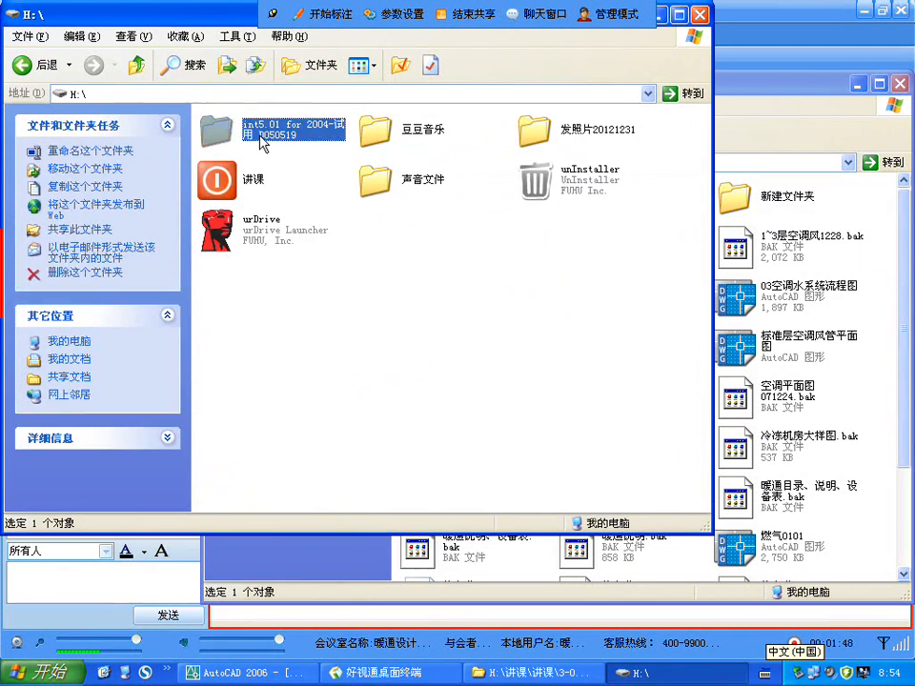
double_click(262, 142)
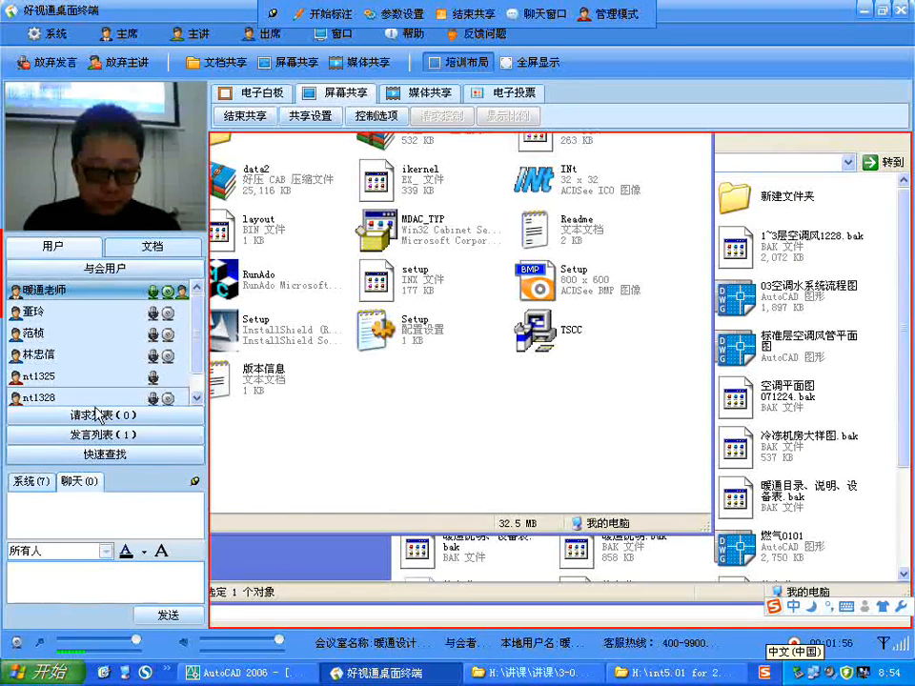
Step: Switch to the 好视通 meeting client and check the speaker list, system messages, chat and attendee list
click(111, 436)
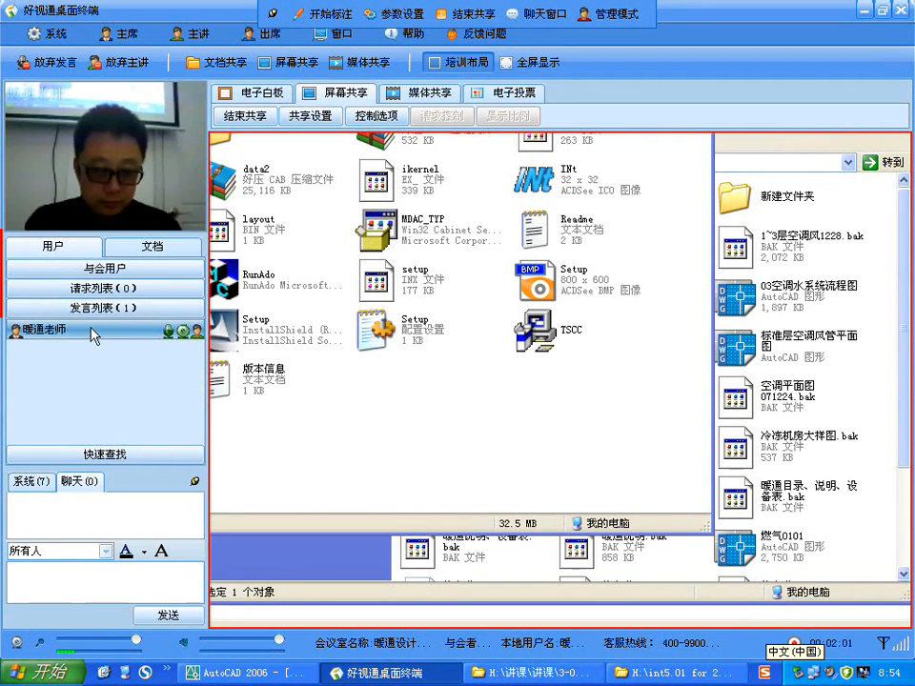
click(31, 481)
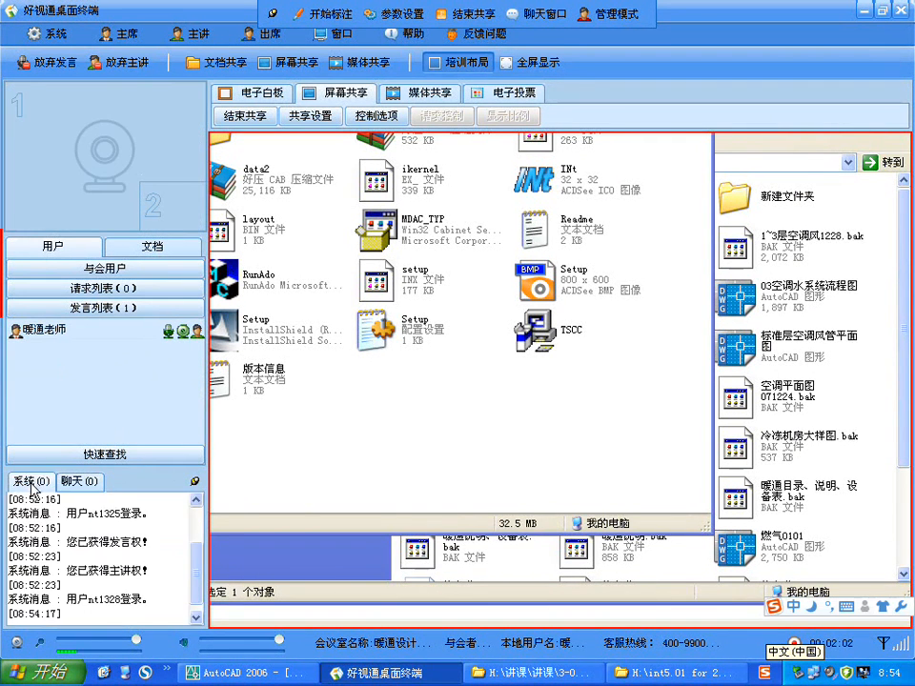
click(92, 482)
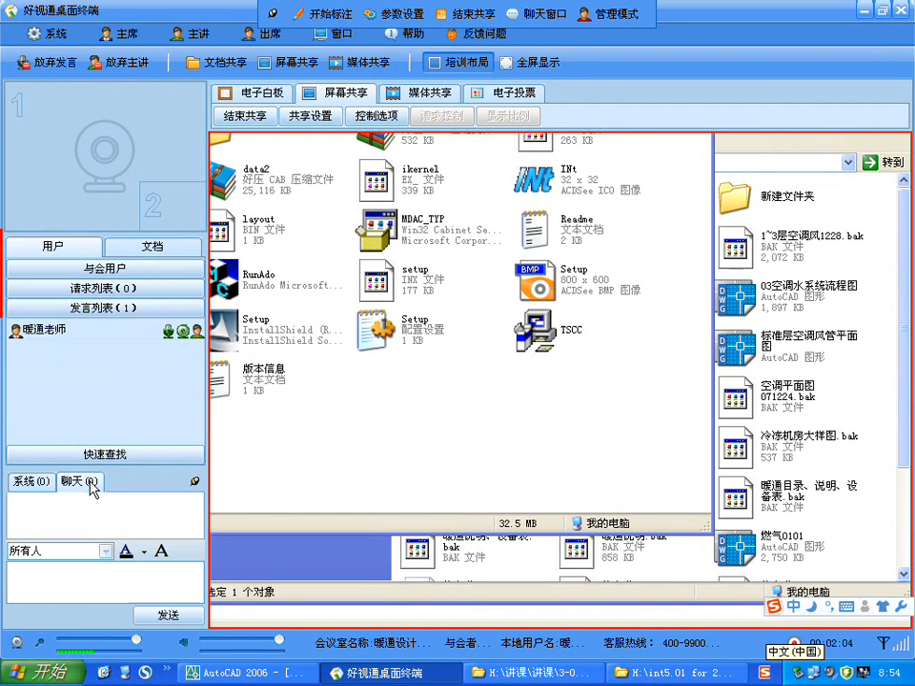
click(31, 481)
click(86, 483)
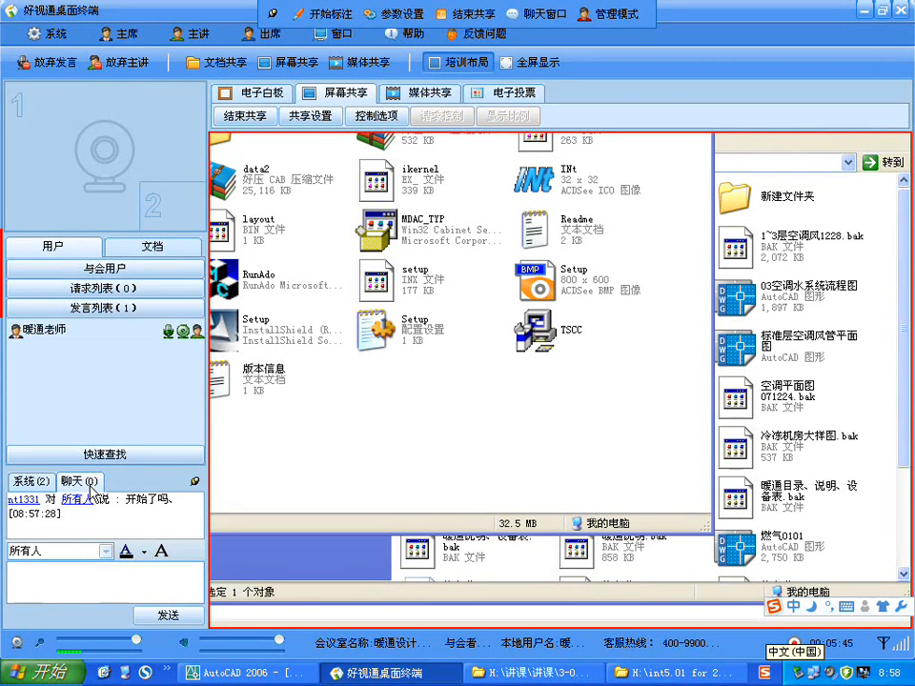
click(143, 268)
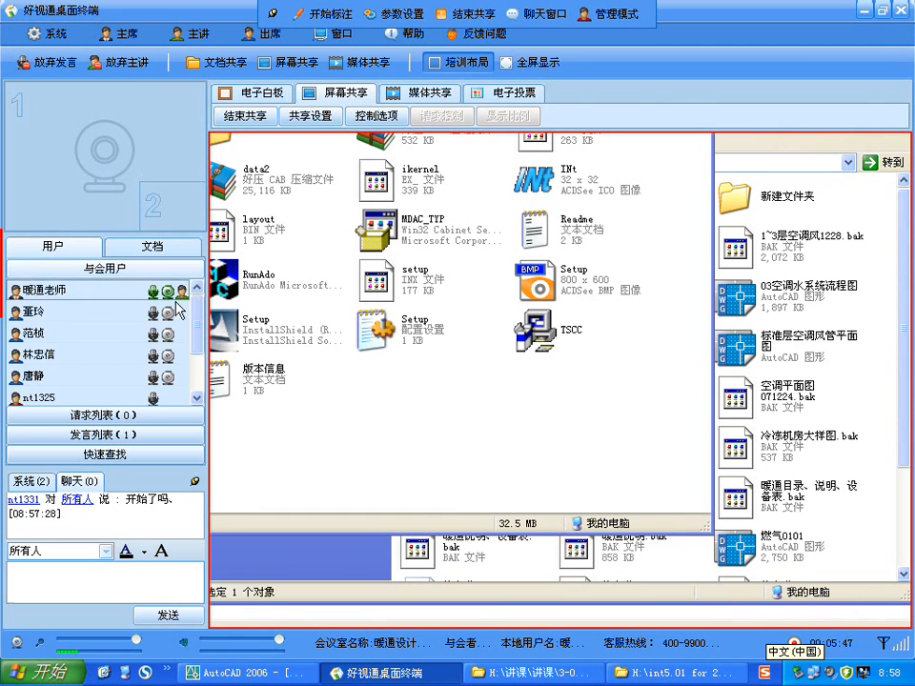
mouse_move(198, 307)
mouse_down()
mouse_move(202, 351)
mouse_move(216, 302)
mouse_up()
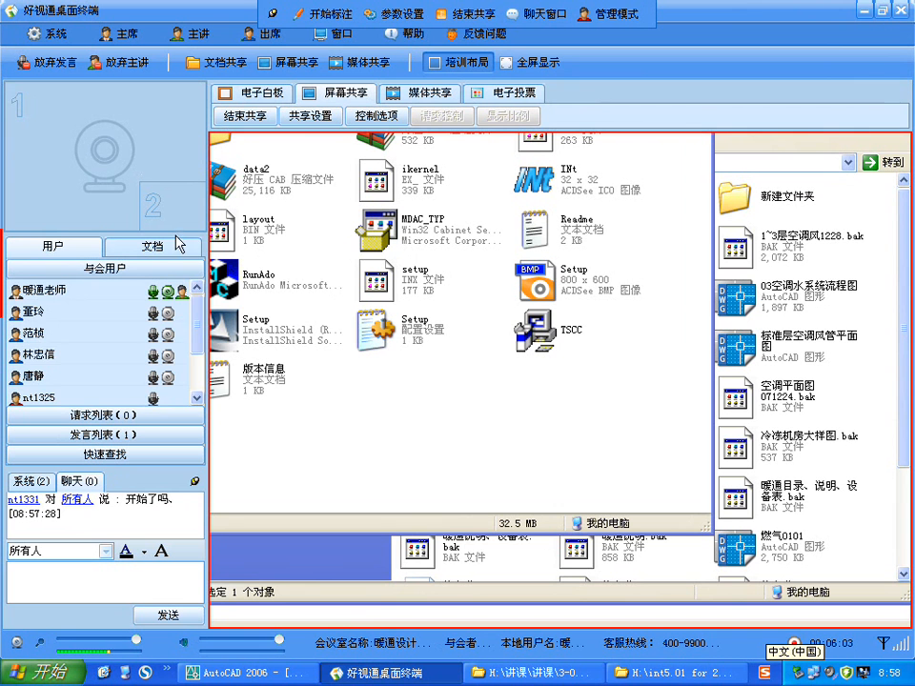
drag(198, 315, 202, 289)
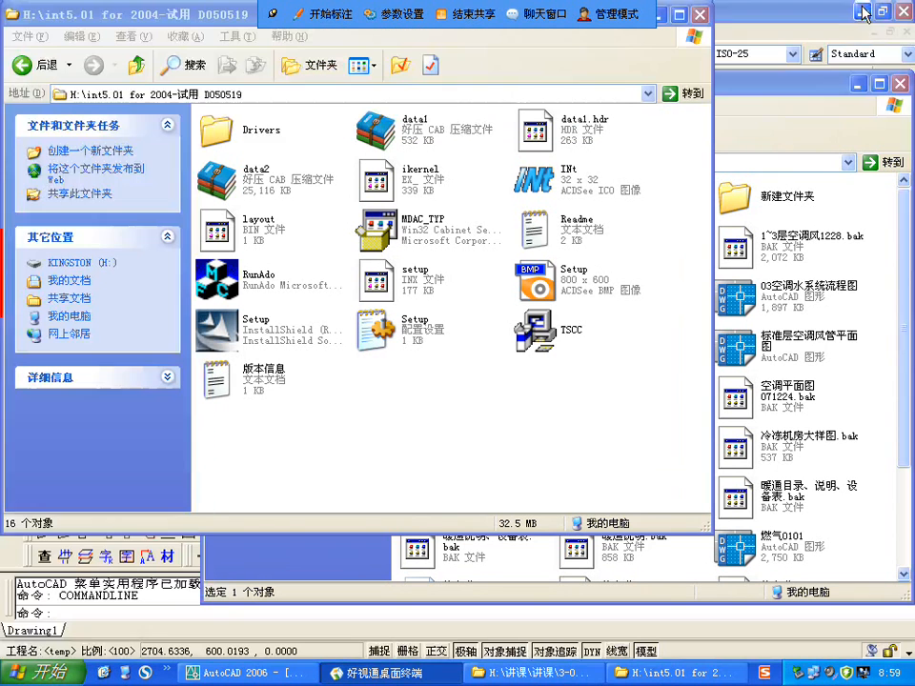
Step: Bring up the 080101空调报建图 folder, show its files in details view and widen the name column
click(862, 10)
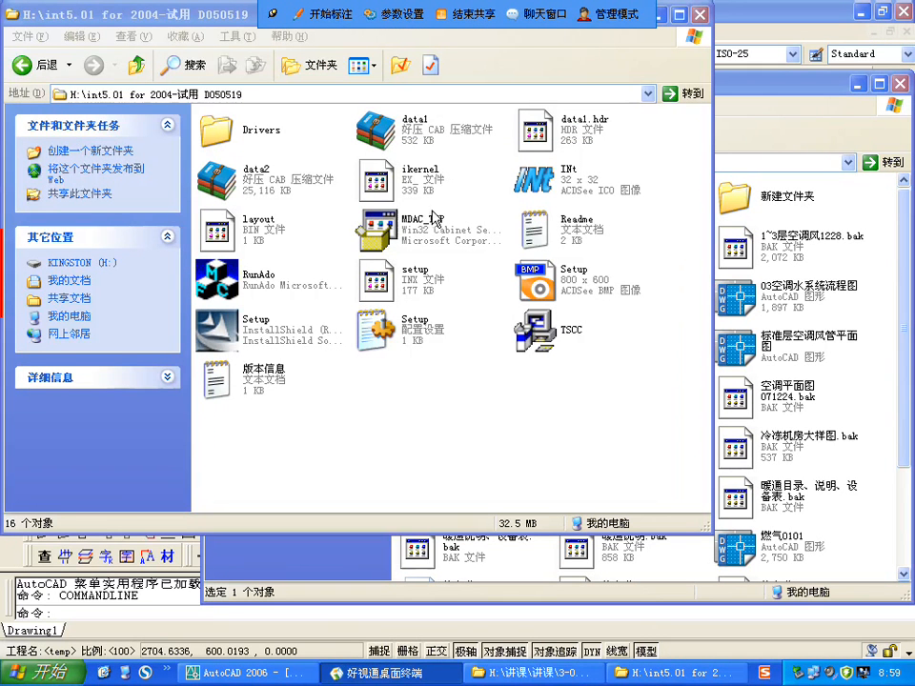
click(661, 15)
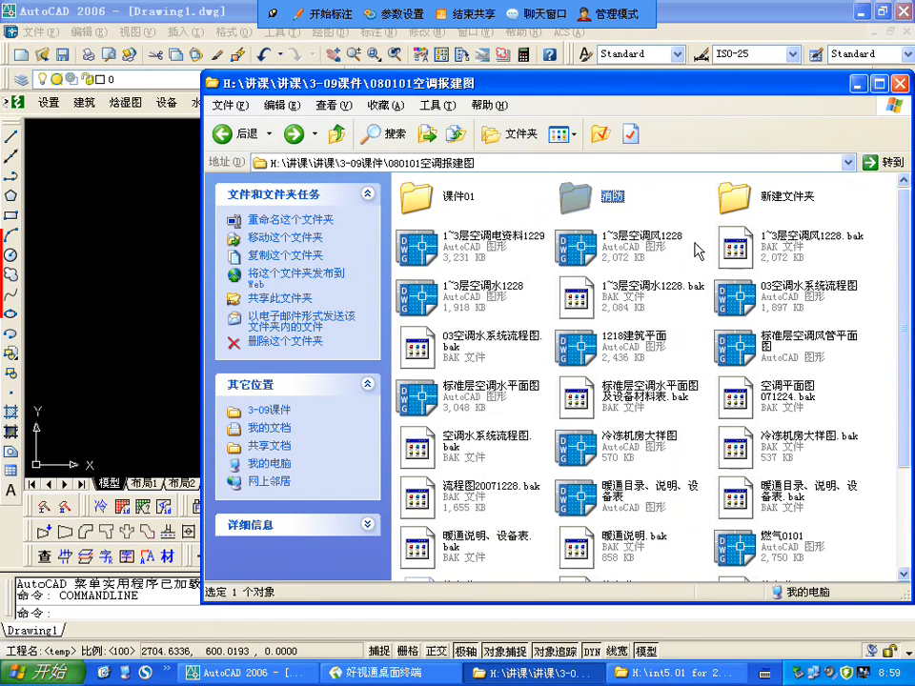
click(559, 134)
click(585, 227)
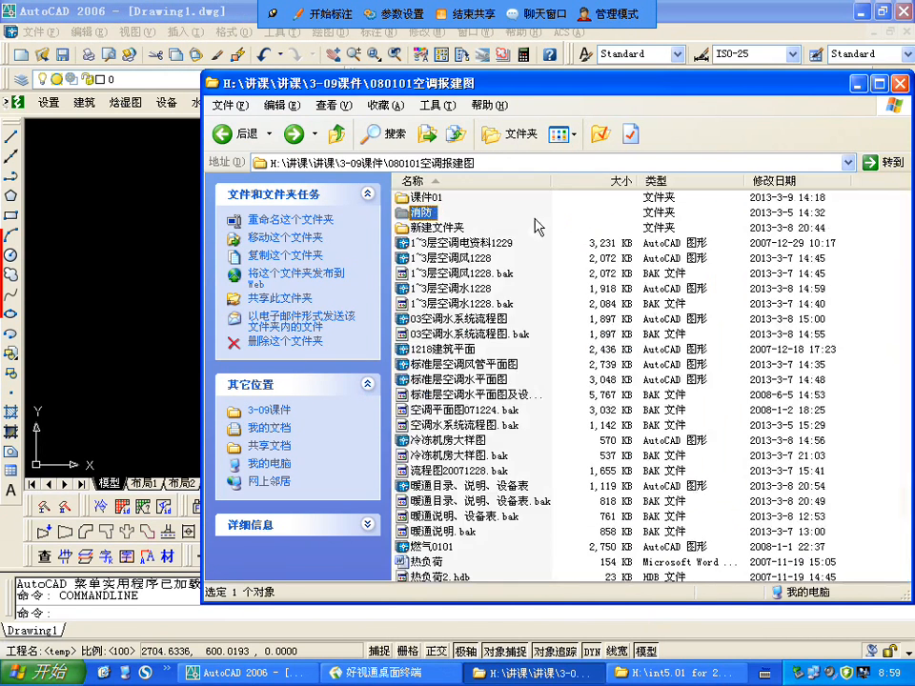
drag(551, 180, 629, 180)
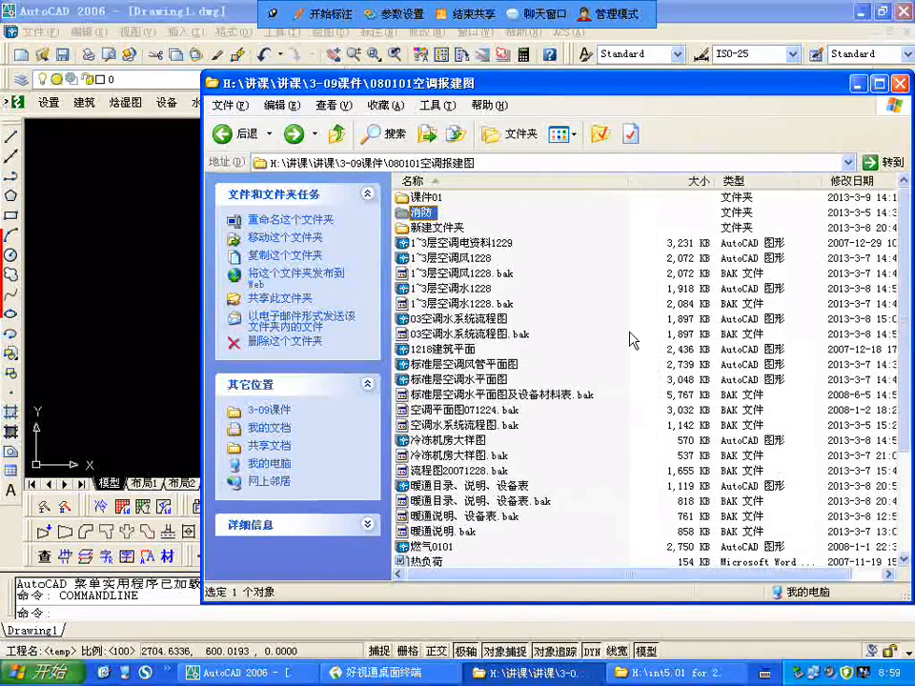
click(592, 316)
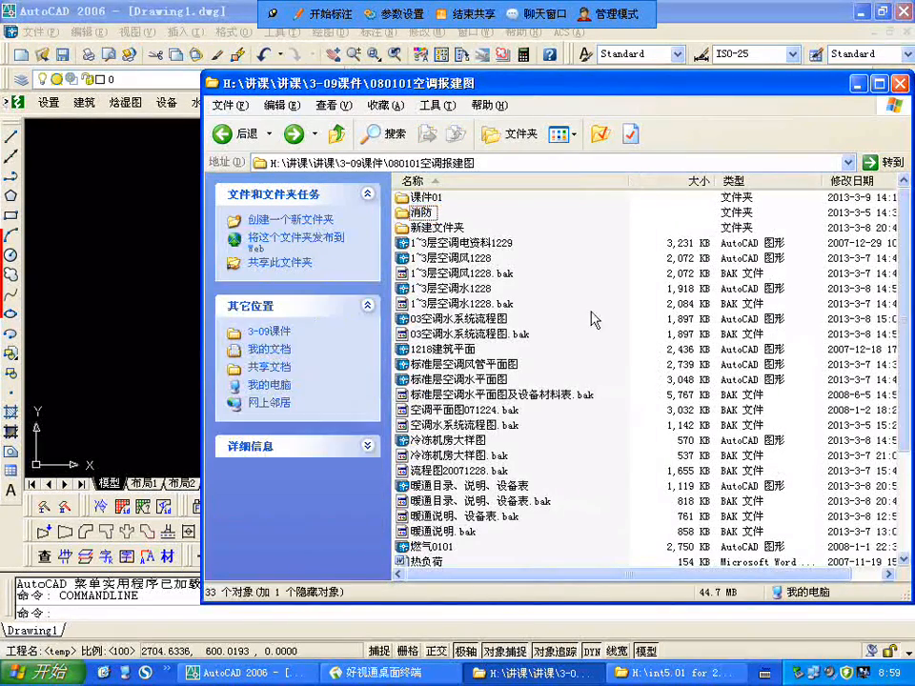
Step: Open the drawing 1218建筑平面 from the 课件01 folder in AutoCAD 2006
double_click(425, 198)
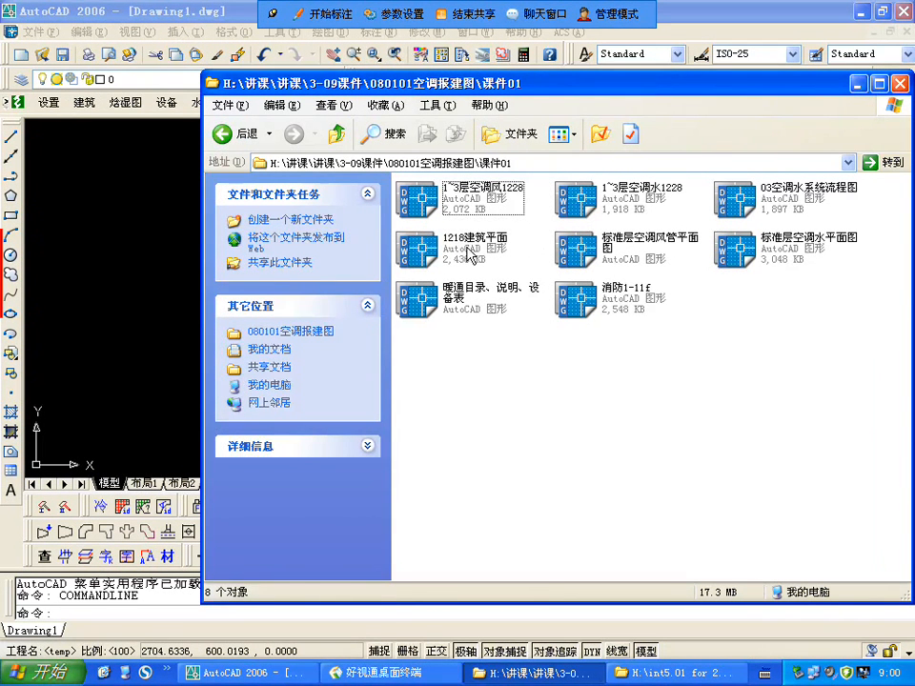
click(470, 253)
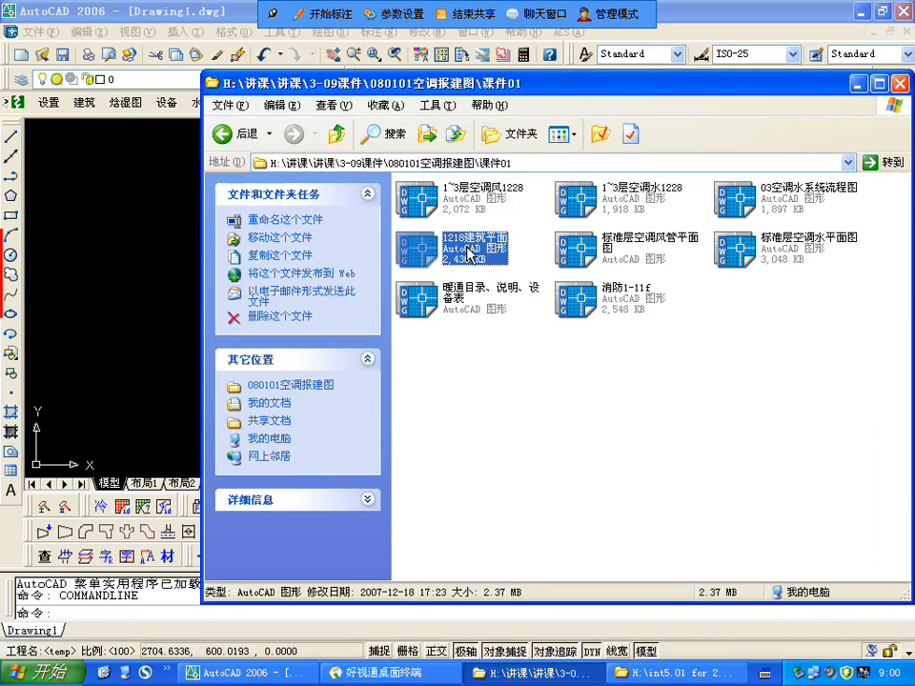
double_click(470, 254)
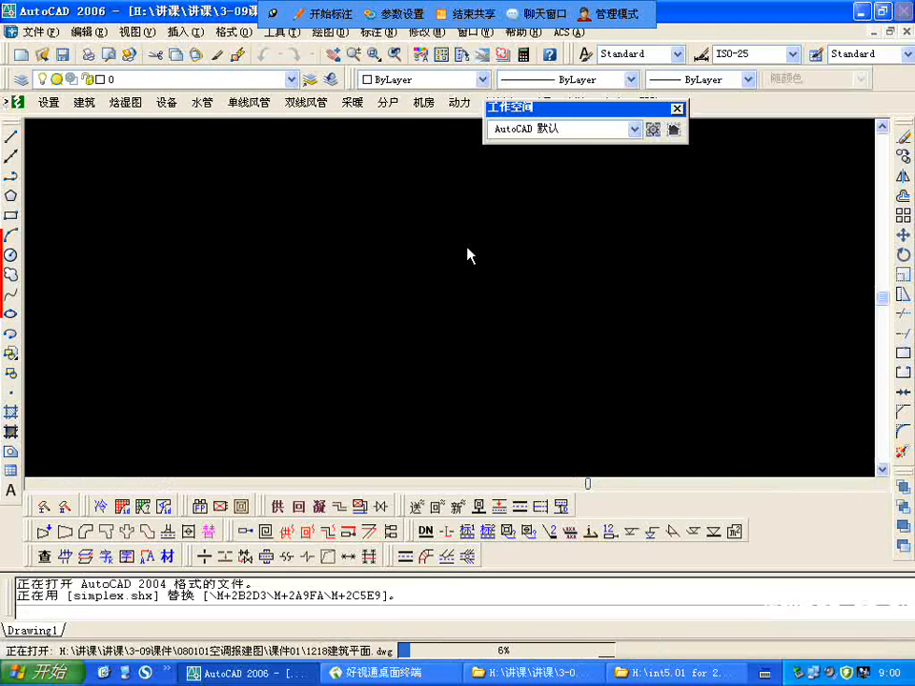
Step: Substitute the big font hztxt.shx for the missing font of text style sunyat
click(485, 341)
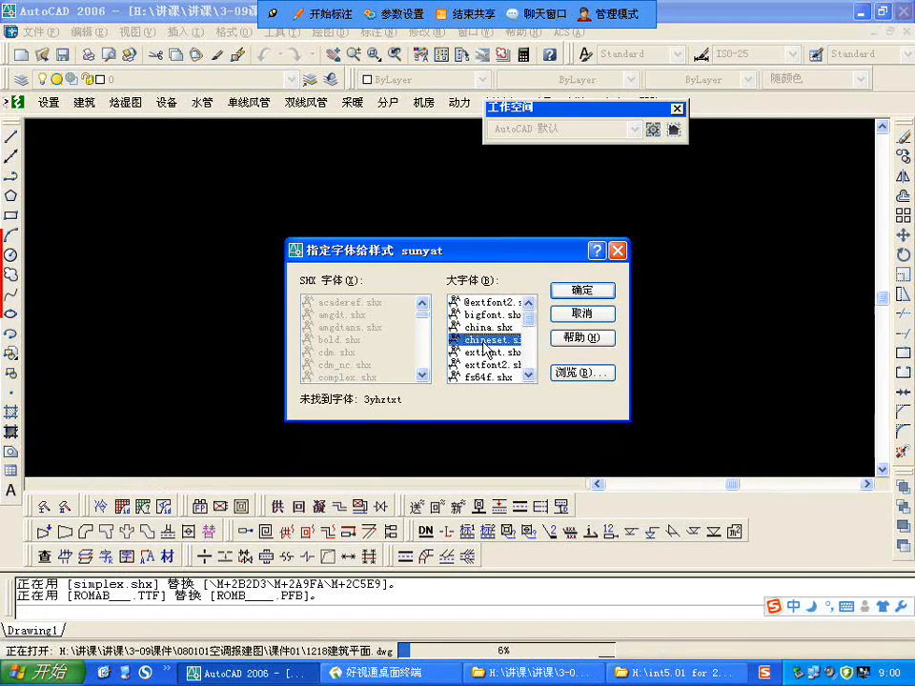
text(hhhh)
key(ctrl+space)
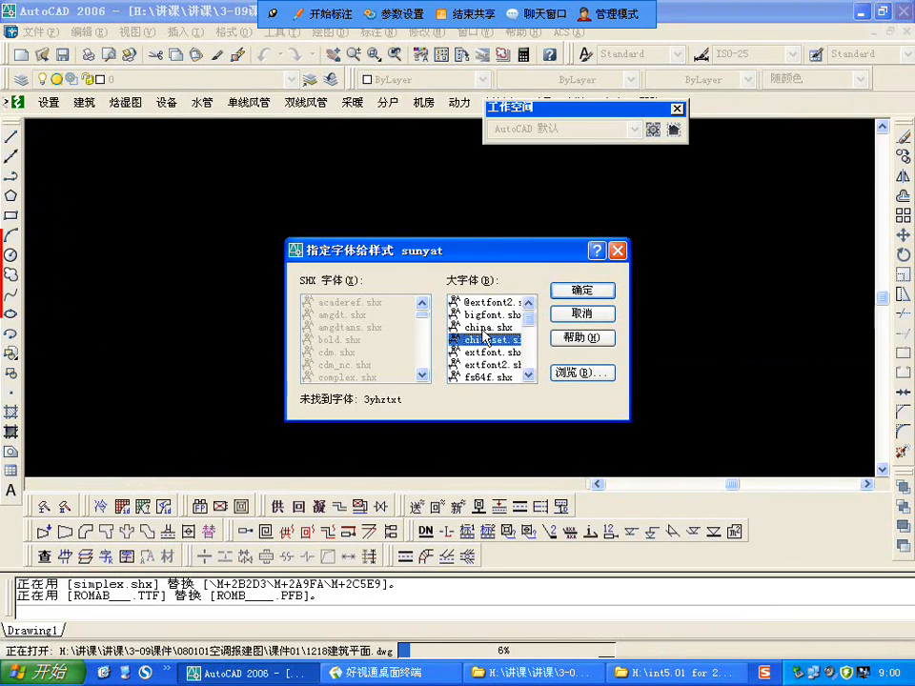
key(h)
Step: Substitute hztxt.shx for the missing big font of text style 风阀标注 and finish loading the drawing
key(h)
key(h)
key(h)
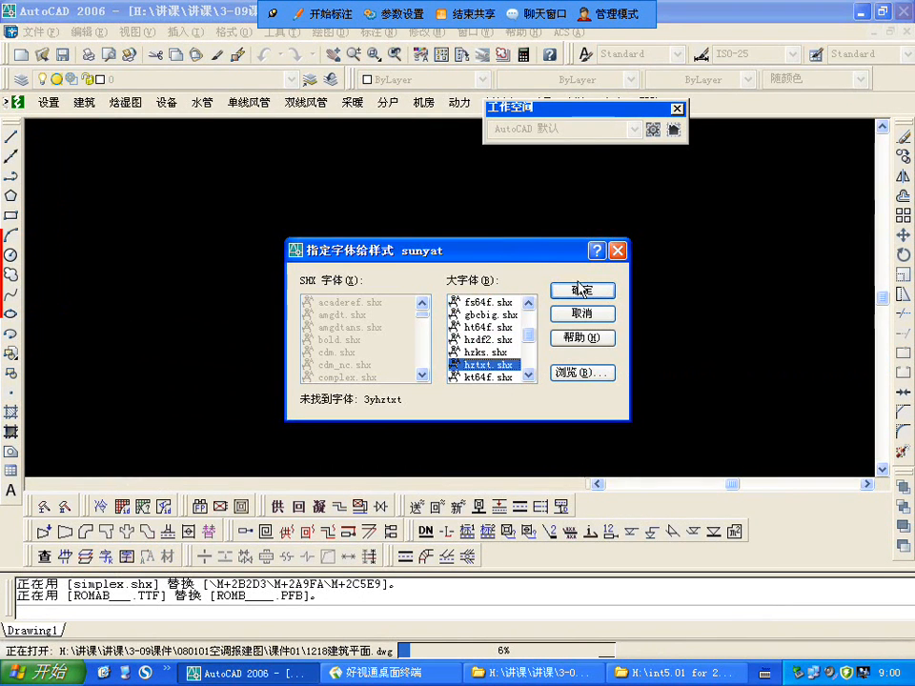
key(Return)
key(h)
key(h)
key(h)
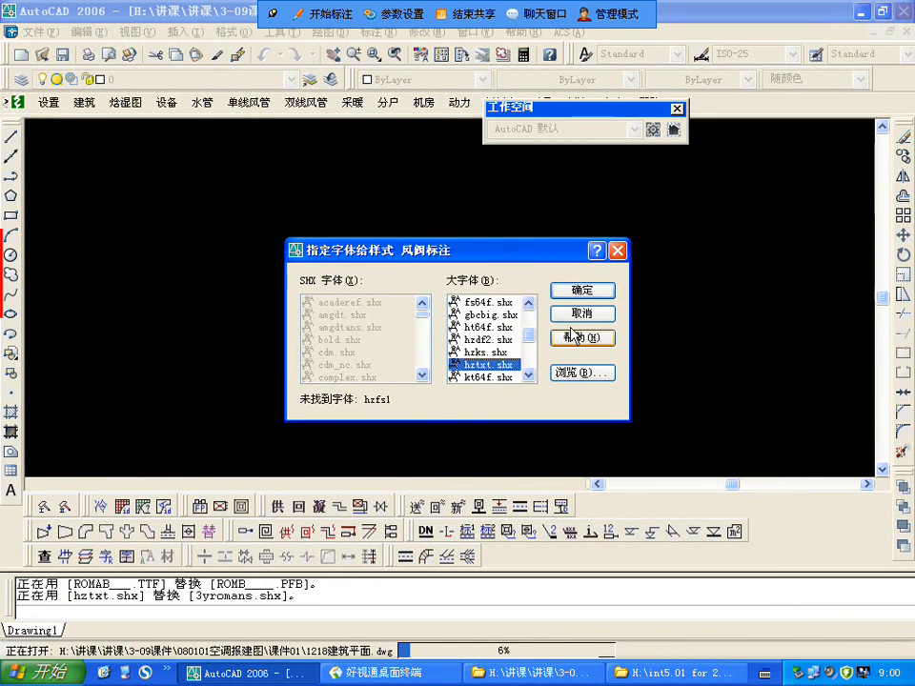
key(Return)
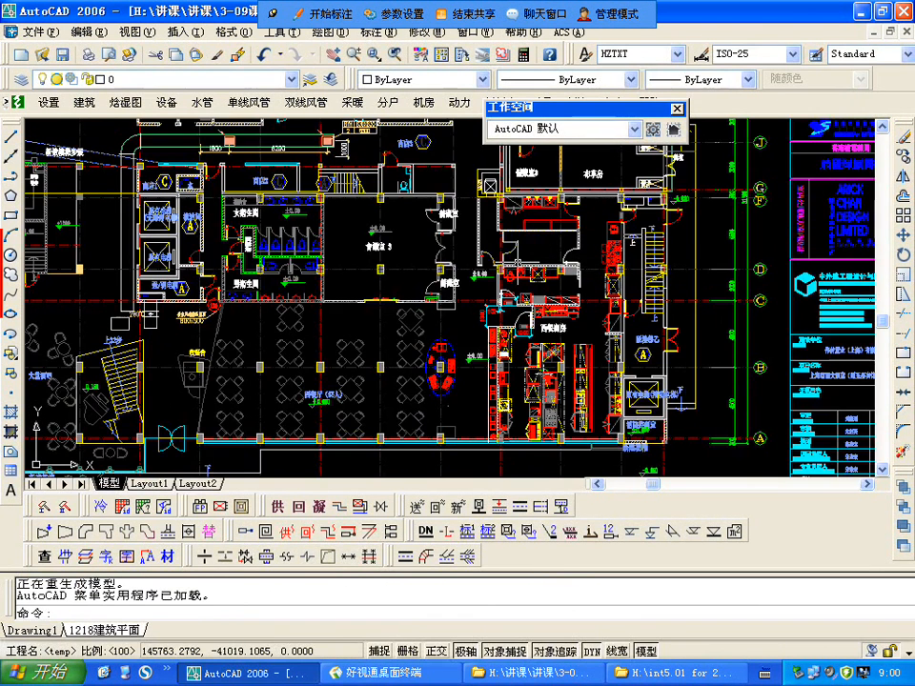
Step: Set the crosshair size to 100 in the display options and apply the change
text(config)
key(Return)
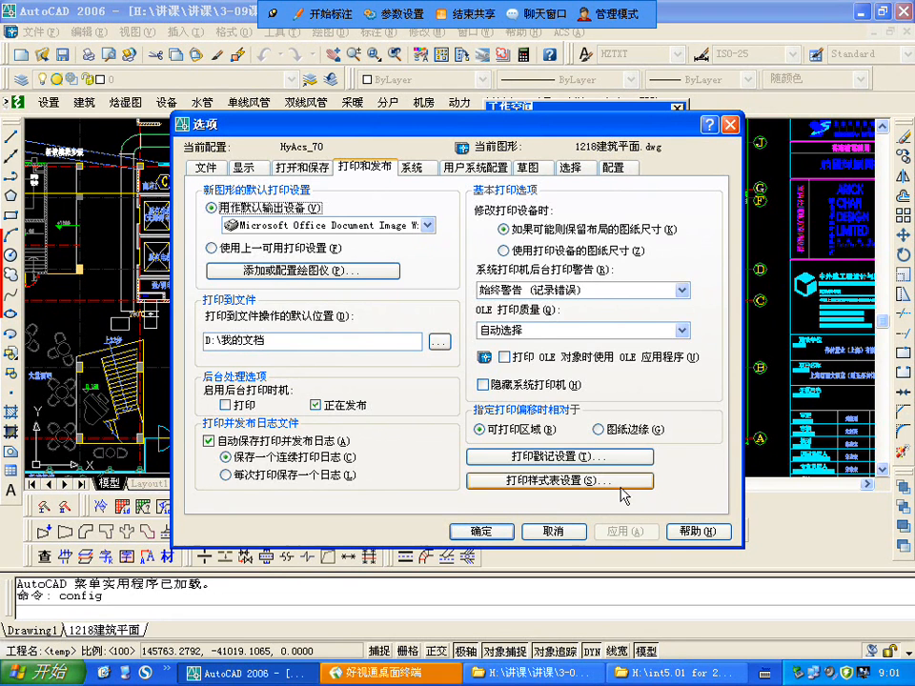
click(303, 168)
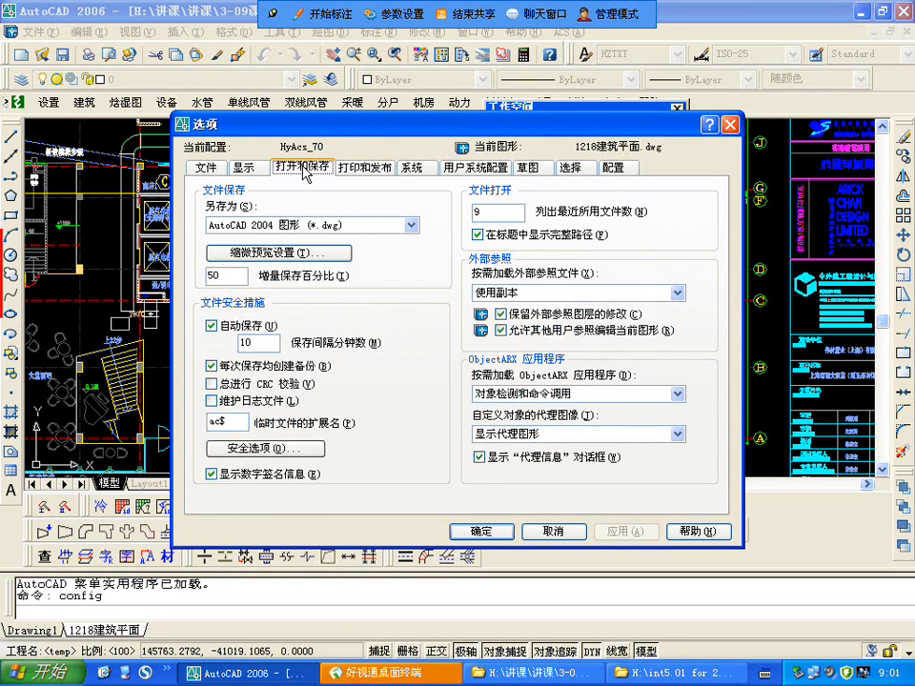
click(364, 168)
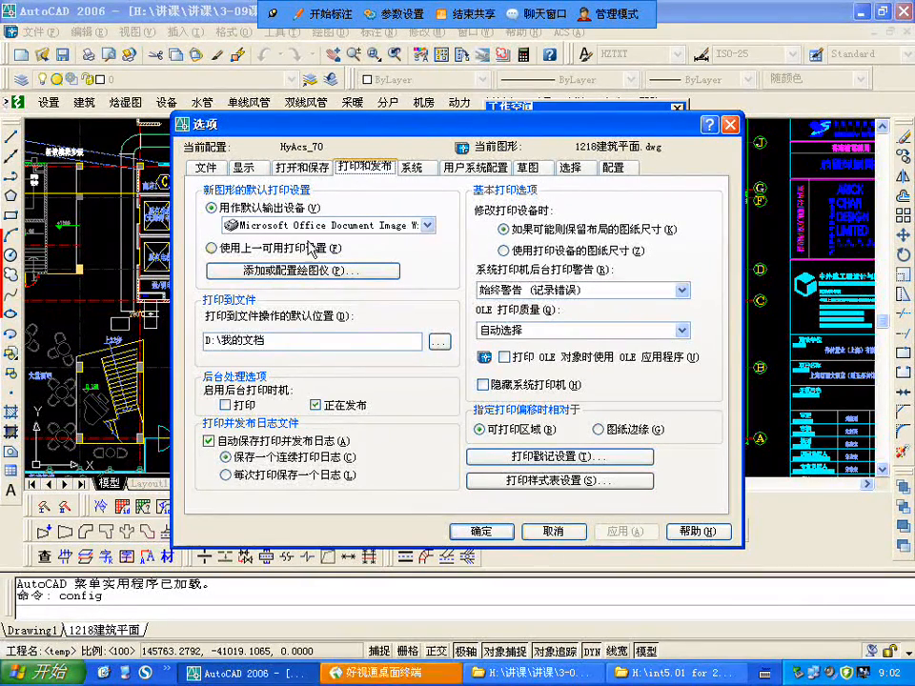
click(245, 168)
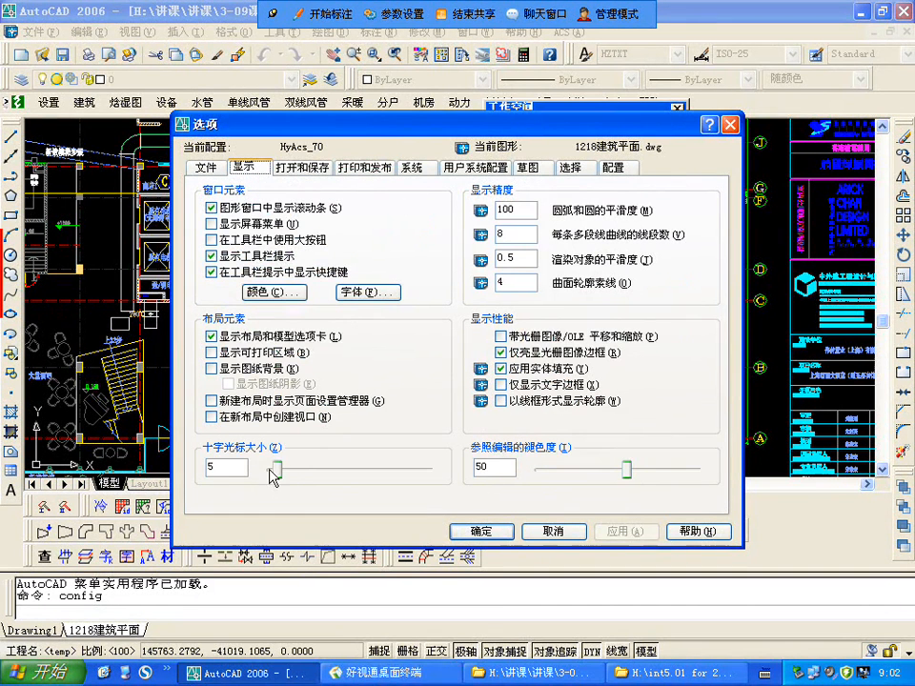
drag(277, 469, 440, 491)
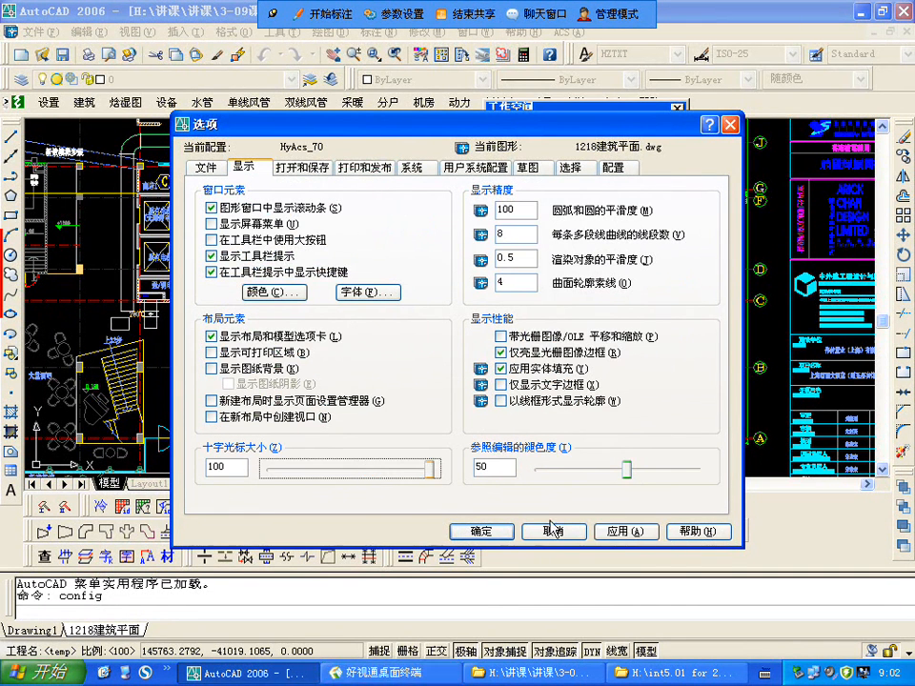
click(613, 531)
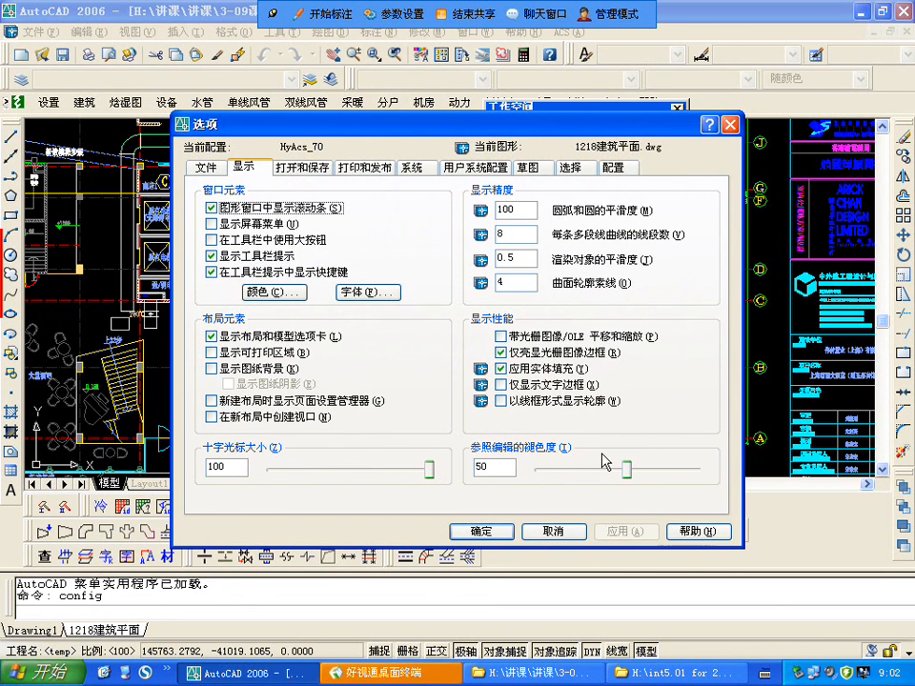
click(480, 532)
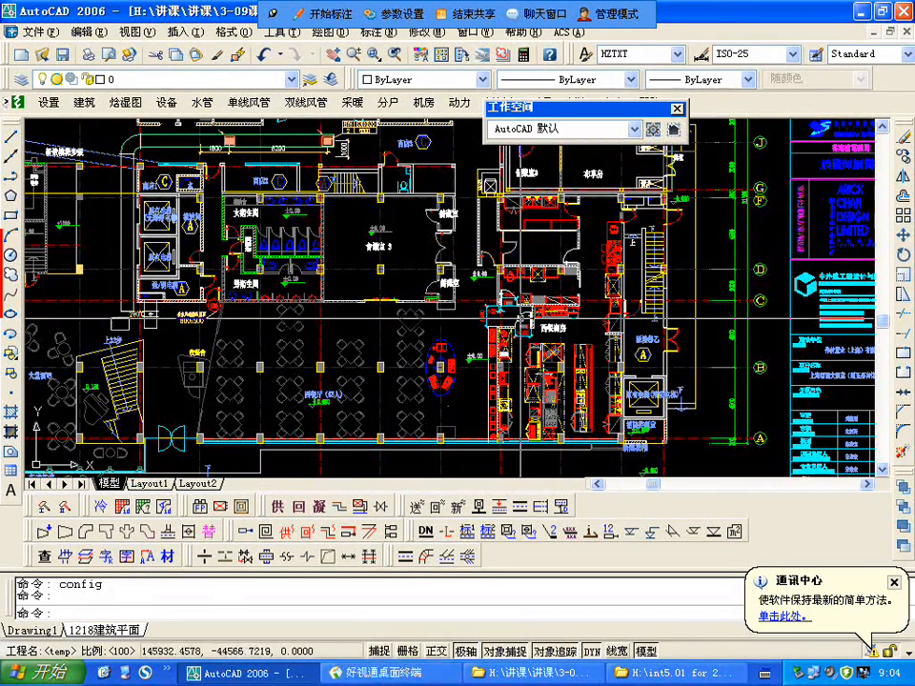
Step: Look over the floor plan sheets in the drawing and examine the title block of the leftmost sheet
scroll(479, 313, down, 2)
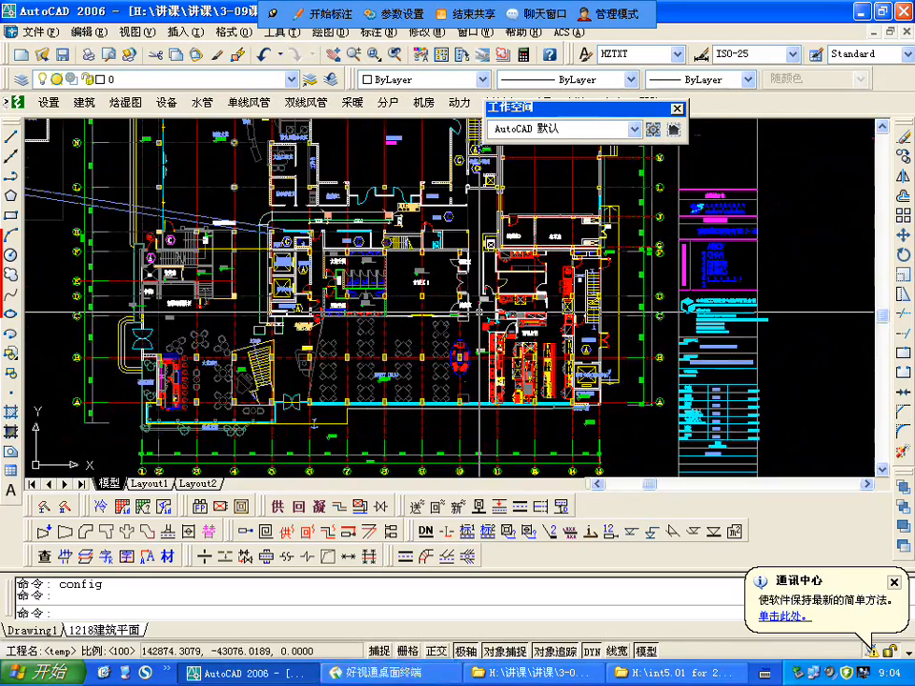
scroll(480, 313, up, 3)
scroll(553, 378, down, 4)
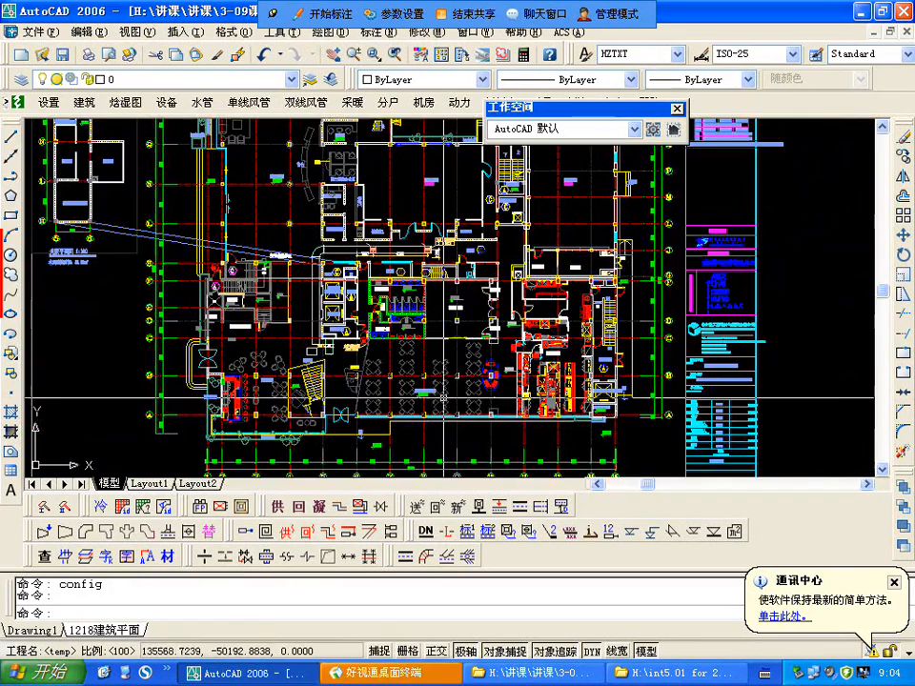
scroll(458, 363, down, 2)
scroll(363, 324, down, 2)
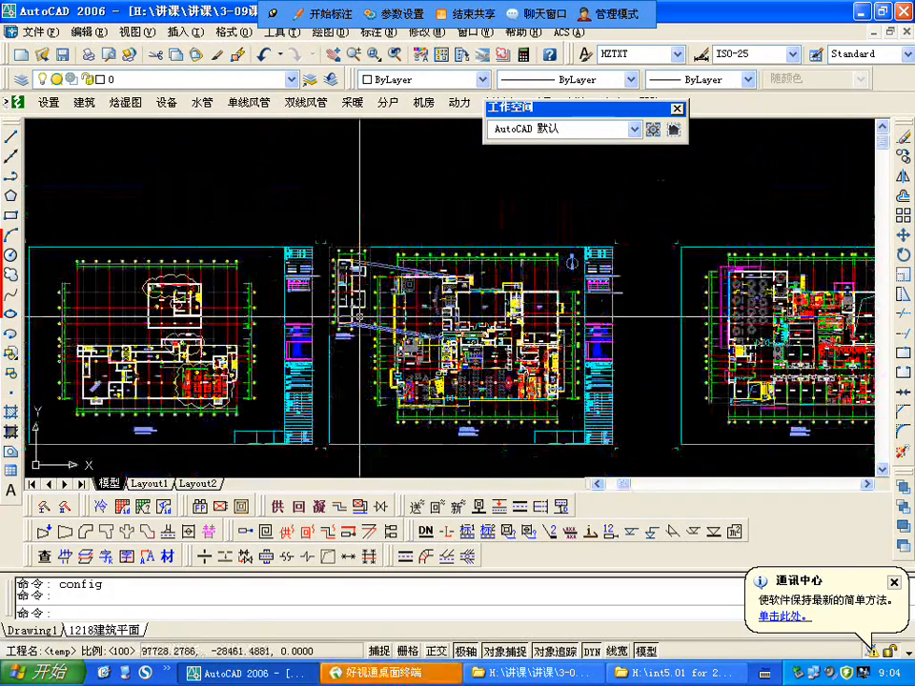
scroll(359, 315, up, 2)
scroll(355, 353, down, 2)
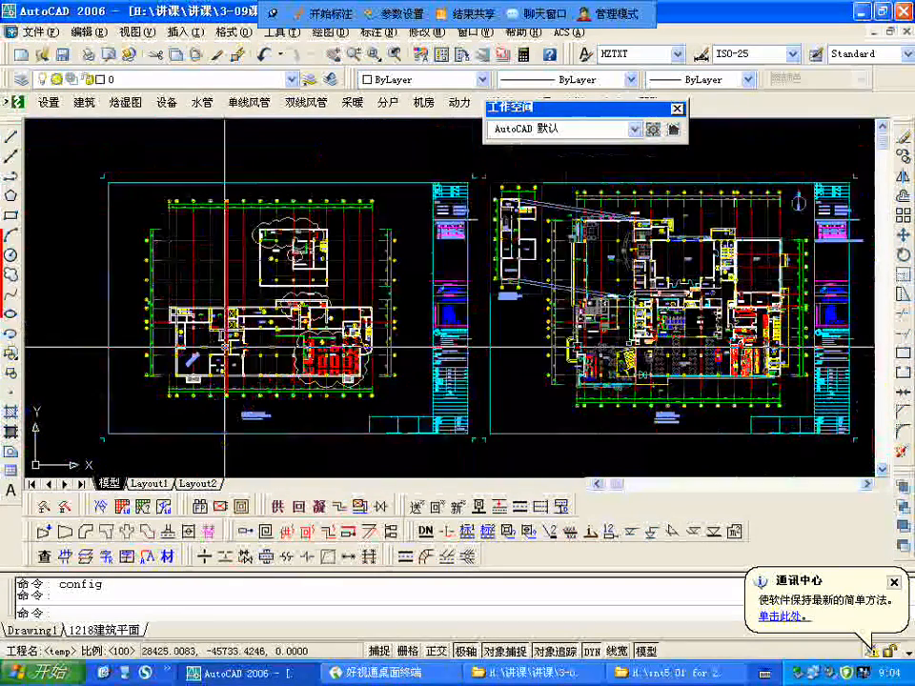
scroll(355, 353, up, 2)
scroll(553, 412, up, 6)
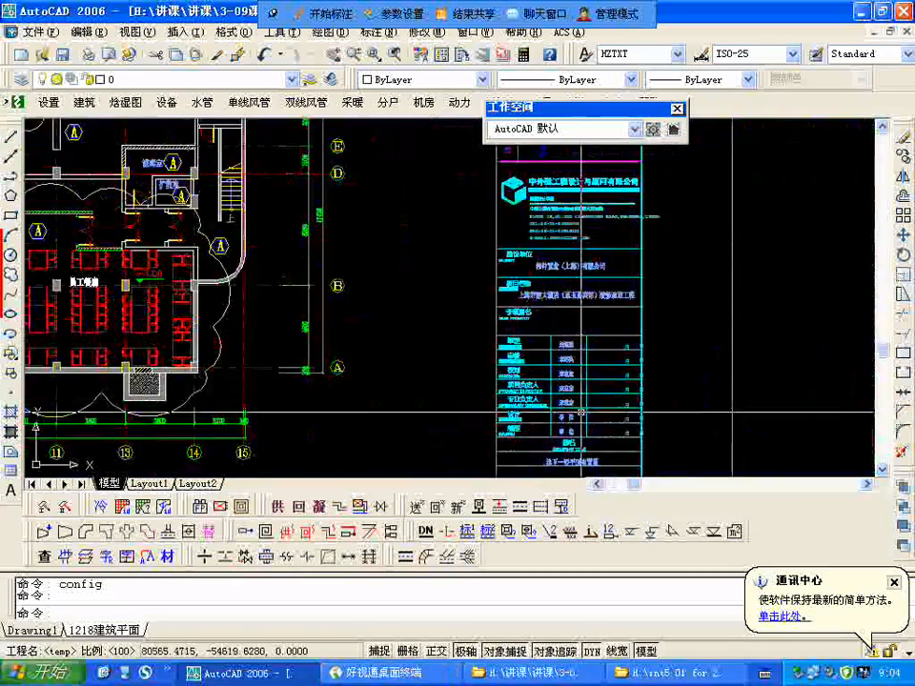
Step: Examine the leftmost sheet's staff restaurant (员工餐厅) and the refrigeration plant room (制冷机房) with its control room
scroll(610, 386, down, 7)
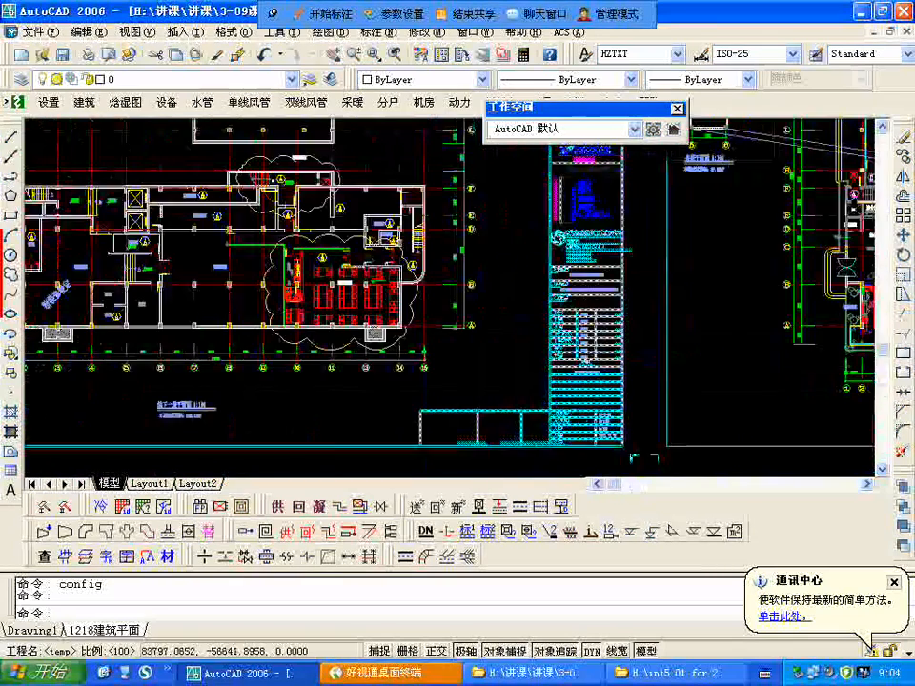
scroll(636, 351, up, 2)
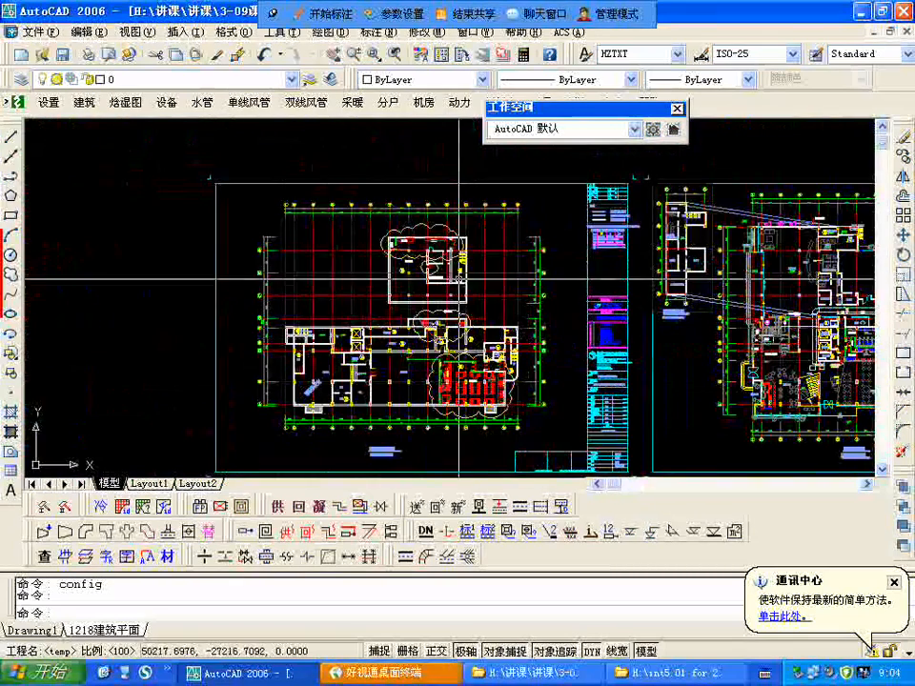
scroll(524, 405, up, 3)
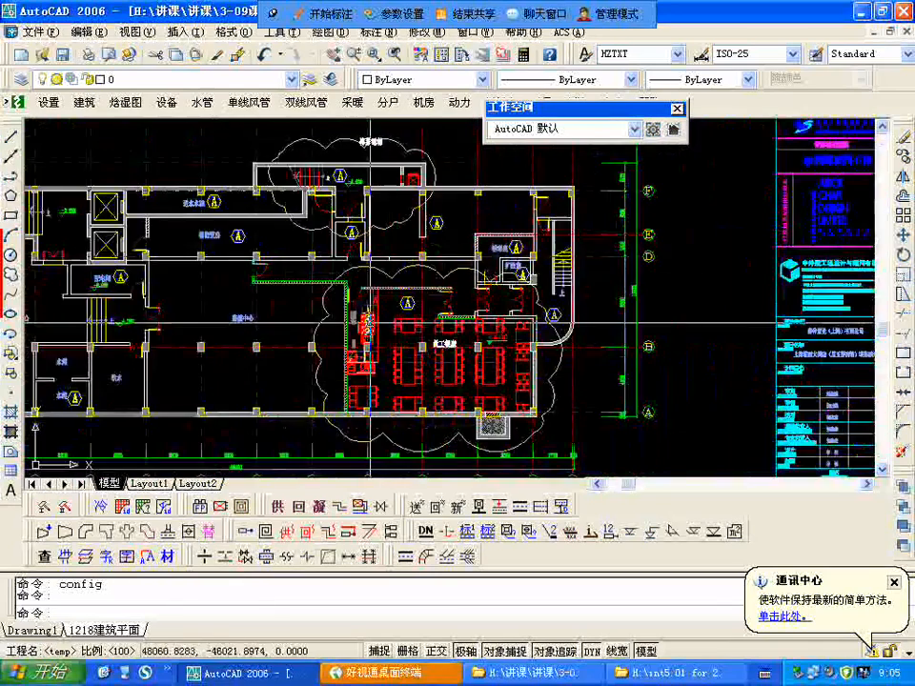
scroll(374, 328, down, 2)
scroll(375, 333, up, 3)
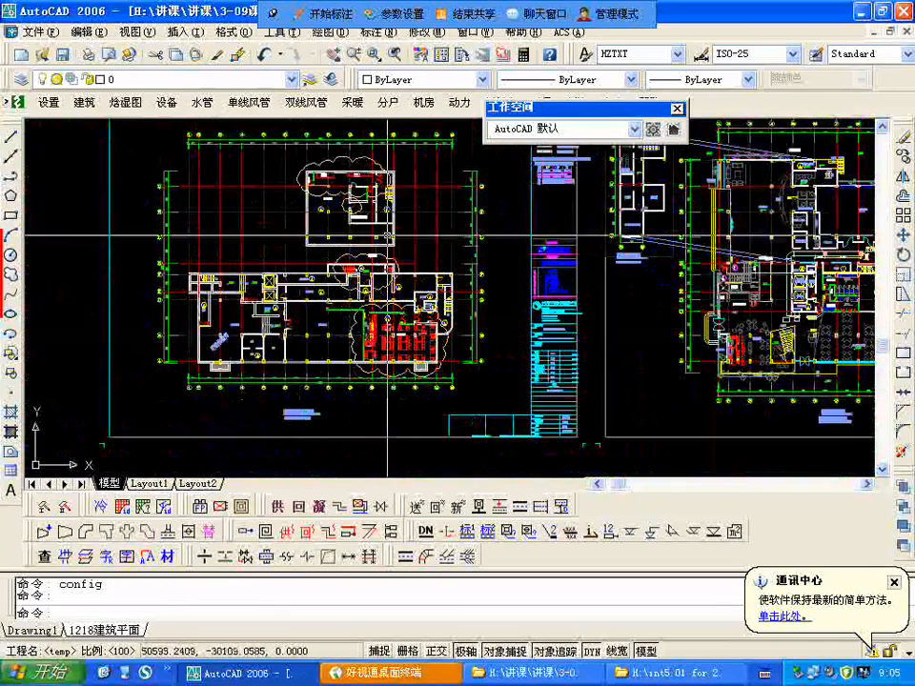
scroll(339, 173, down, 1)
scroll(340, 173, up, 5)
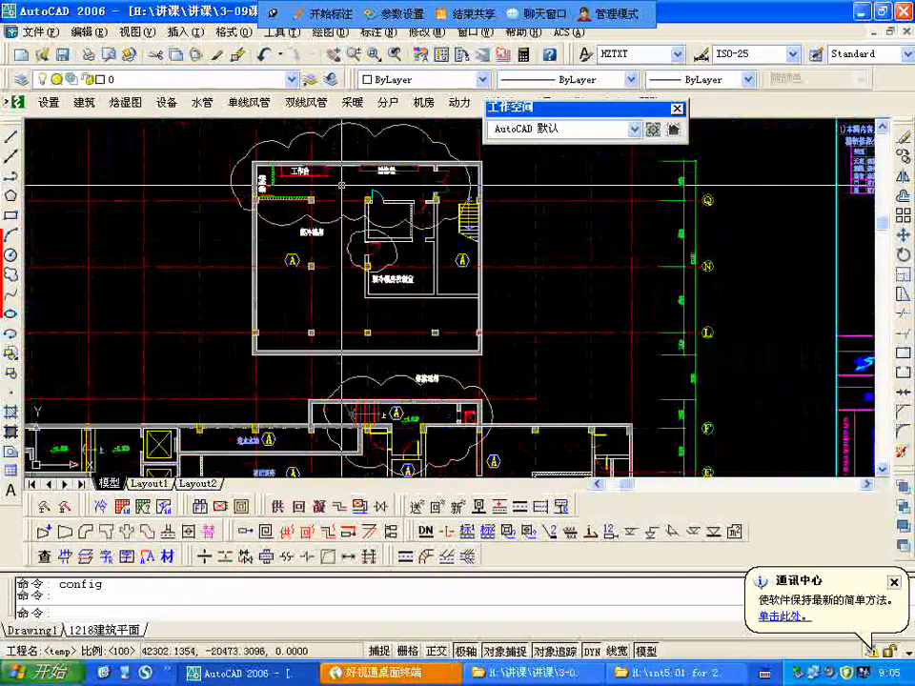
scroll(343, 182, down, 6)
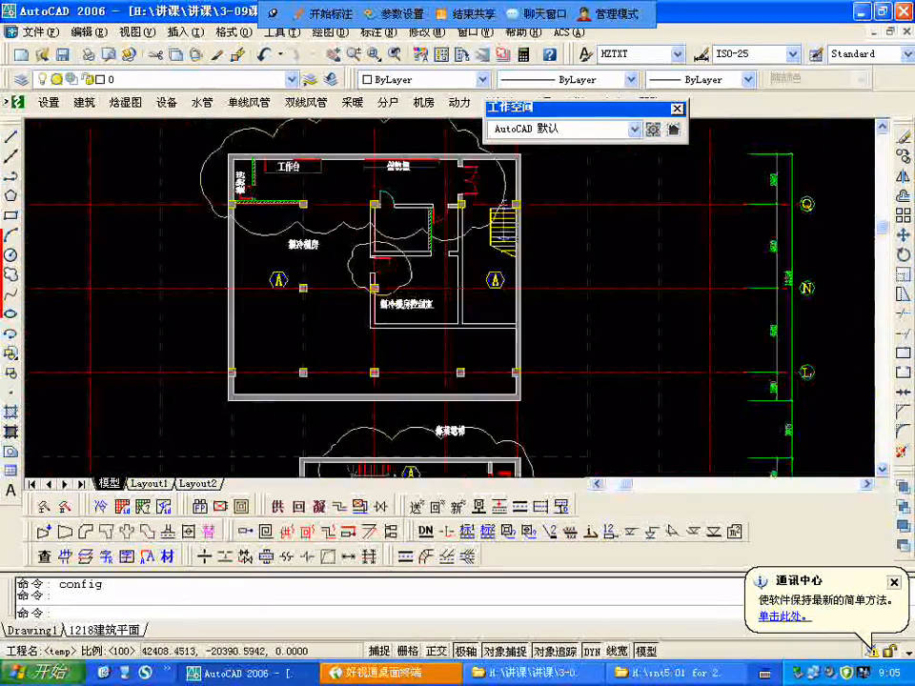
scroll(343, 182, up, 2)
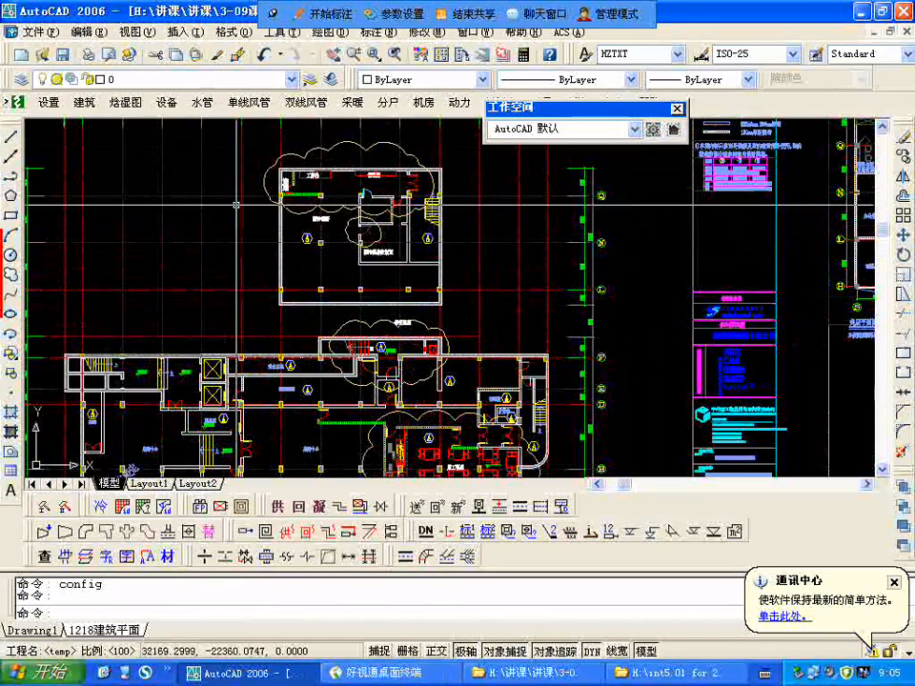
scroll(329, 202, up, 4)
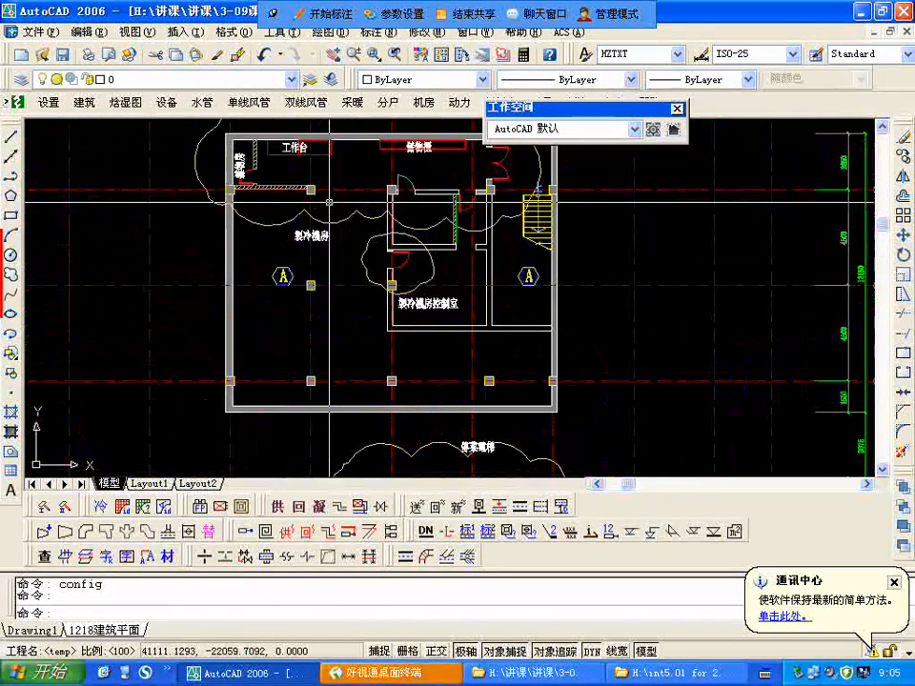
scroll(329, 203, up, 2)
scroll(317, 208, down, 3)
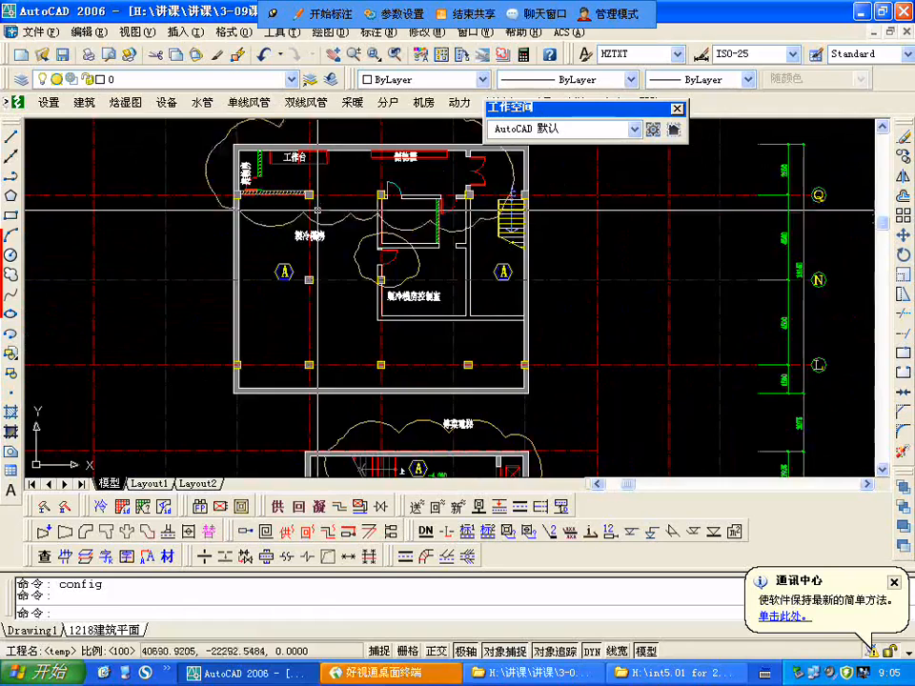
Step: Examine the lower block of the leftmost floor plan, including the power distribution room (配电间) and the water tank rooms (水箱)
scroll(308, 208, down, 5)
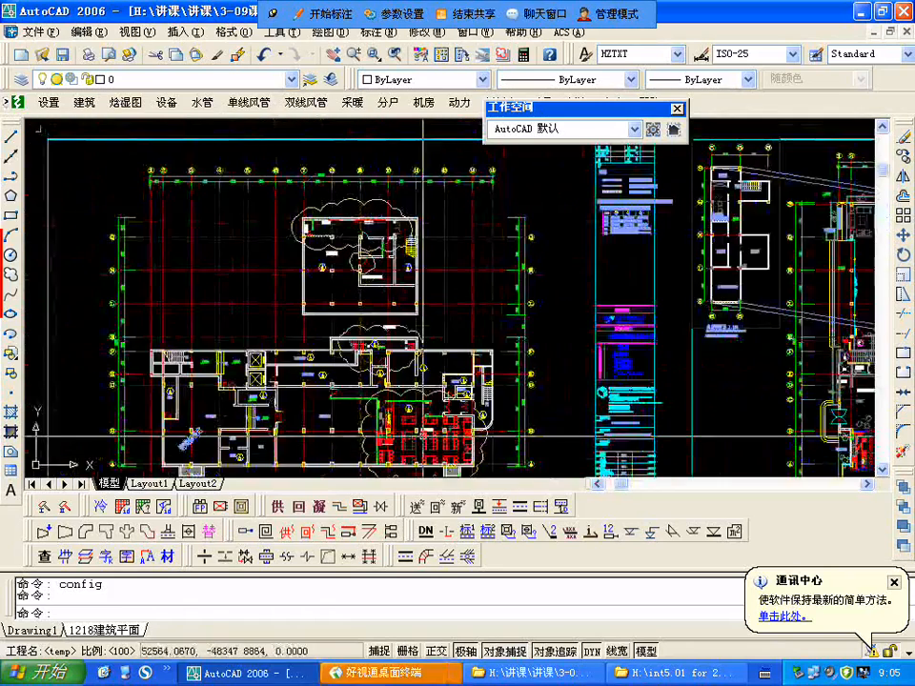
scroll(425, 437, up, 3)
scroll(264, 351, down, 5)
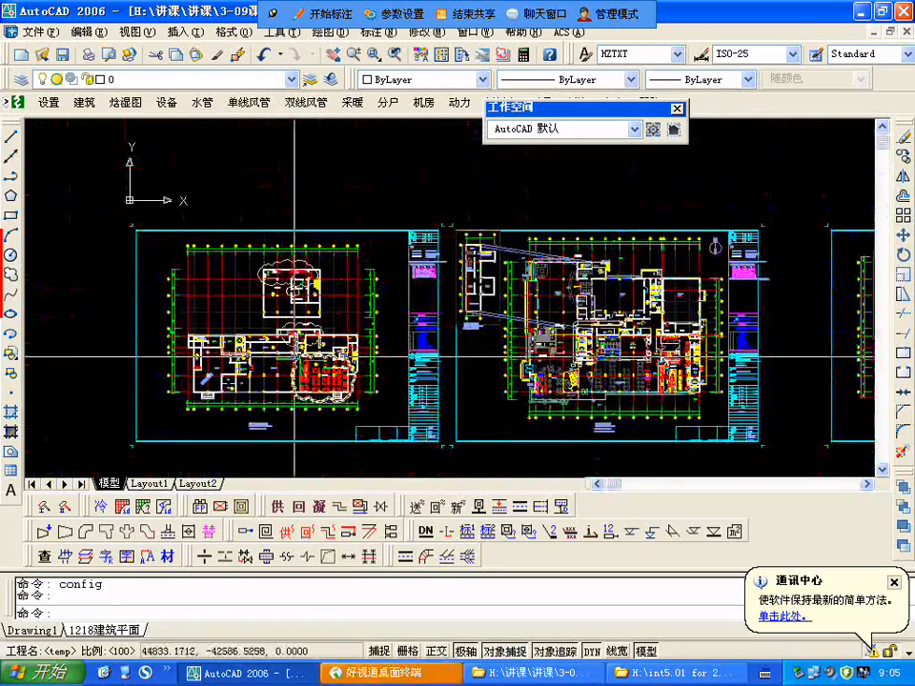
scroll(291, 355, up, 2)
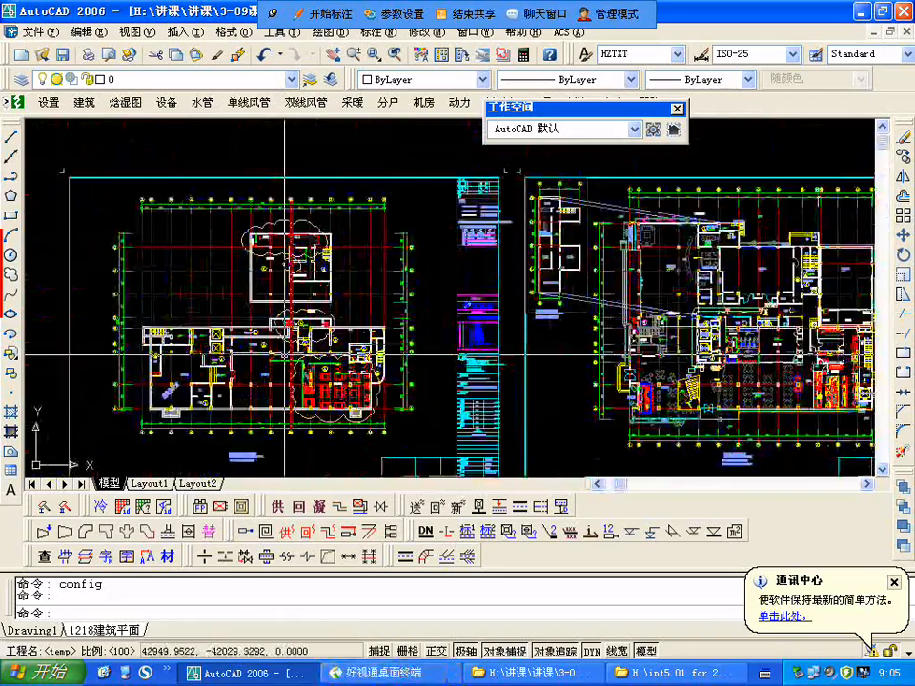
scroll(286, 354, up, 6)
scroll(229, 371, down, 2)
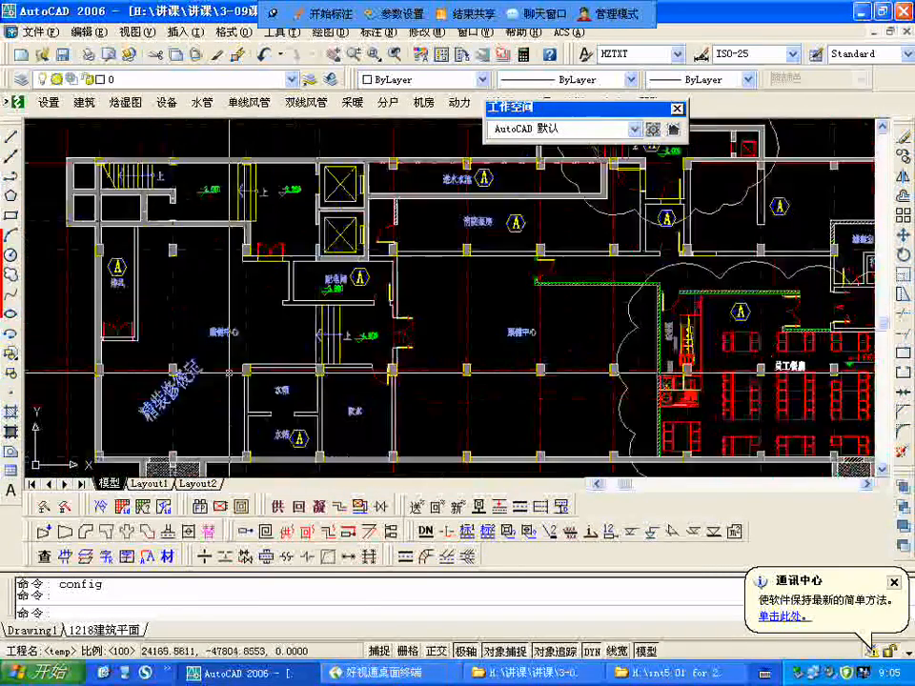
scroll(234, 358, up, 2)
scroll(334, 329, down, 7)
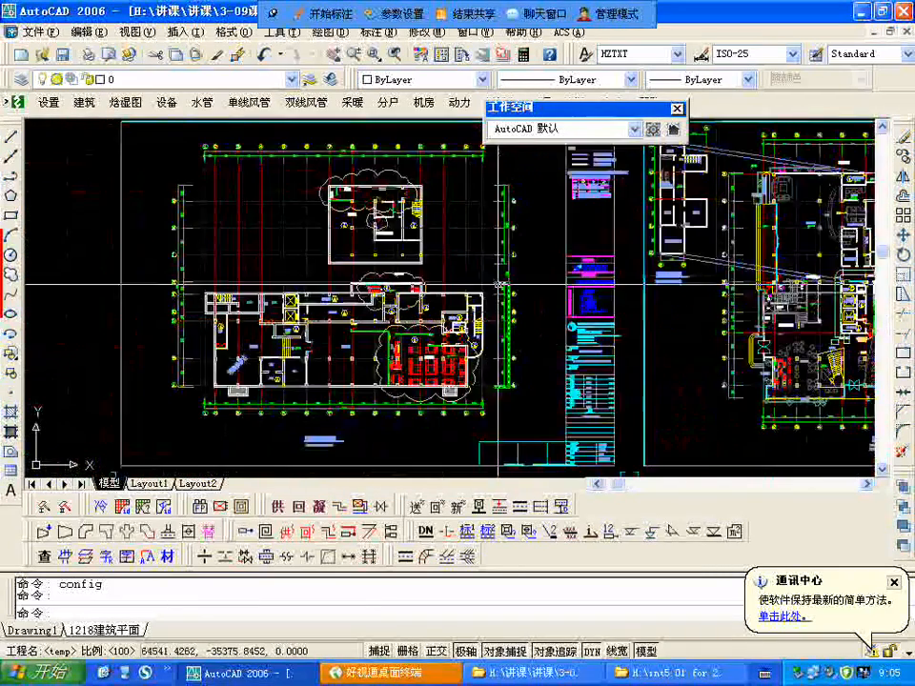
scroll(400, 247, up, 3)
scroll(276, 164, down, 2)
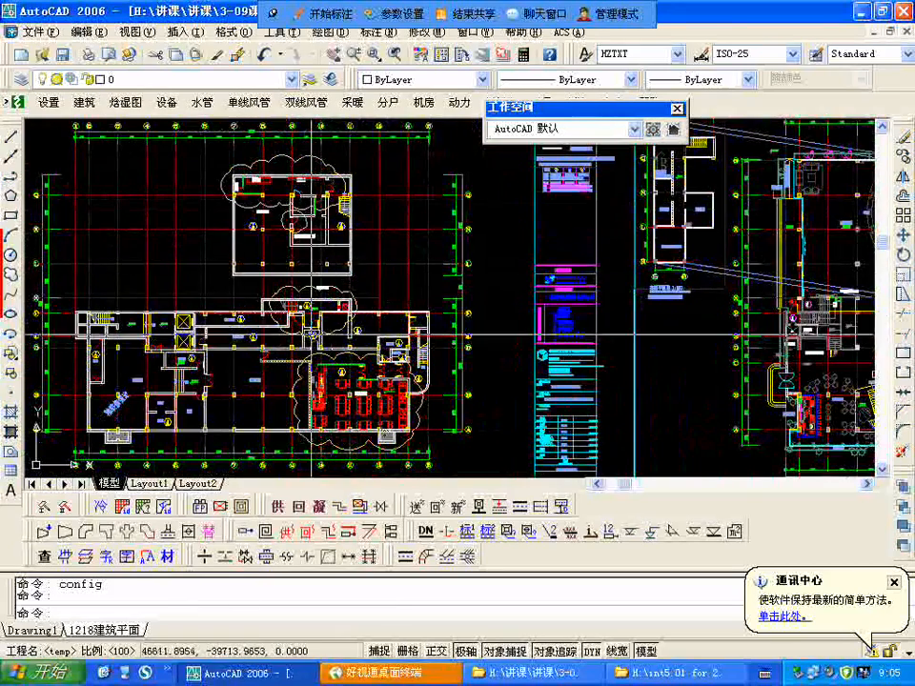
scroll(357, 297, up, 4)
scroll(358, 297, down, 5)
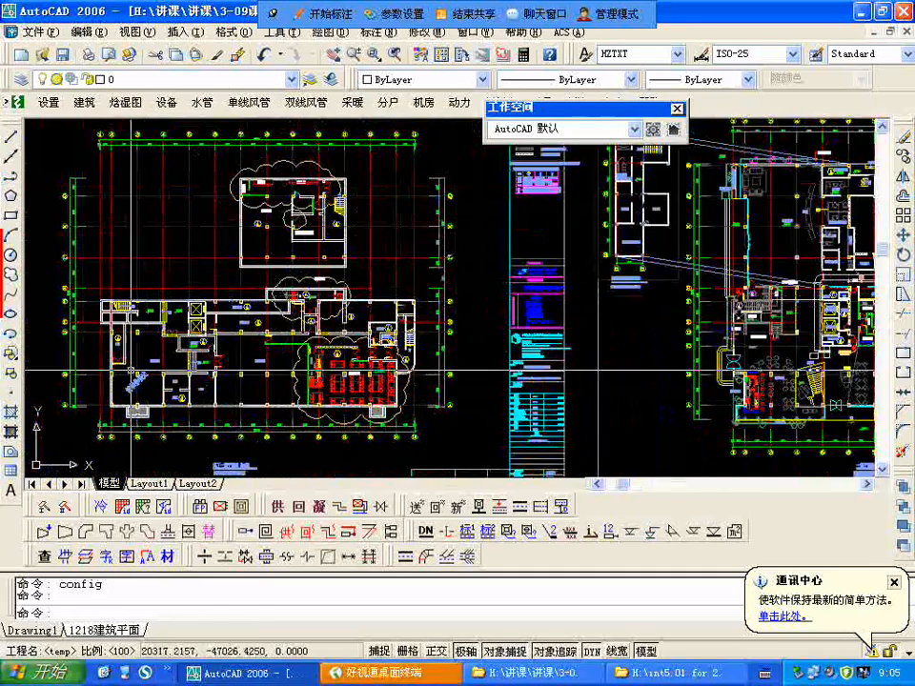
Step: Examine the overall layout of the second floor plan sheet and the meeting room 会议室 1
scroll(422, 303, down, 3)
scroll(423, 303, up, 2)
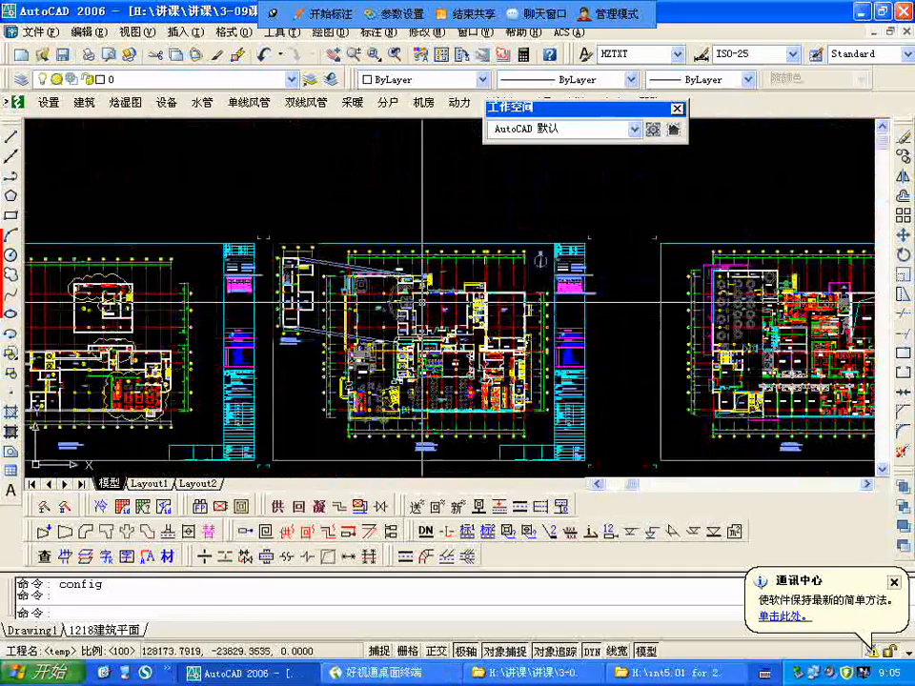
scroll(422, 303, up, 3)
scroll(314, 249, down, 2)
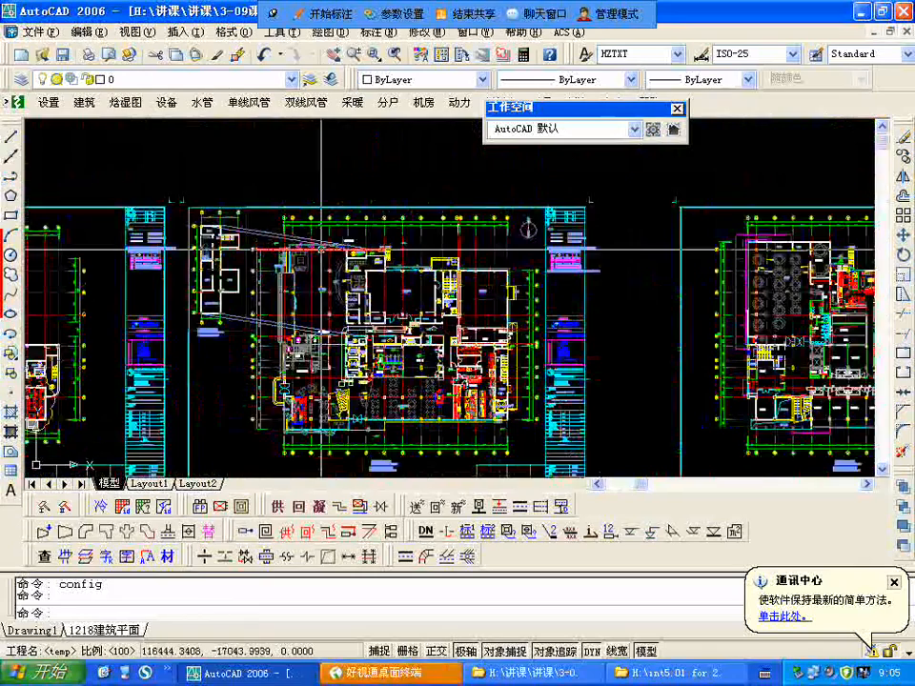
scroll(321, 248, down, 1)
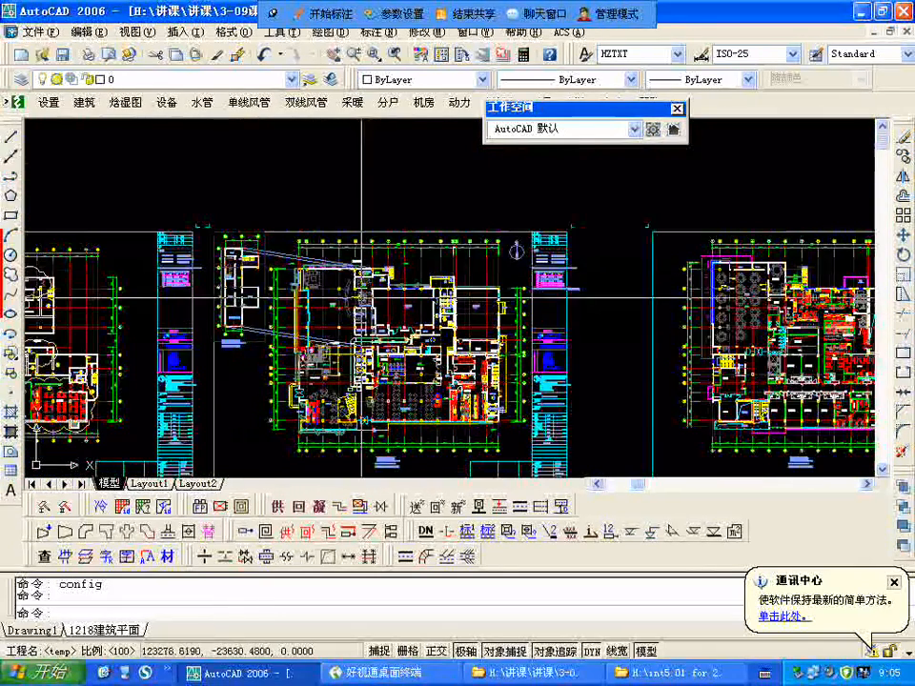
scroll(361, 299, up, 6)
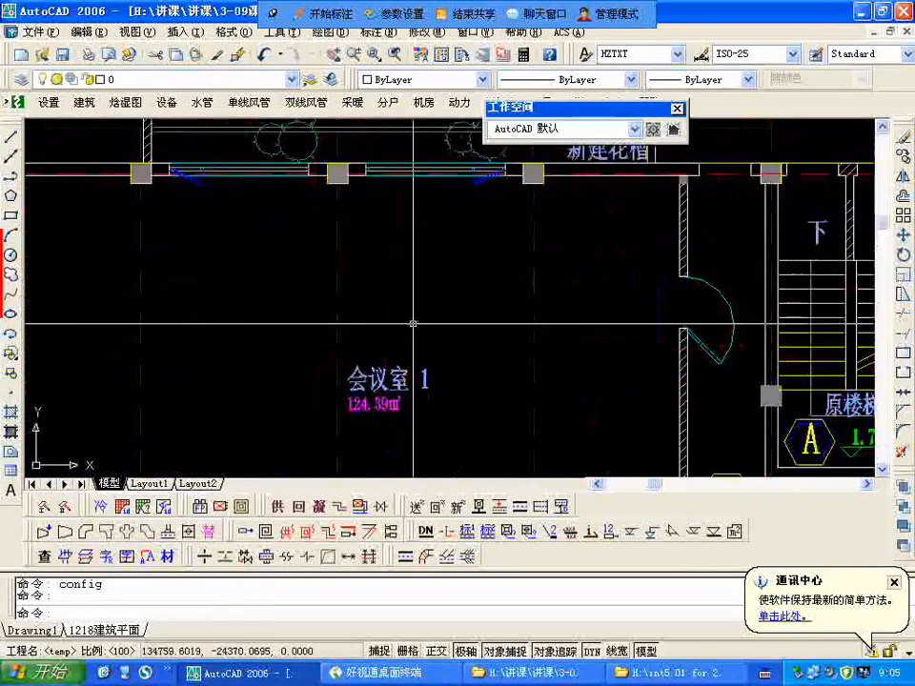
scroll(413, 324, down, 4)
scroll(419, 307, down, 3)
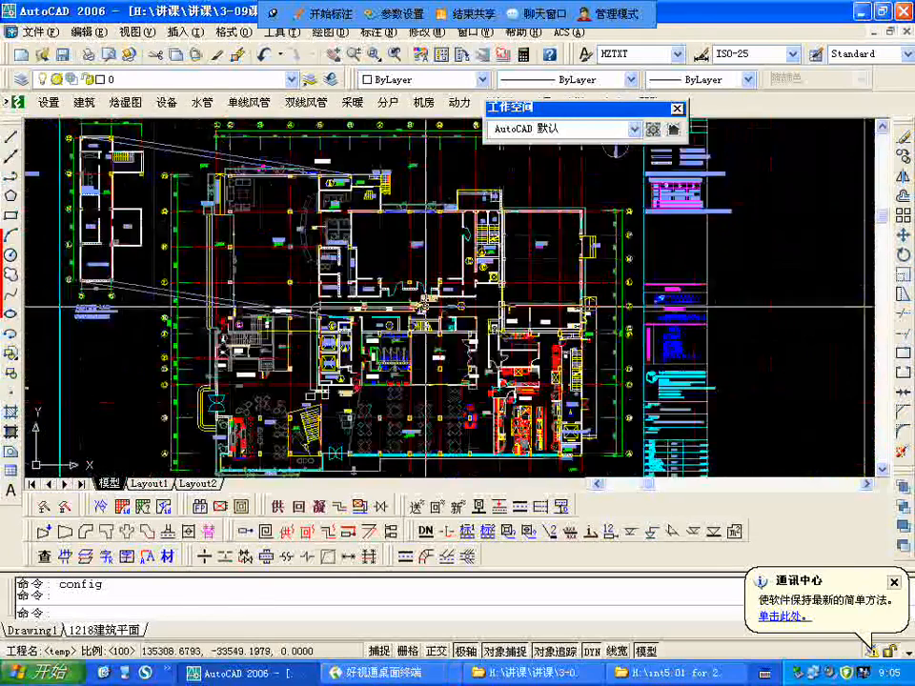
scroll(421, 307, up, 4)
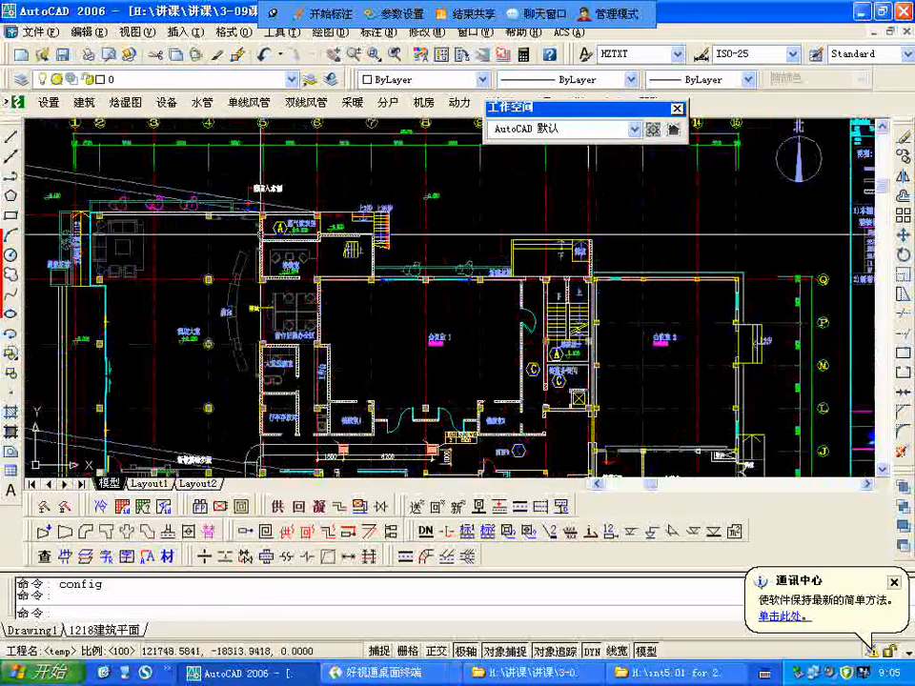
Step: Examine the hotel lobby (酒店大堂) on the second sheet, including its entrance side, seating area and reception desk
middle_drag(340, 262, 452, 260)
middle_drag(349, 360, 392, 295)
scroll(334, 334, up, 4)
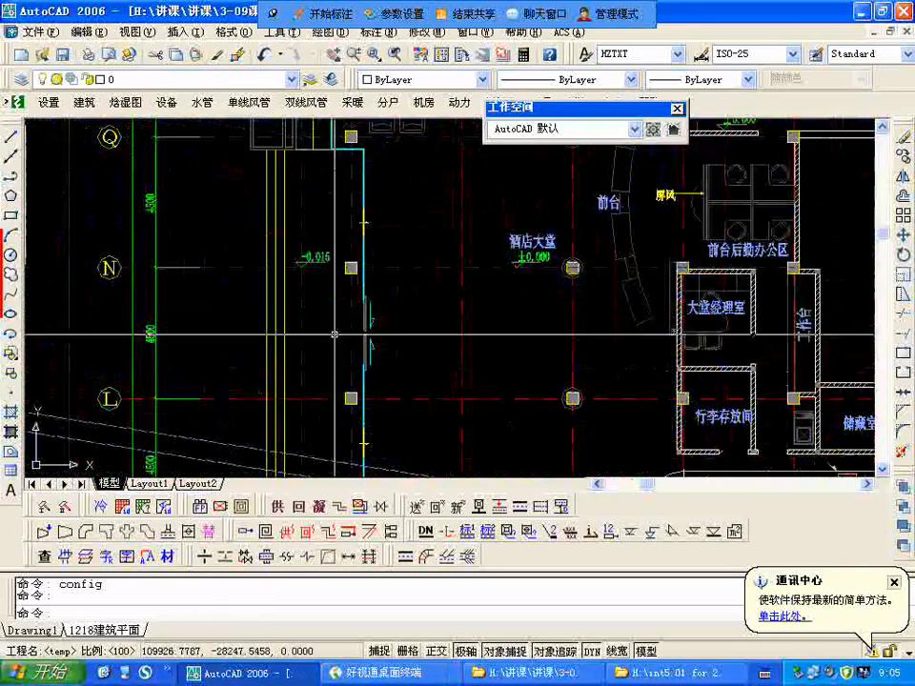
scroll(293, 189, down, 2)
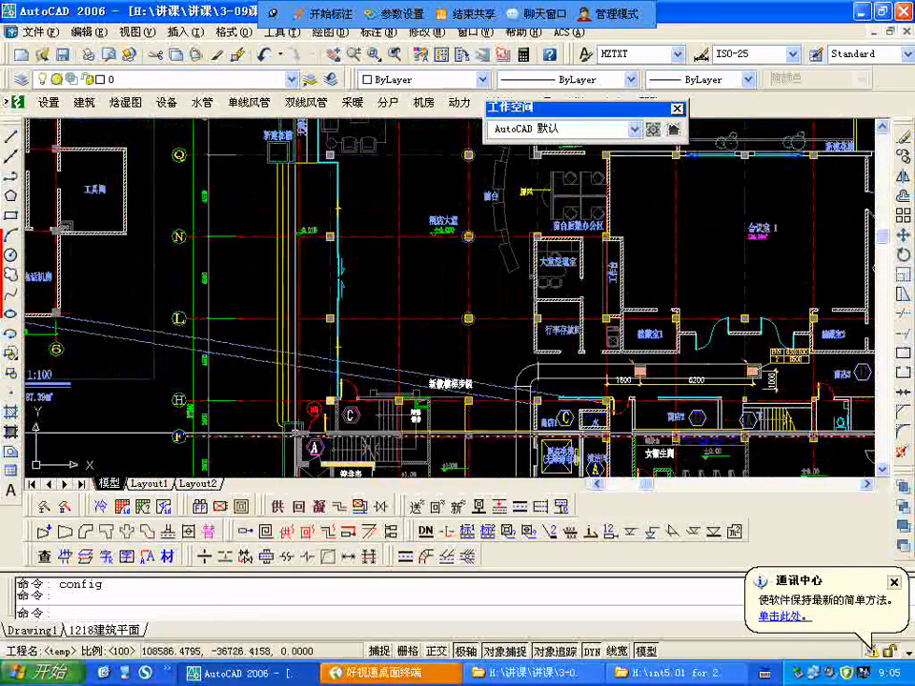
scroll(448, 216, up, 9)
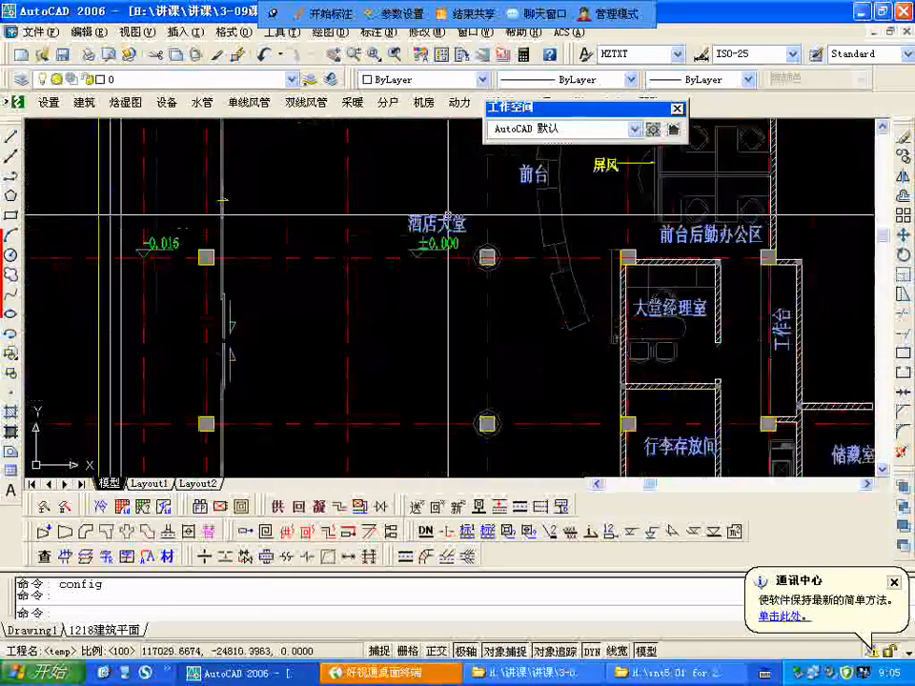
scroll(353, 308, down, 8)
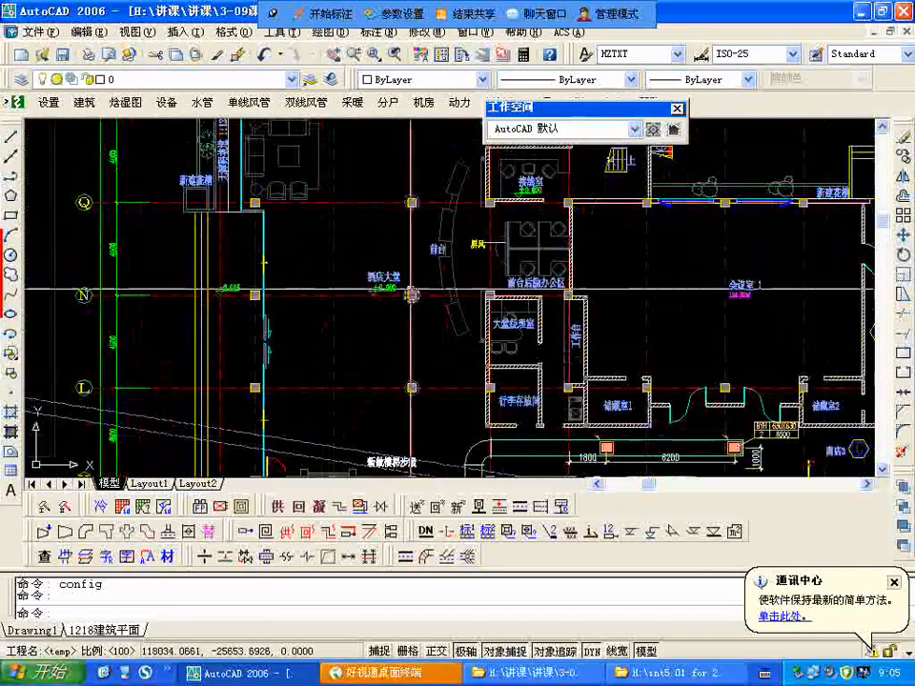
middle_drag(408, 298, 372, 354)
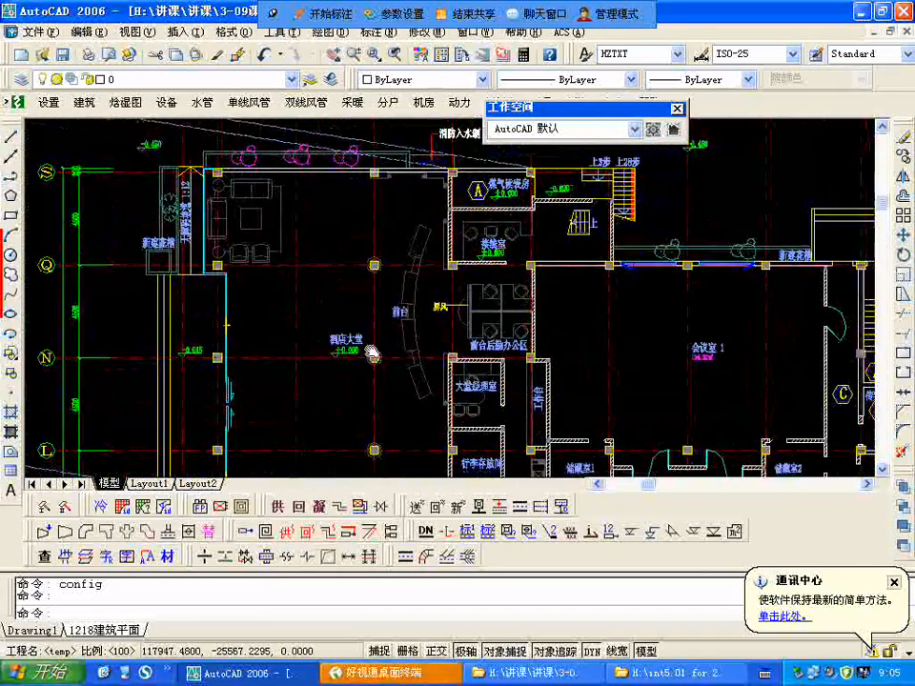
middle_drag(521, 316, 489, 167)
scroll(353, 263, down, 3)
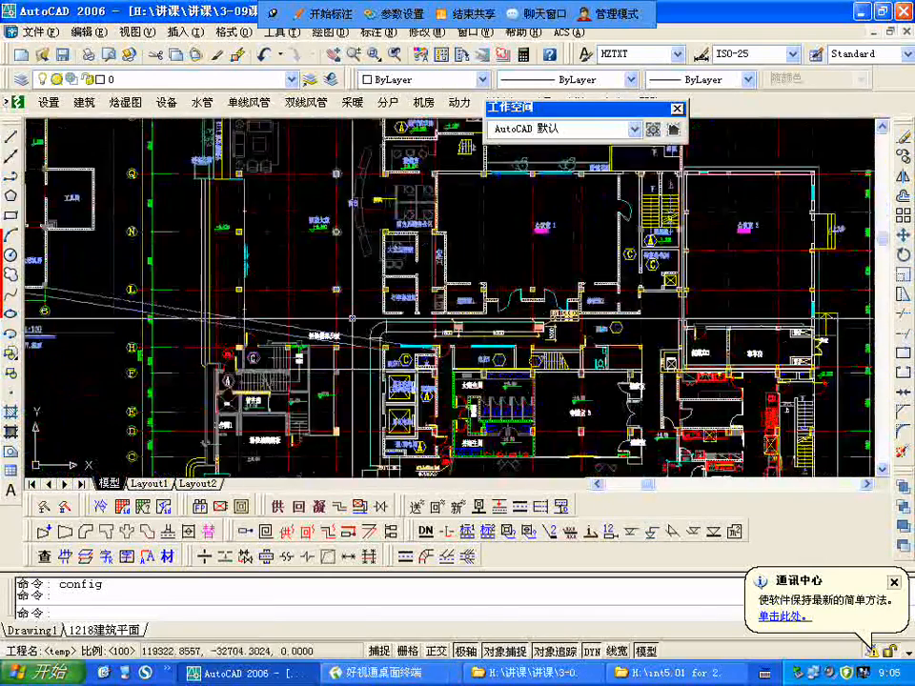
Step: Examine the new stair steps beside the lobby, the front desk back office (前台后勤办公区) and the lobby manager's room (大堂经理室)
middle_drag(353, 263, 350, 246)
scroll(289, 260, up, 6)
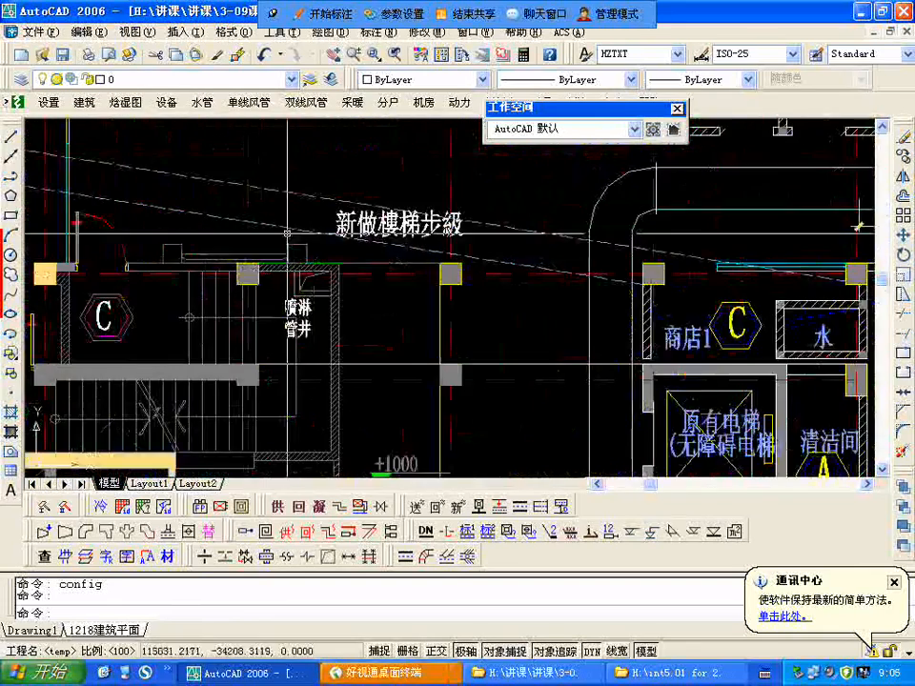
scroll(287, 233, down, 6)
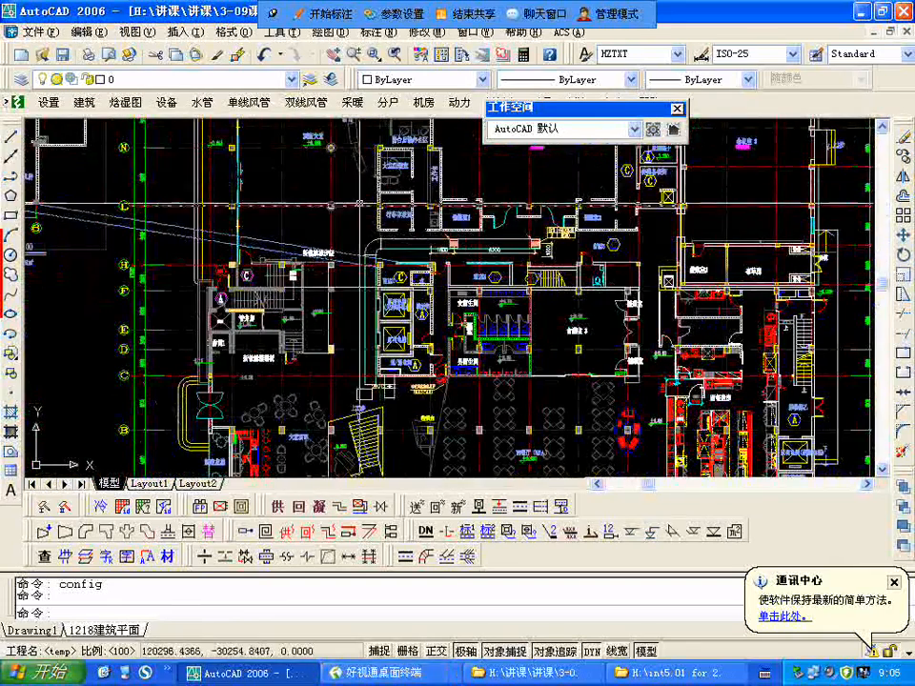
scroll(382, 288, up, 6)
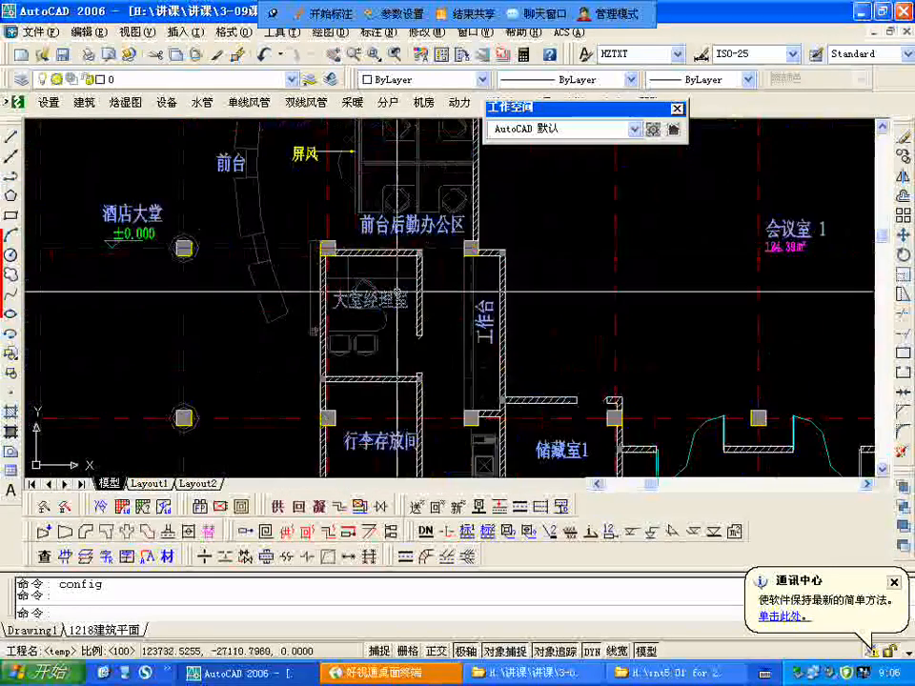
scroll(401, 222, down, 3)
scroll(303, 184, up, 3)
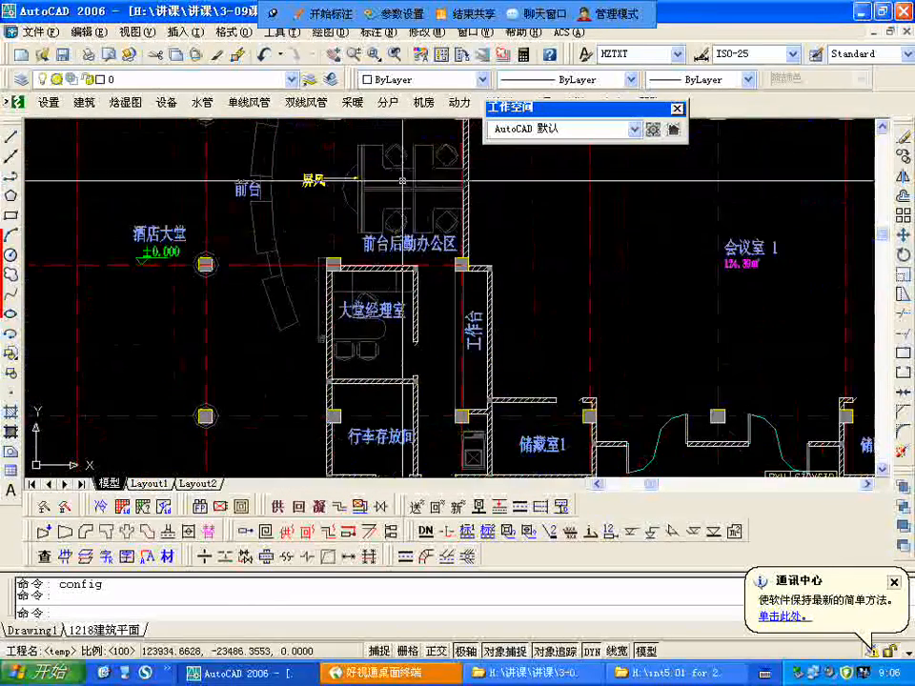
scroll(333, 249, down, 3)
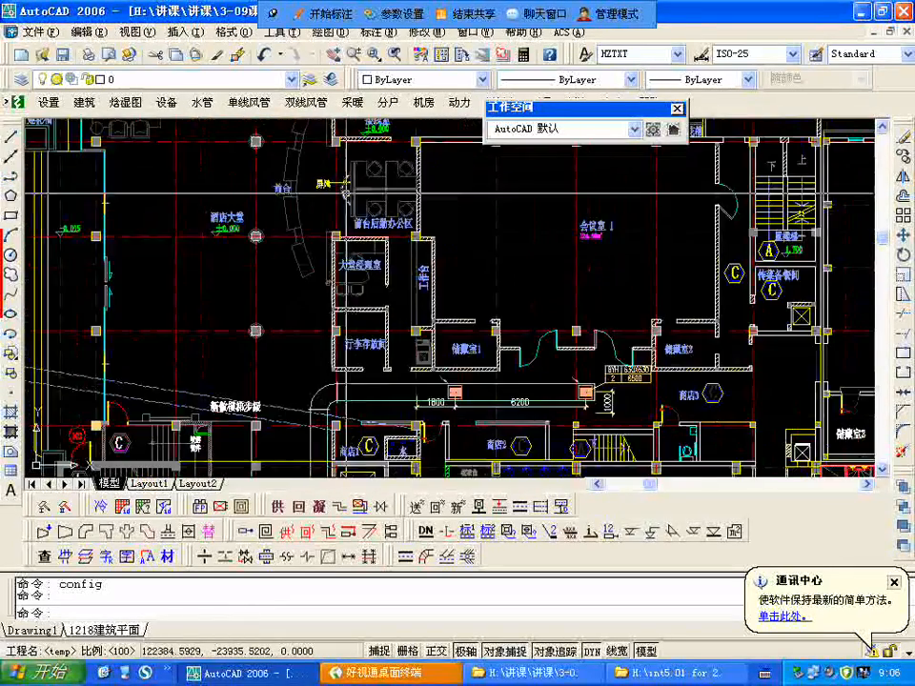
scroll(335, 234, up, 1)
scroll(335, 256, down, 2)
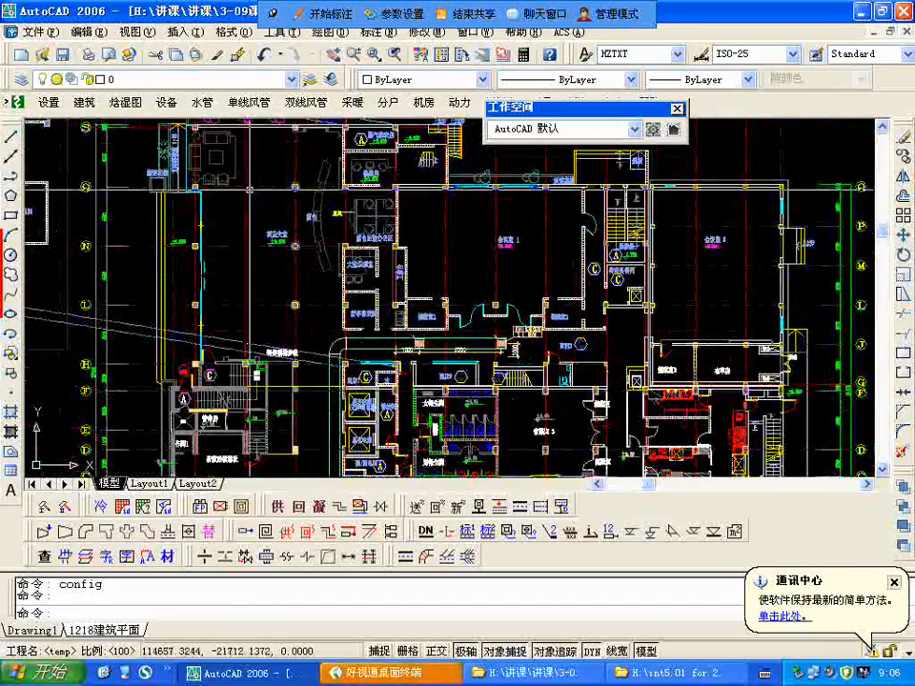
scroll(279, 232, up, 2)
scroll(218, 234, down, 3)
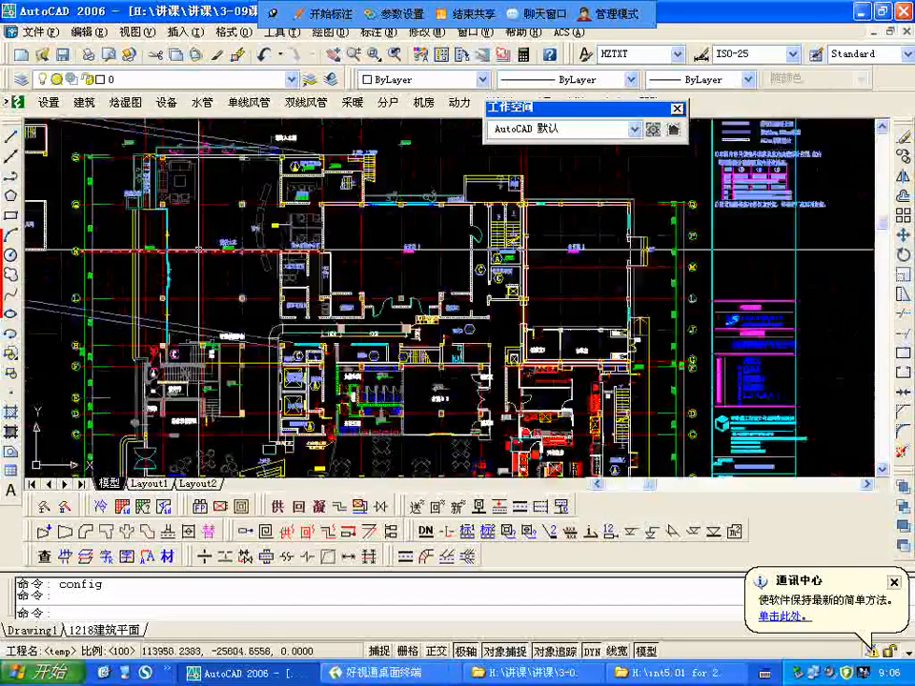
Step: Compare the first floor's lobby (酒店大堂) and meeting room area with the Chinese restaurant (中餐厅) on the neighbouring sheet
scroll(832, 182, up, 5)
scroll(832, 182, down, 4)
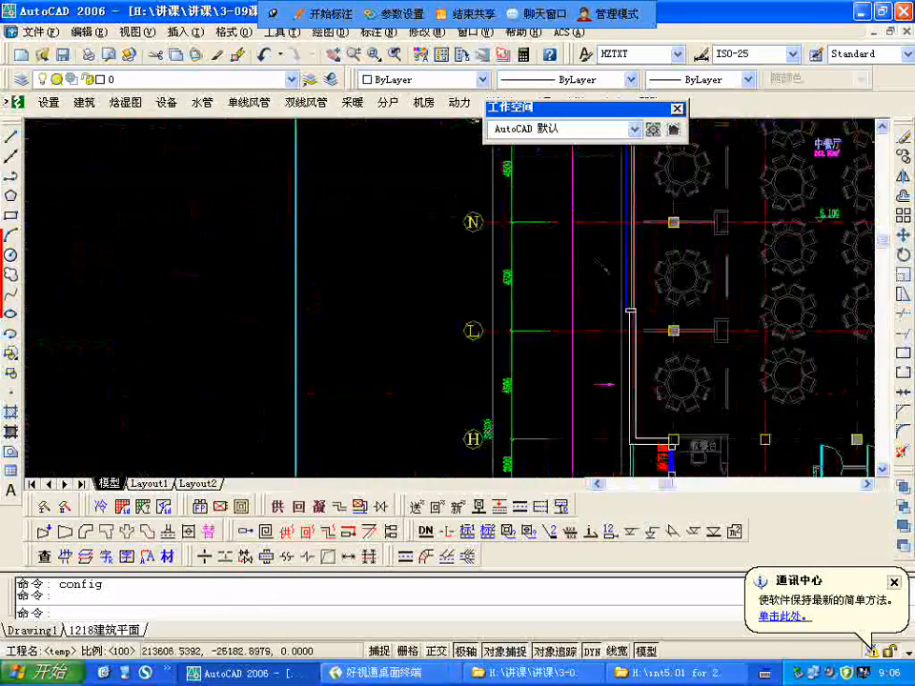
scroll(630, 257, up, 3)
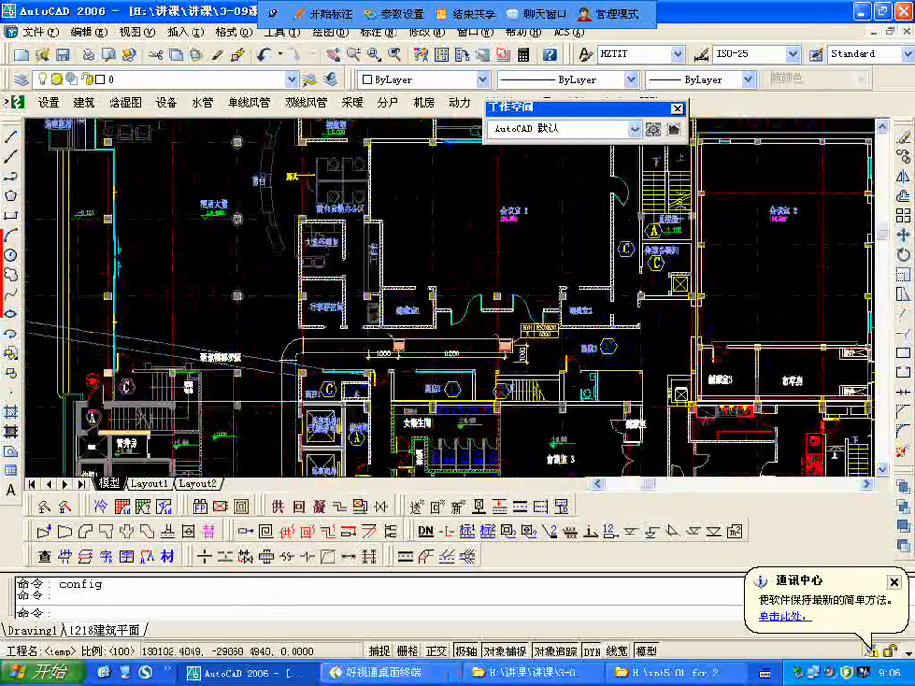
scroll(445, 271, down, 1)
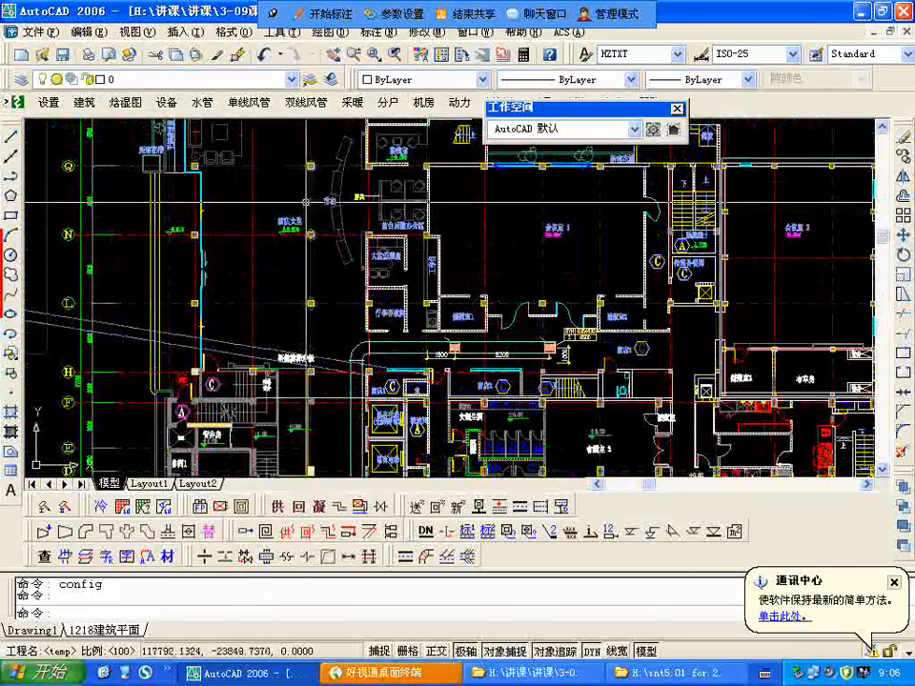
scroll(337, 211, down, 2)
Step: Examine the lobby bar (大堂酒吧) on the first floor plan, including its bar counter and seating
middle_drag(328, 363, 343, 254)
scroll(338, 257, up, 3)
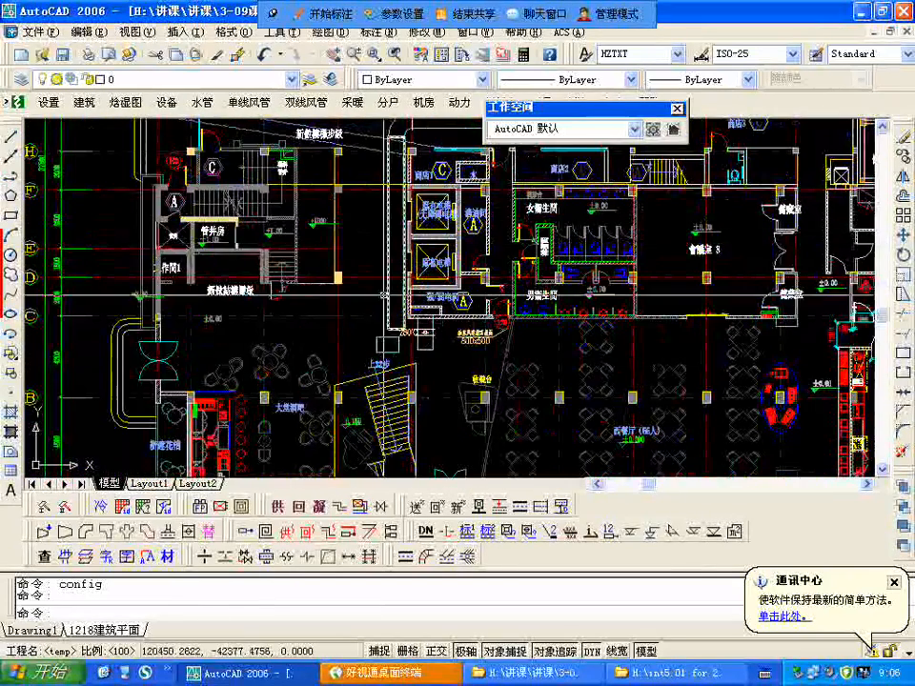
middle_drag(327, 371, 344, 262)
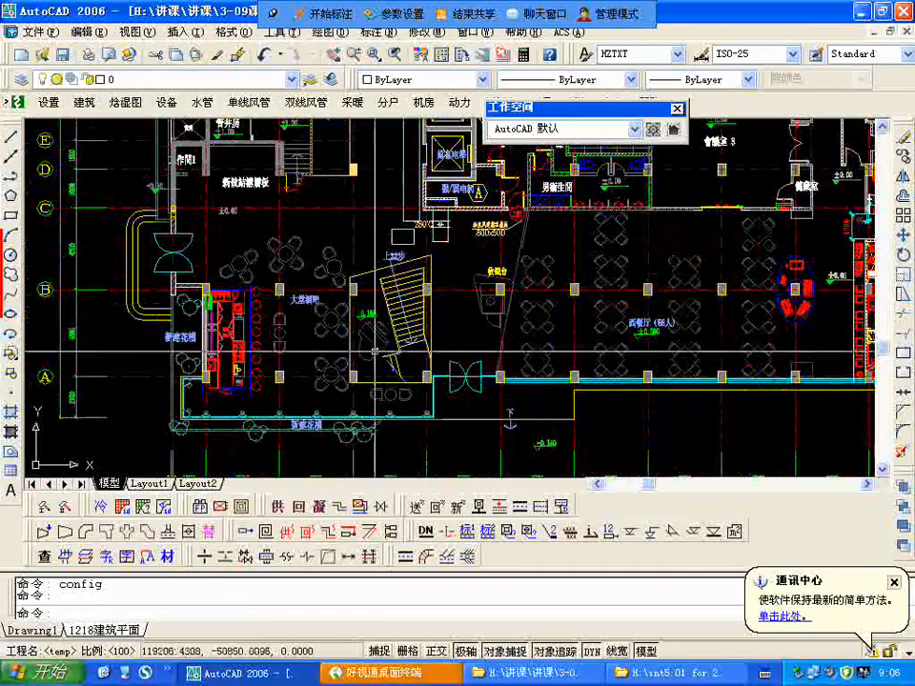
scroll(287, 322, up, 2)
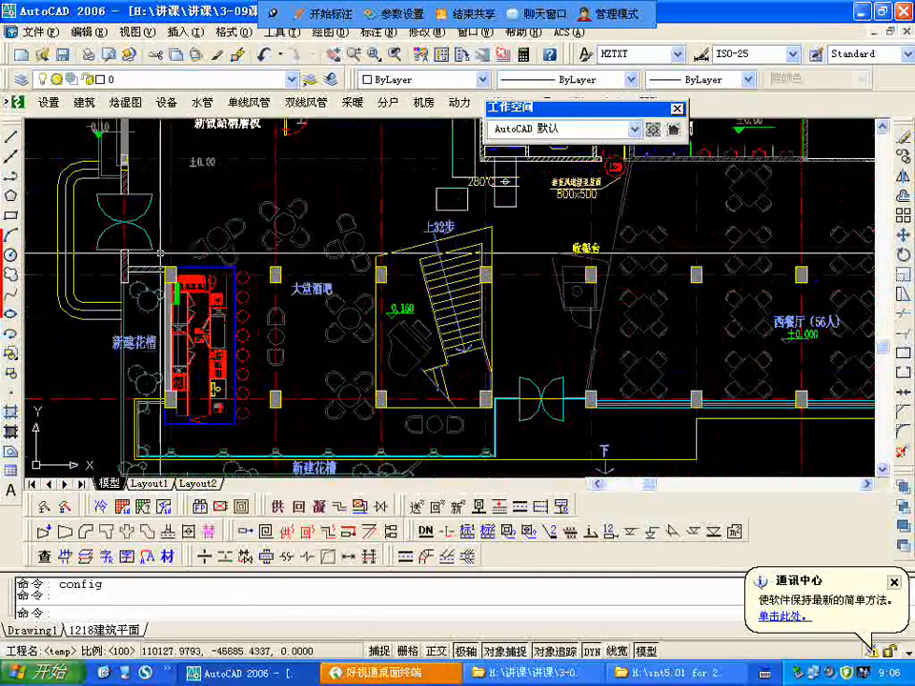
scroll(186, 341, up, 5)
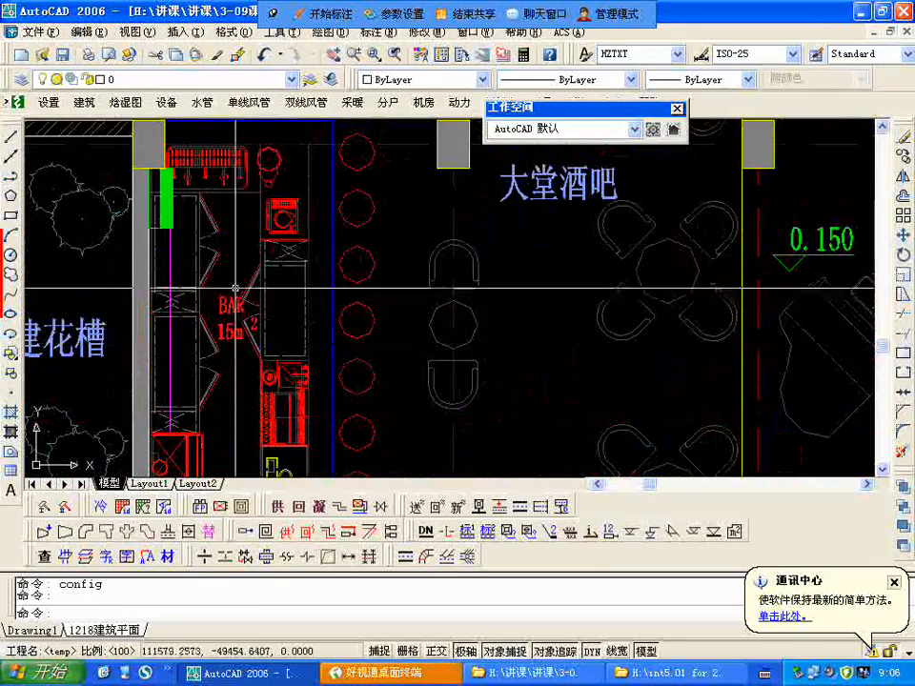
scroll(225, 250, down, 2)
scroll(225, 250, down, 6)
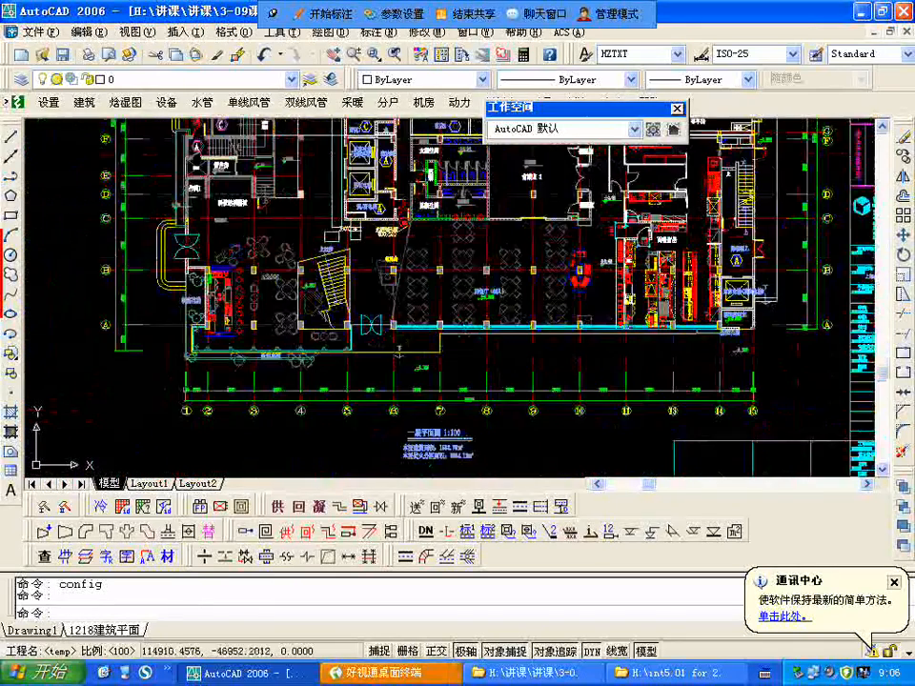
Step: Trace the 32-step stair beside the lobby bar up to the next sheet, next to the bar void (酒吧上空)
middle_drag(260, 257, 203, 295)
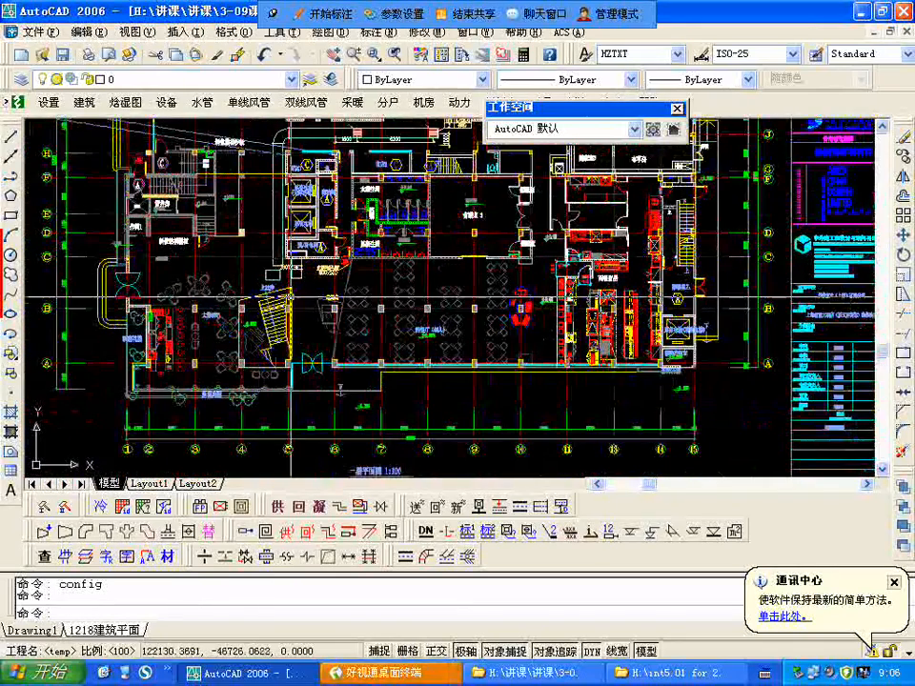
scroll(203, 294, up, 5)
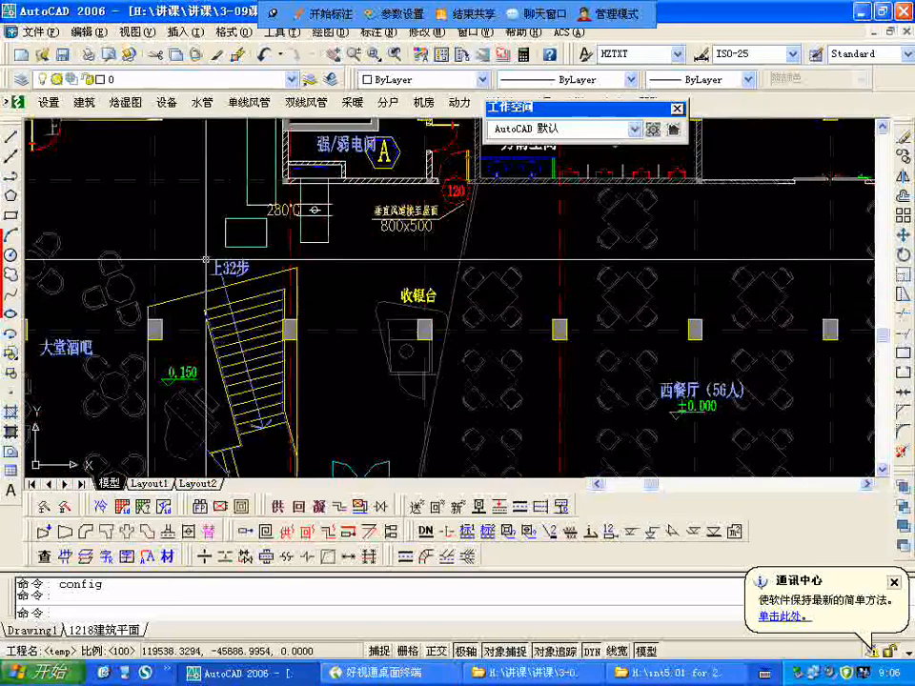
scroll(217, 284, down, 2)
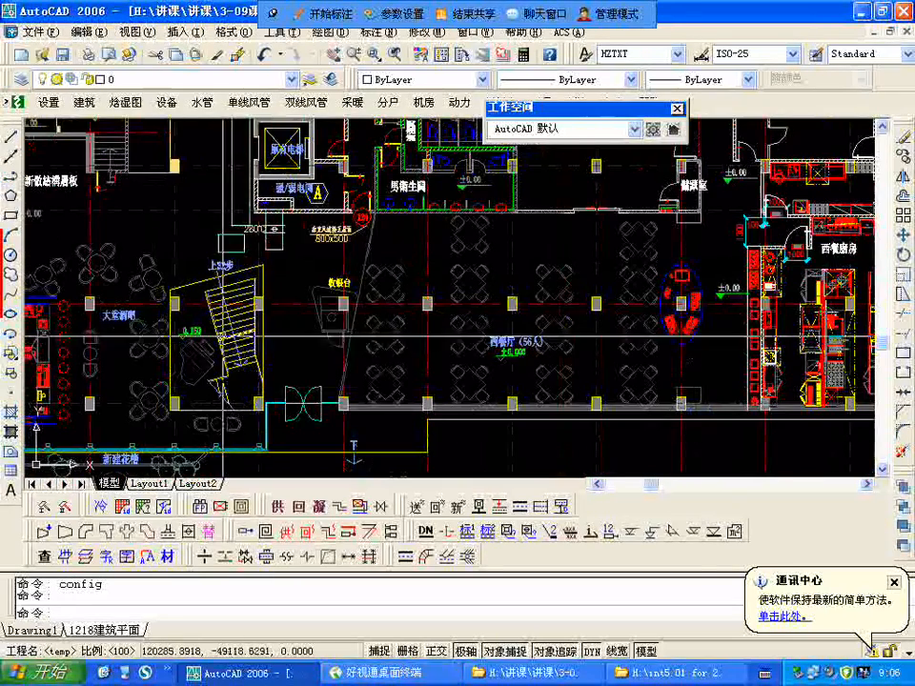
scroll(191, 344, down, 7)
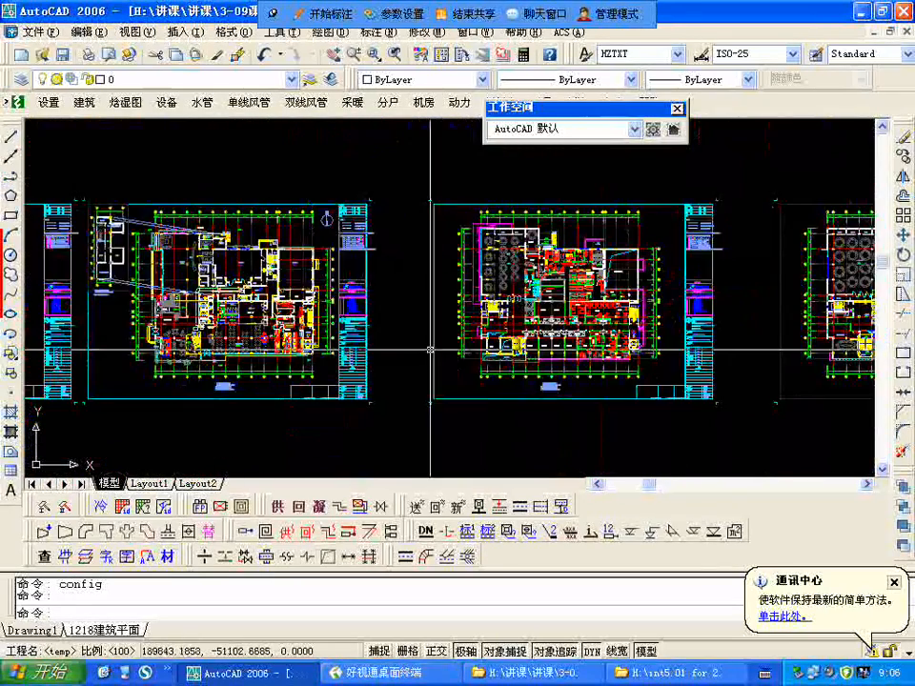
scroll(539, 346, up, 8)
scroll(568, 238, up, 3)
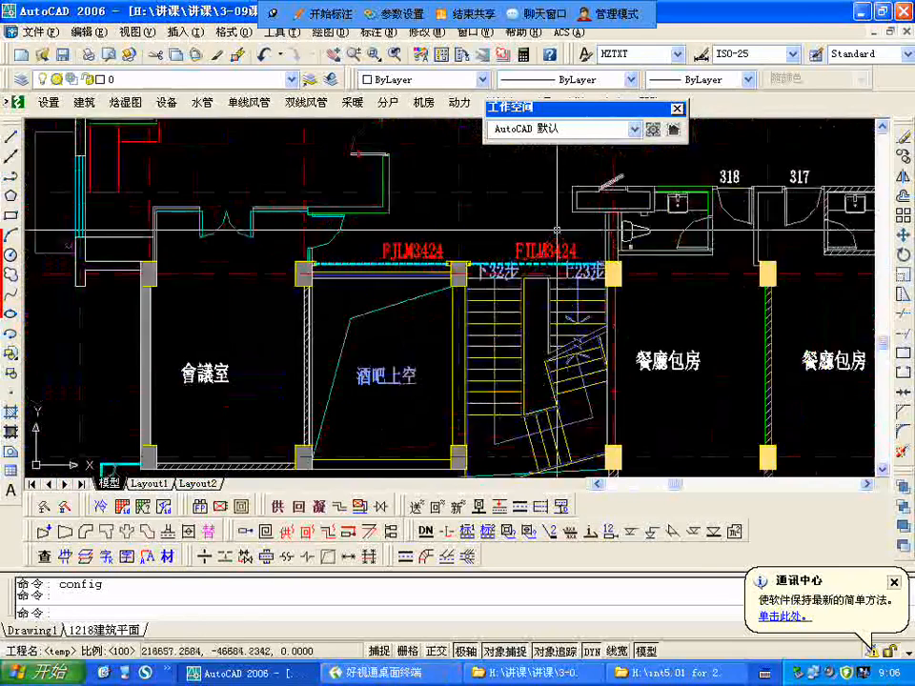
scroll(491, 369, down, 4)
middle_drag(483, 290, 484, 400)
scroll(286, 265, down, 5)
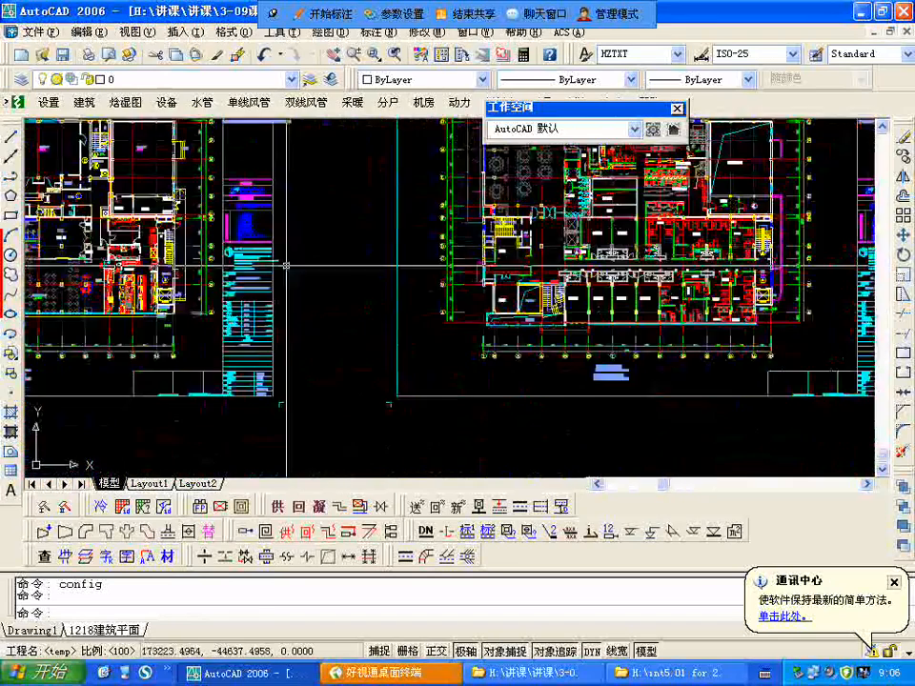
Step: Erase the rectangular duct piece below the 强/弱电间 on the first floor plan using a window selection
middle_drag(83, 294, 409, 301)
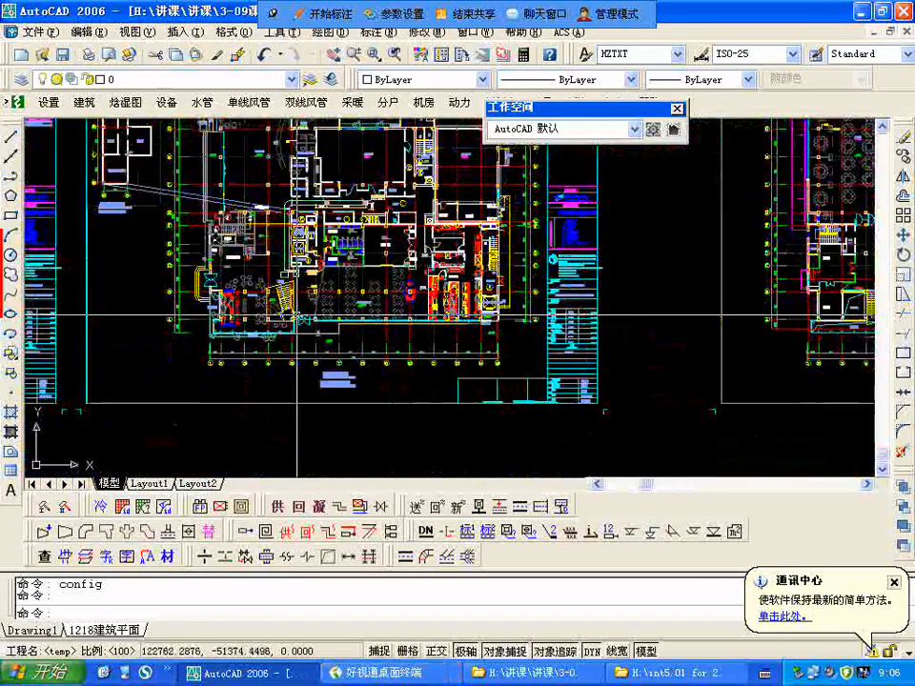
scroll(297, 315, up, 5)
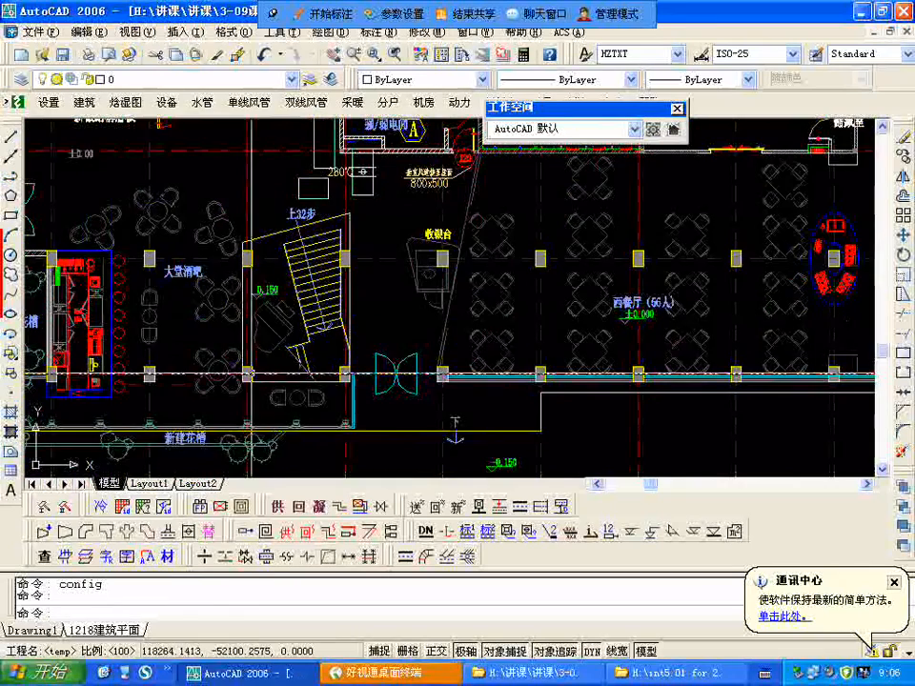
scroll(249, 374, down, 4)
scroll(267, 307, up, 2)
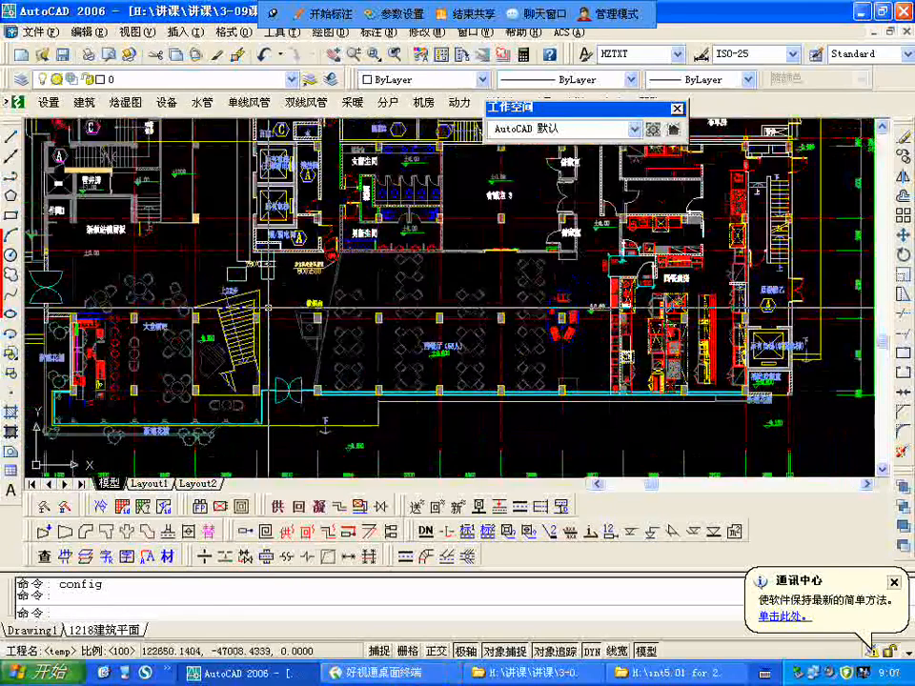
scroll(268, 307, up, 3)
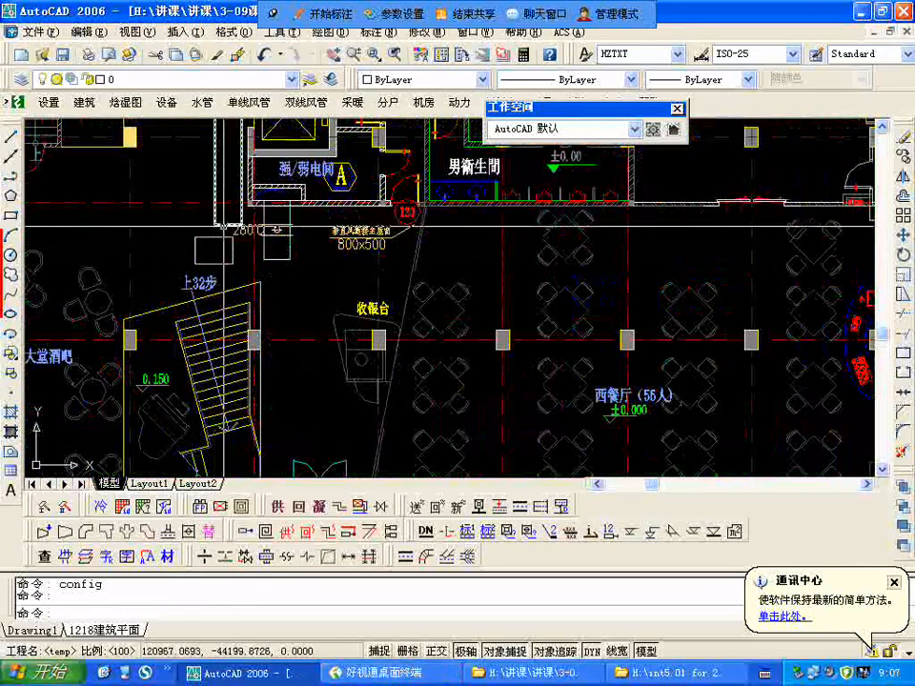
text(e)
key(Return)
text(w)
key(Return)
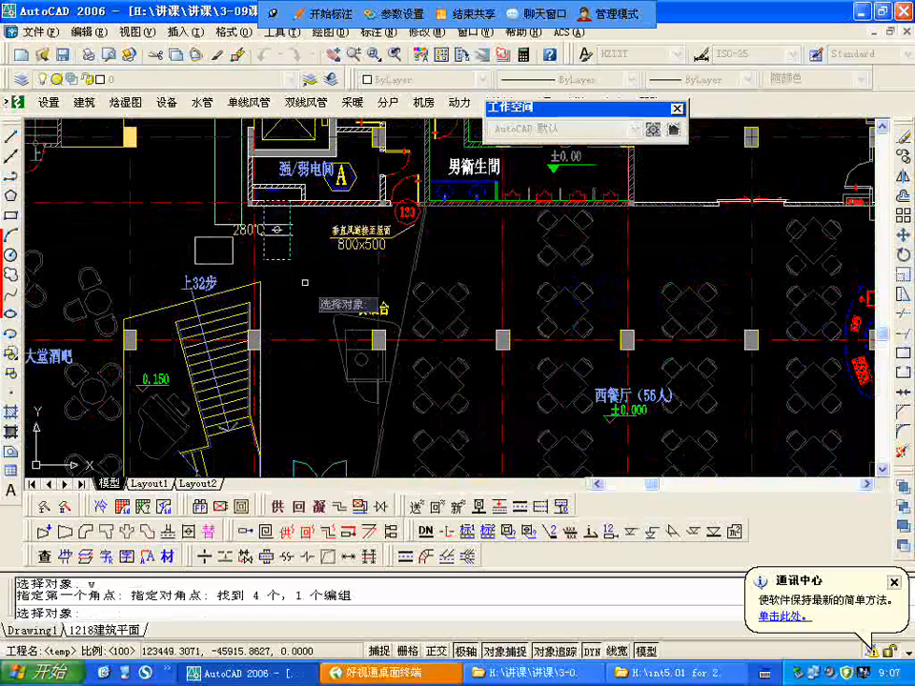
key(Escape)
Step: Erase the remaining duct outlines, the 280℃ damper and the 800x500 vertical duct note above the stair and cashier desk
text(e)
key(Return)
text(w)
key(Return)
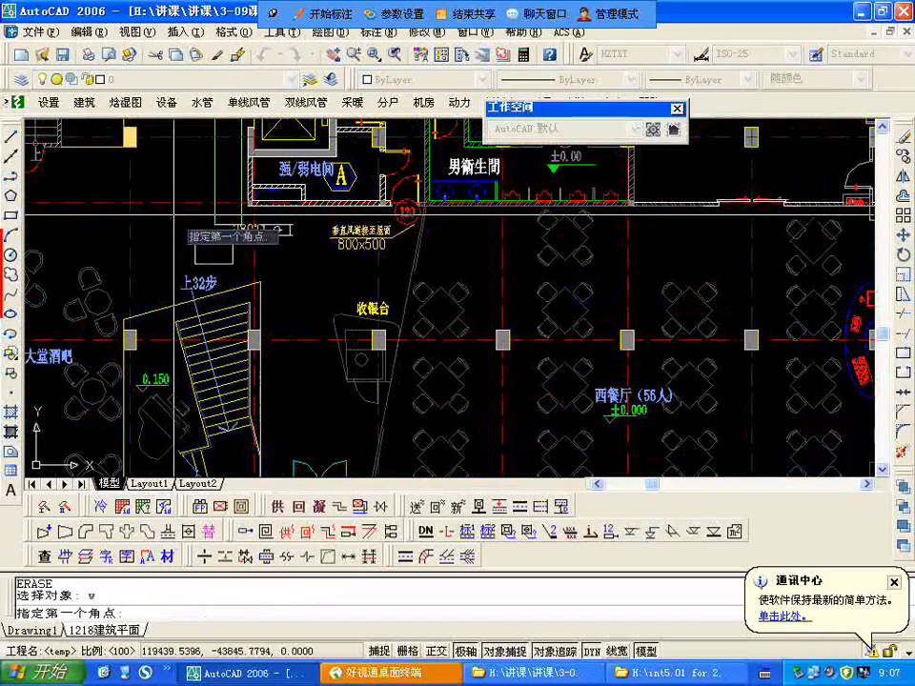
click(327, 272)
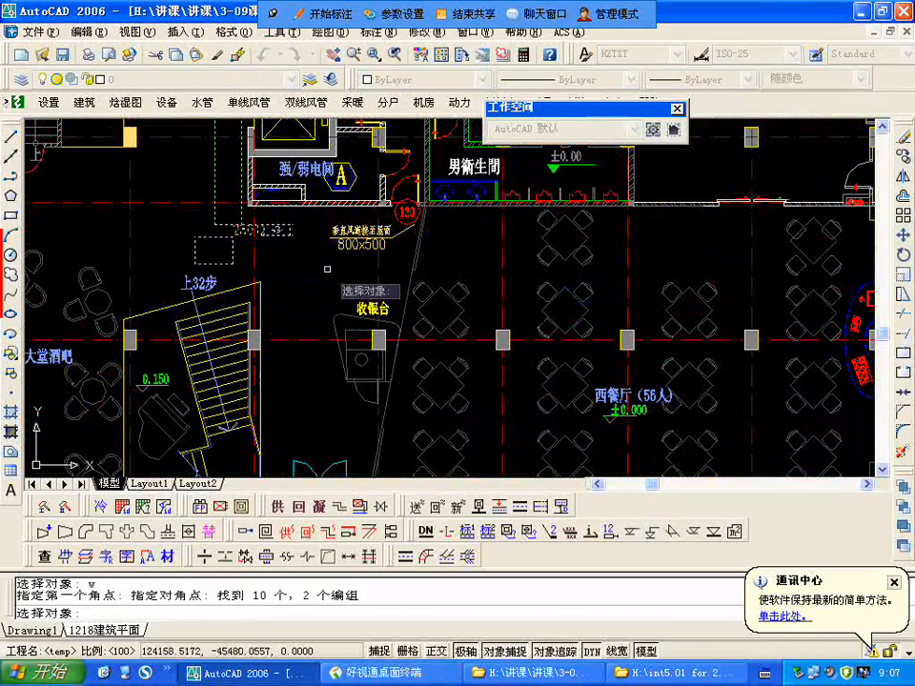
click(389, 240)
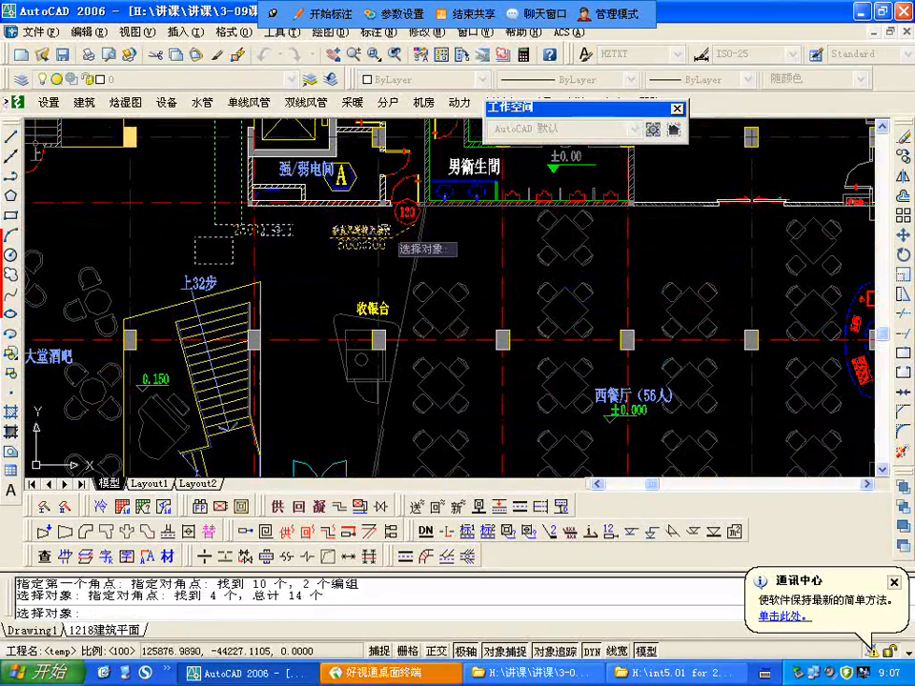
key(Return)
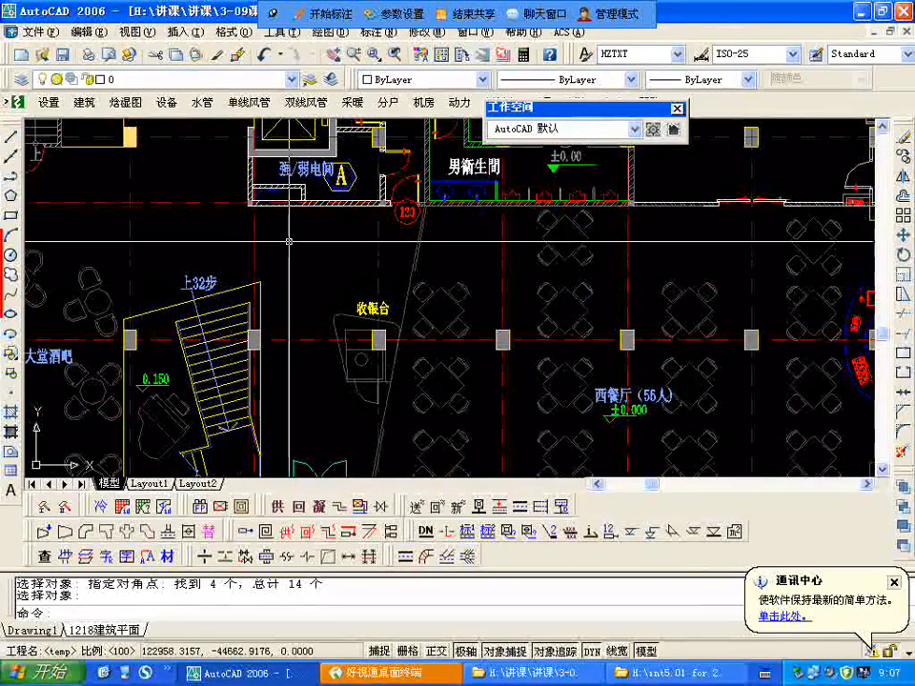
Step: Examine the western restaurant (西餐厅), from the cashier desk (收银台) to the buffet island
text(p)
key(Return)
mouse_move(538, 305)
mouse_down()
mouse_move(512, 290)
mouse_move(384, 269)
mouse_up()
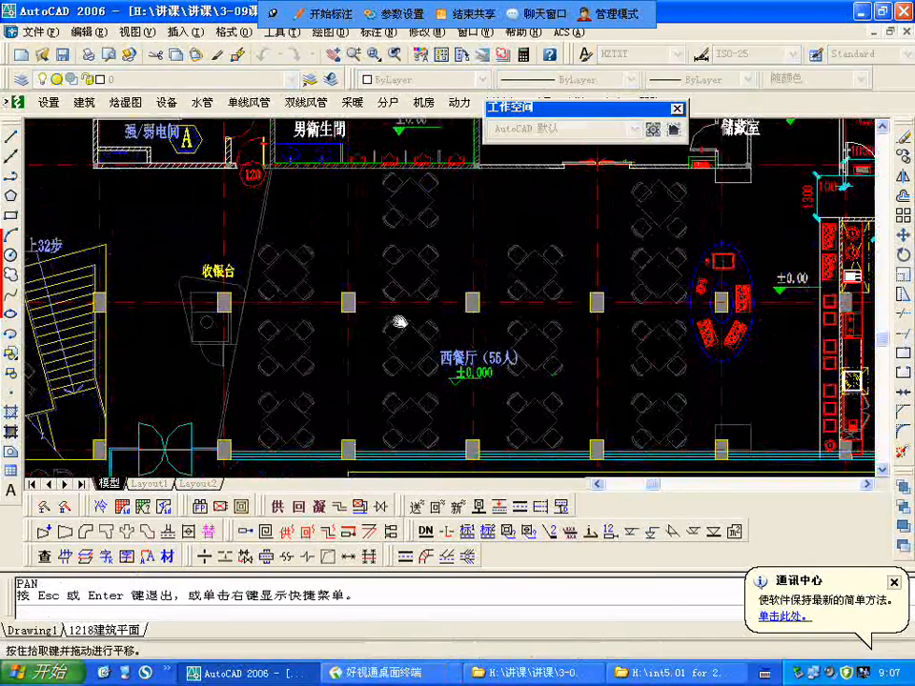
key(Escape)
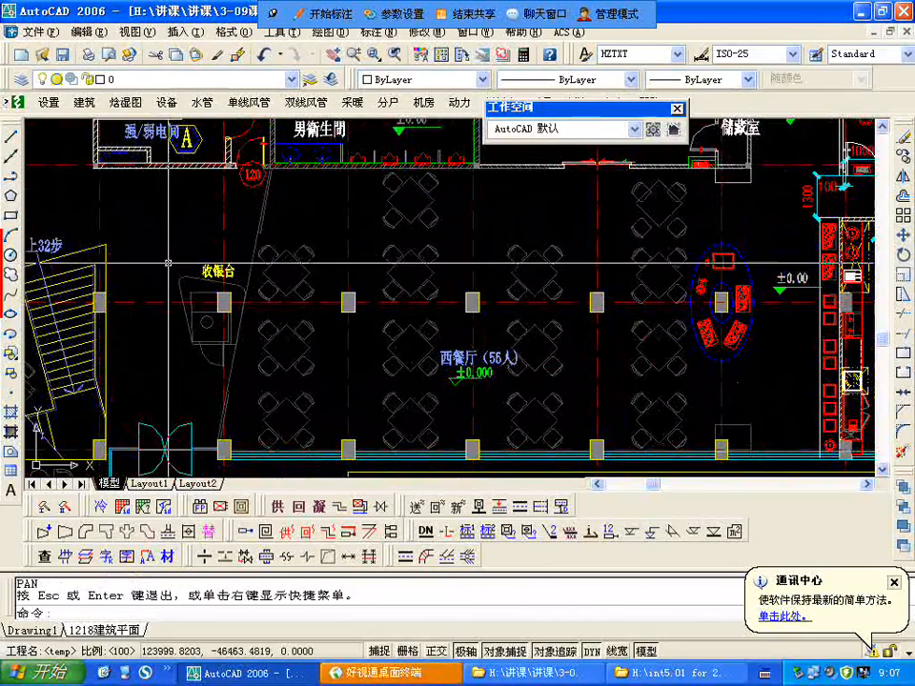
scroll(344, 333, down, 2)
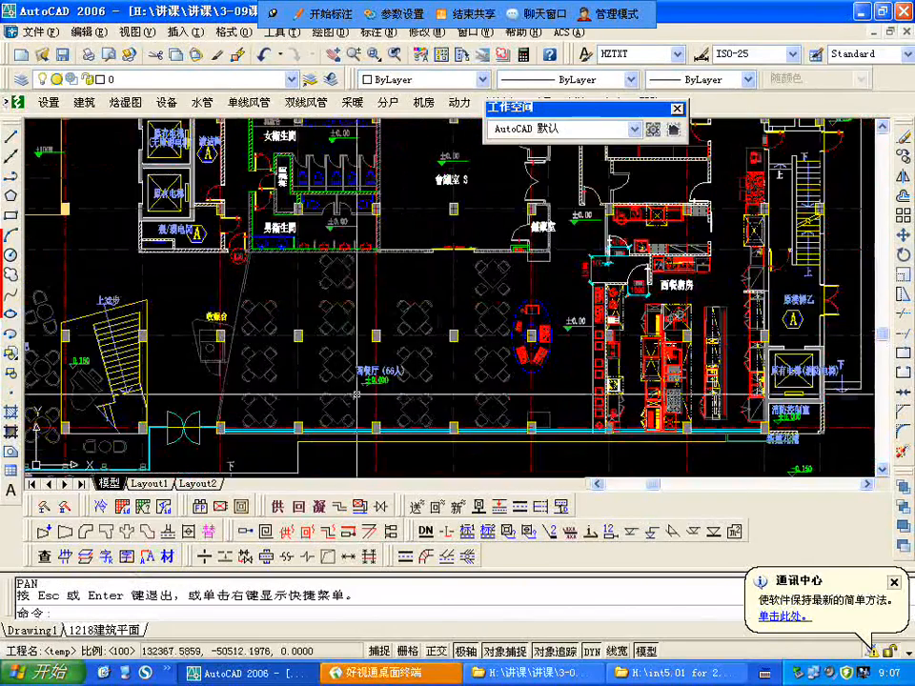
Step: Examine the western kitchen (西餐厨房) beside the restaurant and the adjoining stair and fire elevator
scroll(751, 350, up, 1)
scroll(751, 353, up, 3)
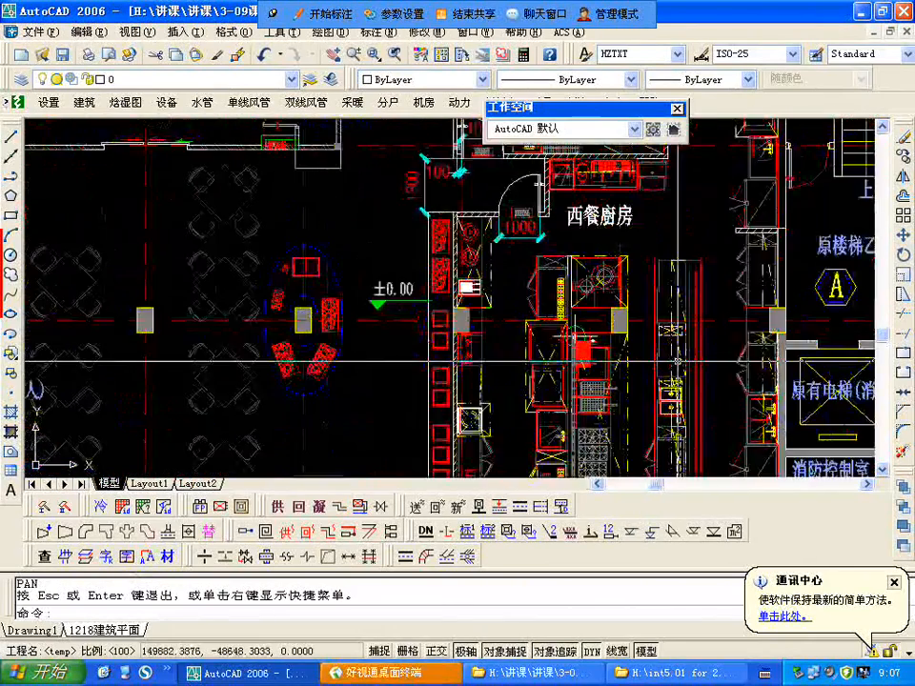
scroll(675, 362, up, 3)
scroll(484, 327, down, 4)
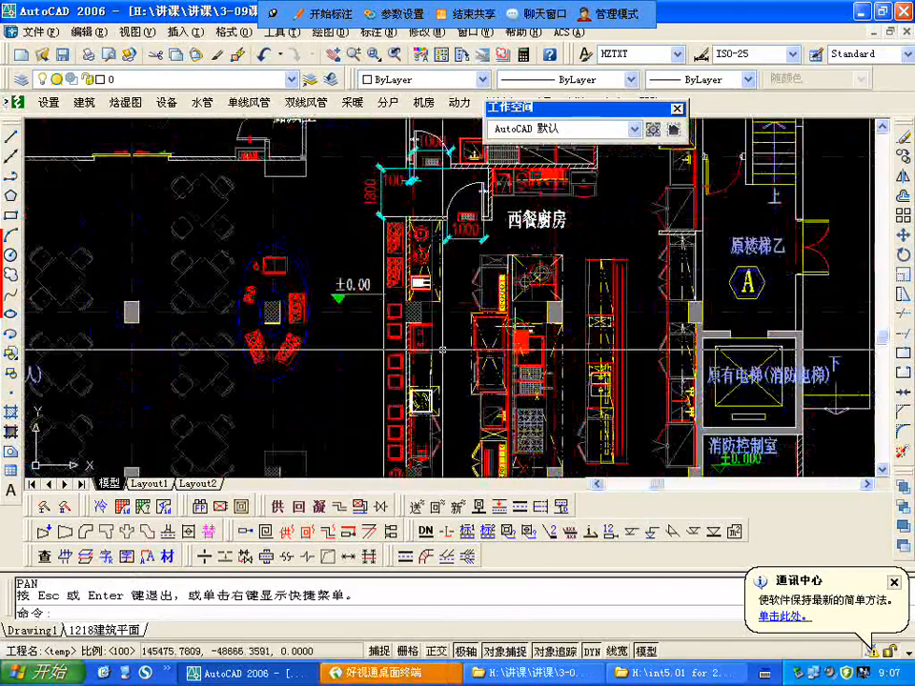
scroll(443, 351, down, 1)
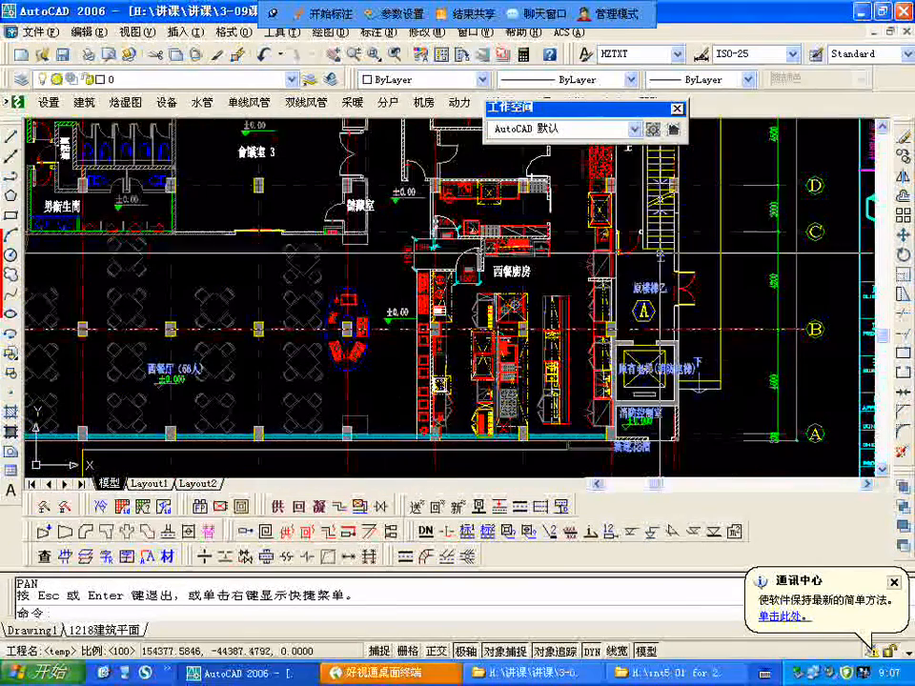
scroll(451, 321, up, 1)
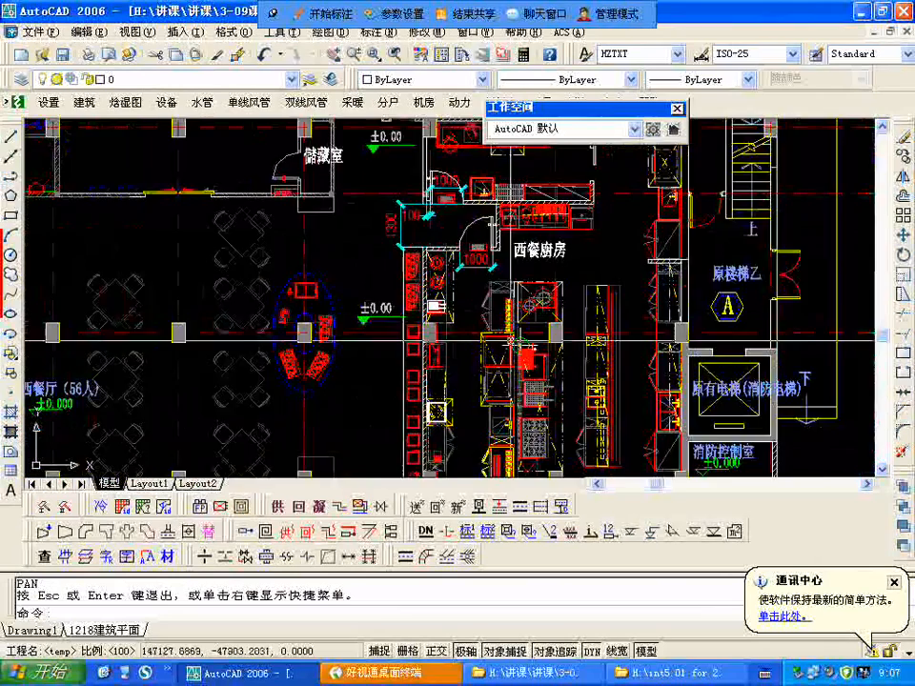
scroll(510, 335, down, 4)
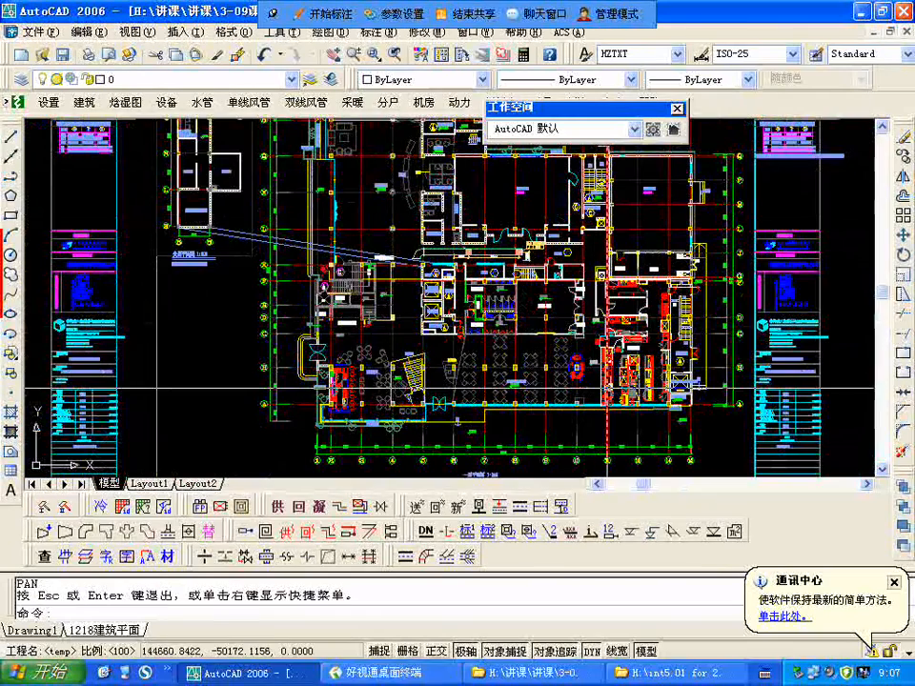
Step: Examine meeting rooms 会议室 1 and 会议室 2 and their place in the overall first floor plan
scroll(524, 229, up, 1)
scroll(524, 229, up, 1)
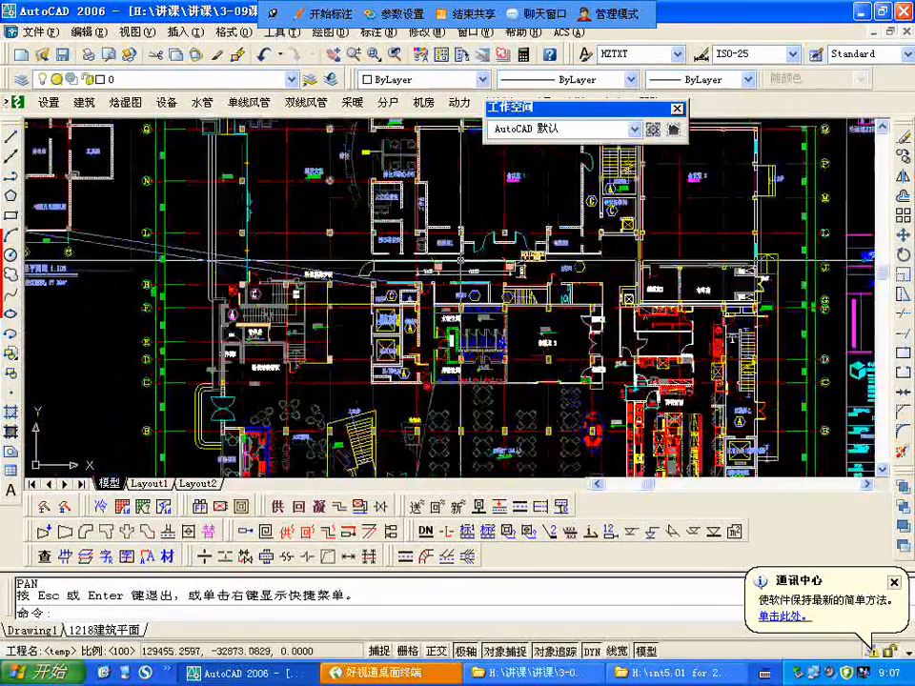
scroll(459, 258, up, 3)
scroll(446, 303, down, 2)
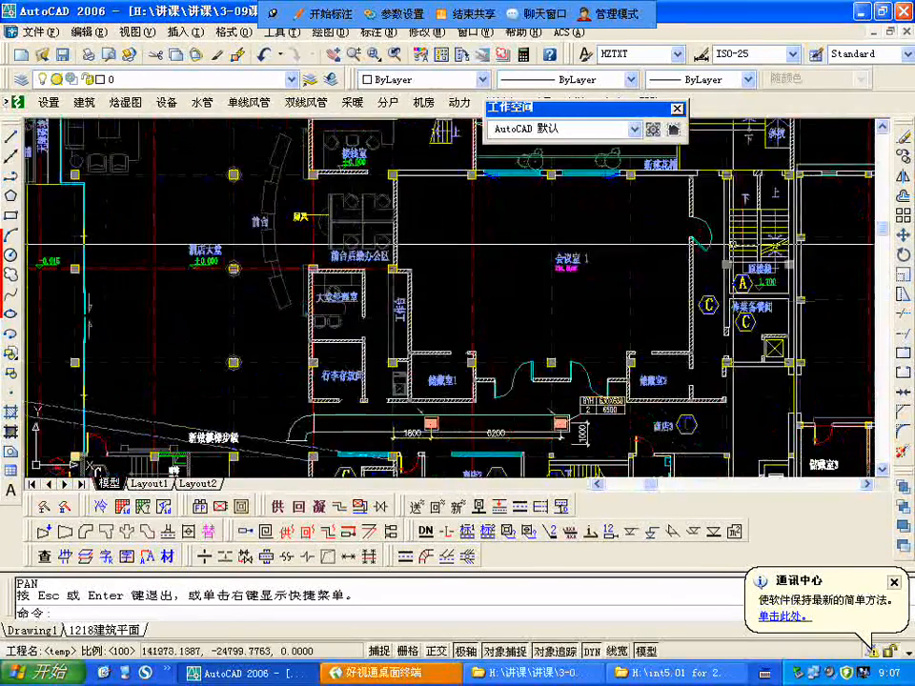
middle_drag(670, 257, 489, 374)
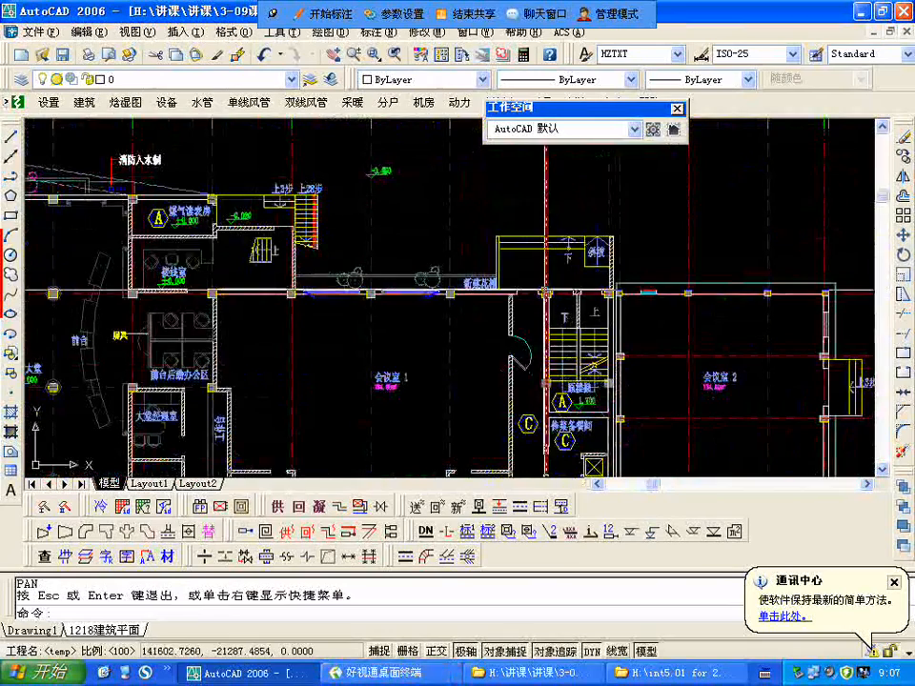
scroll(545, 291, down, 4)
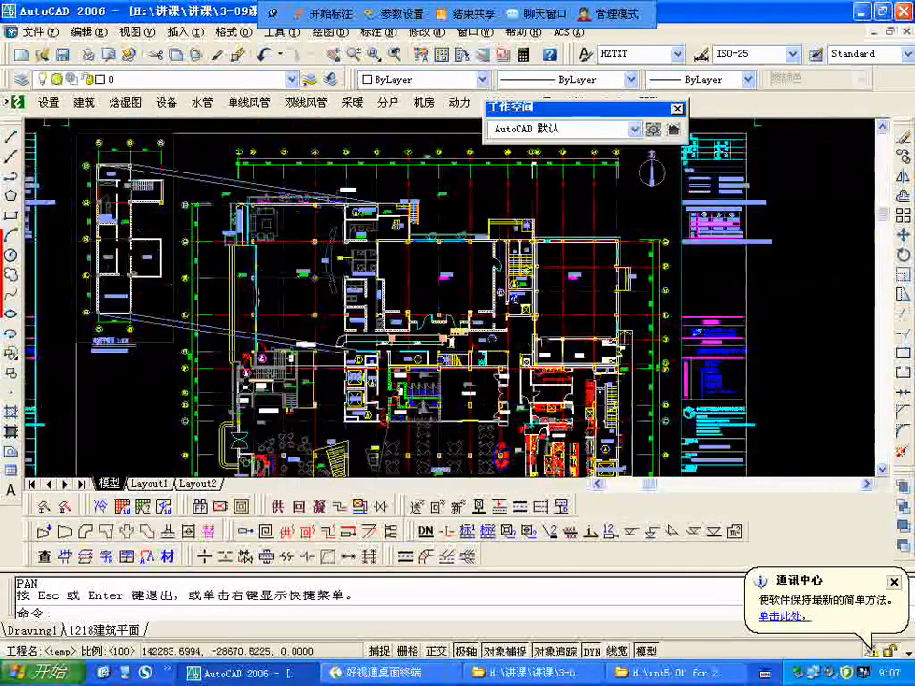
Step: Examine storage room 储藏室3, linen room 布草房, shop 商店3 and meeting room 會議室 3 on the first floor plan
scroll(451, 261, up, 3)
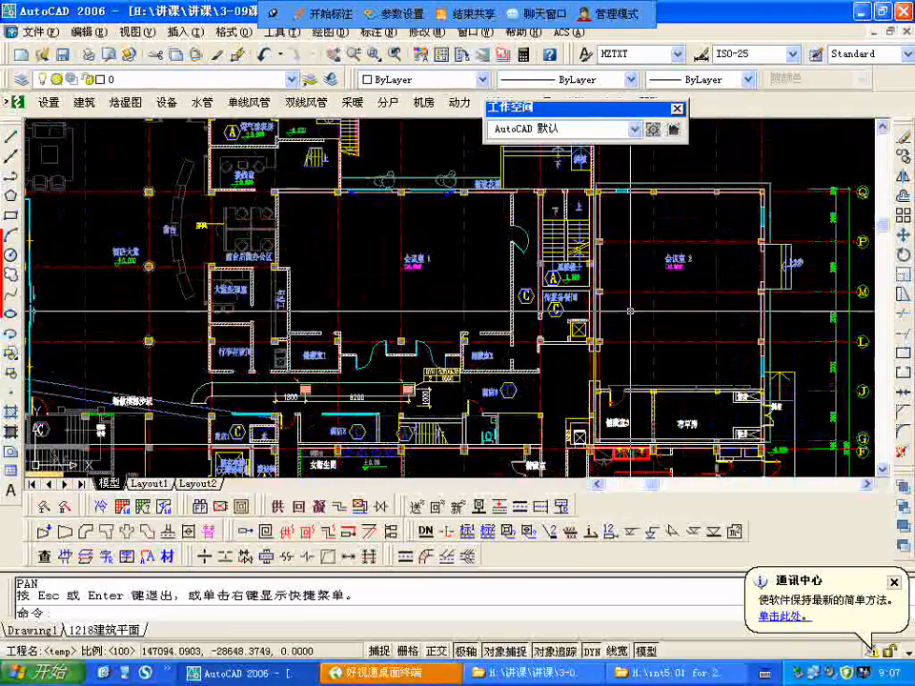
drag(585, 356, 593, 183)
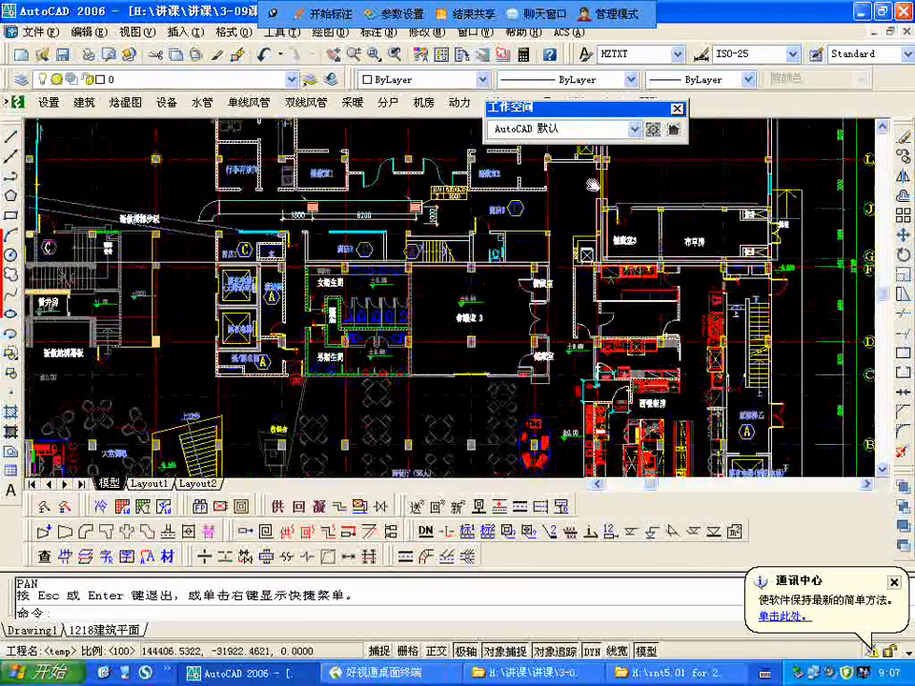
scroll(665, 209, up, 2)
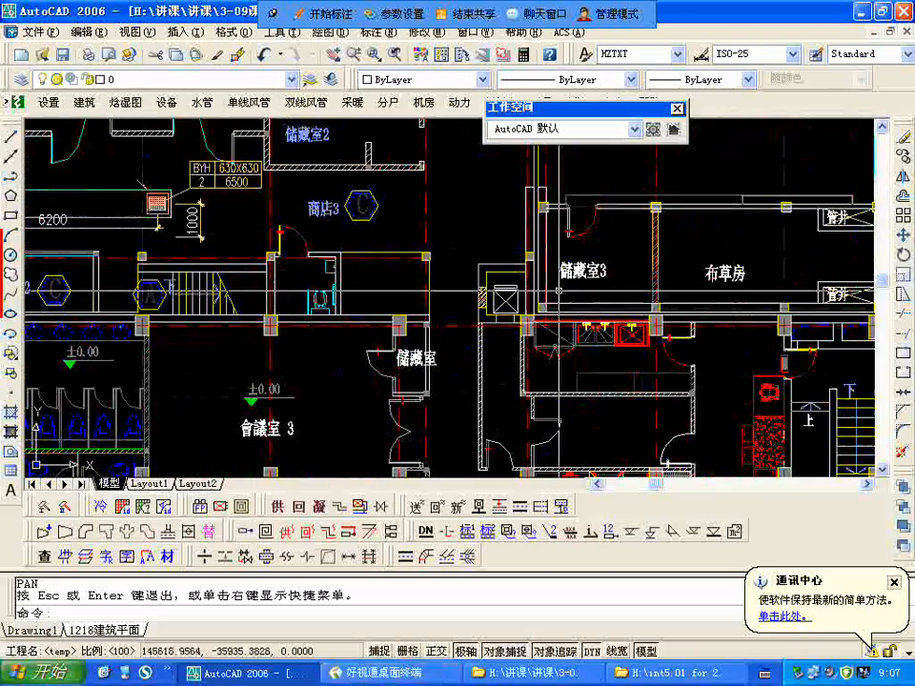
scroll(667, 219, down, 3)
scroll(690, 285, up, 3)
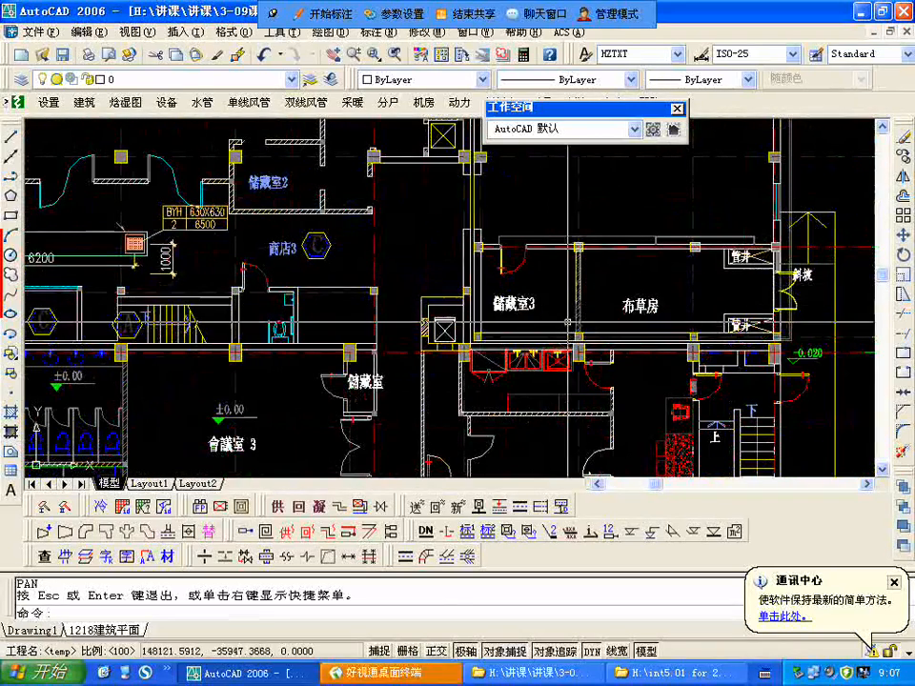
drag(546, 295, 692, 272)
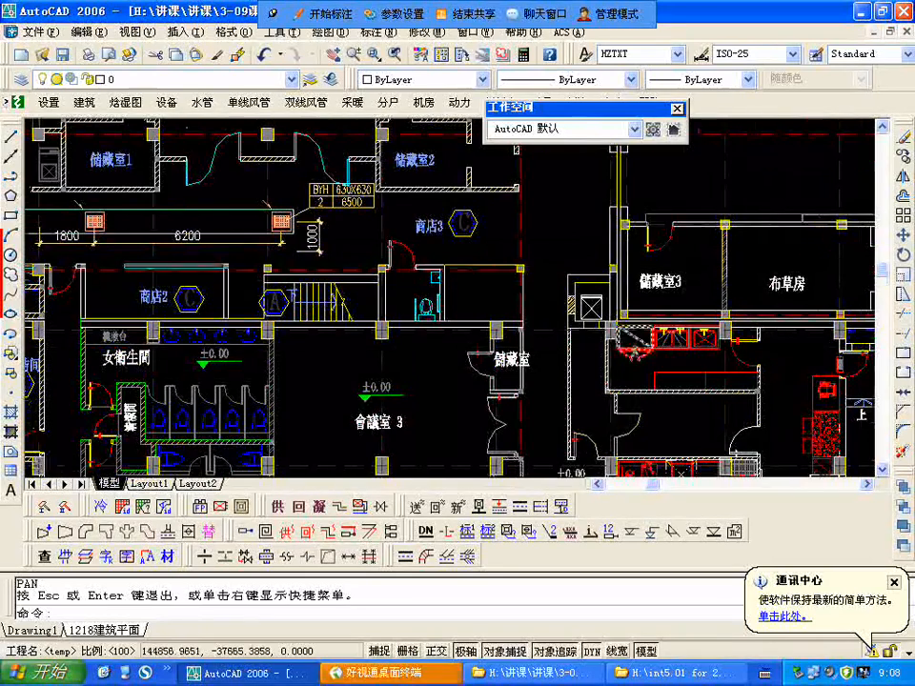
scroll(610, 344, down, 2)
scroll(510, 291, up, 2)
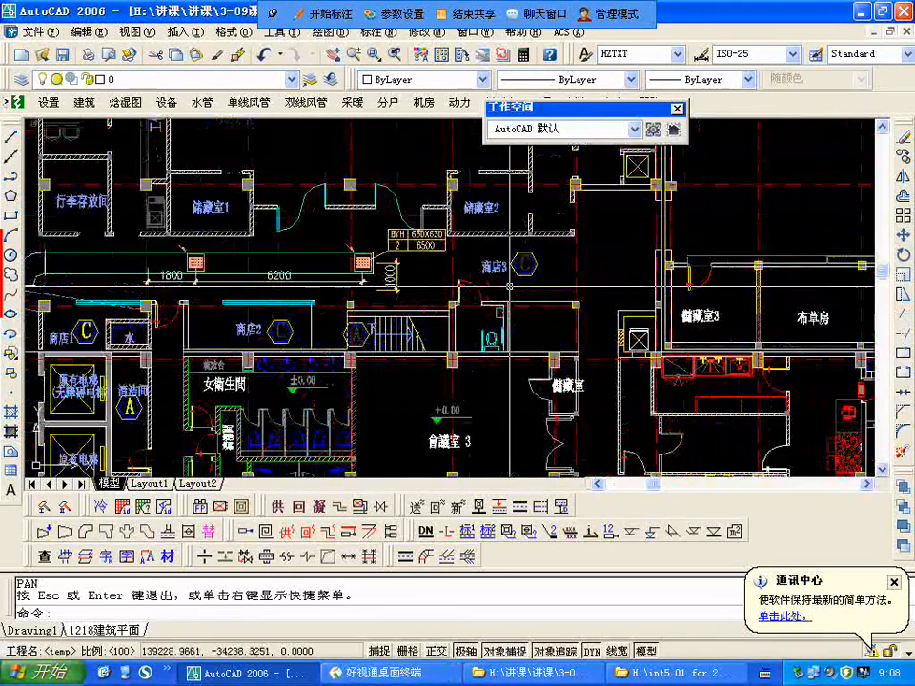
drag(594, 340, 594, 193)
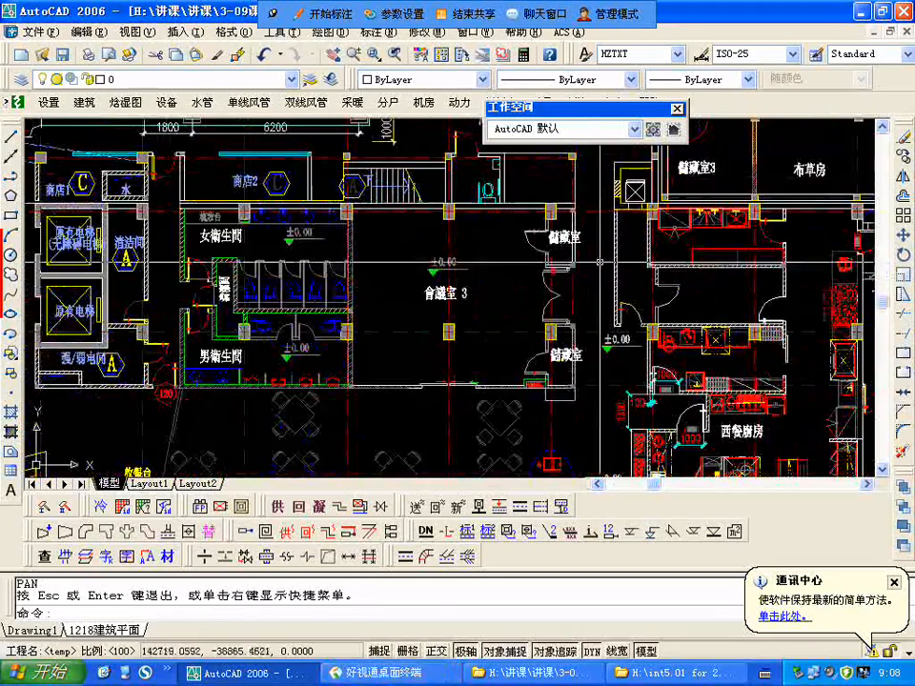
scroll(550, 372, down, 5)
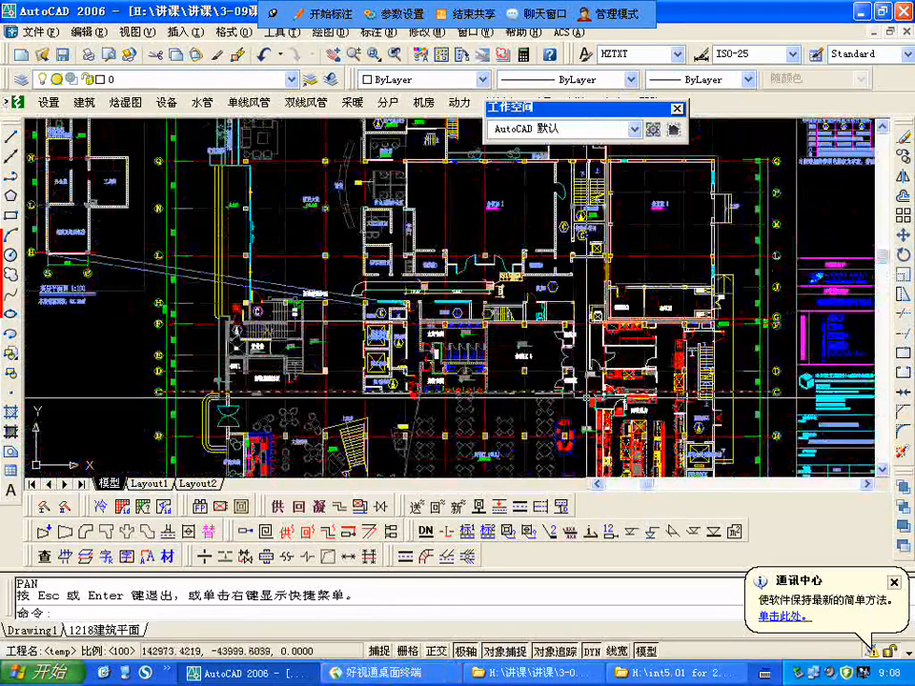
Step: Examine the women's and men's restrooms (女衛生間, 男衛生間), shops 商店1 and 商店2, and the existing elevators beside meeting room 3
scroll(503, 439, up, 5)
middle_drag(503, 439, 500, 444)
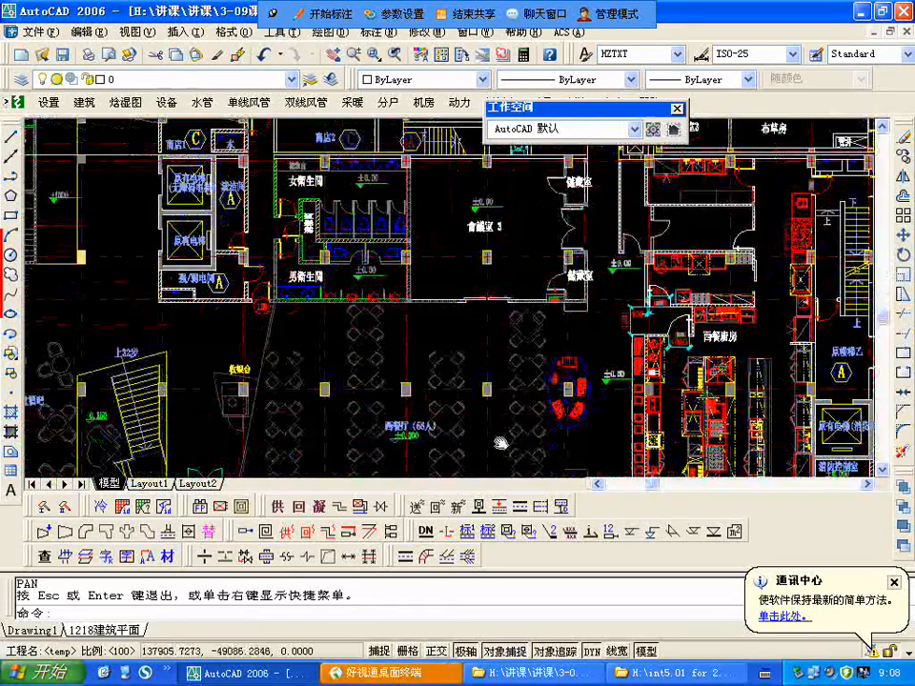
scroll(500, 443, down, 3)
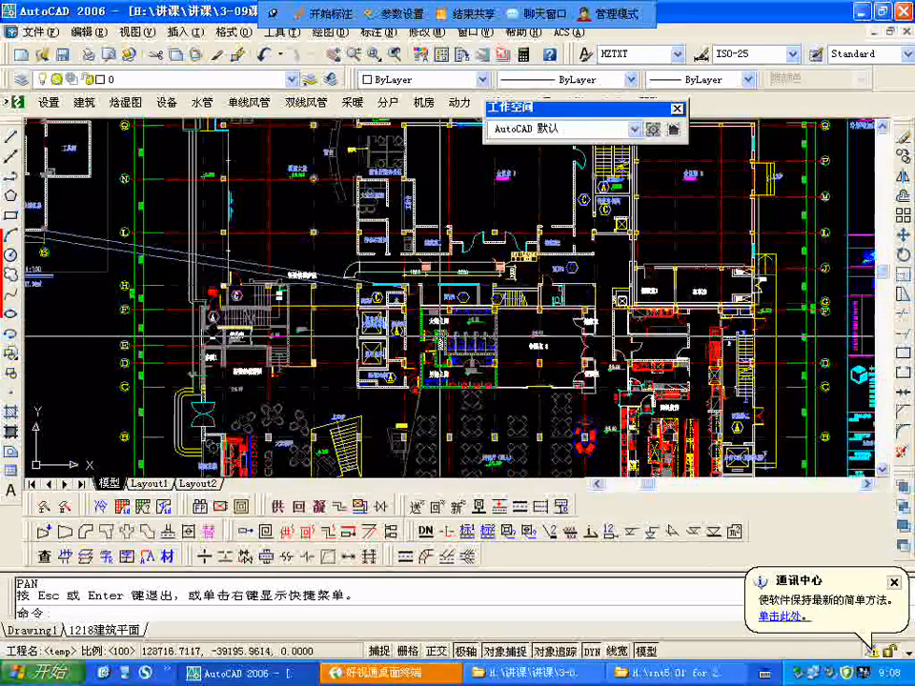
scroll(426, 324, up, 2)
scroll(426, 322, up, 3)
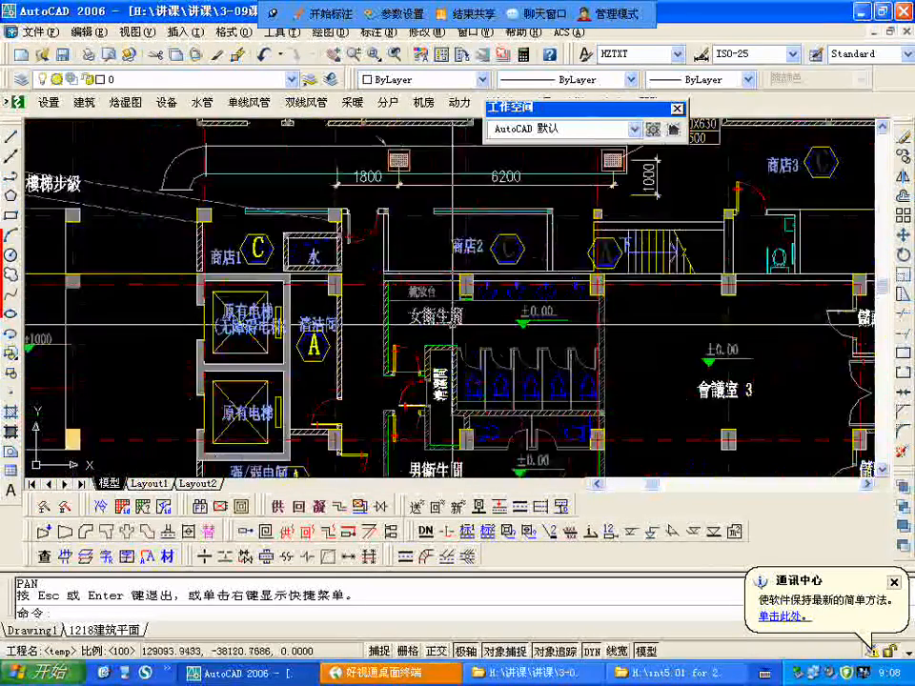
scroll(426, 322, down, 3)
scroll(426, 322, up, 1)
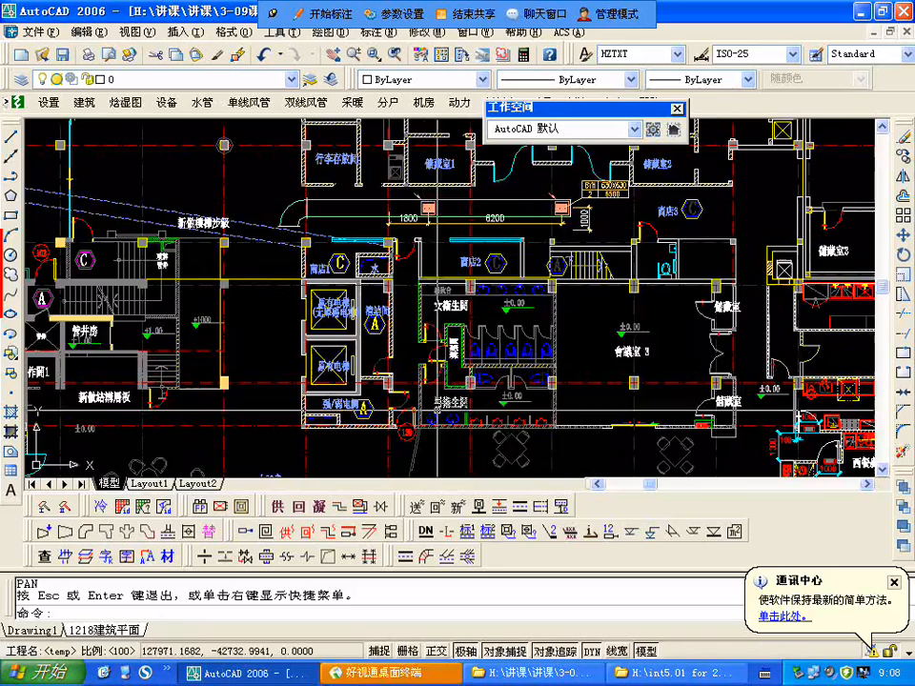
scroll(438, 303, down, 5)
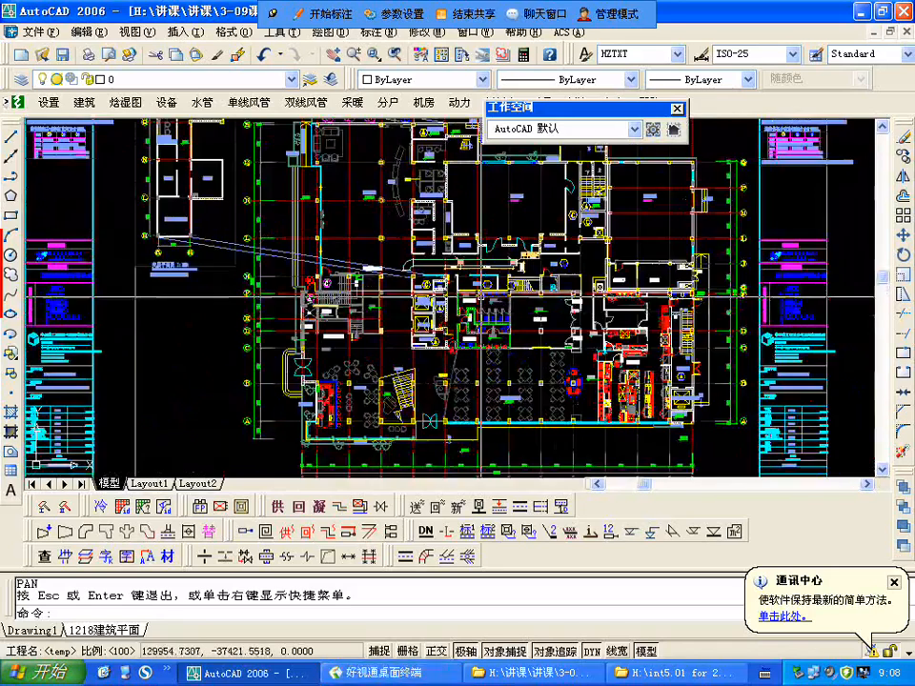
Step: Examine the first floor stairwell between axes H and E, including the new stair steps (新做樓梯步級), sprinkler shaft (噴淋管井) and 管井房
scroll(437, 303, up, 3)
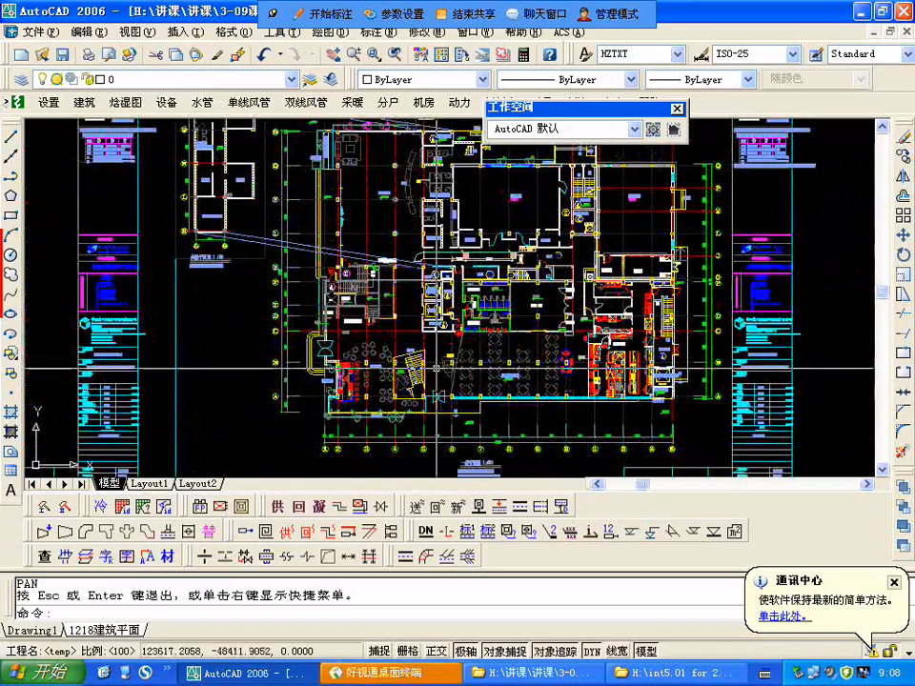
scroll(414, 367, up, 2)
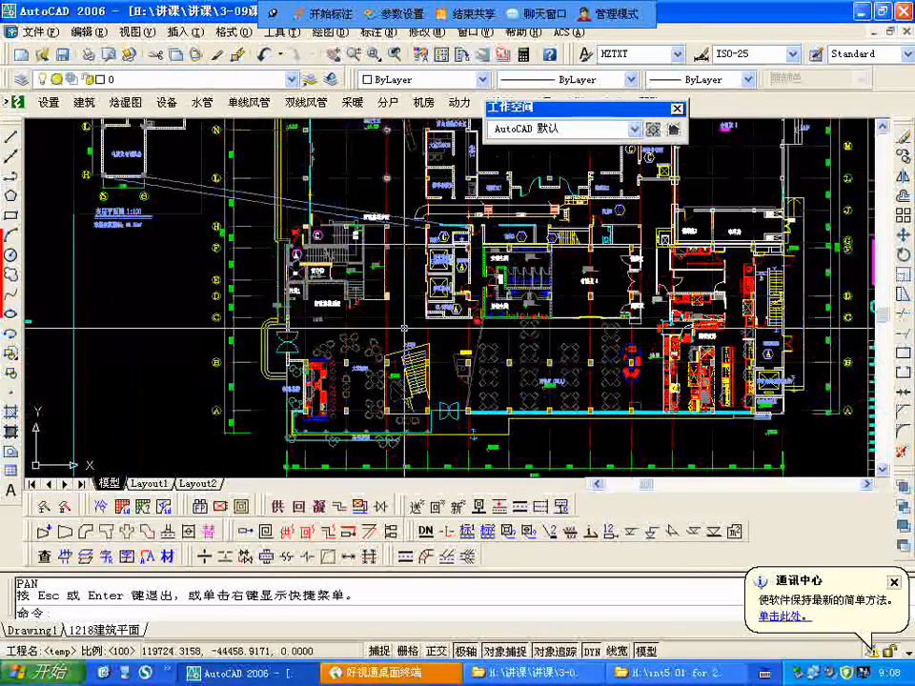
scroll(334, 227, up, 4)
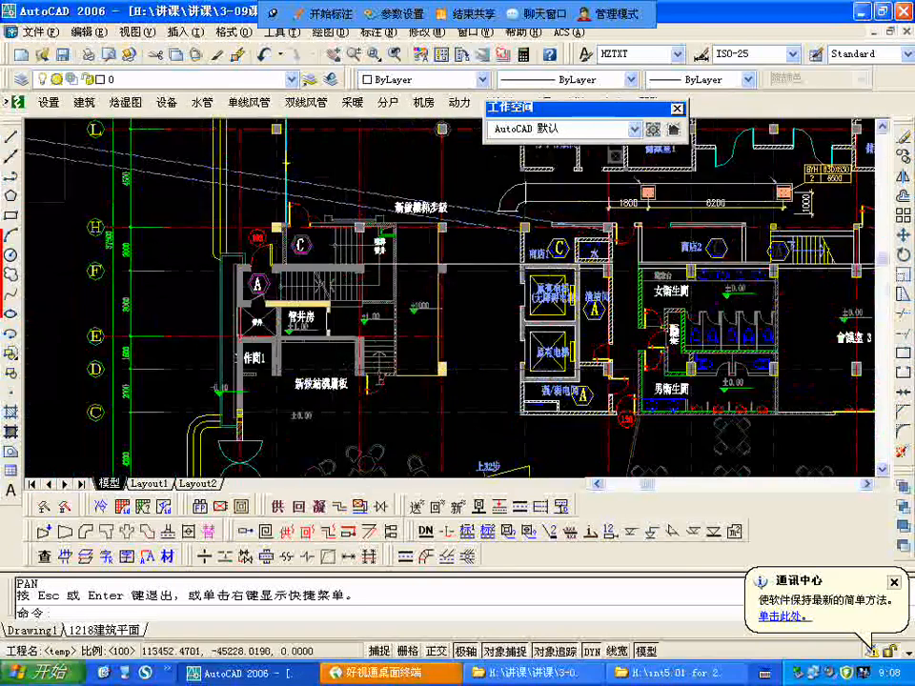
scroll(383, 382, down, 2)
scroll(383, 328, up, 3)
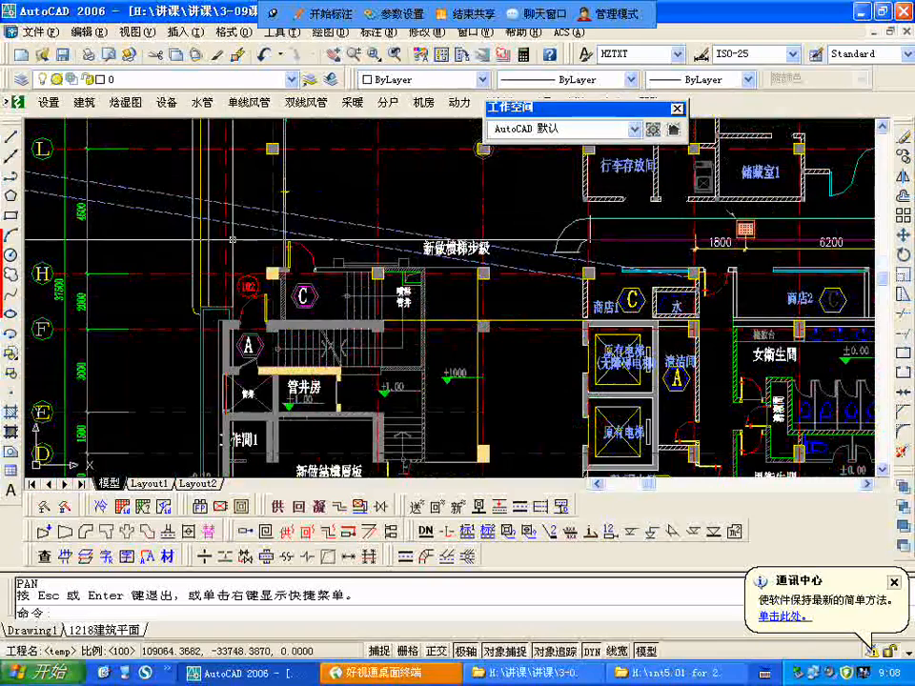
scroll(212, 289, down, 4)
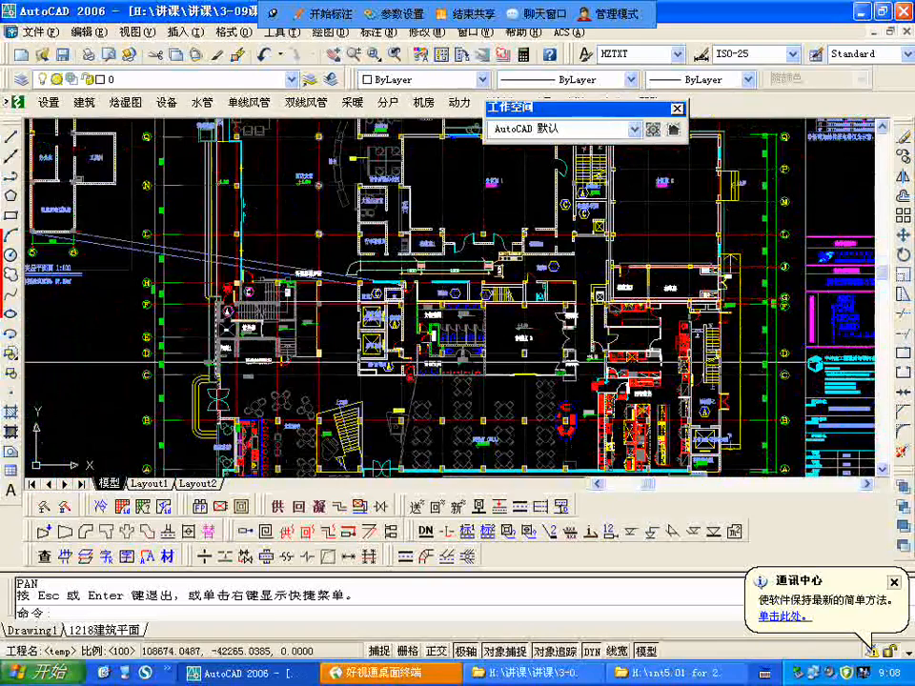
scroll(282, 288, up, 6)
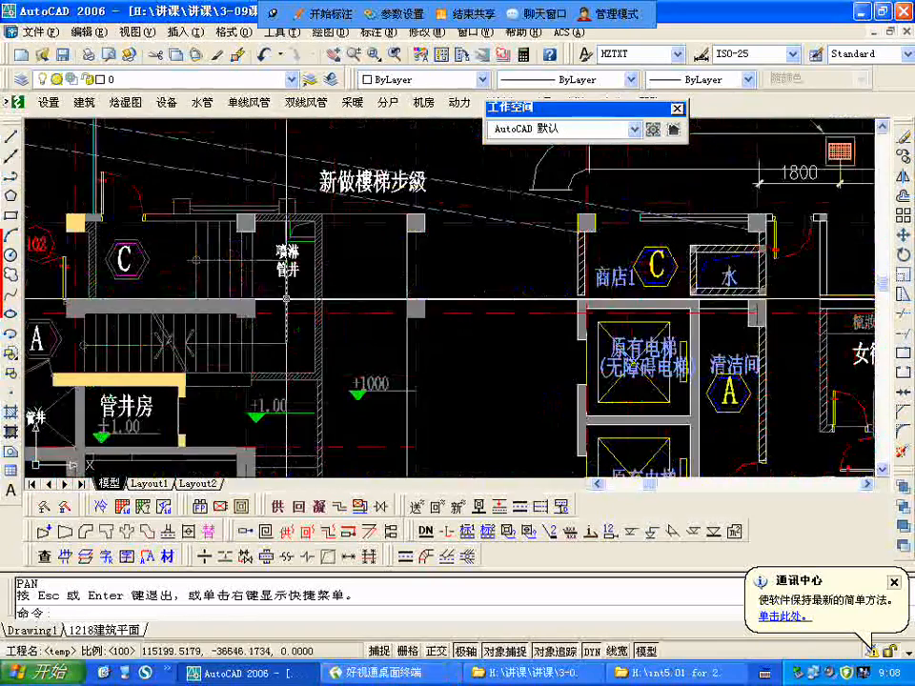
middle_drag(281, 289, 373, 277)
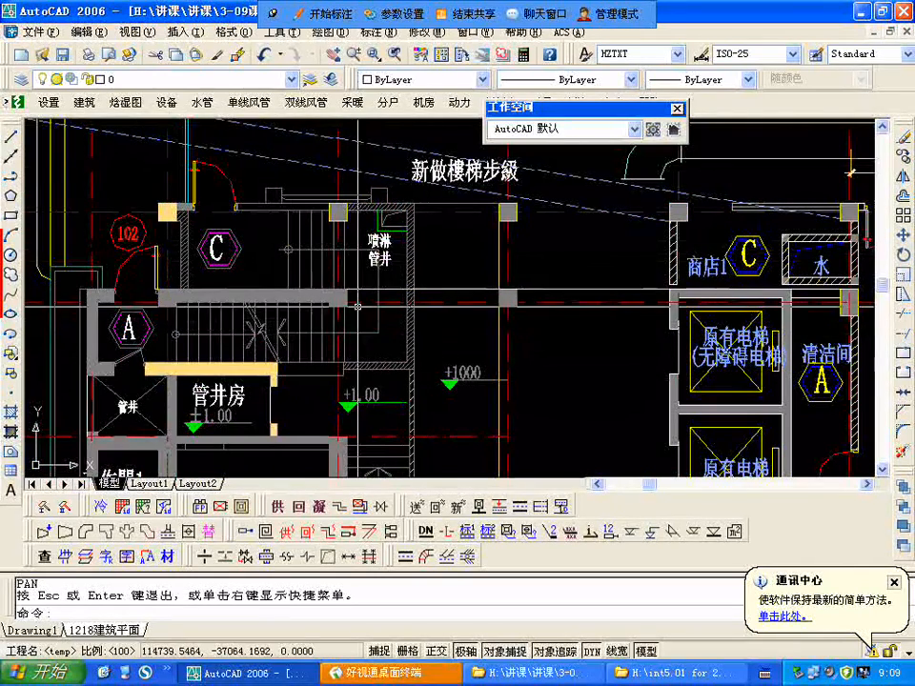
scroll(257, 284, down, 5)
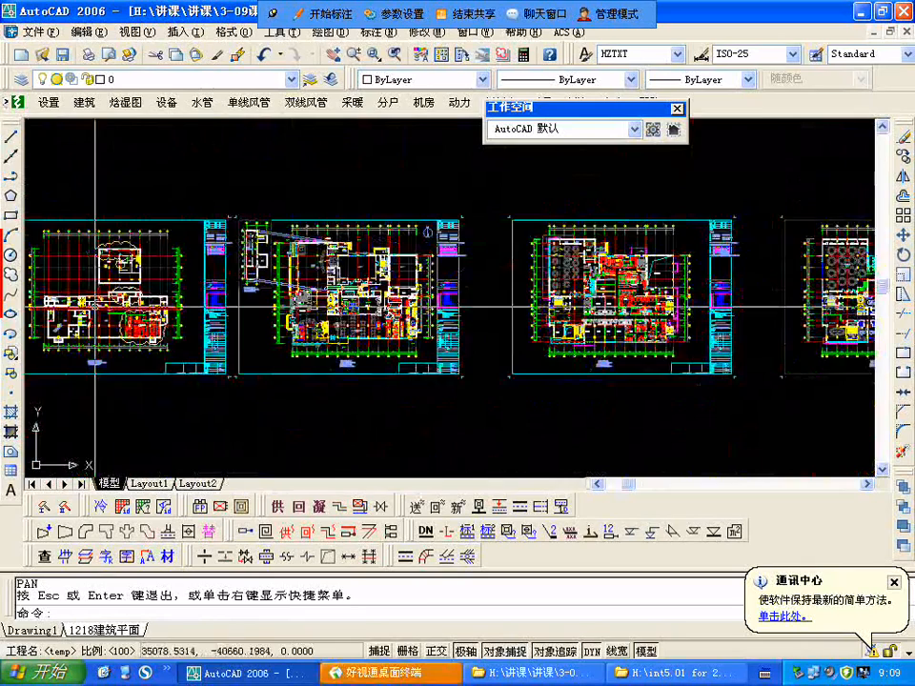
Step: Compare the basement plan's stair and elevator area with the first floor stairwell and its door beside 新做結構層板
scroll(71, 298, up, 6)
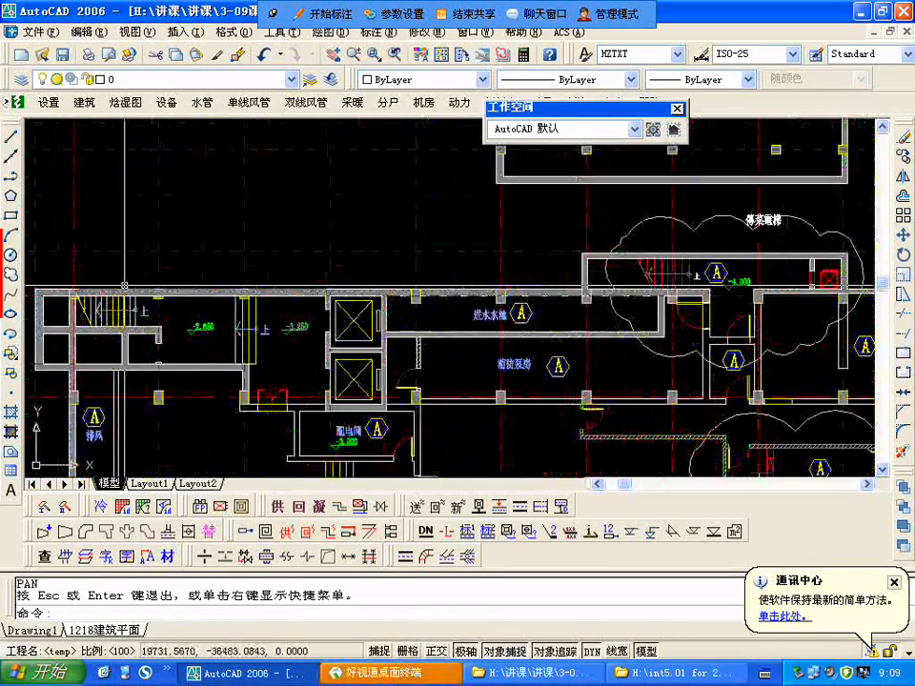
scroll(124, 284, down, 5)
scroll(391, 324, up, 7)
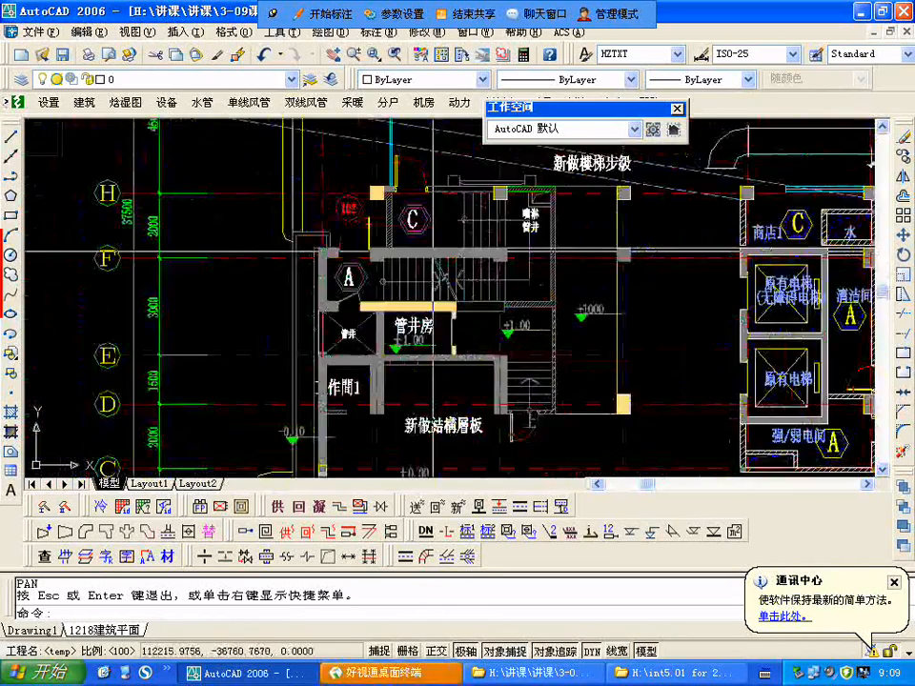
scroll(429, 296, down, 3)
scroll(462, 255, up, 2)
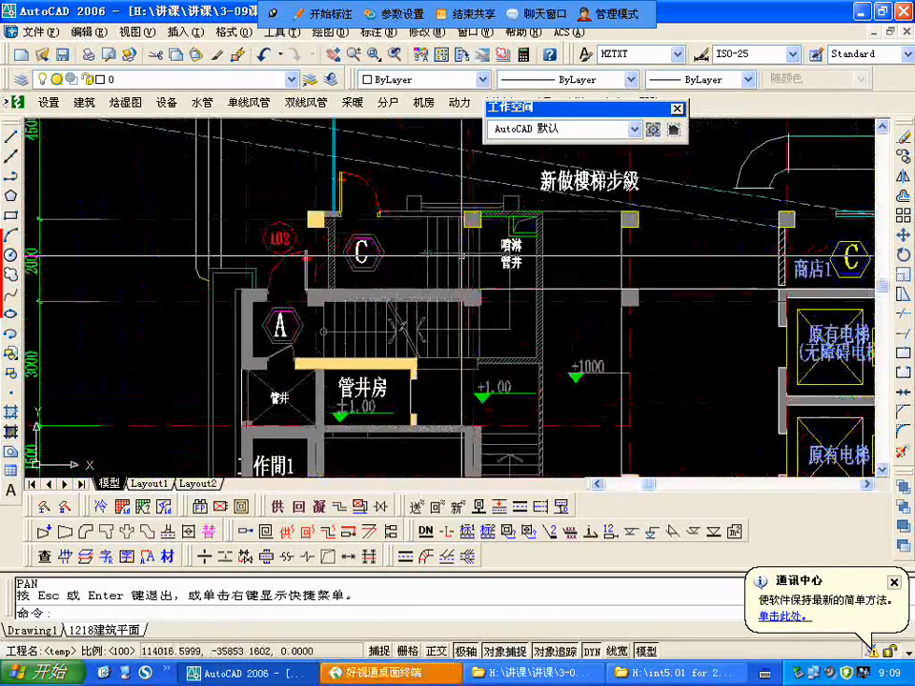
scroll(462, 255, down, 3)
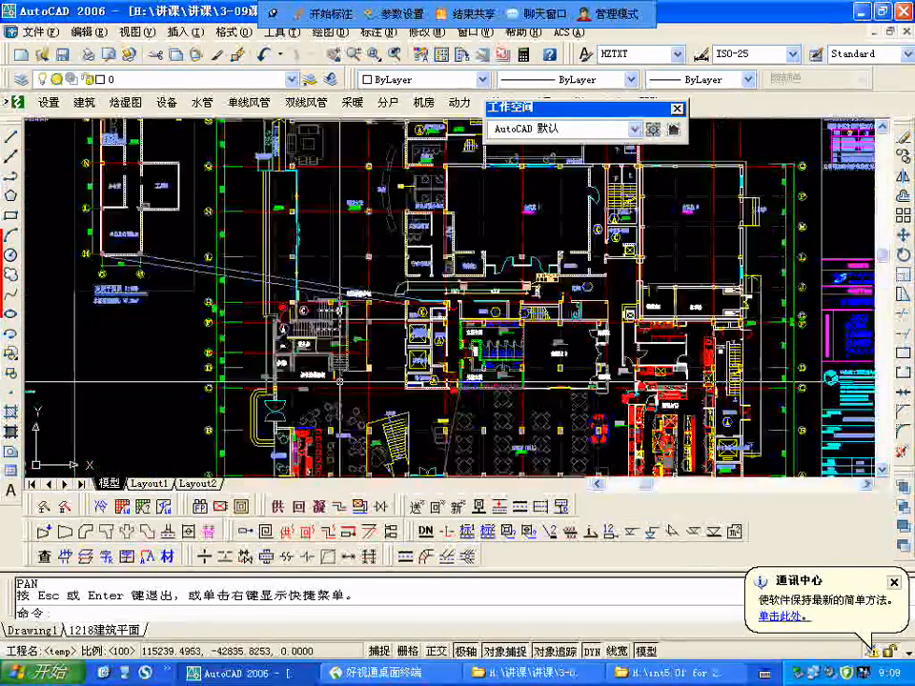
scroll(339, 341, up, 4)
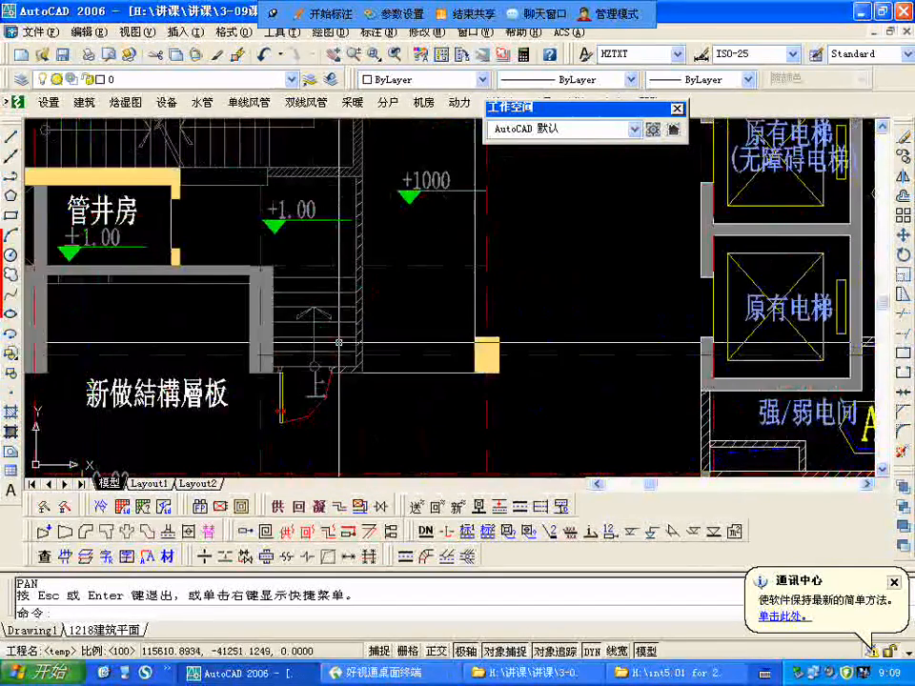
scroll(340, 342, down, 2)
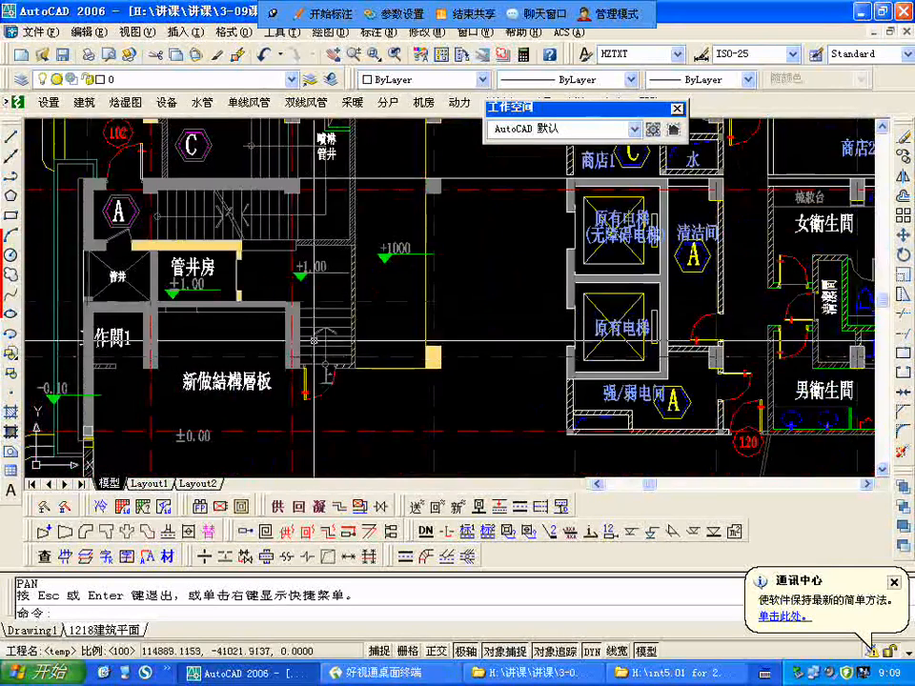
scroll(342, 283, down, 3)
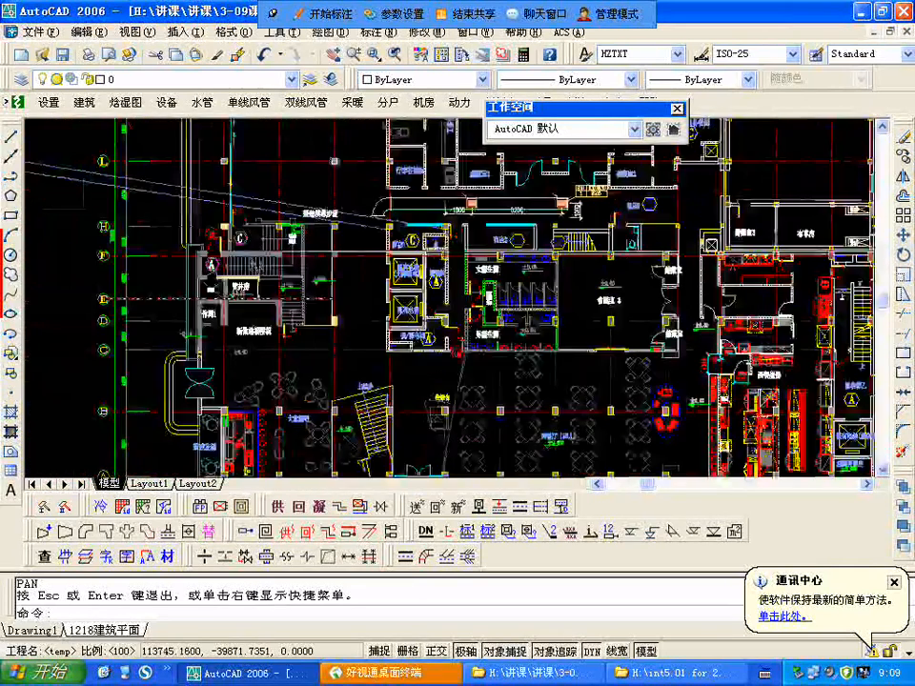
Step: Compare the adjacent floor plan's stair by 空调水井 and 會議室 with the first floor's +1.00 landing beside 管井房
scroll(827, 291, down, 2)
scroll(828, 291, up, 6)
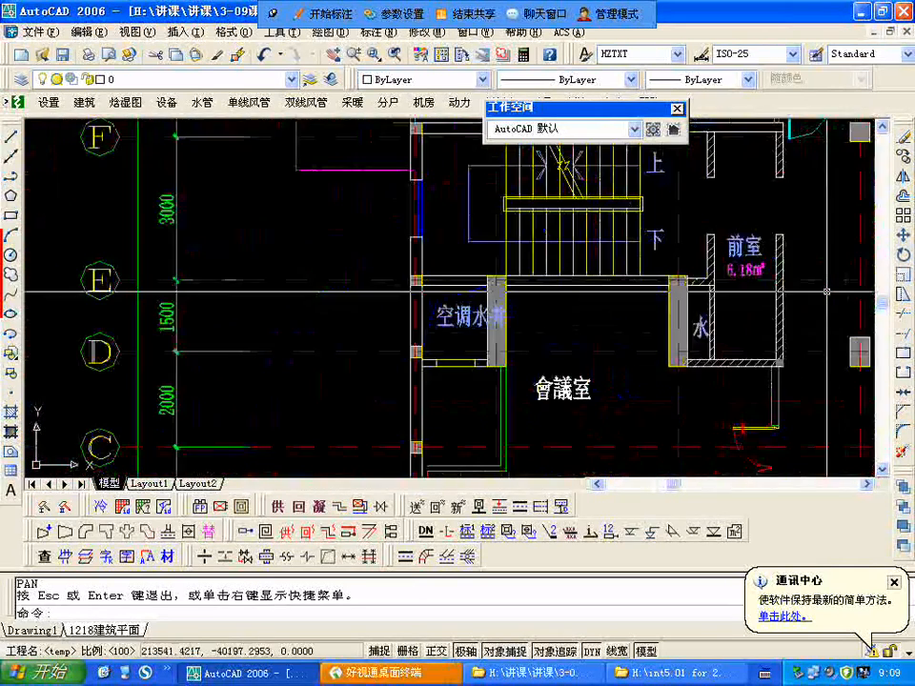
scroll(490, 290, down, 4)
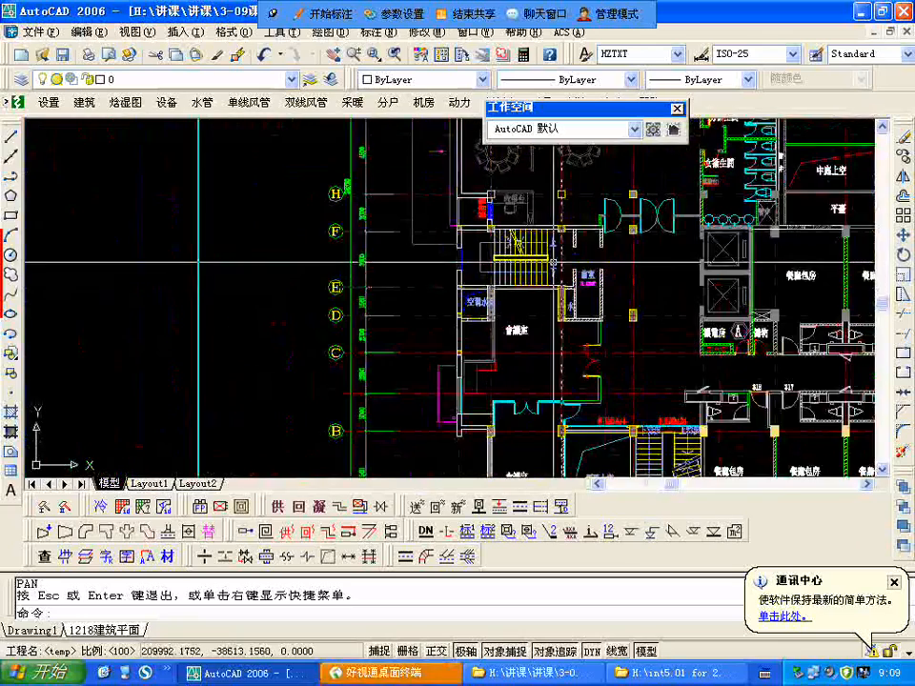
middle_drag(96, 305, 519, 300)
scroll(675, 337, down, 4)
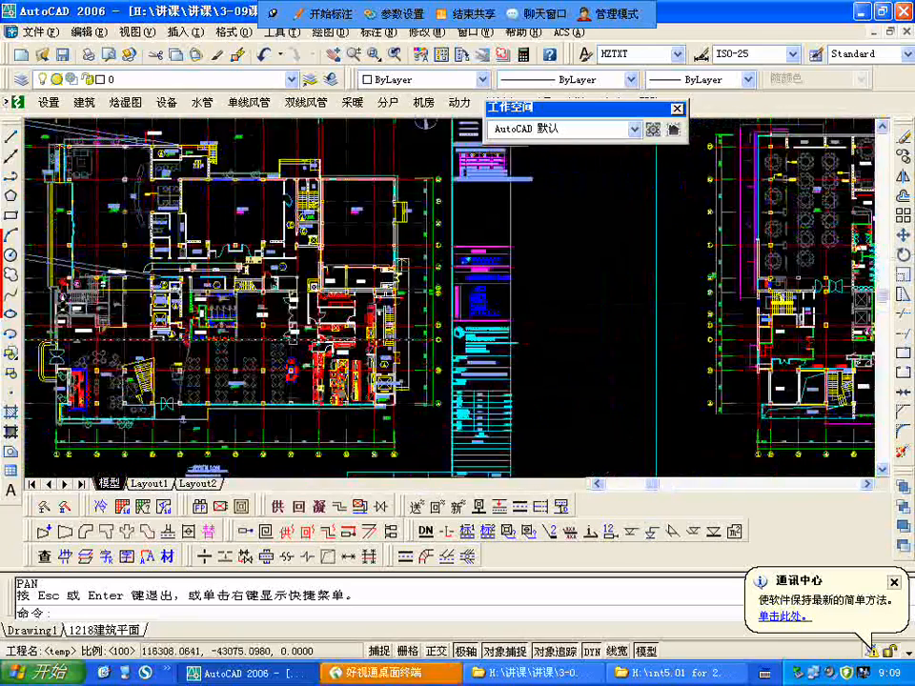
scroll(487, 241, up, 8)
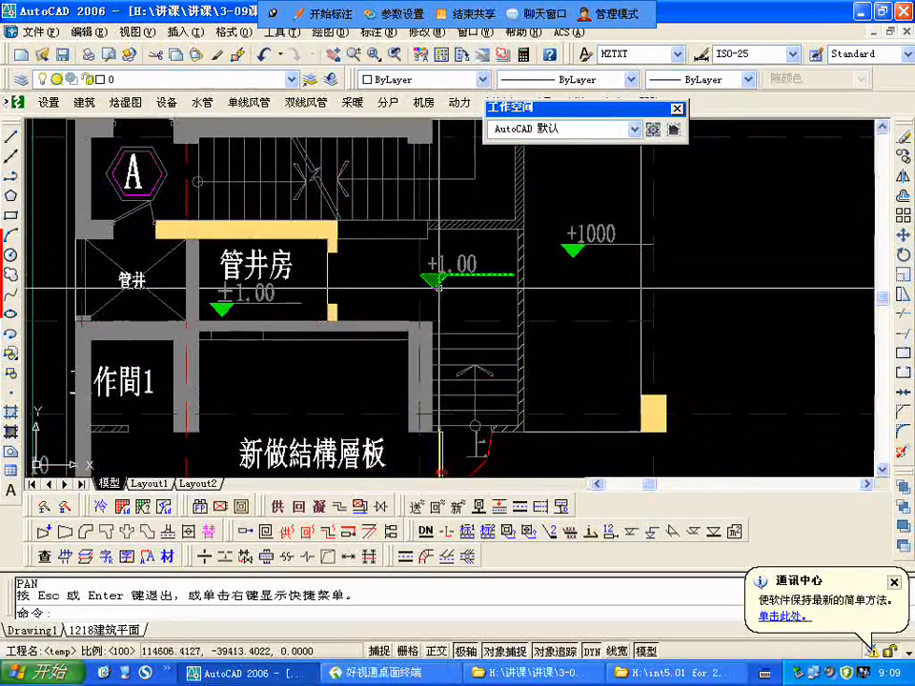
scroll(438, 287, down, 2)
scroll(434, 274, up, 1)
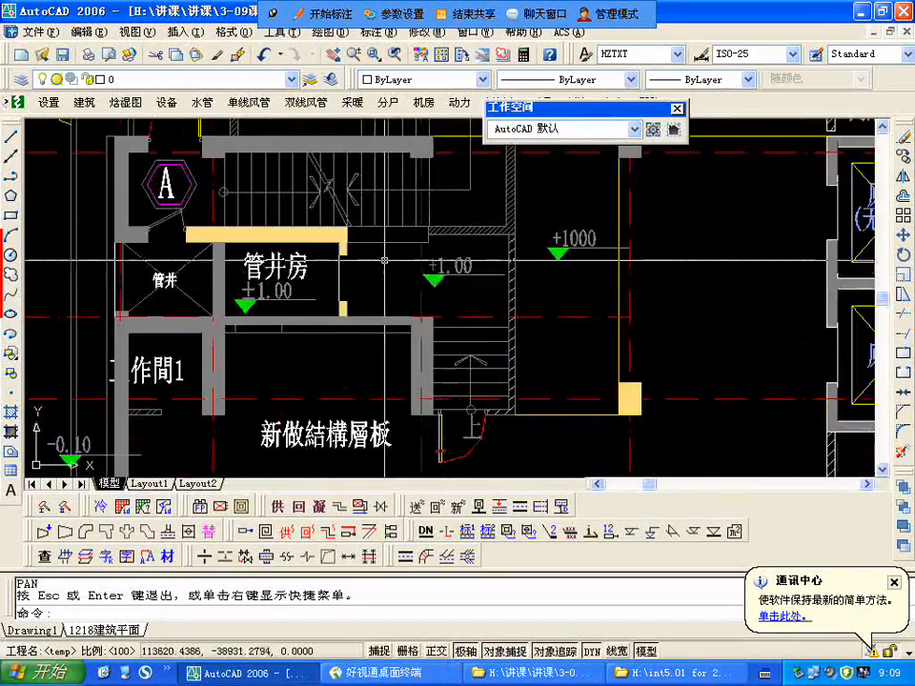
scroll(361, 364, down, 4)
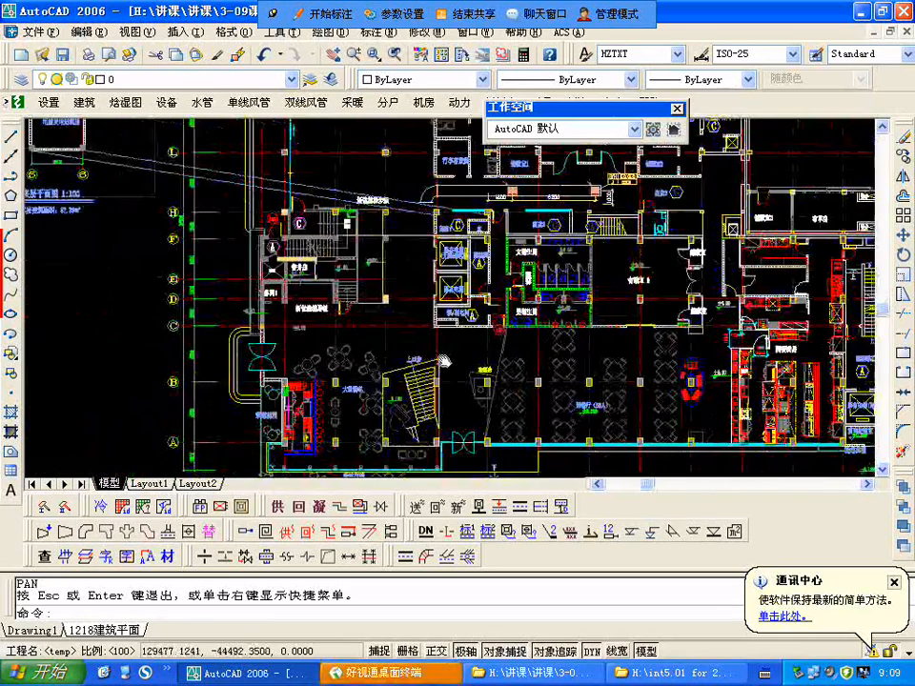
drag(360, 364, 150, 392)
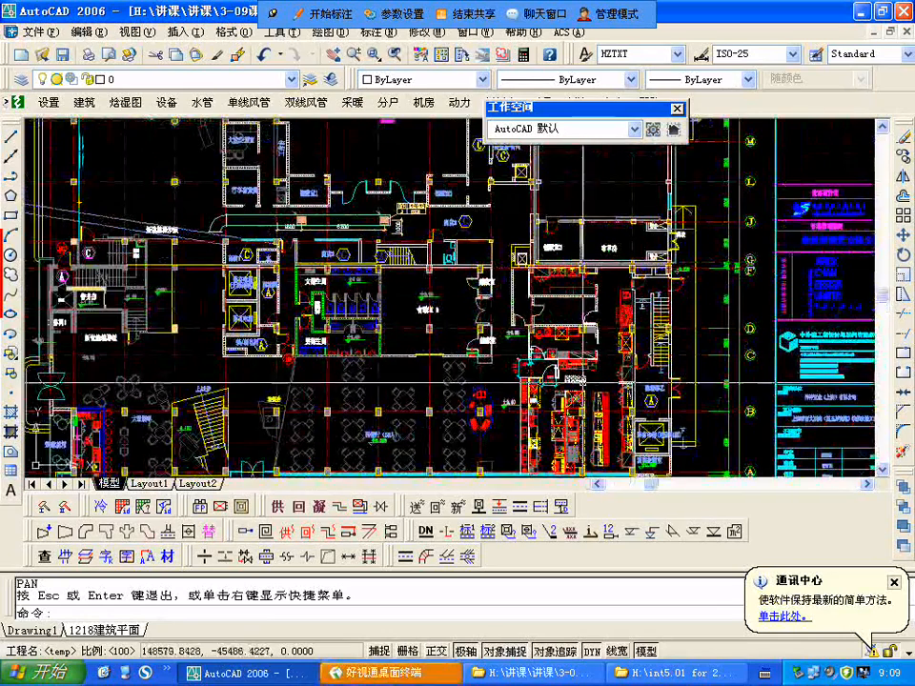
Step: Examine the first floor stair 原楼梯一 and the food-preparation room 传菜备餐间 between meeting rooms 会议室 1 and 会议室 2
middle_drag(589, 384, 608, 464)
scroll(607, 464, down, 2)
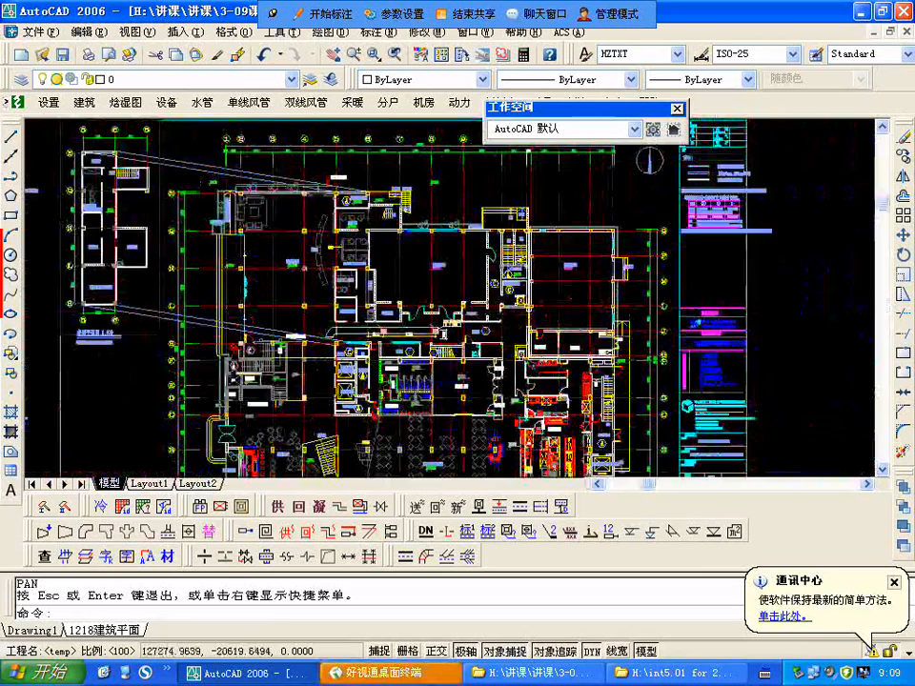
scroll(437, 302, up, 4)
scroll(438, 301, down, 1)
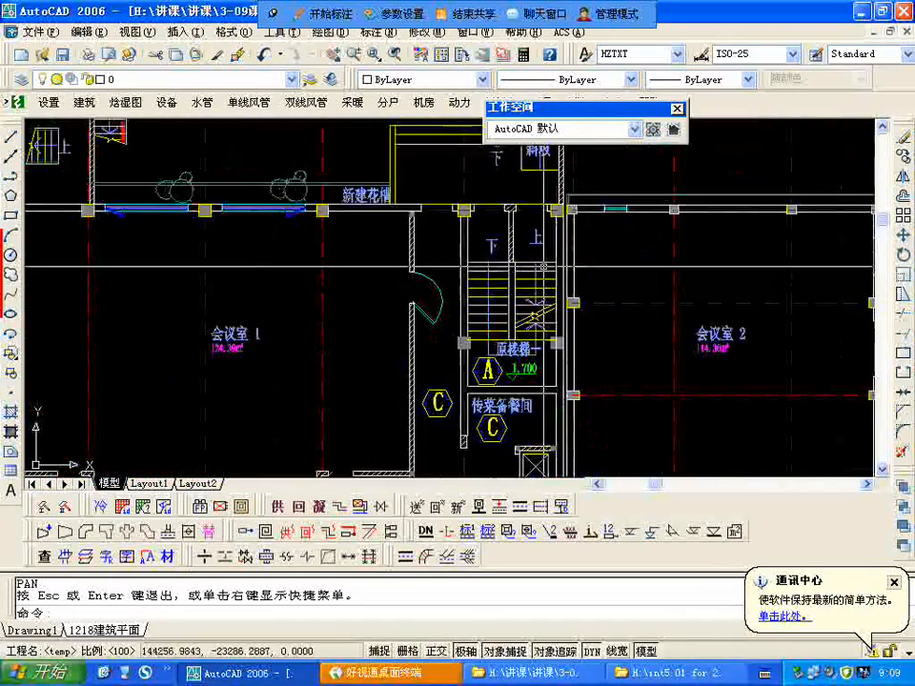
scroll(438, 302, down, 4)
scroll(461, 259, up, 3)
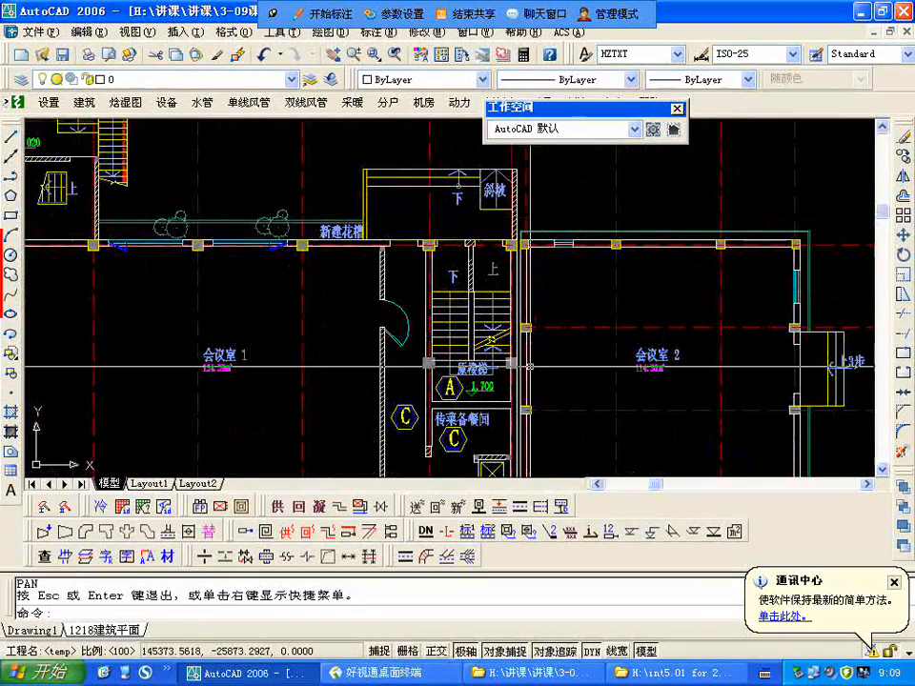
scroll(491, 328, down, 2)
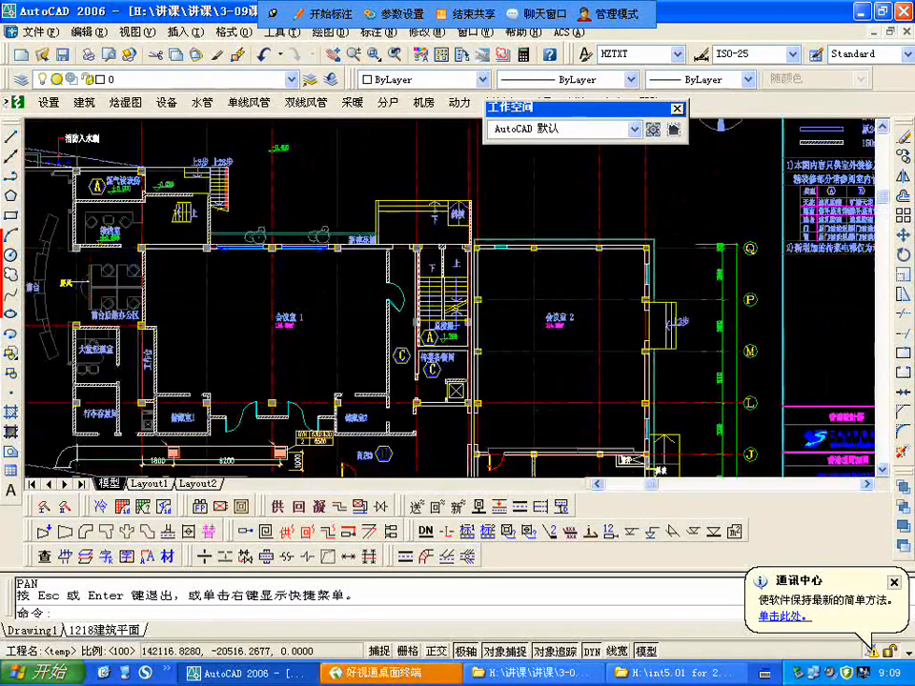
Step: Examine the first floor stair 原楼梯乙 beside the western kitchen (西餐廚房), including its flights and exterior doors
scroll(495, 326, down, 2)
scroll(505, 324, down, 1)
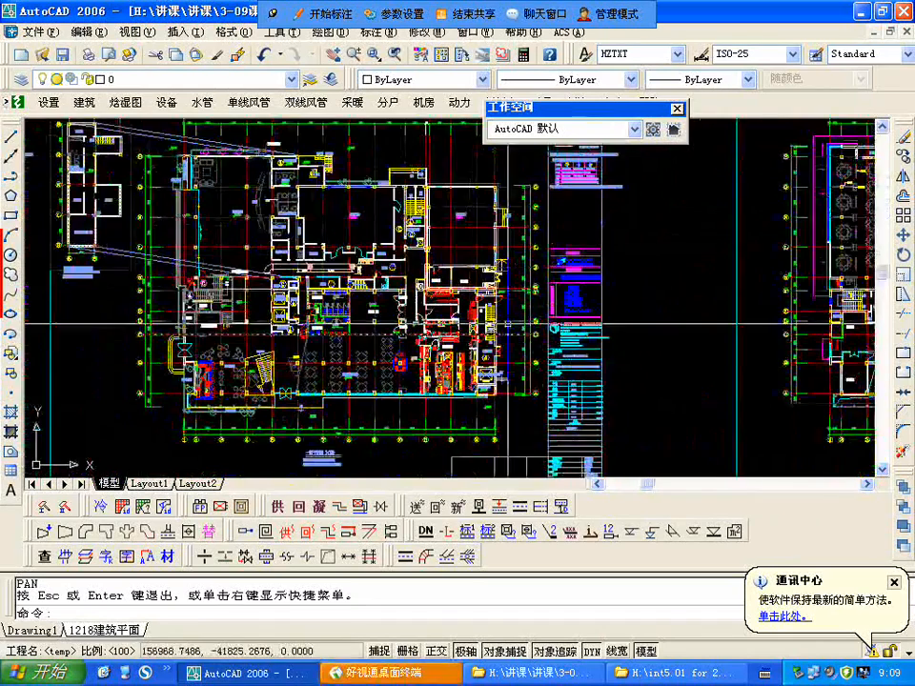
scroll(505, 324, up, 4)
scroll(454, 202, up, 1)
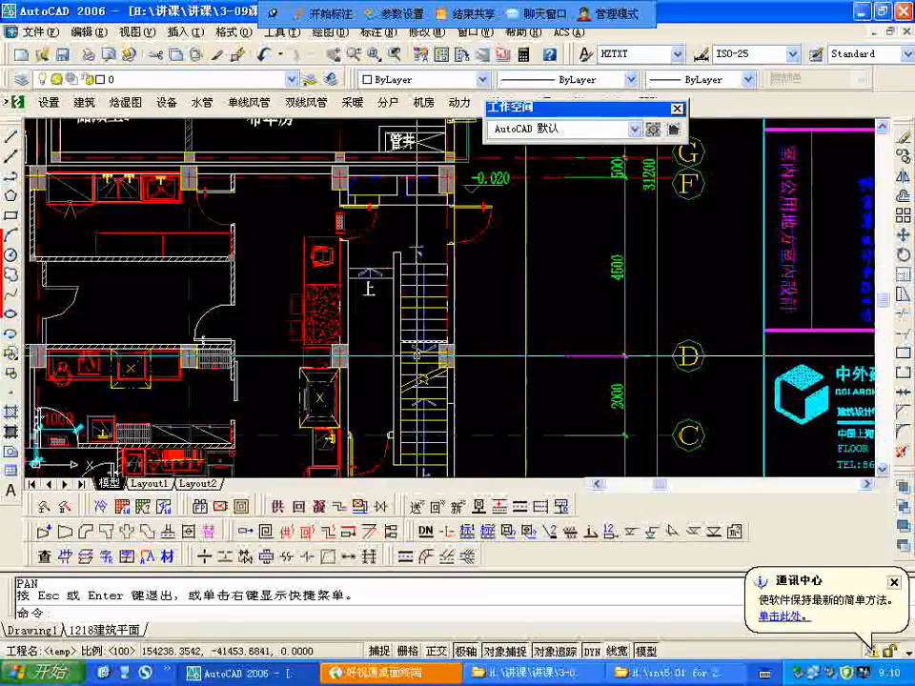
scroll(400, 232, down, 2)
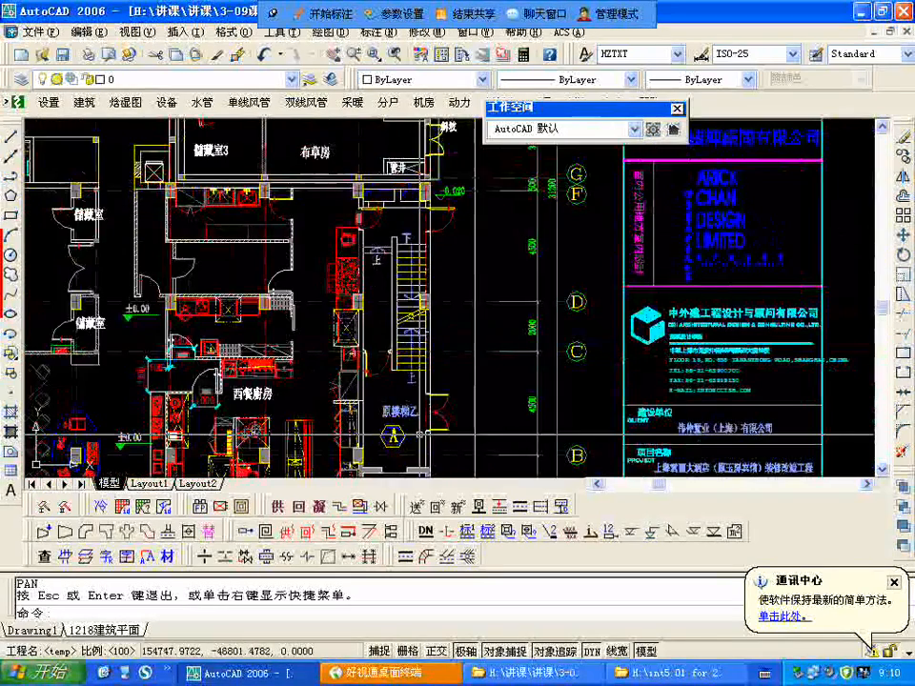
scroll(419, 434, up, 1)
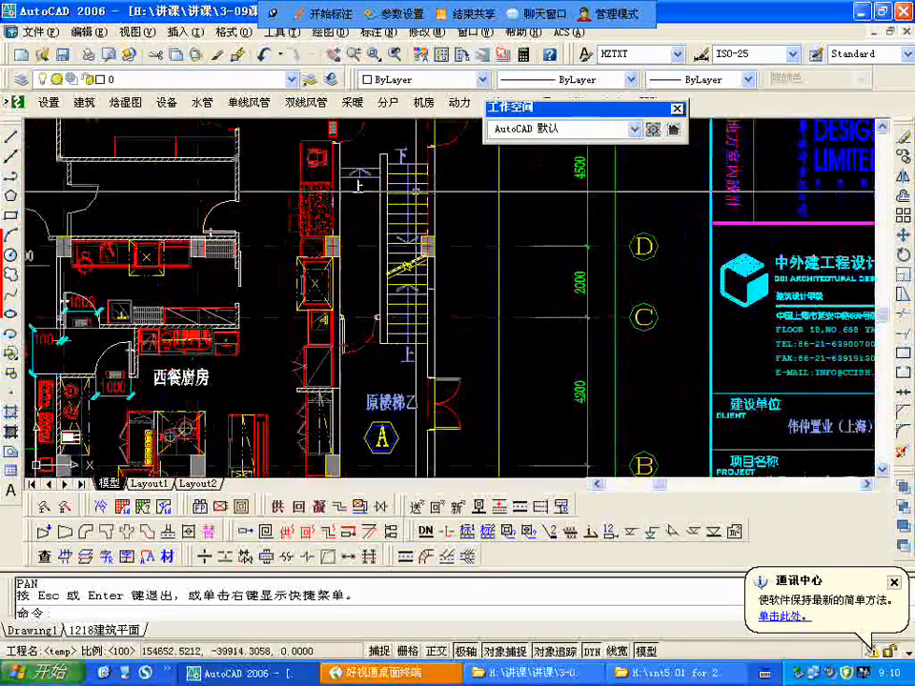
scroll(358, 186, down, 3)
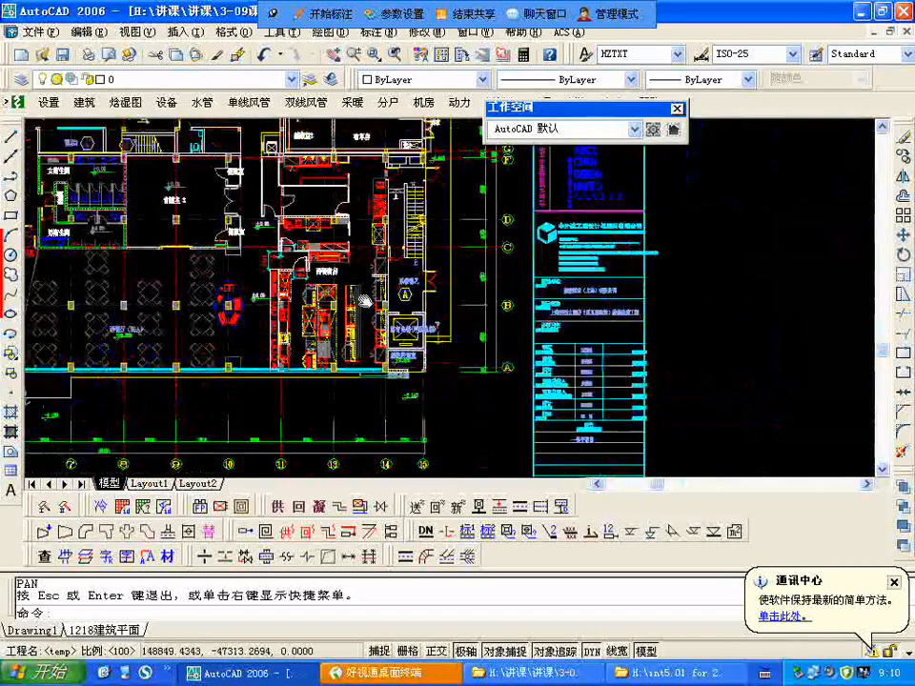
Step: Go to the second floor plan and examine the bar voids (酒吧上空), adjacent meeting room (會議室) and stair near axes A and B
drag(365, 301, 610, 340)
scroll(334, 408, down, 4)
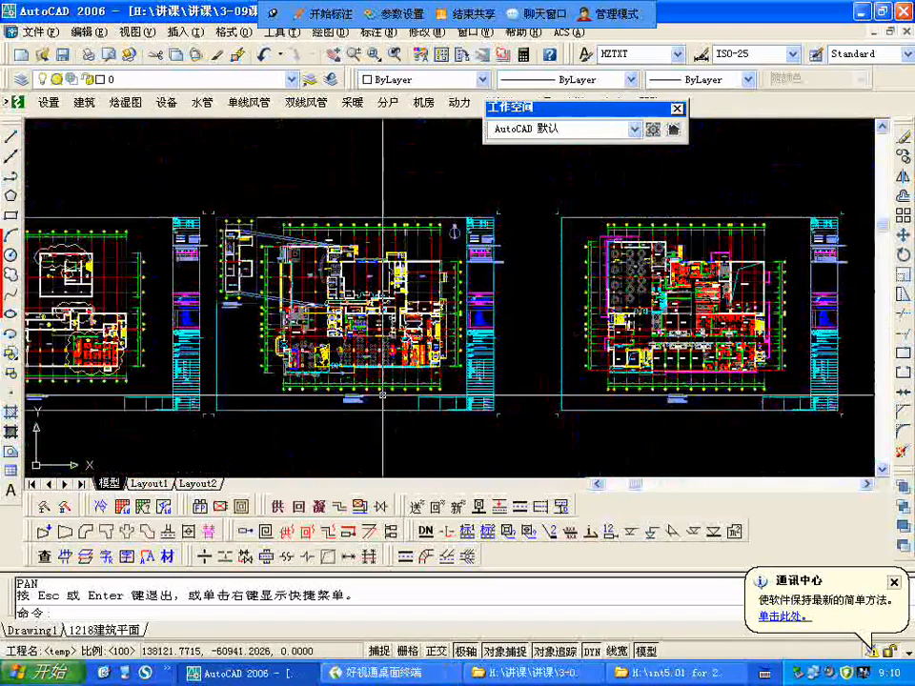
scroll(354, 394, up, 4)
scroll(307, 393, down, 4)
scroll(435, 317, up, 4)
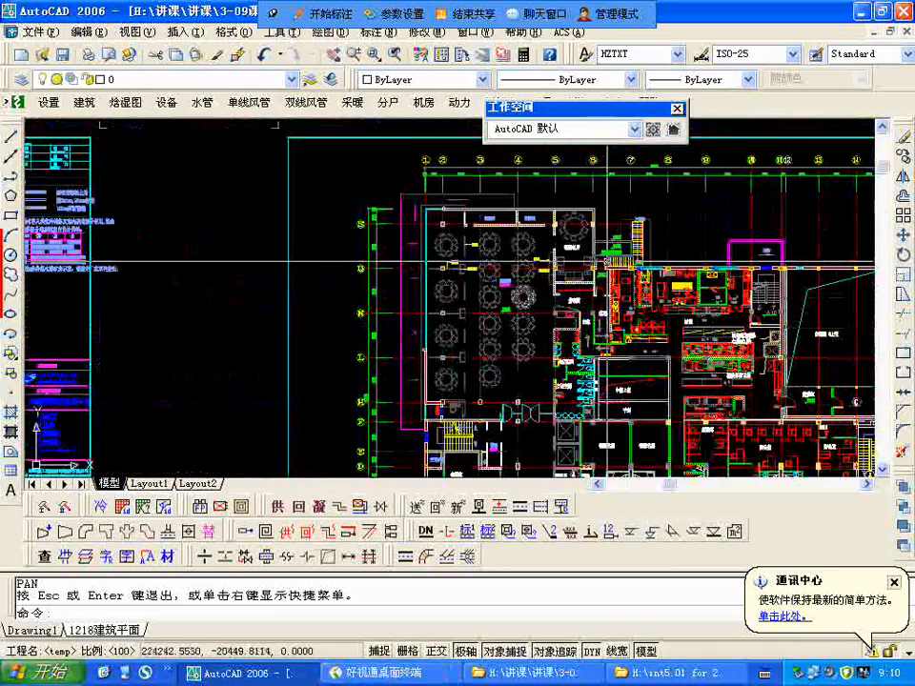
middle_drag(496, 270, 351, 173)
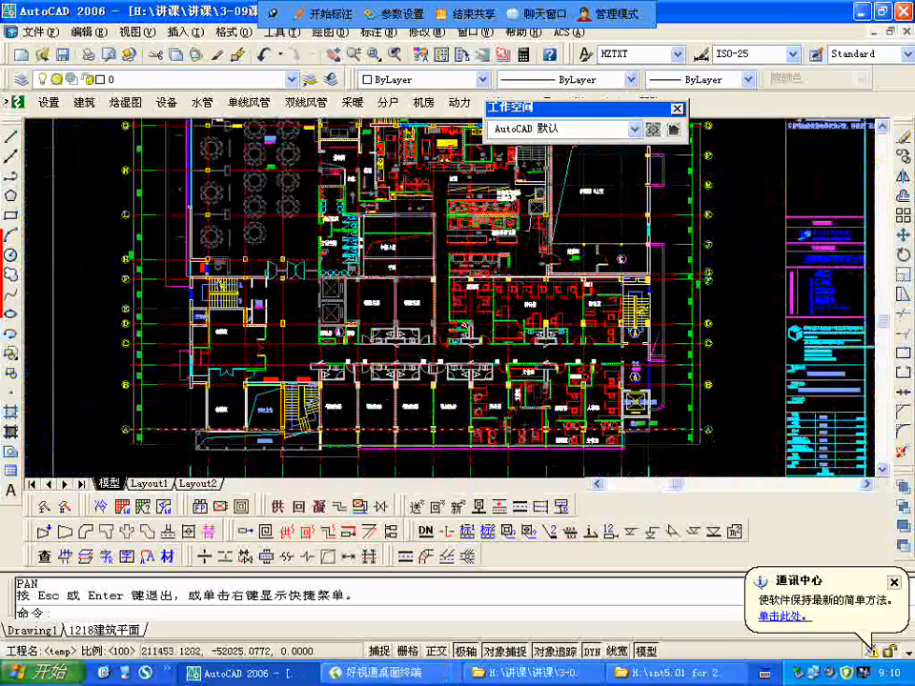
scroll(267, 410, up, 5)
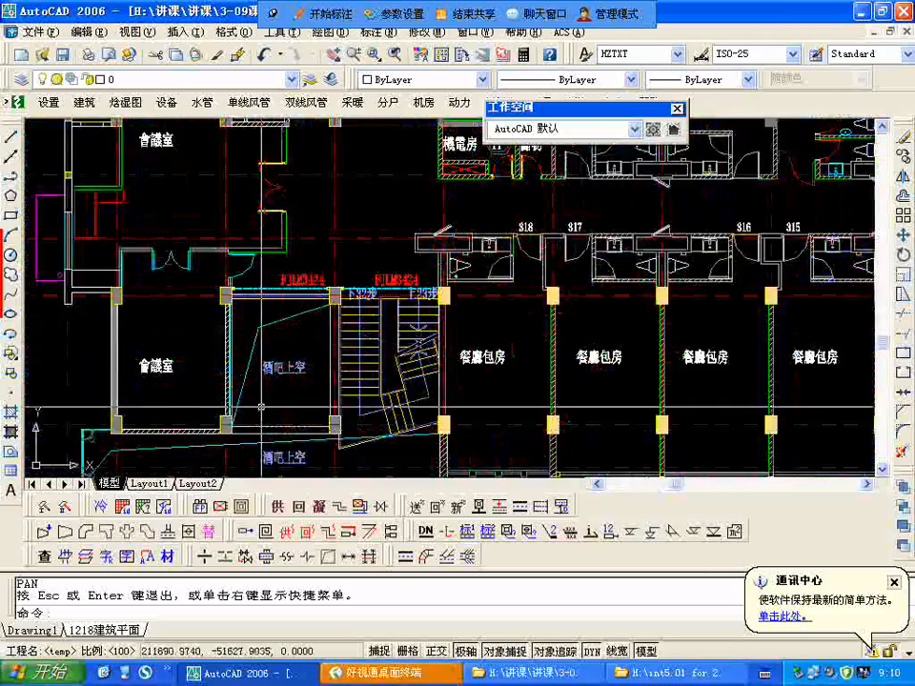
scroll(261, 407, up, 3)
scroll(321, 348, down, 3)
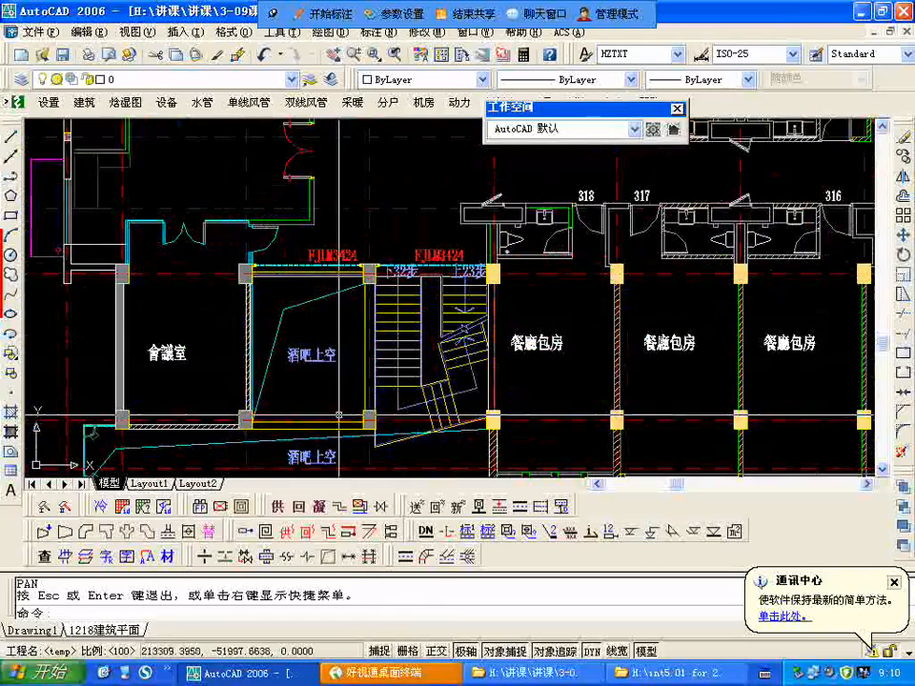
scroll(438, 405, down, 3)
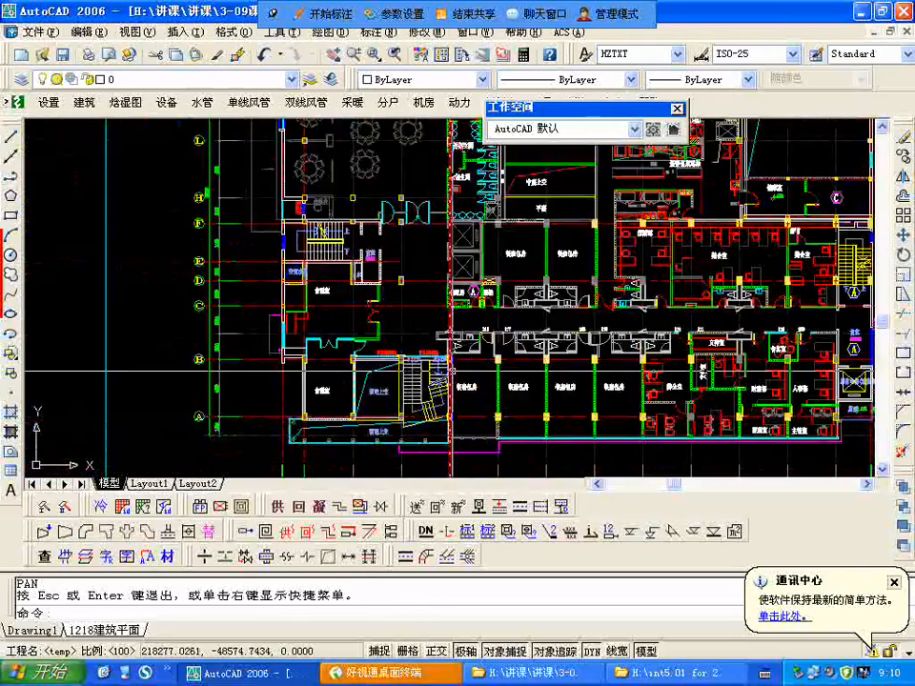
Step: Inspect the FJLM3424 openings along the bar void and stair, and how they separate these from the second floor corridor
scroll(451, 369, up, 2)
scroll(426, 412, up, 2)
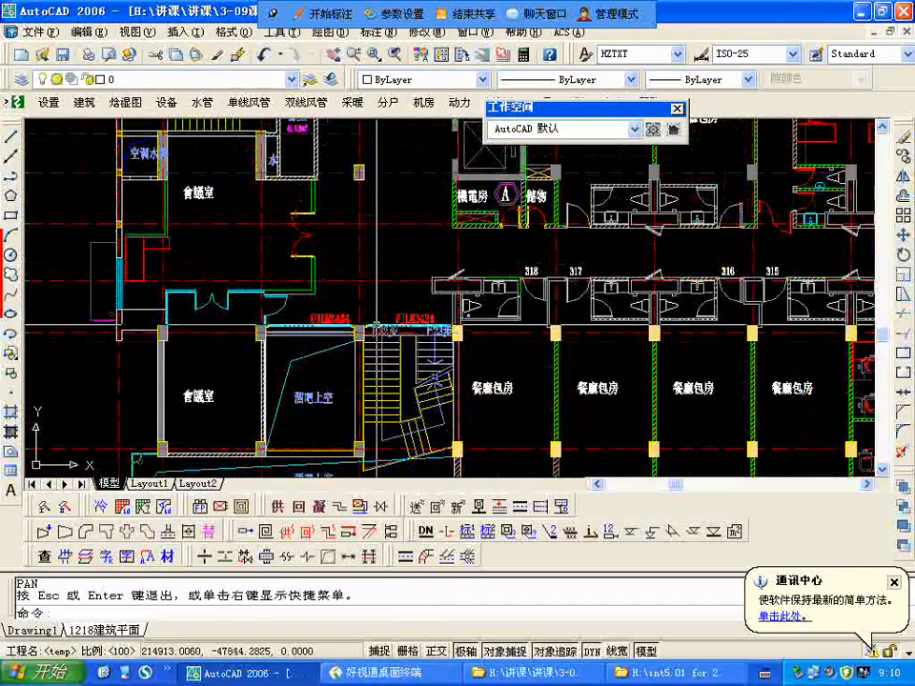
scroll(377, 324, up, 1)
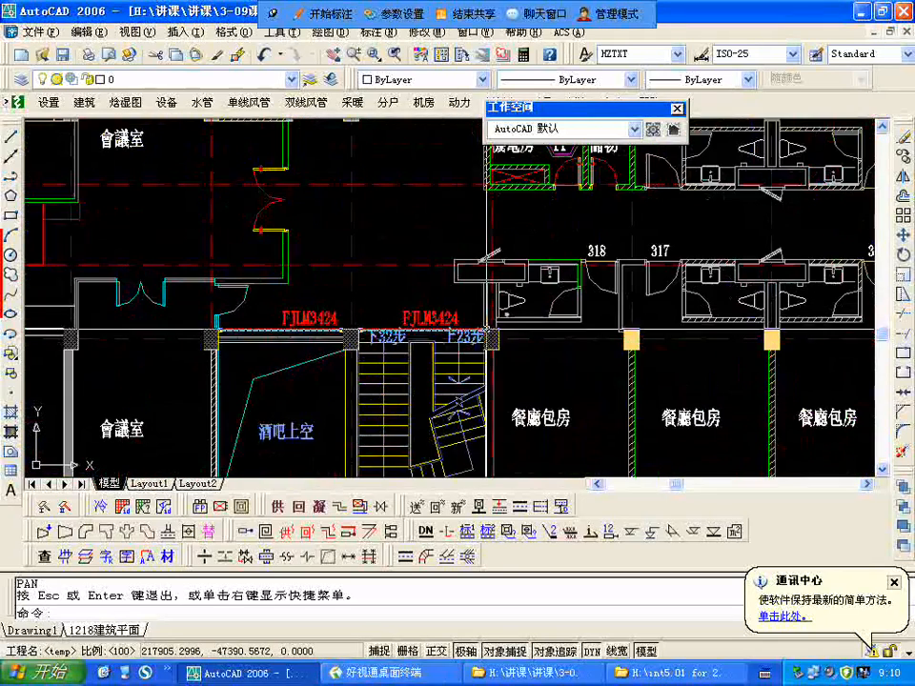
scroll(486, 329, down, 2)
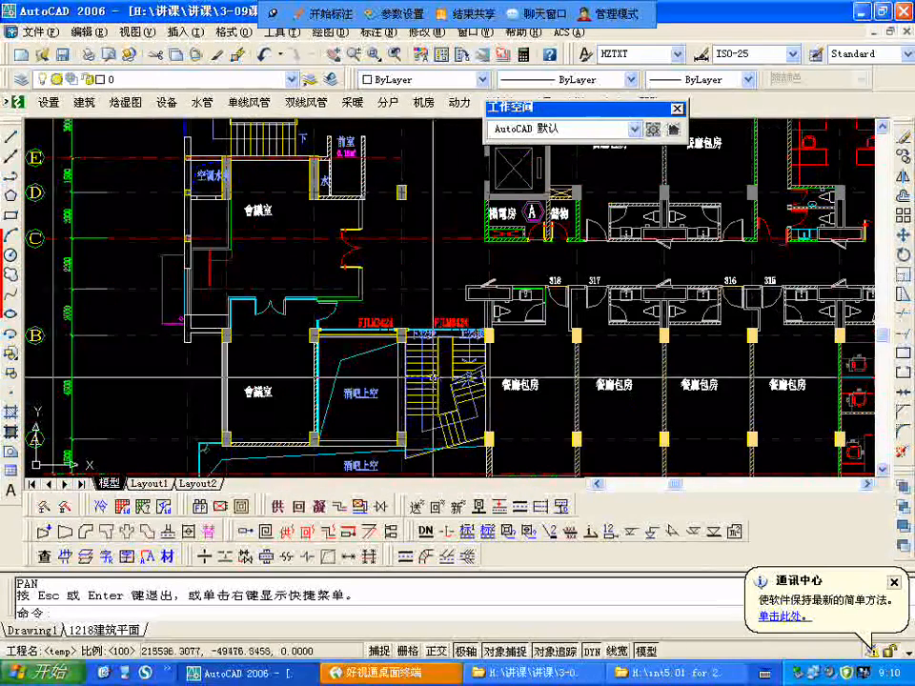
scroll(586, 260, down, 2)
scroll(391, 370, up, 3)
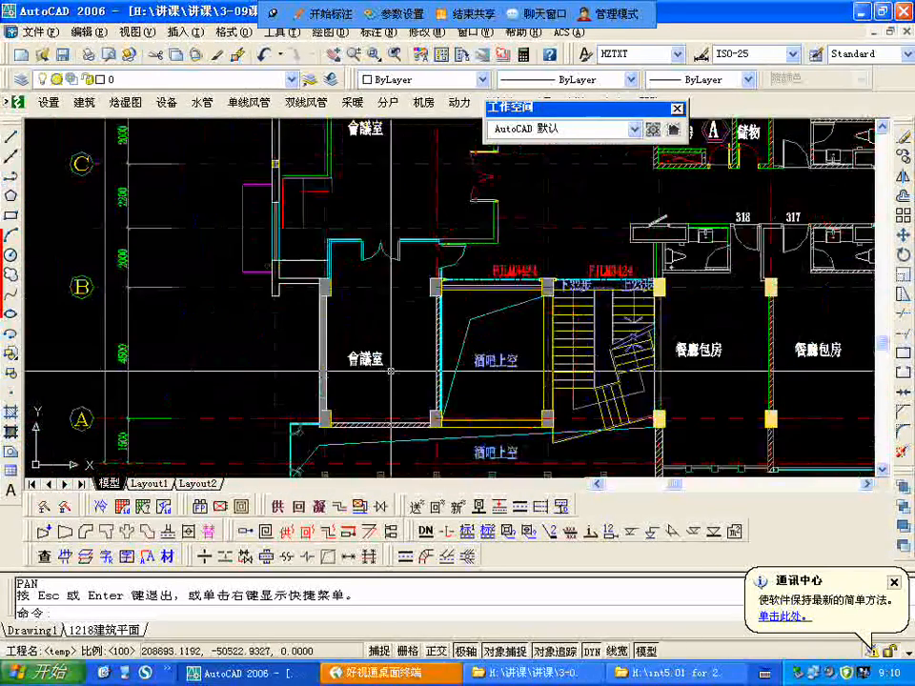
scroll(391, 371, down, 6)
scroll(440, 371, up, 4)
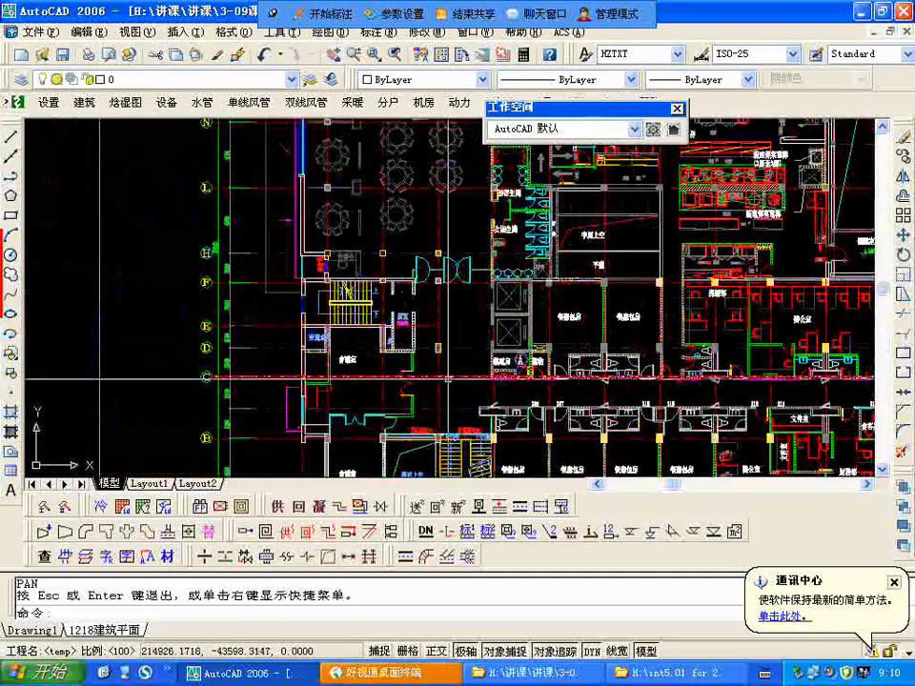
Step: Examine the second floor corridor by the elevators, including the electromechanical room (機電房), storage (儲物) and the nearby meeting room
scroll(449, 377, up, 2)
drag(510, 405, 432, 355)
scroll(480, 421, up, 2)
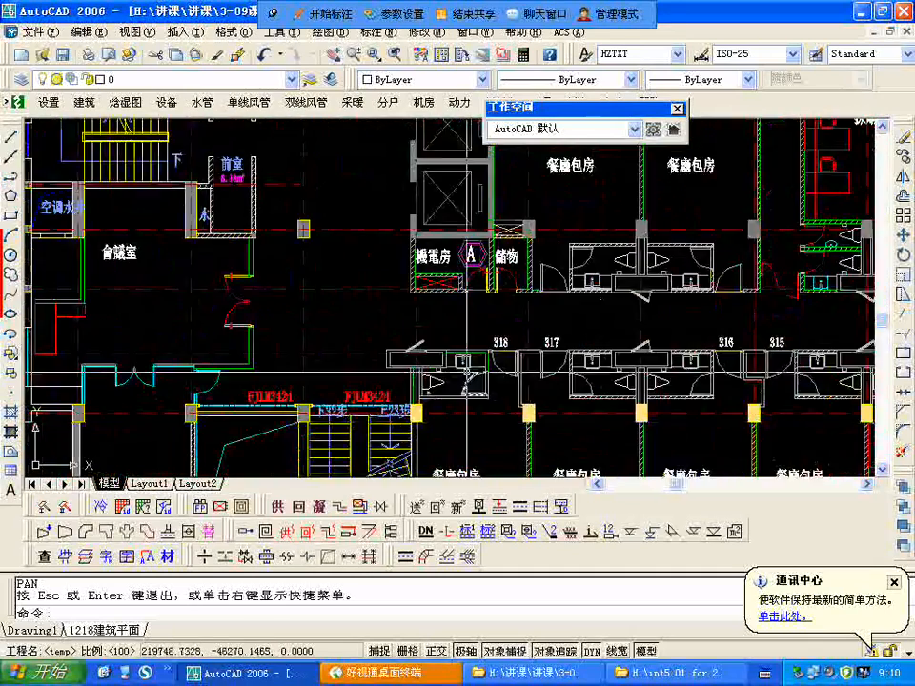
scroll(474, 396, down, 5)
Step: Review the large second floor dining hall with round tables and its position in the overall floor layout
middle_drag(409, 250, 417, 406)
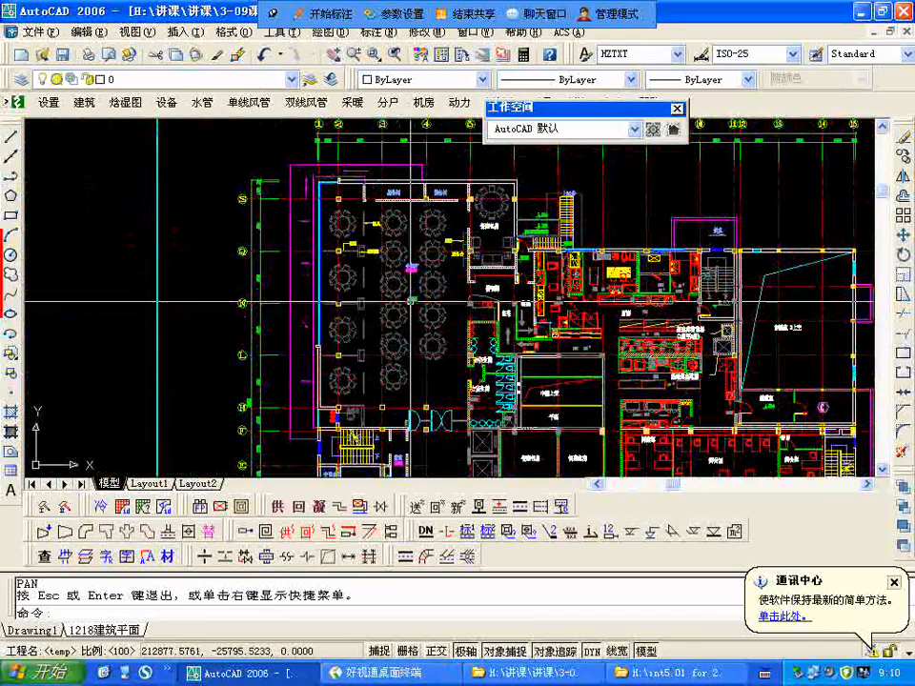
scroll(404, 292, up, 1)
scroll(311, 251, up, 1)
scroll(311, 251, down, 2)
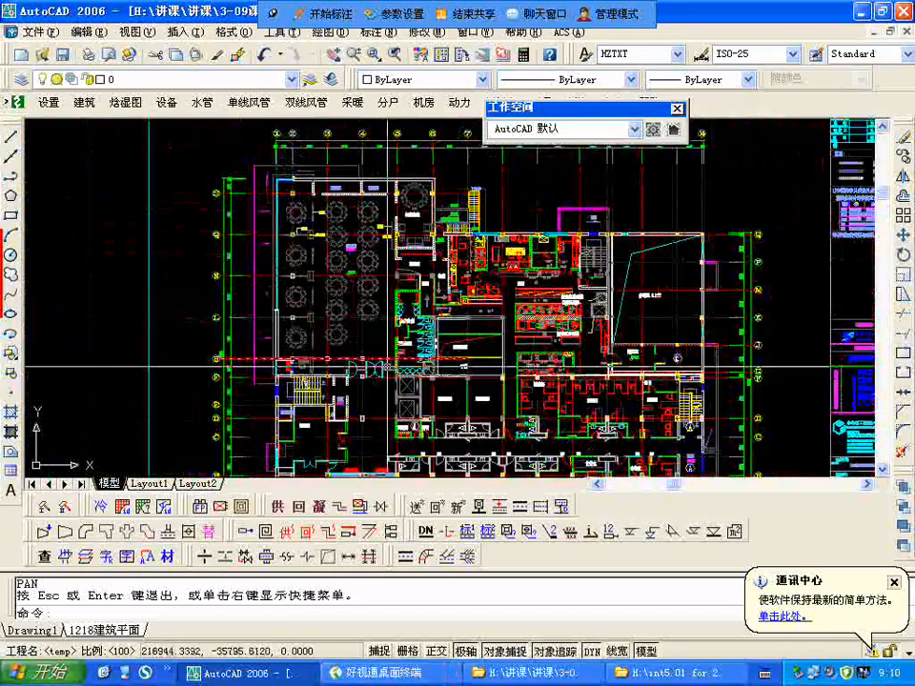
scroll(347, 221, down, 4)
scroll(383, 275, up, 3)
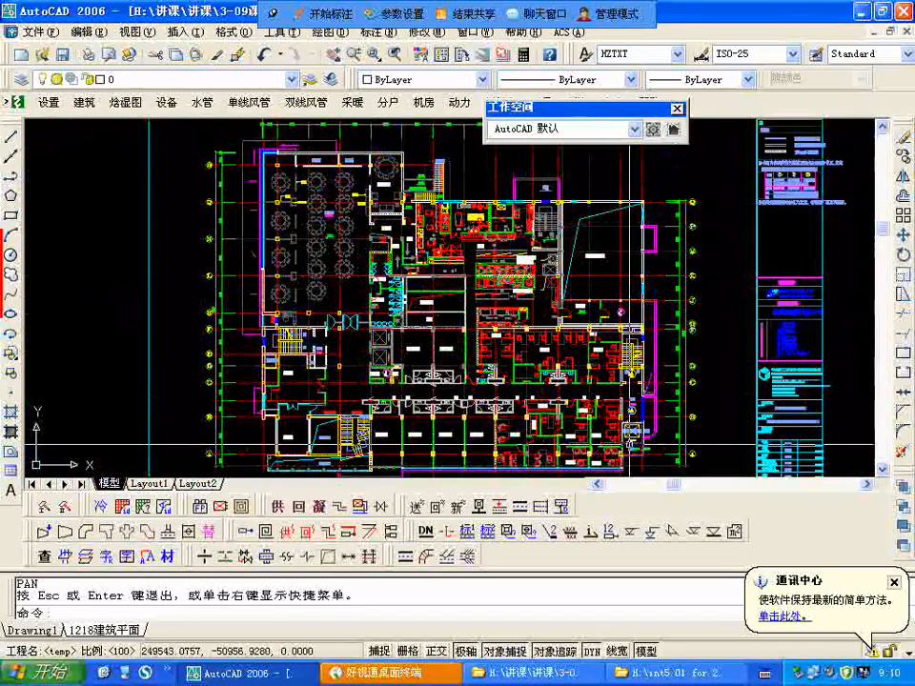
Step: Examine the two private dining rooms (餐廳包房) beside the second floor elevators and their washrooms along the corridor
scroll(341, 410, up, 3)
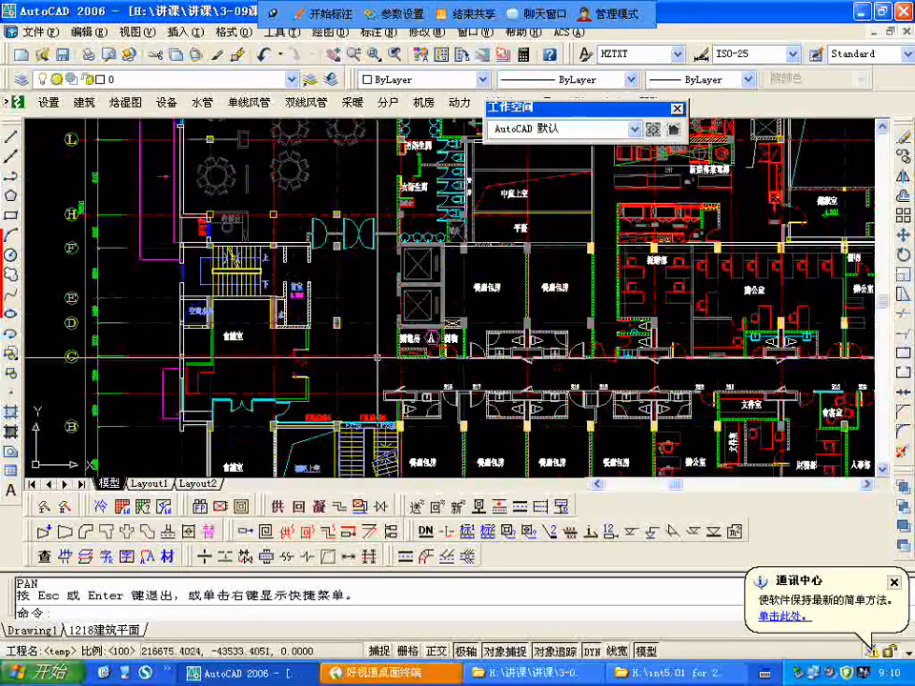
middle_drag(416, 390, 309, 256)
scroll(391, 149, up, 3)
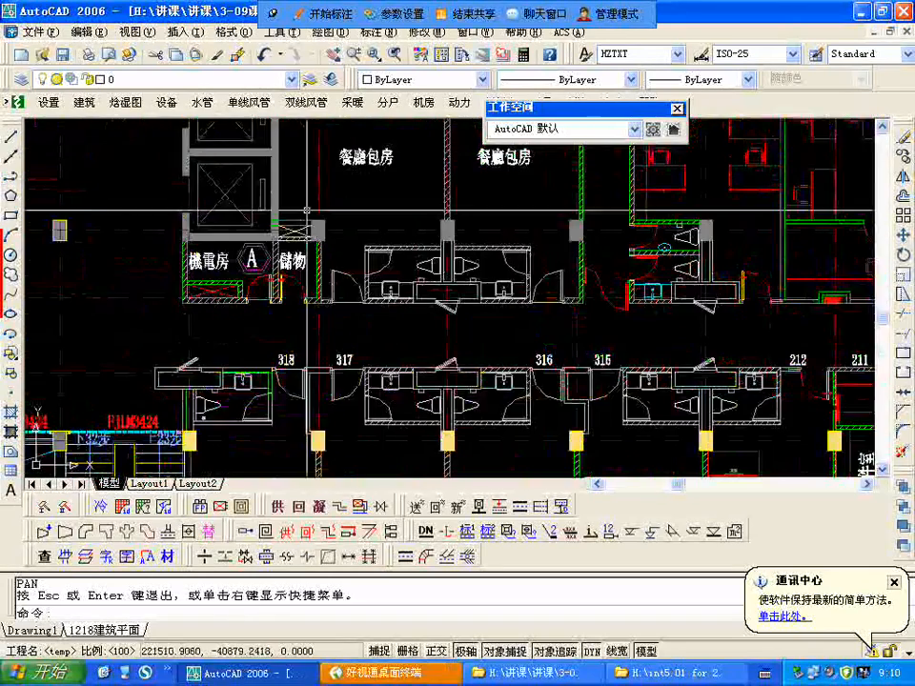
scroll(301, 314, down, 5)
scroll(301, 313, up, 4)
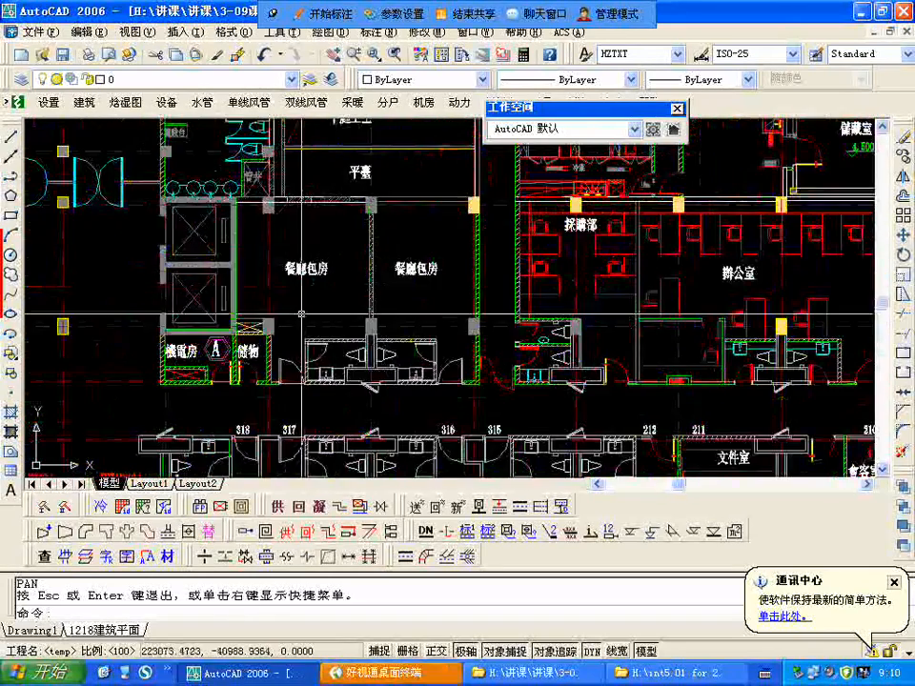
scroll(317, 240, down, 5)
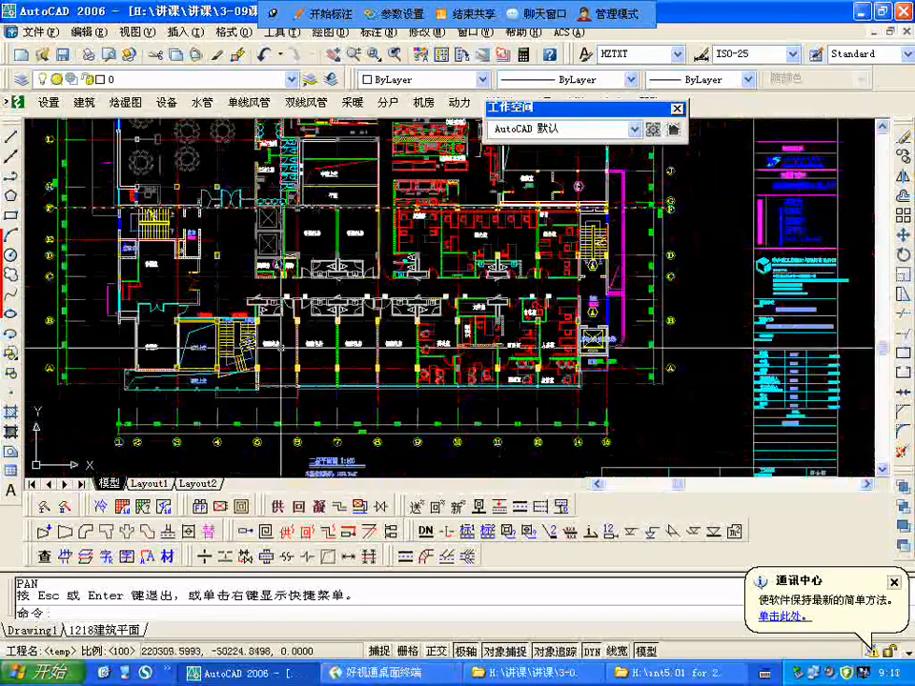
Step: Examine the second floor private dining rooms between axes A and B and the offices beside them, including 辦公室, 財務部 and 人事部
scroll(377, 348, up, 2)
scroll(378, 344, up, 3)
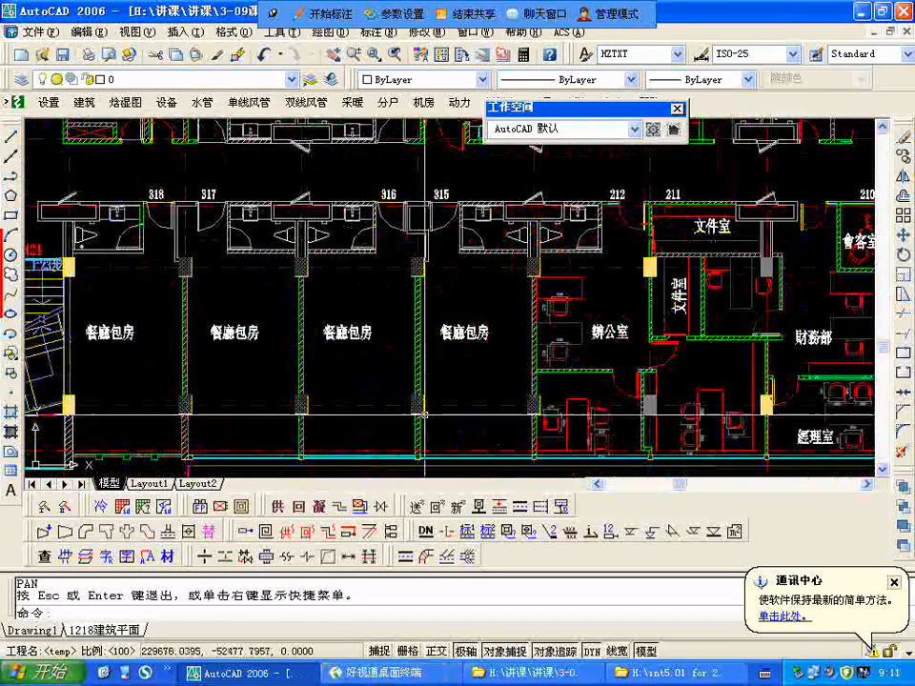
scroll(236, 443, down, 2)
scroll(661, 399, up, 2)
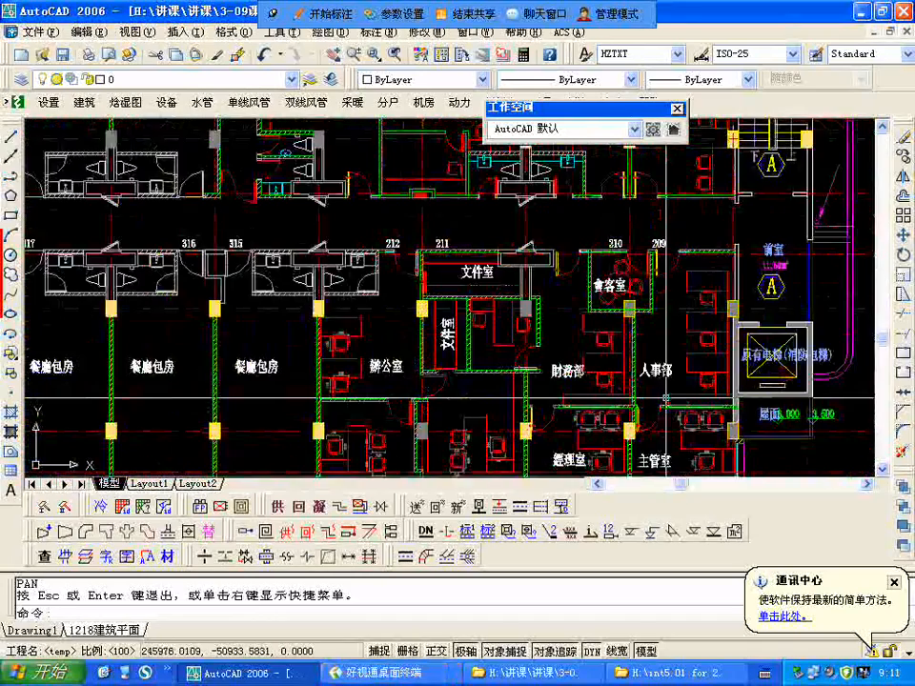
scroll(665, 397, down, 2)
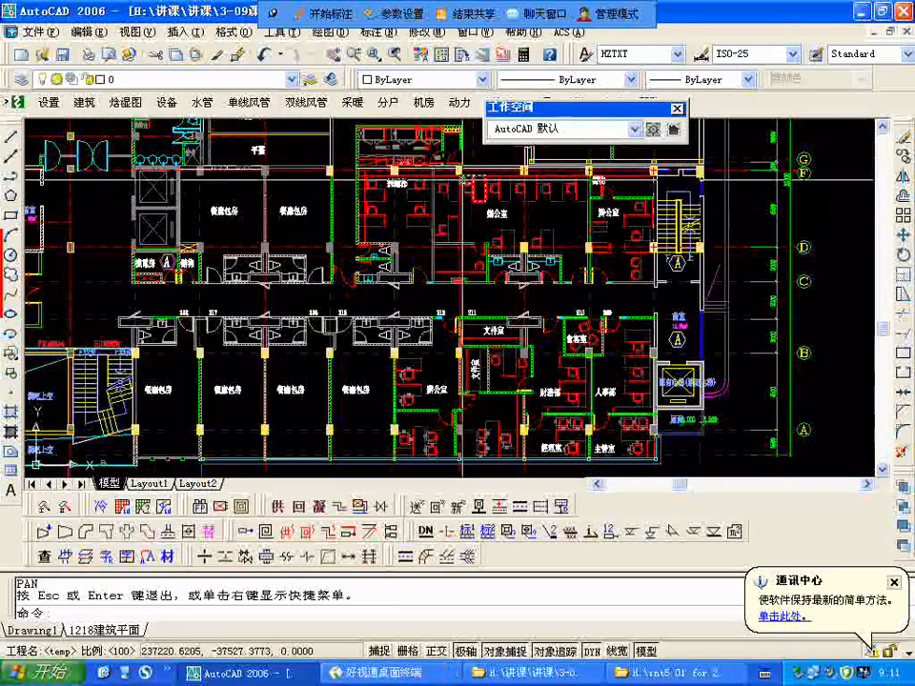
scroll(461, 396, down, 2)
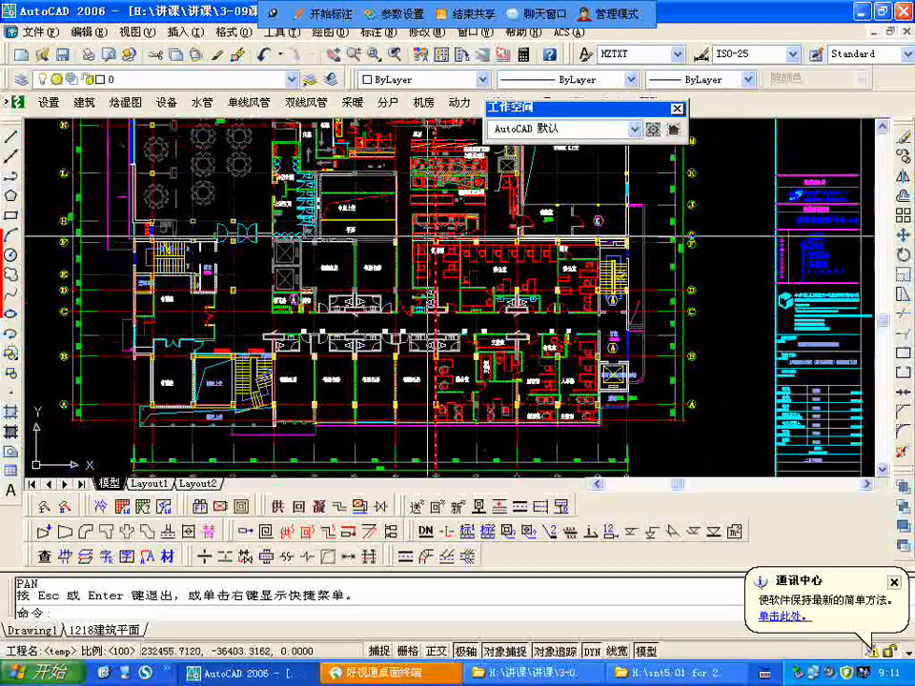
Step: Examine the second floor kitchen (廚房), new food elevators (新建傳菜電梯), the void over meeting room 2 and the storage room (儲藏室)
middle_drag(429, 239, 545, 398)
scroll(717, 340, up, 3)
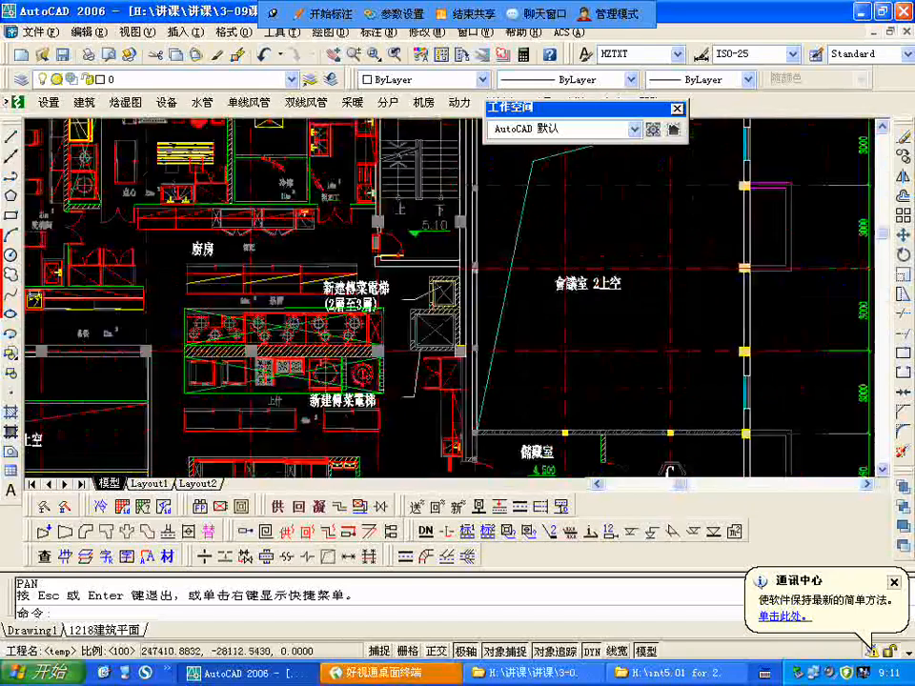
scroll(619, 286, down, 2)
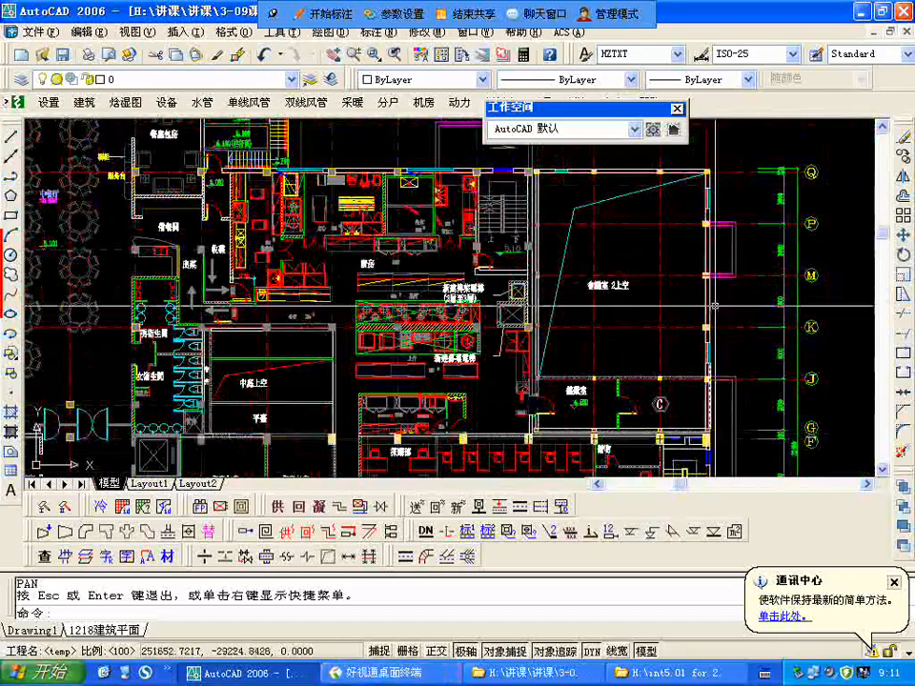
scroll(587, 393, up, 3)
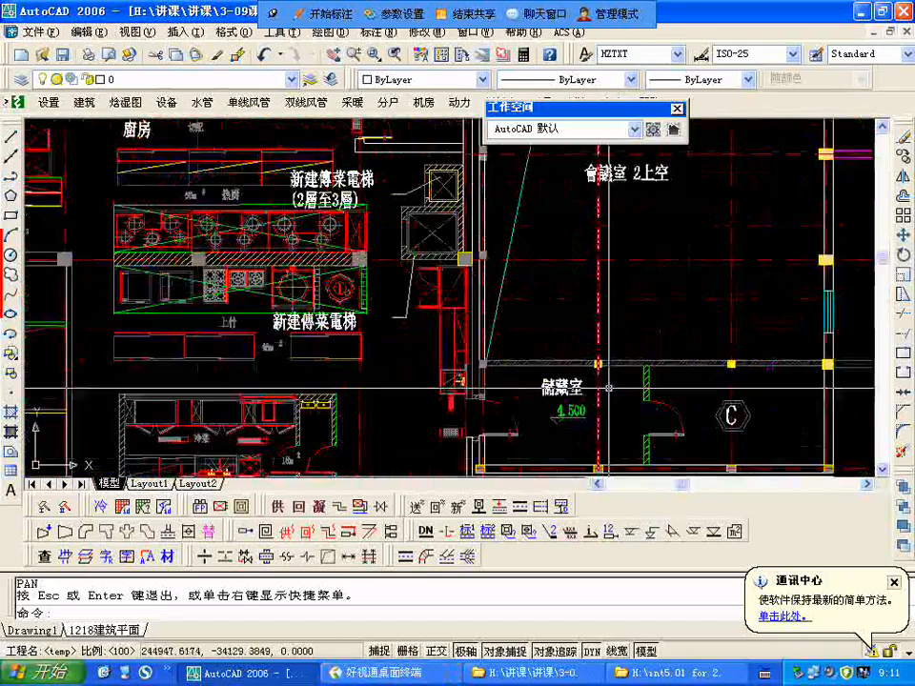
Step: Examine the second floor kitchen's extent between the dish return (收碟), atrium void (中庭上空), purchasing office (採購部) and storage room (儲藏室)
scroll(730, 315, down, 4)
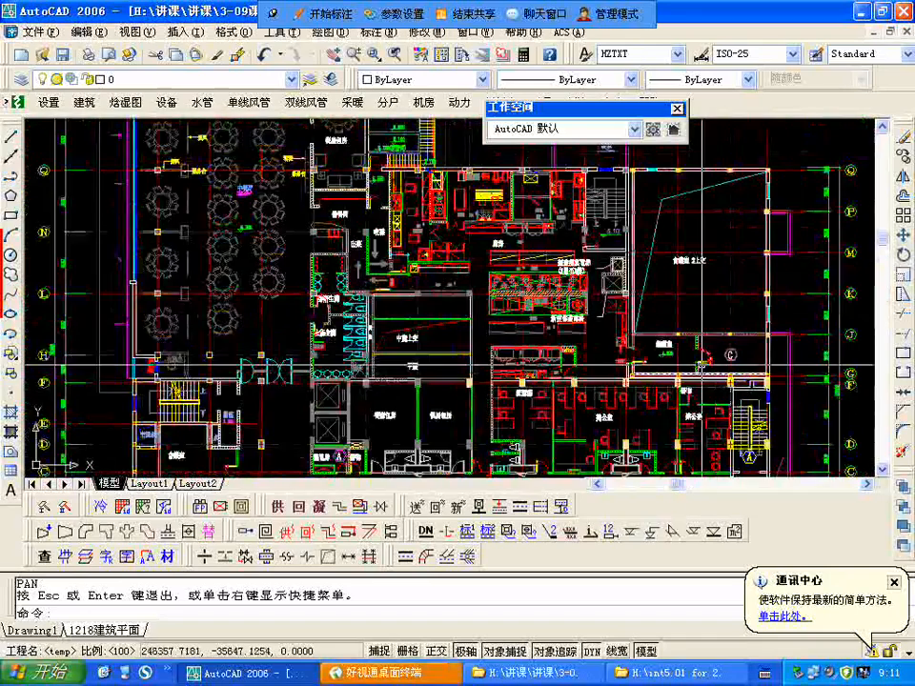
scroll(704, 357, up, 2)
drag(493, 348, 679, 365)
scroll(679, 365, down, 2)
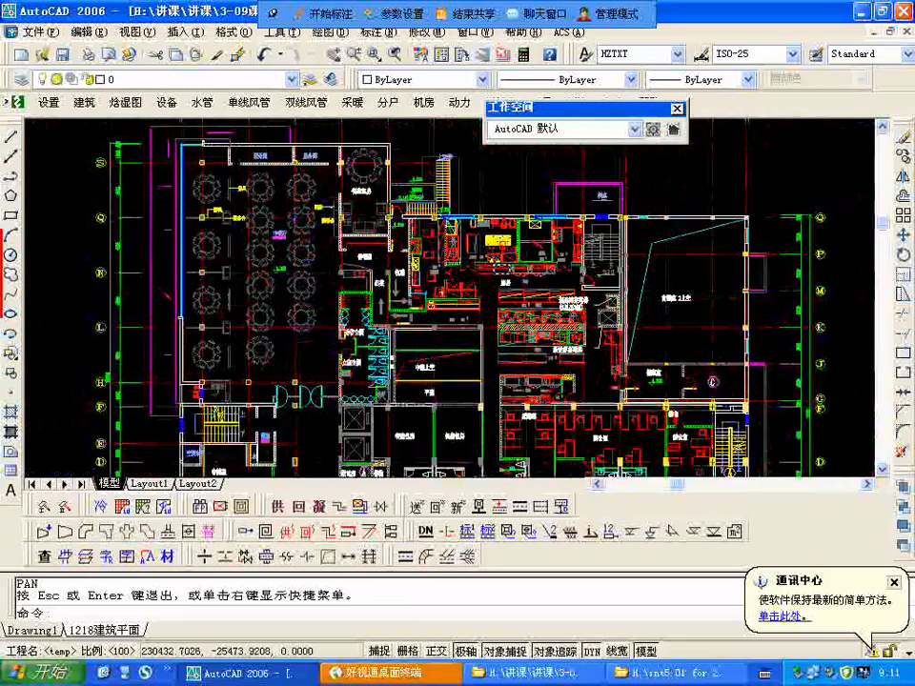
scroll(493, 268, up, 2)
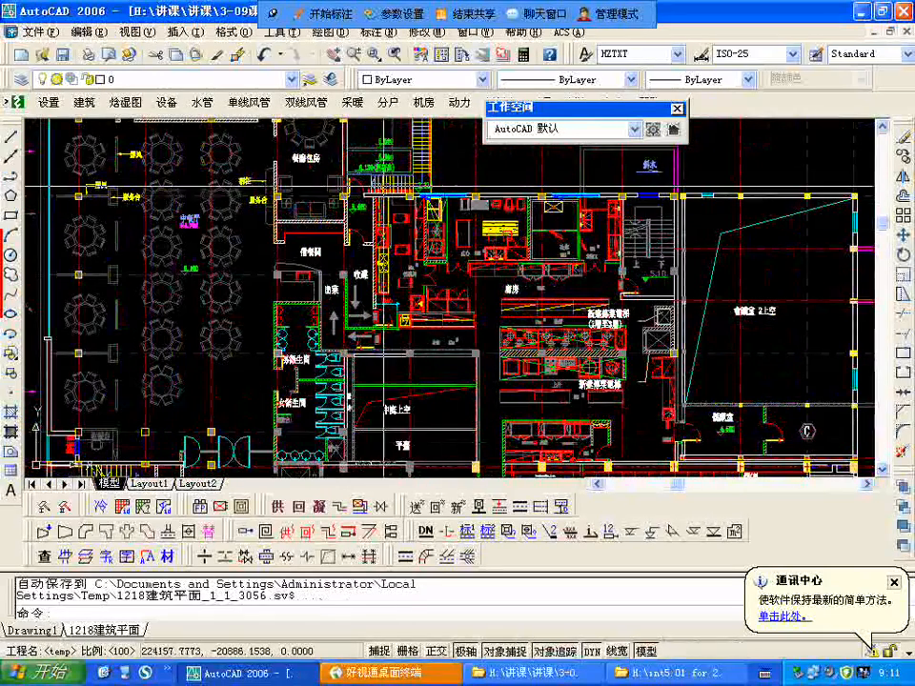
scroll(619, 450, up, 3)
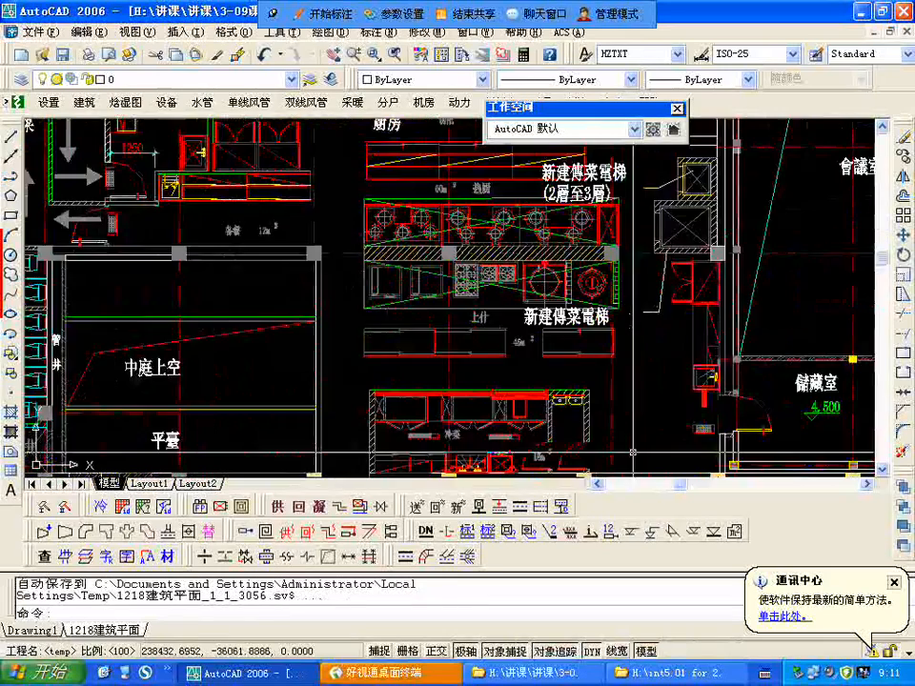
scroll(576, 357, up, 2)
scroll(572, 357, down, 2)
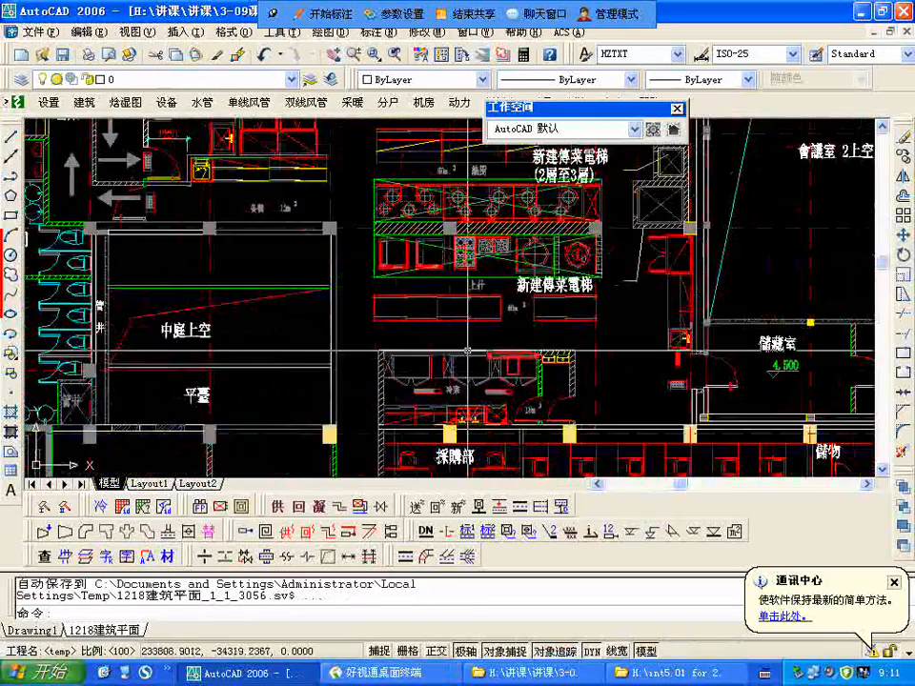
scroll(467, 352, up, 1)
scroll(467, 353, down, 4)
scroll(468, 377, up, 1)
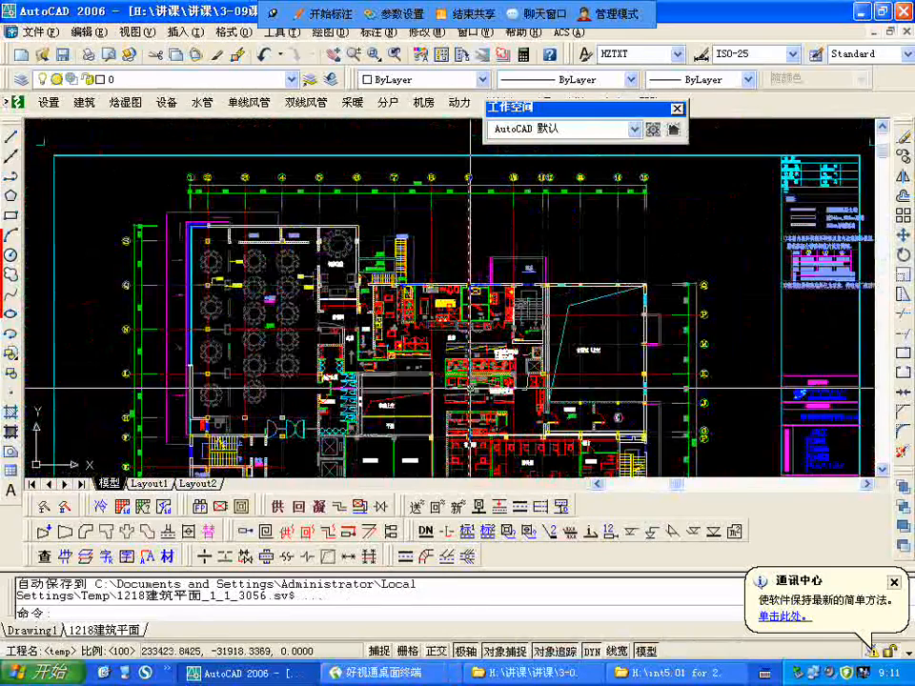
text(a)
key(Return)
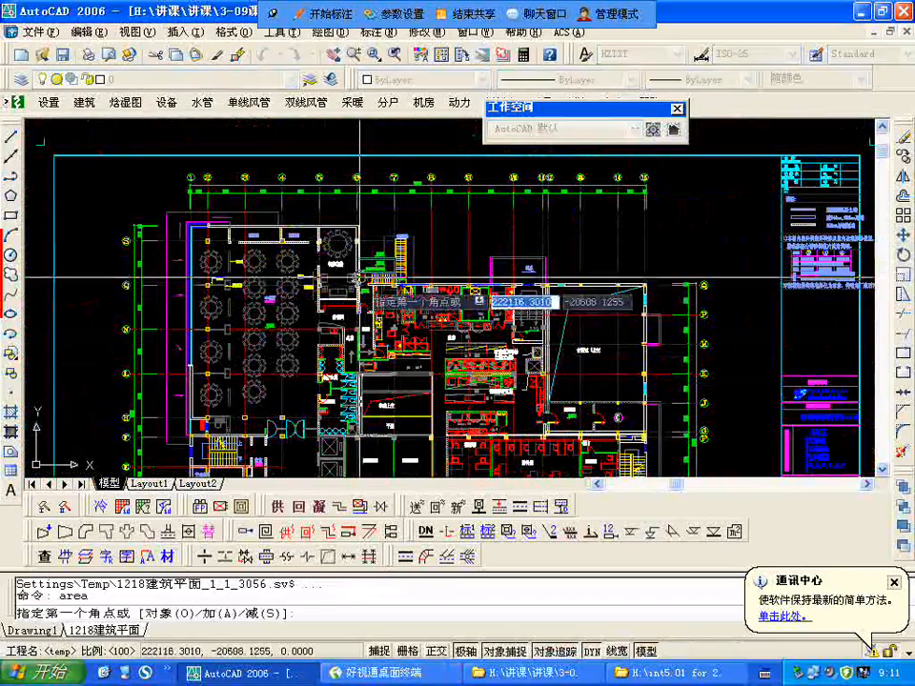
key(Escape)
Step: Begin a polyline outline of the second floor kitchen, following its outer wall on axis Q and then the wall beside the staircase
text(pl)
key(Return)
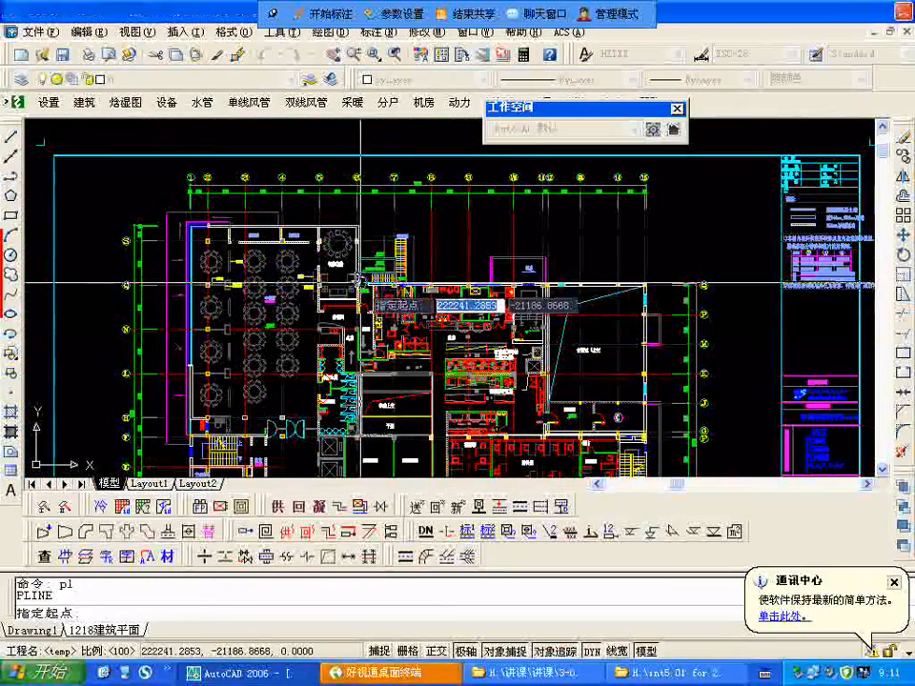
click(372, 286)
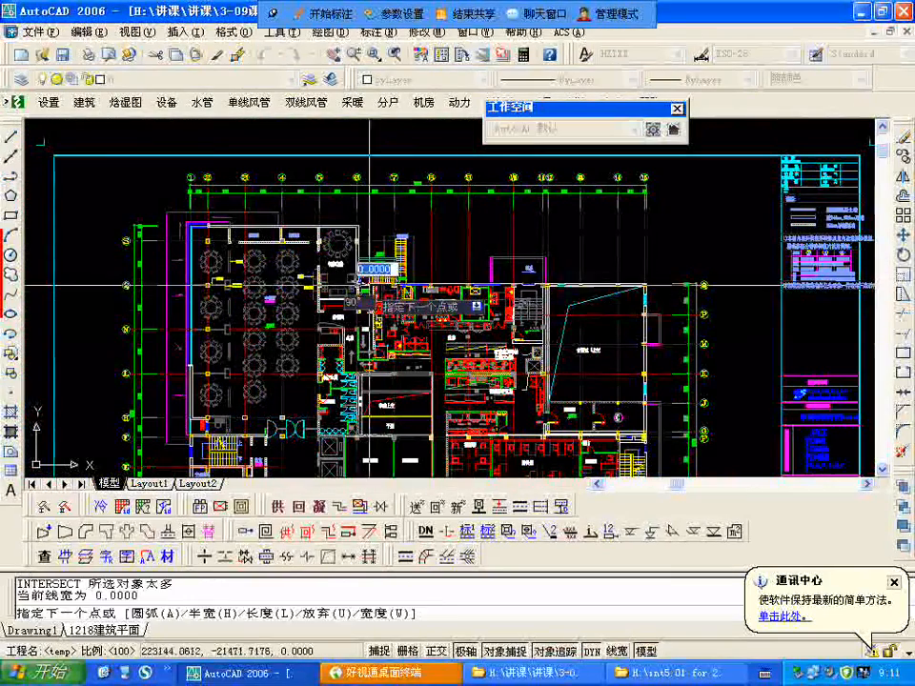
scroll(529, 282, up, 3)
click(518, 280)
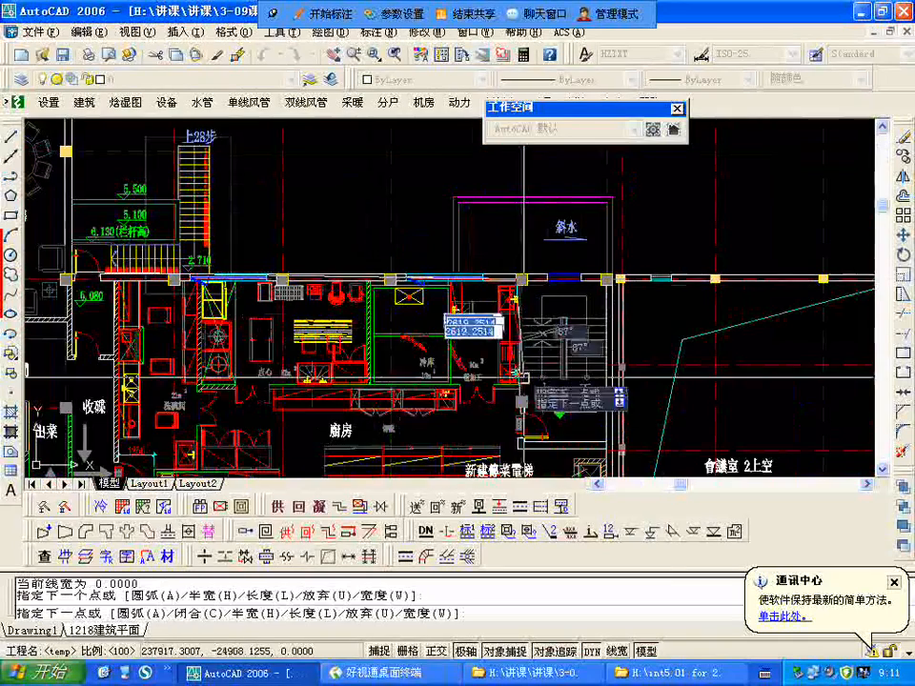
click(520, 445)
scroll(563, 370, down, 2)
scroll(563, 372, up, 3)
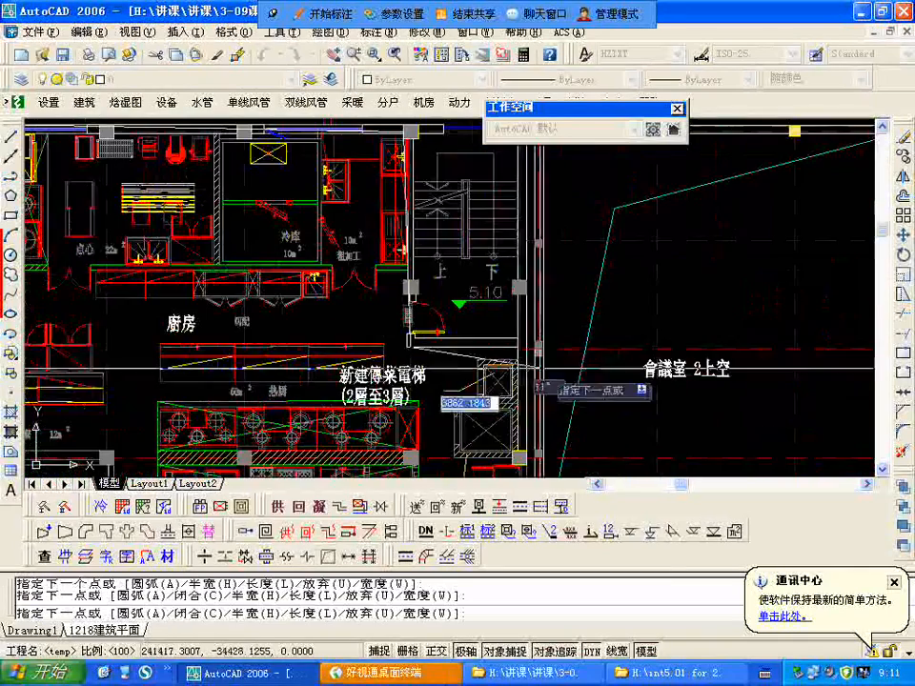
Step: Continue the kitchen outline along the food elevators, the office wall and the atrium void, closing it with a perimeter of about 68 m
scroll(490, 257, down, 2)
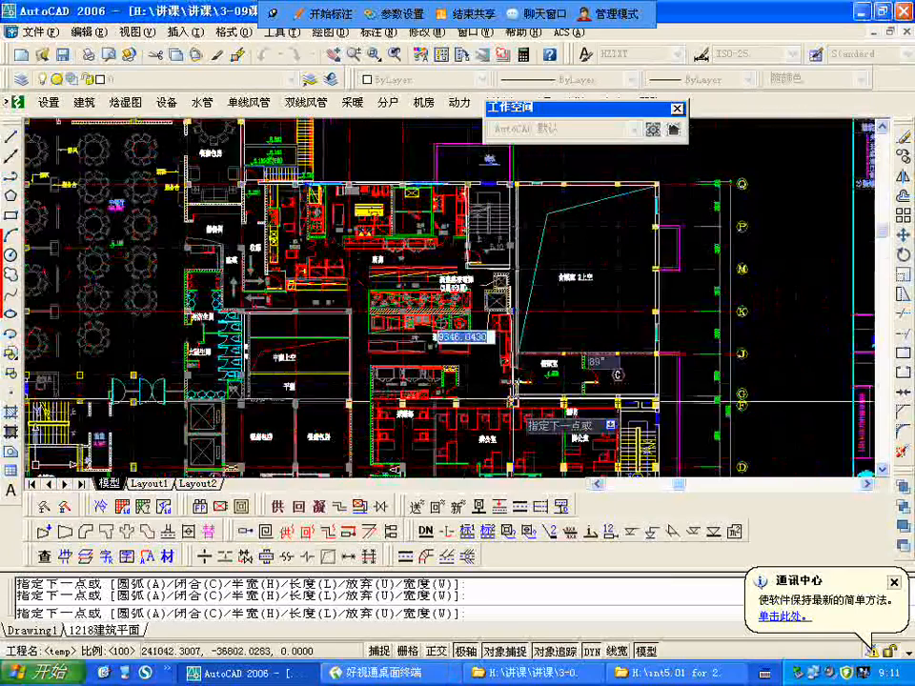
scroll(506, 393, up, 3)
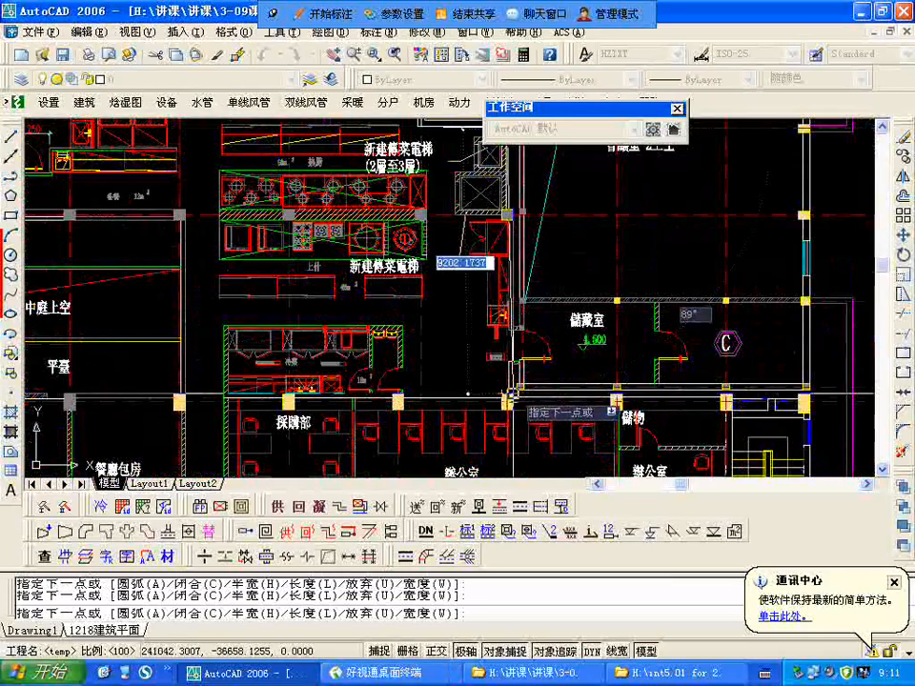
click(508, 396)
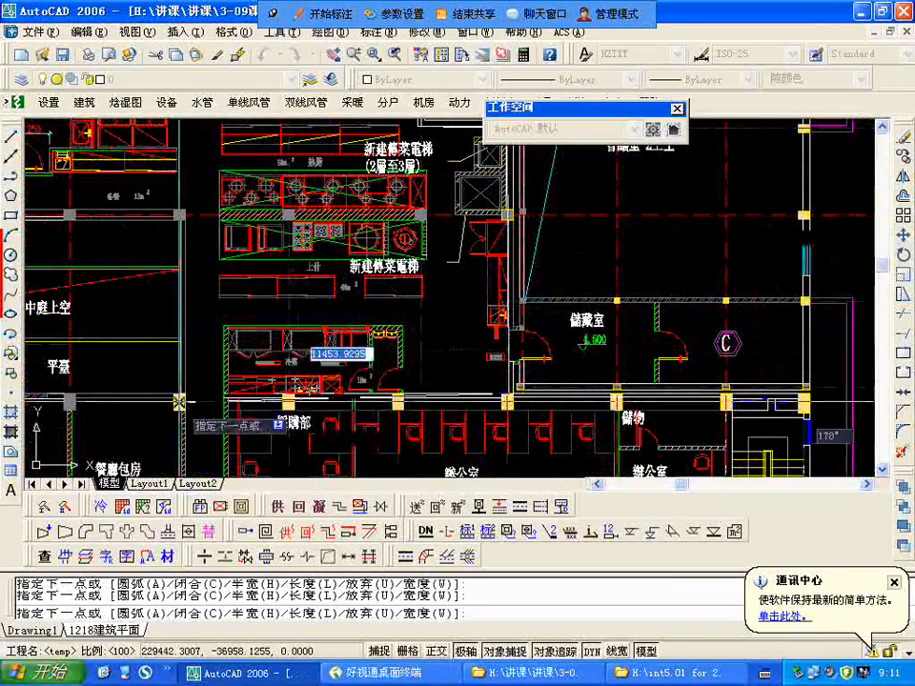
scroll(250, 322, down, 3)
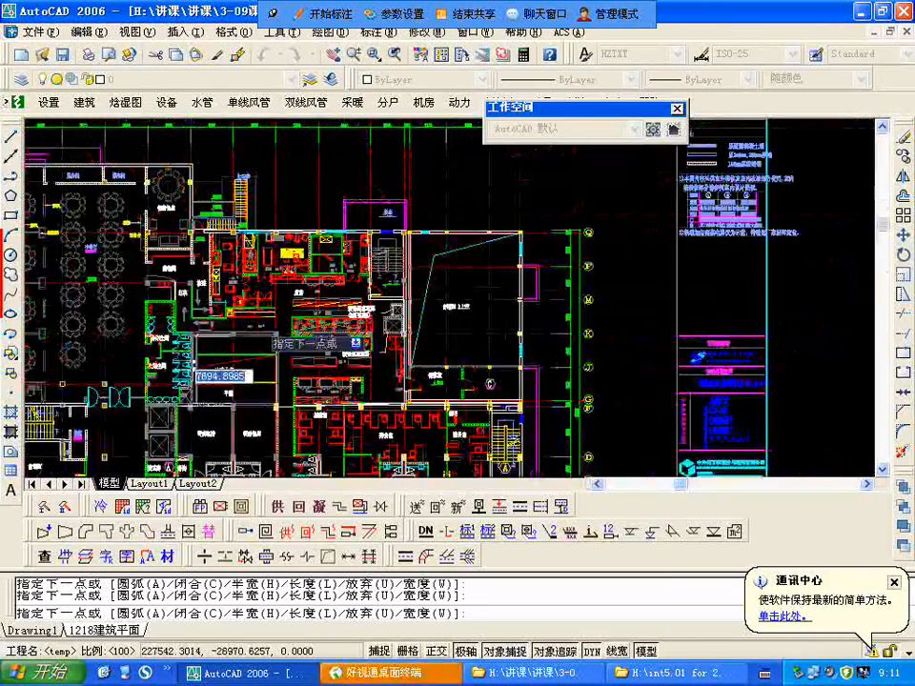
scroll(261, 329, up, 4)
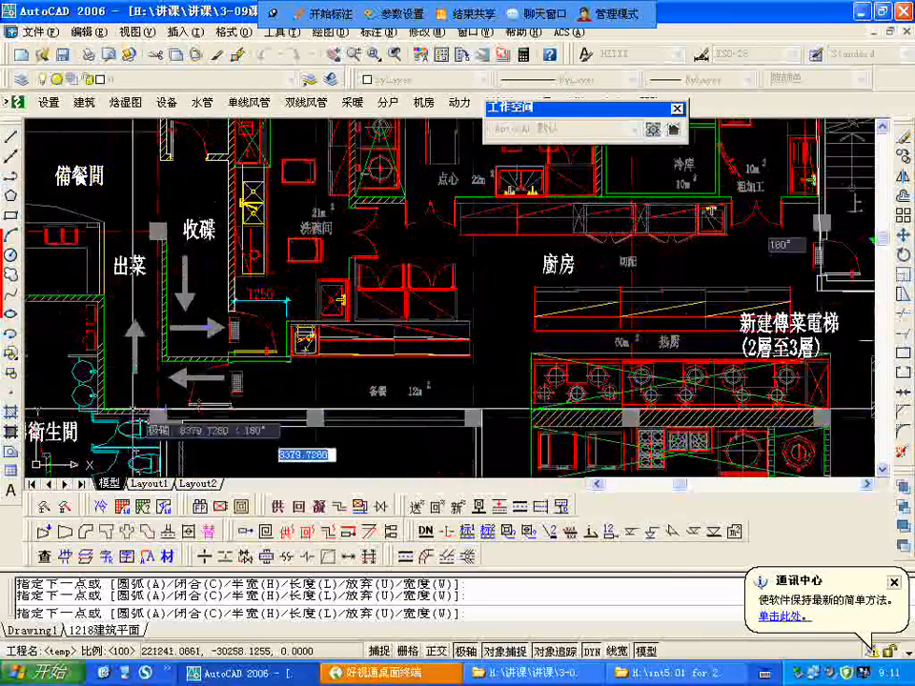
scroll(195, 409, down, 2)
scroll(198, 422, up, 2)
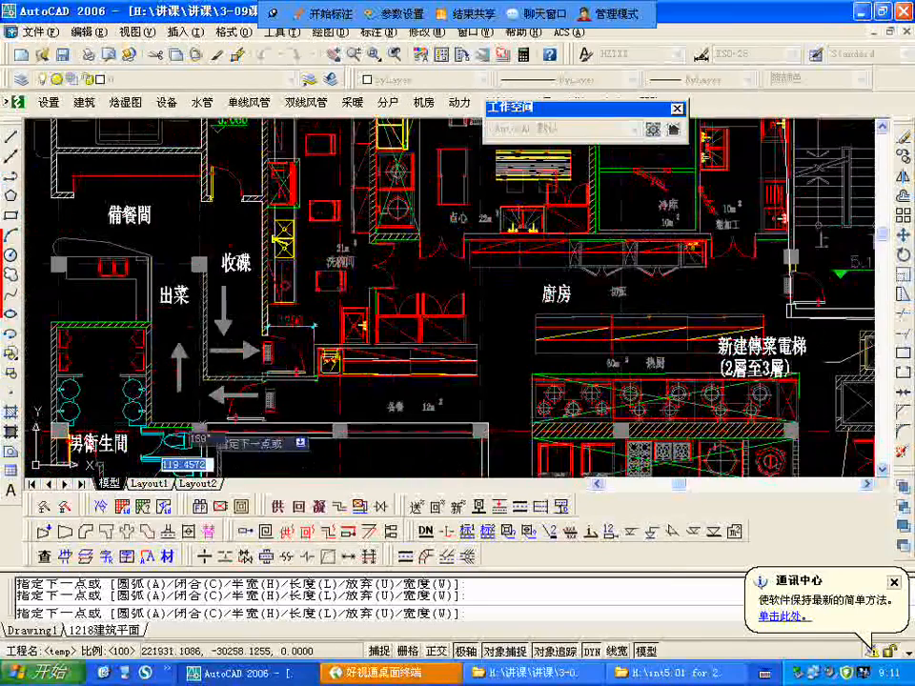
scroll(240, 396, down, 2)
right_click(336, 289)
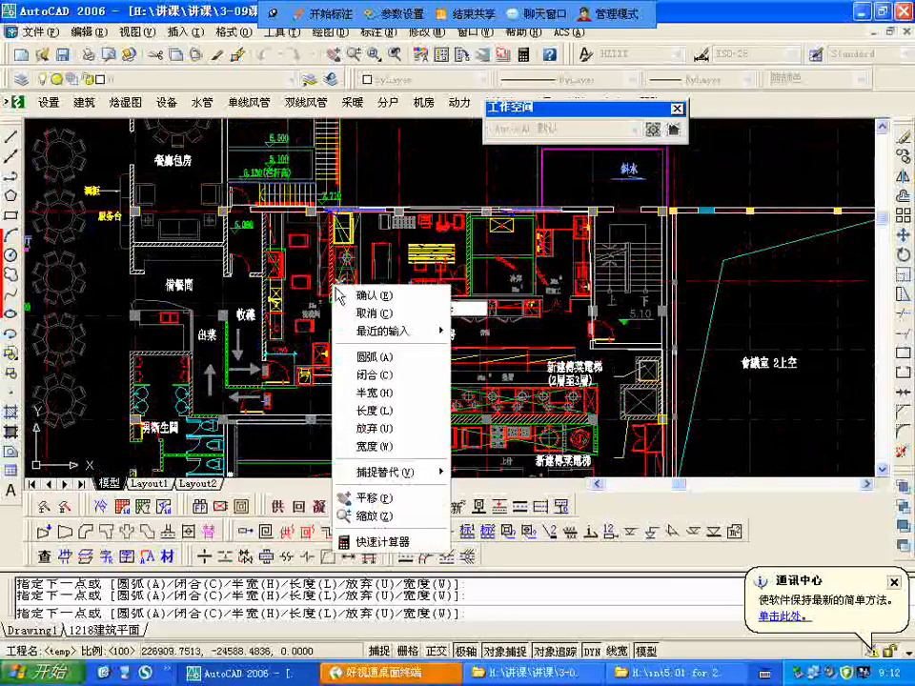
click(365, 375)
Step: List the closed kitchen polyline's properties to read its area and perimeter
text(li)
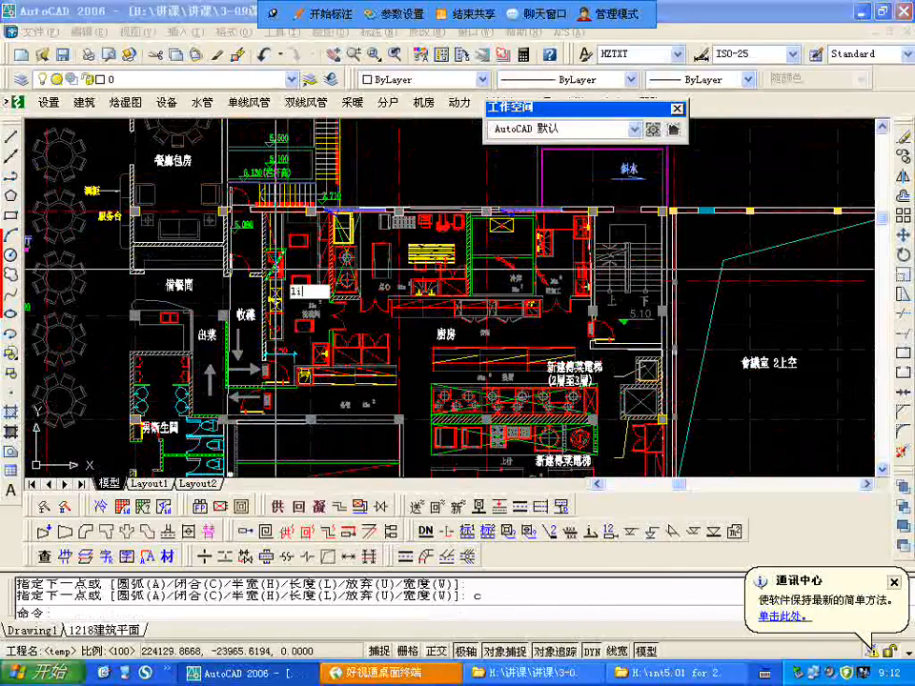
text(st)
key(Return)
click(238, 315)
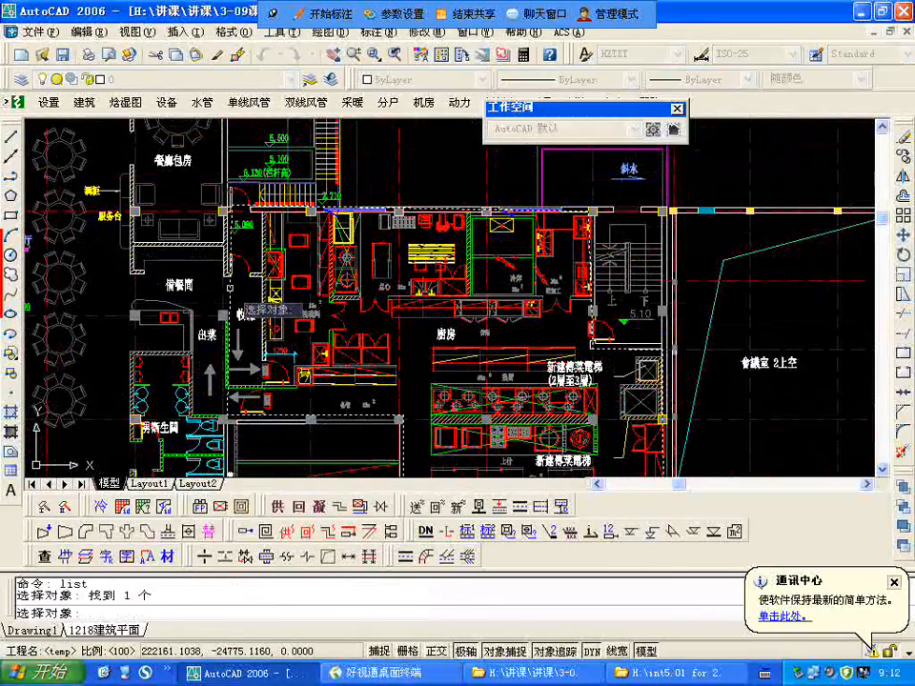
key(Return)
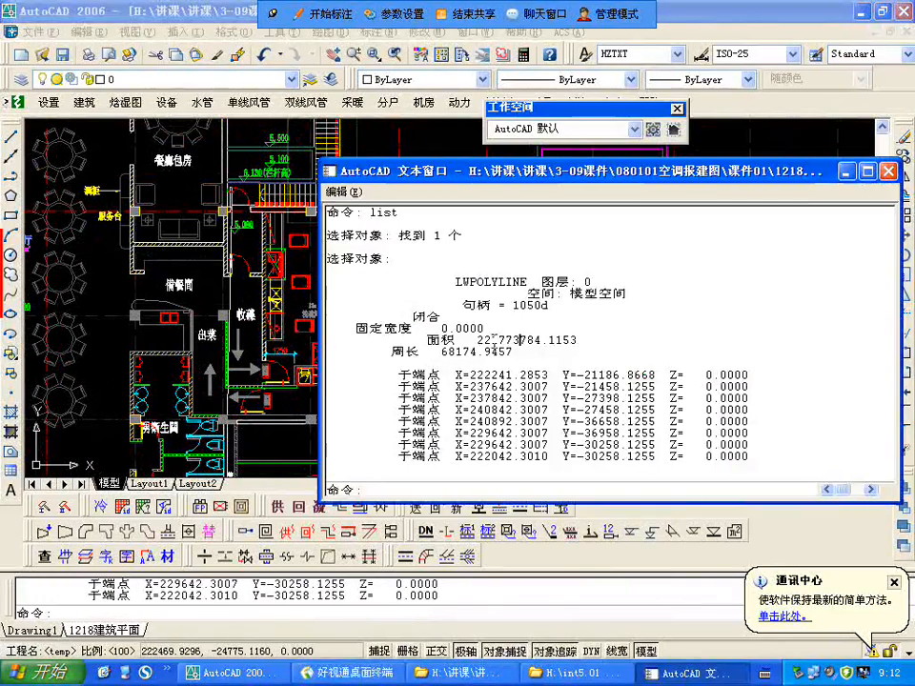
click(888, 170)
Step: Begin a second polyline at the dining hall's outer corner, following the outer wall past the private dining room to the column on axis Q
scroll(449, 289, down, 2)
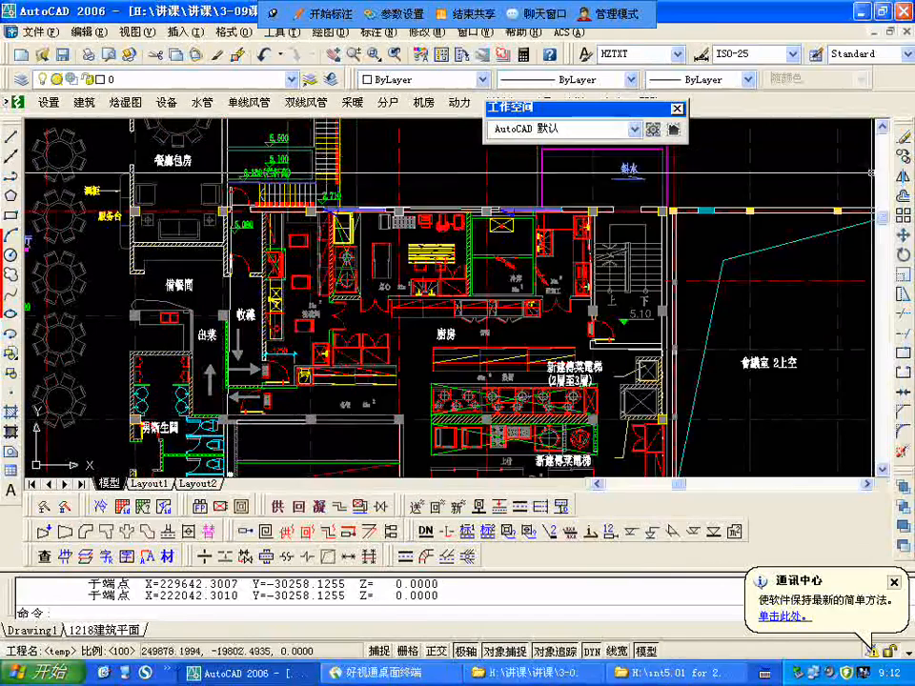
key(Escape)
scroll(449, 289, down, 2)
scroll(449, 289, up, 2)
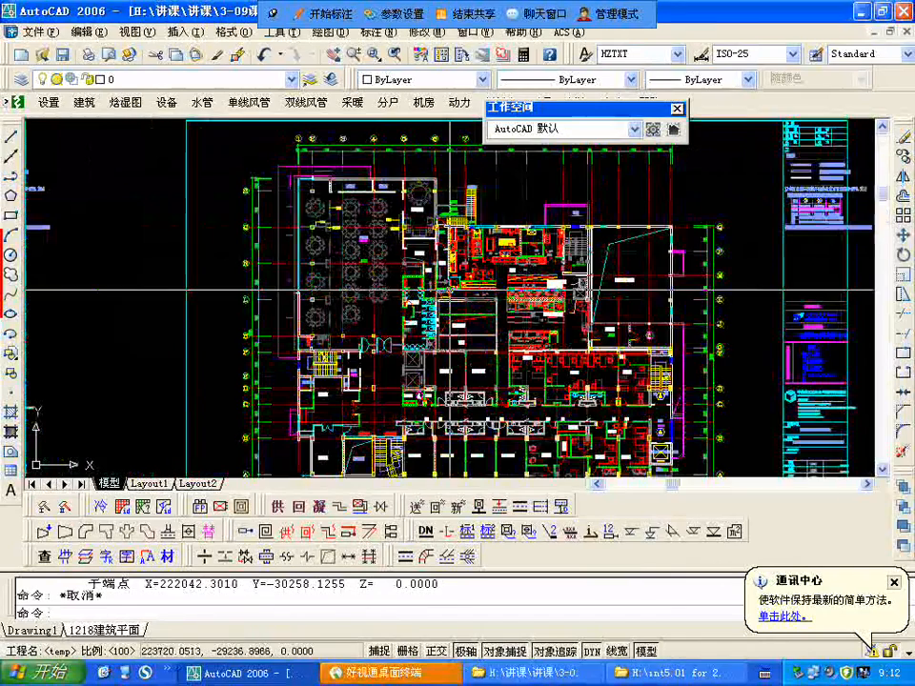
scroll(354, 218, up, 1)
text(pl)
key(Return)
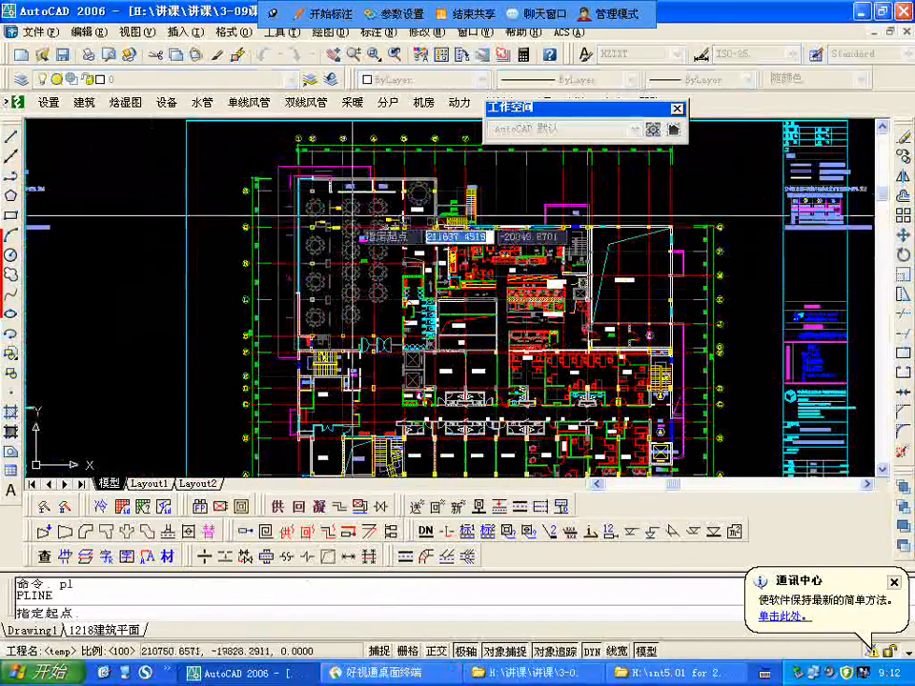
click(295, 186)
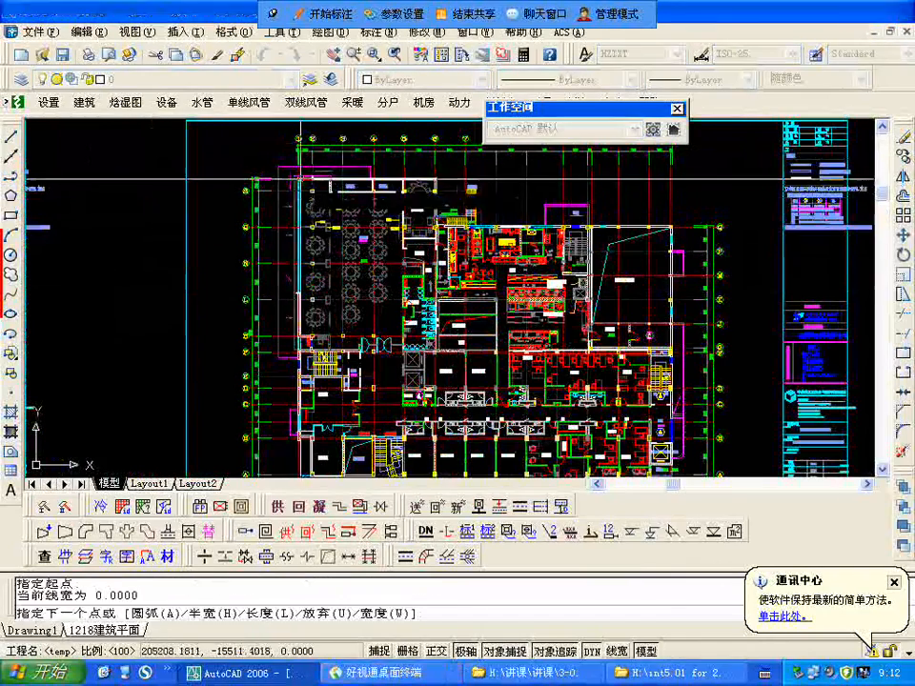
scroll(427, 174, up, 3)
click(433, 168)
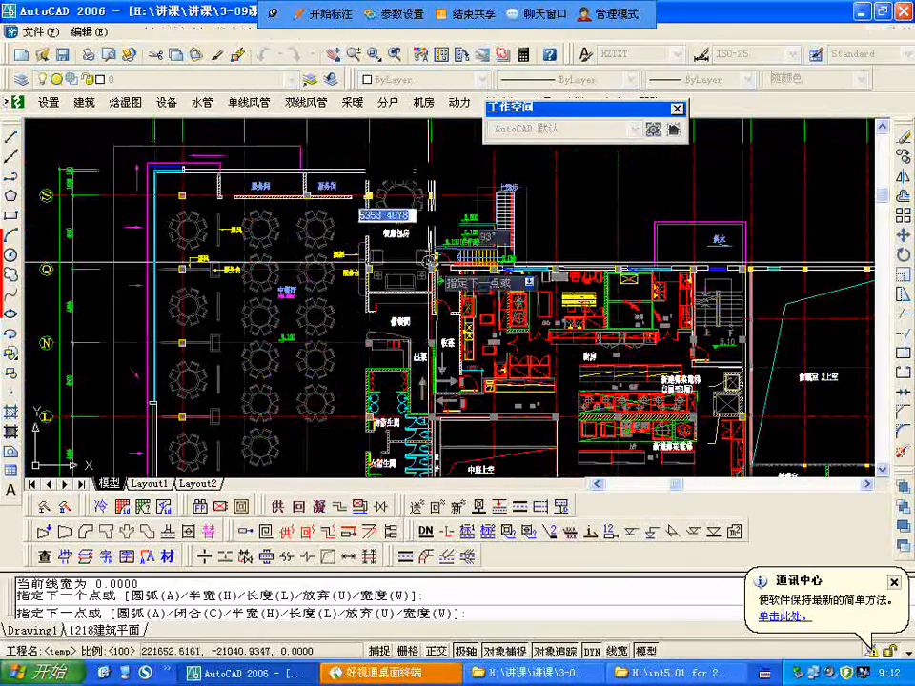
scroll(412, 233, up, 3)
click(413, 233)
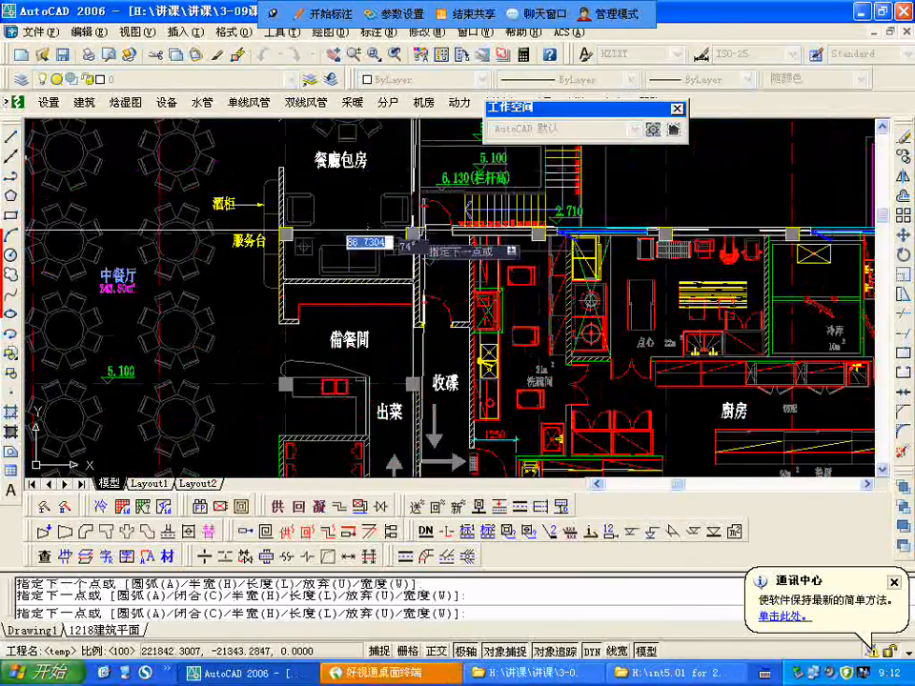
Step: Continue the outline along the kitchen's outer wall, around the staircase and along the wall between the kitchen and the offices to the 採購部 corner
scroll(286, 195, down, 4)
scroll(544, 243, up, 2)
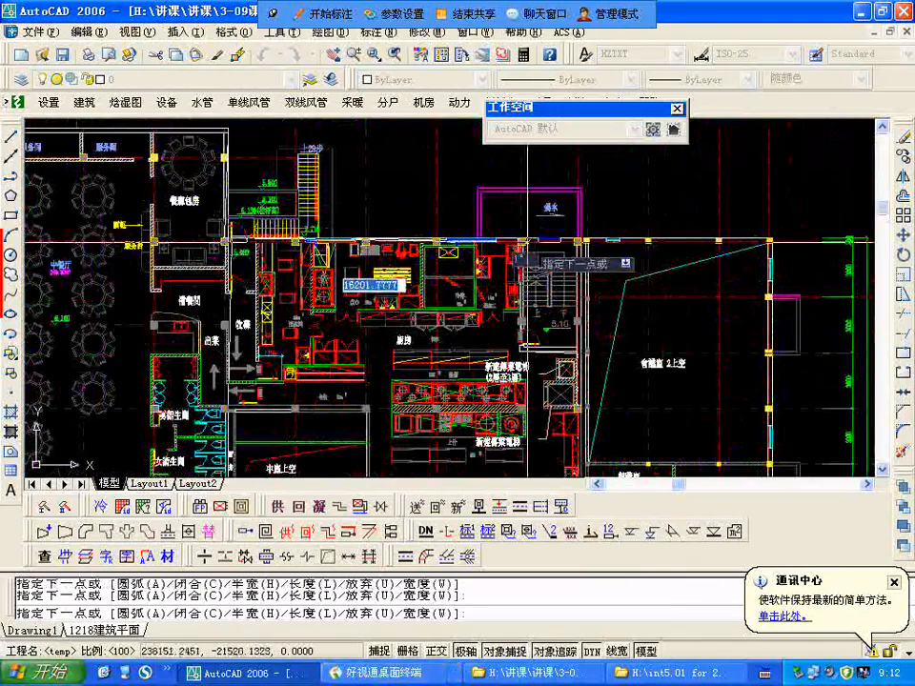
scroll(514, 257, down, 2)
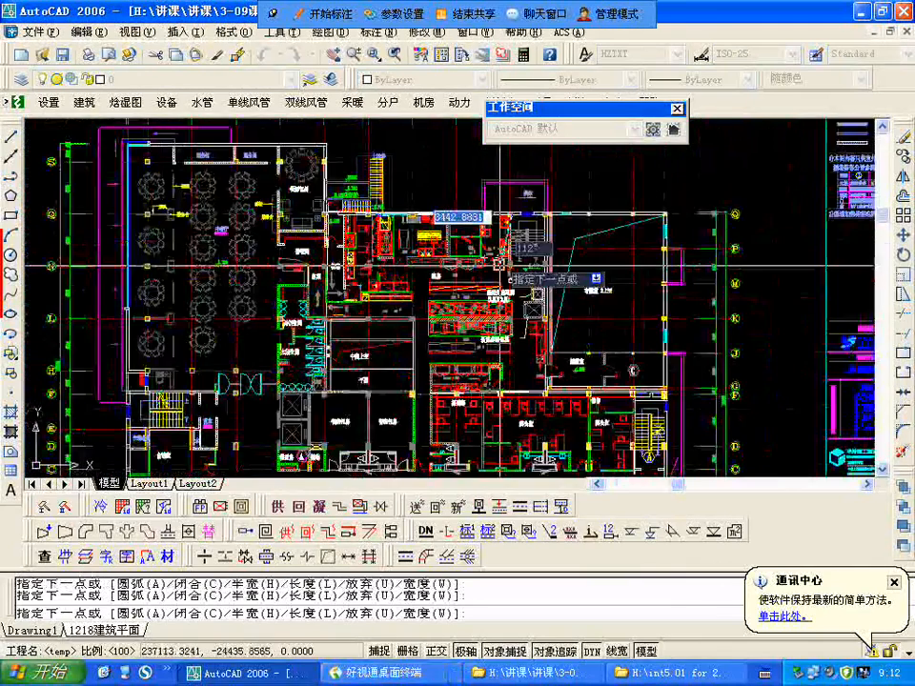
scroll(498, 261, up, 2)
scroll(524, 253, down, 1)
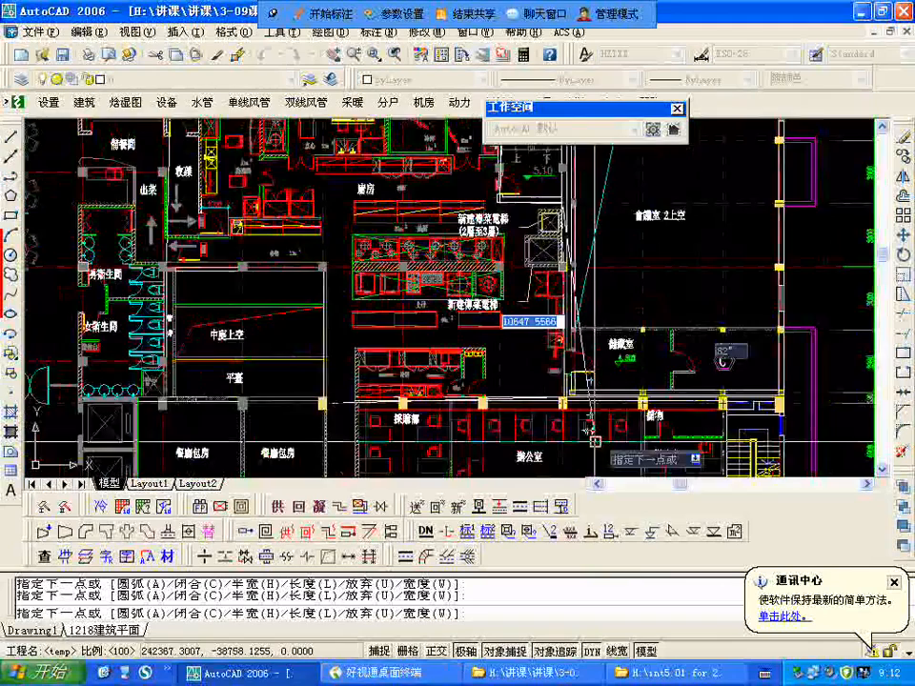
scroll(592, 434, up, 3)
scroll(615, 360, down, 4)
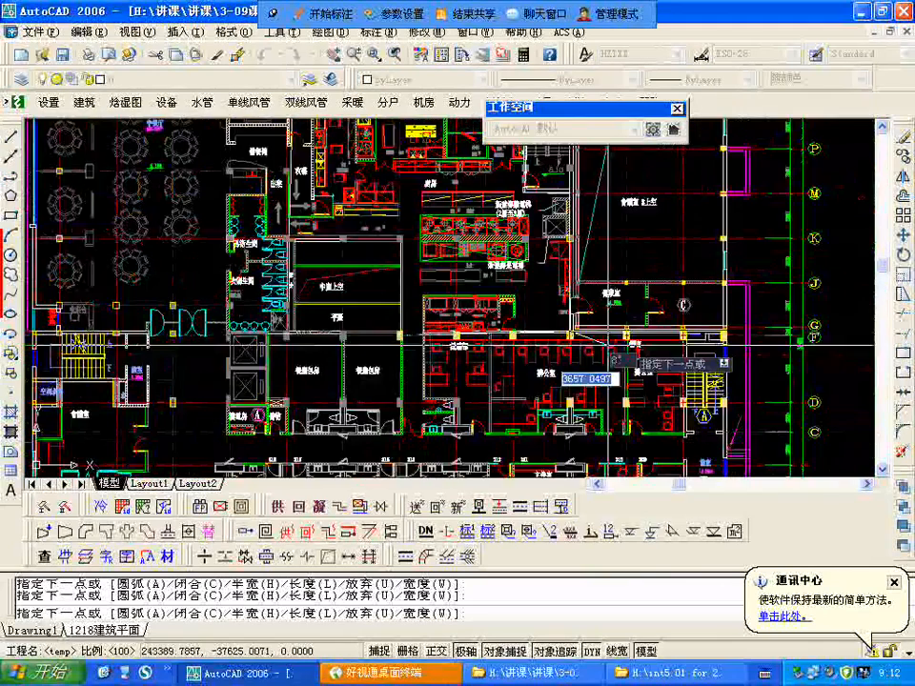
scroll(423, 328, up, 4)
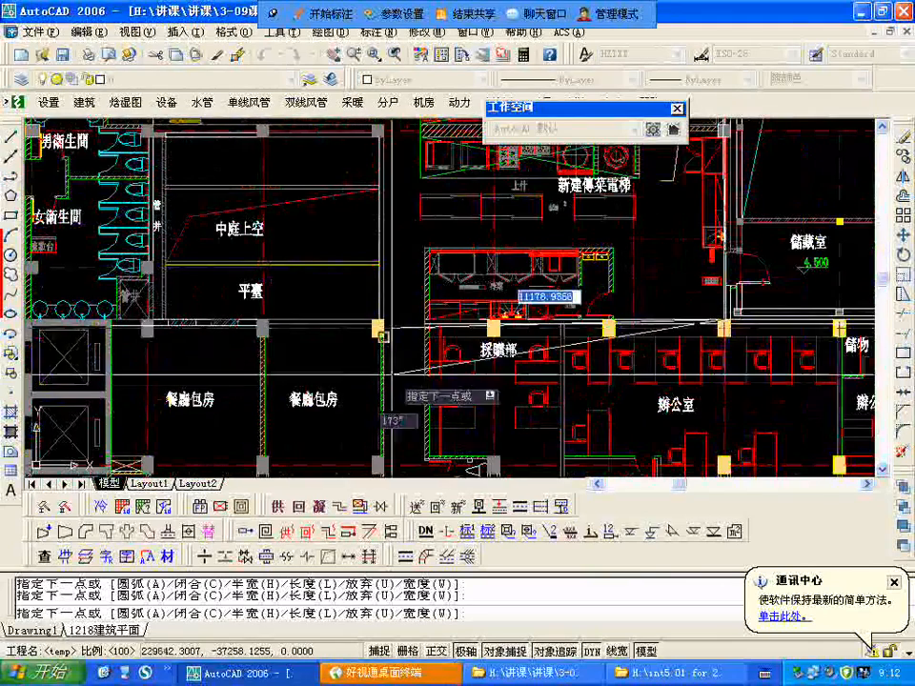
click(426, 327)
Step: Continue the polyline from the 採購部 corner along that room's outer wall and across the corridor to the opposite wall
scroll(423, 328, down, 5)
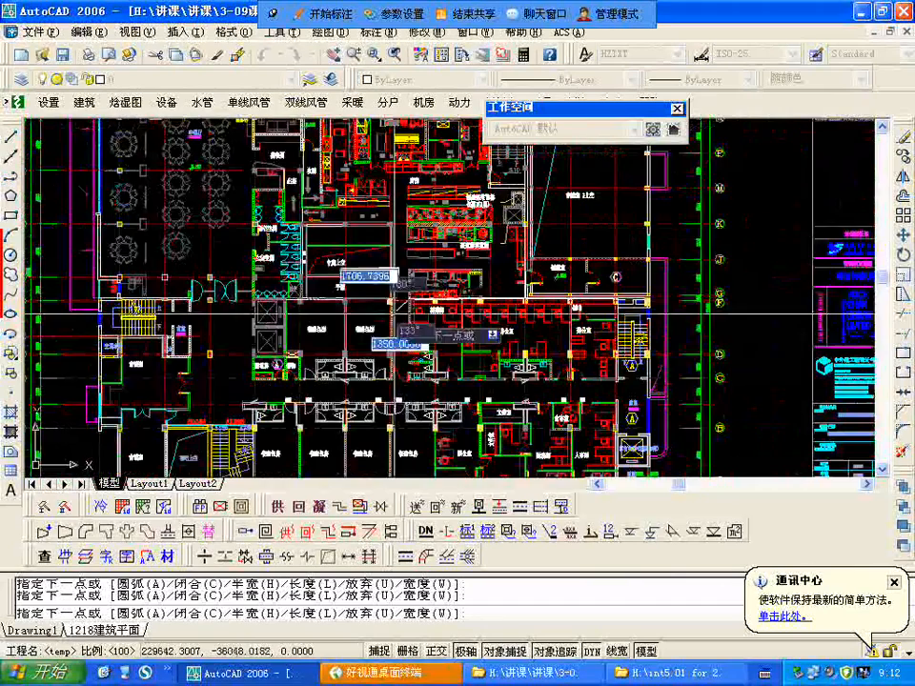
scroll(412, 316, up, 2)
middle_drag(410, 316, 412, 220)
scroll(412, 221, up, 1)
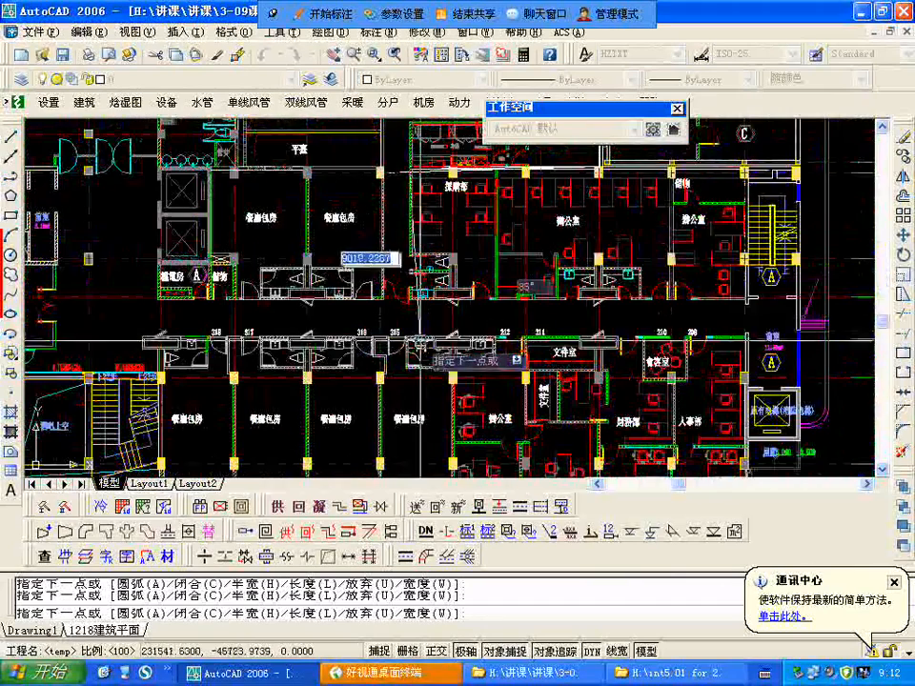
click(408, 304)
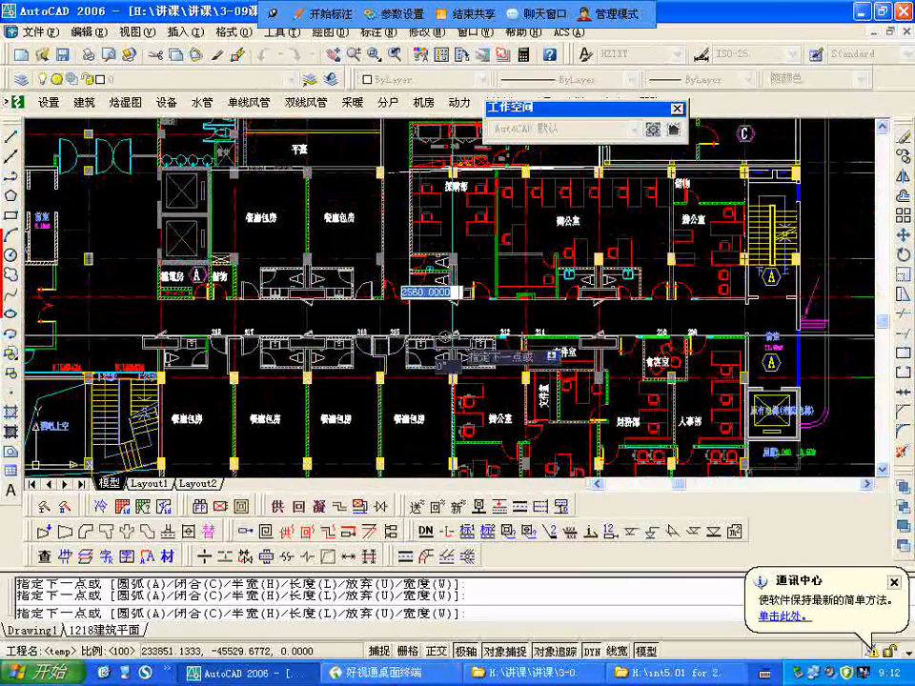
Step: Extend the outline to the building's outer wall beside the last private dining room and along the dining rooms' facade to the staircase wall
scroll(447, 435, down, 3)
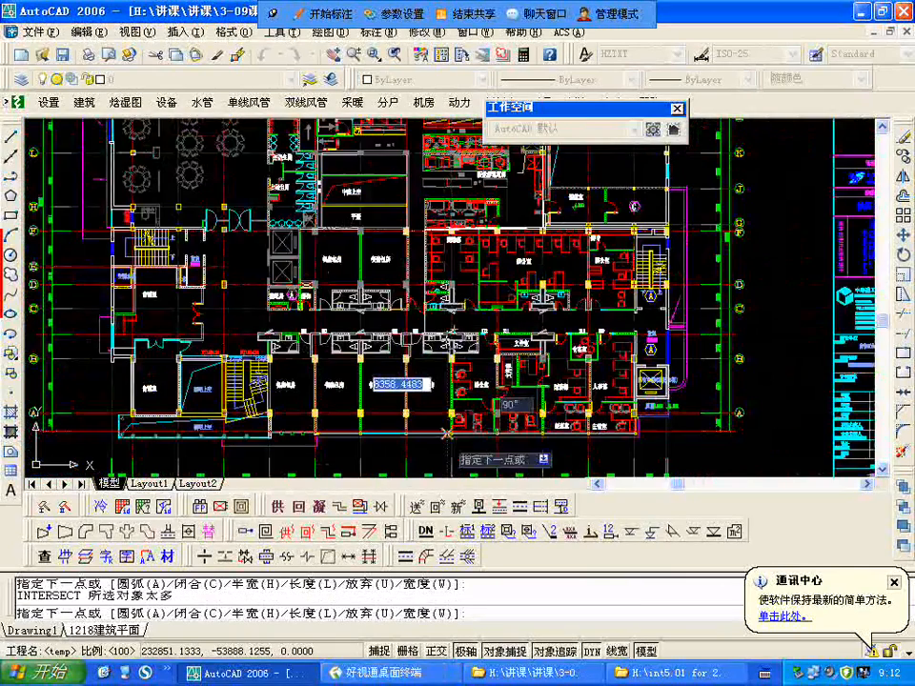
scroll(447, 435, up, 3)
click(457, 430)
scroll(440, 429, down, 2)
scroll(274, 404, up, 3)
click(217, 446)
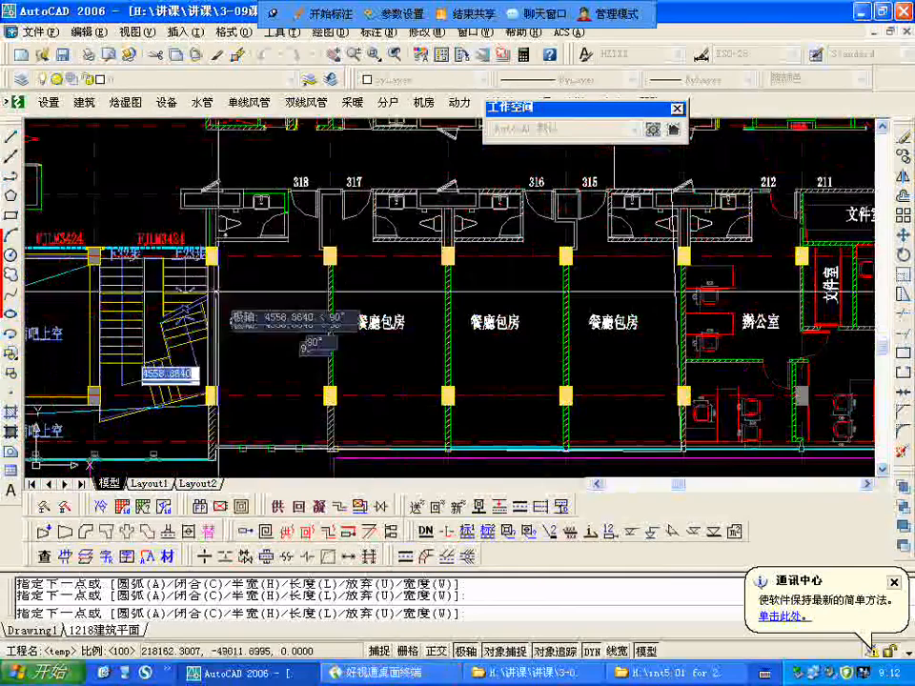
Step: Continue the outline along the staircase wall and past the elevator shafts to the corner at the dining hall's wall on axis F
scroll(381, 274, down, 4)
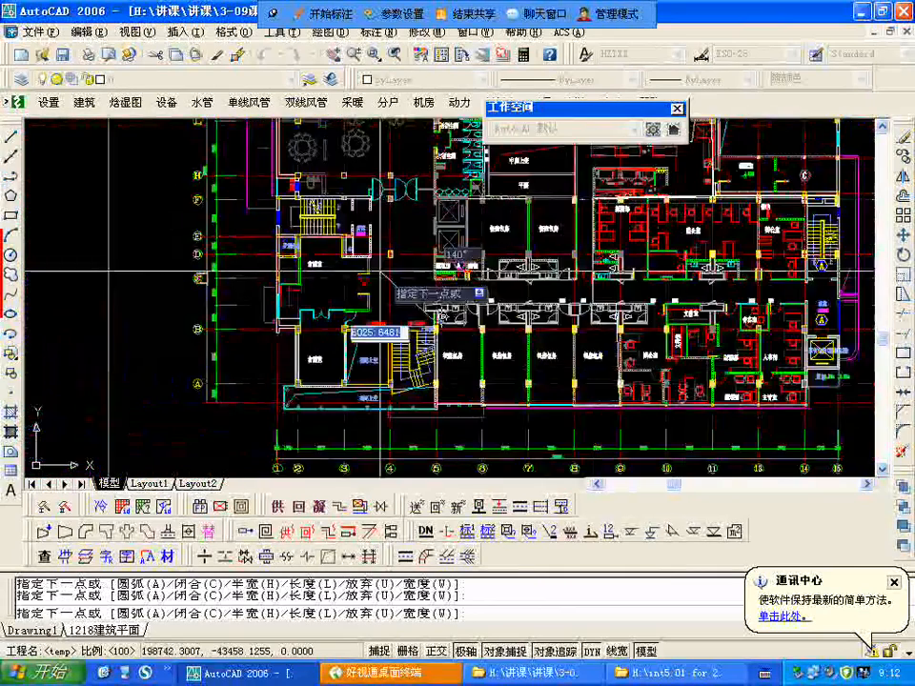
scroll(381, 274, up, 3)
scroll(475, 276, down, 1)
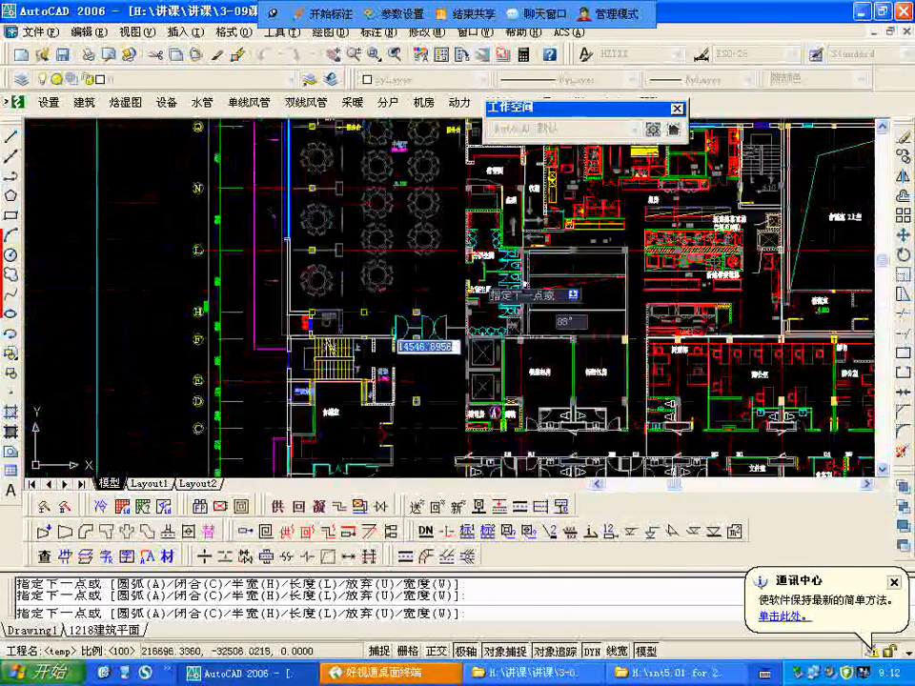
scroll(467, 286, up, 2)
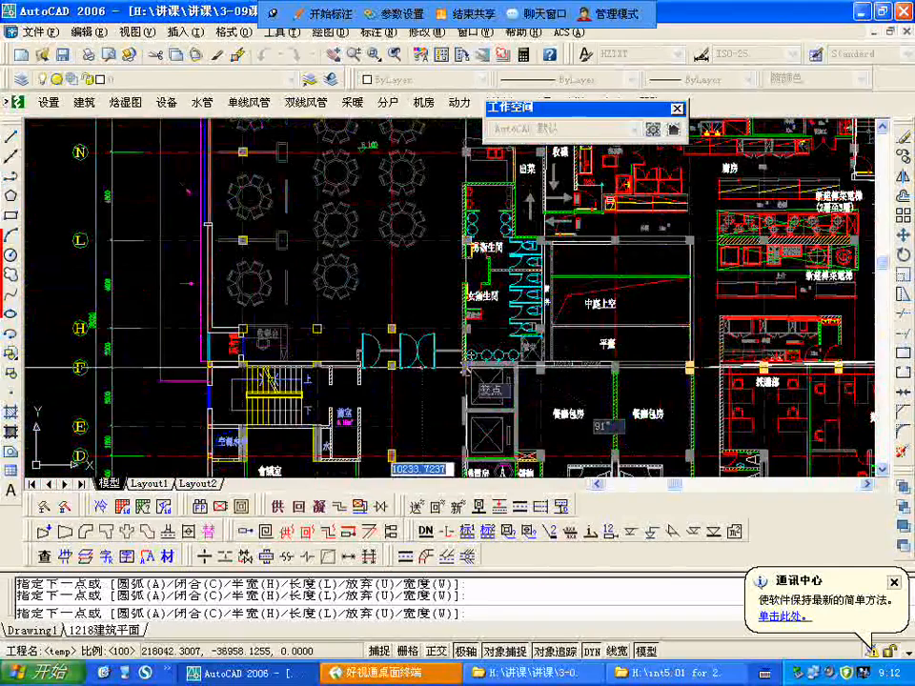
scroll(415, 287, down, 3)
scroll(436, 386, up, 4)
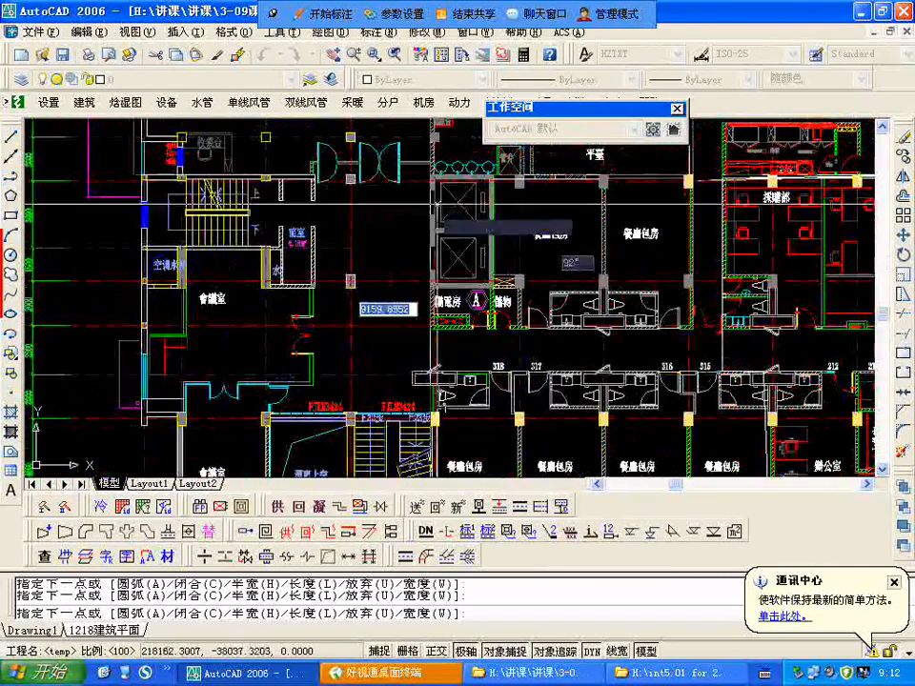
click(436, 181)
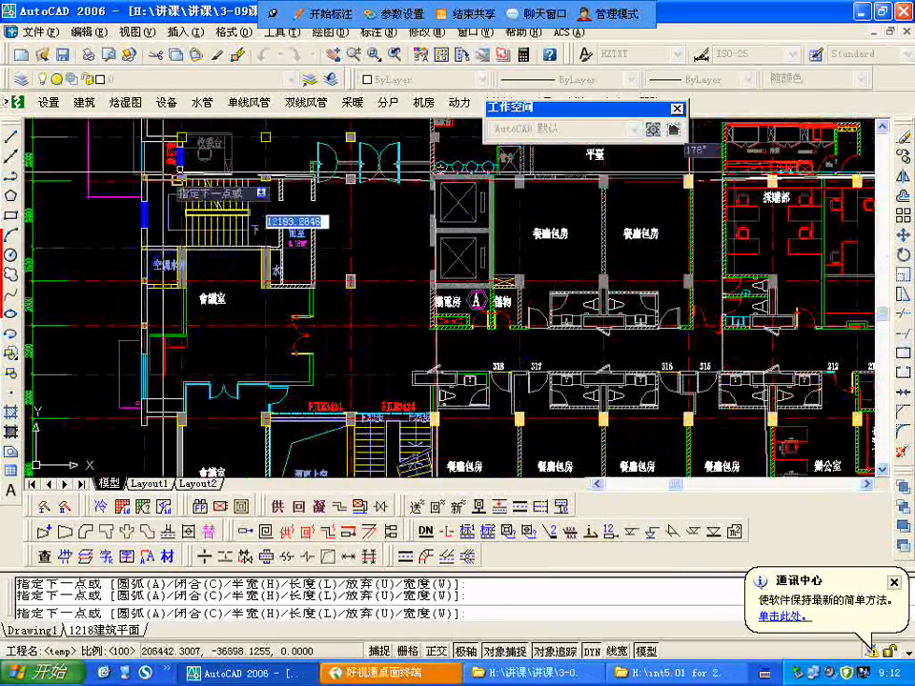
Step: Run the outline along the dining hall's wall to the outer corner beside the staircase and close it, with a perimeter of about 152 m
scroll(262, 256, down, 5)
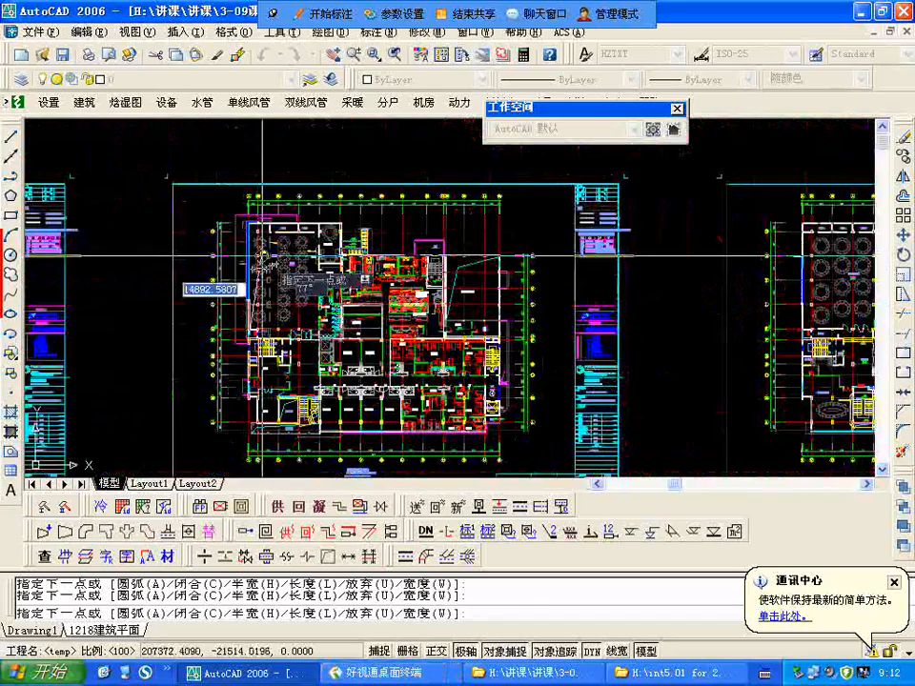
scroll(270, 249, up, 4)
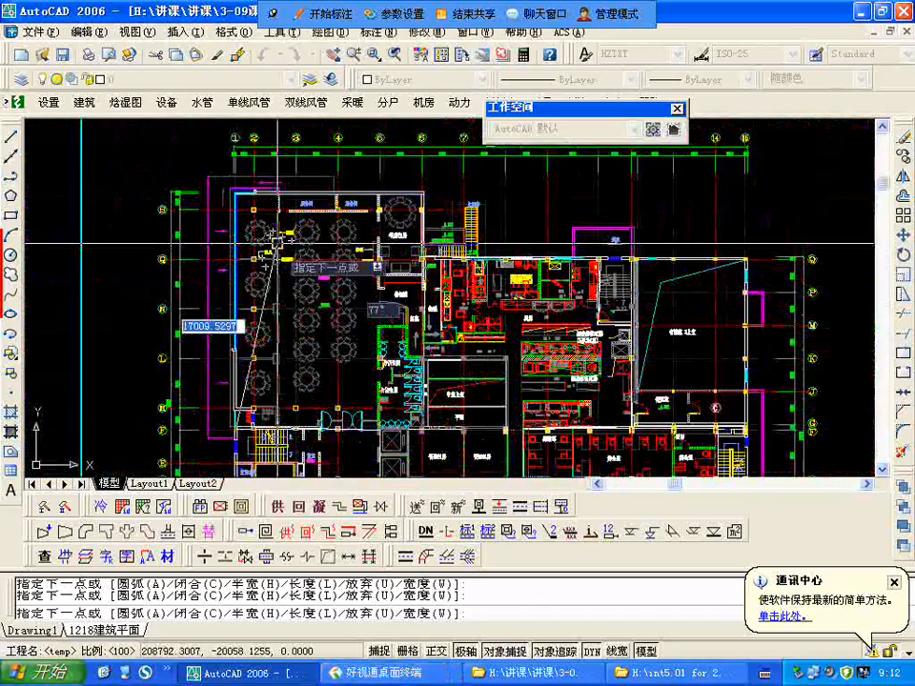
text(c)
key(Return)
Step: List the properties of the closed polyline around the dining hall and private rooms to read its area and perimeter
text(li)
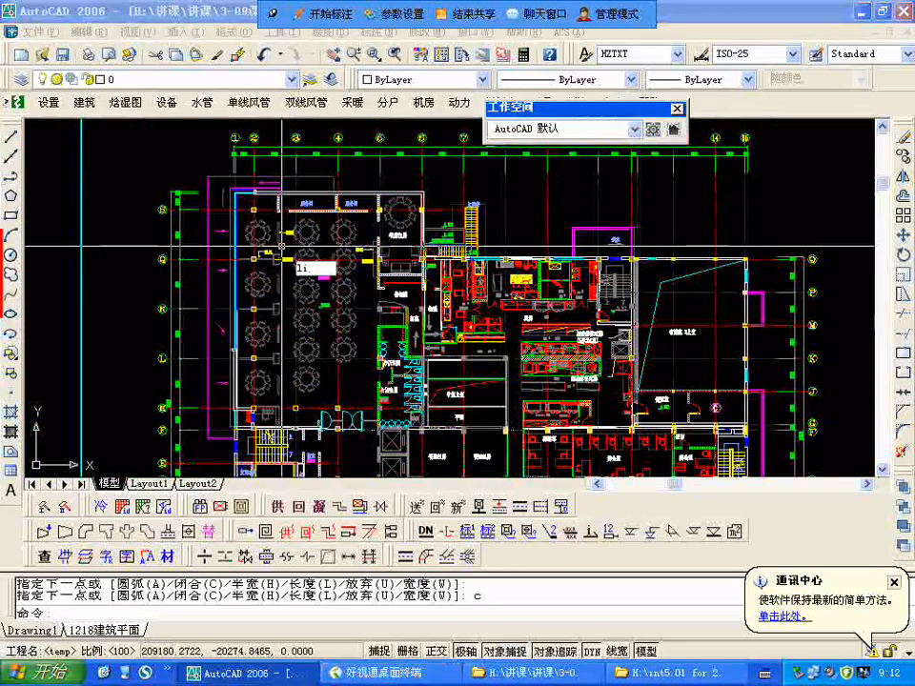
text(st)
key(Return)
scroll(219, 224, up, 6)
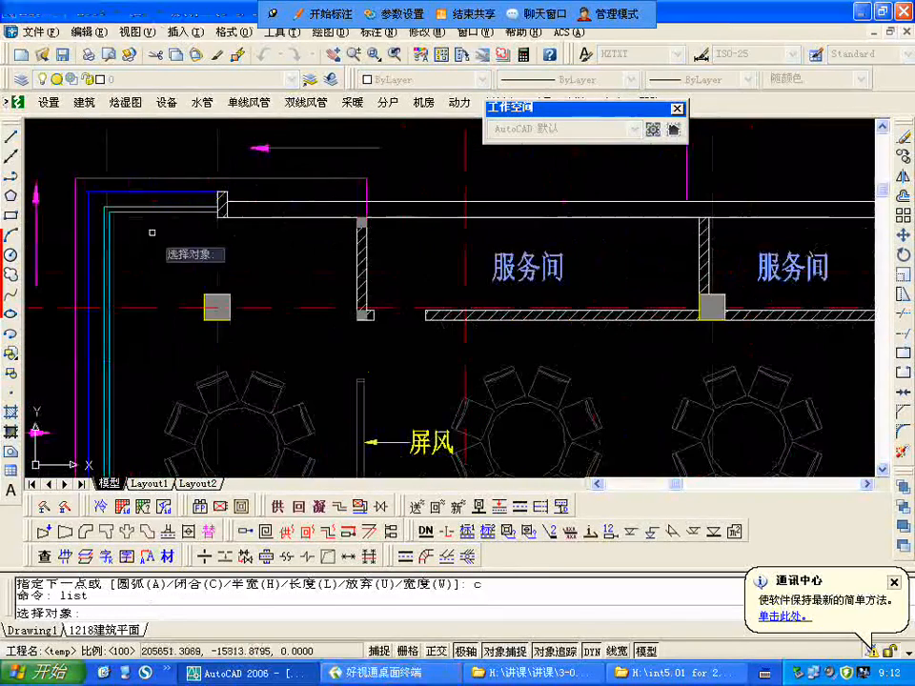
click(228, 220)
scroll(245, 232, down, 5)
scroll(245, 231, down, 2)
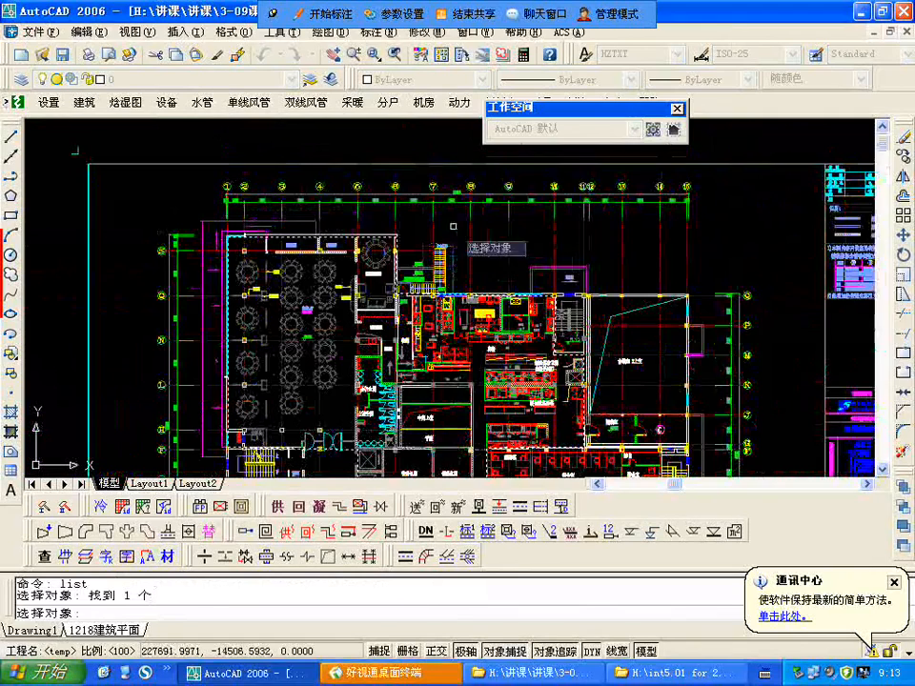
key(Return)
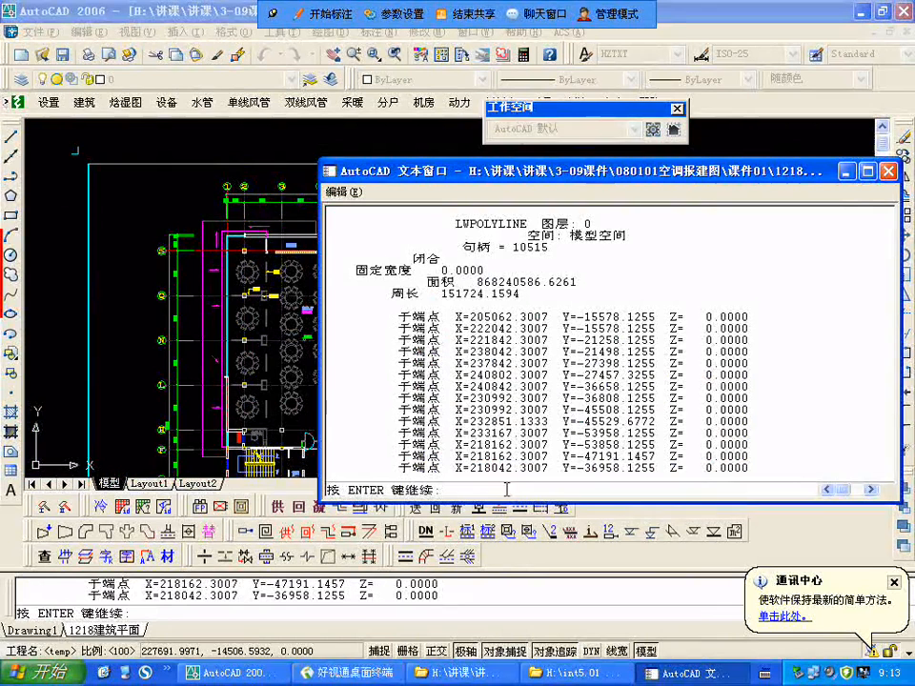
click(889, 171)
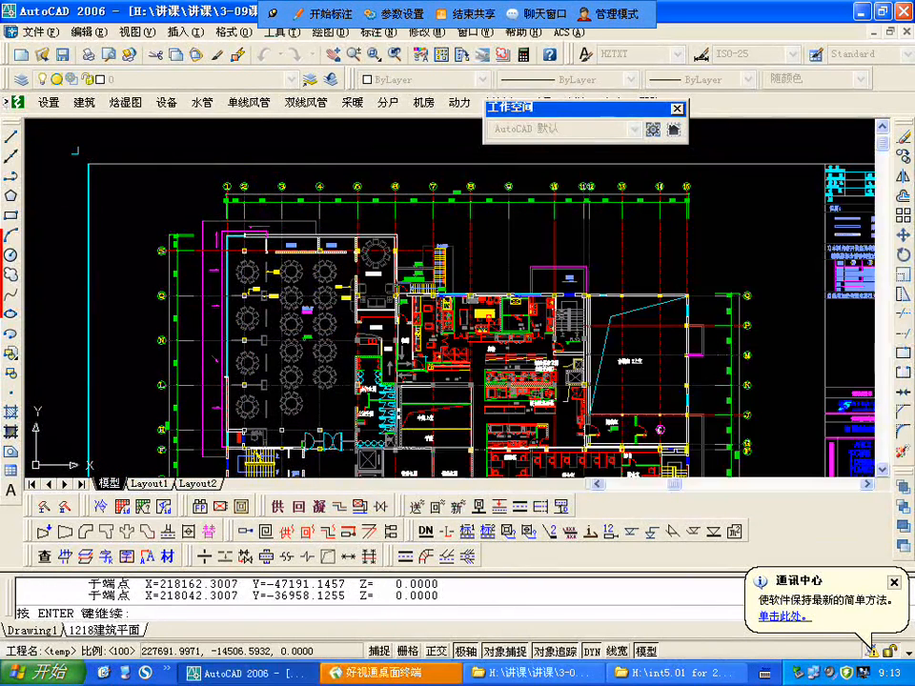
Step: Dock the floating workspace toolbar and end the property listing
double_click(683, 104)
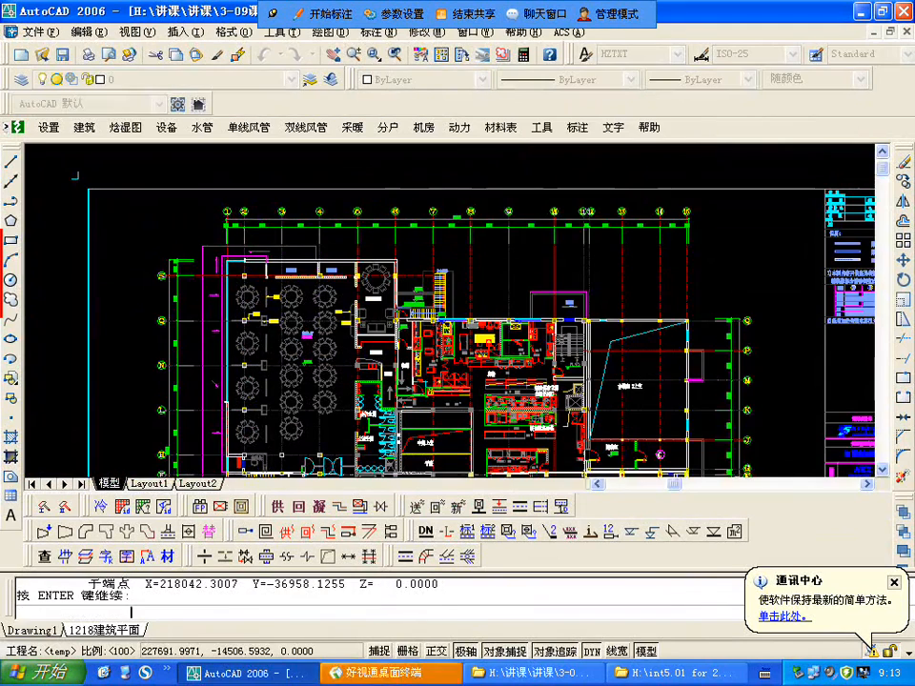
key(Return)
Step: Examine the second floor's kitchen, offices and private dining rooms and compare that plan with the neighbouring floor plan
scroll(590, 298, down, 2)
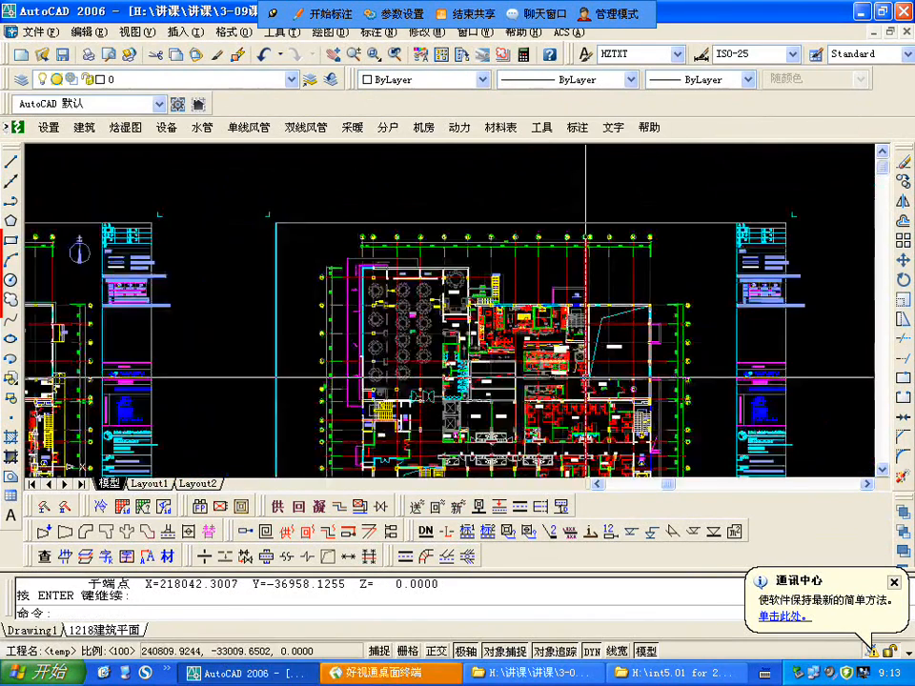
scroll(587, 374, up, 3)
middle_drag(586, 372, 624, 255)
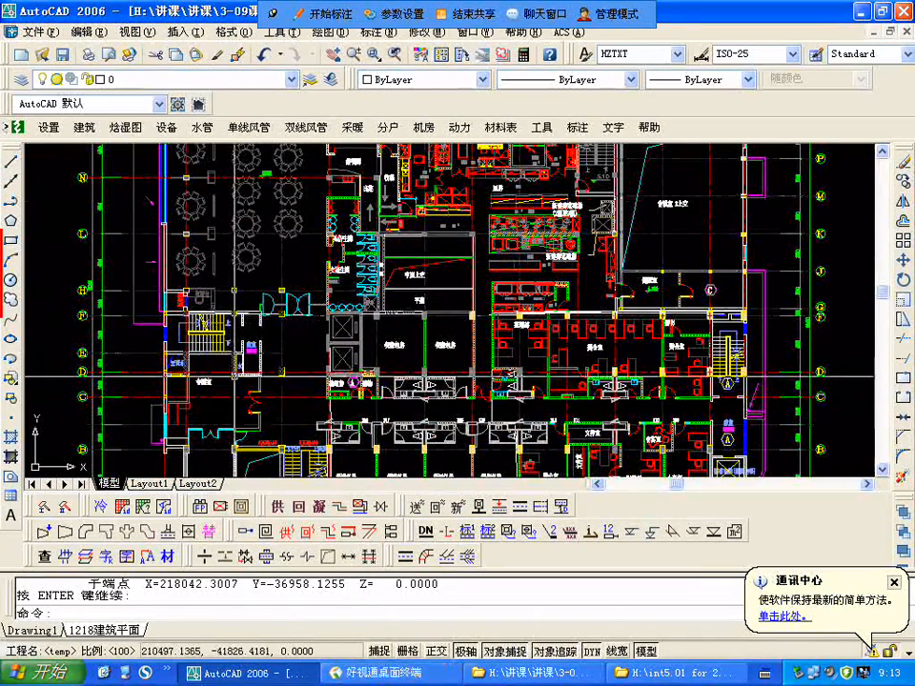
scroll(444, 242, down, 1)
middle_drag(444, 242, 366, 289)
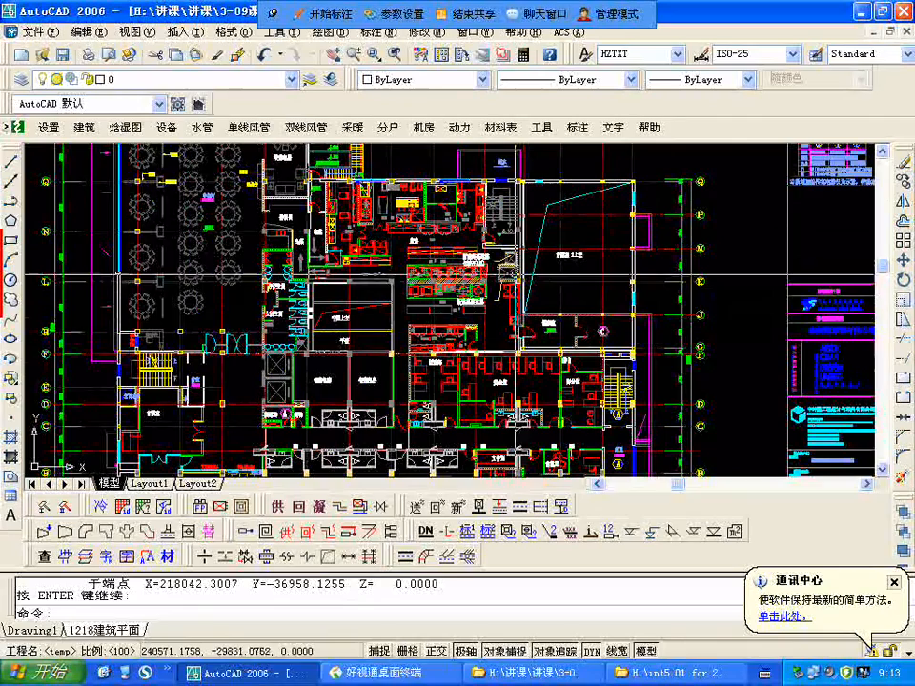
scroll(402, 229, down, 5)
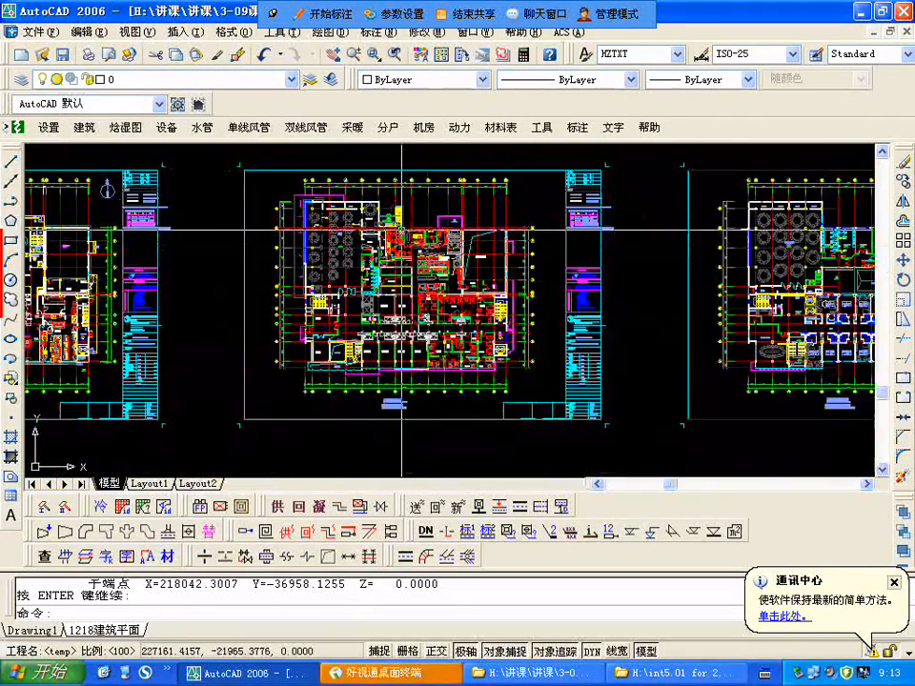
scroll(402, 229, up, 3)
scroll(420, 225, down, 3)
scroll(432, 271, up, 3)
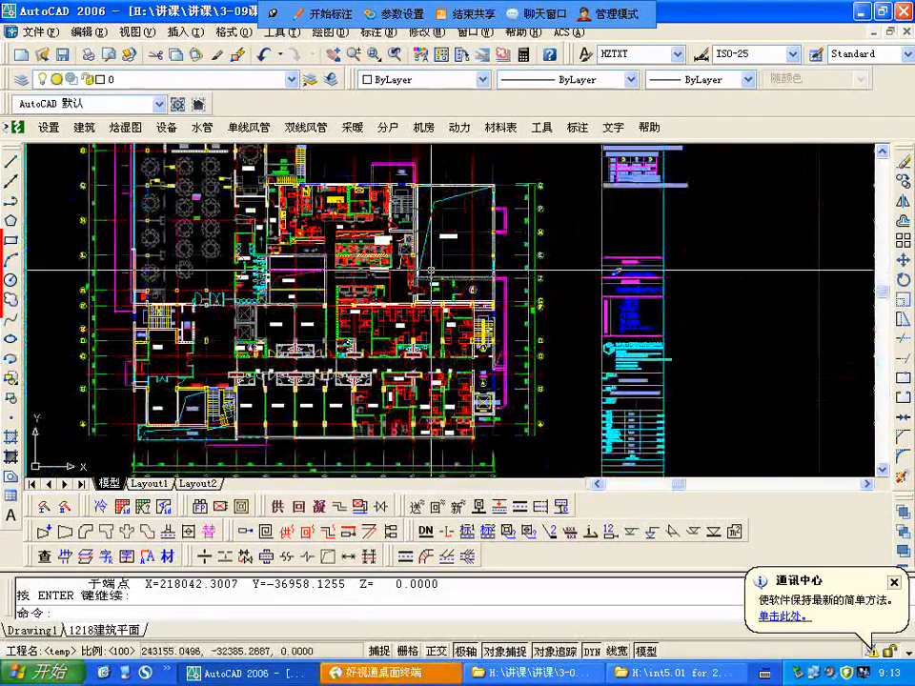
scroll(494, 287, down, 3)
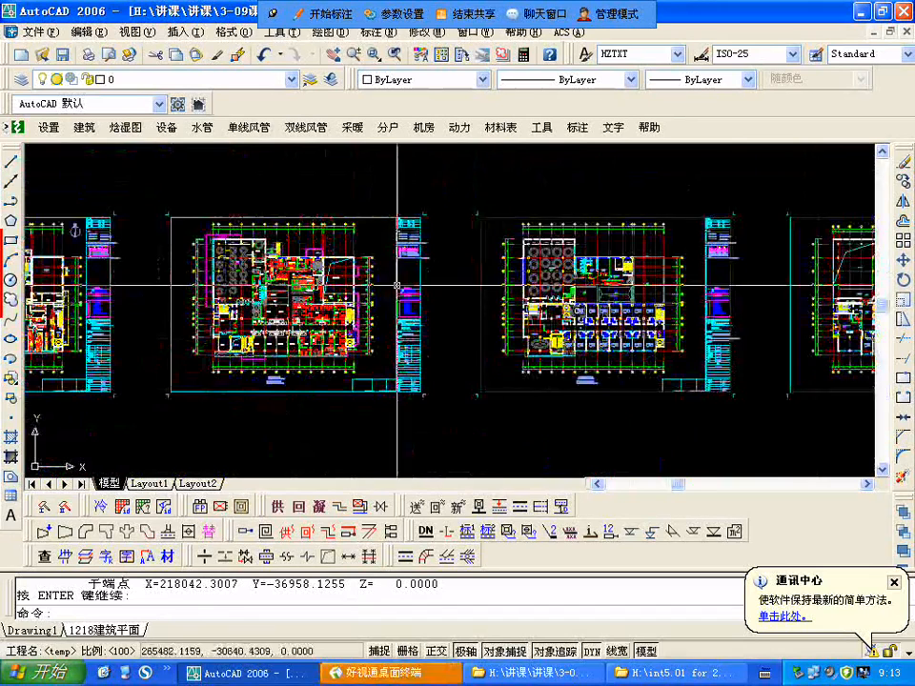
scroll(398, 286, up, 2)
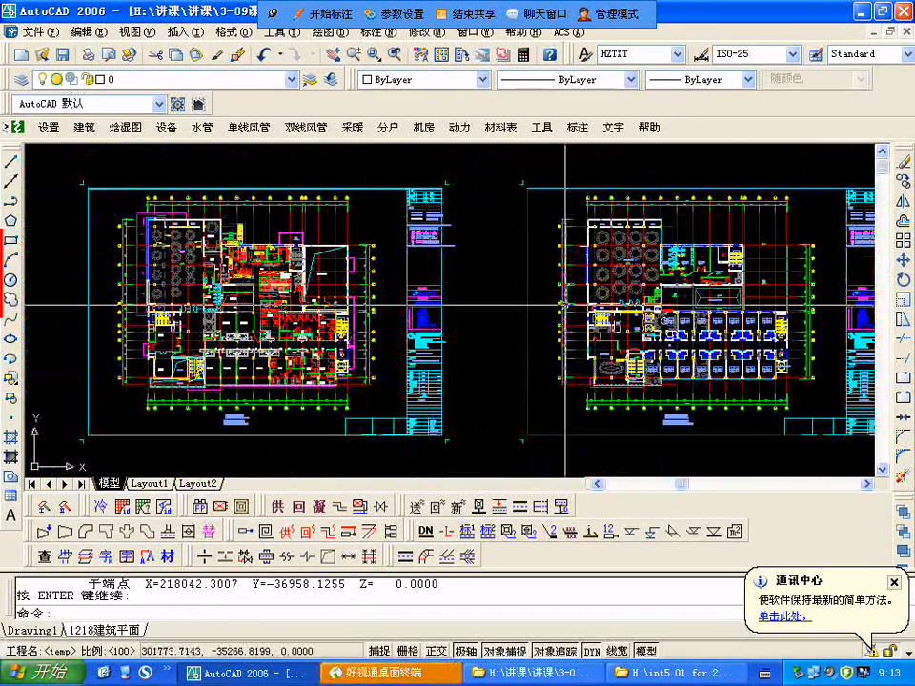
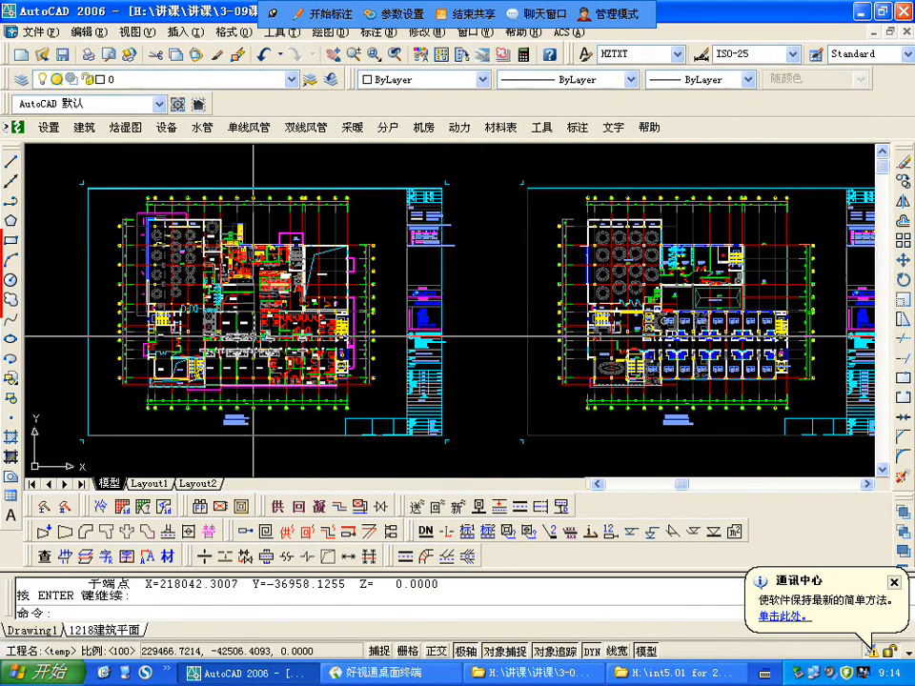
Step: Examine the banquet hall 宴会厅(16席) and its row of 储藏室 storage rooms on the floor plan beside the second floor
scroll(191, 315, up, 3)
scroll(475, 336, down, 2)
scroll(375, 360, up, 3)
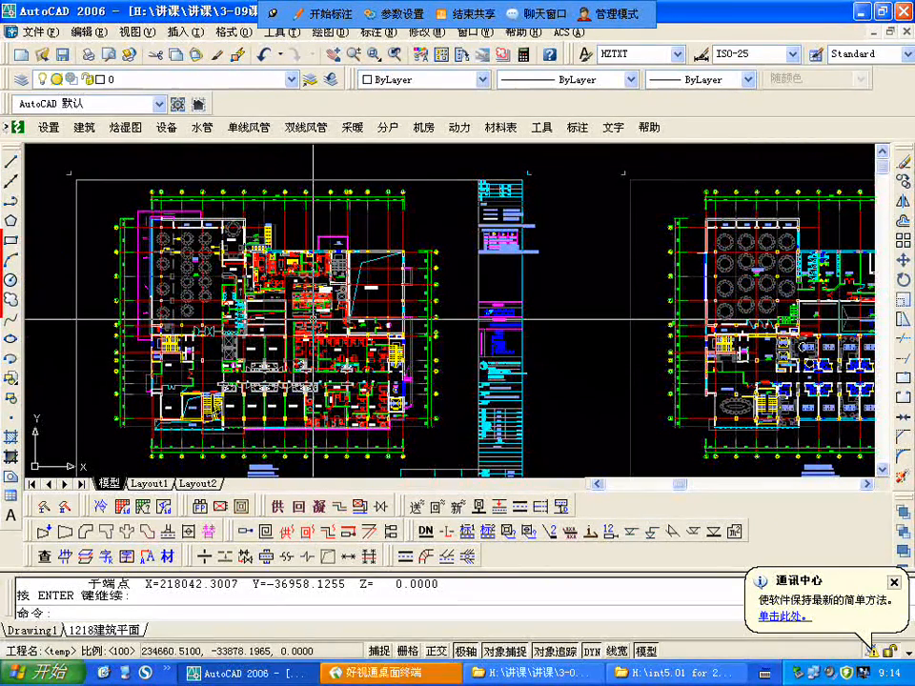
scroll(313, 319, down, 2)
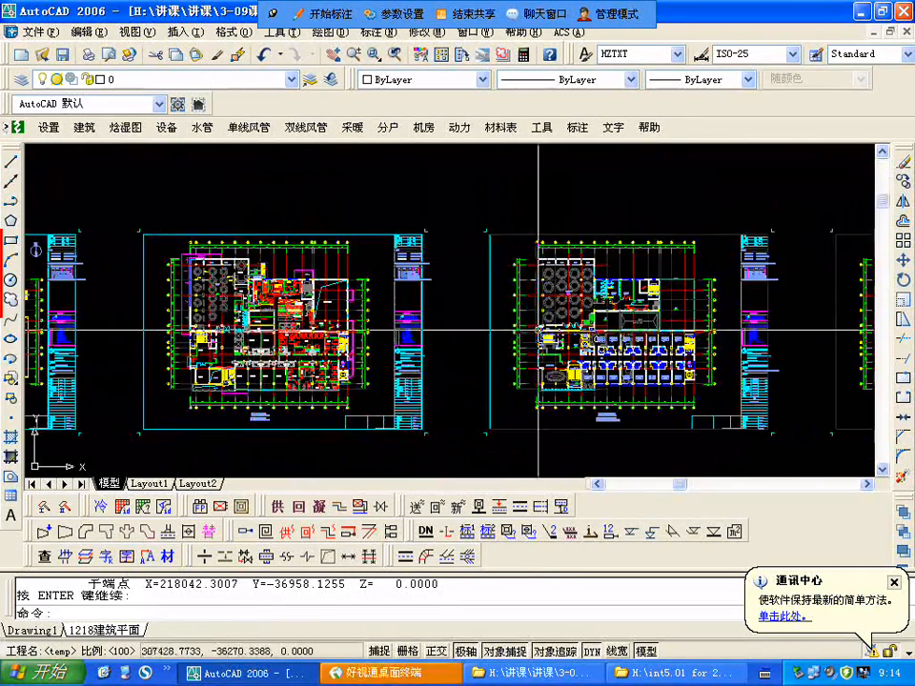
scroll(559, 323, up, 2)
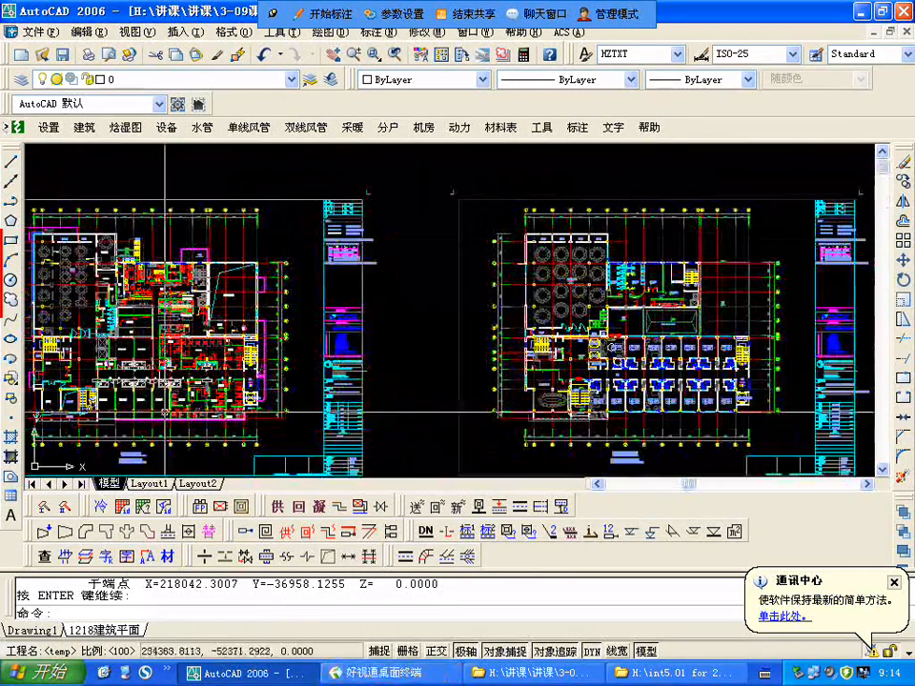
scroll(437, 339, up, 8)
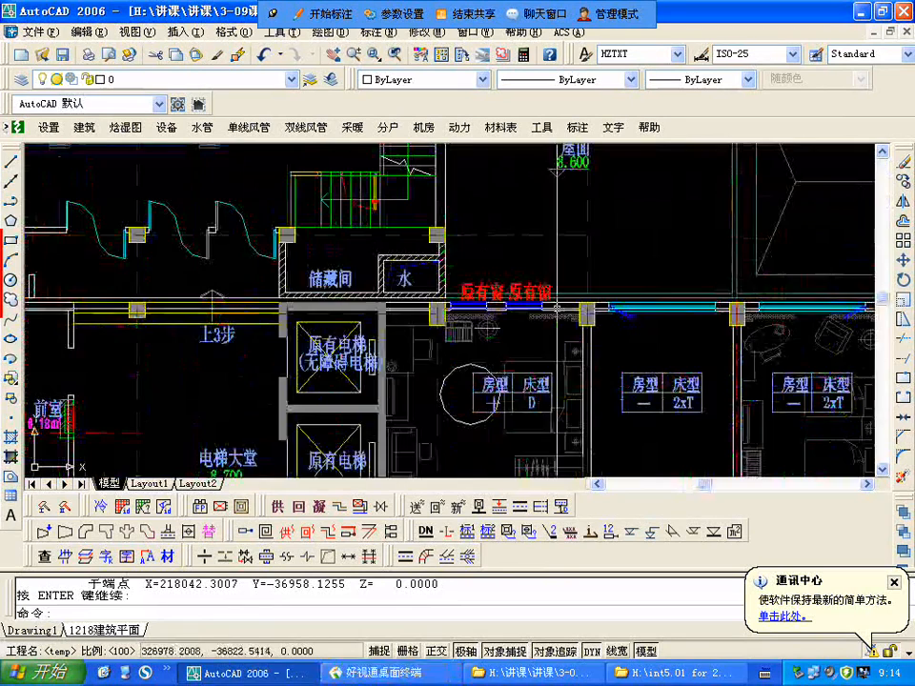
scroll(474, 270, down, 8)
scroll(417, 276, up, 9)
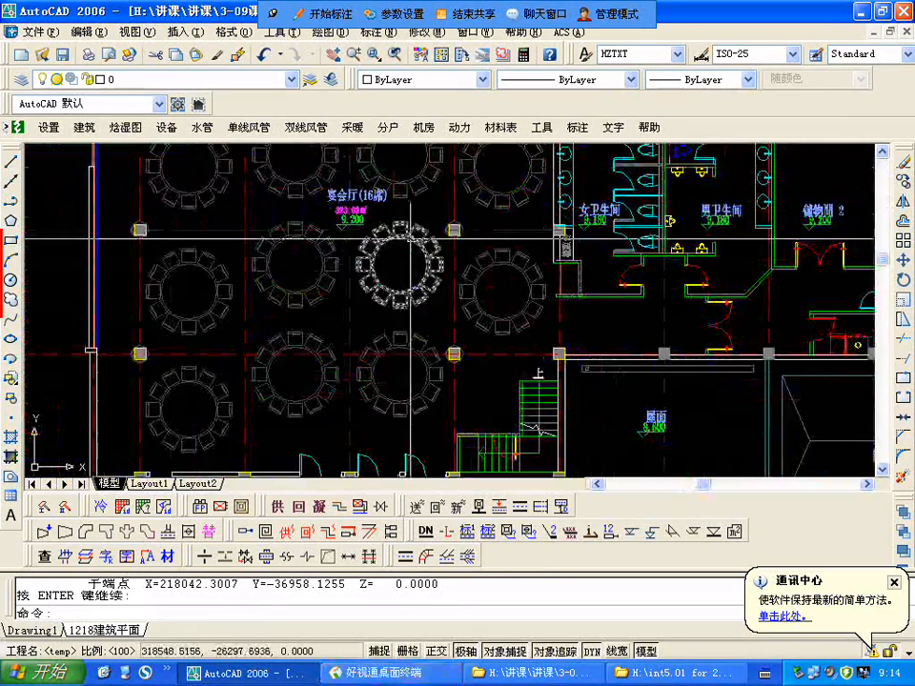
scroll(418, 276, down, 6)
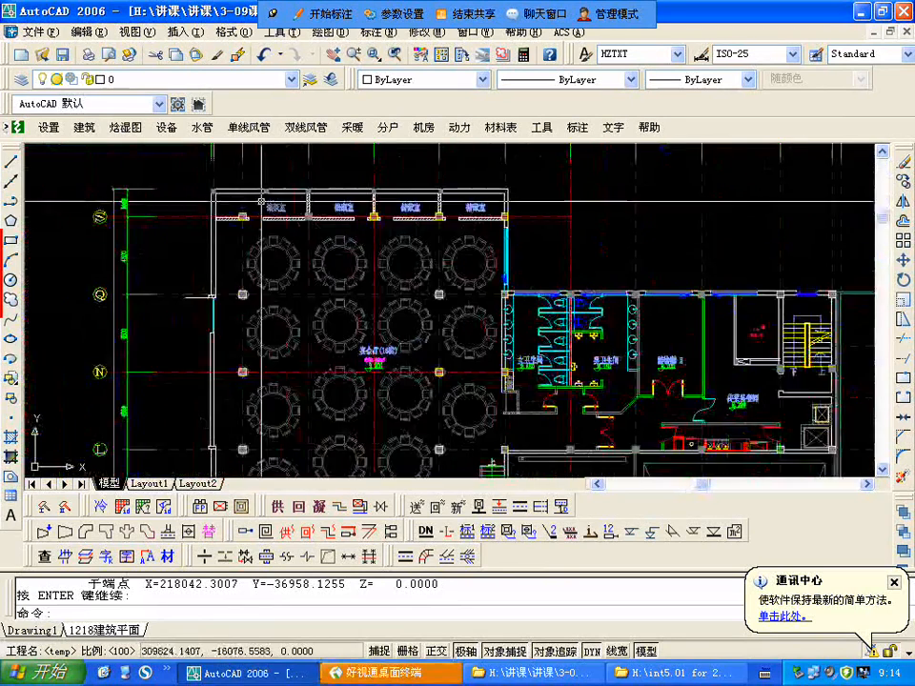
scroll(342, 234, up, 4)
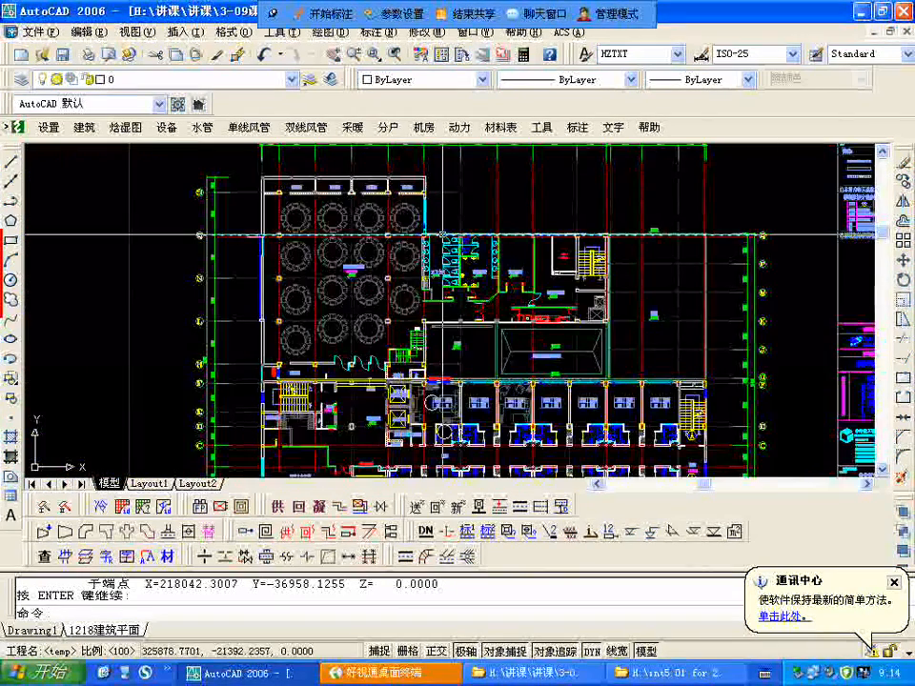
scroll(348, 272, up, 4)
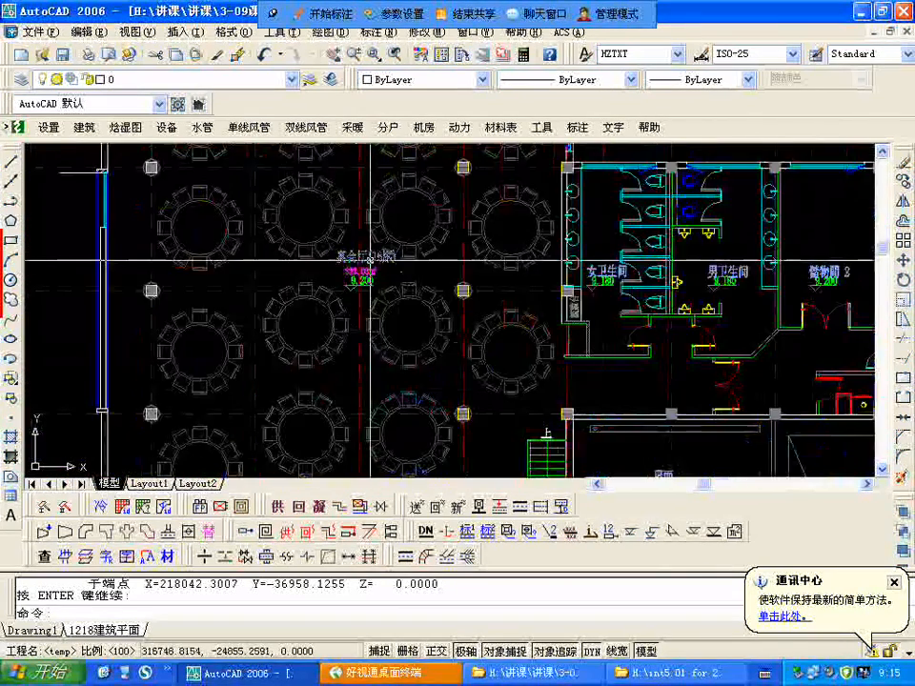
scroll(343, 274, up, 2)
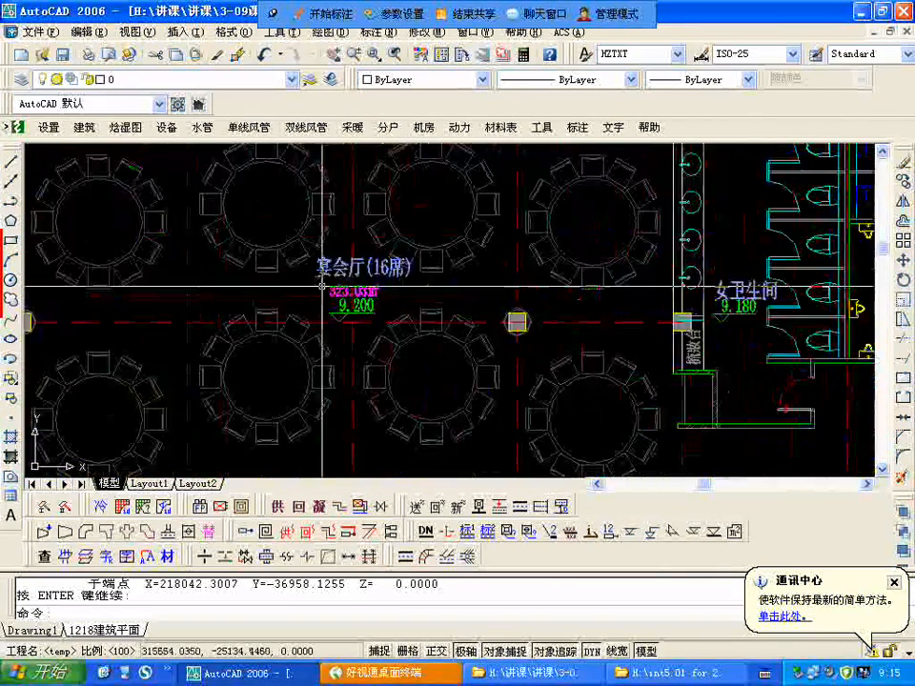
scroll(314, 262, down, 3)
scroll(302, 253, down, 3)
scroll(422, 193, up, 6)
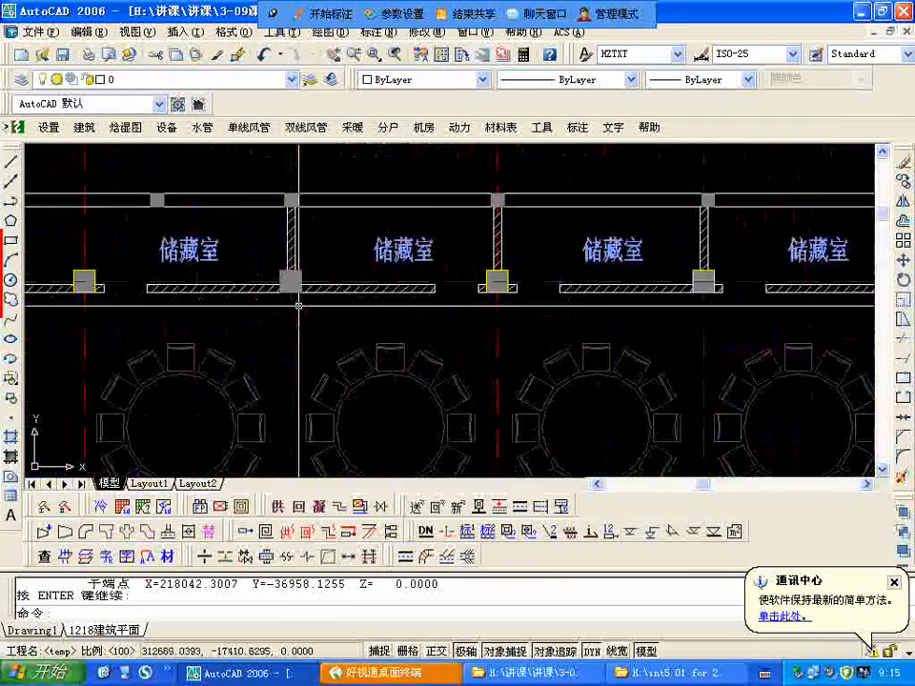
scroll(422, 194, down, 4)
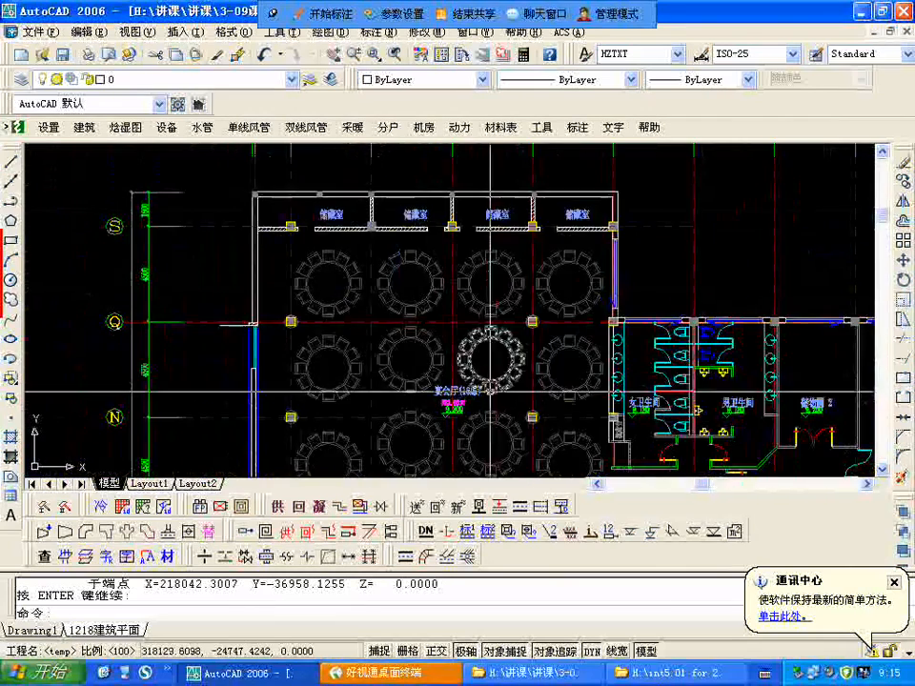
Step: Examine the toilets, 储物间 2, the food preparation room 传菜备餐间 and the new insulated metal roof beside the banquet hall
scroll(396, 300, up, 2)
scroll(396, 299, down, 3)
scroll(327, 233, up, 5)
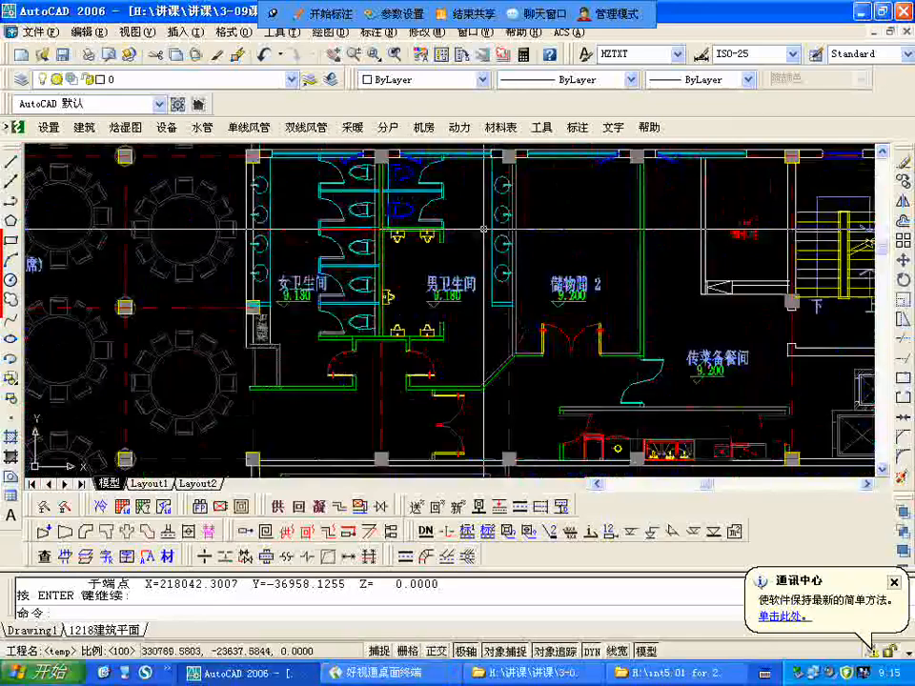
scroll(468, 239, down, 1)
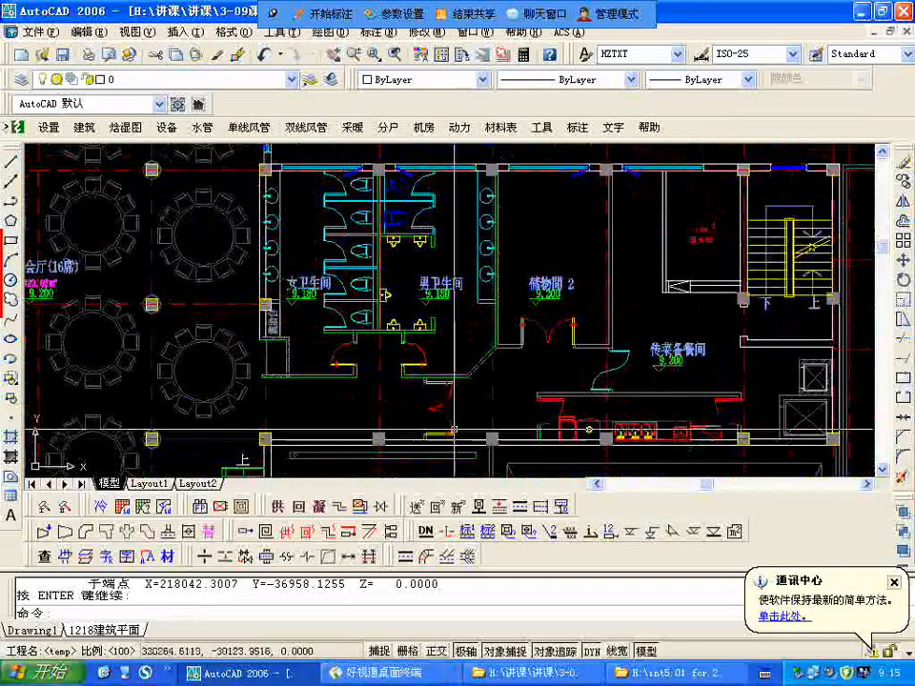
scroll(482, 282, down, 2)
middle_drag(504, 383, 551, 302)
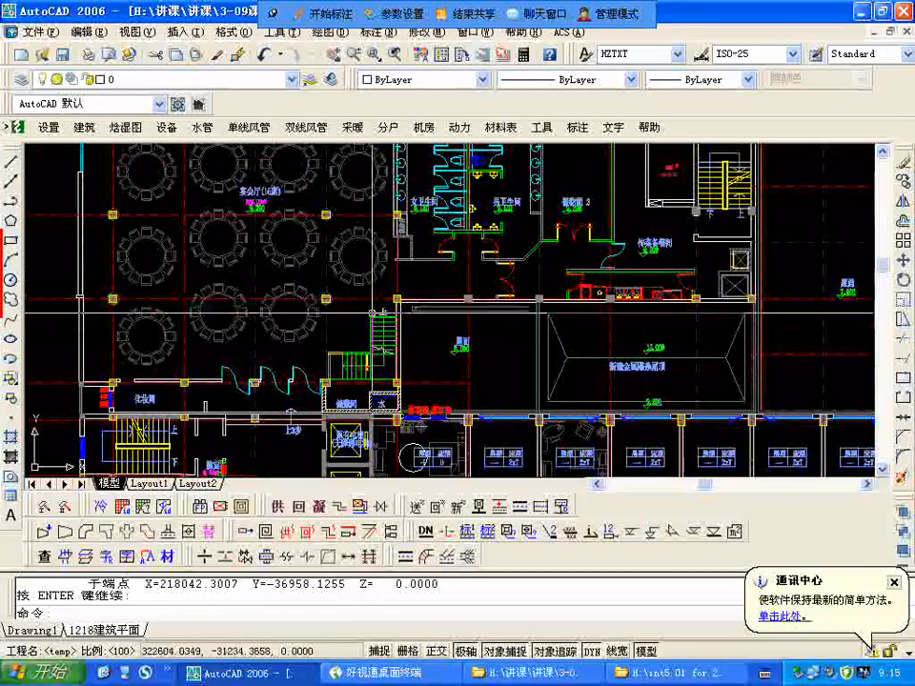
scroll(462, 365, up, 3)
scroll(456, 354, down, 1)
scroll(770, 360, up, 2)
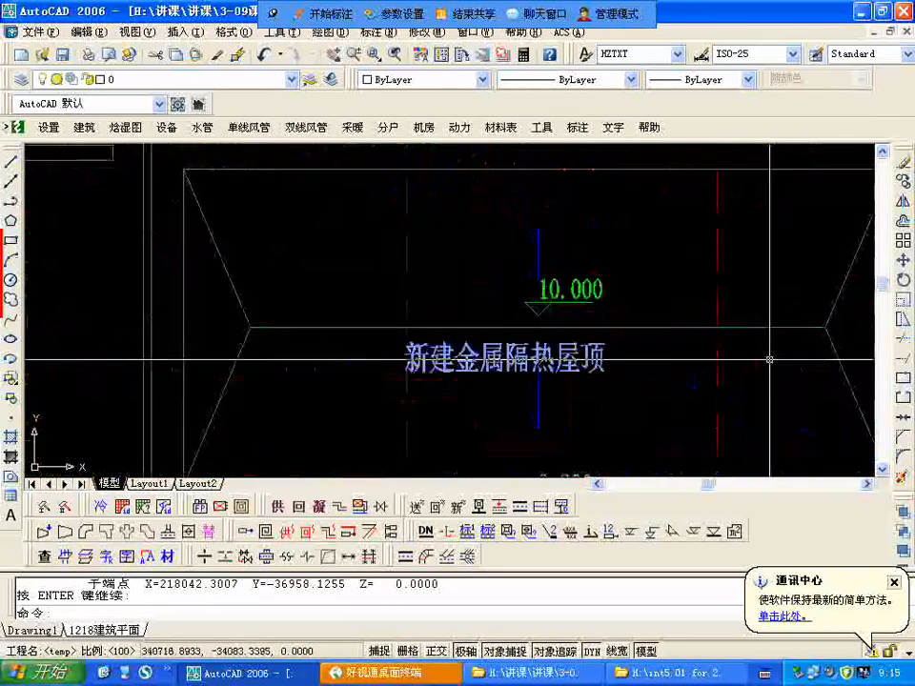
scroll(754, 336, down, 3)
Step: Examine the elevator lobby 电梯大堂 with its anteroom and shafts, and how it relates to the banquet hall and guest rooms
scroll(420, 419, up, 6)
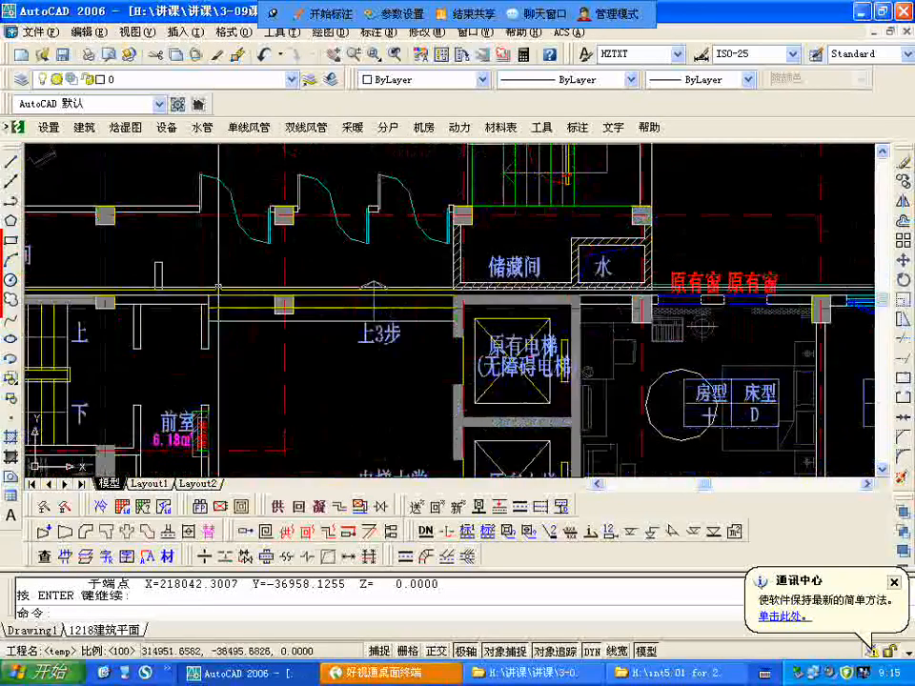
scroll(369, 299, down, 5)
scroll(384, 363, up, 3)
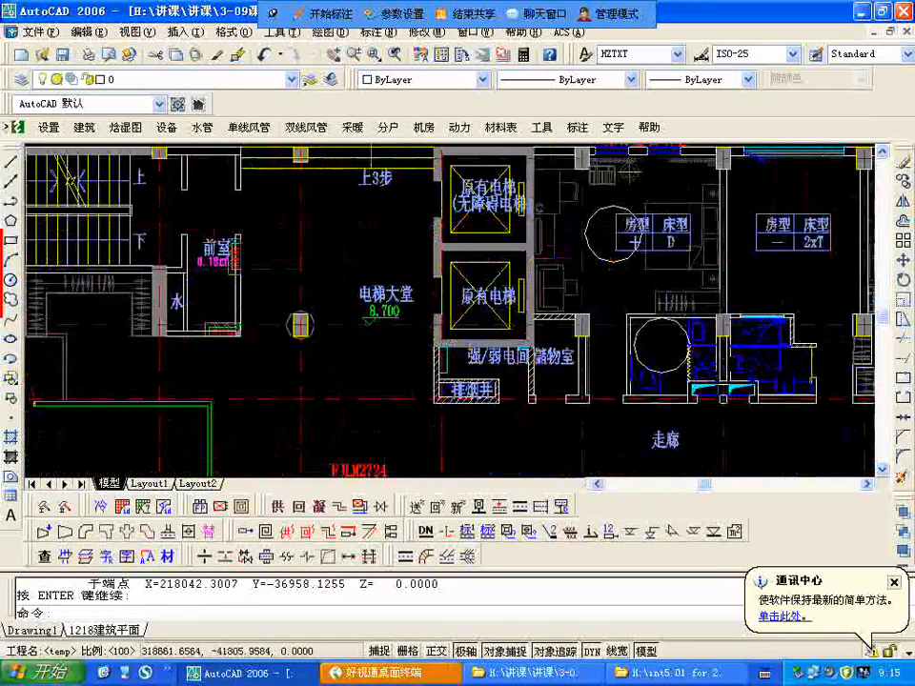
scroll(381, 343, down, 4)
scroll(381, 343, up, 1)
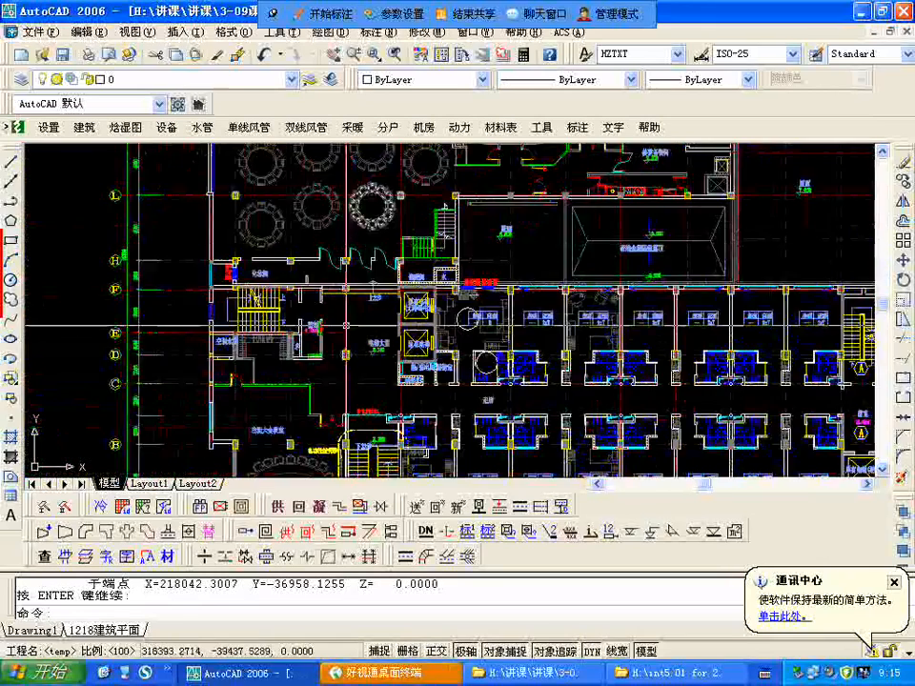
scroll(345, 267, down, 1)
scroll(341, 265, down, 4)
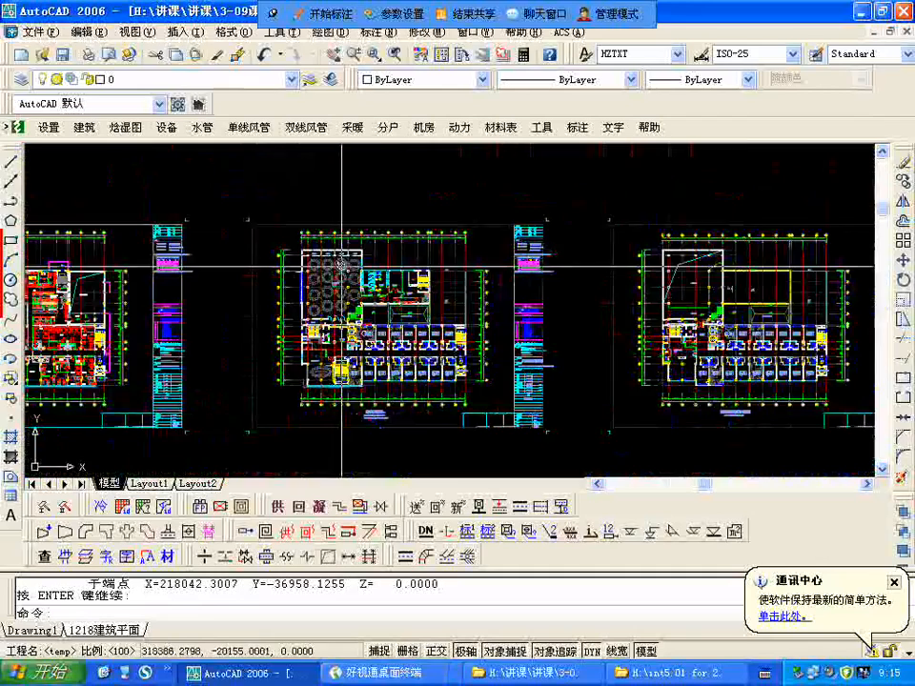
scroll(342, 265, up, 3)
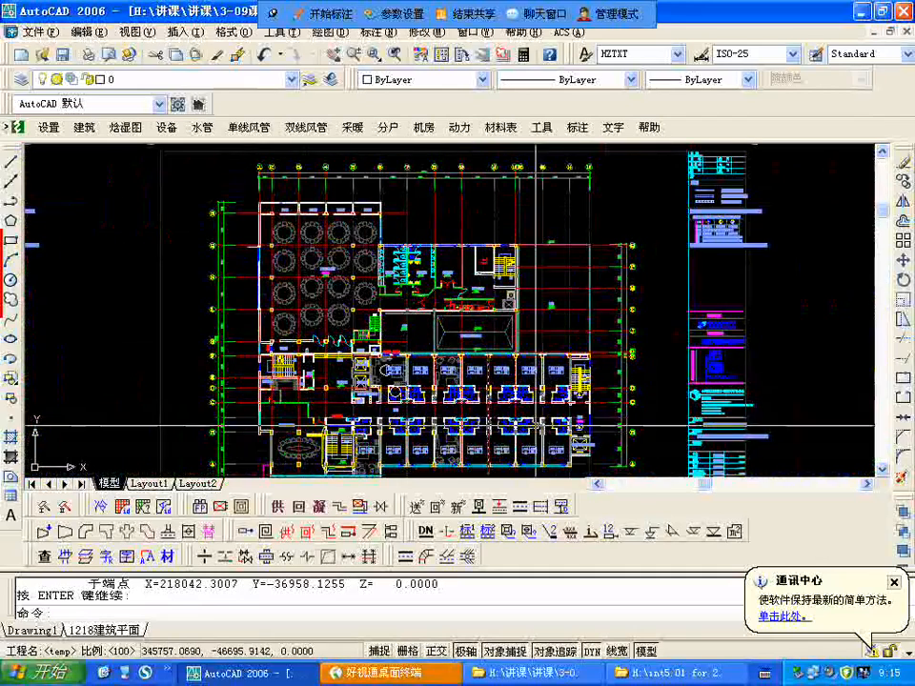
middle_drag(464, 403, 506, 333)
scroll(401, 277, up, 2)
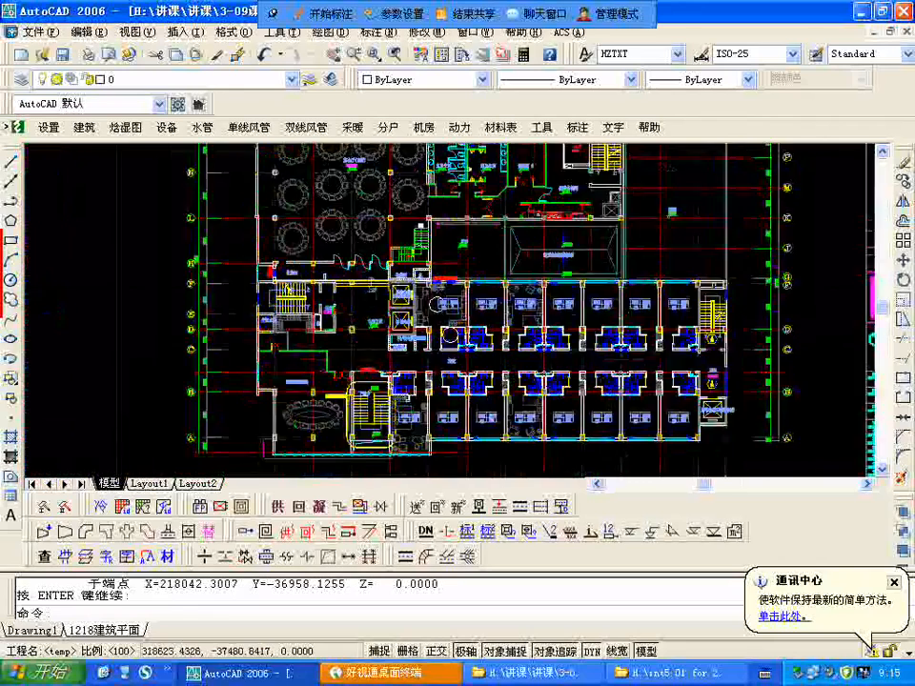
scroll(410, 310, up, 3)
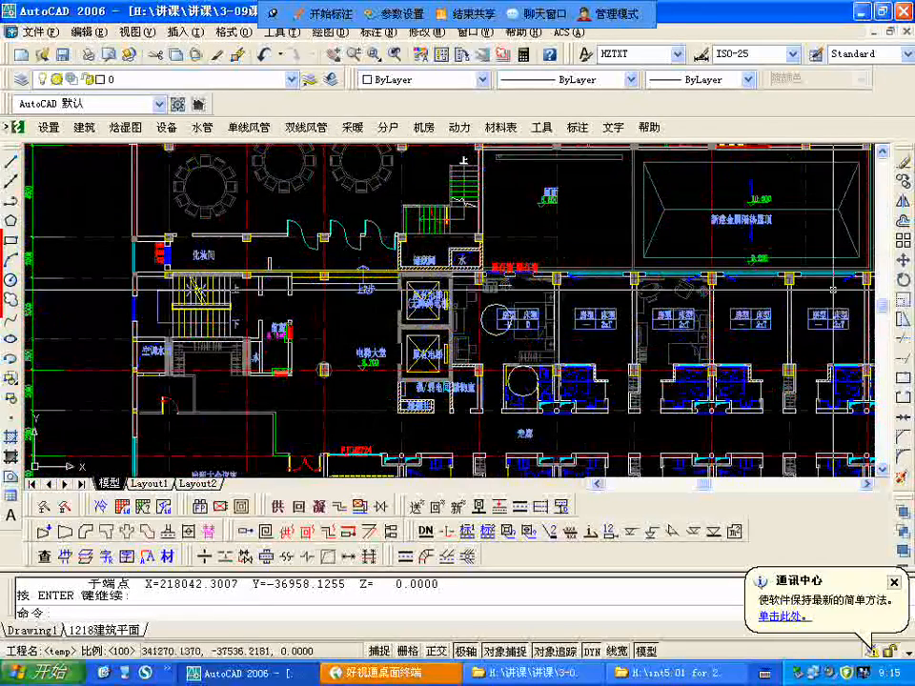
scroll(381, 233, down, 4)
scroll(310, 270, up, 3)
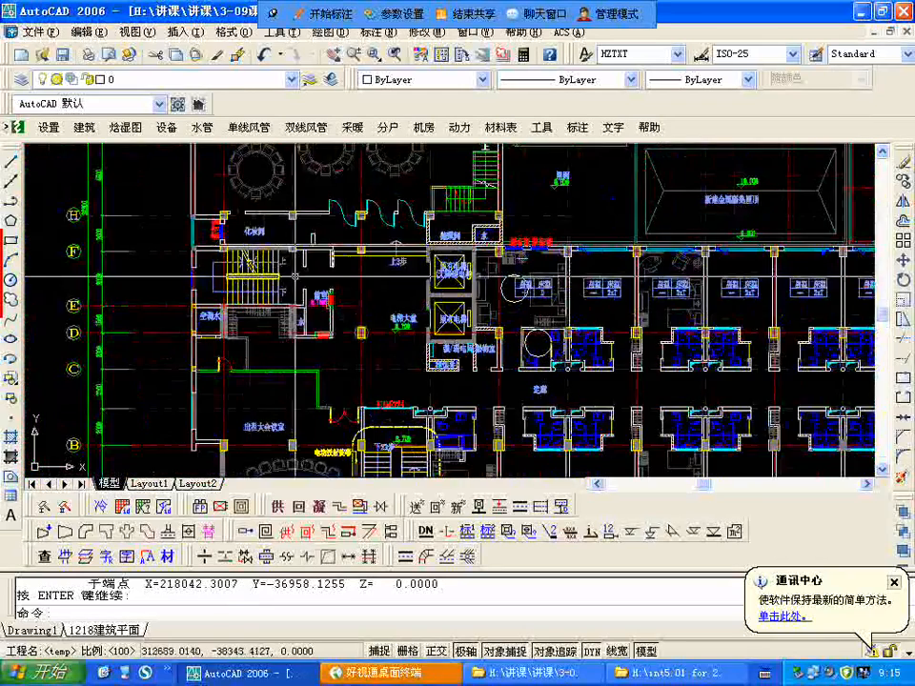
Step: Examine the rental conference room 出租大会议室 and the adjoining staircase on the banquet hall floor
scroll(297, 242, up, 3)
scroll(297, 286, down, 3)
scroll(298, 382, up, 4)
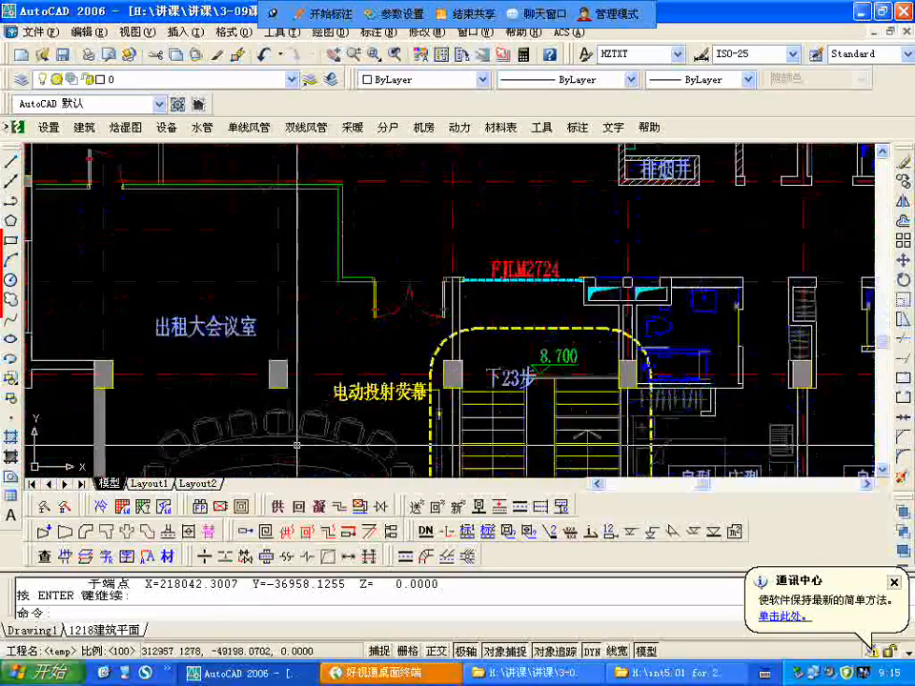
scroll(257, 286, down, 5)
scroll(231, 233, up, 4)
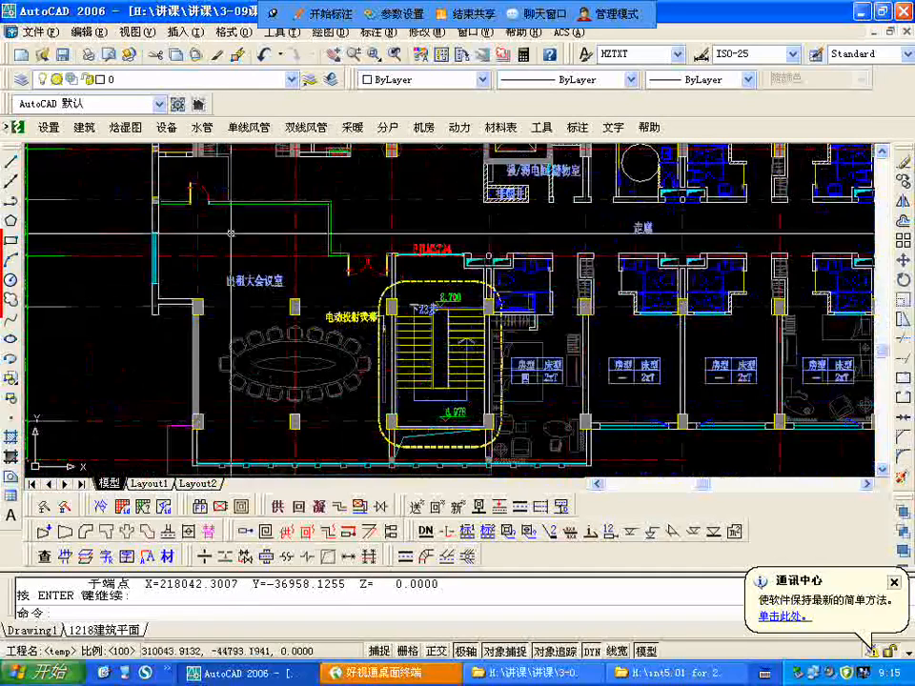
scroll(343, 334, up, 3)
scroll(352, 349, down, 1)
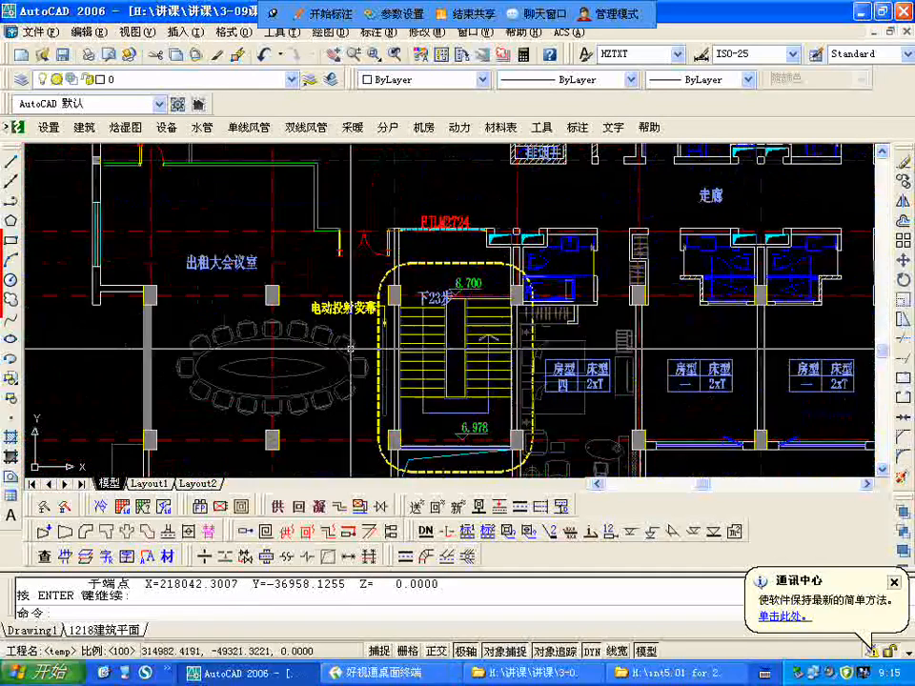
scroll(250, 440, down, 2)
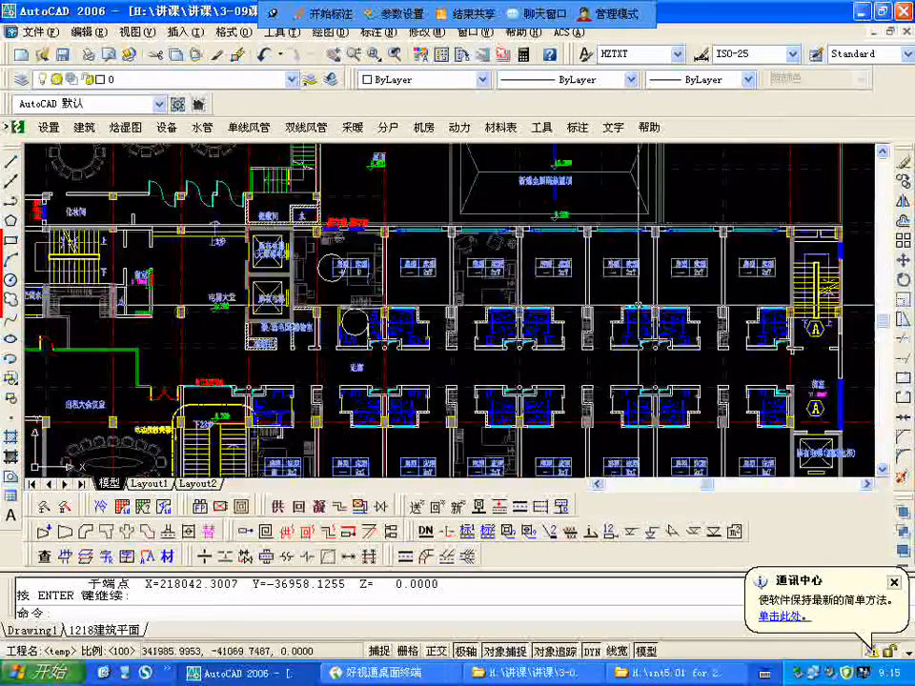
Step: Examine the guest rooms, their bathrooms and shafts, and the corridor 走廊 up to the 11.50 m² anteroom by the end staircase
scroll(273, 238, up, 3)
scroll(273, 238, down, 2)
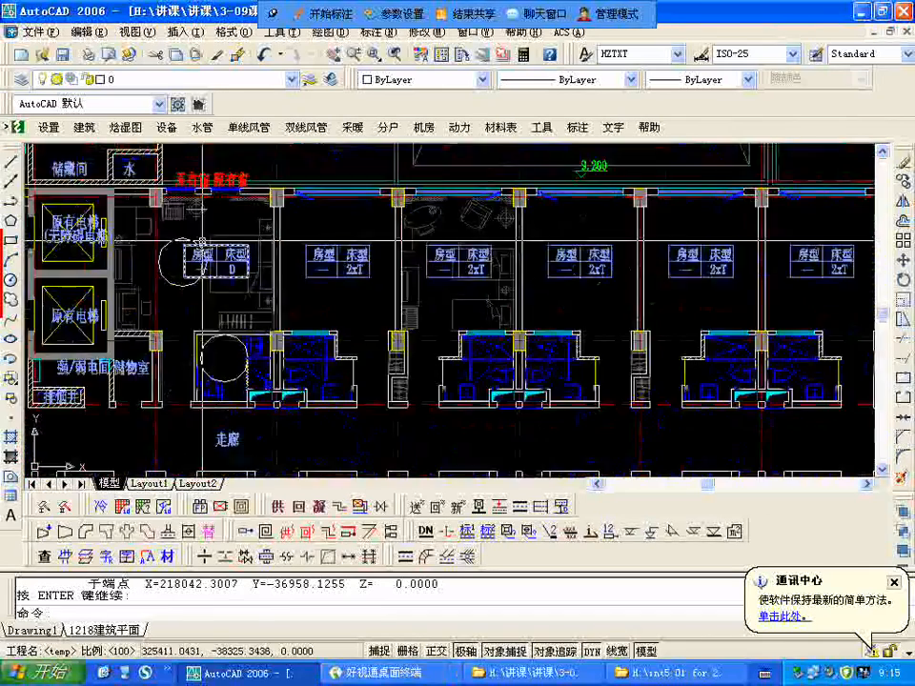
scroll(222, 220, up, 3)
scroll(222, 220, down, 4)
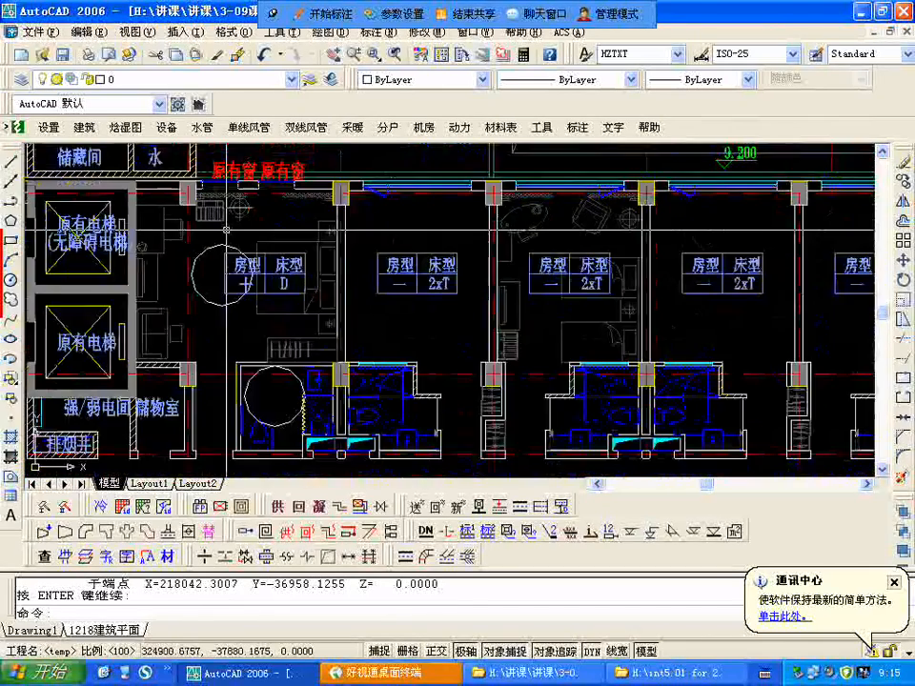
scroll(541, 338, up, 2)
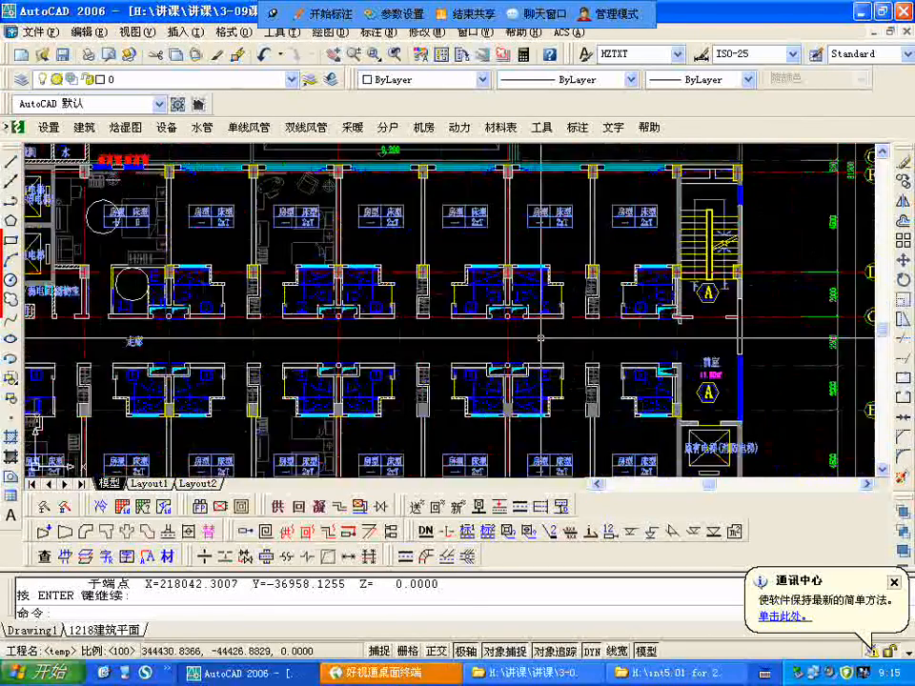
scroll(541, 338, up, 4)
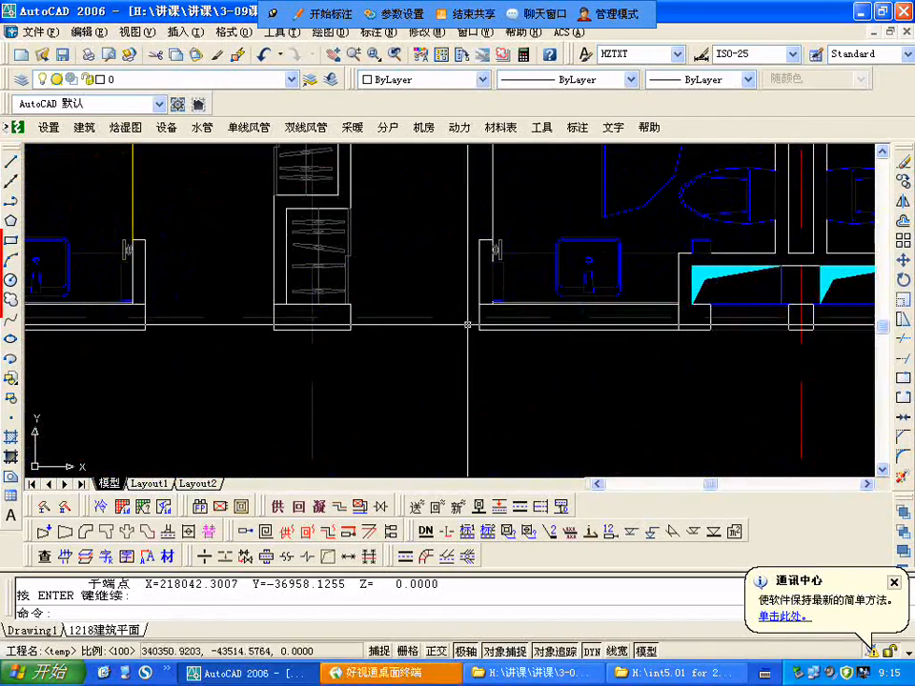
scroll(404, 320, down, 4)
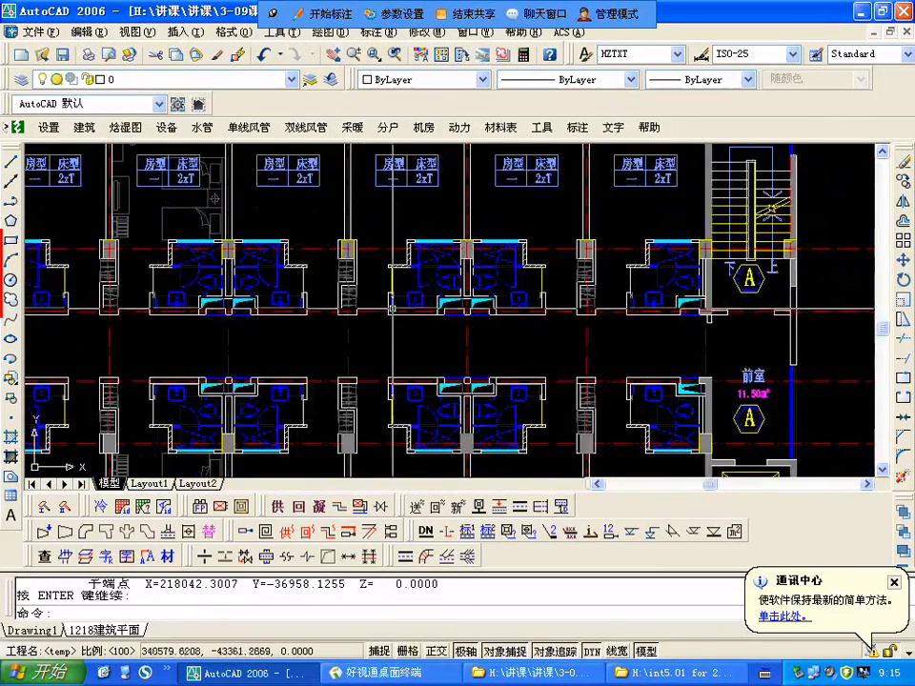
scroll(404, 319, up, 2)
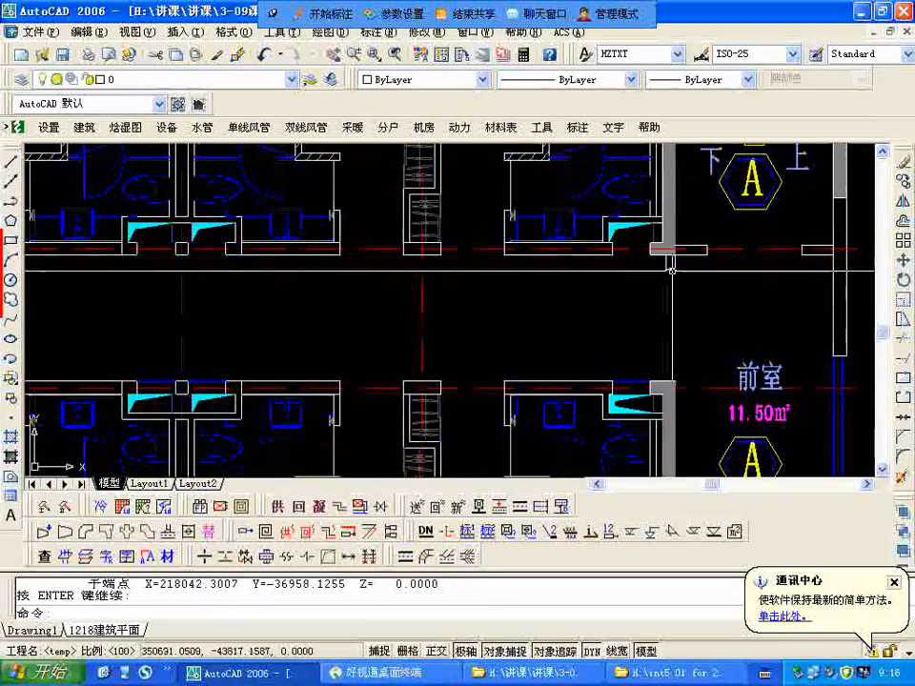
scroll(395, 318, down, 3)
scroll(395, 318, up, 3)
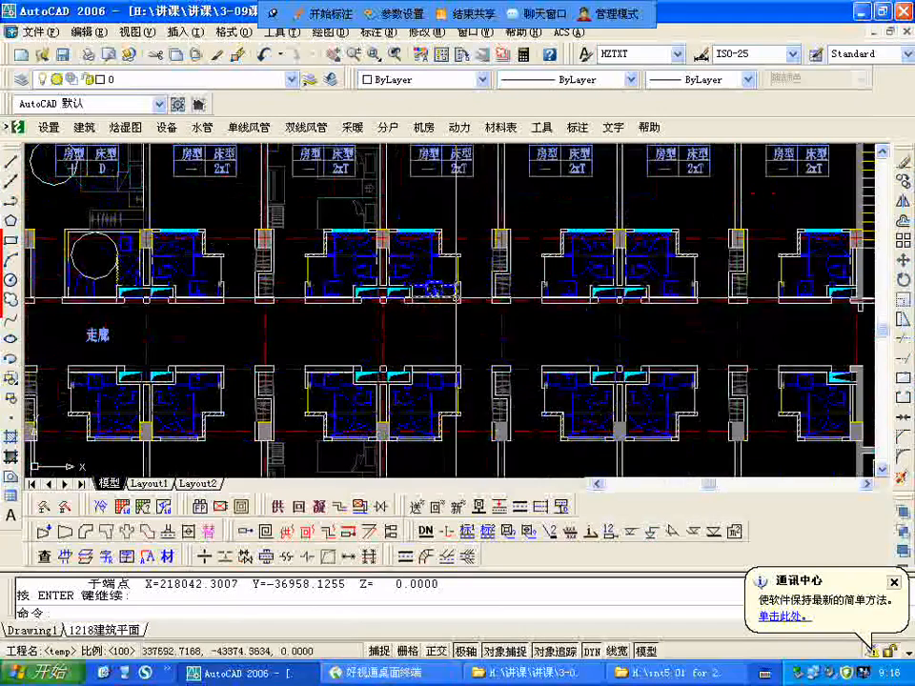
scroll(616, 297, up, 4)
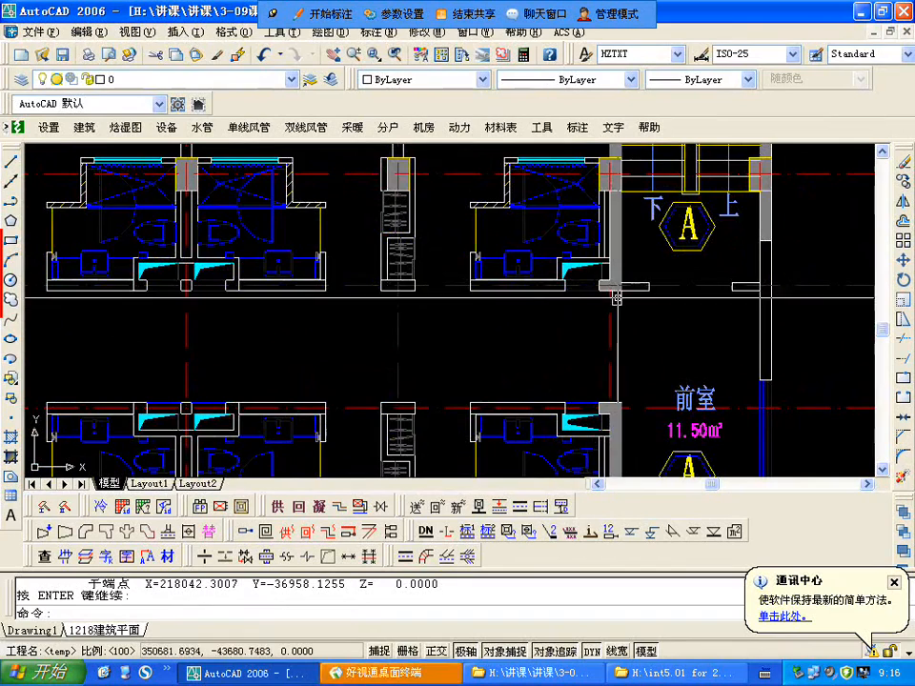
Step: Examine how the guest rooms, the corridor 走廊 and the end anteroom with its fire elevator fit into the banquet hall floor
scroll(611, 387, down, 2)
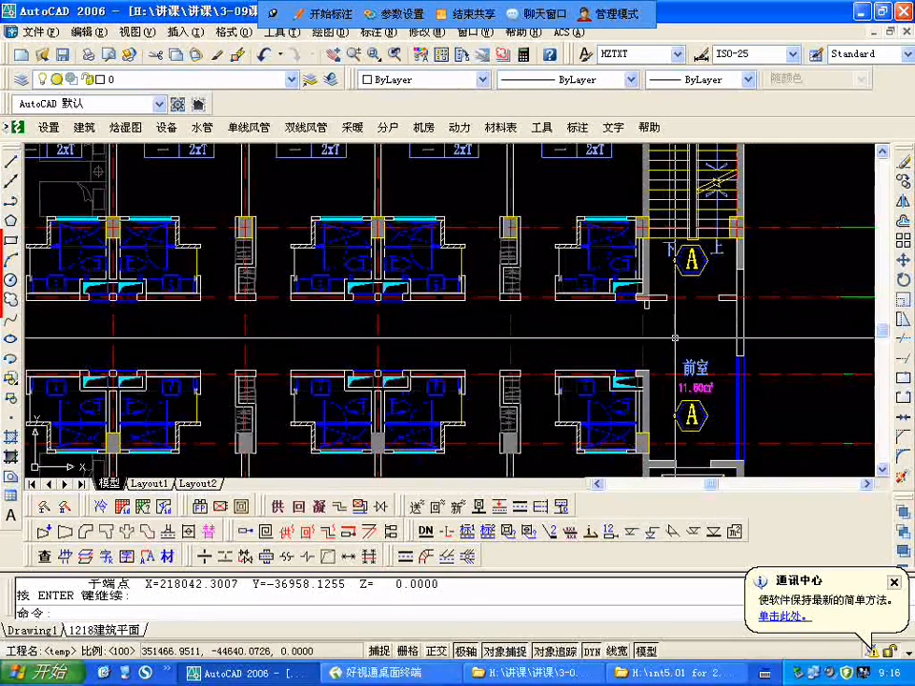
scroll(647, 304, down, 1)
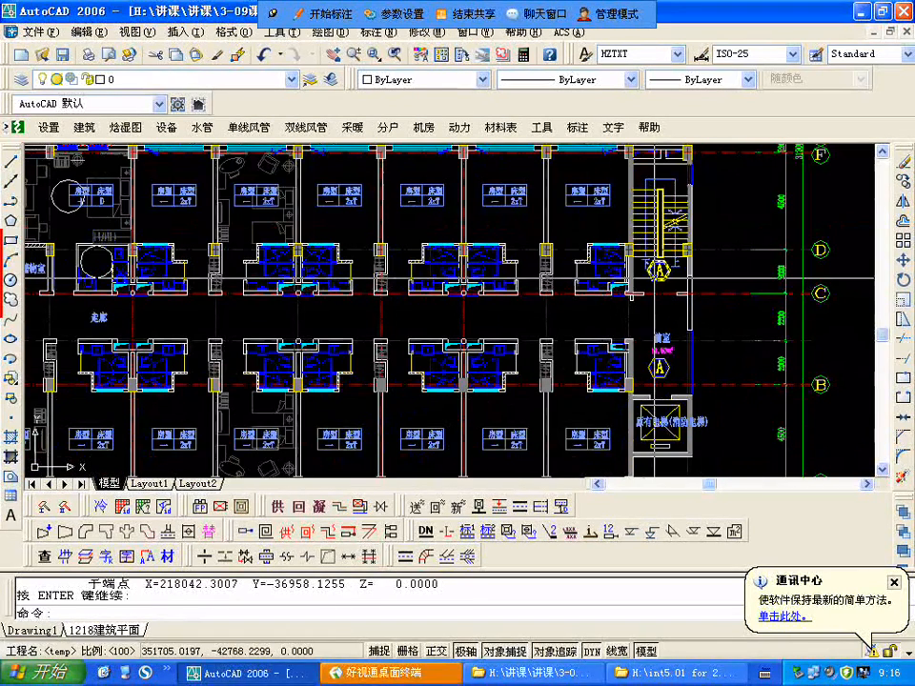
scroll(658, 278, down, 1)
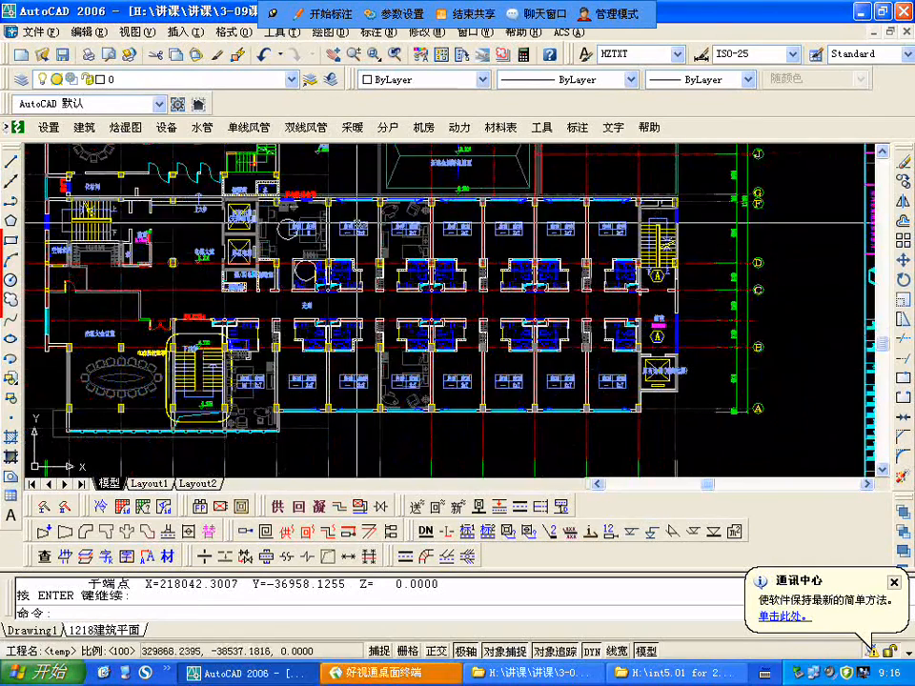
middle_drag(423, 286, 435, 297)
scroll(435, 297, down, 3)
Step: Examine the next floor's plan with its VIP 貴賓會所 and the adjoining 服务台 service counter
scroll(500, 317, up, 2)
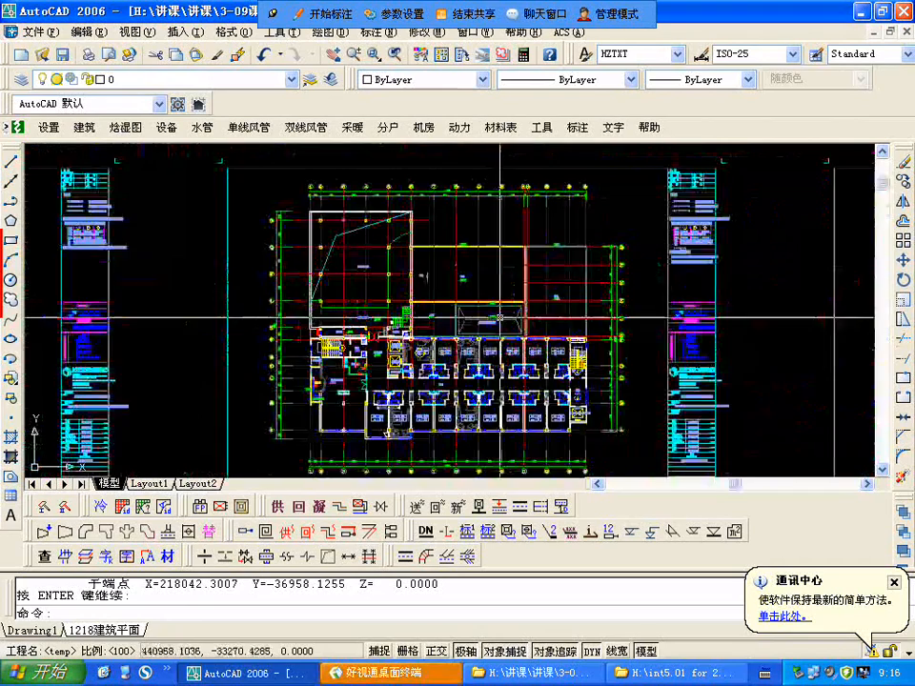
scroll(362, 327, up, 3)
scroll(533, 207, down, 2)
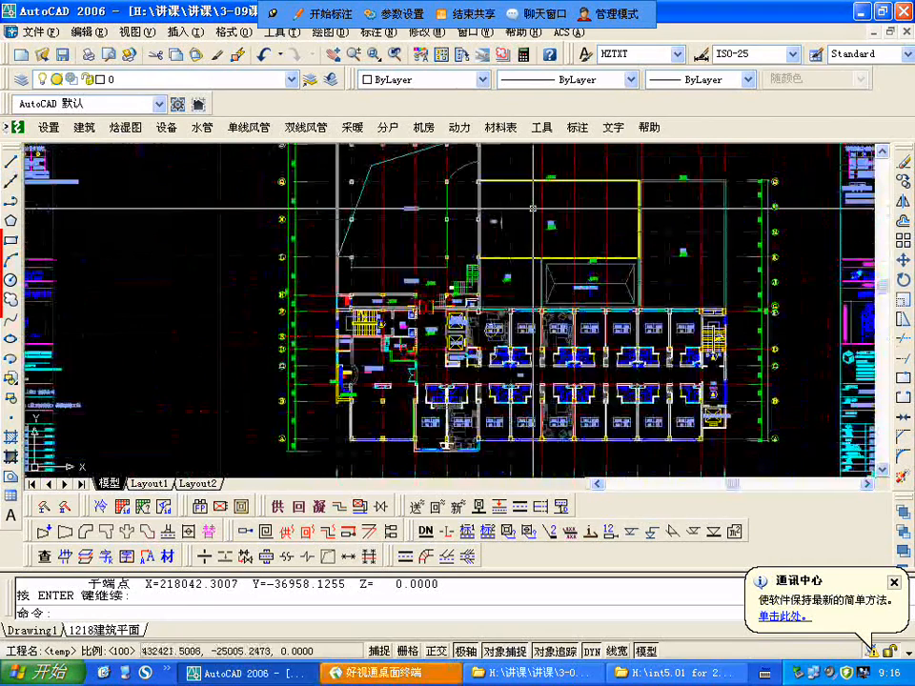
scroll(410, 305, up, 2)
scroll(345, 441, down, 2)
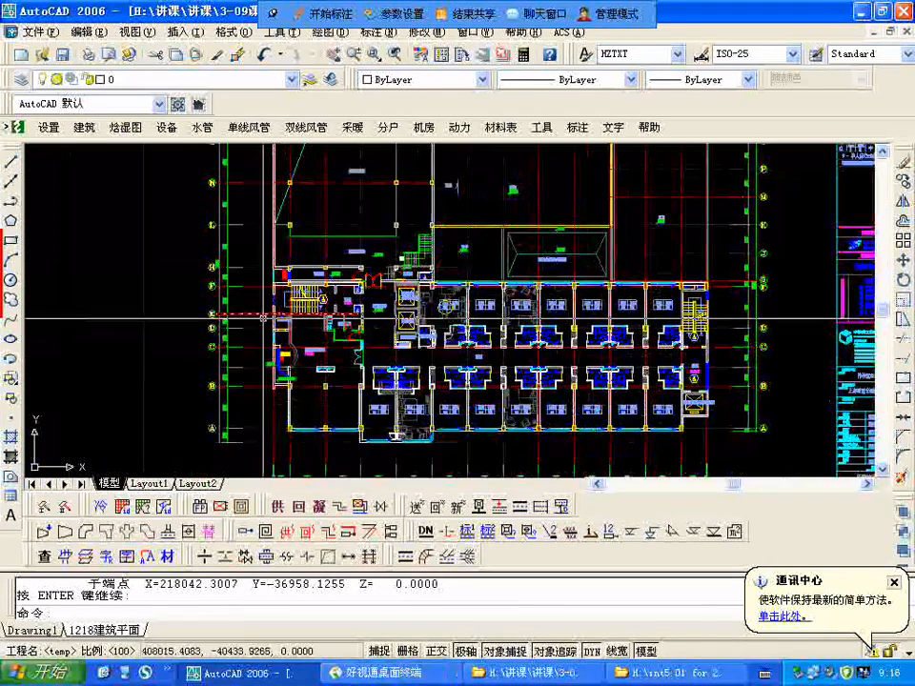
scroll(338, 369, up, 5)
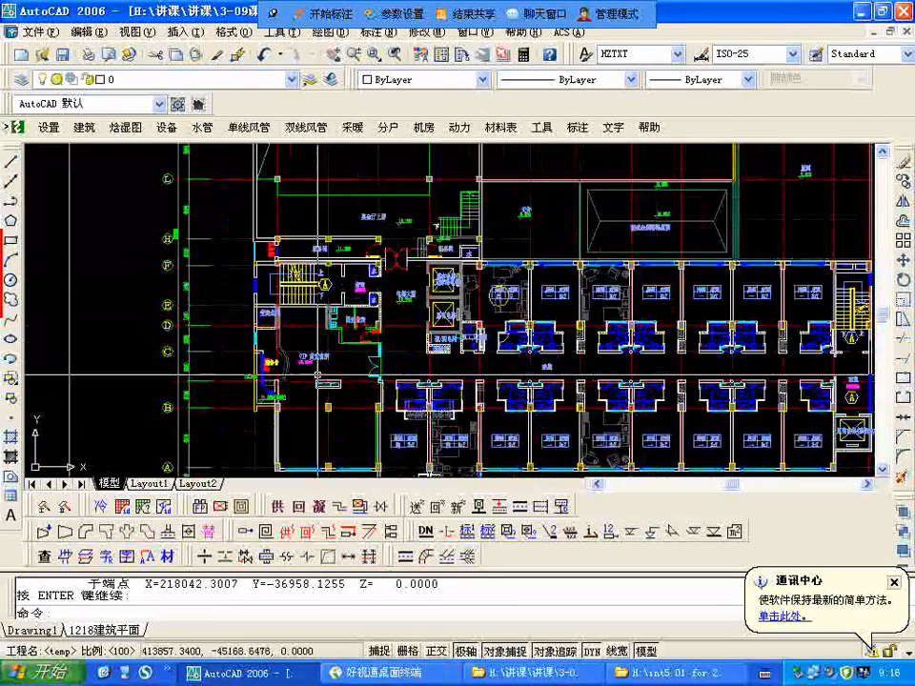
scroll(334, 367, down, 2)
scroll(264, 355, up, 2)
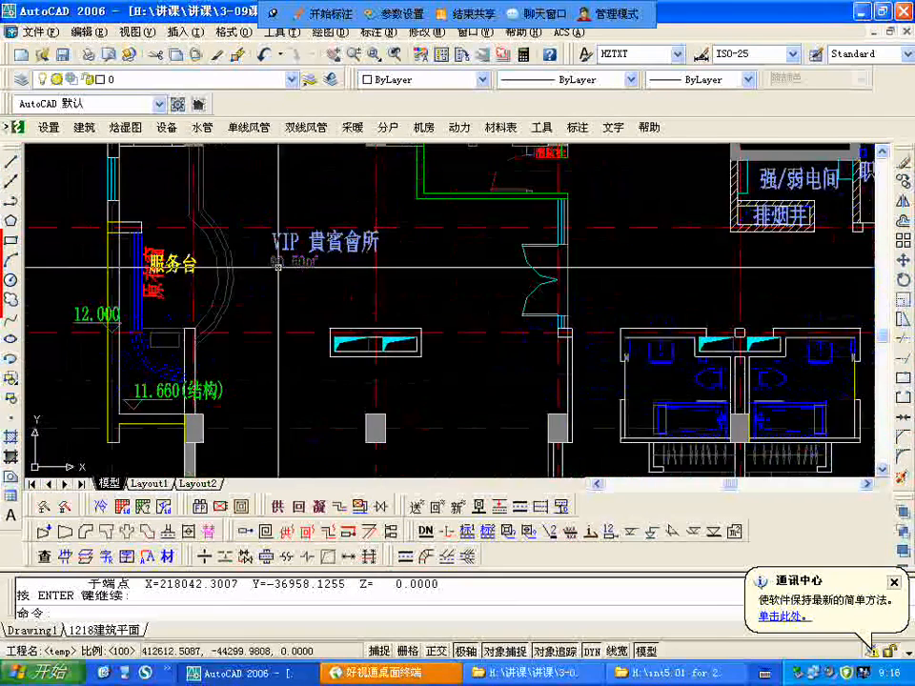
scroll(264, 356, down, 3)
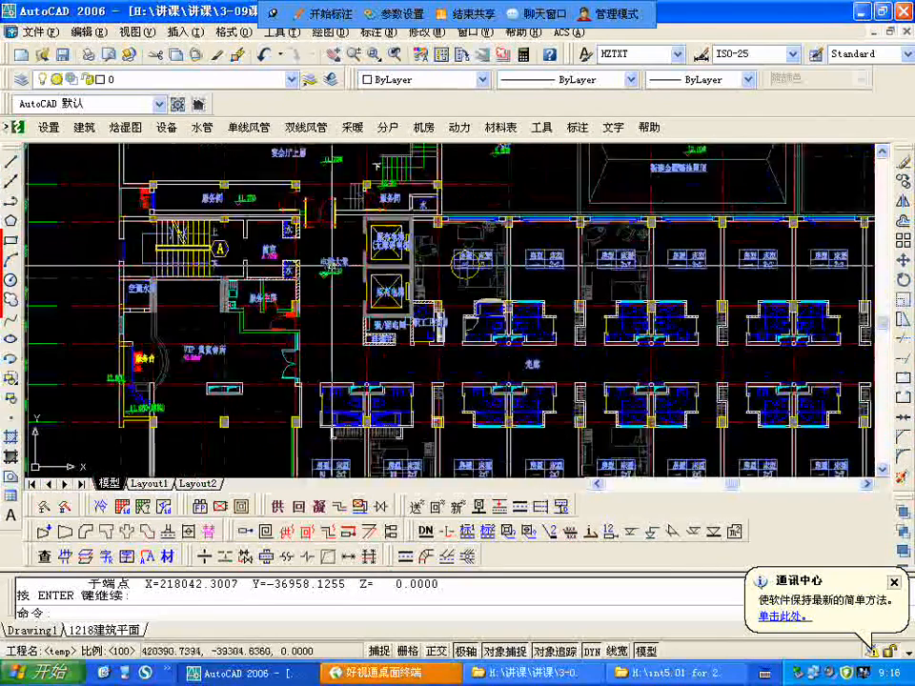
Step: Examine the elevator lobby 电梯大堂, service rooms, guest rooms and corridor on the VIP 貴賓會所 floor
scroll(267, 239, down, 3)
scroll(290, 262, up, 3)
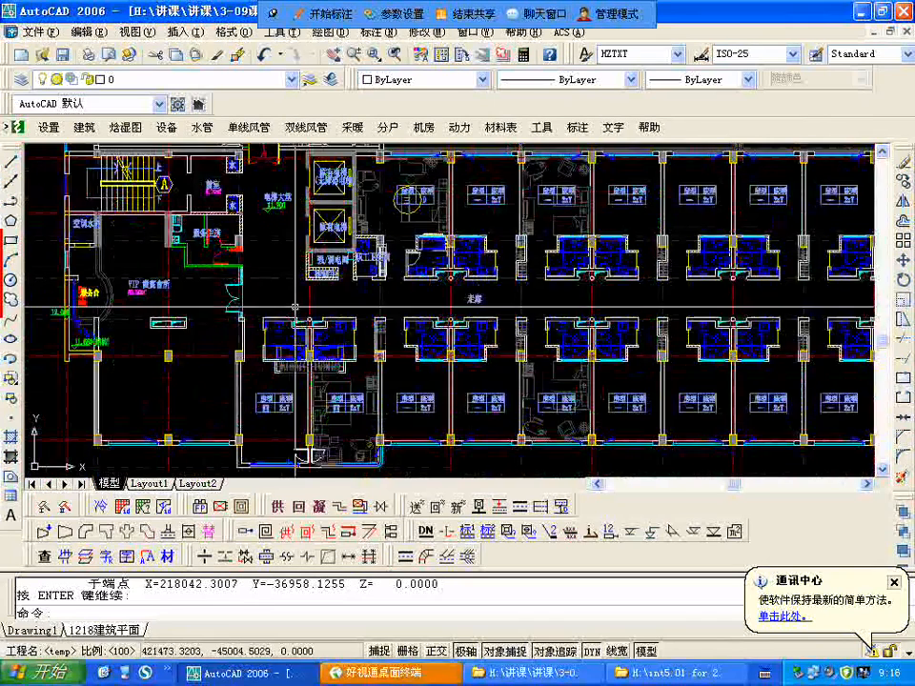
scroll(328, 319, down, 2)
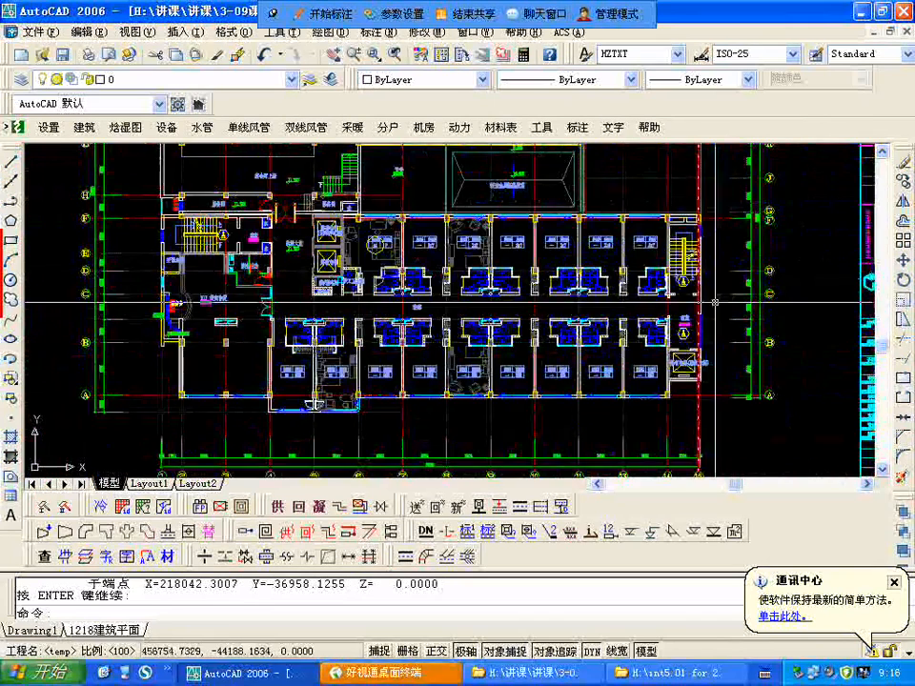
scroll(389, 235, up, 3)
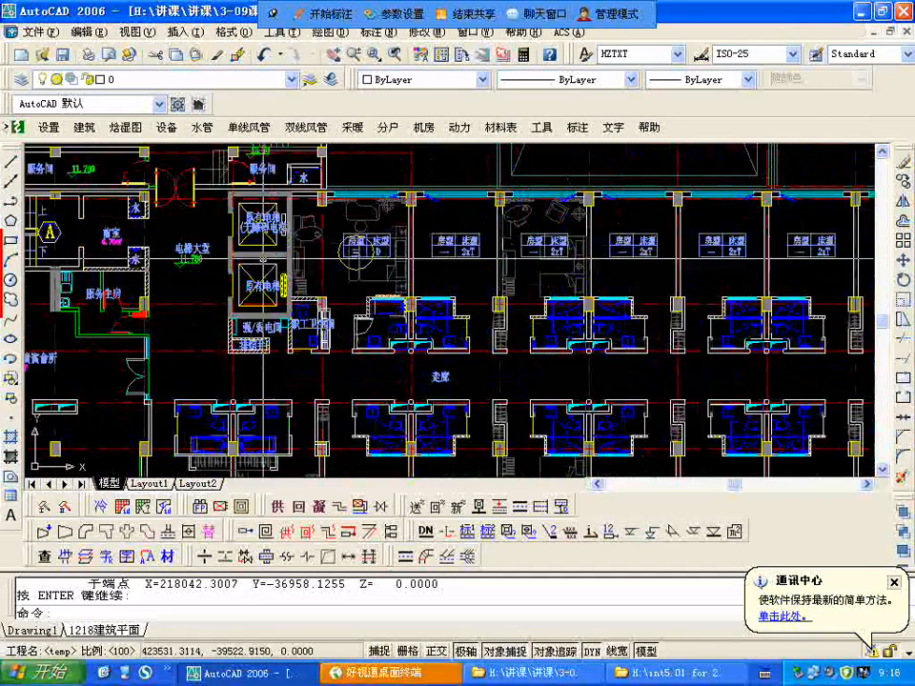
scroll(259, 231, up, 3)
scroll(261, 229, down, 3)
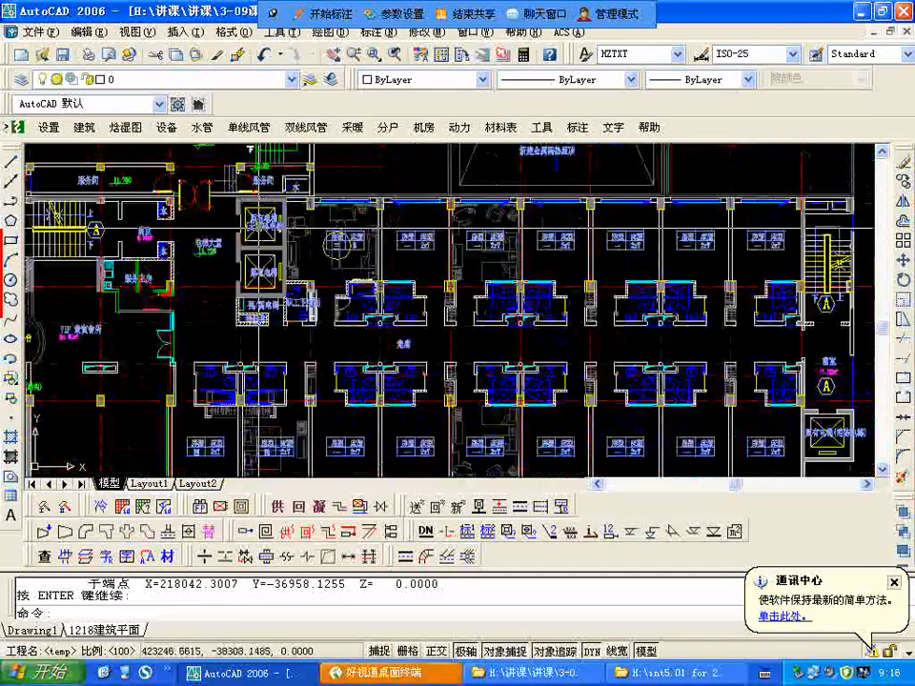
scroll(335, 246, down, 2)
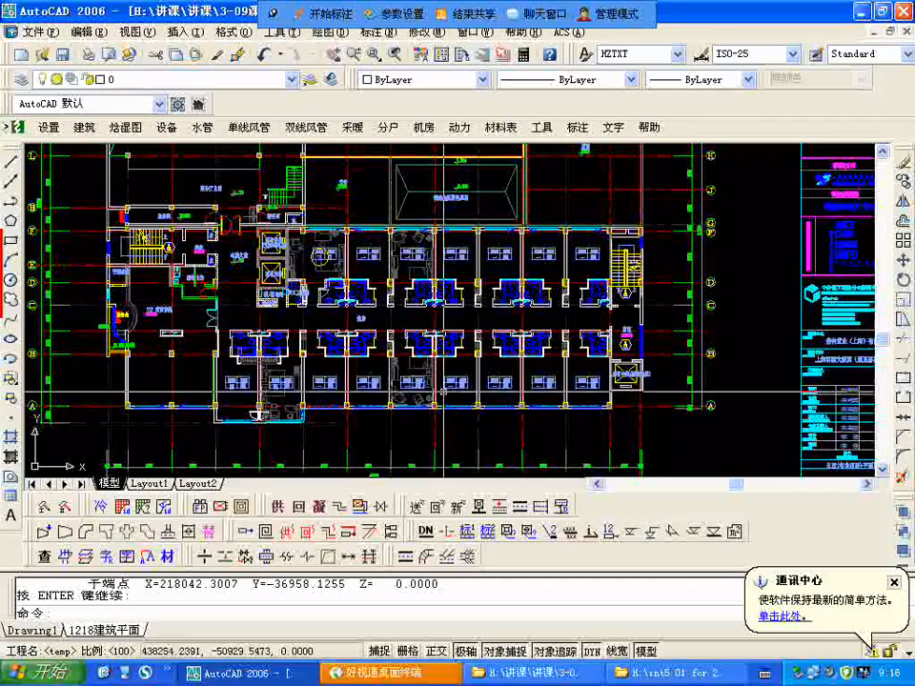
scroll(496, 305, down, 1)
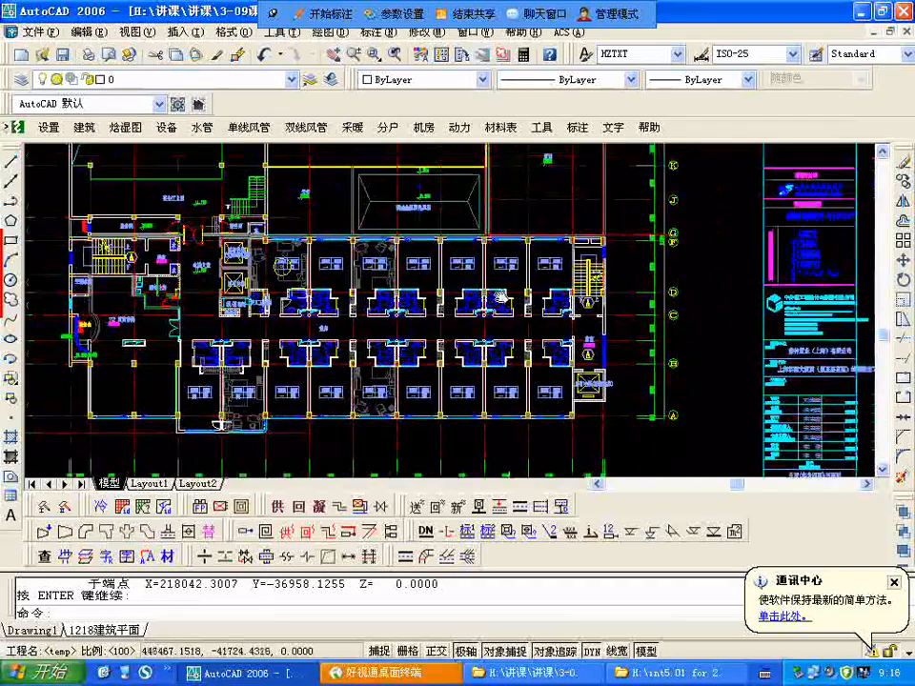
Step: Examine the 14.700 level guest room floor, including the elevator lobby, 储藏室, 服务生房 and the air-conditioning water shaft
scroll(362, 285, down, 4)
scroll(495, 314, up, 6)
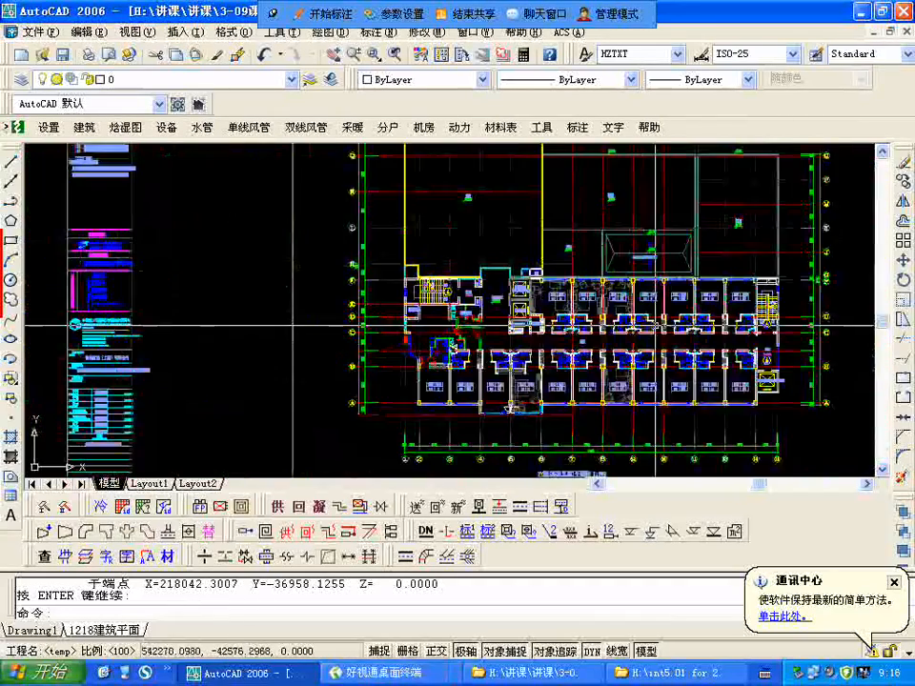
scroll(507, 307, down, 5)
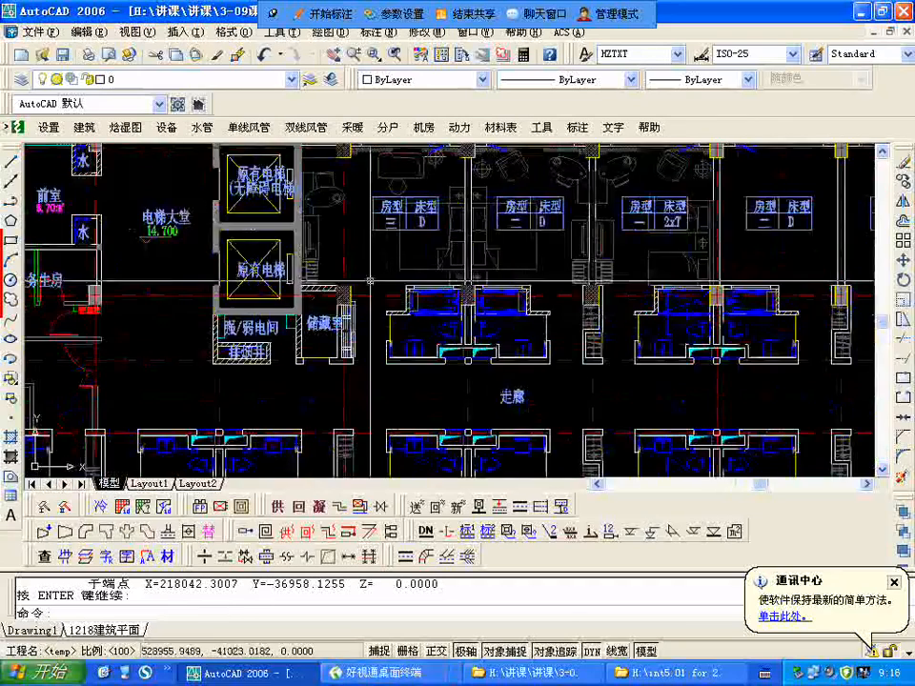
middle_drag(826, 307, 361, 317)
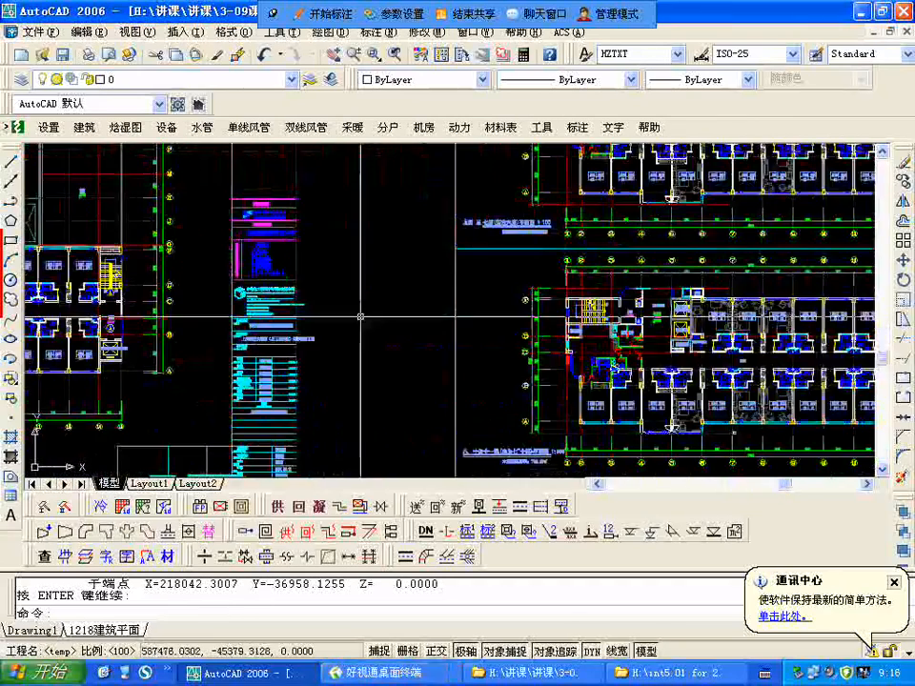
scroll(290, 373, down, 4)
scroll(492, 269, up, 6)
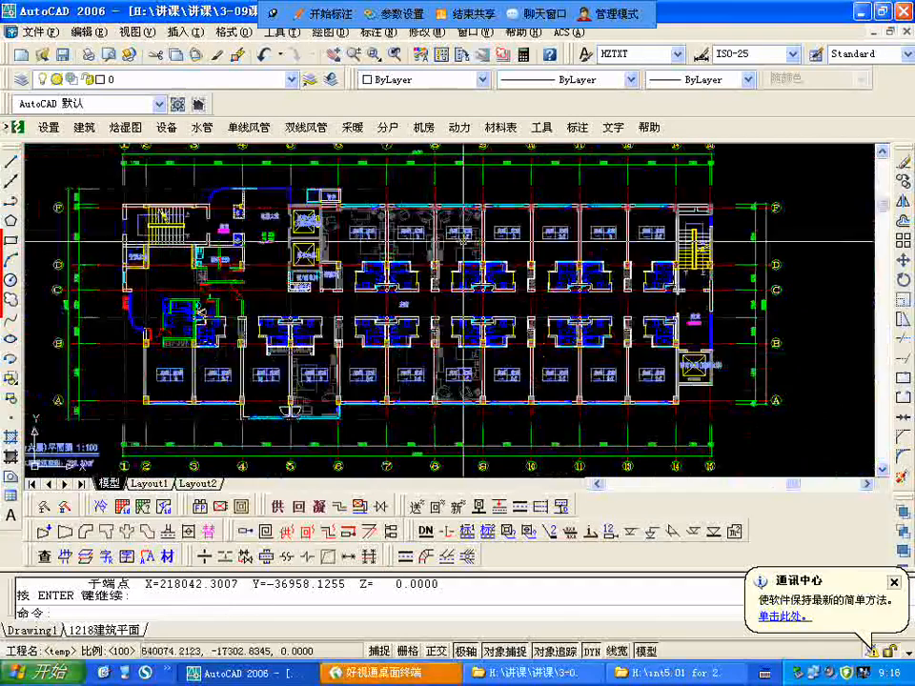
scroll(421, 315, down, 10)
scroll(315, 347, up, 4)
scroll(339, 337, up, 4)
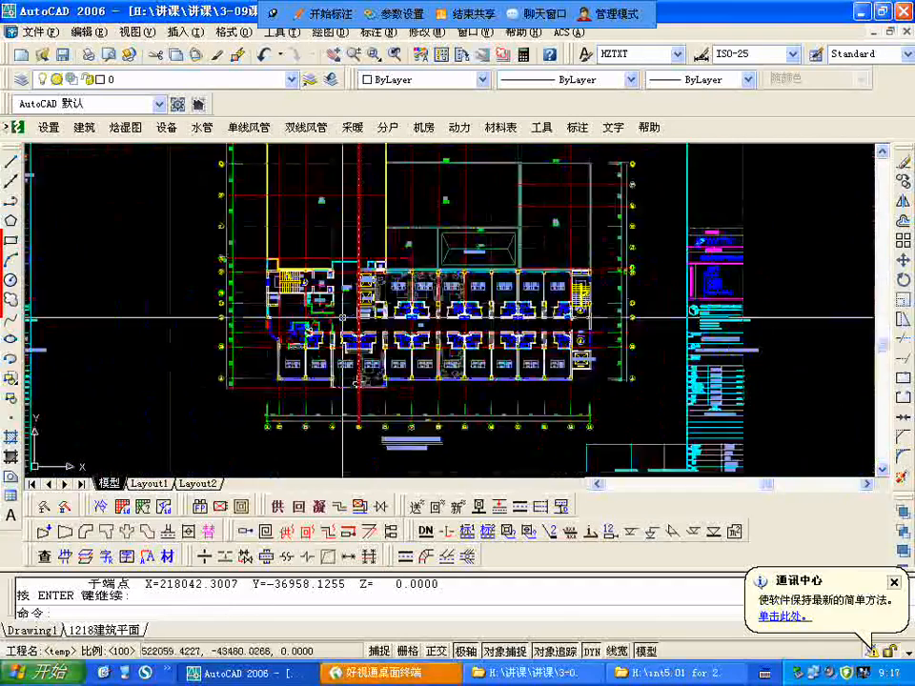
scroll(342, 316, up, 4)
scroll(248, 286, up, 2)
scroll(180, 266, down, 2)
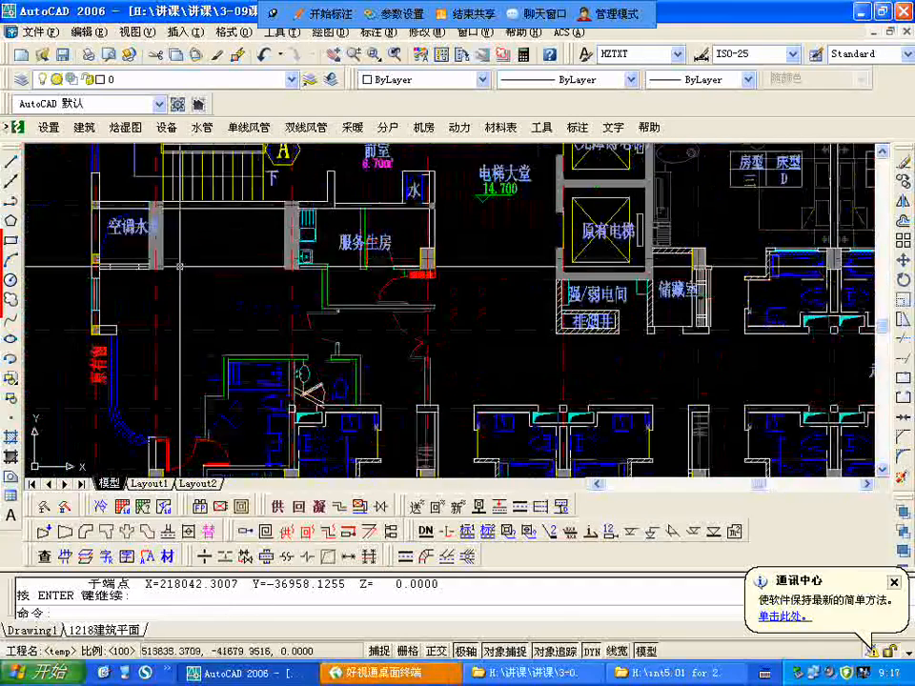
Step: Examine the typical guest room floor starting at level 17.700, including the 服务生房, the suite's bathrooms and the room types
scroll(180, 266, down, 6)
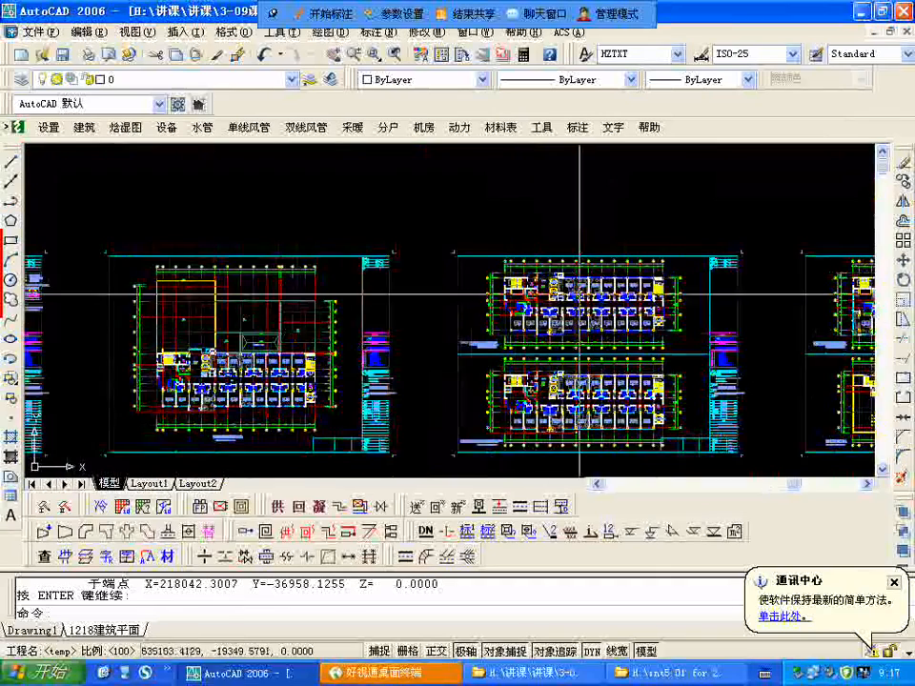
scroll(657, 284, up, 2)
scroll(290, 275, up, 8)
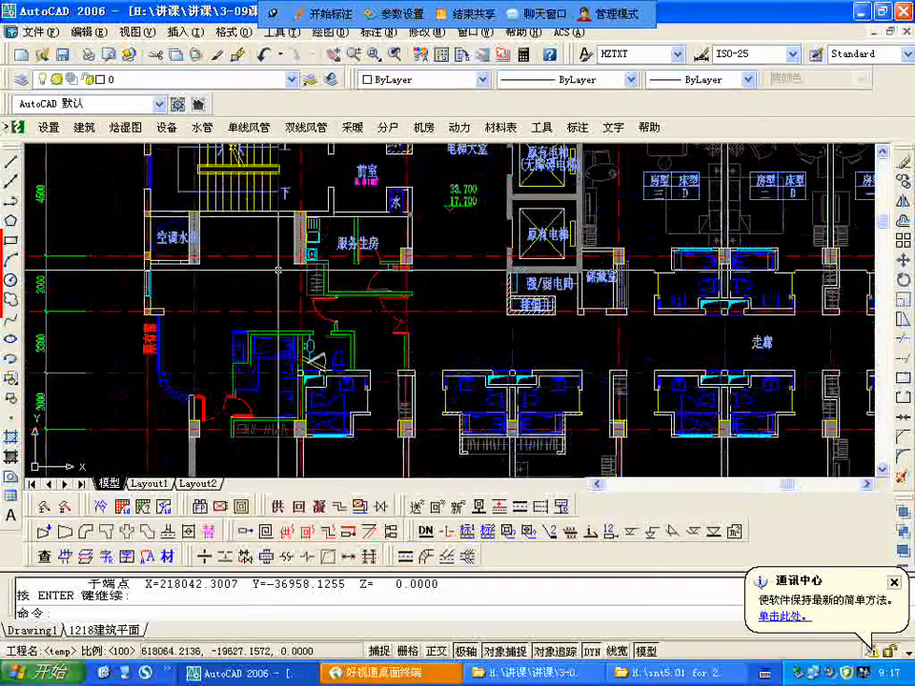
scroll(227, 345, up, 3)
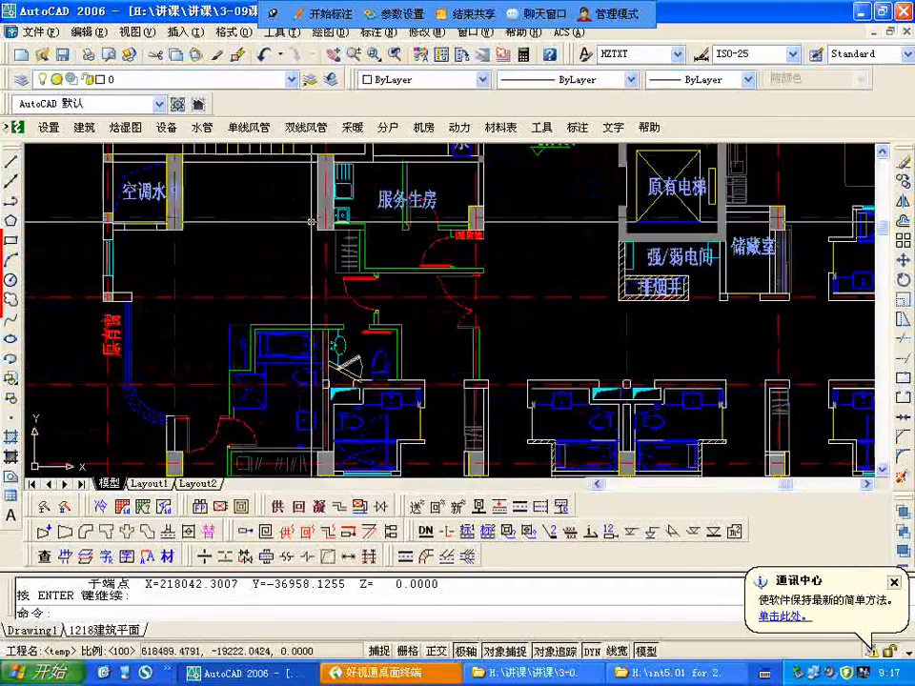
scroll(311, 220, down, 4)
scroll(296, 252, up, 3)
scroll(314, 239, up, 2)
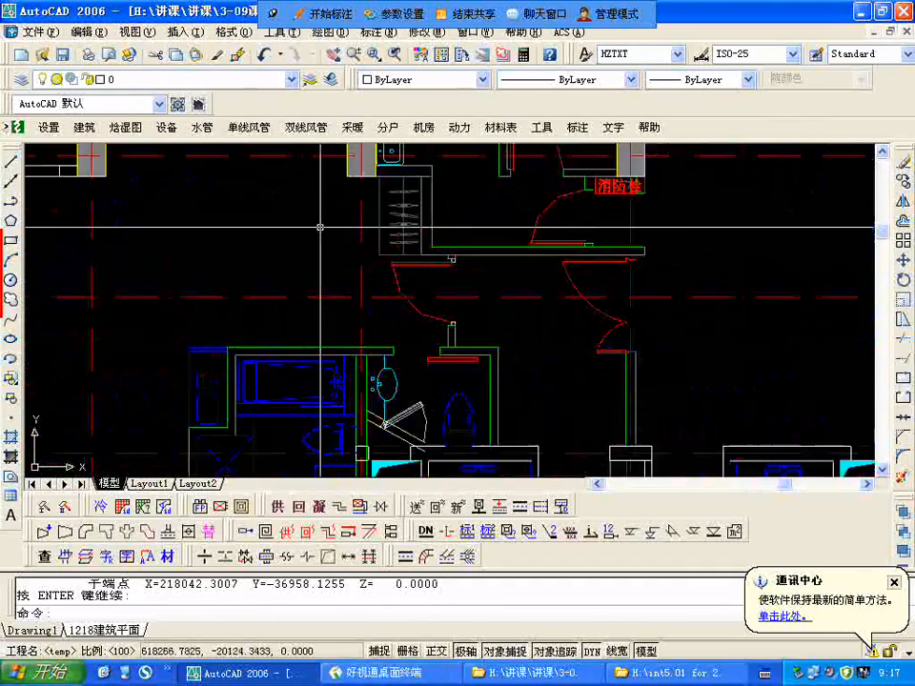
scroll(319, 243, down, 1)
scroll(255, 251, down, 2)
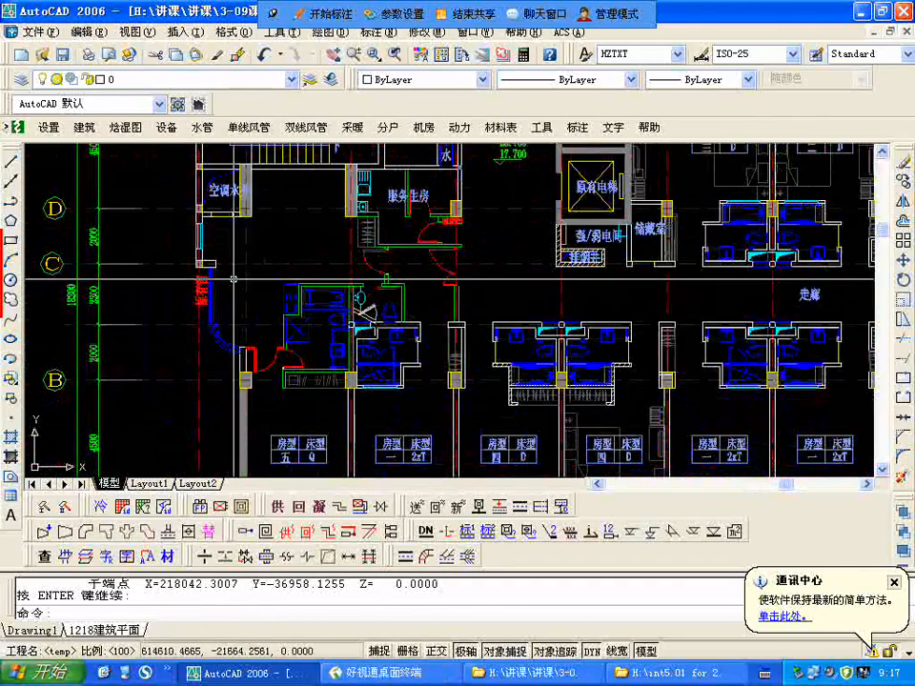
scroll(401, 282, down, 3)
scroll(608, 285, up, 2)
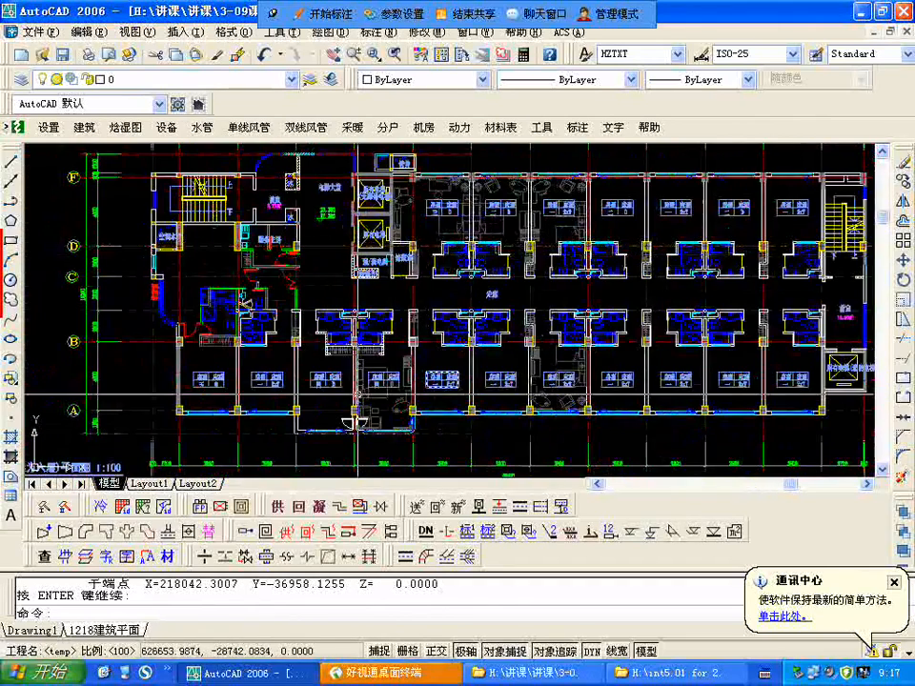
scroll(276, 365, down, 7)
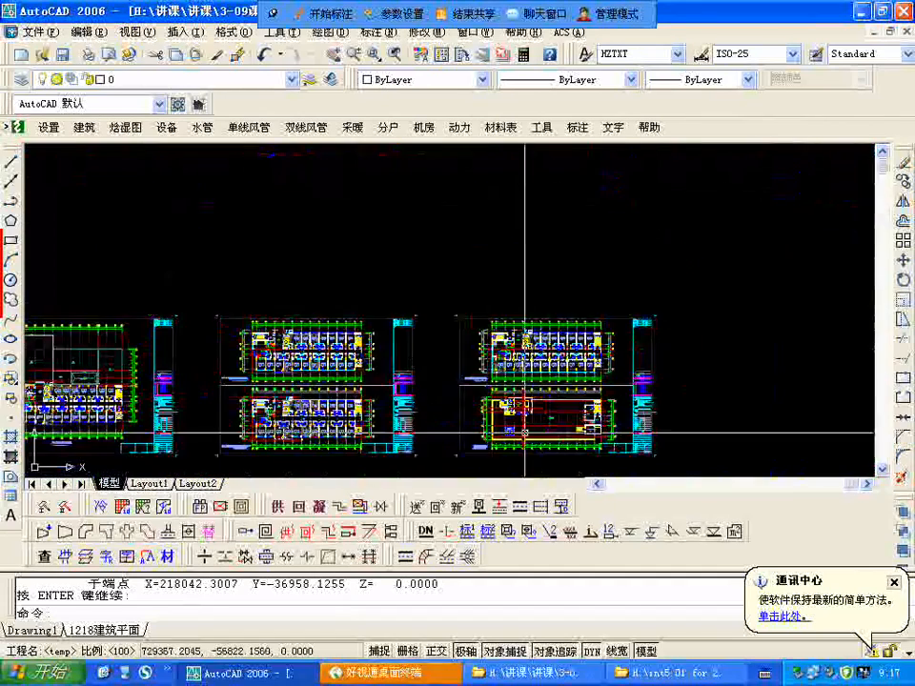
Step: Examine the guest room floor at level 33.300, including its suite, 服务生房, corridor and room types
scroll(525, 433, up, 5)
scroll(478, 169, up, 5)
scroll(418, 299, up, 2)
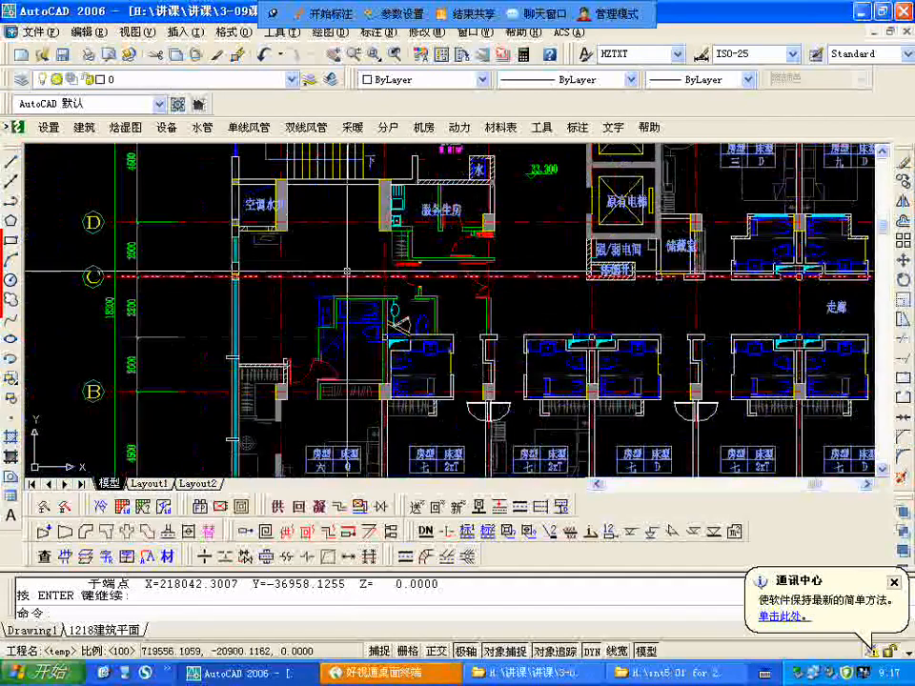
scroll(235, 359, down, 5)
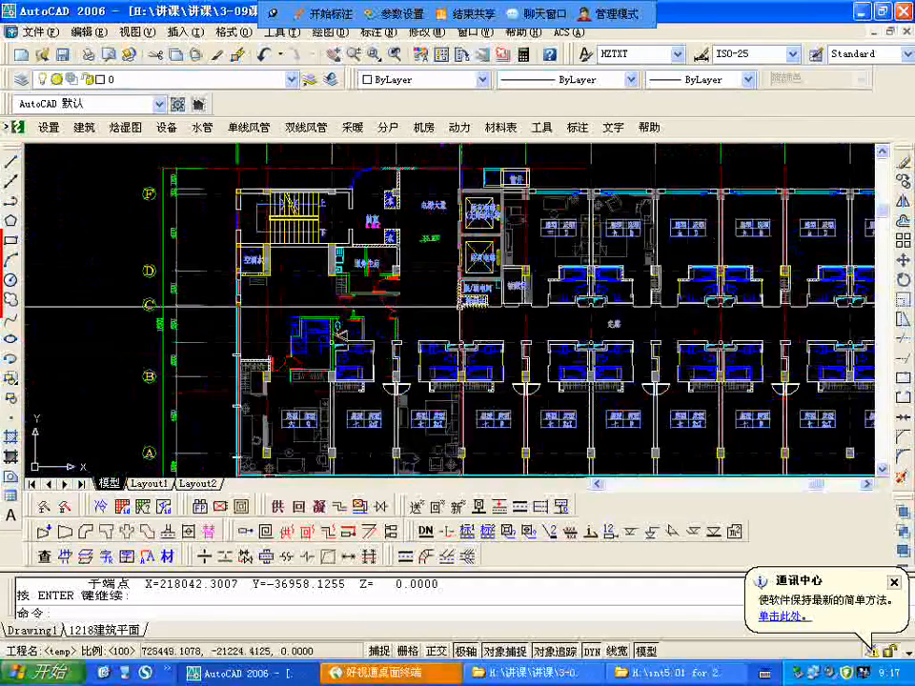
scroll(410, 269, up, 2)
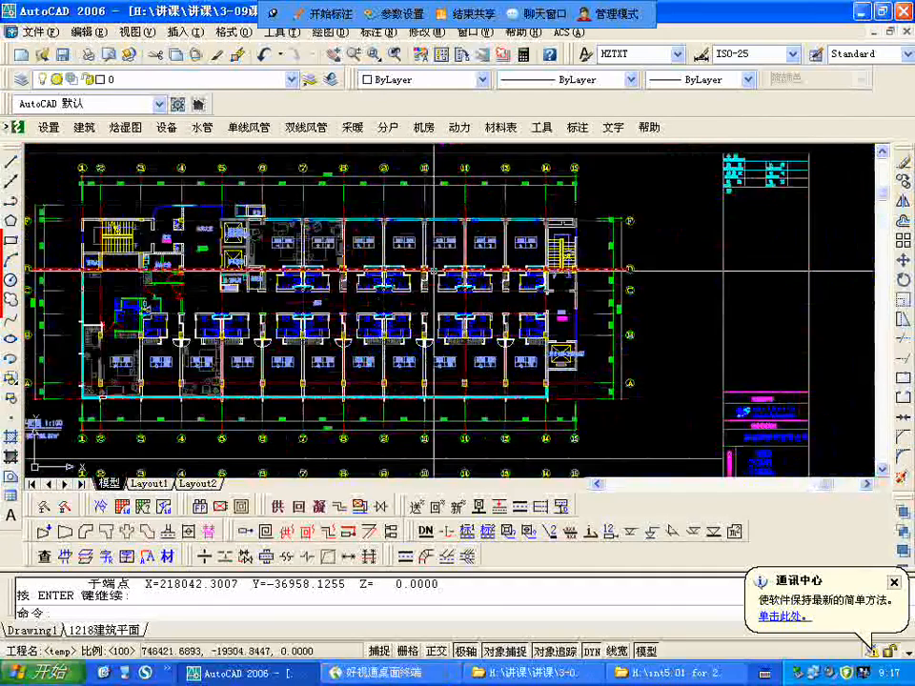
scroll(143, 273, up, 2)
scroll(143, 273, down, 1)
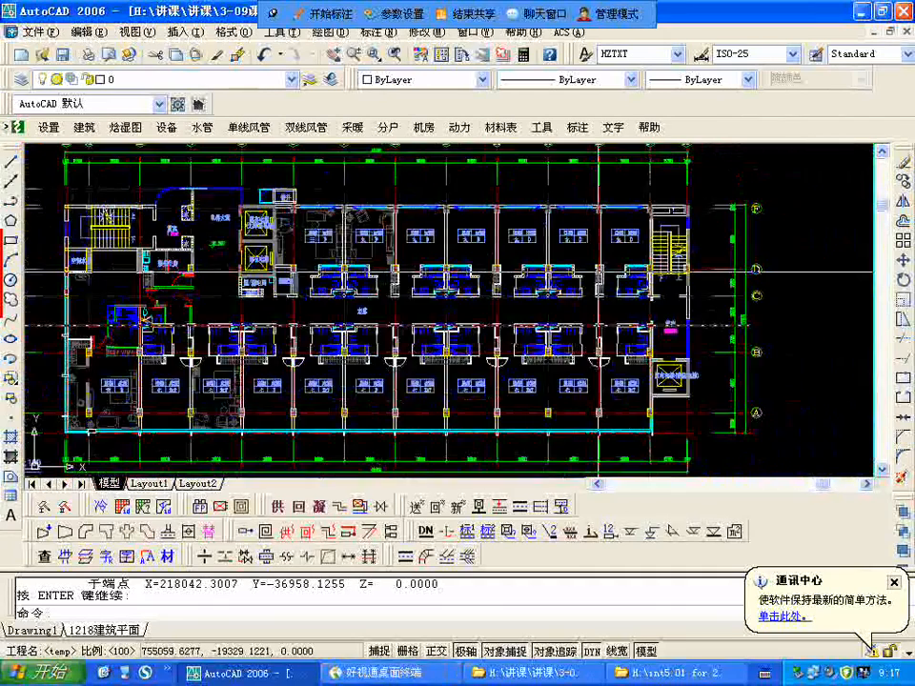
Step: Compare the 33.300 level guest room plan with the largely open plan drawn beneath it and the neighbouring floor sheets
scroll(599, 272, down, 4)
scroll(459, 437, up, 2)
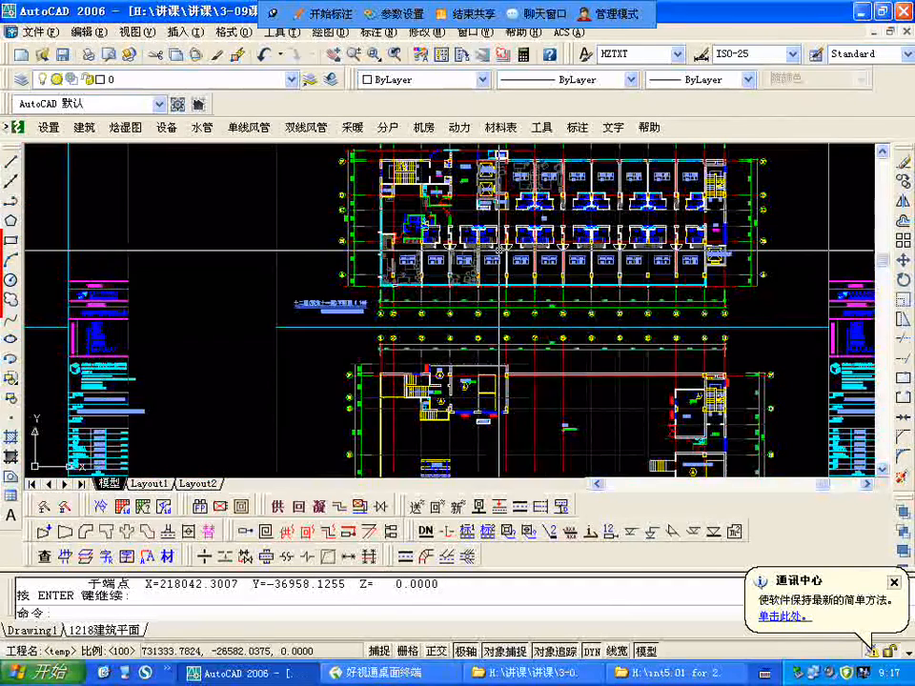
scroll(499, 250, down, 3)
scroll(499, 251, up, 2)
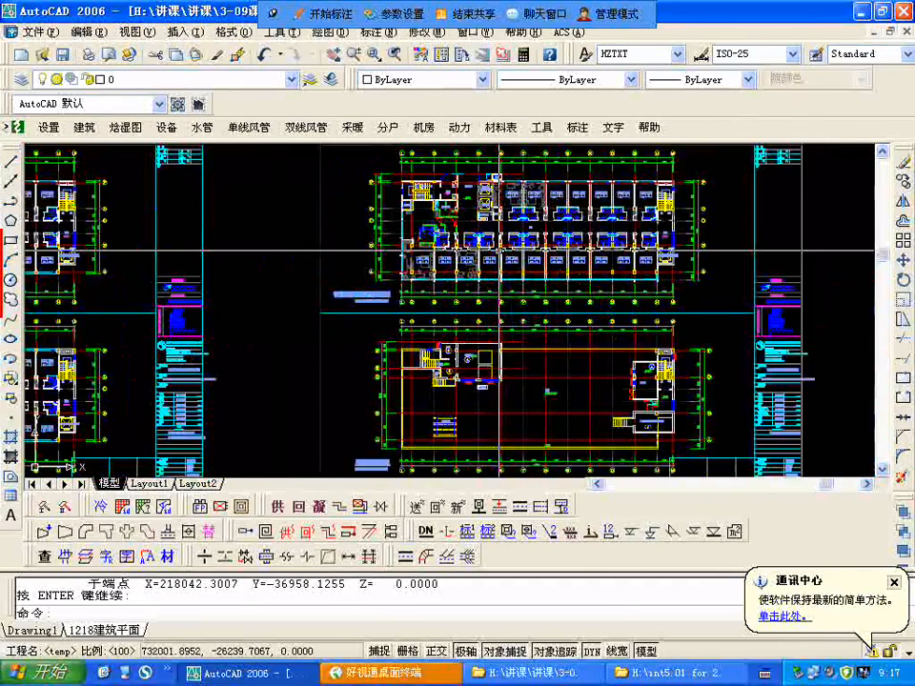
scroll(499, 251, down, 2)
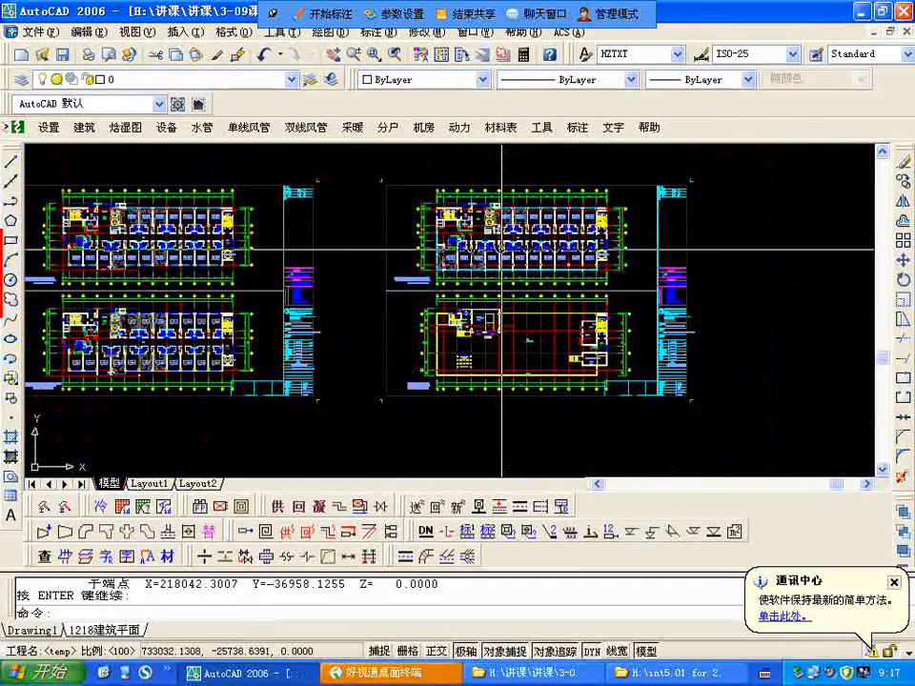
Step: Examine the last sheet's upper guest room plan and the roof plan beneath it, including the stair and machine rooms
scroll(501, 249, up, 2)
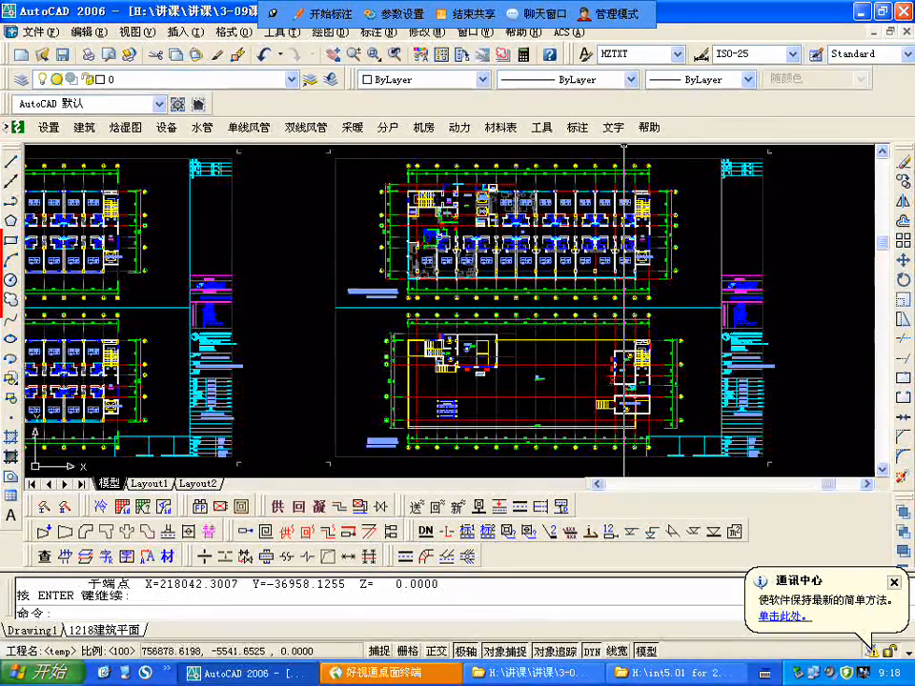
scroll(573, 368, up, 3)
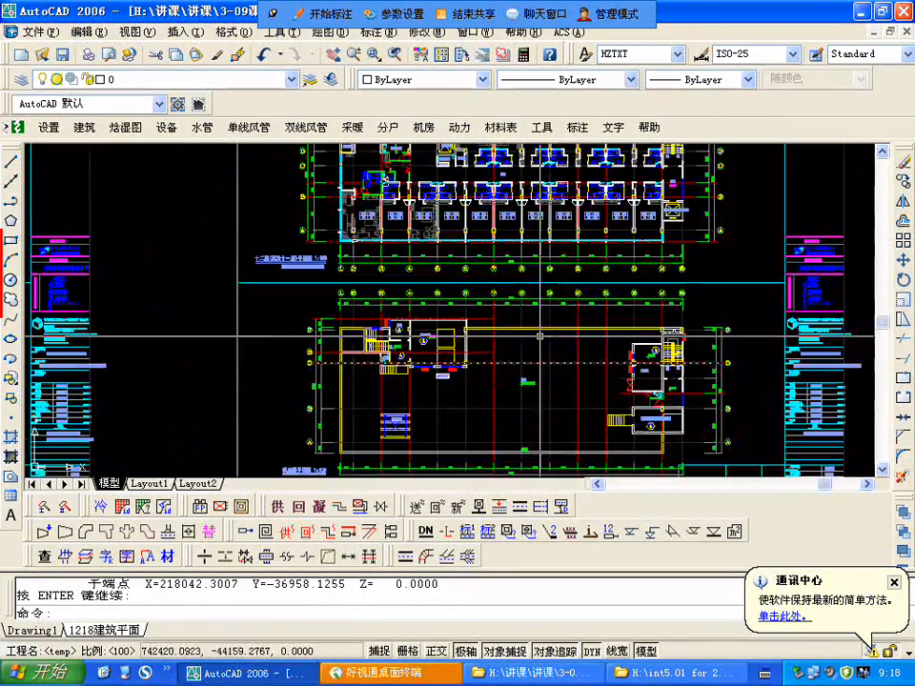
scroll(542, 336, down, 4)
scroll(471, 210, up, 2)
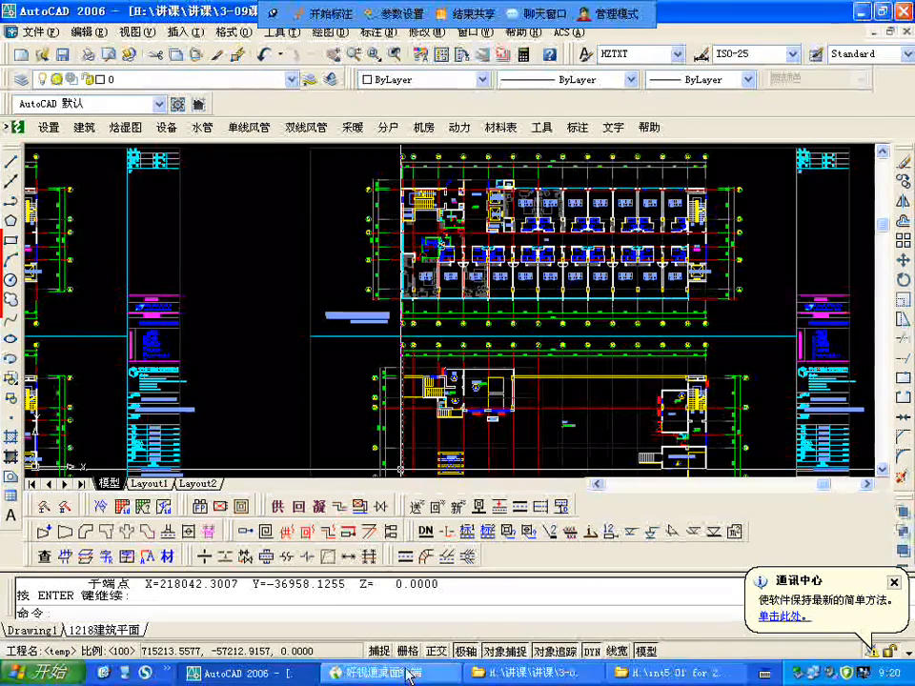
scroll(562, 321, down, 3)
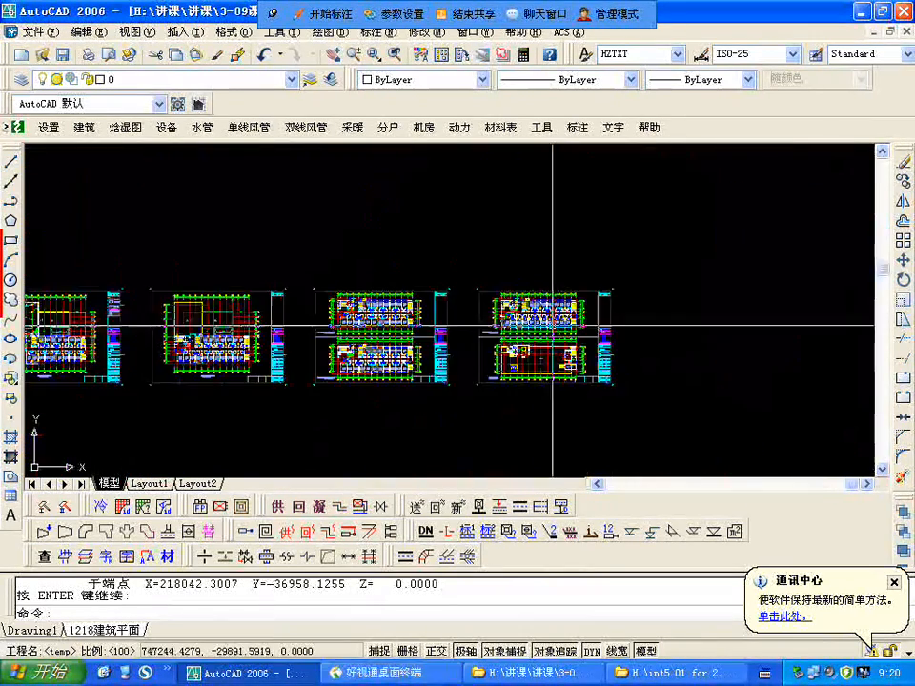
scroll(563, 322, up, 2)
scroll(482, 272, up, 2)
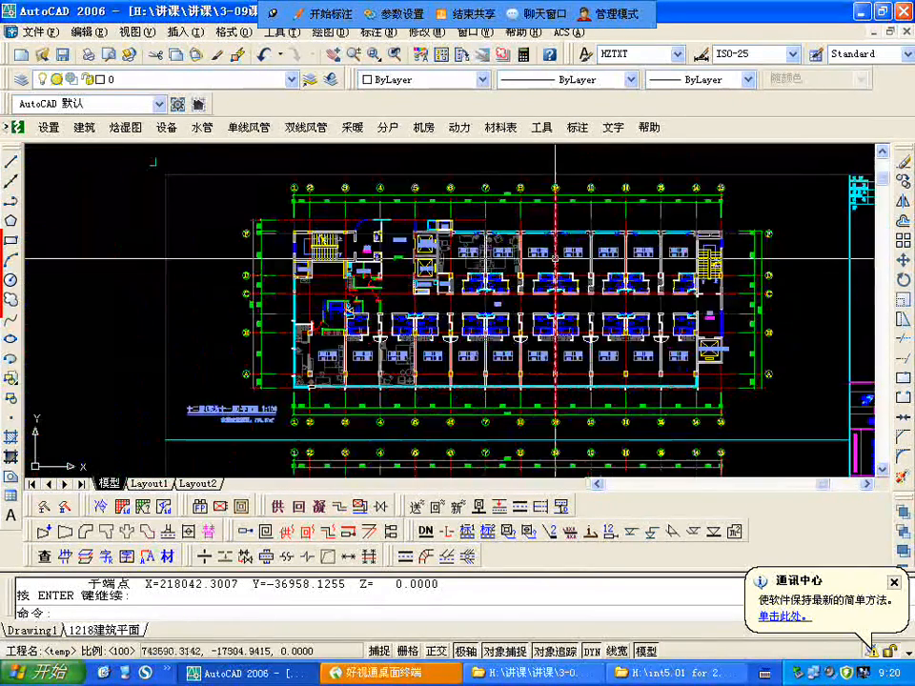
scroll(502, 251, down, 4)
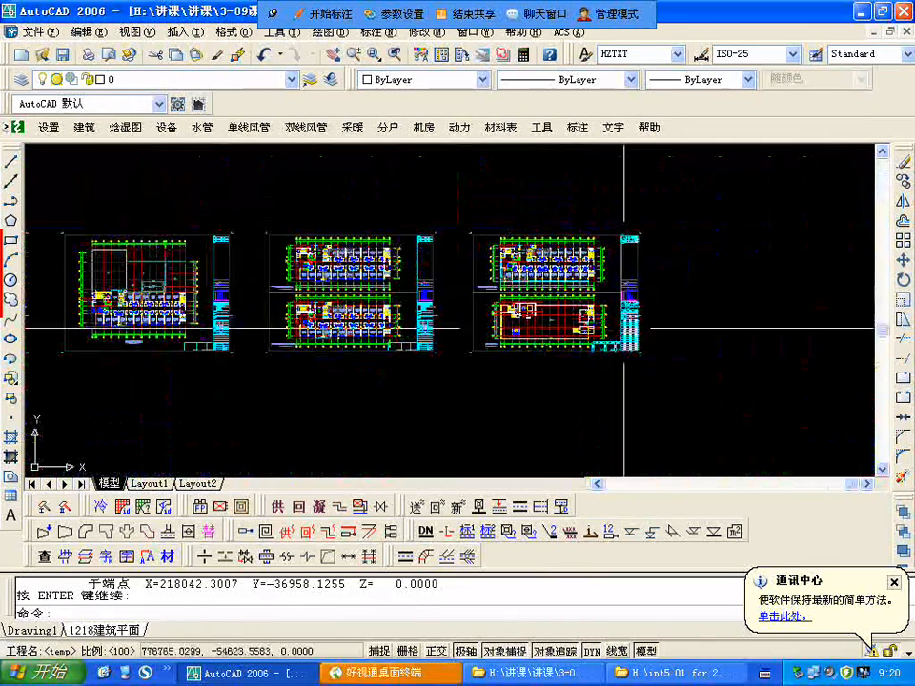
Step: Erase the title block and sheet border around the pair of typical guest room floor plans
text(e)
key(Return)
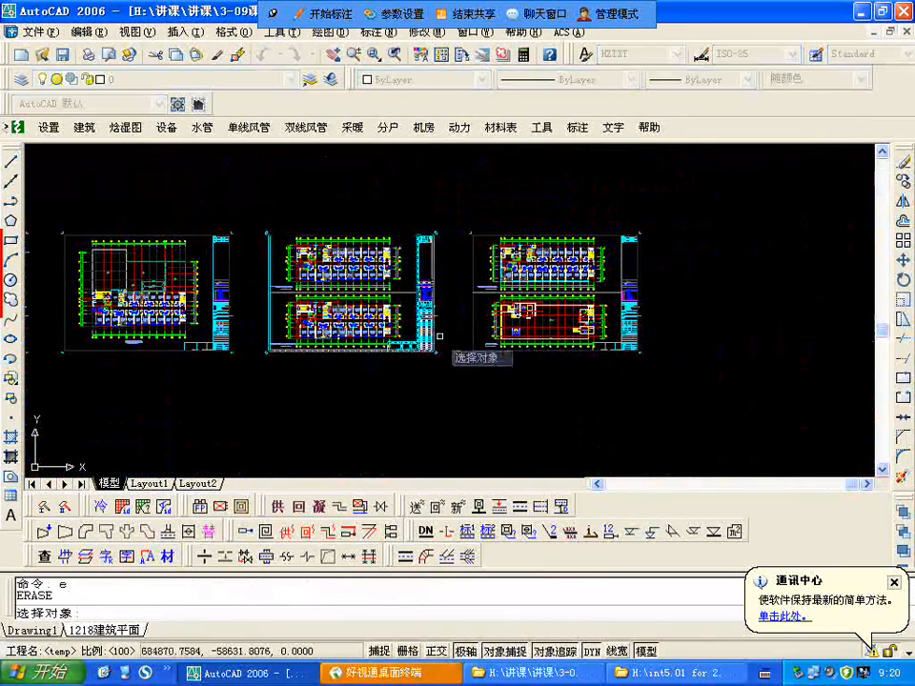
click(448, 378)
click(416, 222)
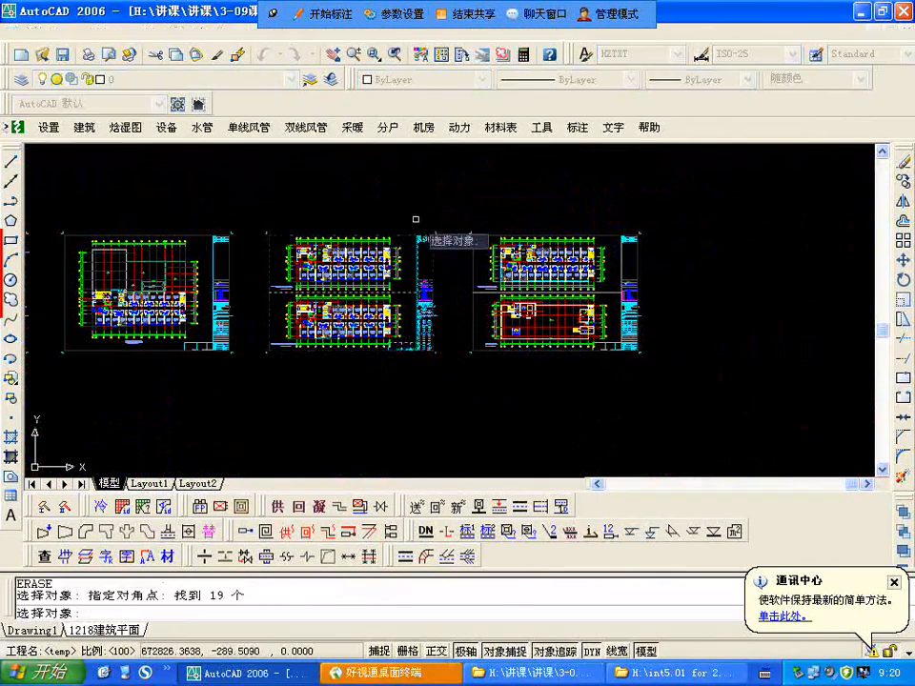
key(Return)
right_click(669, 375)
click(685, 377)
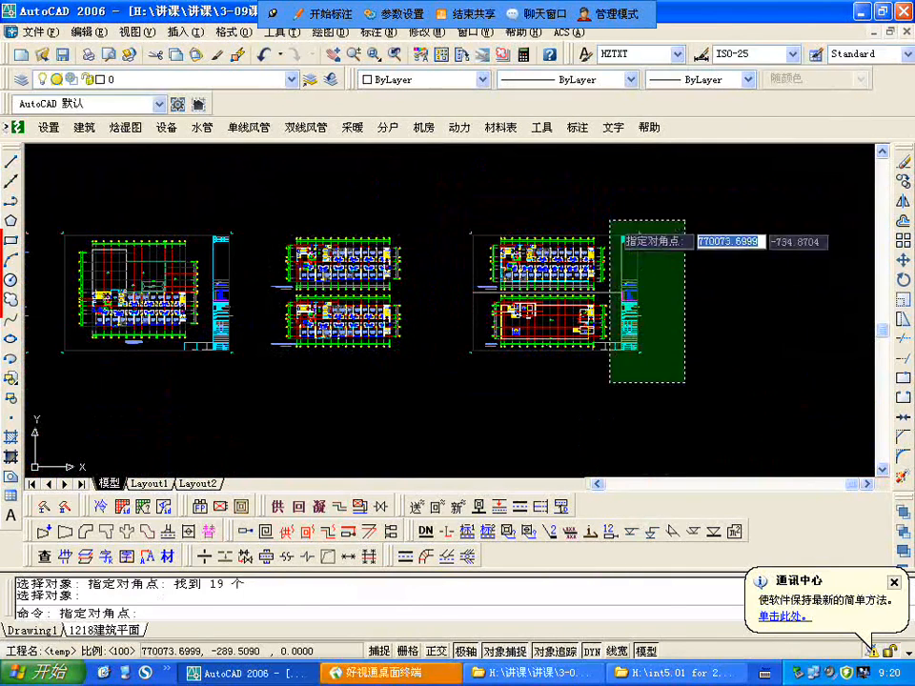
click(615, 208)
right_click(617, 210)
key(Escape)
key(Escape)
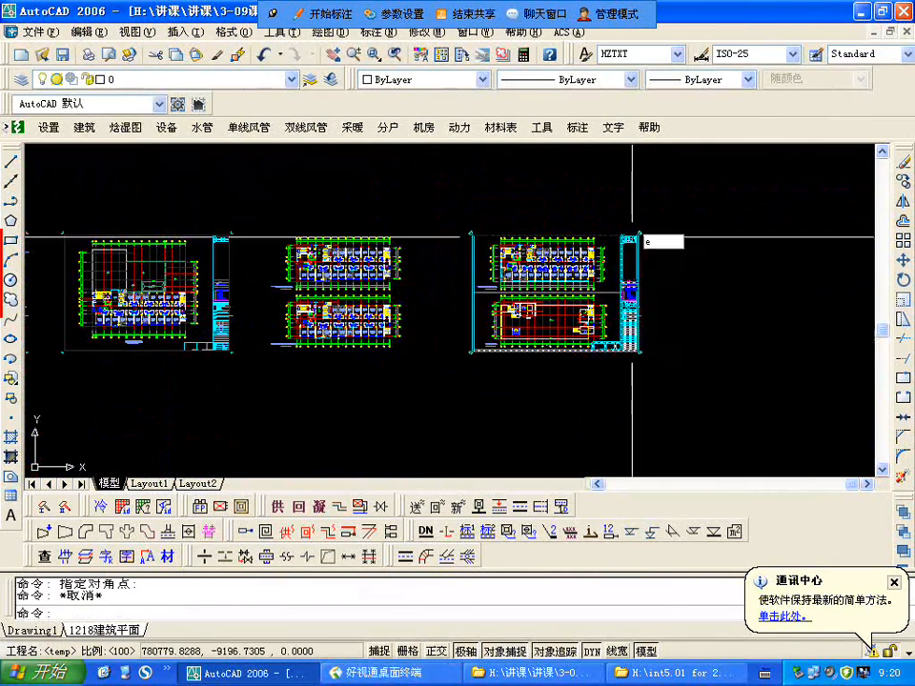
Step: Erase the title block and sheet border around the last sheet, holding the top guest room floor and the open roof plan
text(e)
key(Return)
click(685, 439)
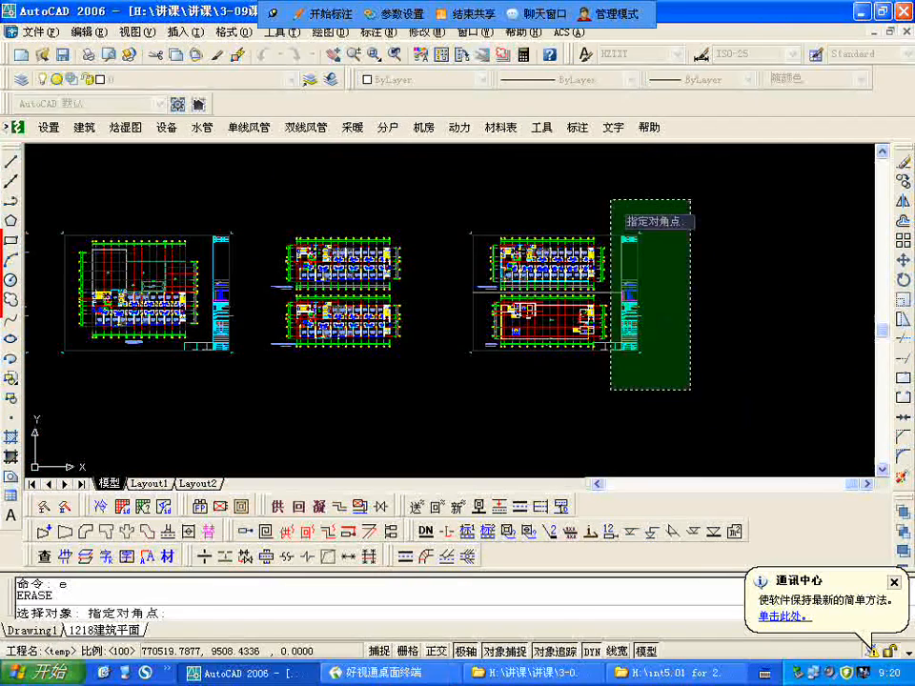
click(615, 207)
key(Return)
Step: Erase the title block and border of the single-plan guest room sheet beside the two-plan sheets
text(e)
key(Return)
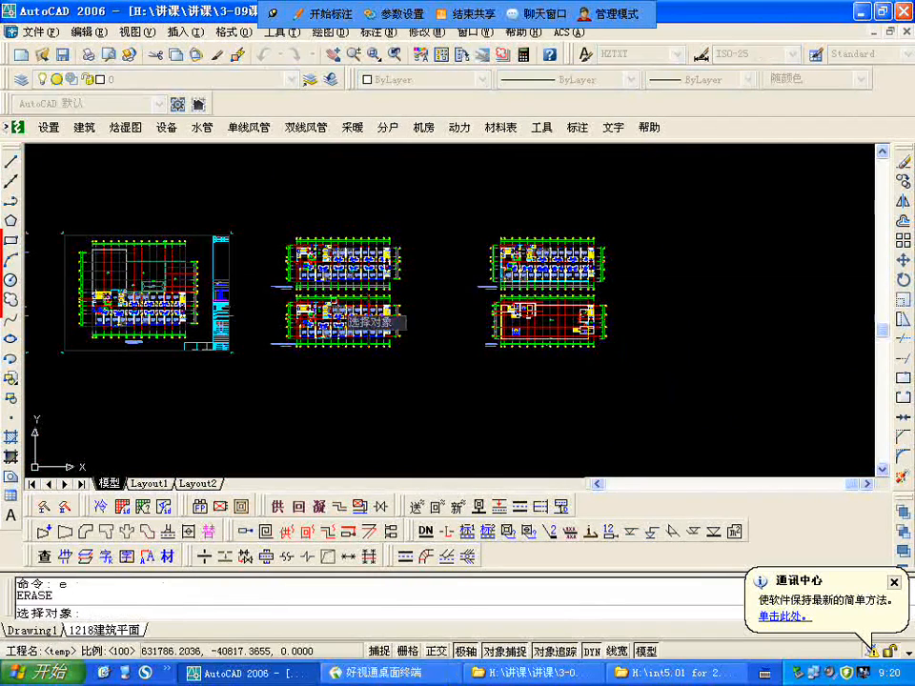
click(249, 366)
click(208, 233)
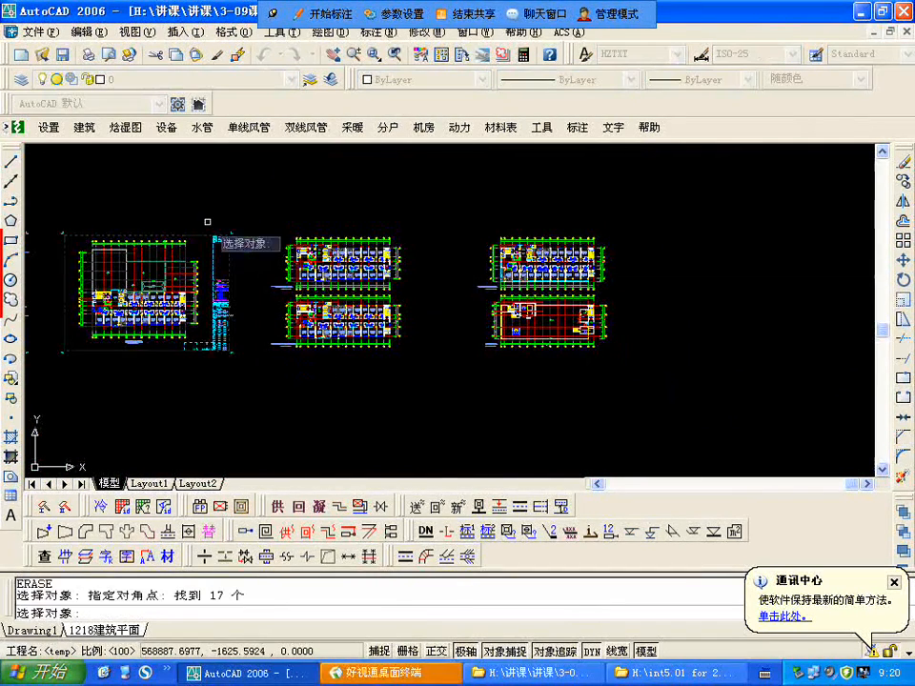
key(Return)
Step: Erase the title block and border of the fourth sheet, the plan with round dining tables and guest rooms
scroll(208, 275, down, 5)
scroll(208, 276, up, 2)
scroll(286, 324, up, 2)
text(e)
key(Return)
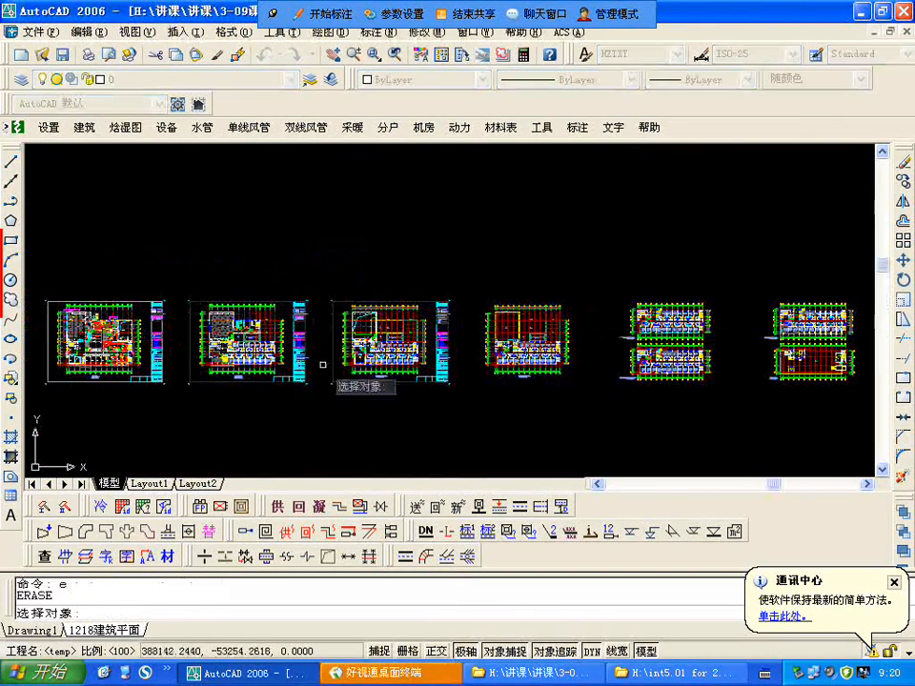
click(320, 405)
click(291, 291)
key(Return)
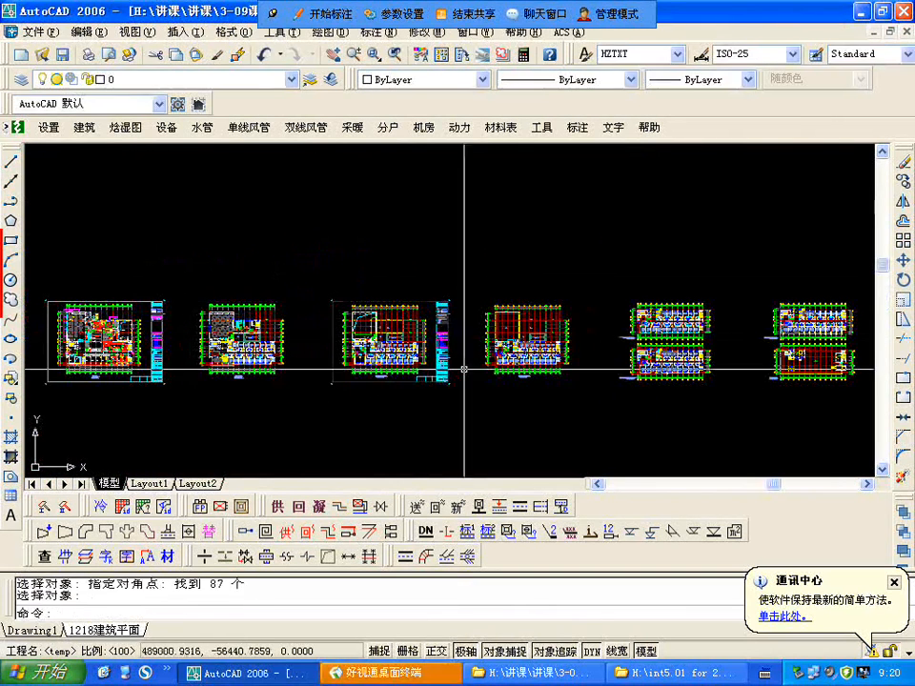
Step: Erase the title block and border of the fifth sheet, the guest room plan between the two already cleared sheets
text(e)
key(Return)
click(467, 400)
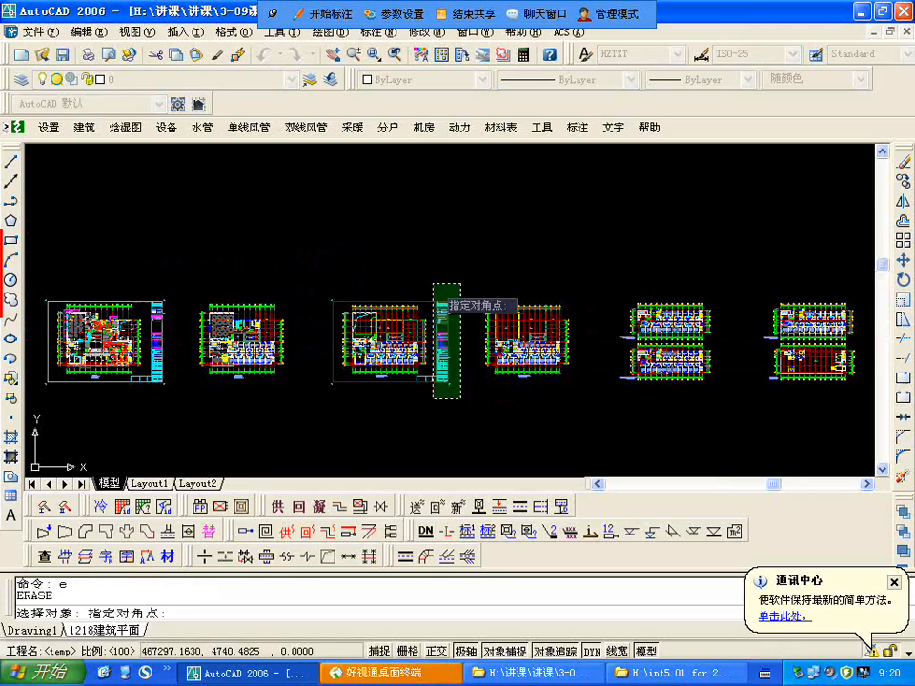
click(433, 284)
key(Return)
Step: Erase the title block and border of the third sheet, the floor plan with the large dining hall and red-furnished rooms
text(e)
key(Return)
scroll(312, 422, down, 2)
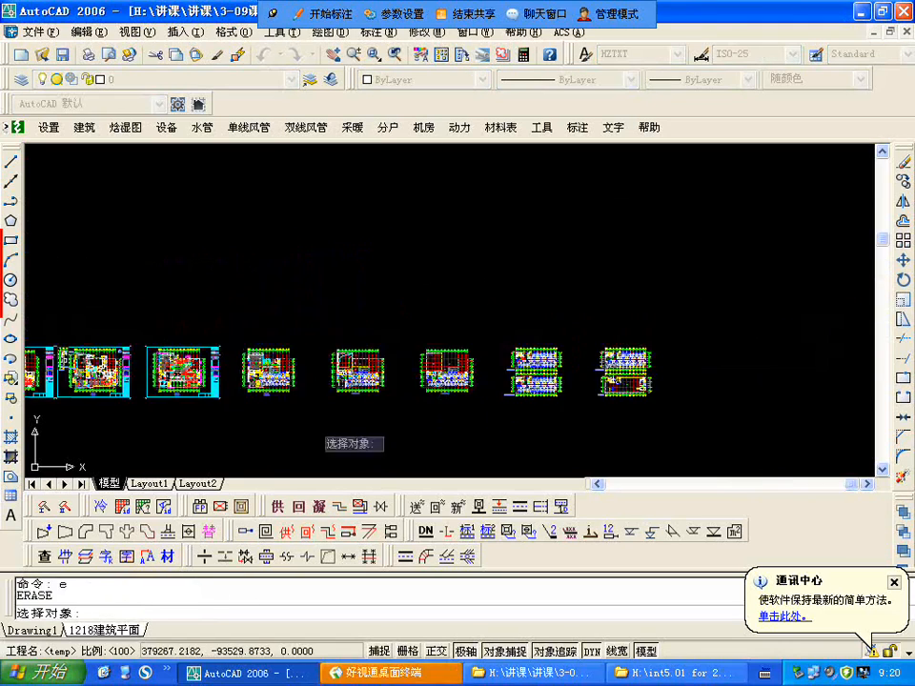
scroll(195, 400, up, 2)
scroll(264, 421, up, 2)
click(264, 421)
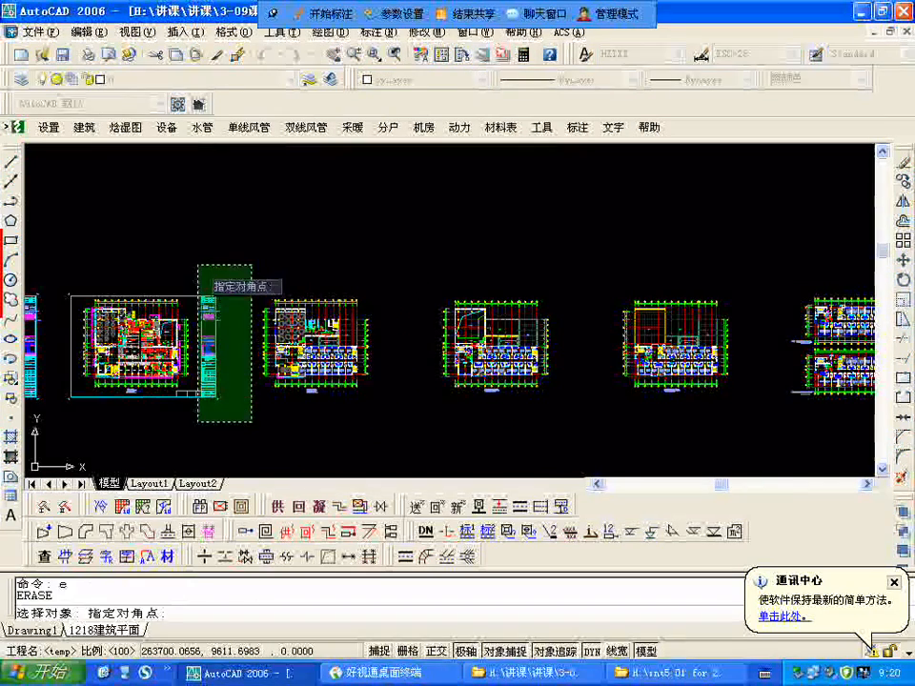
click(198, 261)
key(Return)
Step: Erase the title block and border of the second sheet, the floor plan with the attached 夹层平面图
scroll(198, 261, down, 1)
scroll(225, 359, down, 2)
scroll(225, 359, up, 3)
text(e)
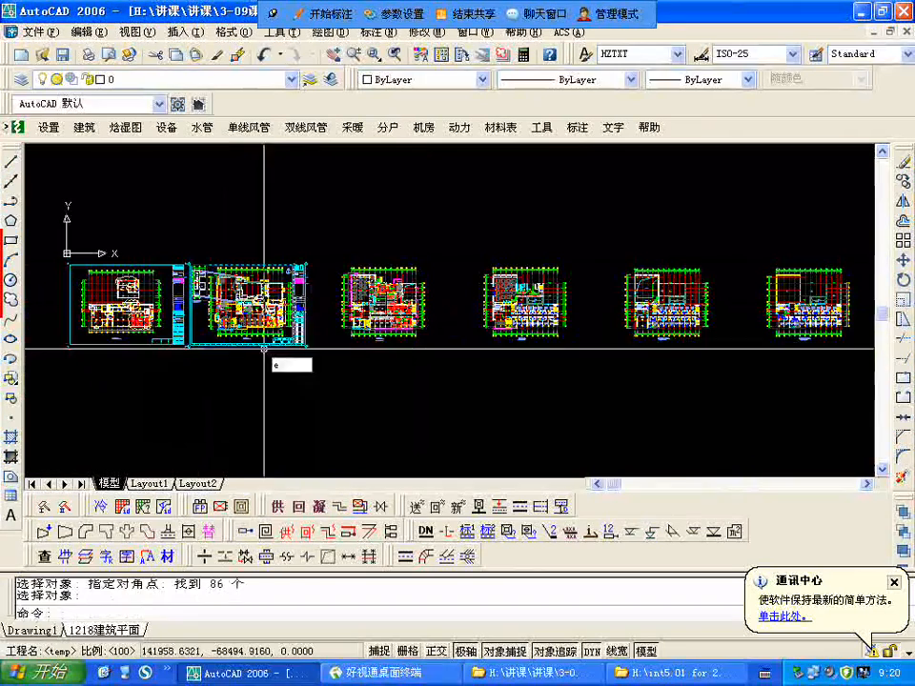
key(Return)
click(321, 375)
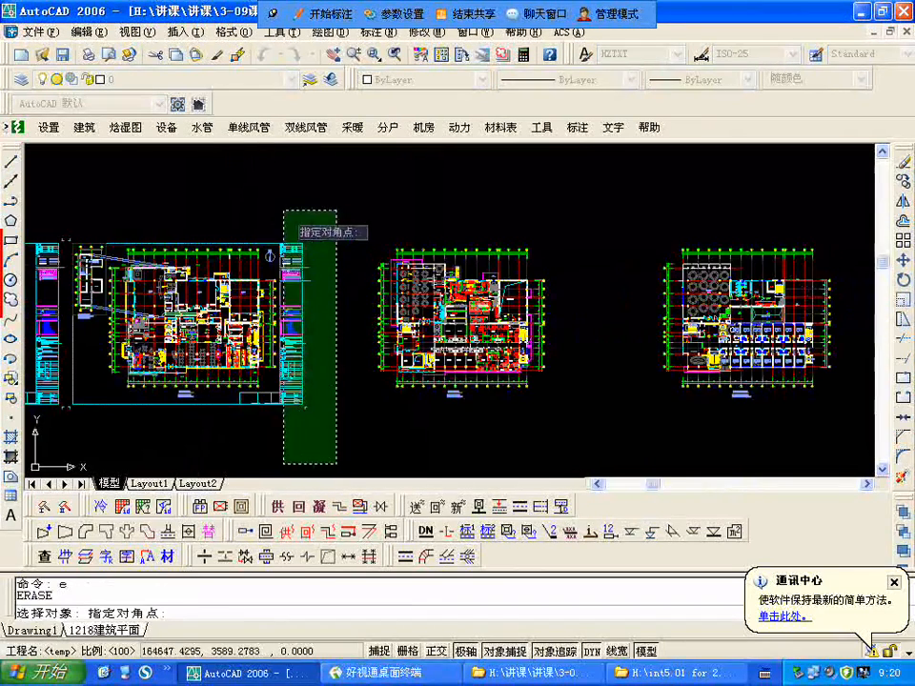
click(284, 226)
key(Return)
Step: Erase the title block and border of the first sheet, the plan with the clouded staff dining area
scroll(334, 309, down, 5)
scroll(335, 310, up, 3)
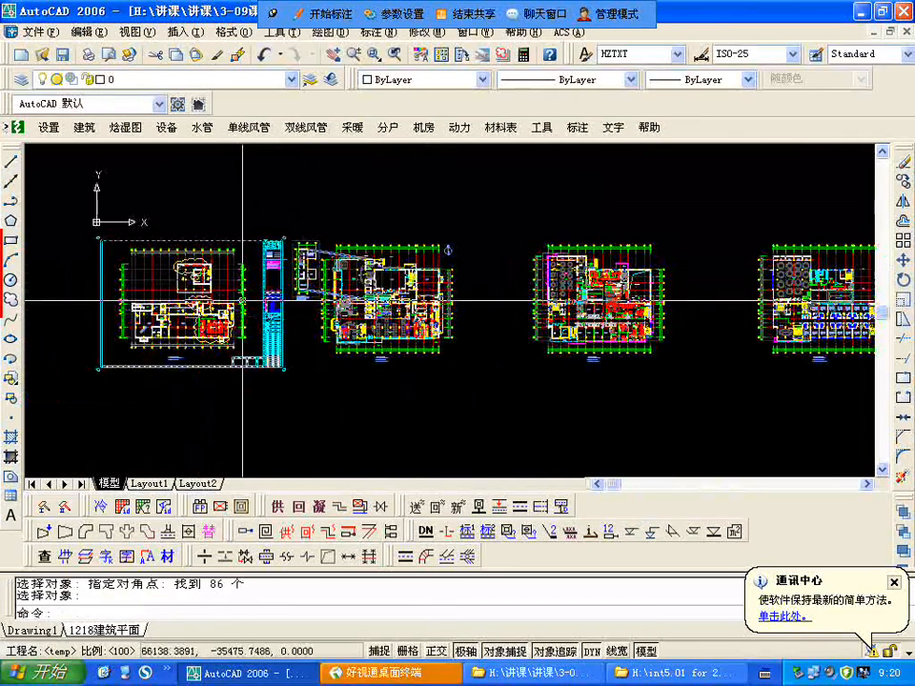
scroll(253, 305, up, 3)
text(e)
key(Return)
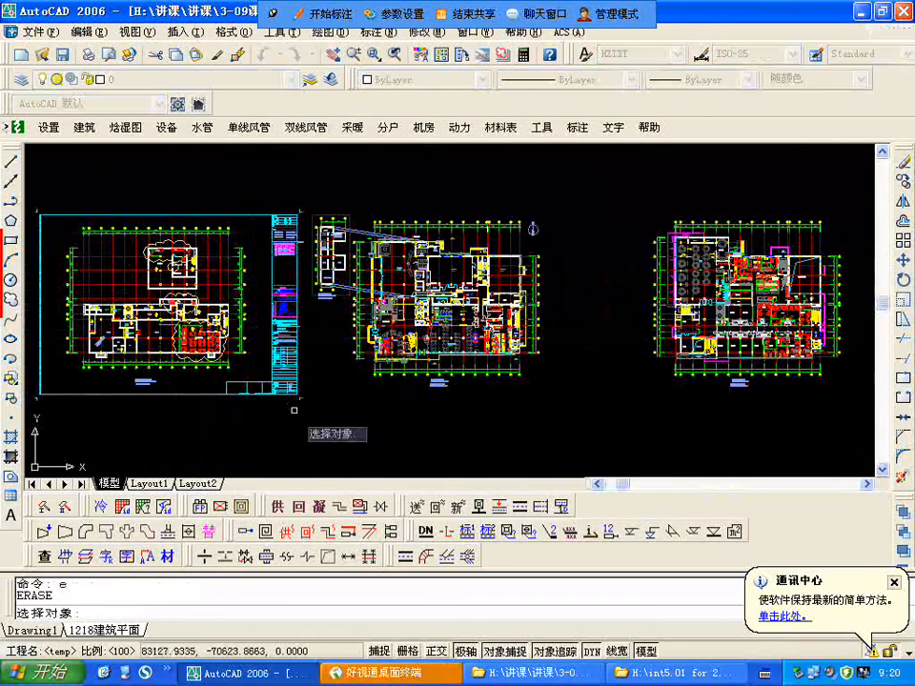
click(295, 408)
click(257, 203)
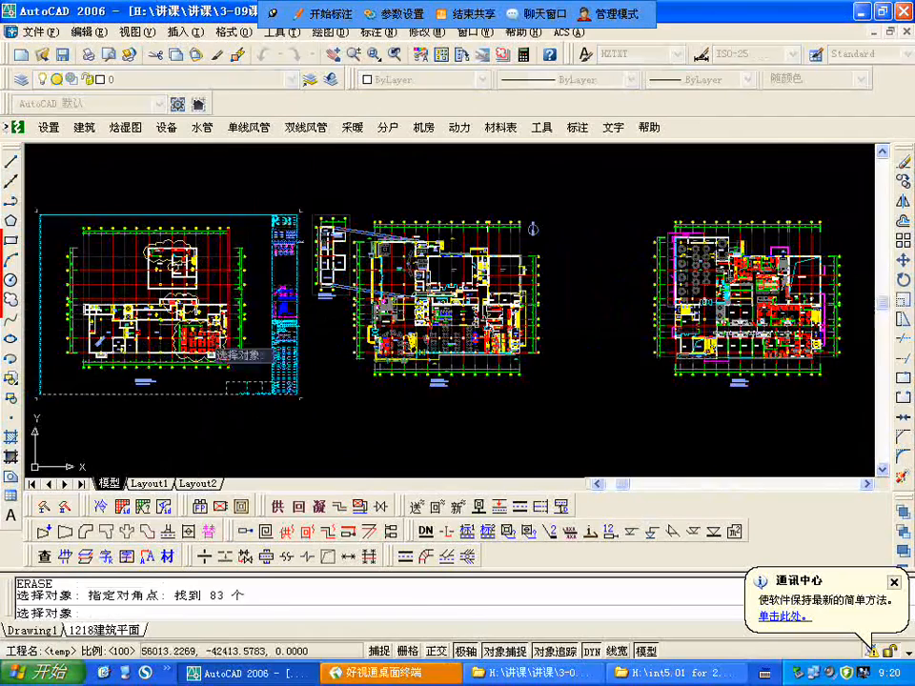
key(Return)
Step: Examine the first floor plan's clouded areas and compare it with the neighbouring plan and its 夹层平面图
scroll(190, 352, up, 8)
scroll(177, 360, down, 5)
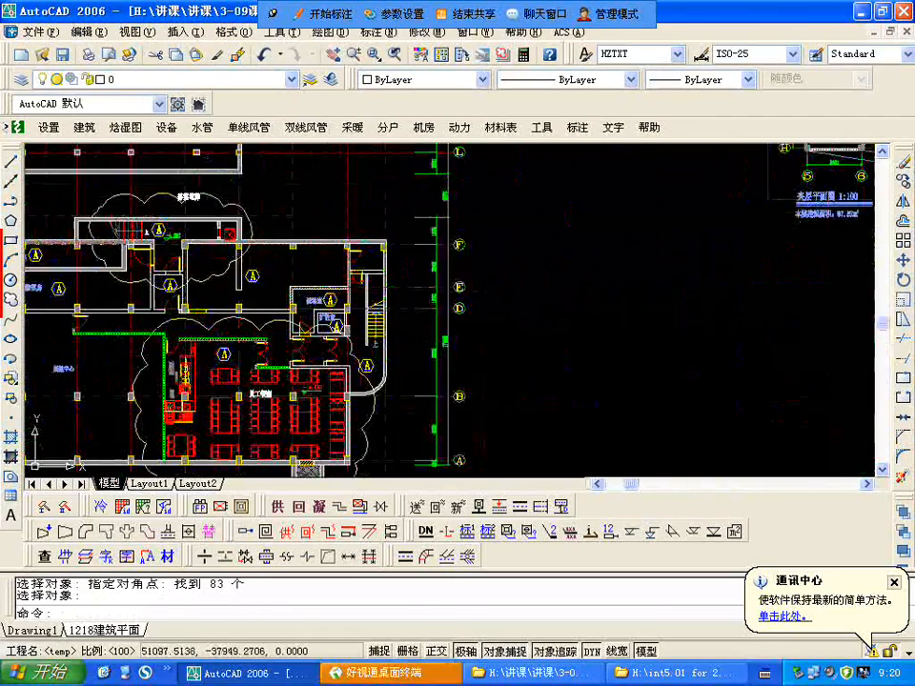
scroll(289, 251, down, 4)
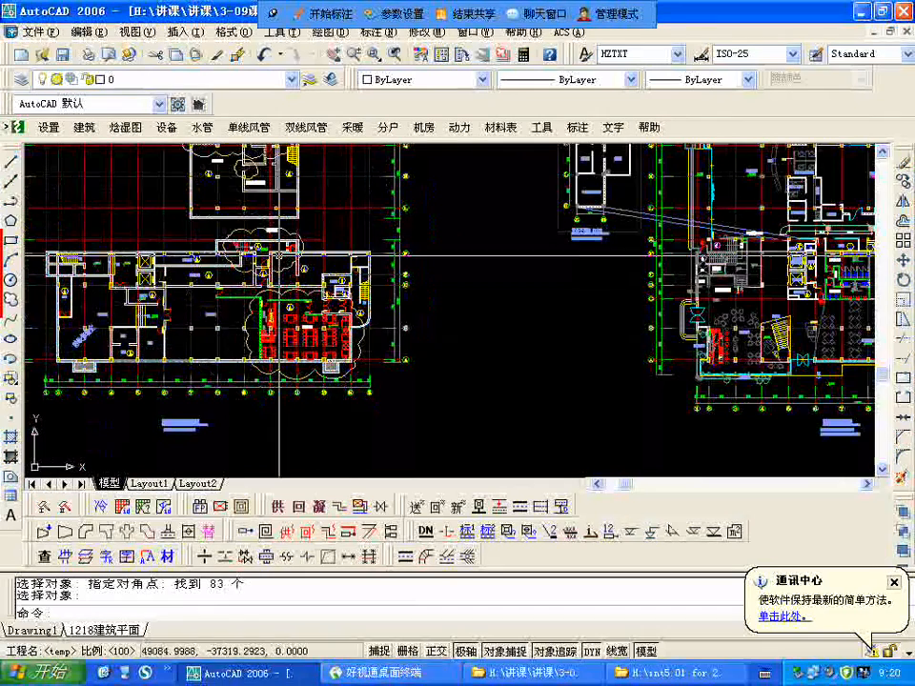
scroll(286, 286, down, 3)
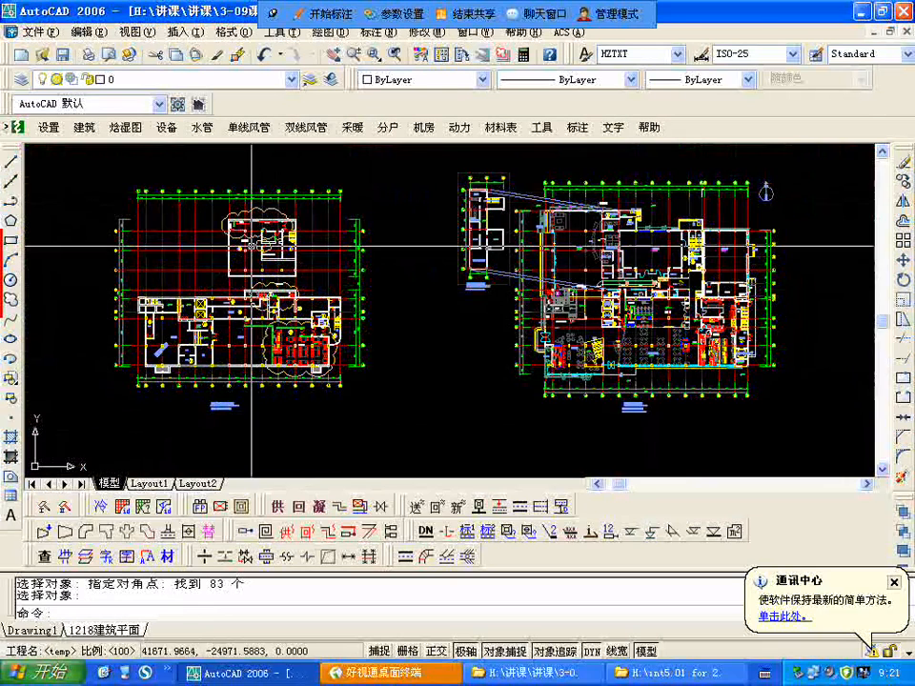
scroll(98, 353, down, 4)
scroll(417, 345, up, 3)
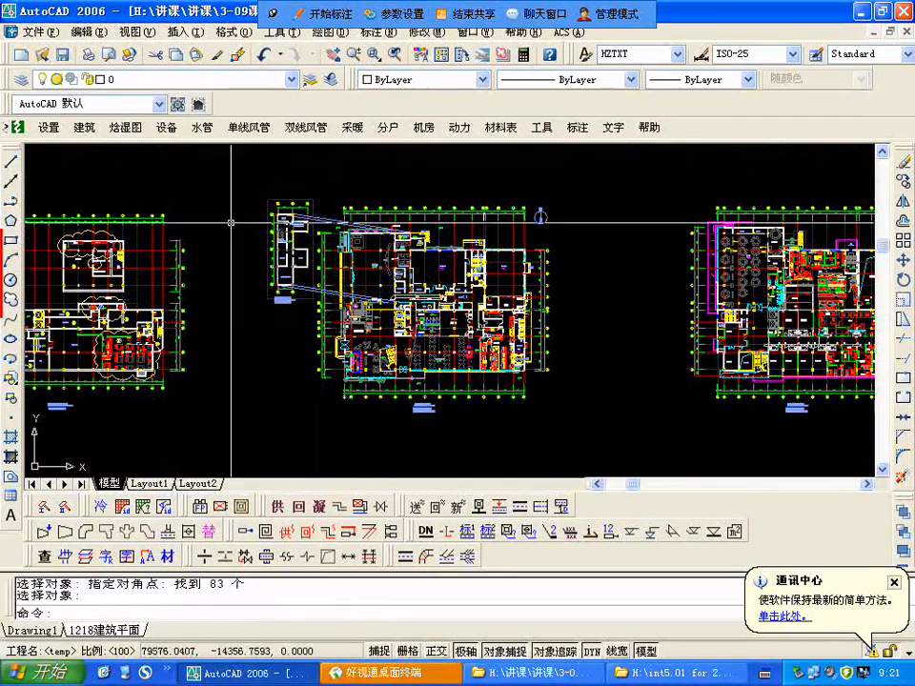
scroll(384, 244, down, 2)
scroll(313, 250, up, 2)
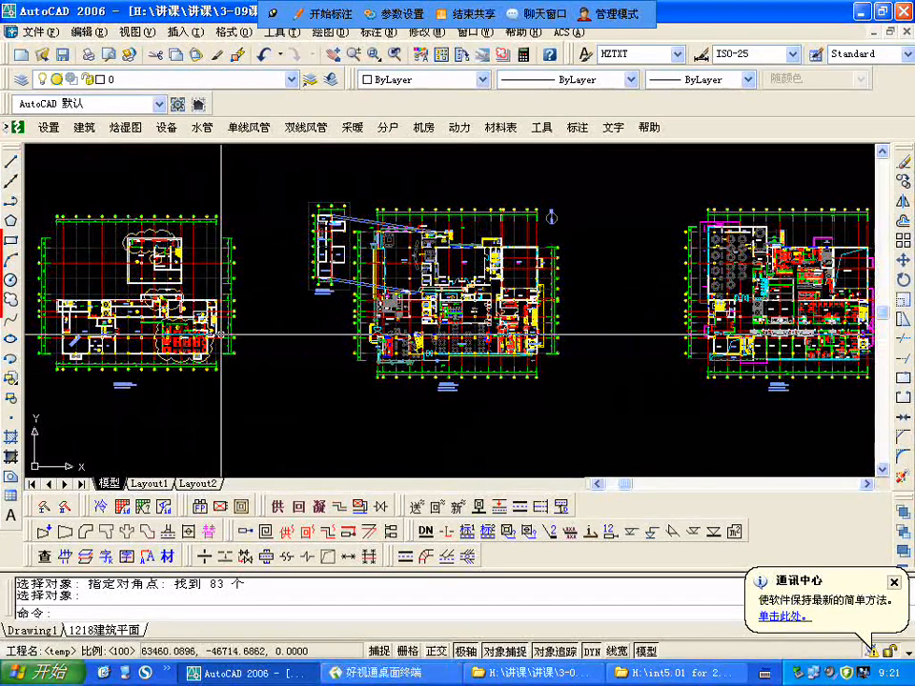
scroll(224, 336, up, 1)
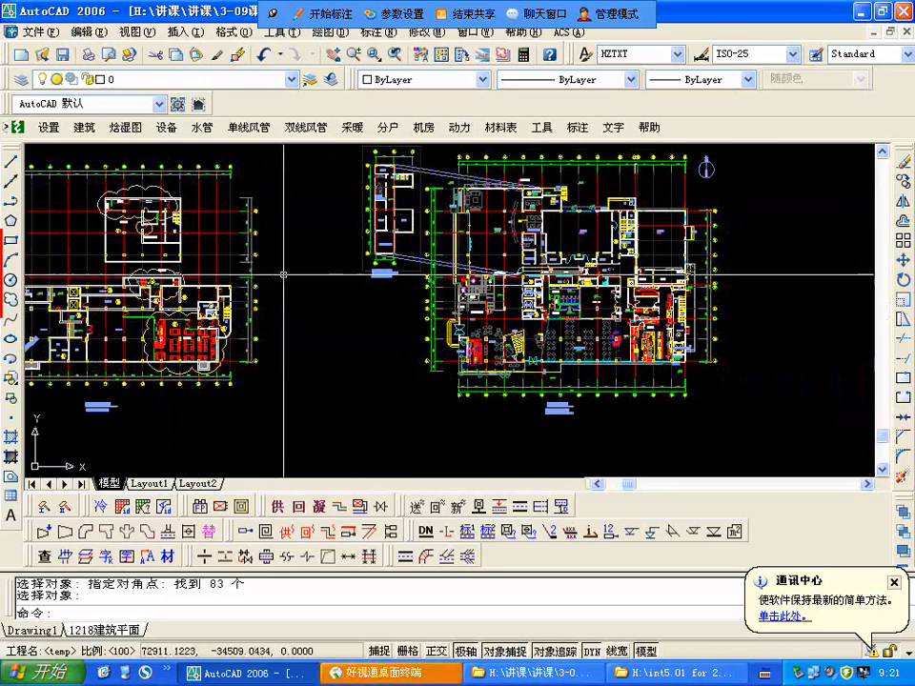
scroll(276, 296, down, 1)
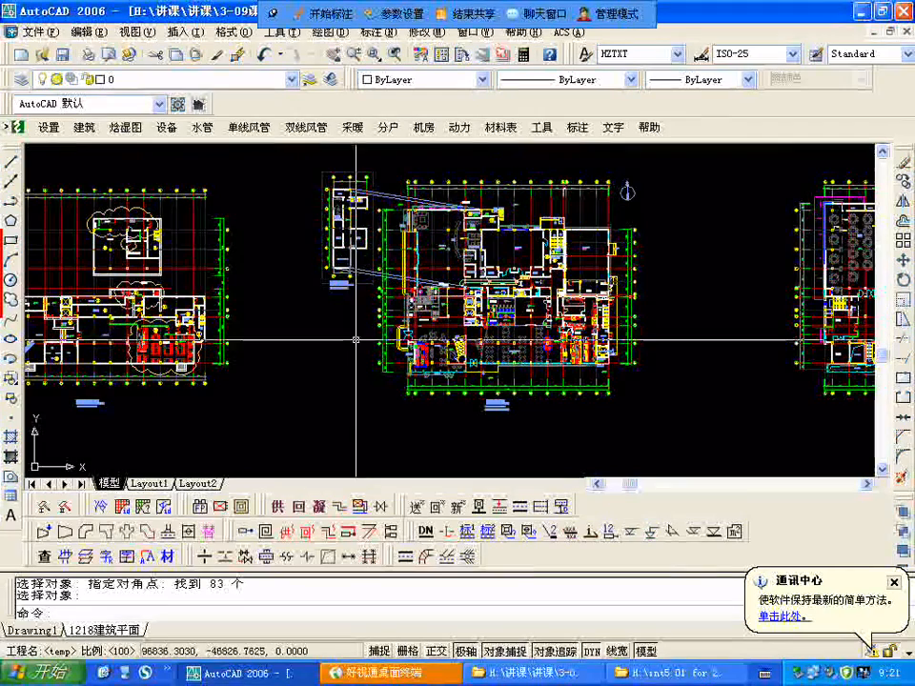
Step: Fit the whole drawing in view and purge all unused items, confirming every deletion at once
scroll(369, 308, down, 5)
text(z)
key(Return)
text(e)
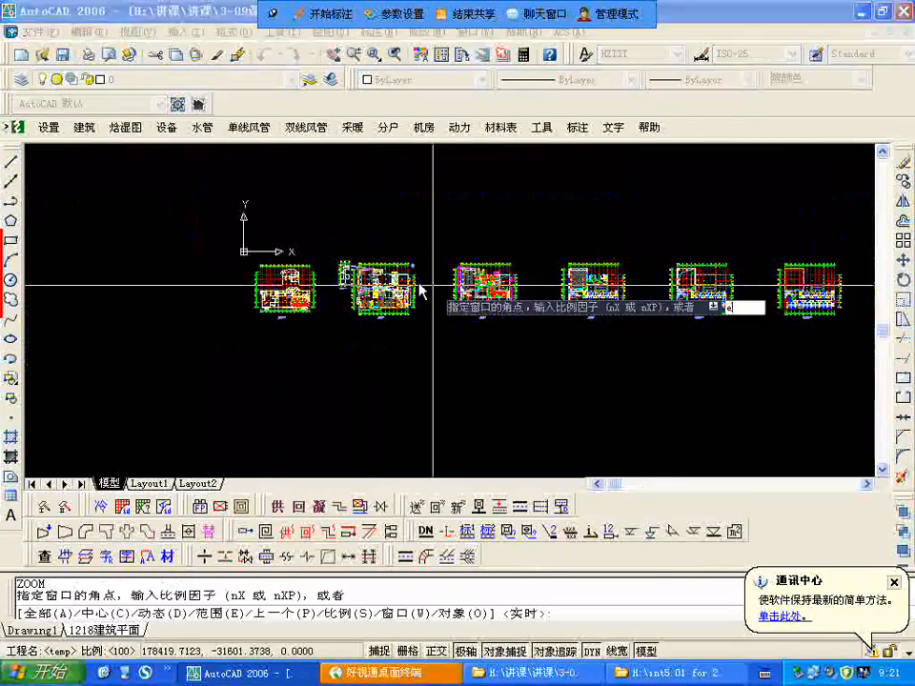
right_click(420, 286)
click(436, 292)
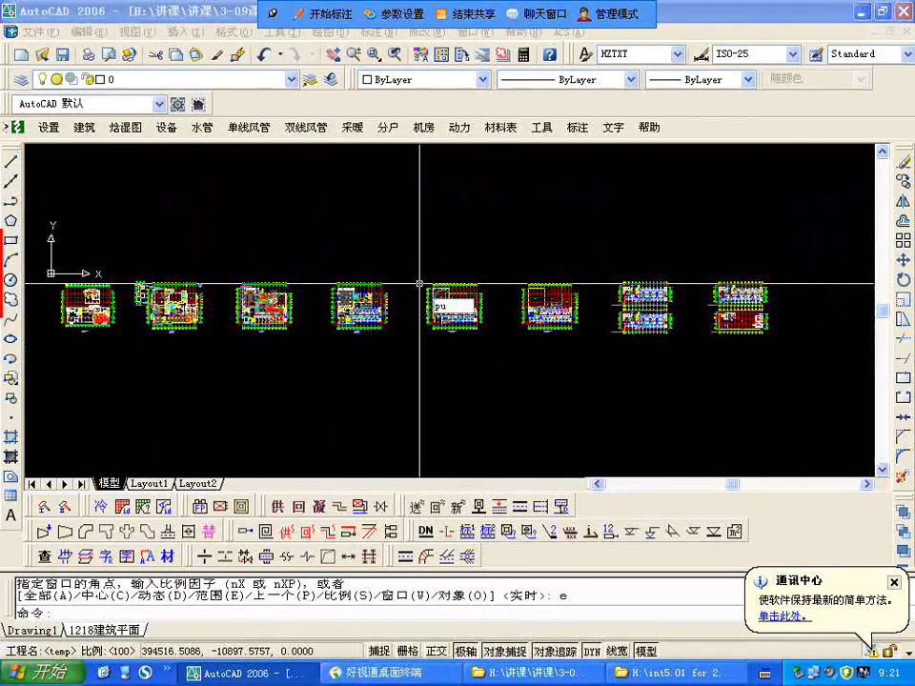
text(purge)
key(Return)
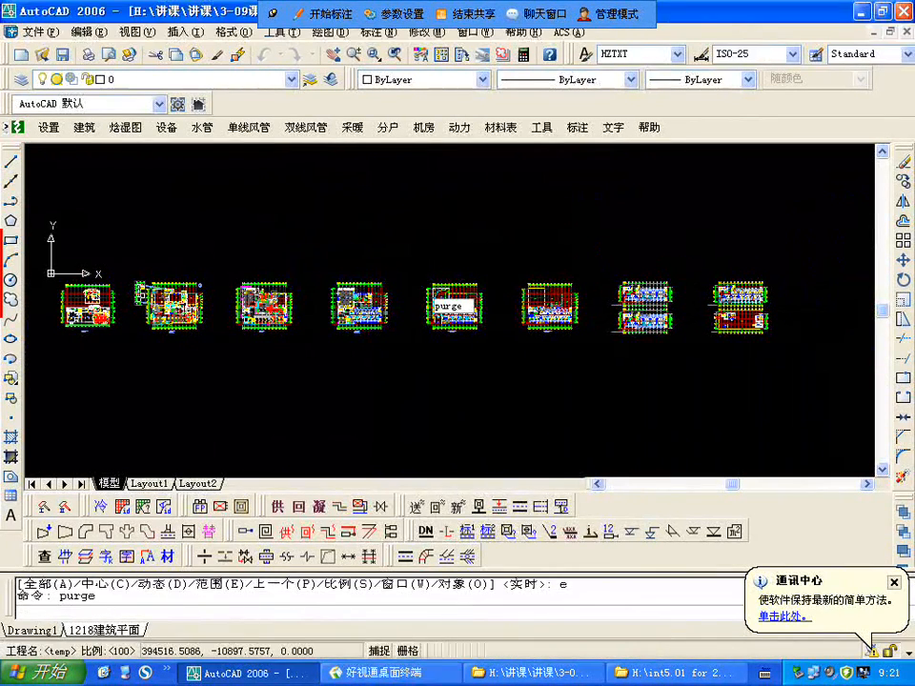
click(426, 513)
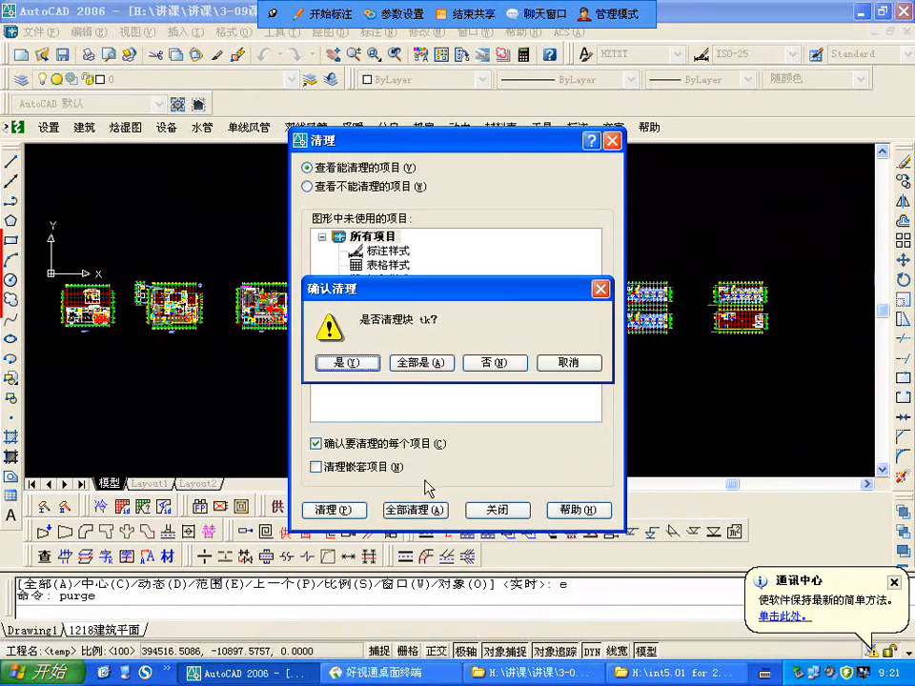
click(421, 364)
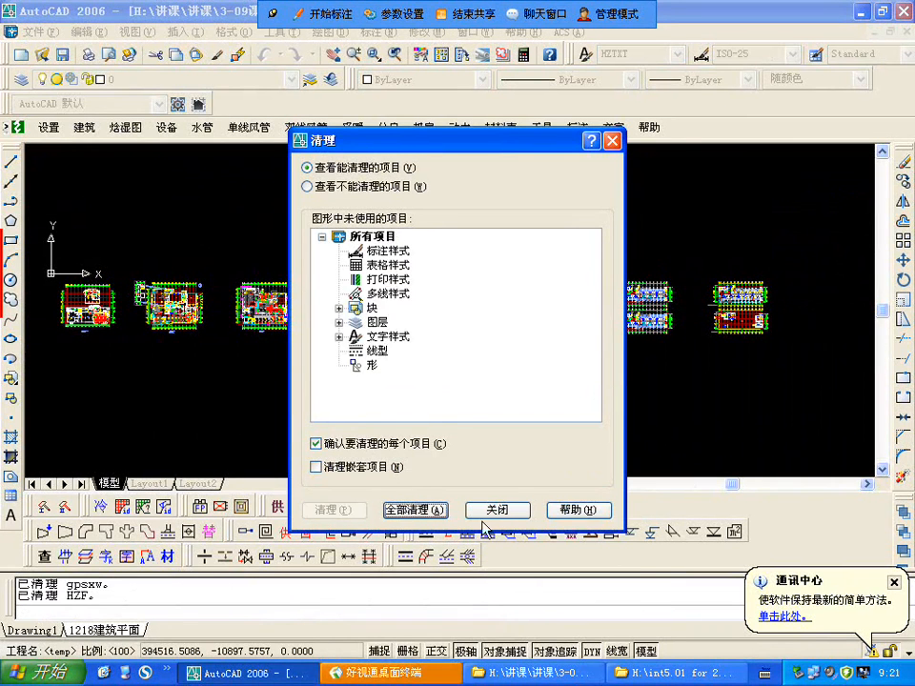
Step: Purge all remaining unused items, including nested ones, and save the drawing
click(405, 511)
click(418, 513)
click(426, 363)
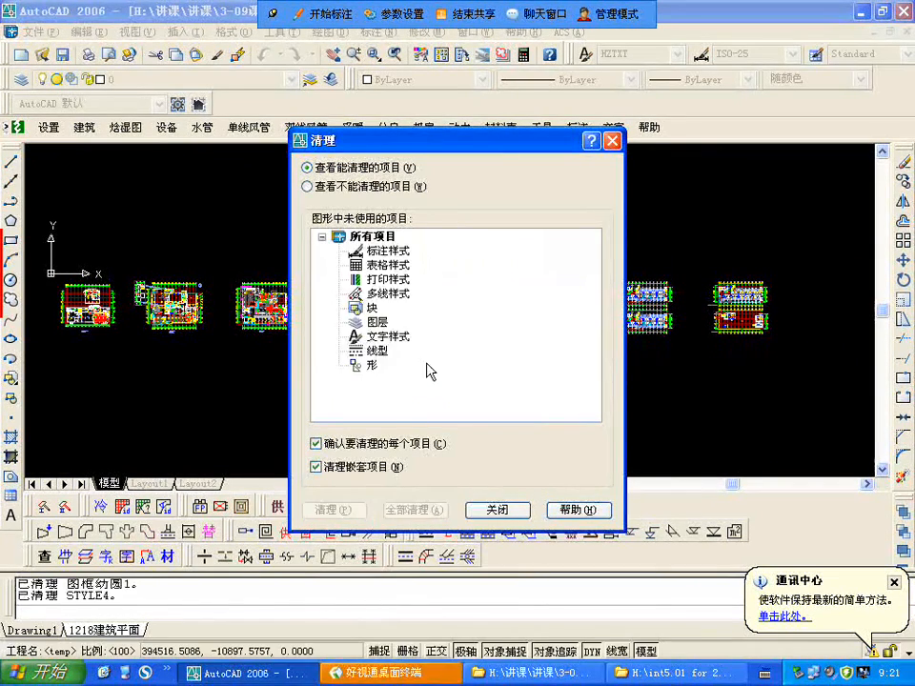
click(488, 509)
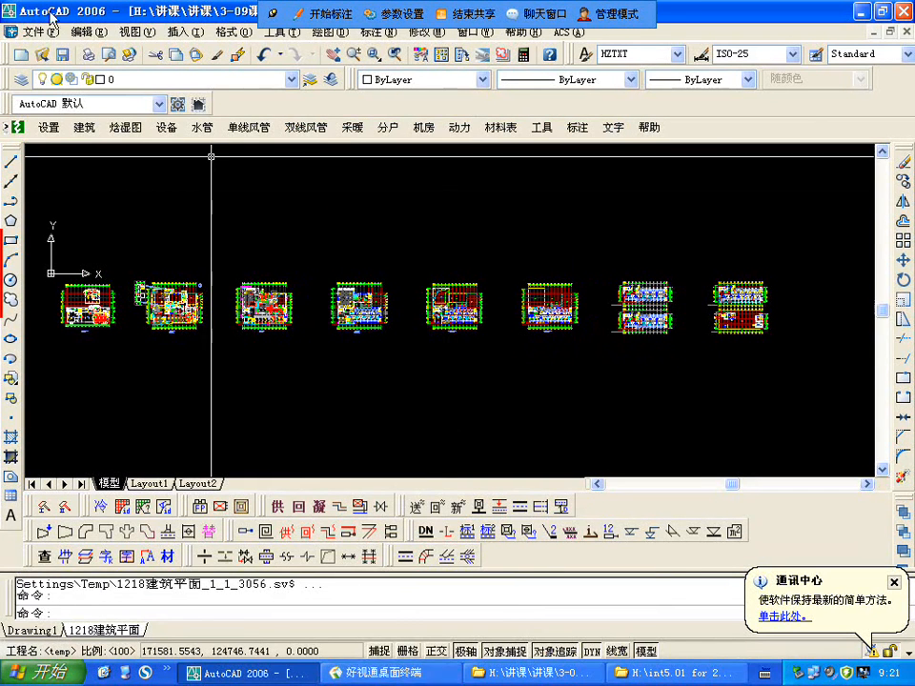
click(68, 54)
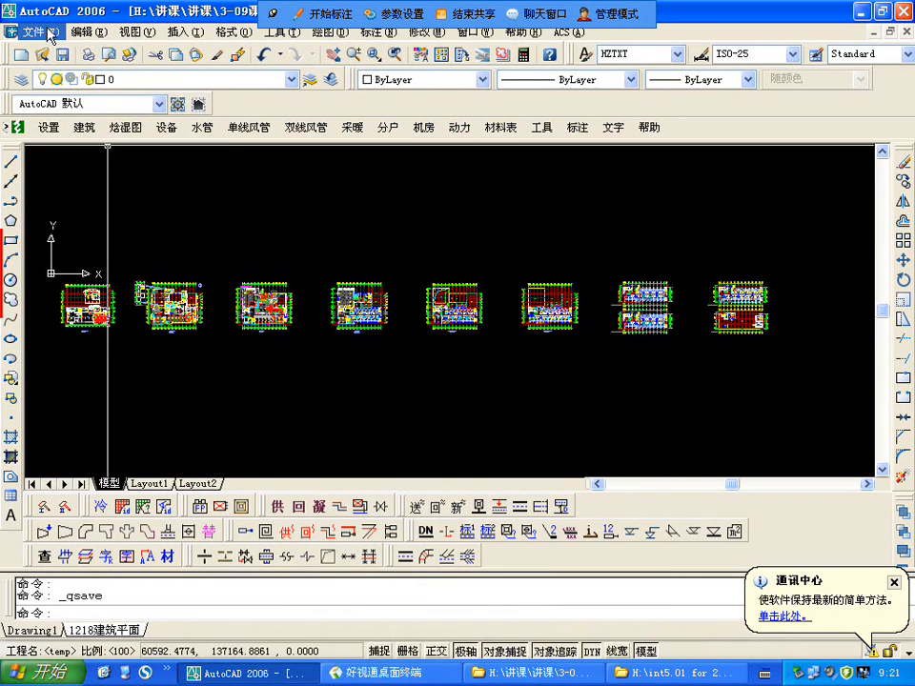
Step: Save a copy of the drawing on the desktop (桌面) as pm建筑平面.dwg
click(34, 32)
click(96, 202)
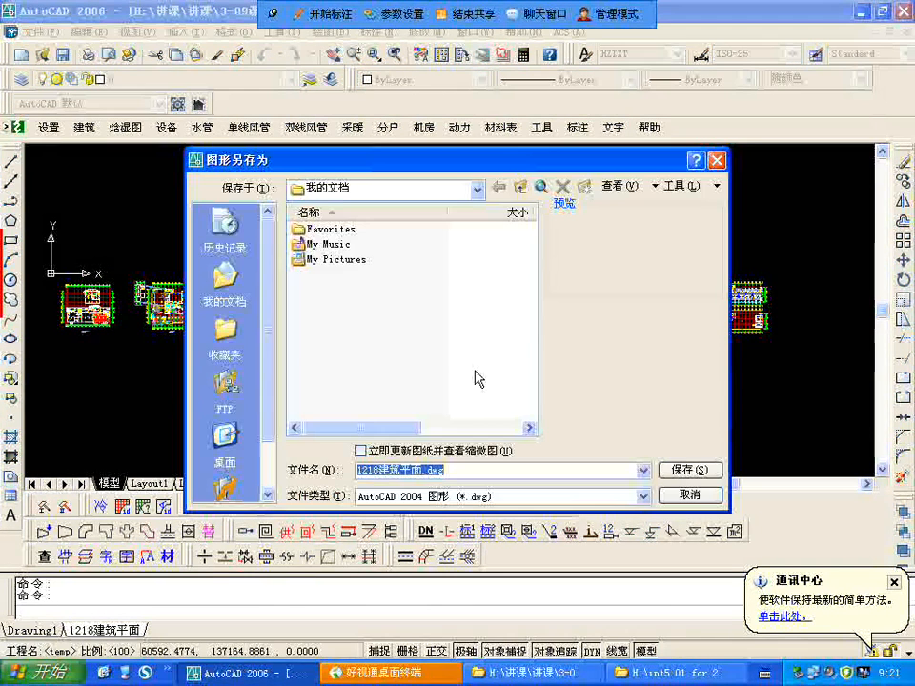
click(477, 187)
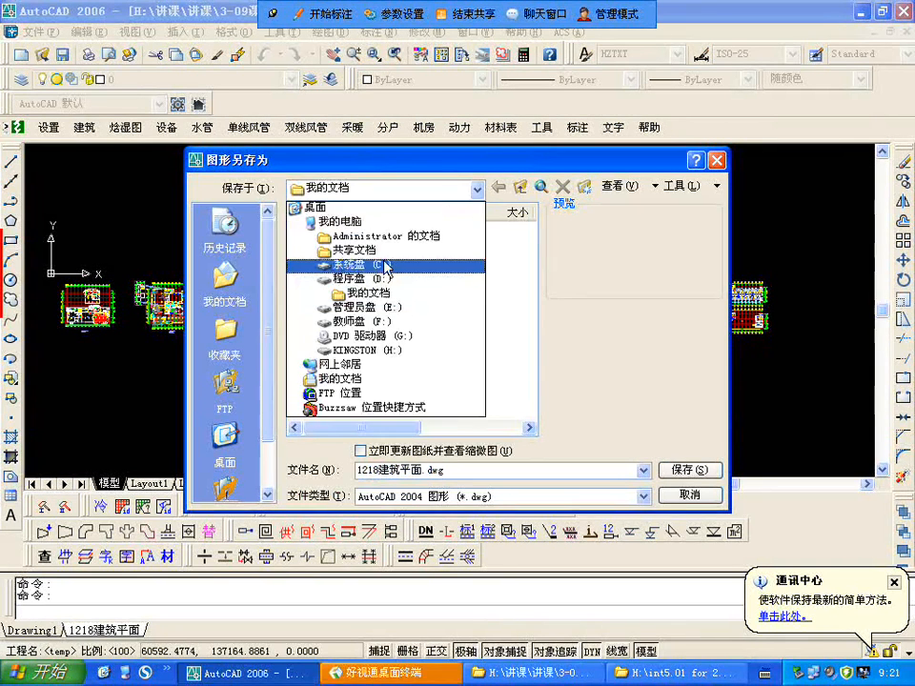
click(342, 204)
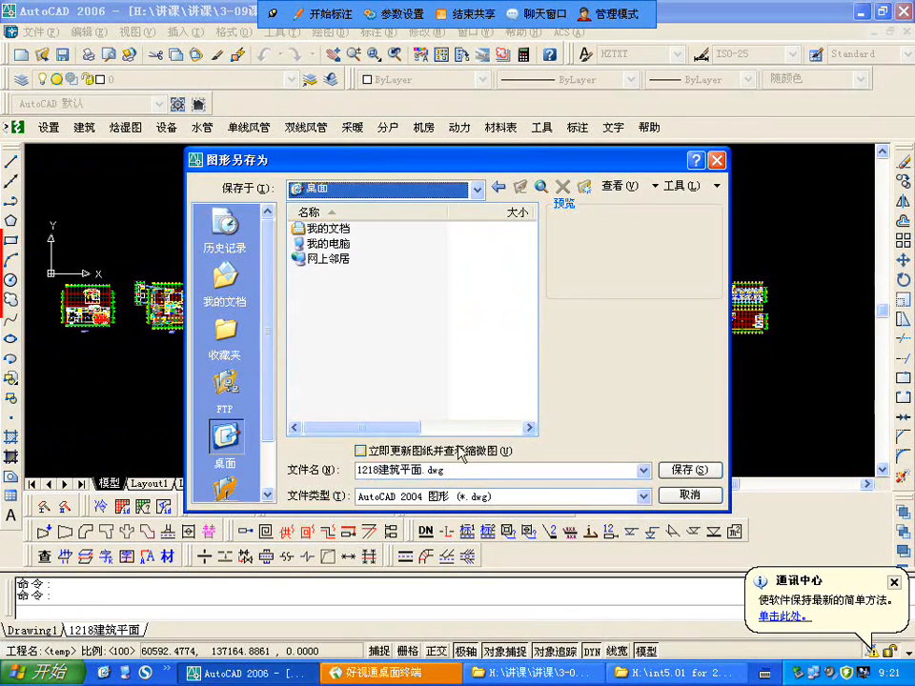
double_click(409, 472)
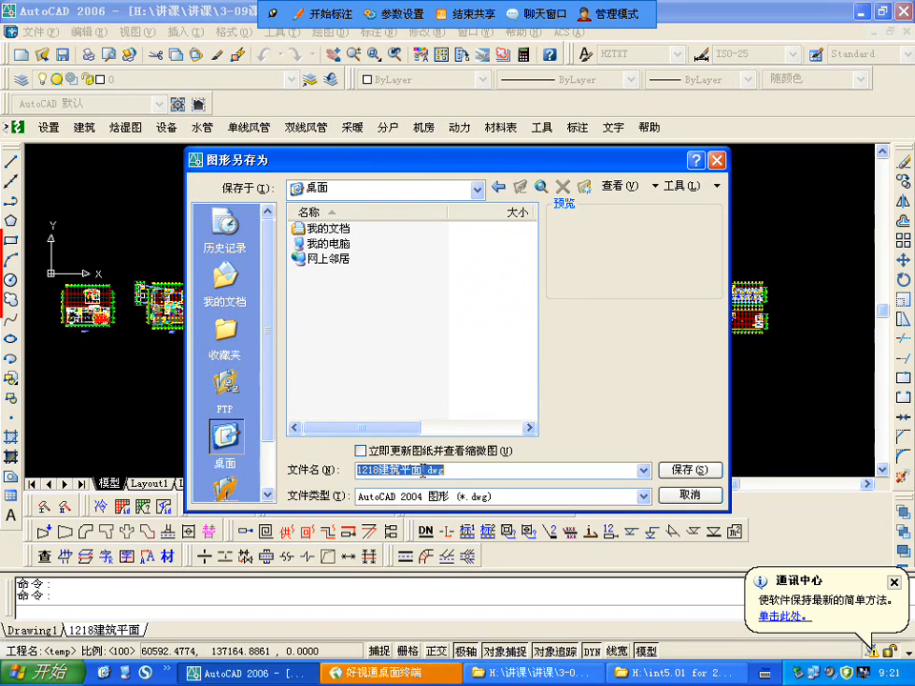
drag(423, 472, 349, 472)
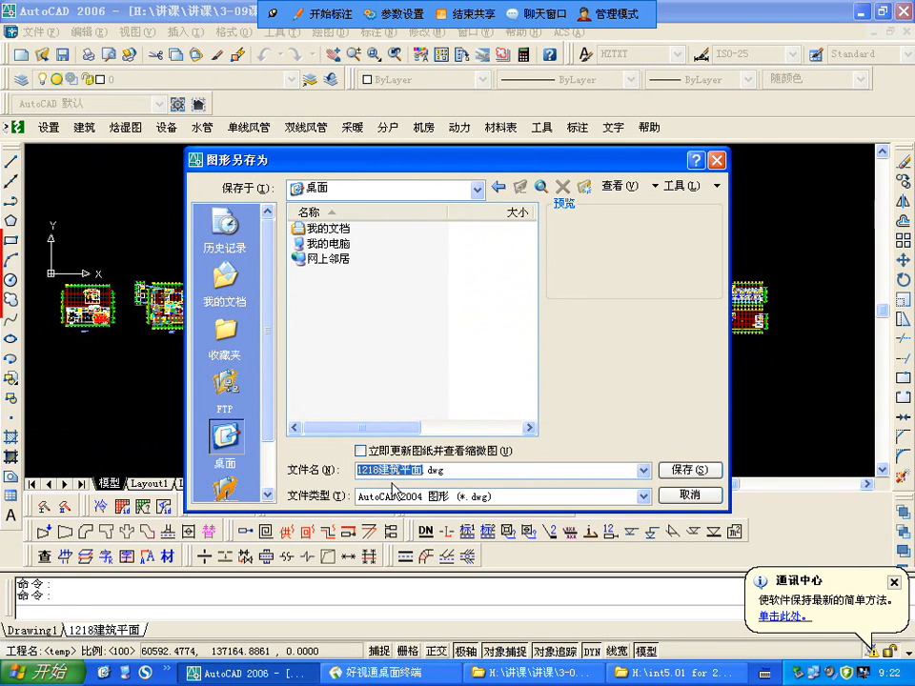
drag(381, 472, 345, 473)
key(BackSpace)
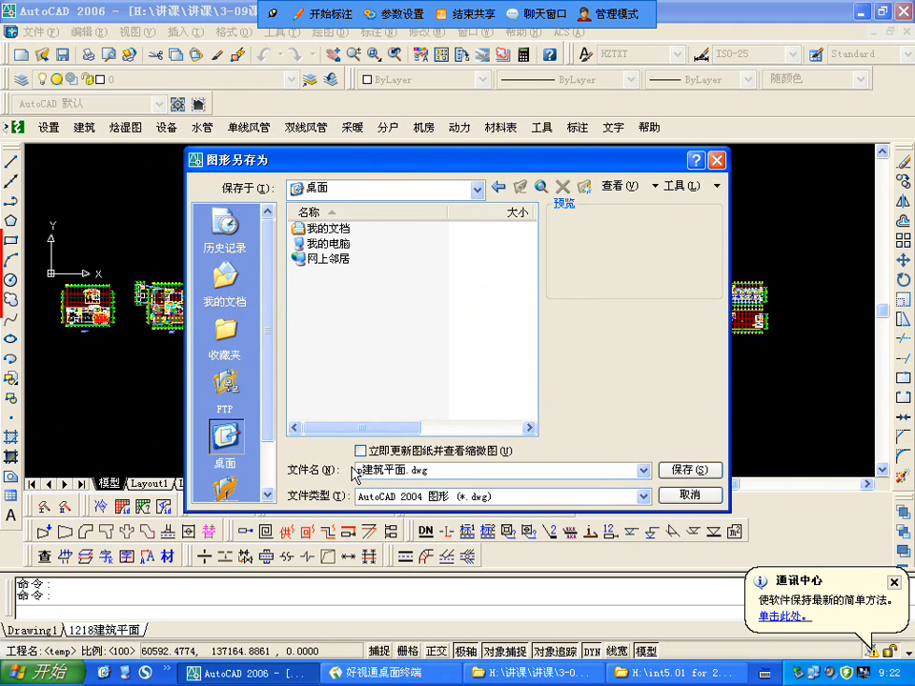
text(pm)
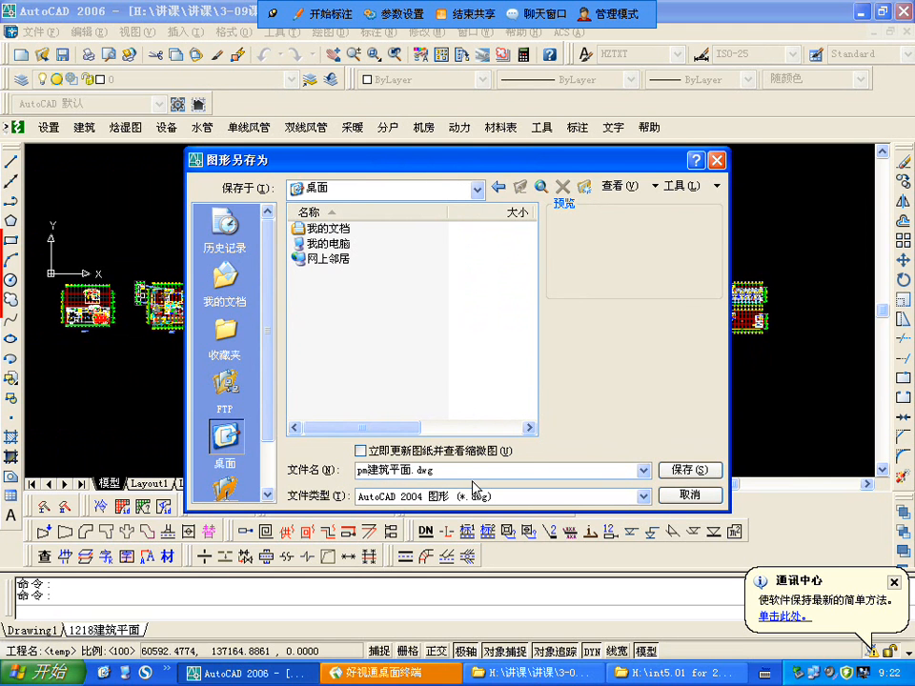
click(703, 470)
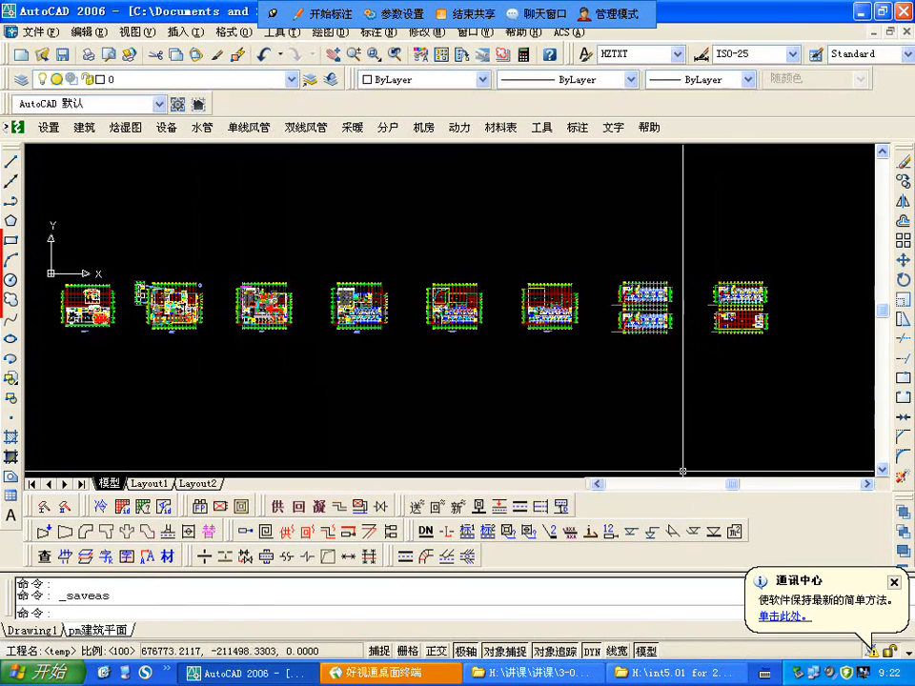
scroll(445, 322, down, 2)
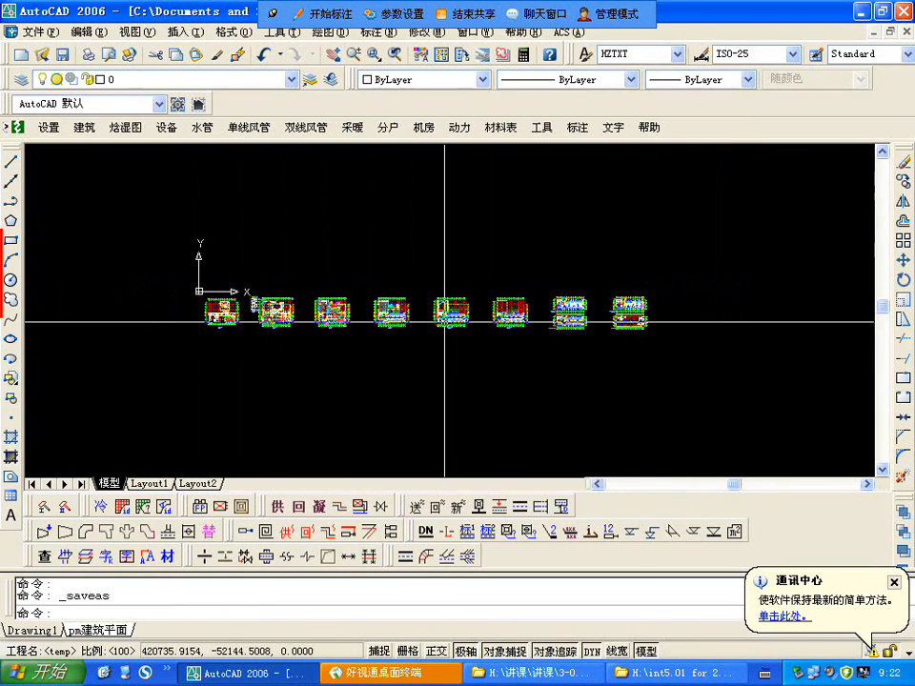
scroll(438, 322, up, 2)
right_click(445, 324)
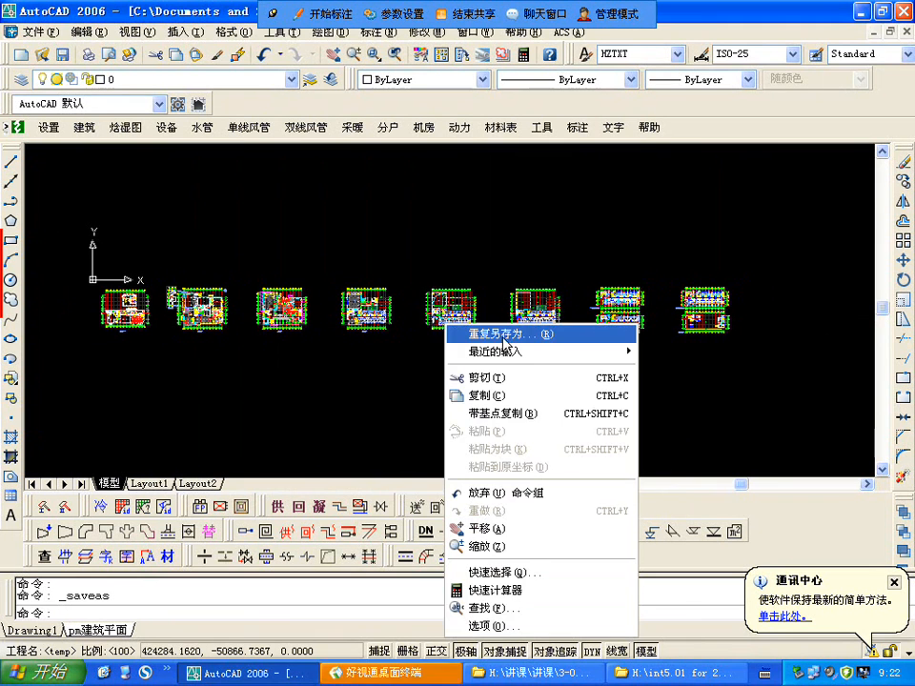
key(Escape)
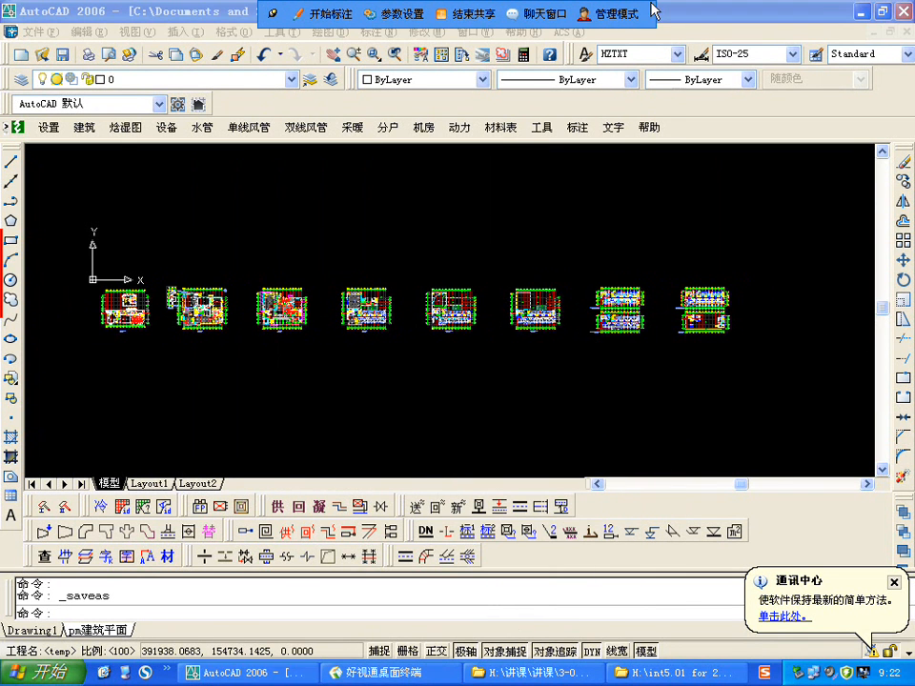
click(883, 12)
drag(800, 23, 792, 151)
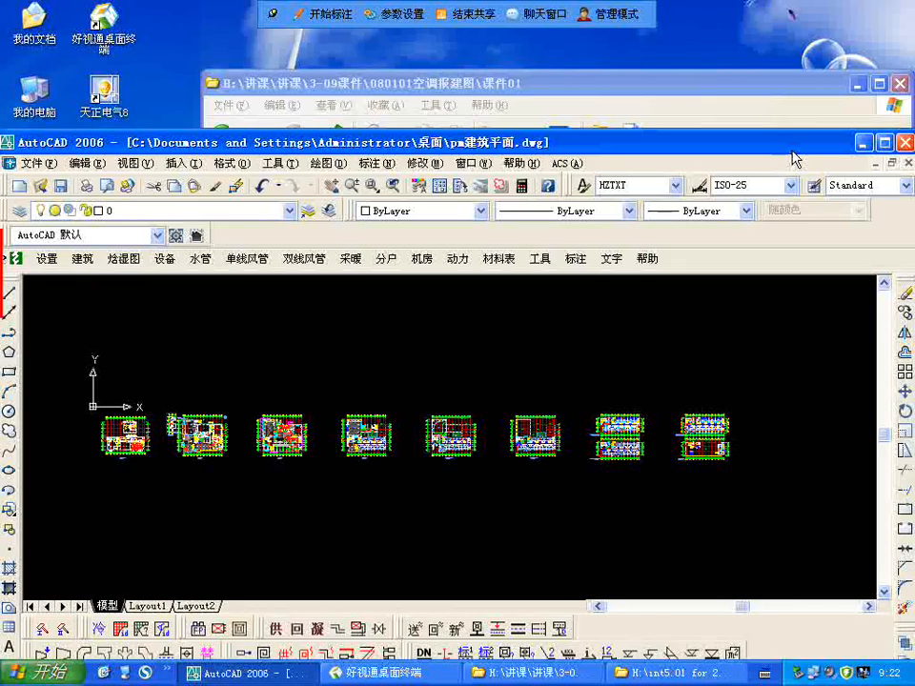
click(886, 143)
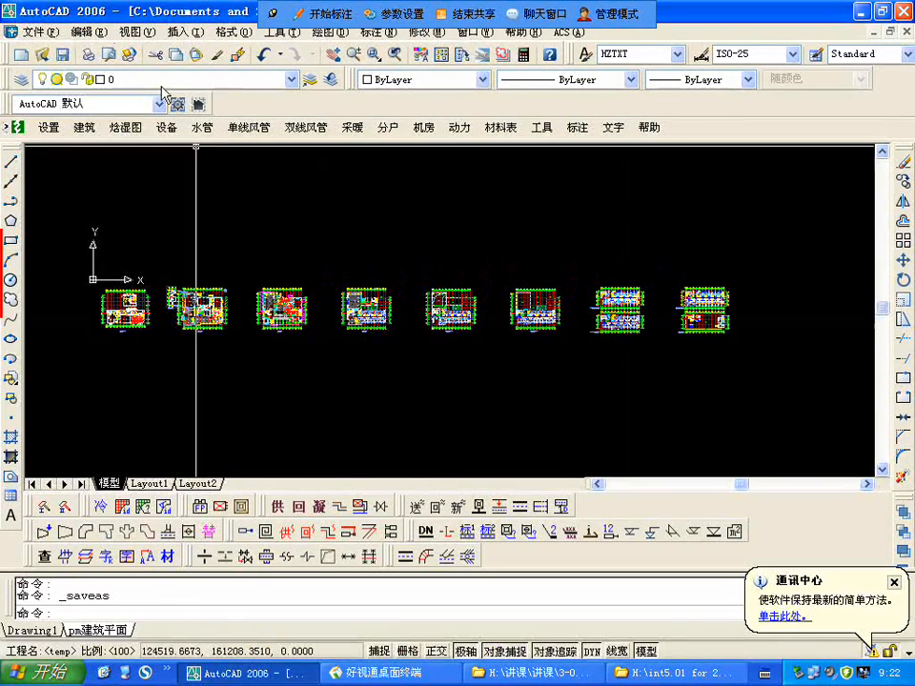
Step: Save another copy of the drawing on the desktop as nt防排烟.dwg
click(38, 32)
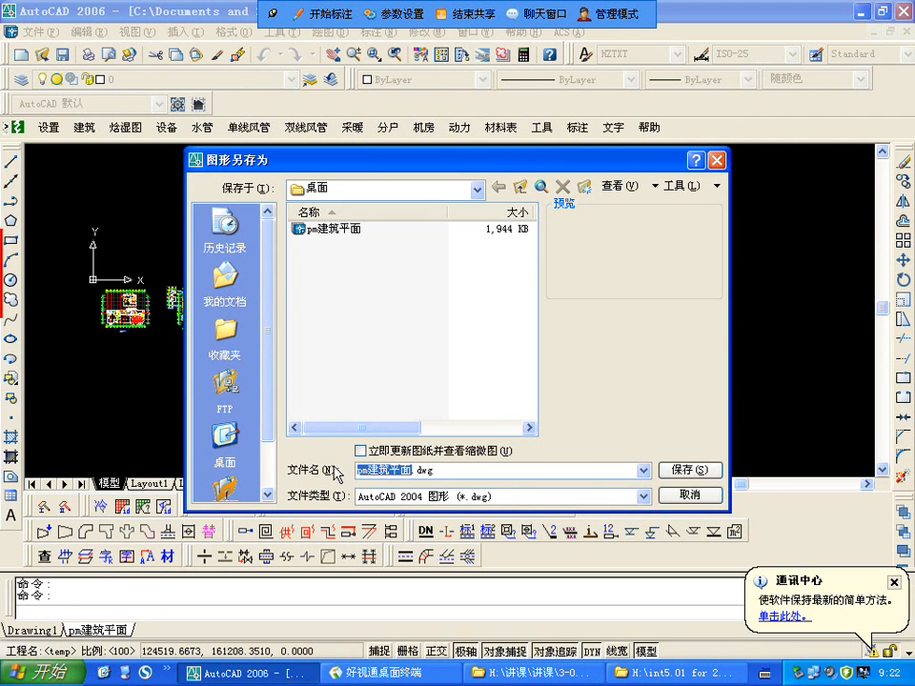
text(n)
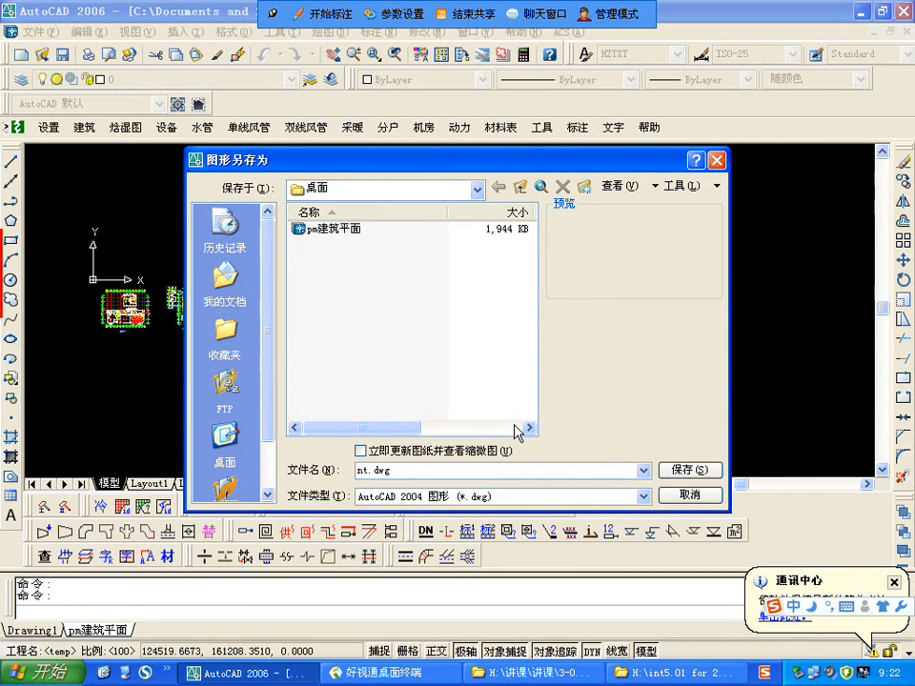
text(tfa)
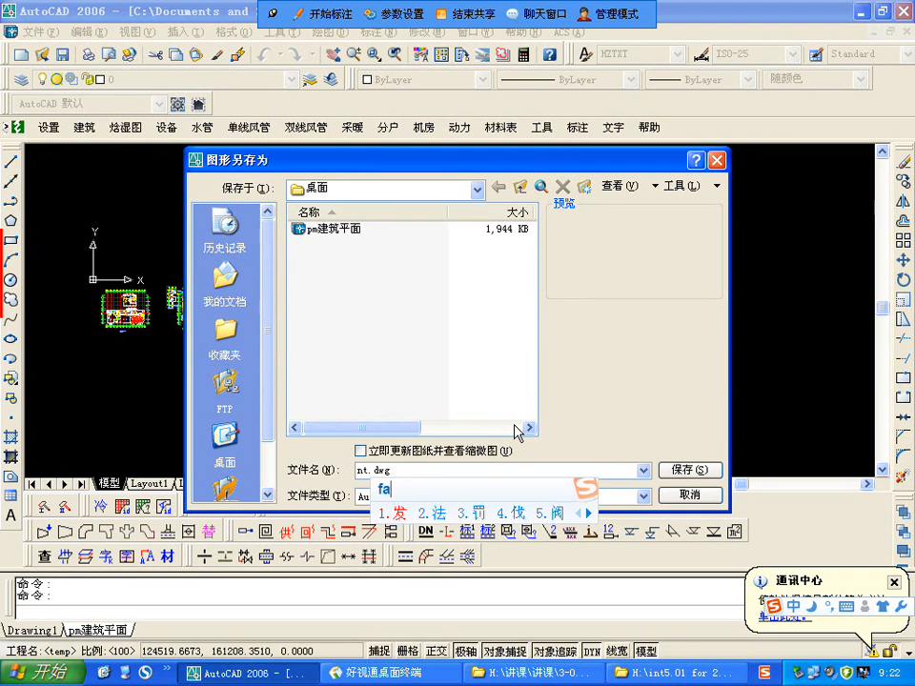
text(ngpaiyan)
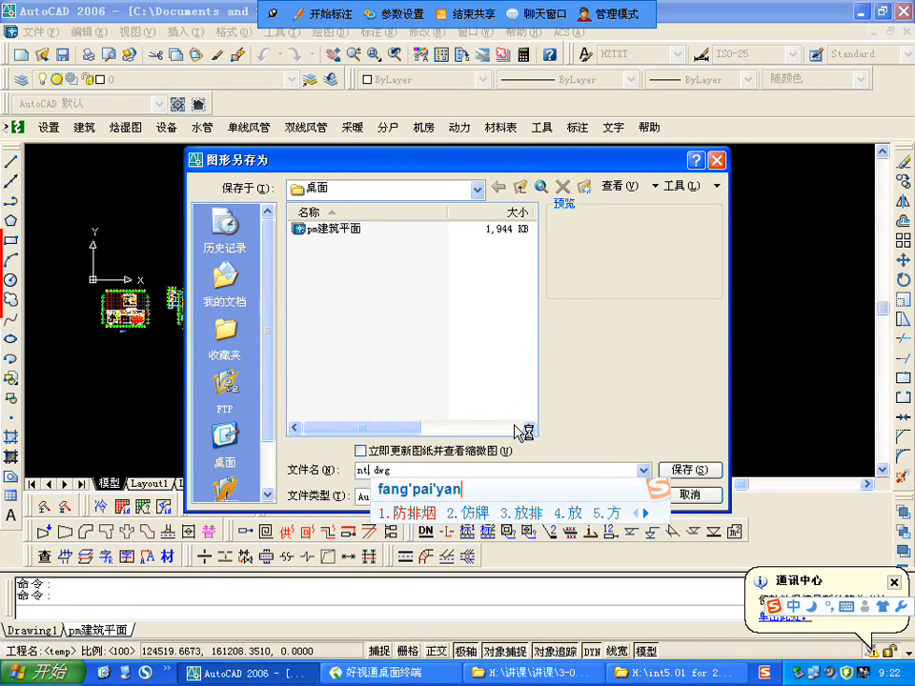
key(space)
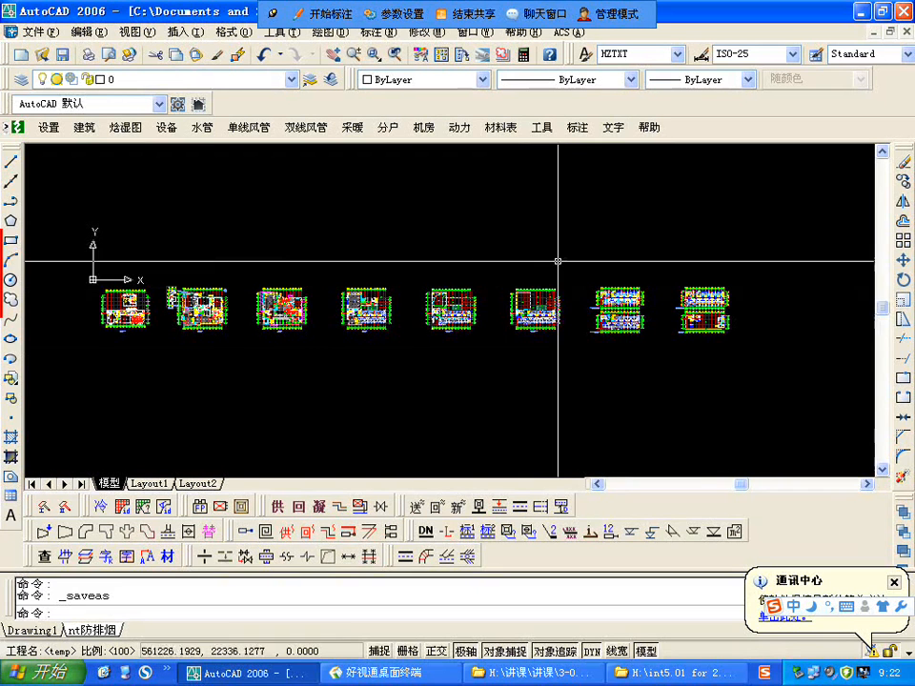
Step: Erase all the floor plans from nt防排烟 with one selection window around the whole row
scroll(572, 245, down, 1)
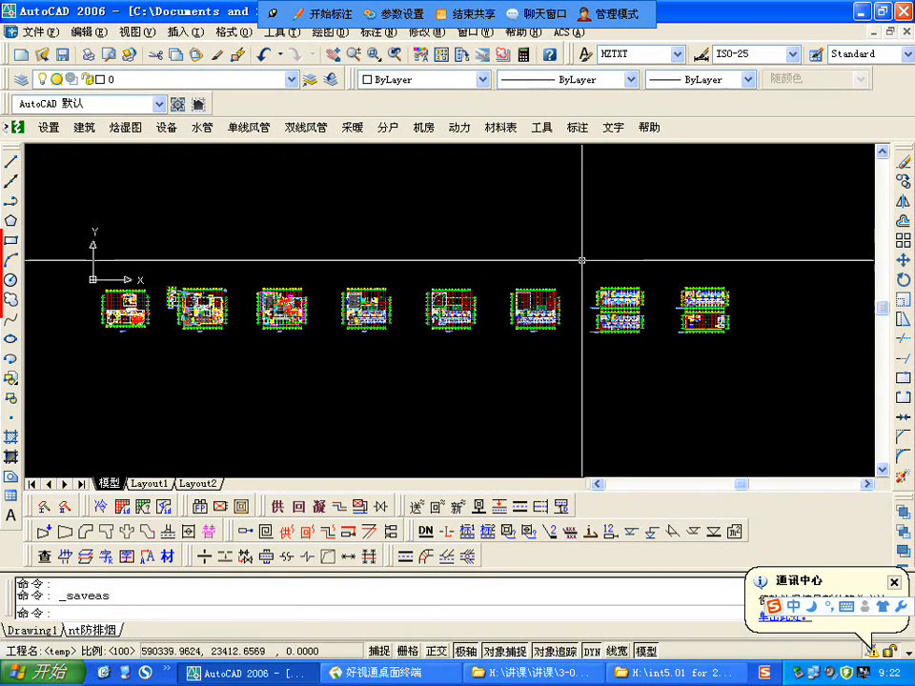
scroll(589, 265, down, 2)
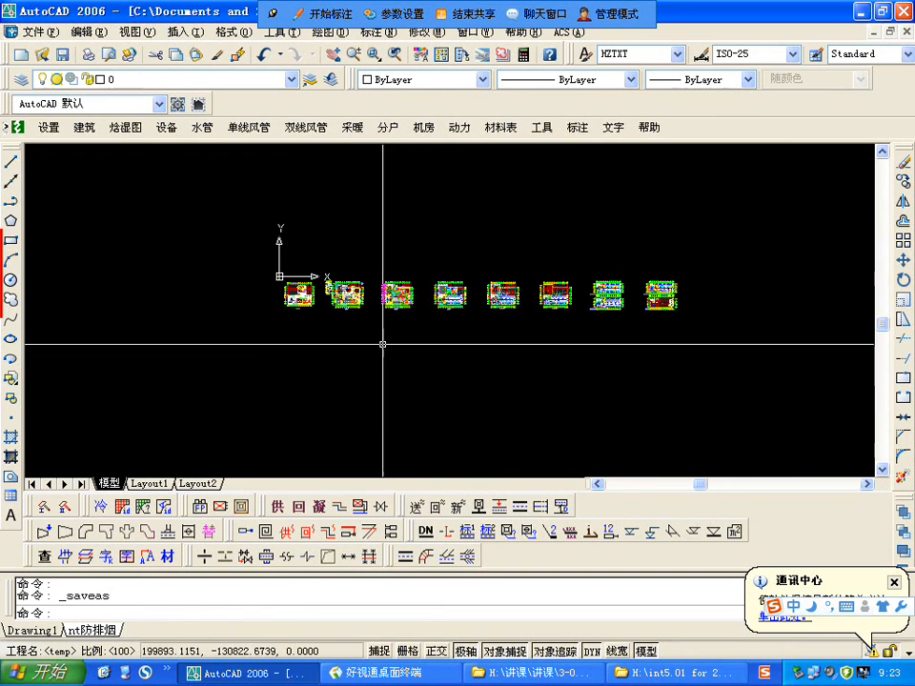
text(e)
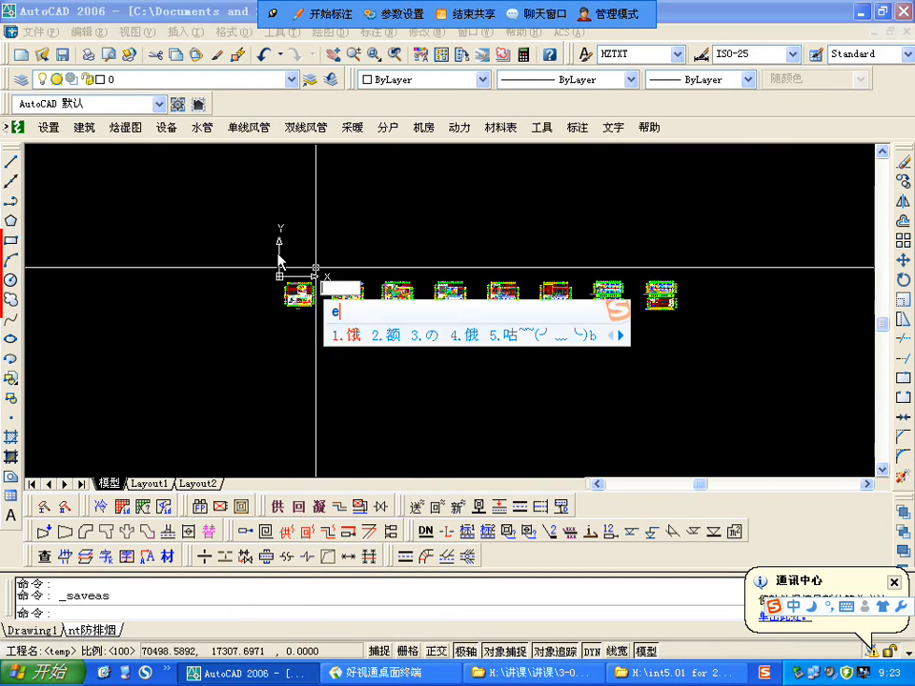
key(Escape)
key(Escape)
key(ctrl+space)
text(e)
key(Return)
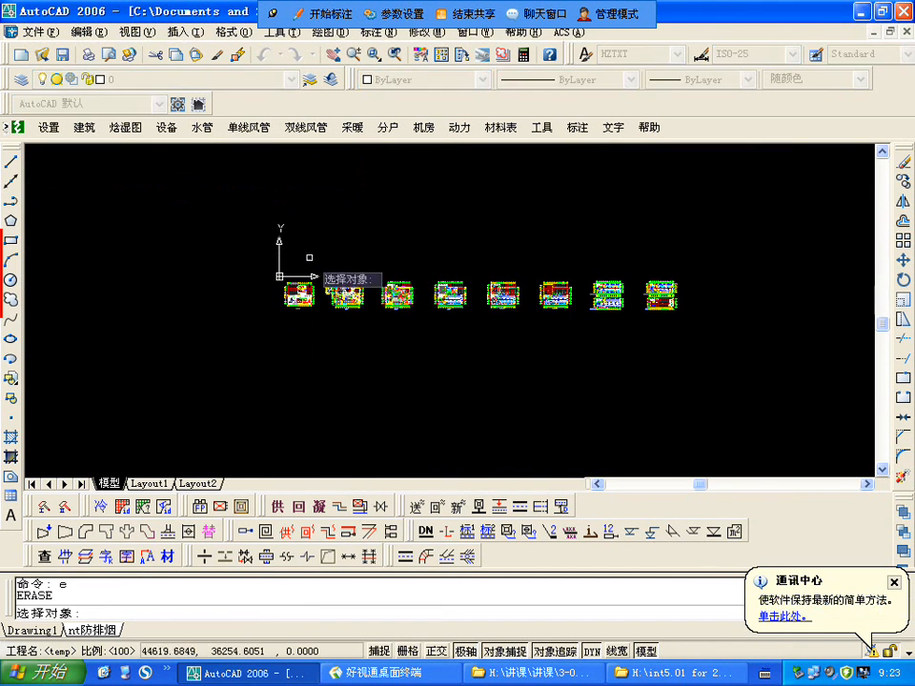
click(271, 259)
click(789, 373)
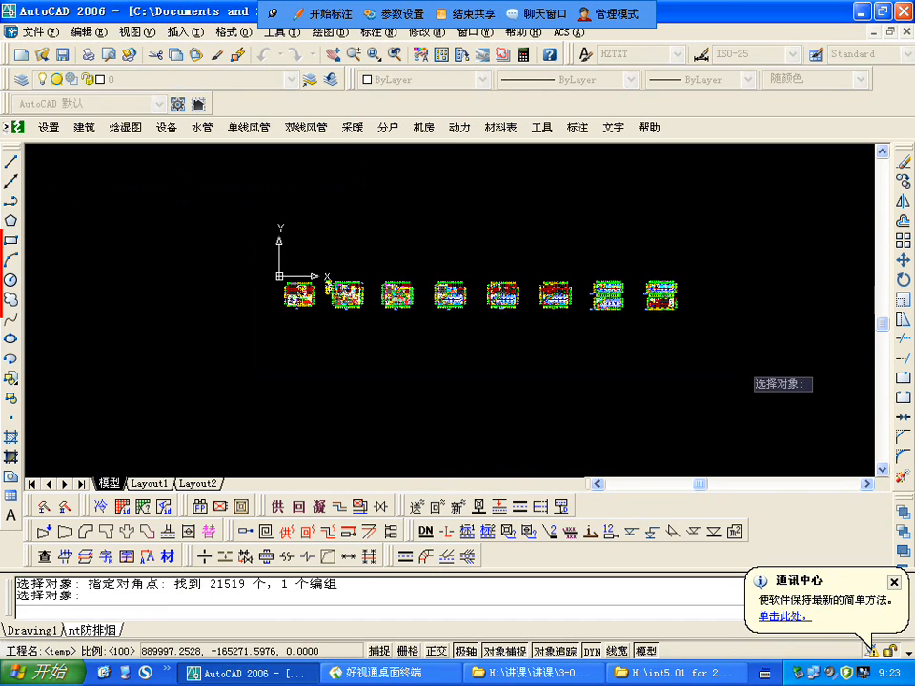
key(Return)
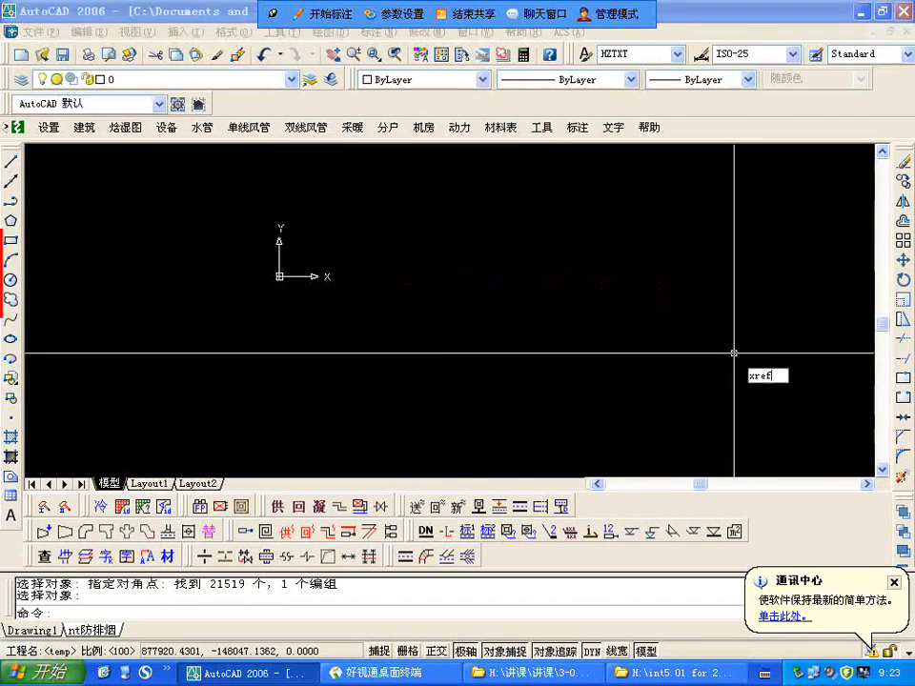
text(xref)
key(Return)
click(649, 257)
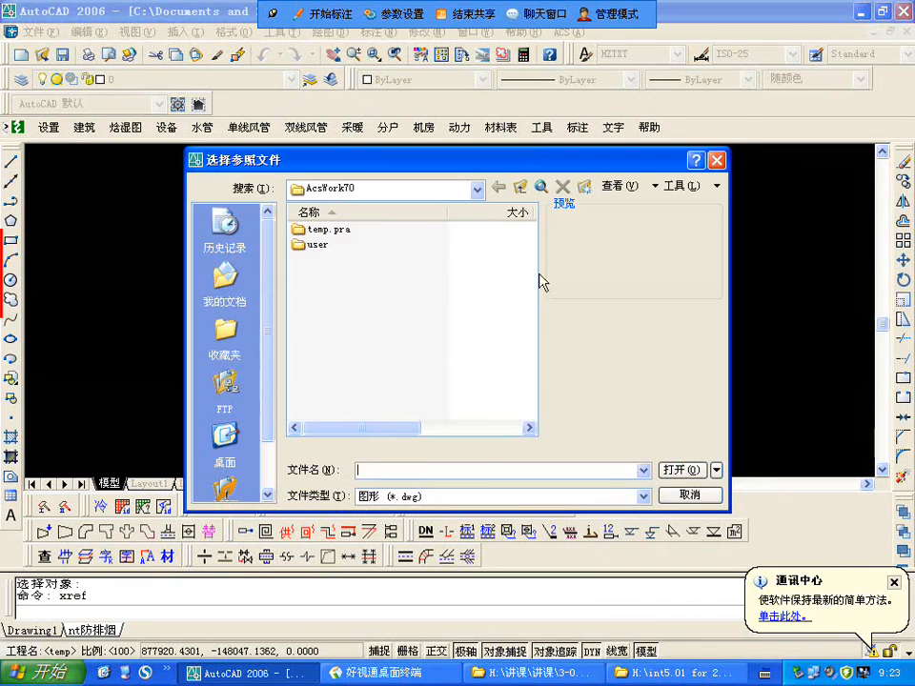
click(476, 188)
click(314, 204)
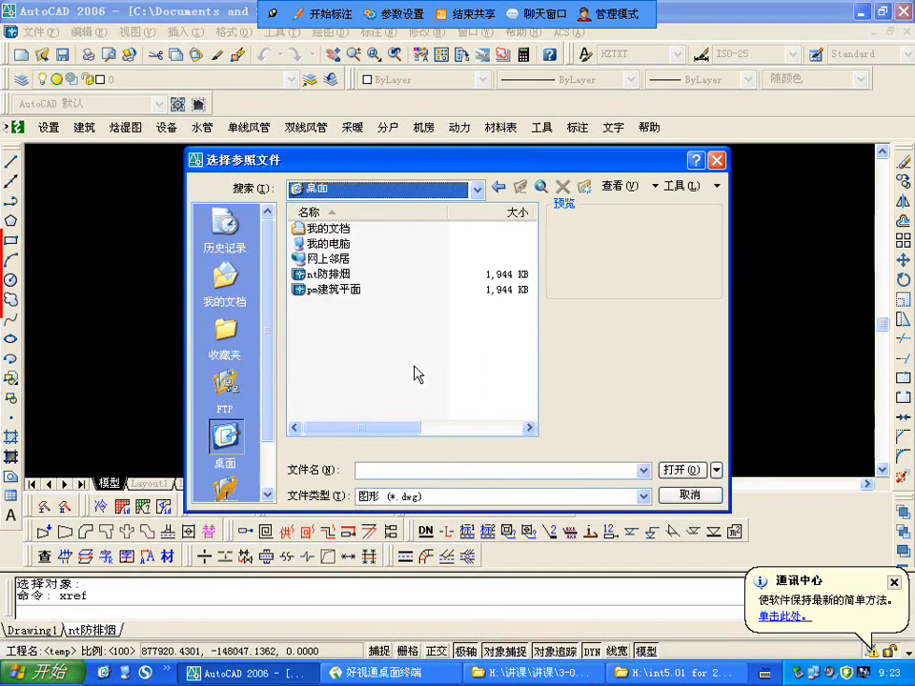
click(328, 290)
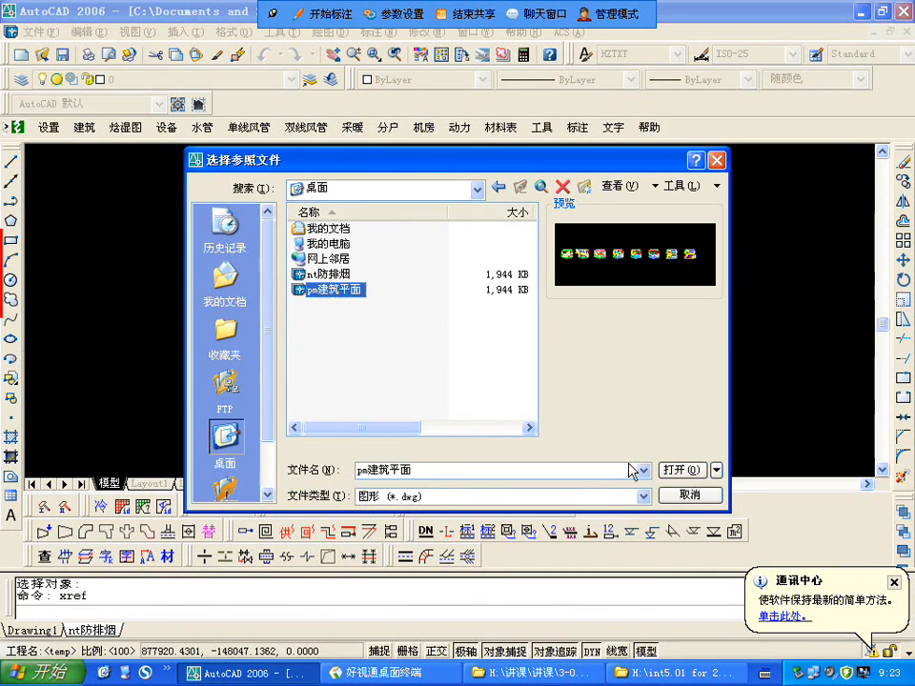
click(675, 470)
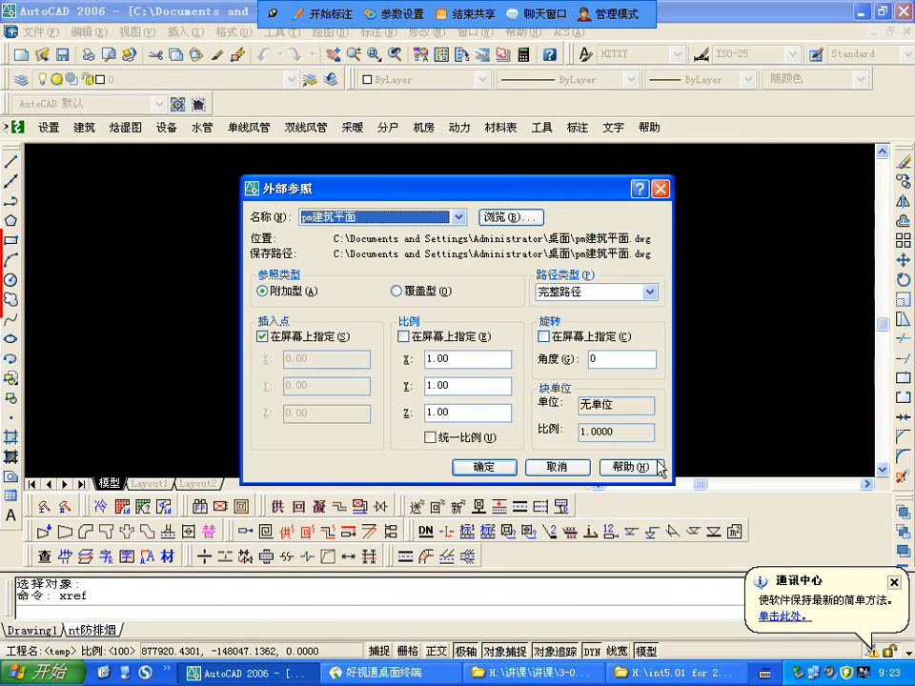
click(478, 468)
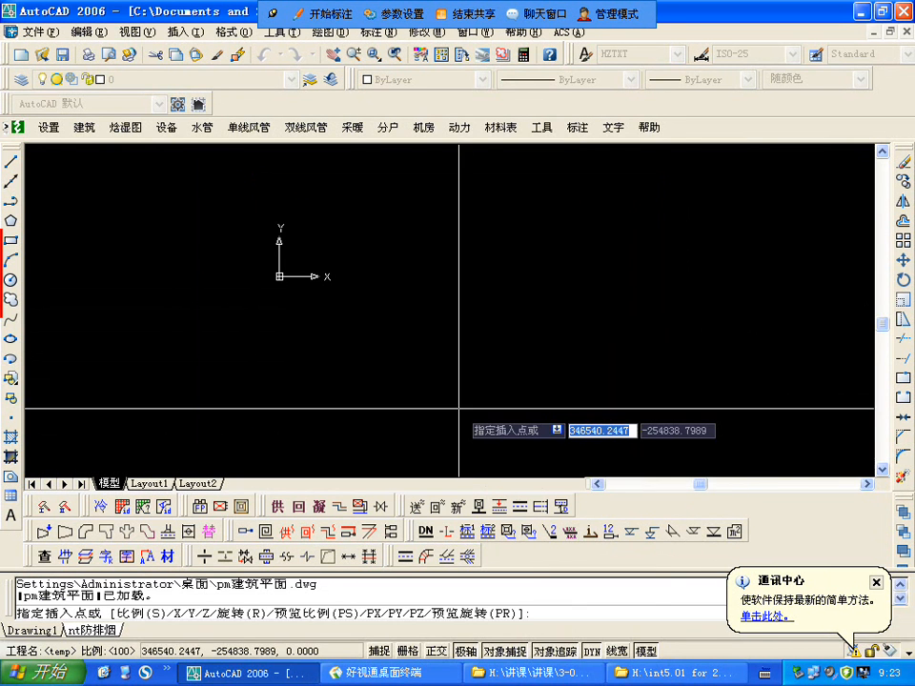
right_click(464, 411)
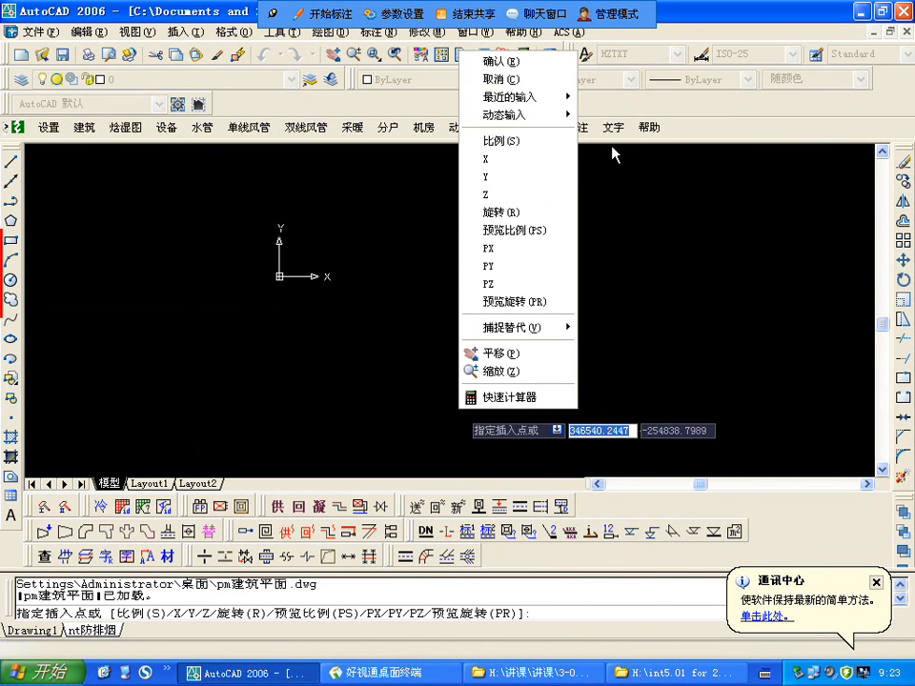
click(613, 154)
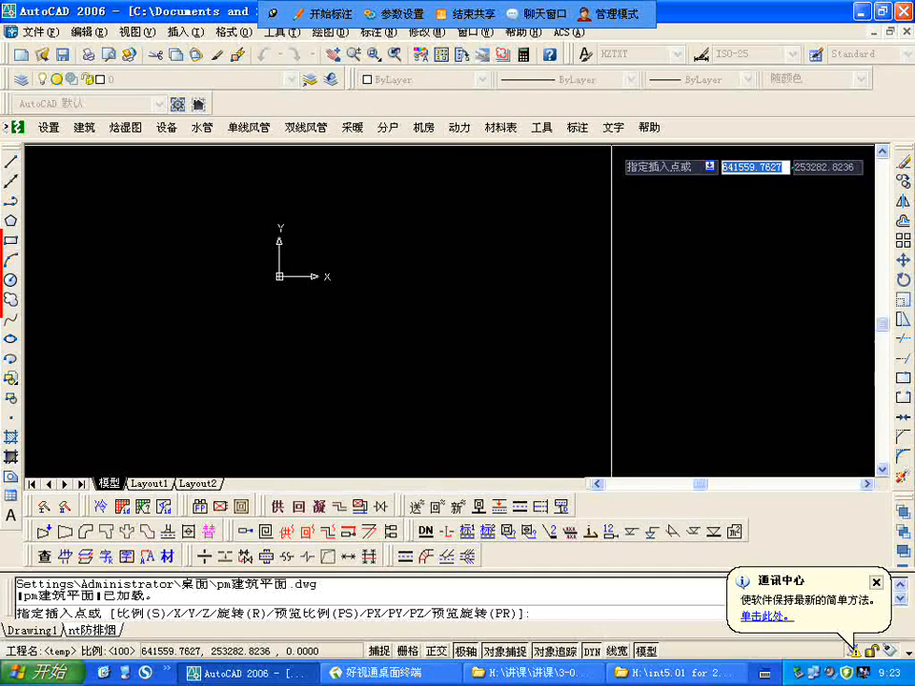
key(Return)
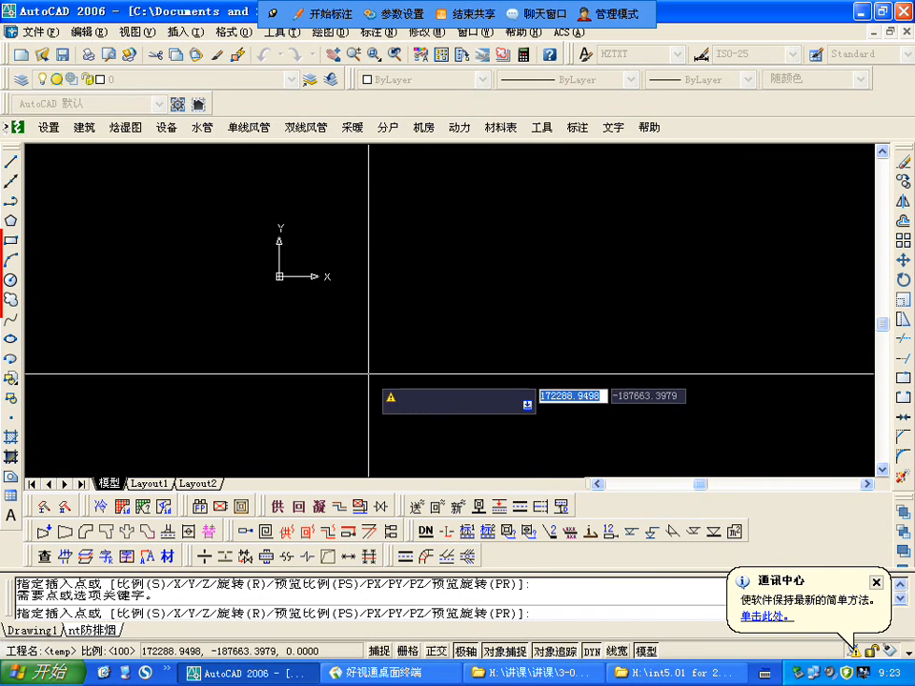
key(Escape)
Step: Attach pm建筑平面.dwg from the desktop (桌面) as an external reference at insertion point 0,0,0, without specifying the point on screen
right_click(340, 363)
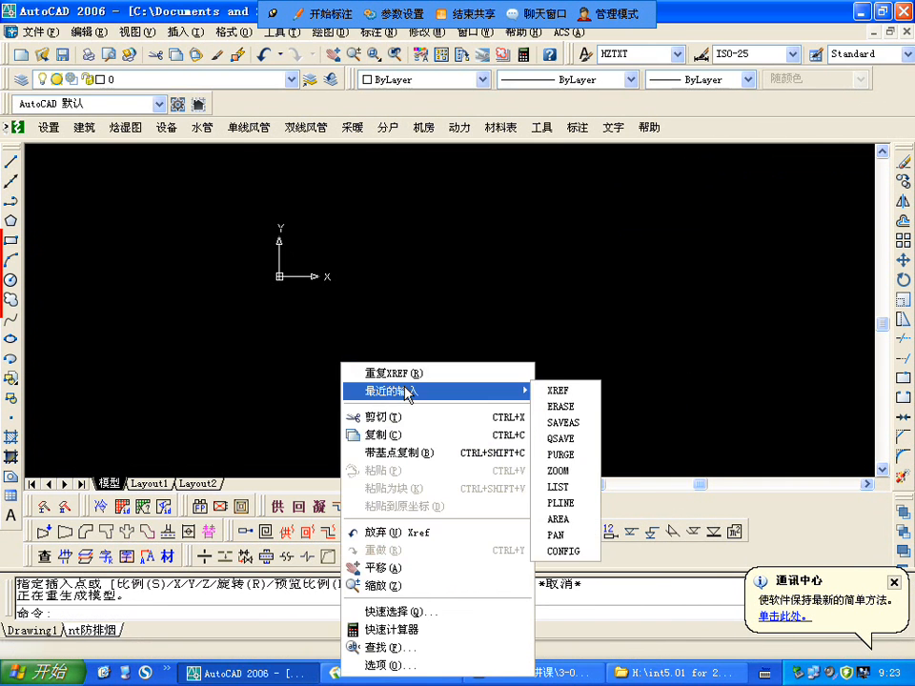
click(404, 373)
click(649, 256)
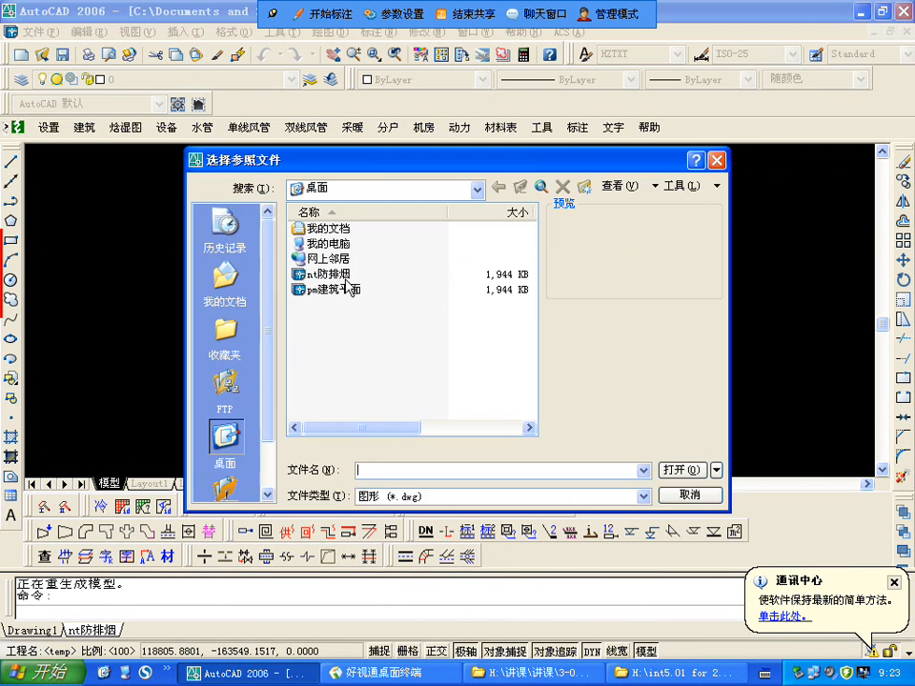
click(324, 290)
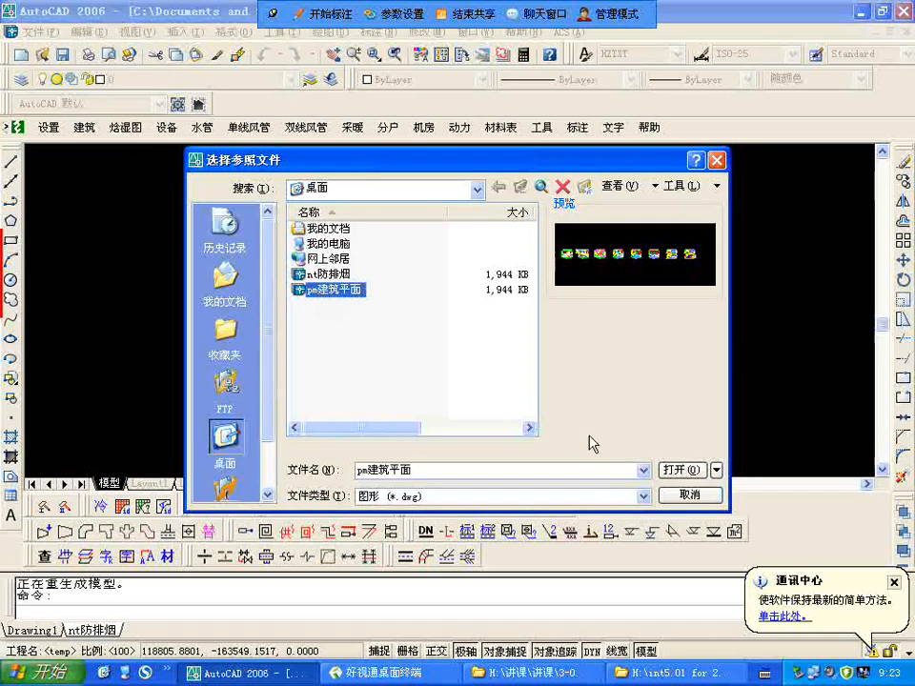
click(678, 469)
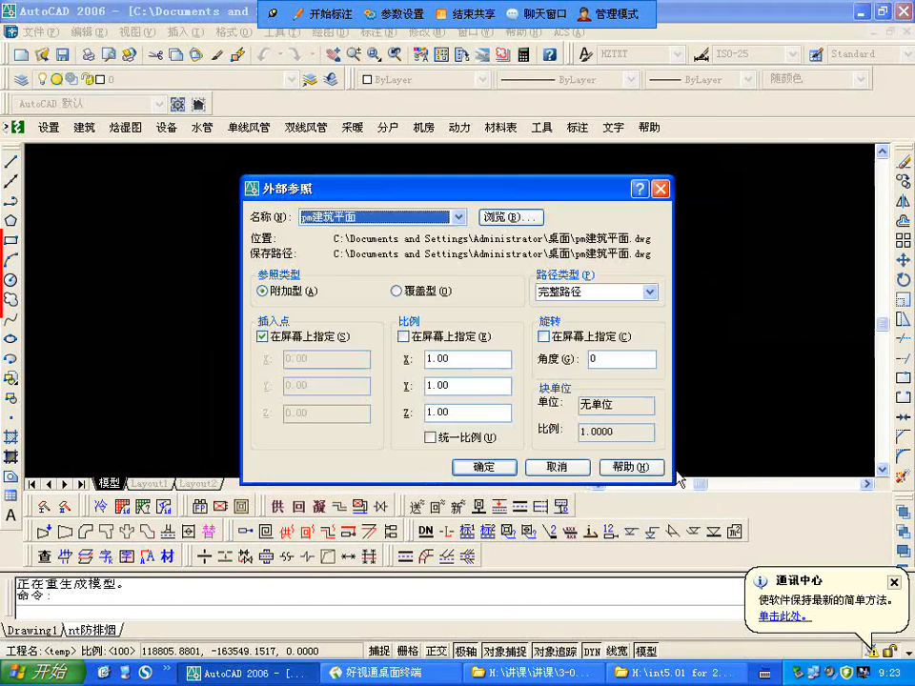
click(261, 336)
click(485, 468)
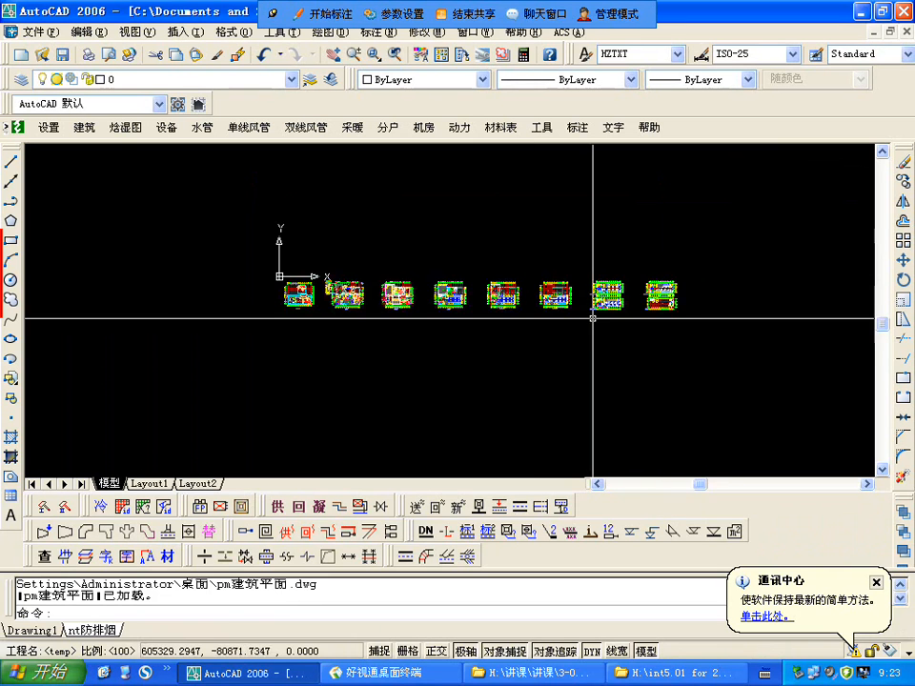
Step: Select the attached reference to check whether the floor plans behave as one object, and deselect it
scroll(599, 305, up, 2)
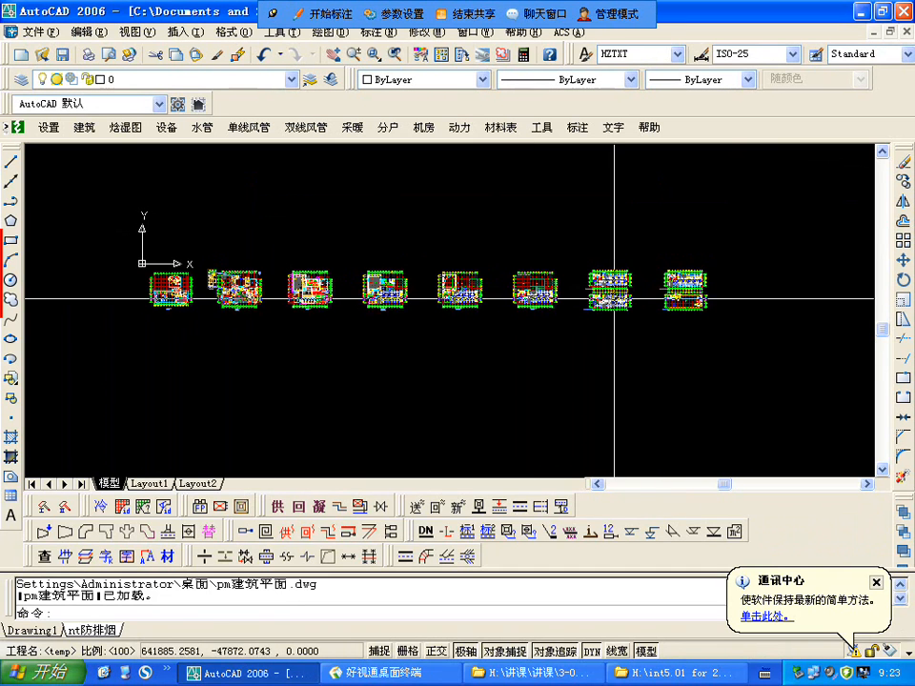
click(609, 291)
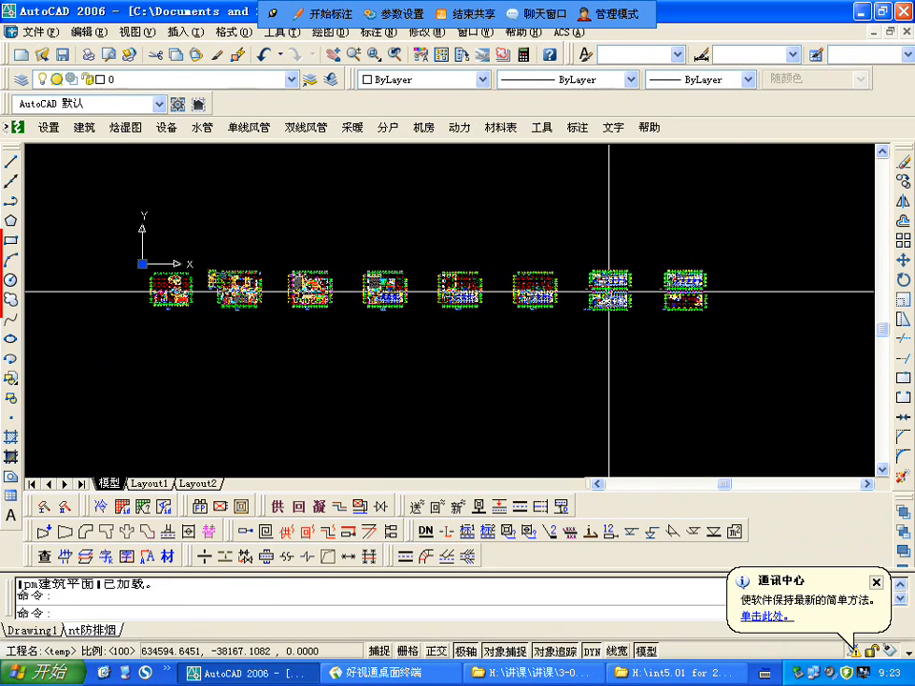
key(Escape)
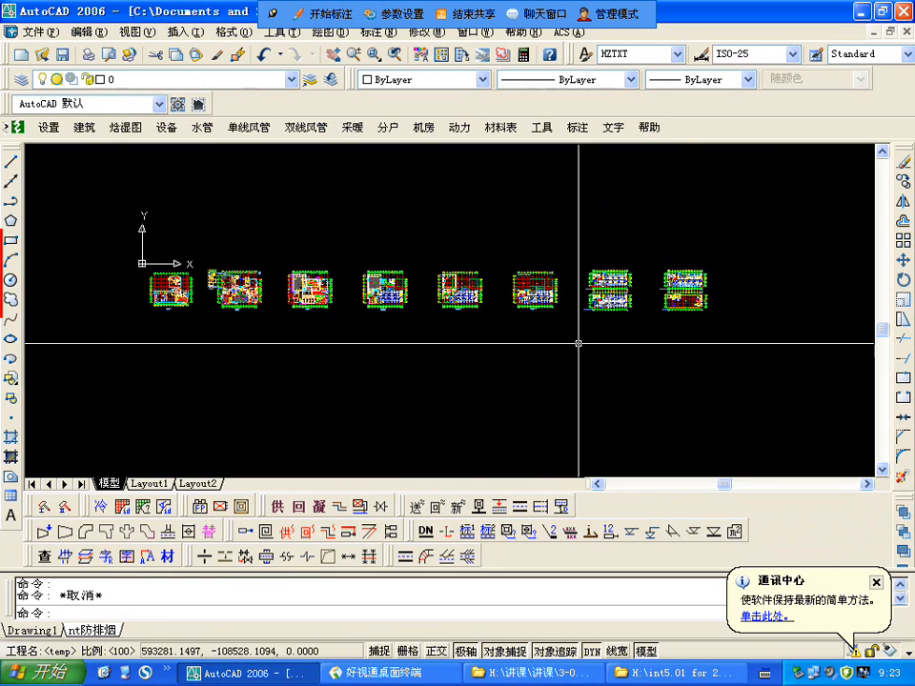
scroll(158, 253, up, 6)
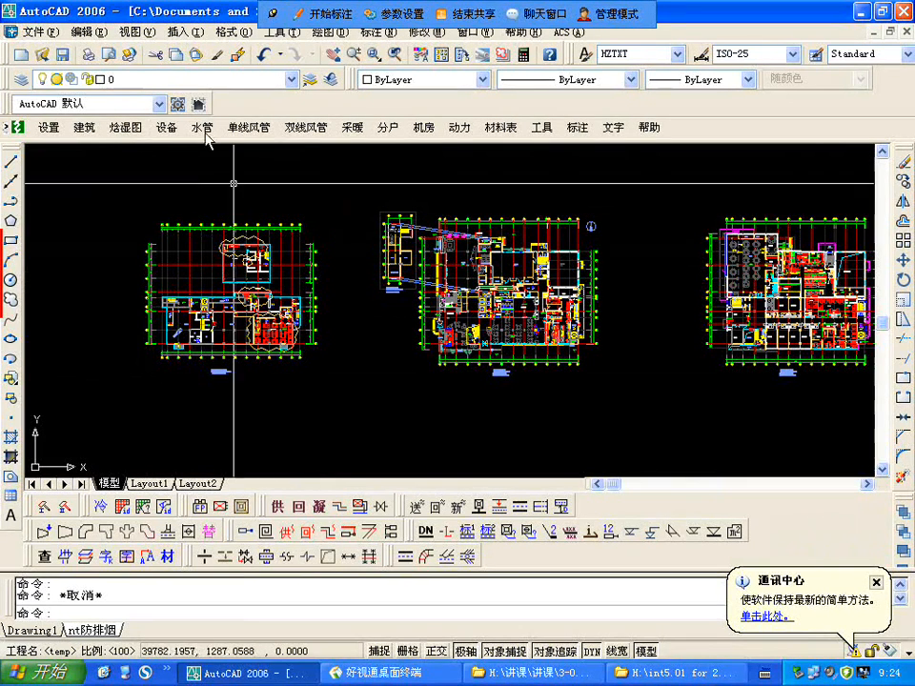
click(39, 34)
click(684, 217)
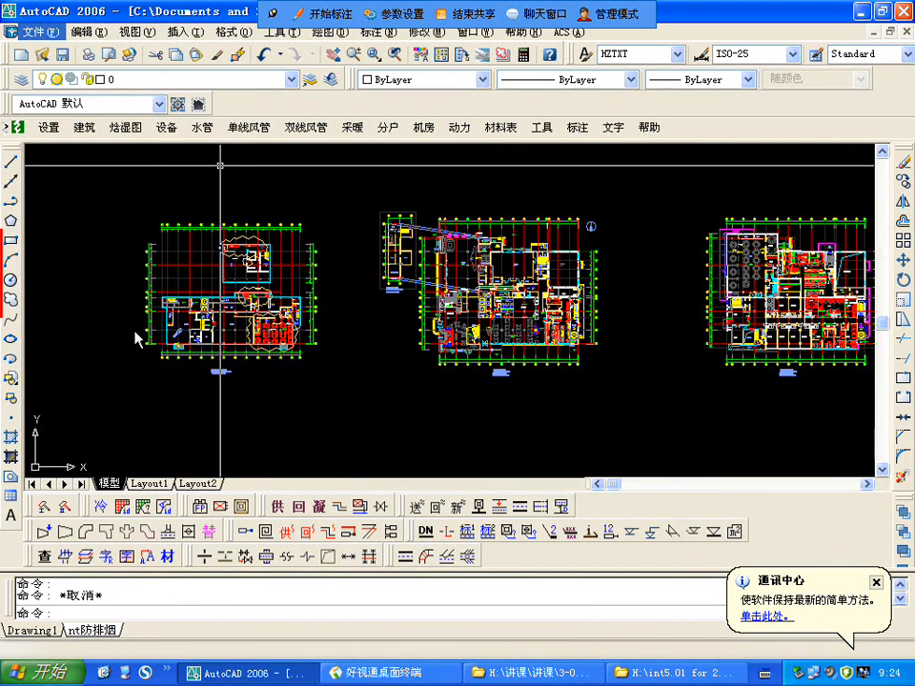
click(422, 416)
key(Escape)
scroll(165, 350, down, 3)
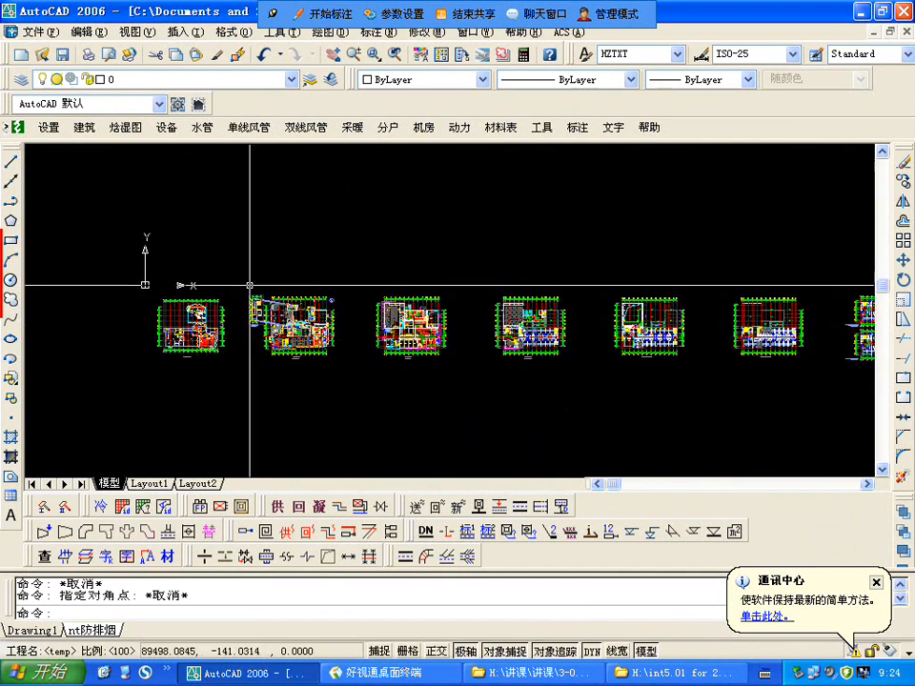
scroll(250, 285, down, 2)
scroll(515, 286, up, 2)
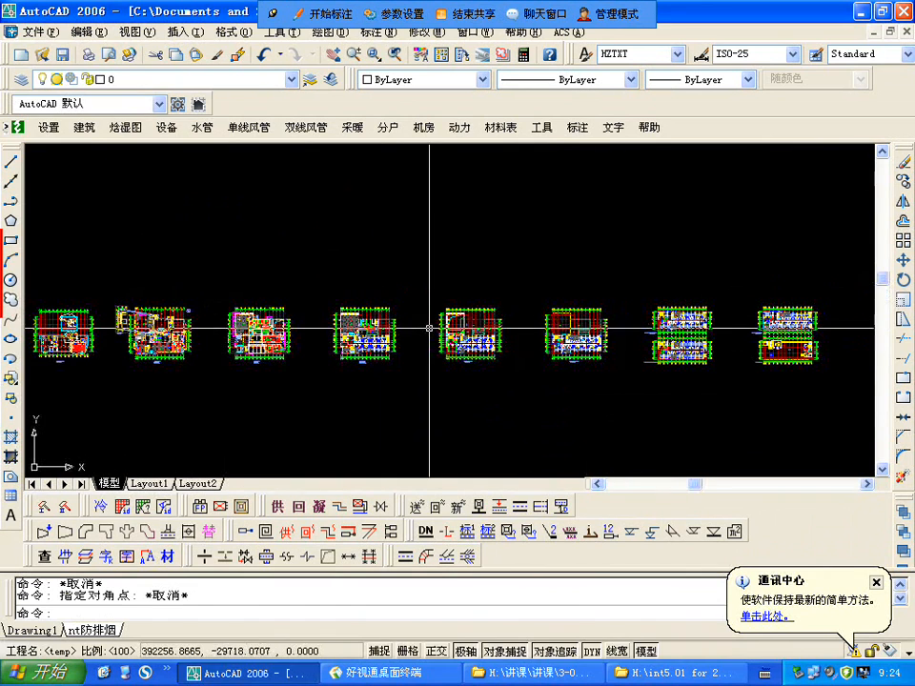
click(39, 32)
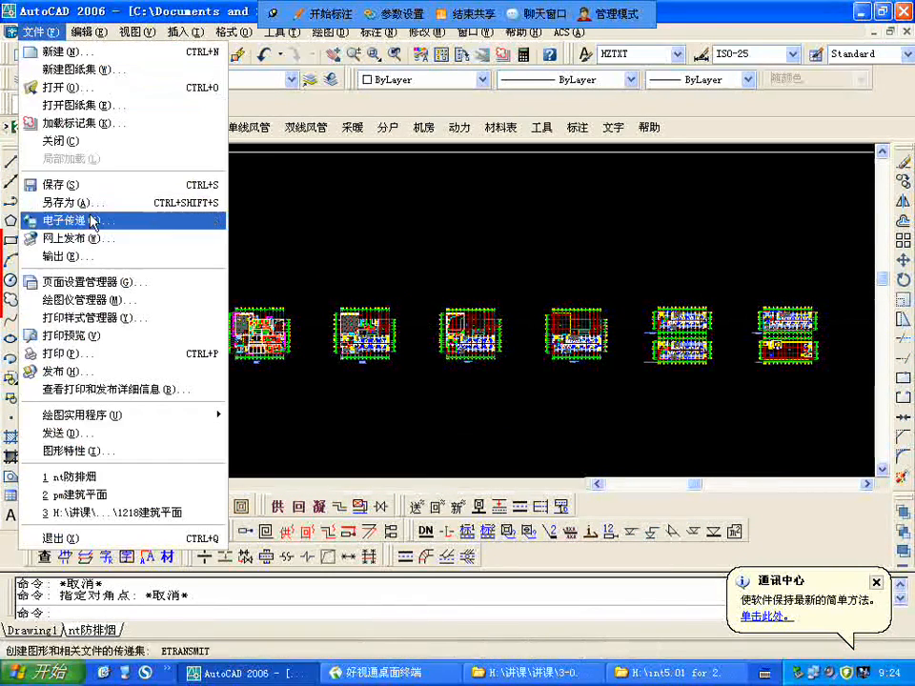
click(66, 203)
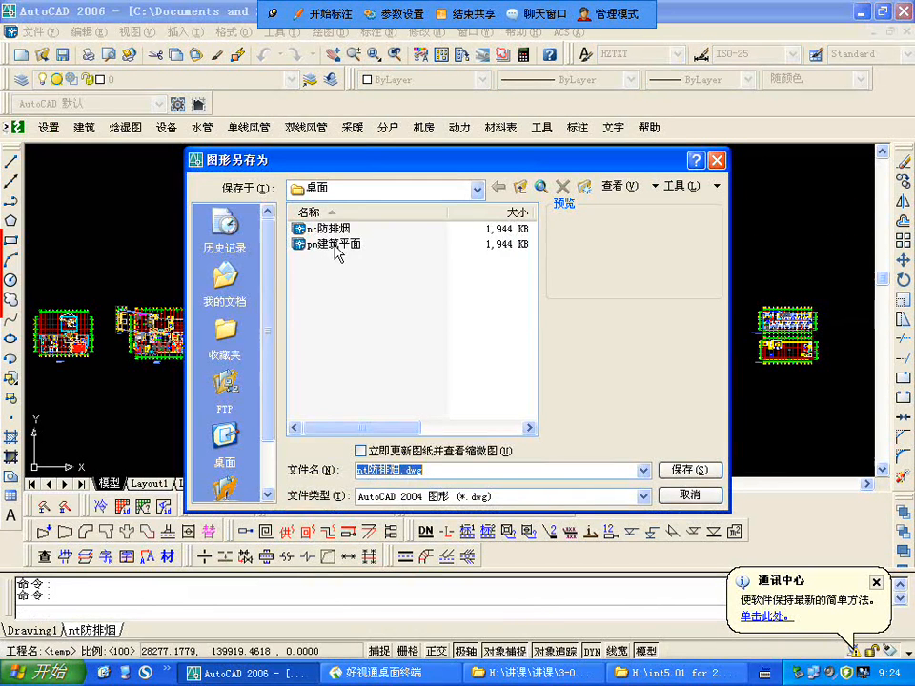
click(335, 246)
click(688, 496)
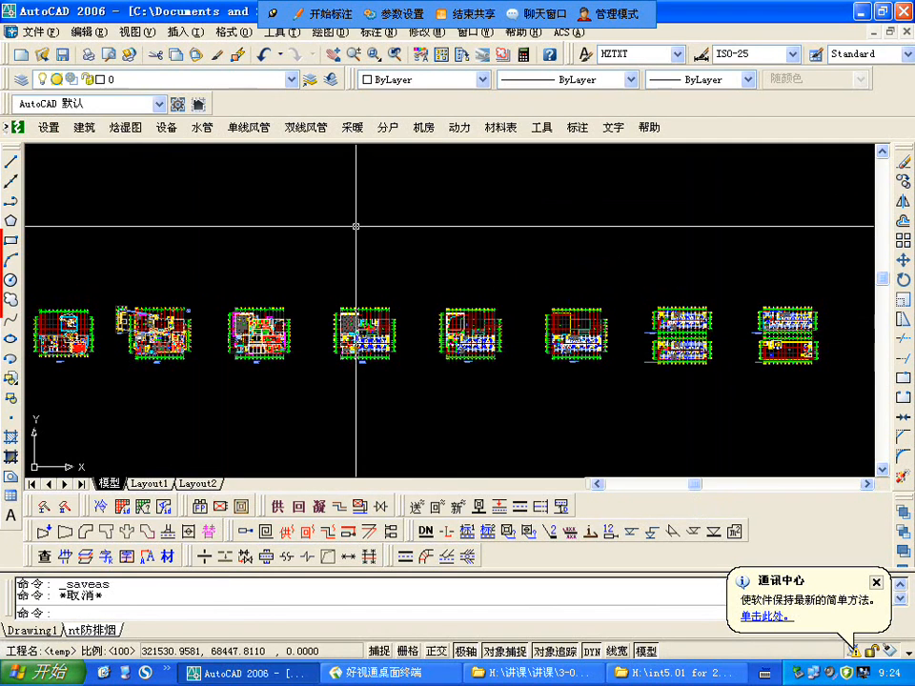
Step: Set the colour of all layers in the layer properties manager to index colour 249
scroll(443, 351, down, 2)
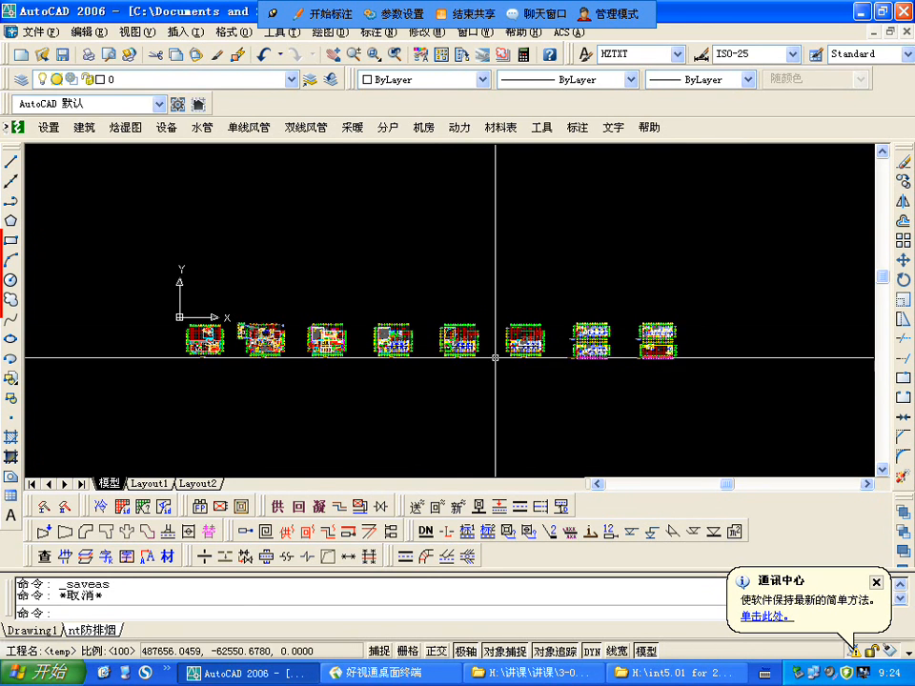
scroll(327, 363, up, 9)
scroll(762, 322, down, 5)
scroll(558, 331, up, 5)
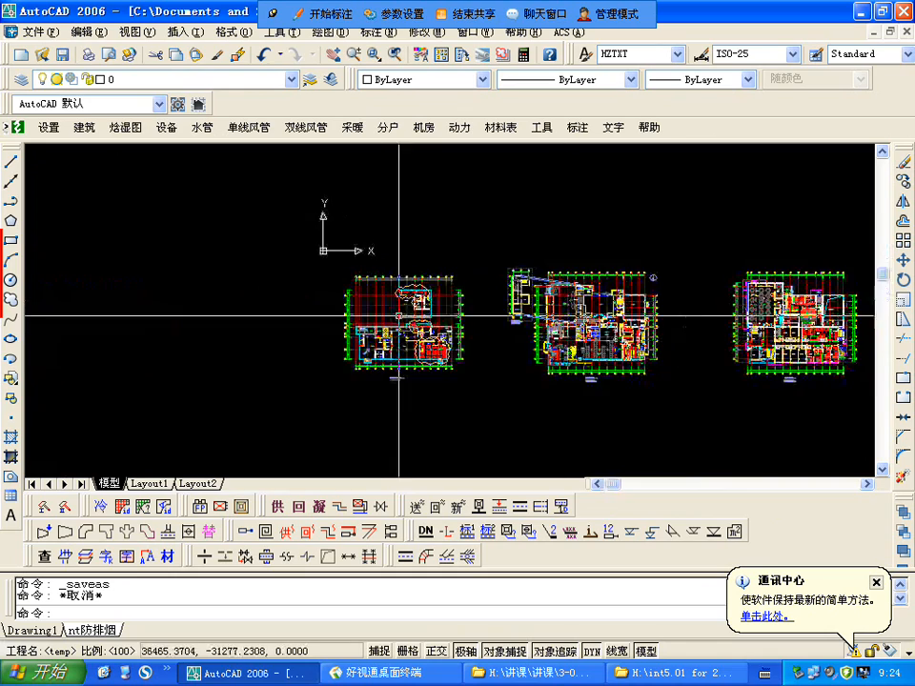
click(19, 78)
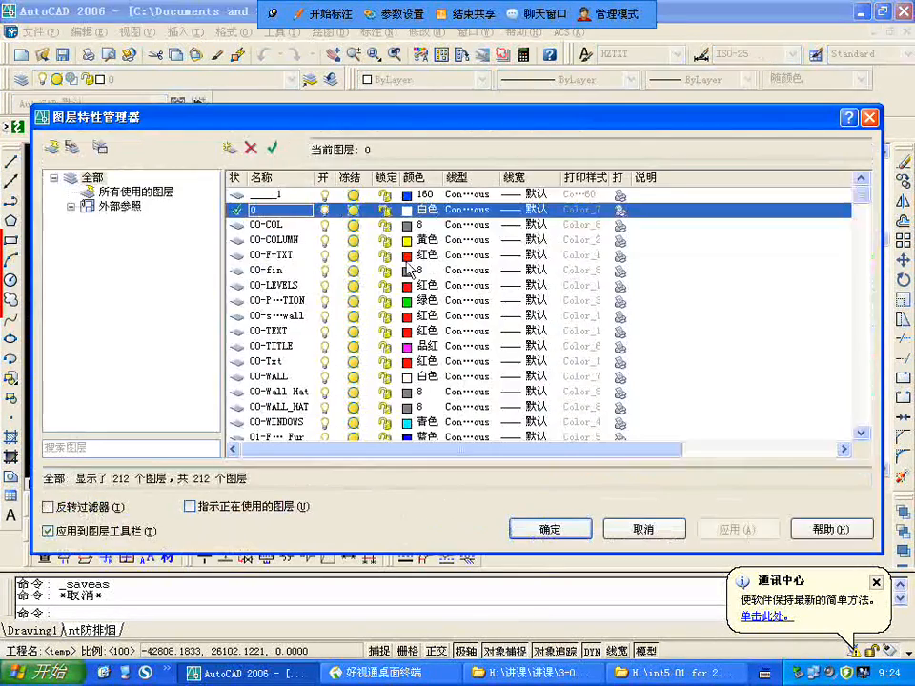
click(279, 257)
key(ctrl+a)
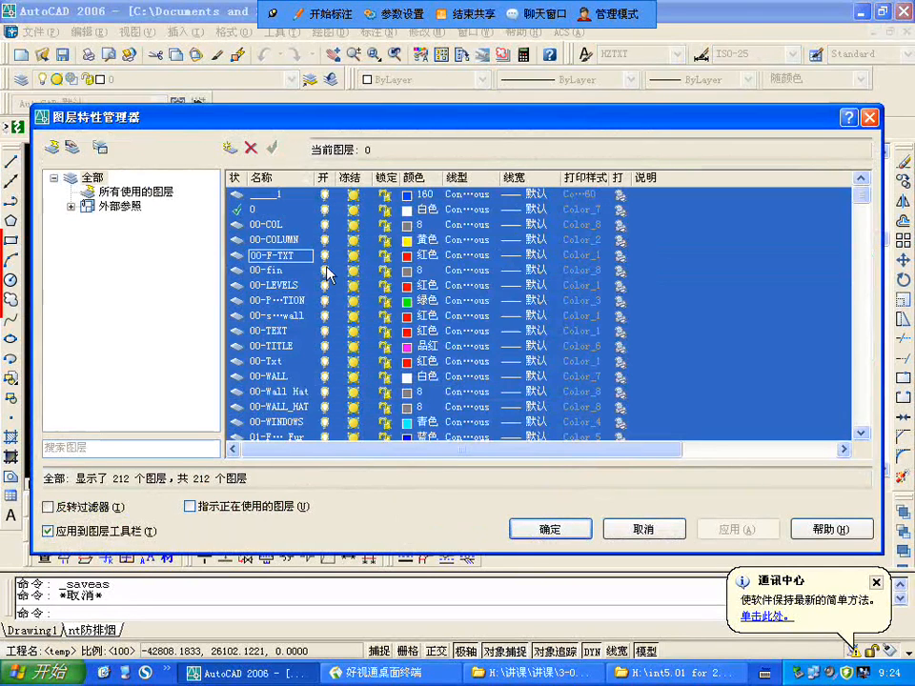
click(406, 228)
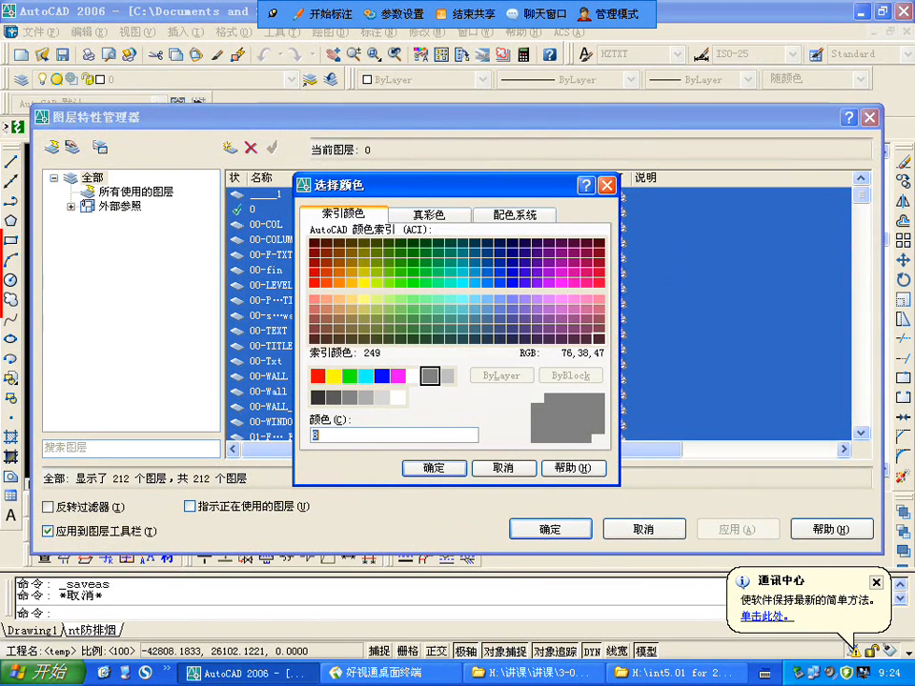
click(598, 338)
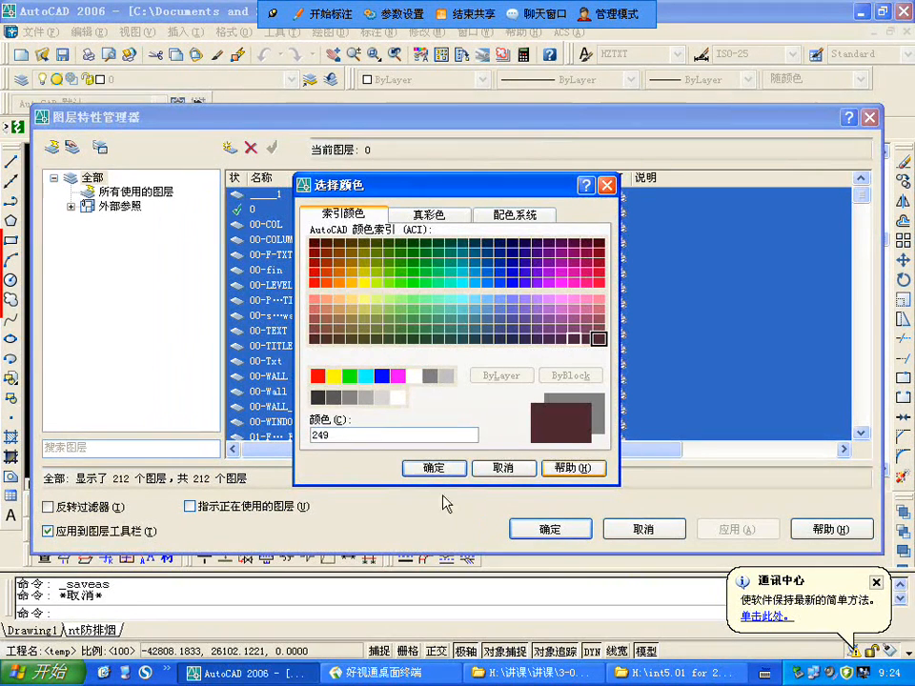
click(437, 469)
Step: Set the colour of the 00-TEXT and 00-TITLE layers to white (白色)
click(256, 286)
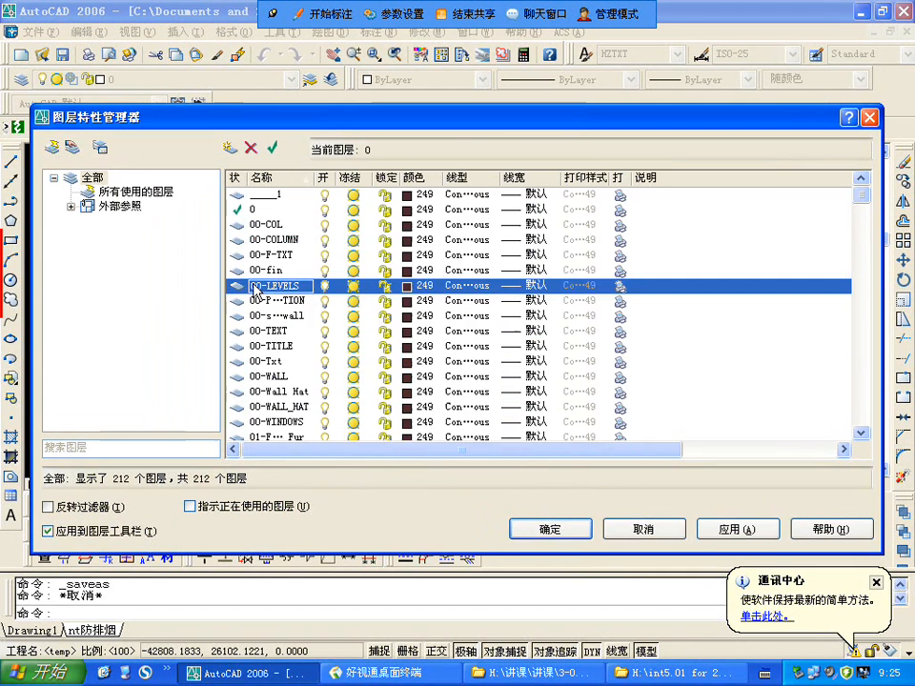
click(294, 242)
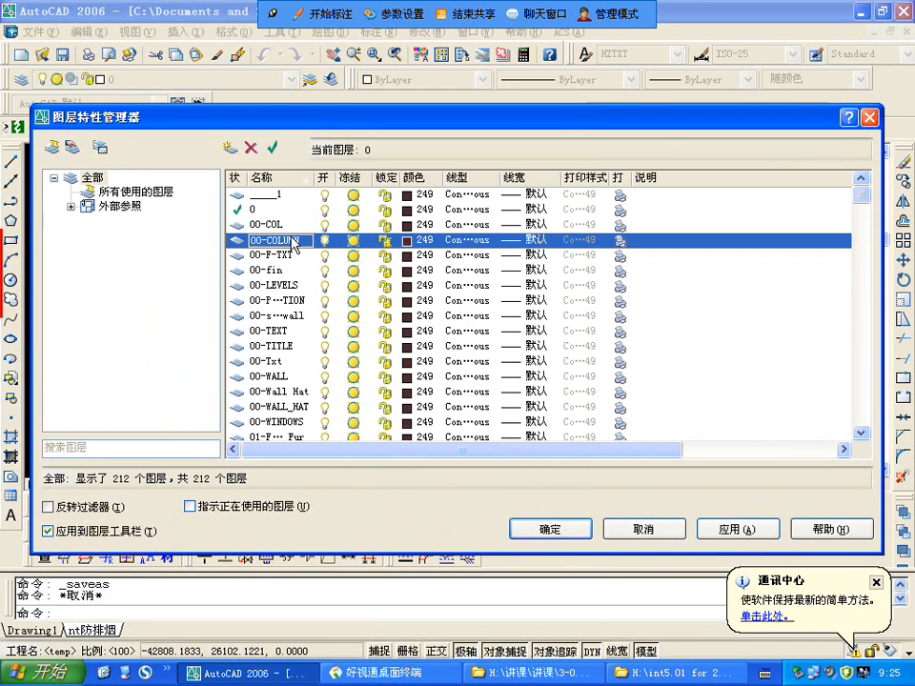
click(289, 333)
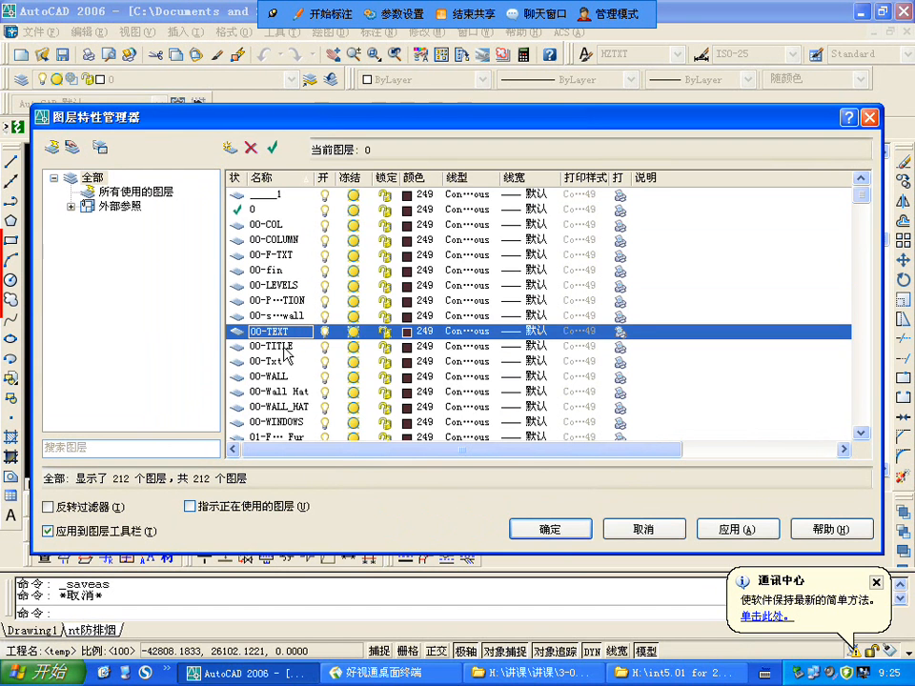
shift+click(284, 347)
click(407, 338)
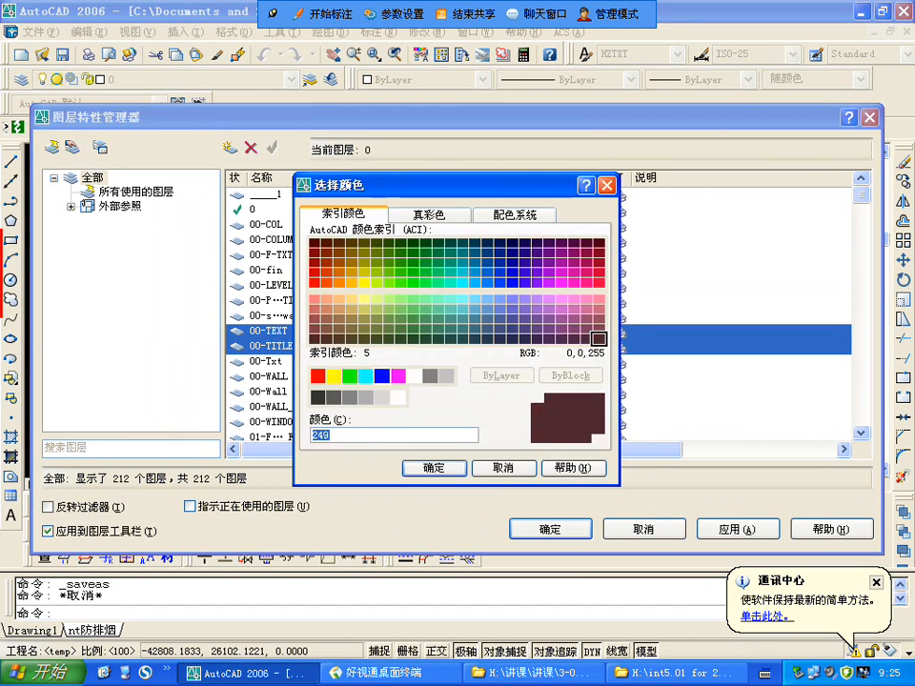
click(399, 375)
click(415, 375)
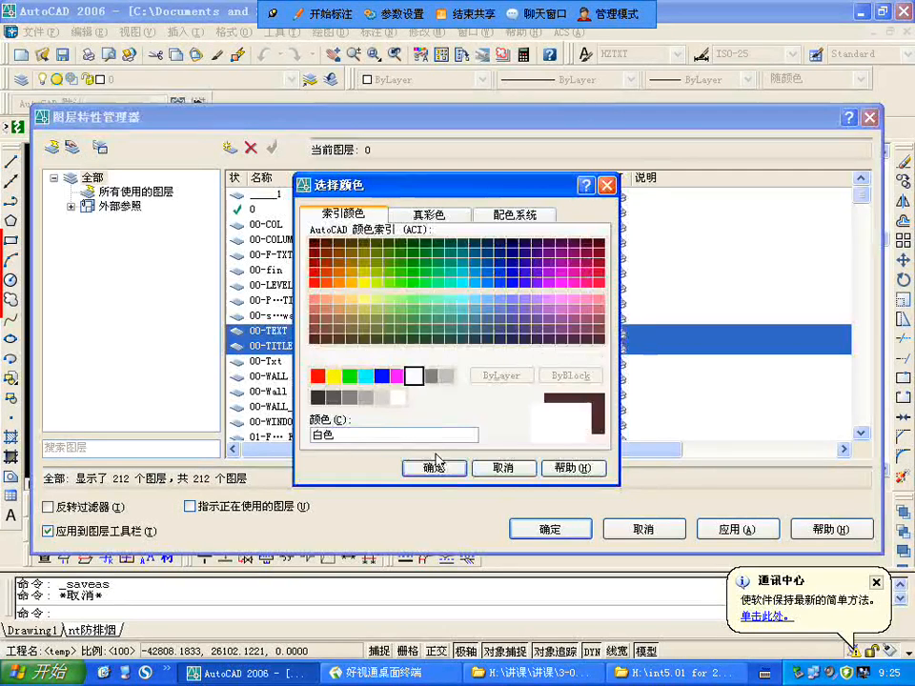
click(434, 468)
Step: Set the colour of the 00-WALL and 00-Wall Hat layers to white (白色)
click(284, 378)
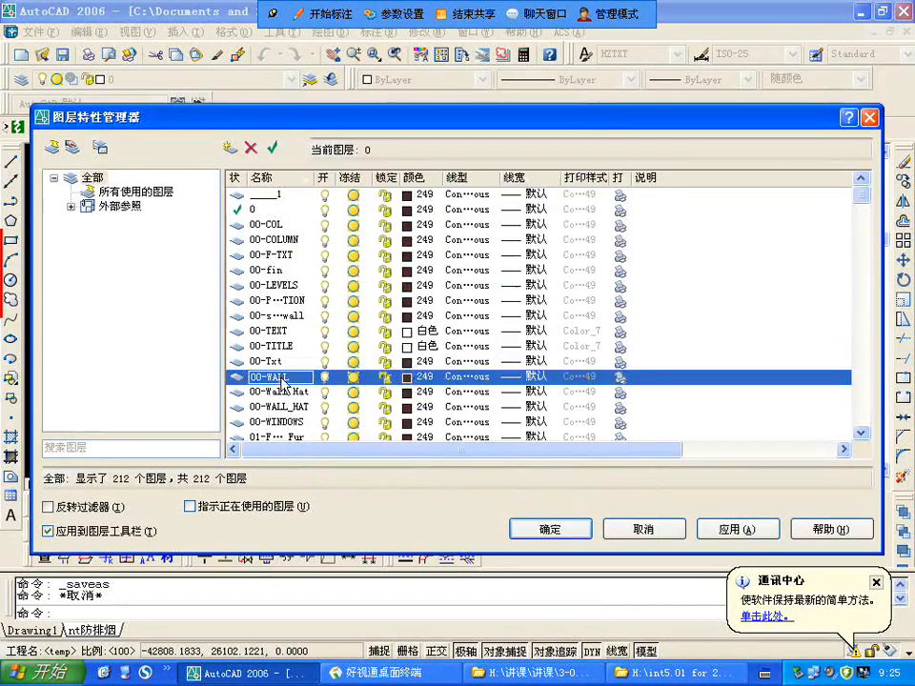
click(408, 378)
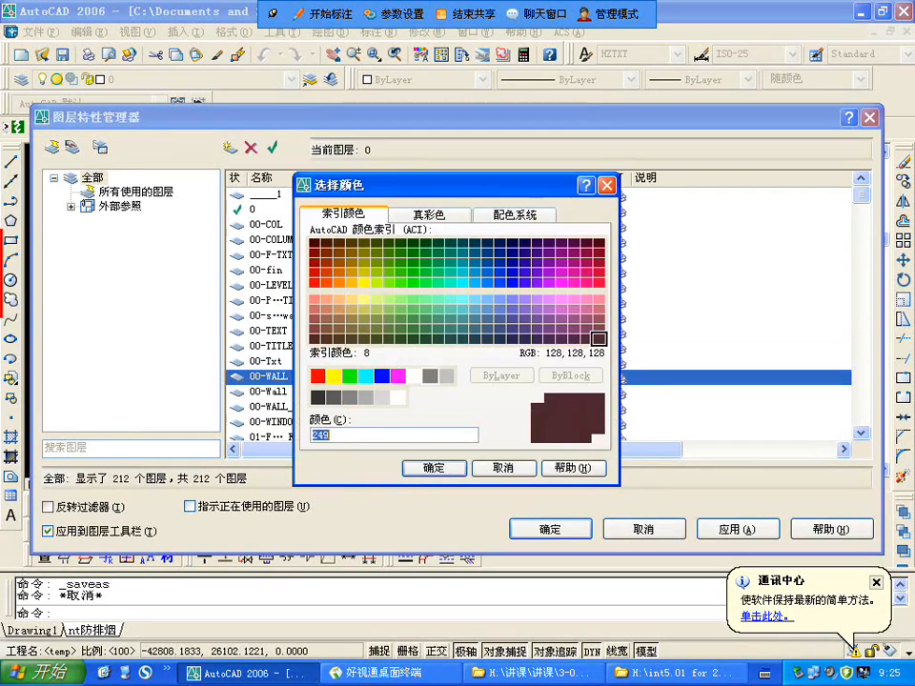
click(430, 376)
click(414, 375)
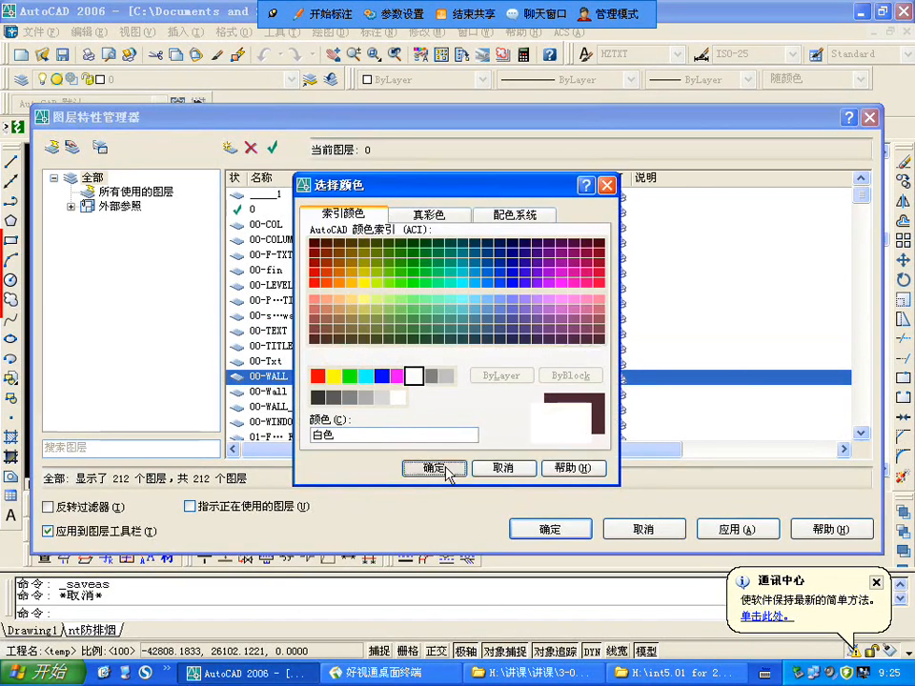
click(433, 468)
click(301, 391)
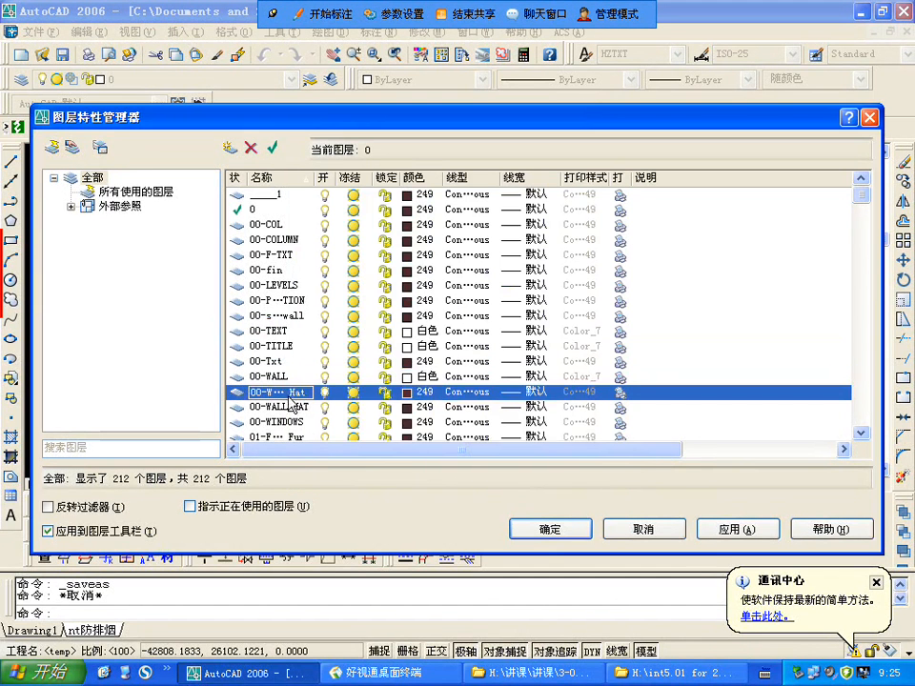
click(408, 391)
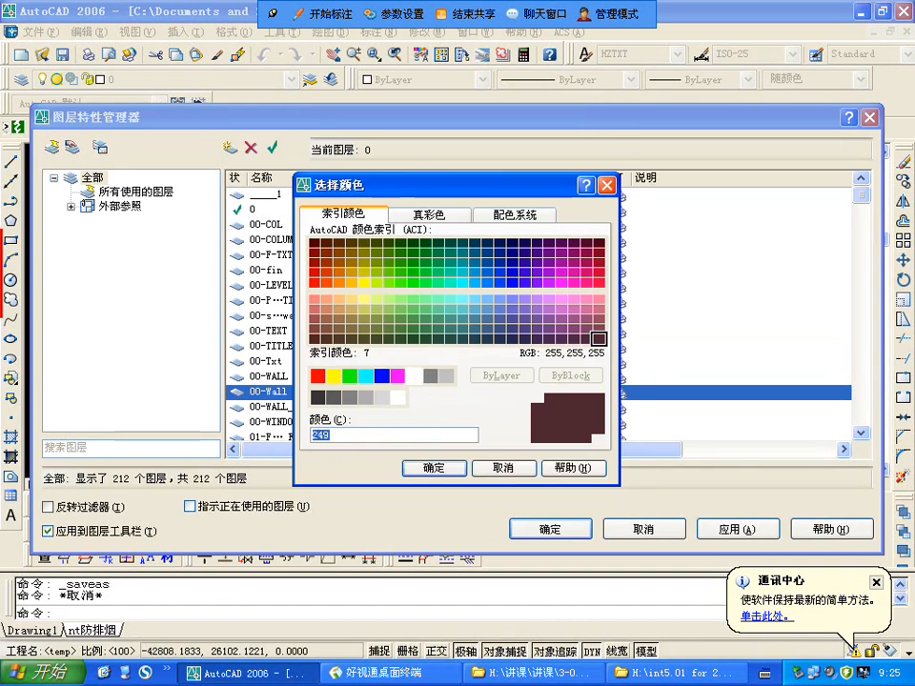
click(414, 376)
click(434, 468)
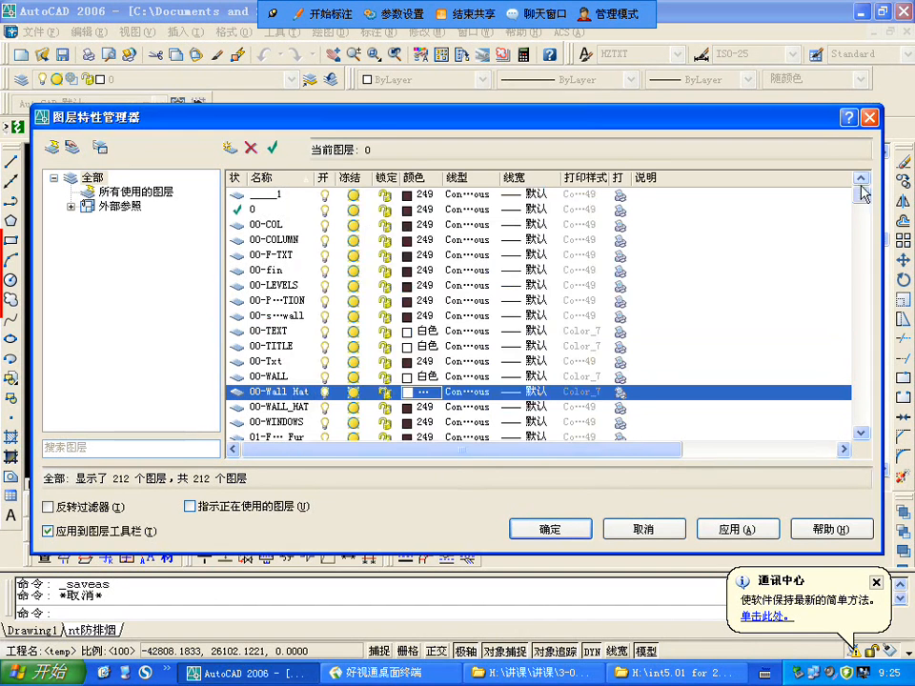
Step: Widen the layer name column and set the M-AXF-FK(暖通消防送风口) and M-AXF-T(暖通消防送风标注) layers to white (白色)
drag(863, 194, 861, 205)
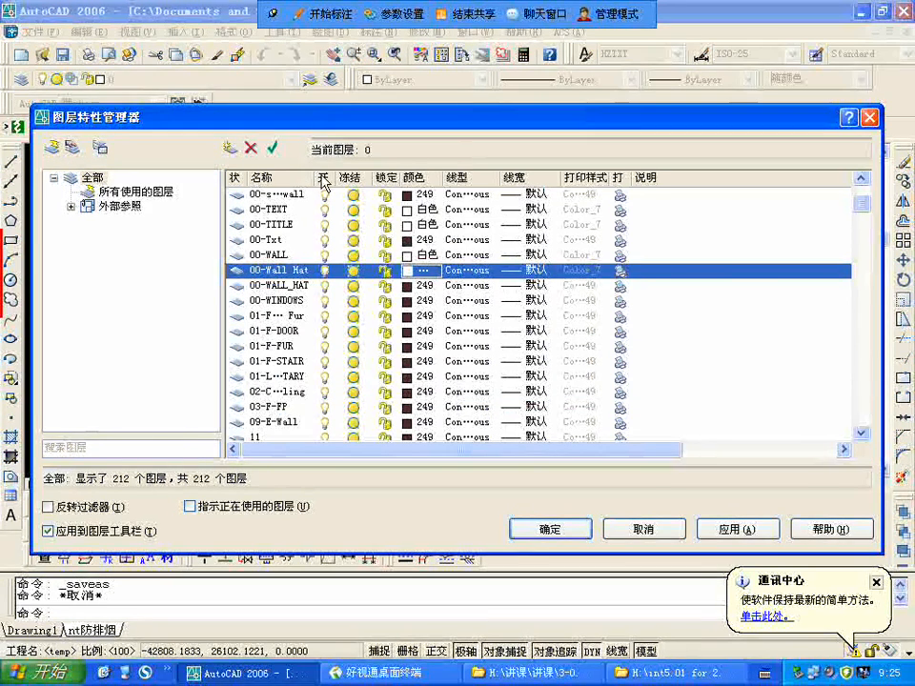
double_click(318, 178)
scroll(379, 294, down, 3)
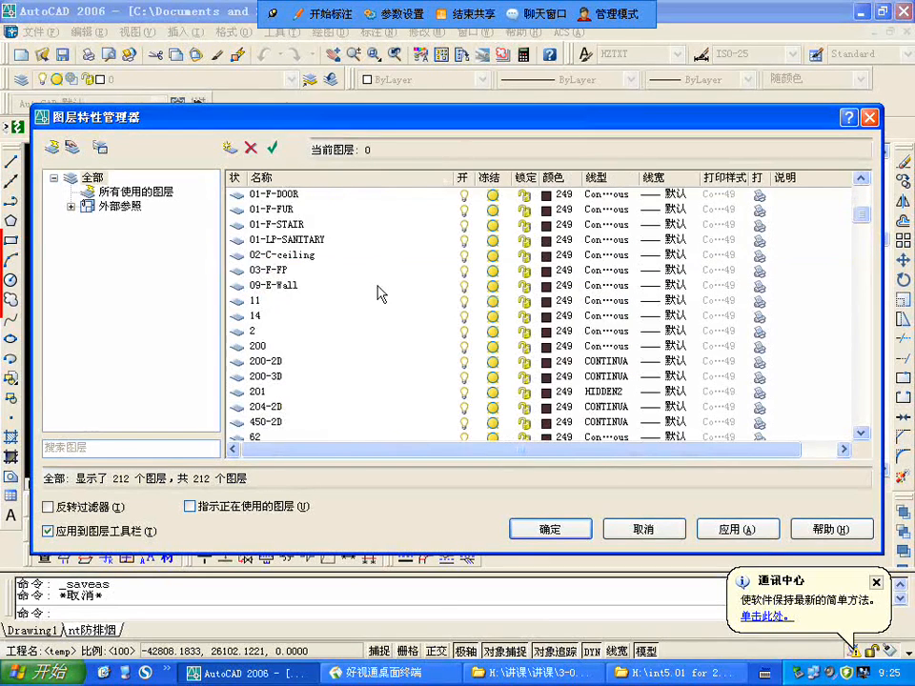
scroll(379, 294, down, 1)
scroll(360, 300, down, 5)
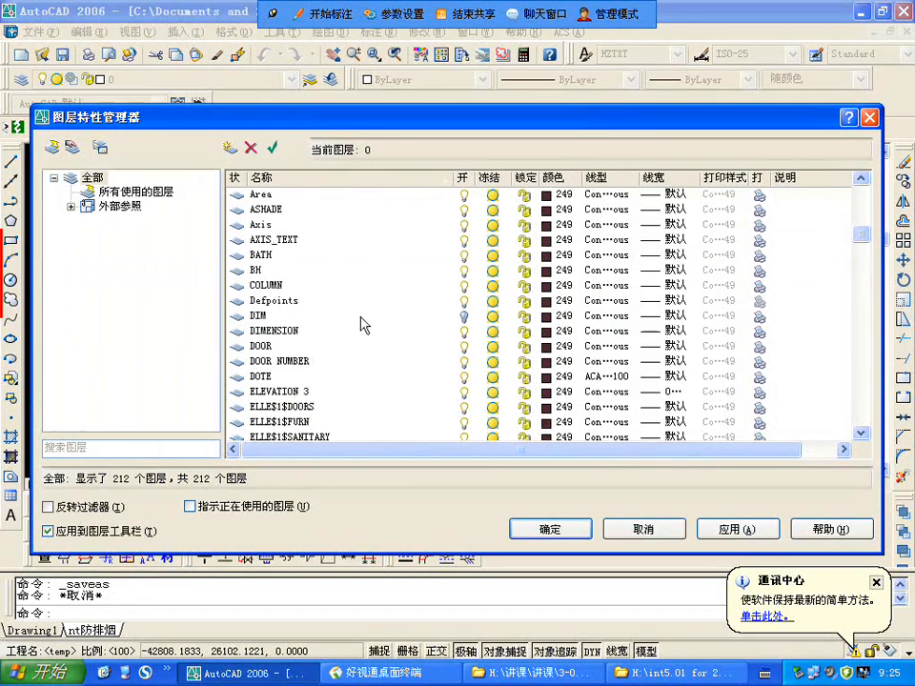
scroll(367, 289, down, 2)
scroll(363, 286, down, 5)
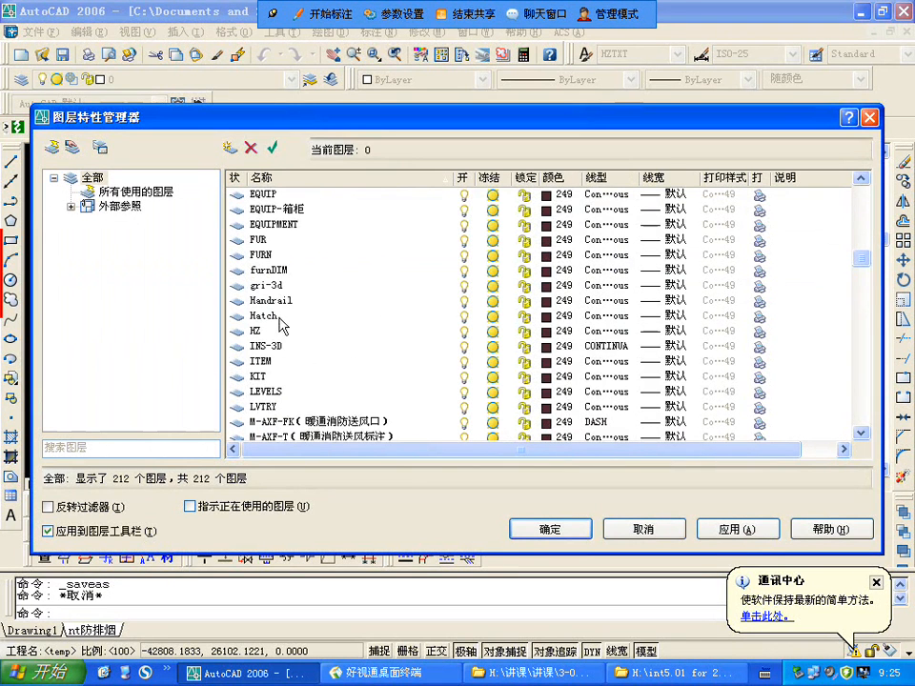
scroll(310, 342, down, 1)
click(351, 377)
shift+click(351, 392)
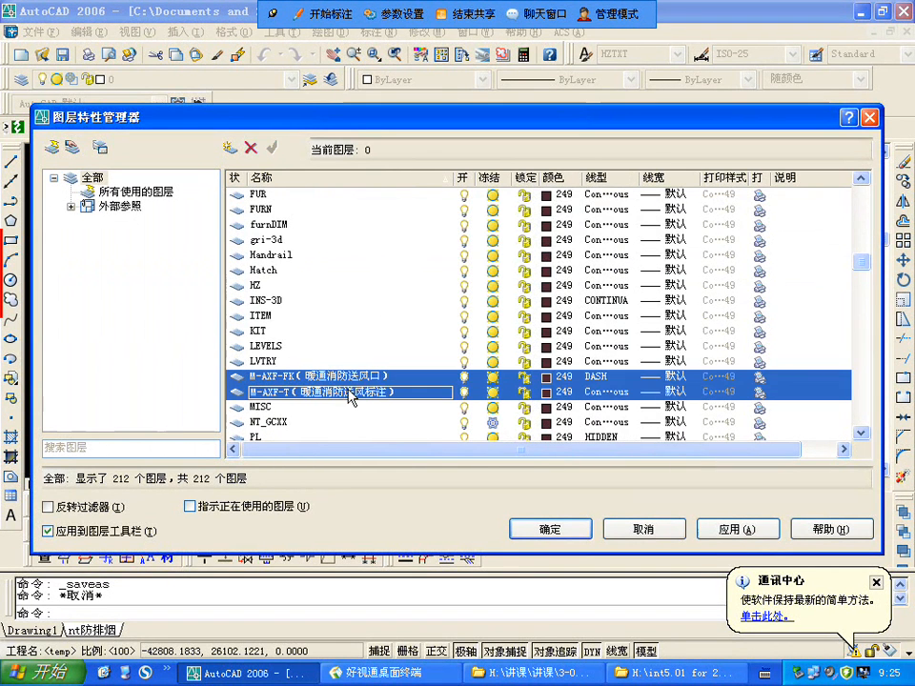
click(546, 380)
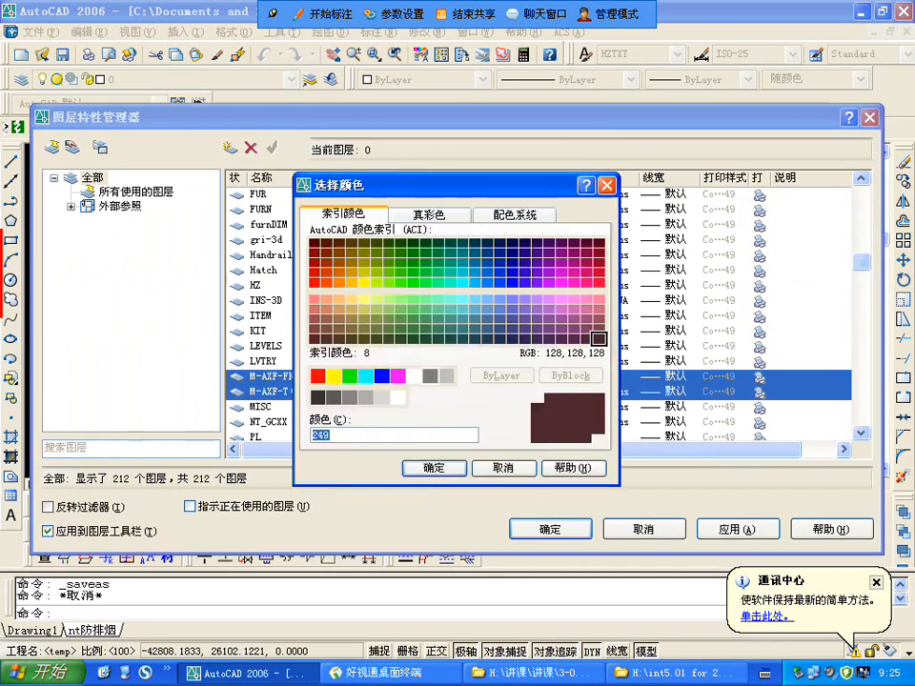
click(413, 376)
click(434, 468)
Step: Set the colour of the pm建筑平面 reference layers 00-TEXT, 00-Txt, 00-WALL and 00-Wall Hat to white (白色)
scroll(302, 430, down, 3)
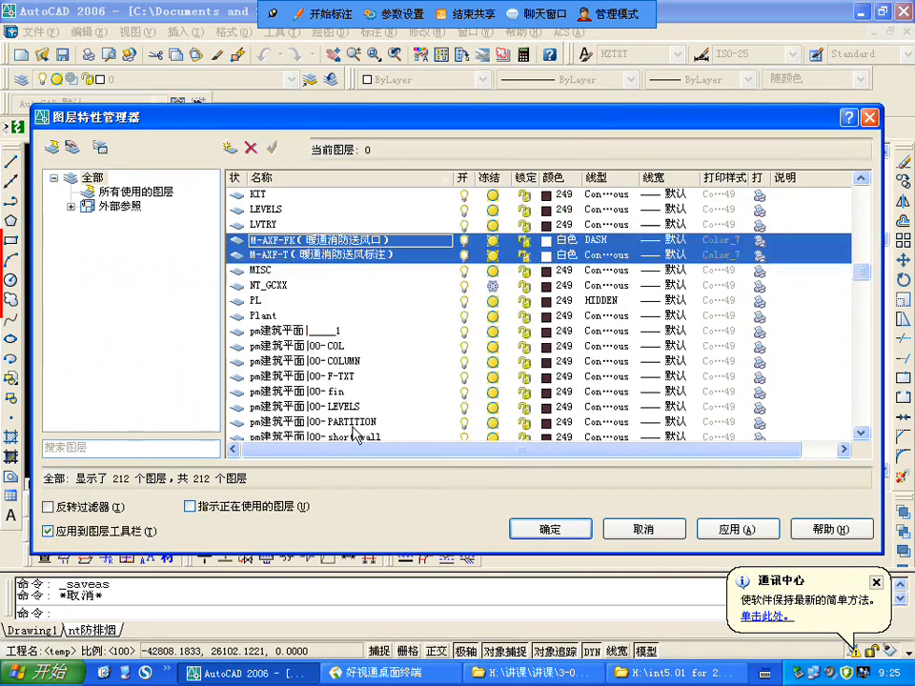
scroll(307, 337, down, 1)
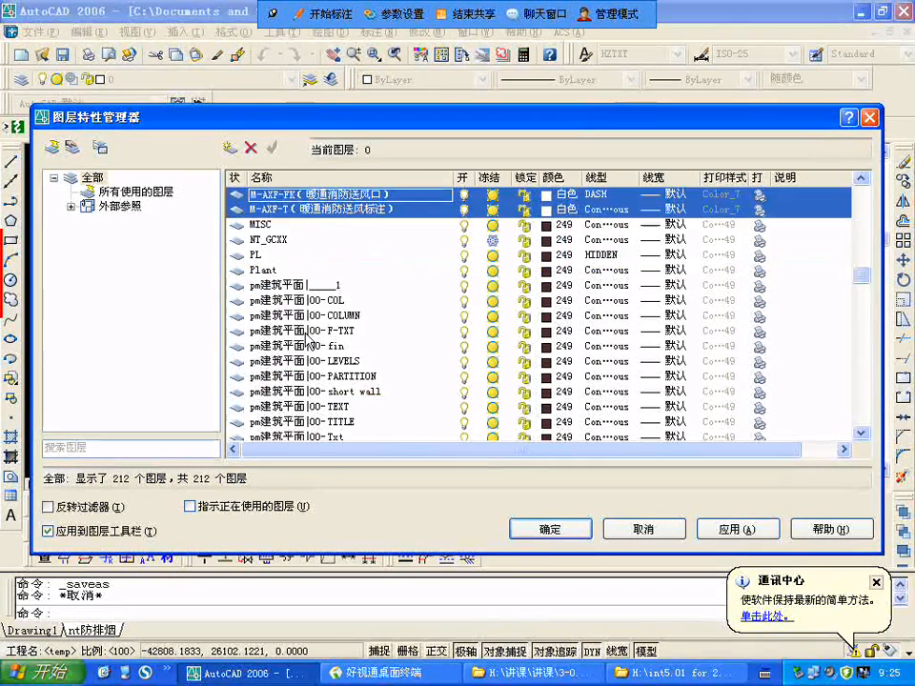
scroll(362, 333, down, 2)
scroll(342, 286, up, 2)
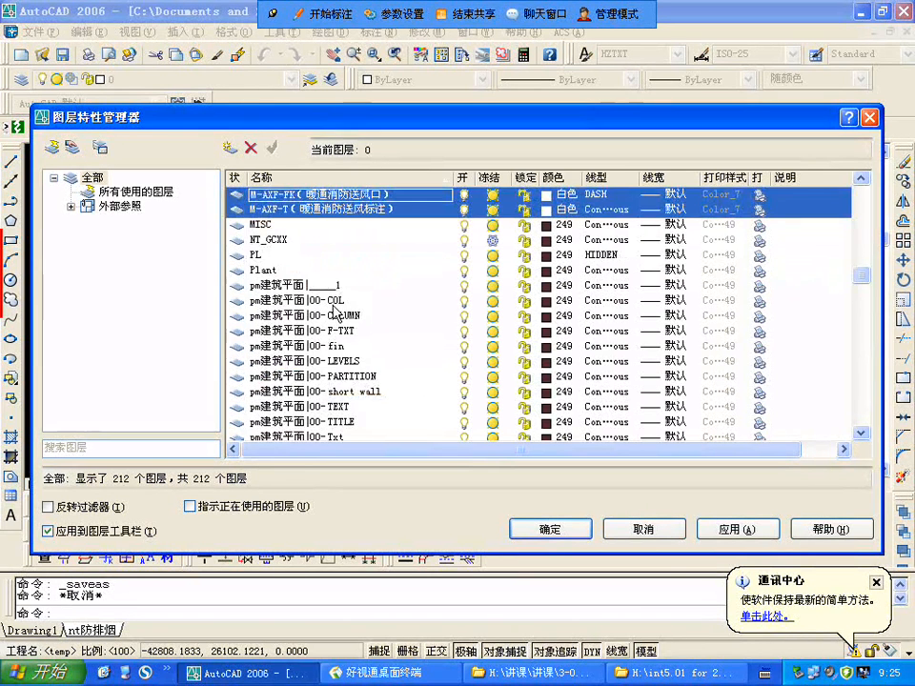
scroll(336, 313, down, 1)
click(345, 362)
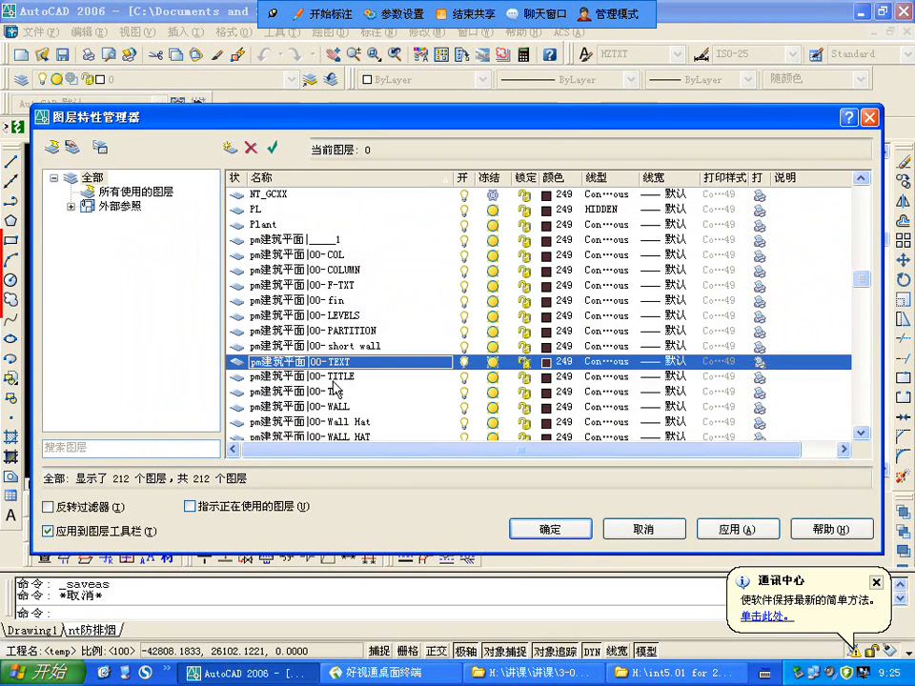
shift+click(379, 410)
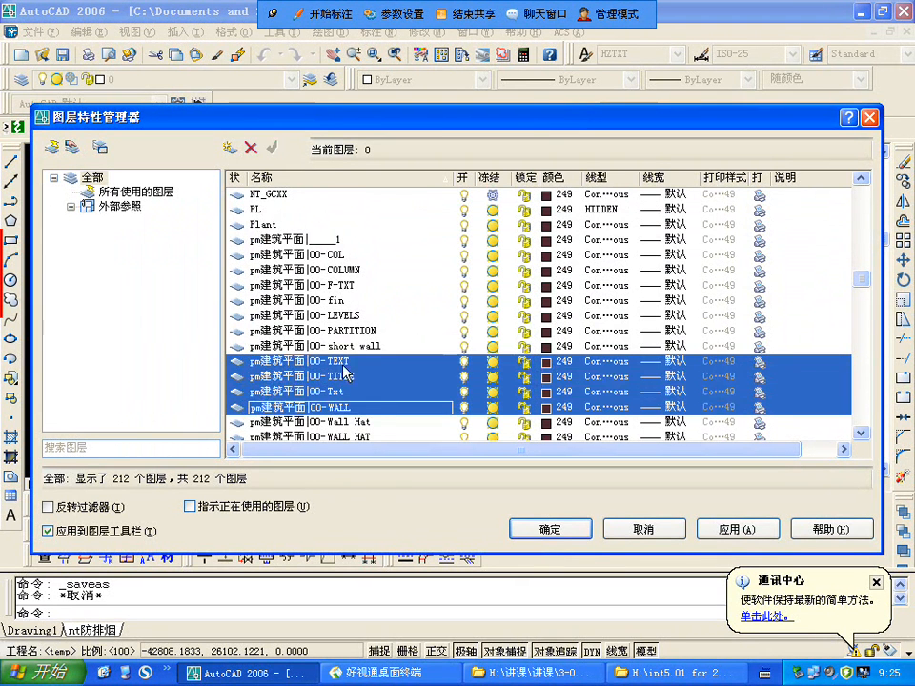
click(344, 365)
ctrl+click(347, 408)
scroll(357, 382, down, 1)
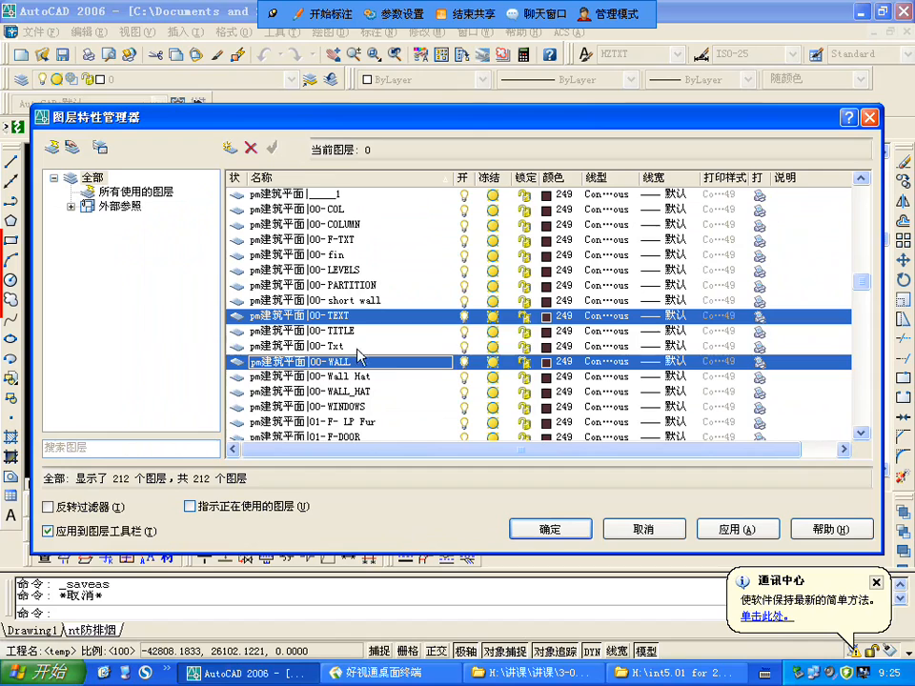
ctrl+click(357, 346)
ctrl+click(390, 376)
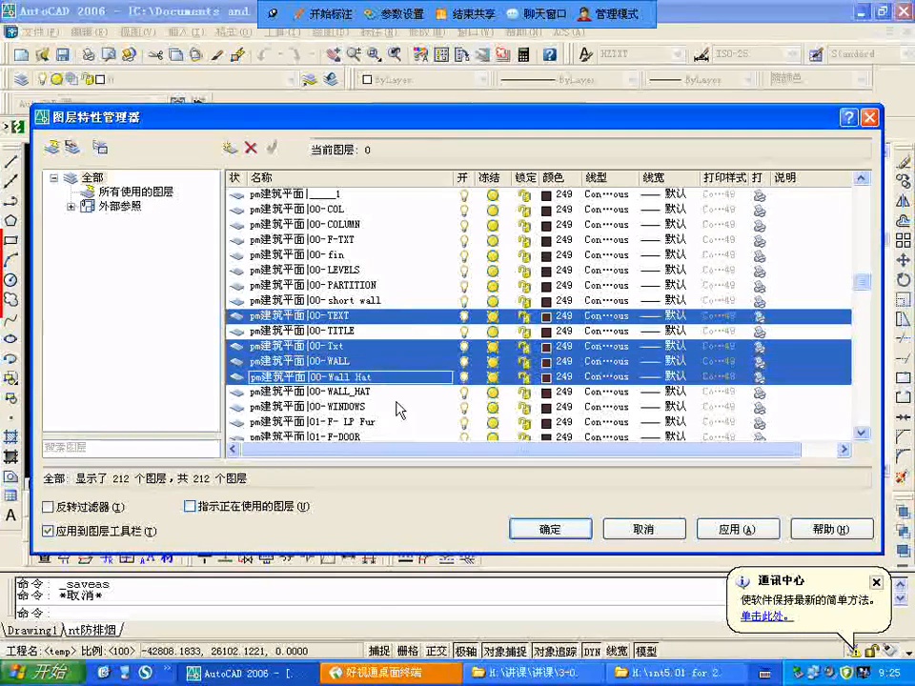
ctrl+click(360, 411)
ctrl+click(358, 412)
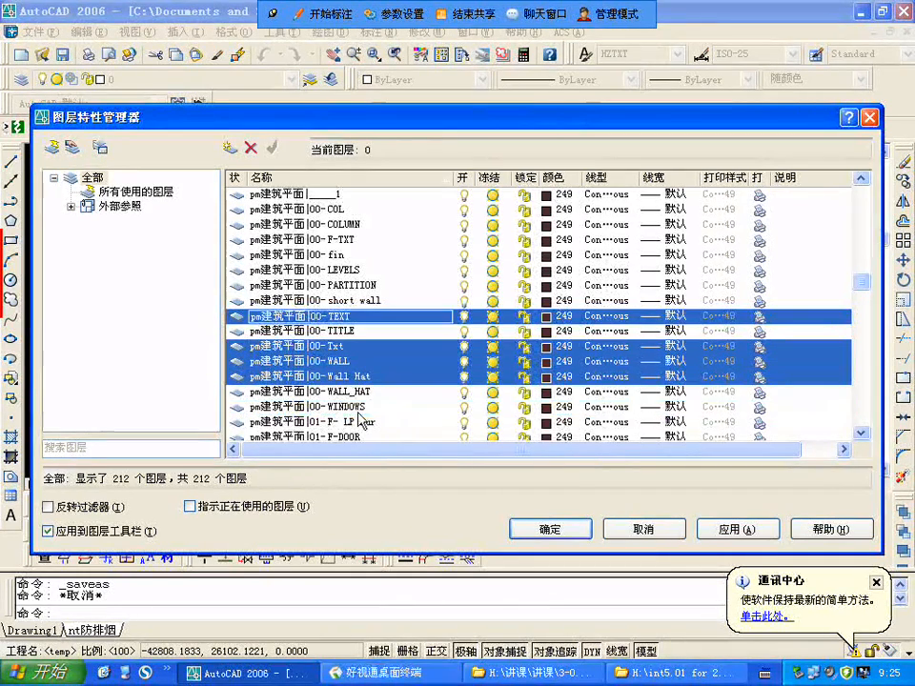
click(544, 378)
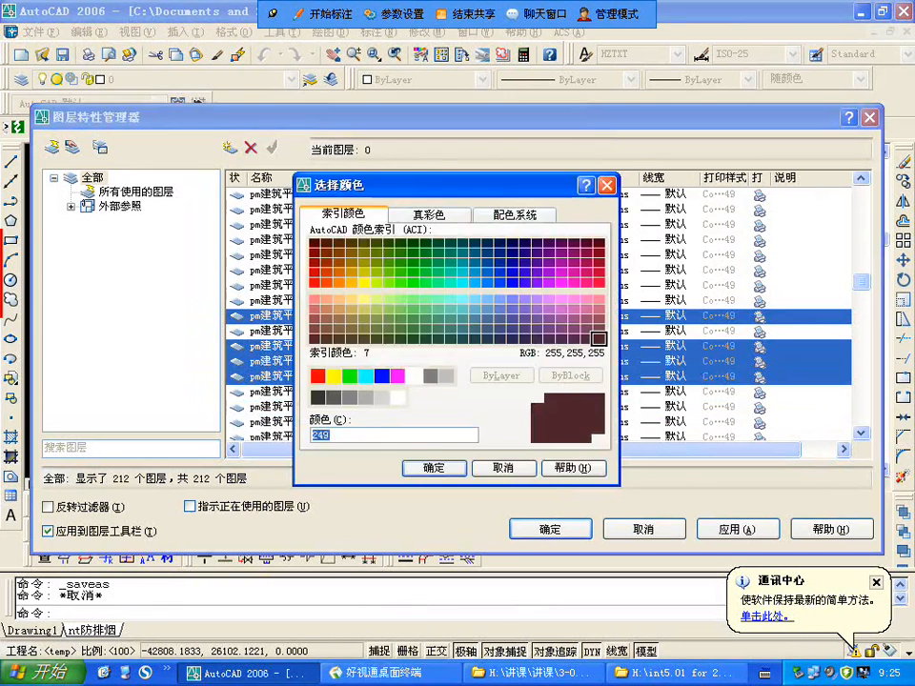
click(413, 375)
click(434, 468)
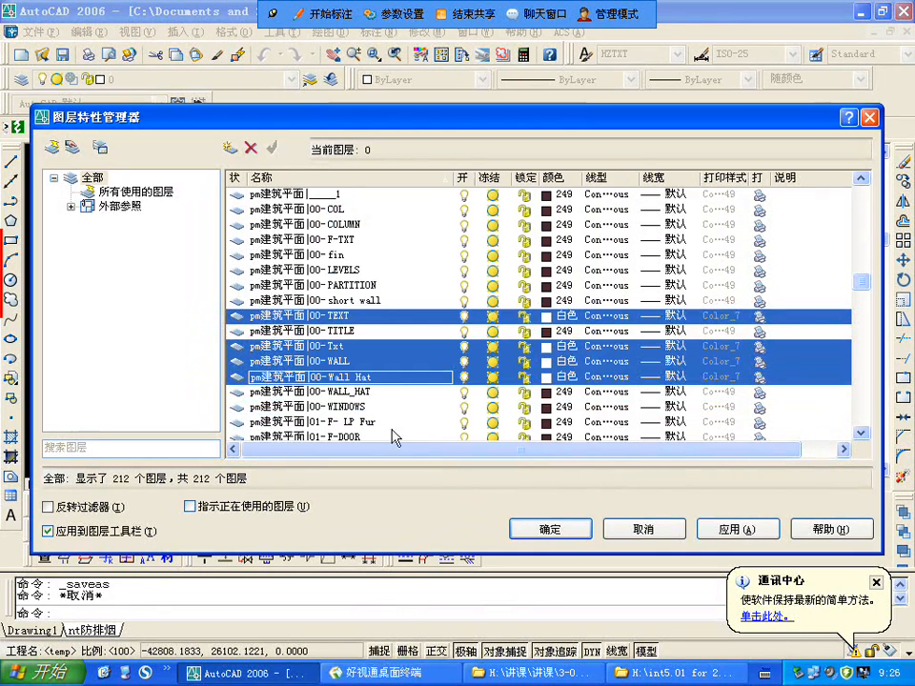
Step: Set the colour of the pm建筑平面 reference layers 00-WALL_HAT and 00-WINDOWS to cyan (青色)
click(349, 408)
shift+click(370, 394)
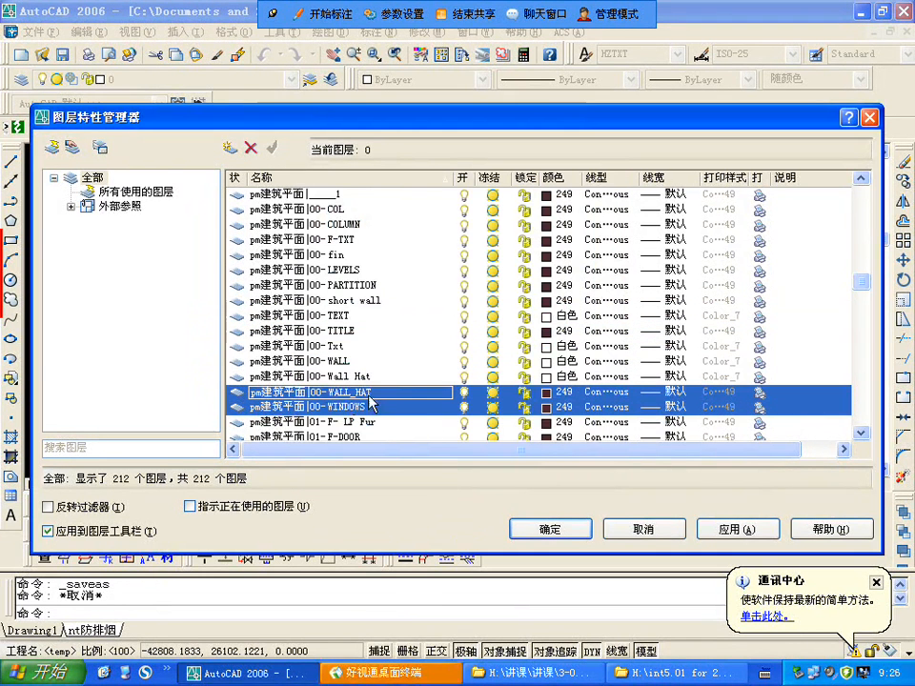
click(545, 405)
click(366, 375)
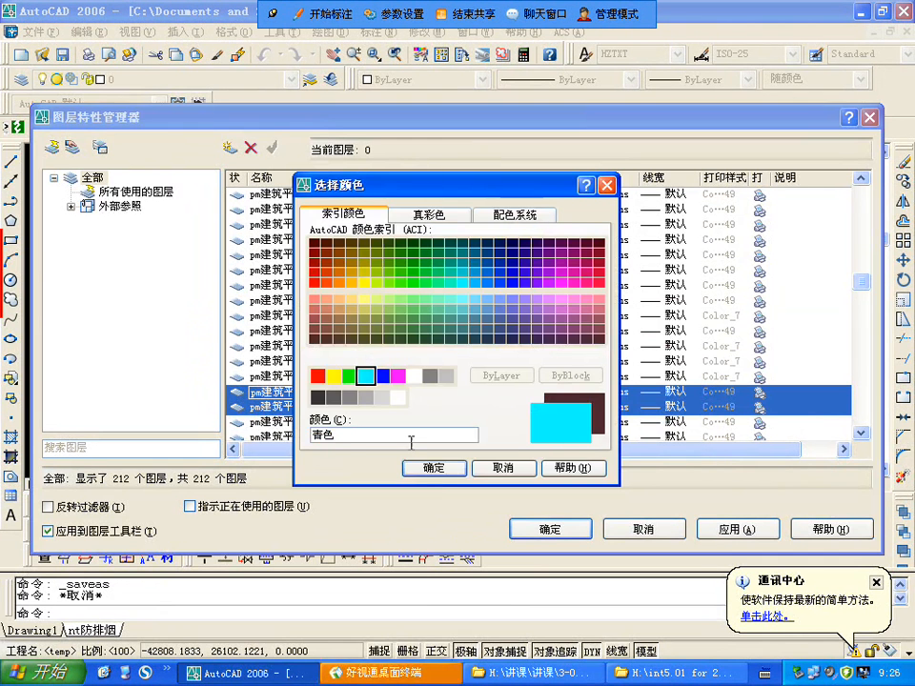
key(Return)
Step: Look through the remaining pm建筑平面 reference layers and accept the layer colour changes
scroll(363, 343, down, 3)
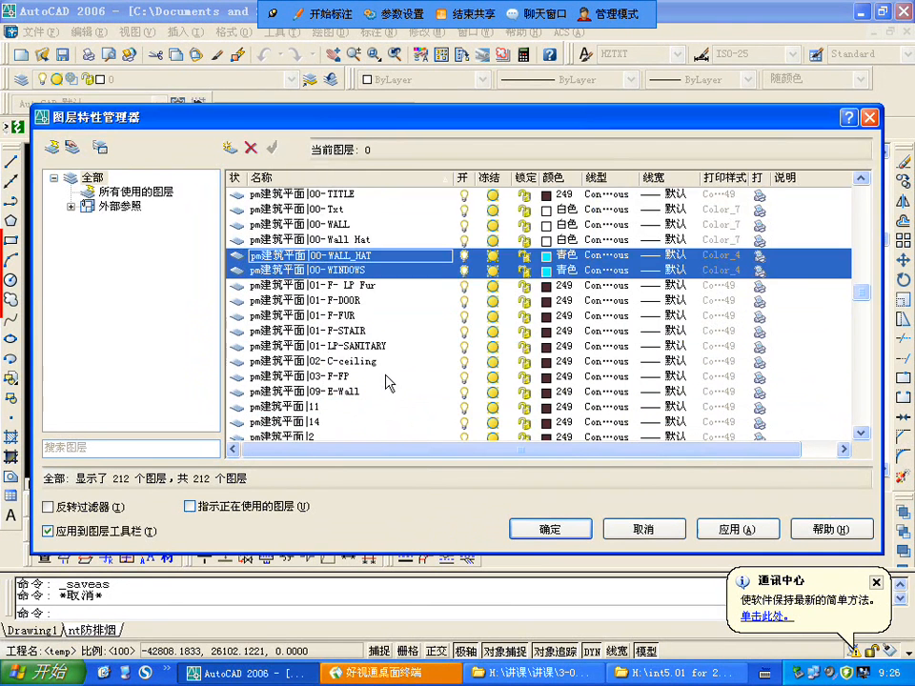
scroll(412, 410, down, 8)
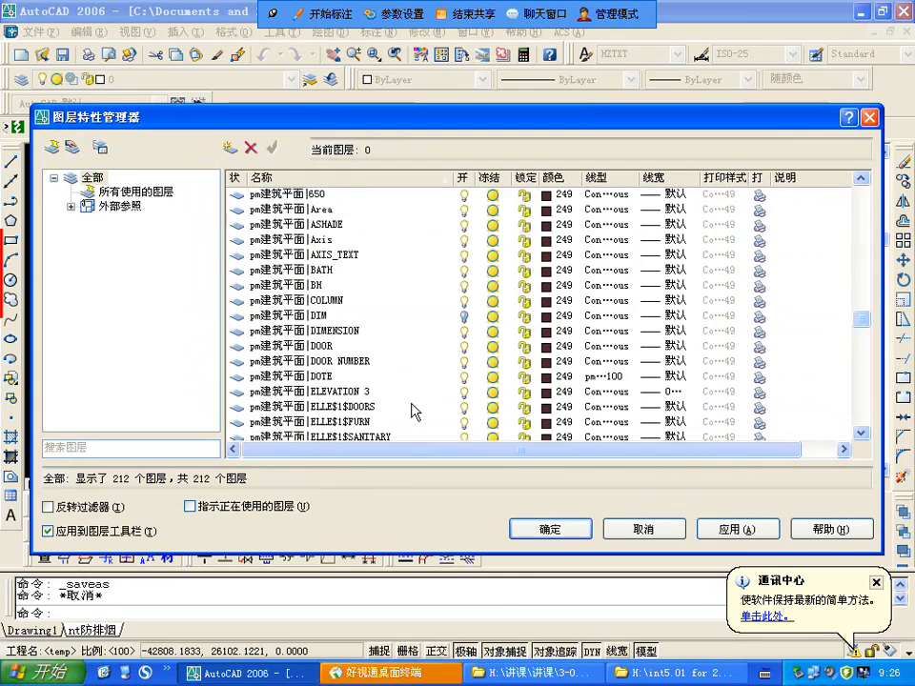
scroll(412, 410, down, 6)
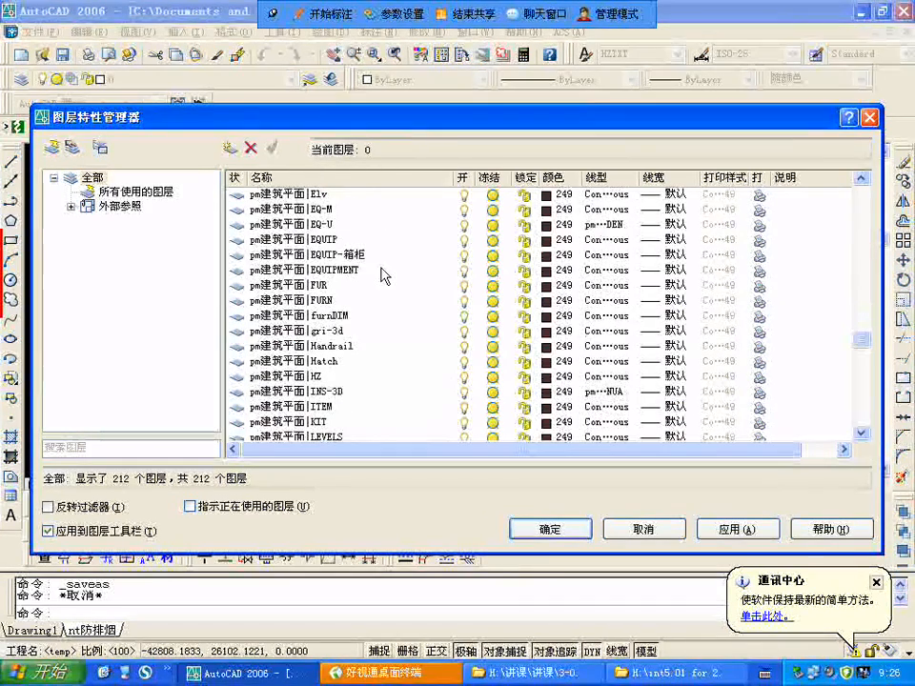
scroll(348, 274, up, 1)
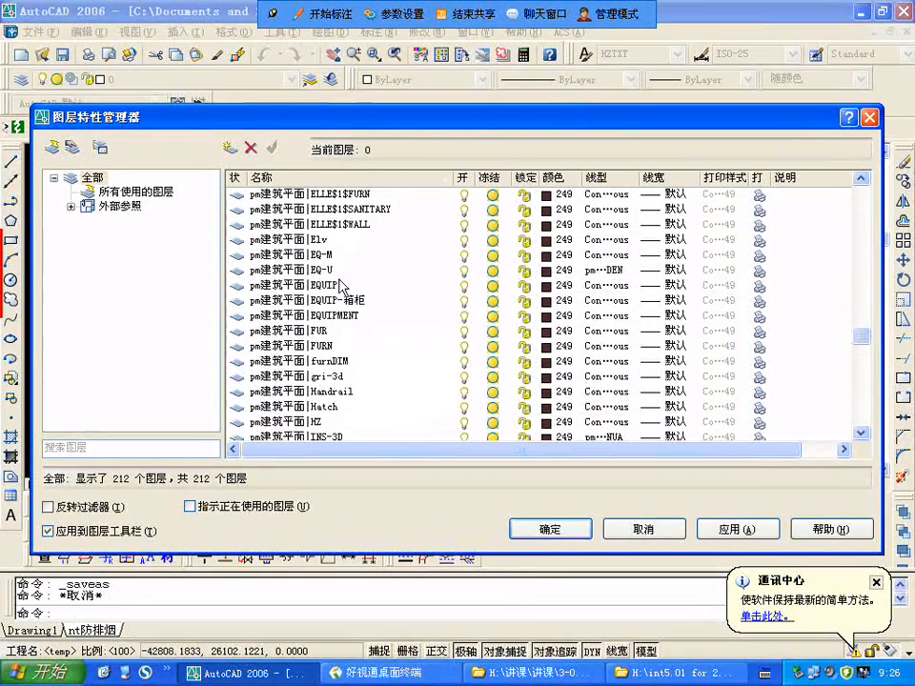
scroll(379, 349, down, 3)
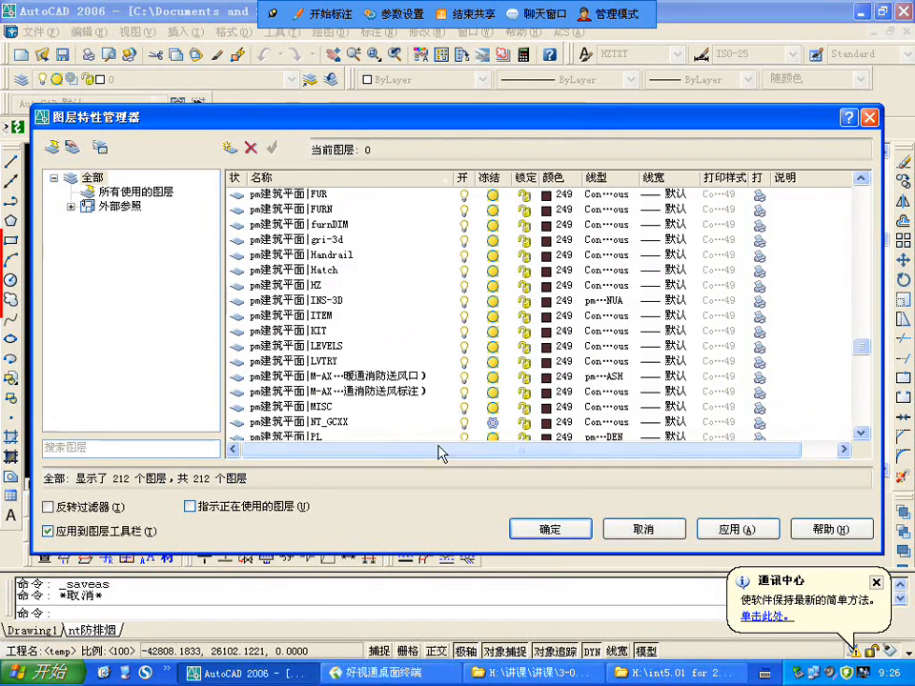
scroll(427, 424, down, 2)
click(555, 530)
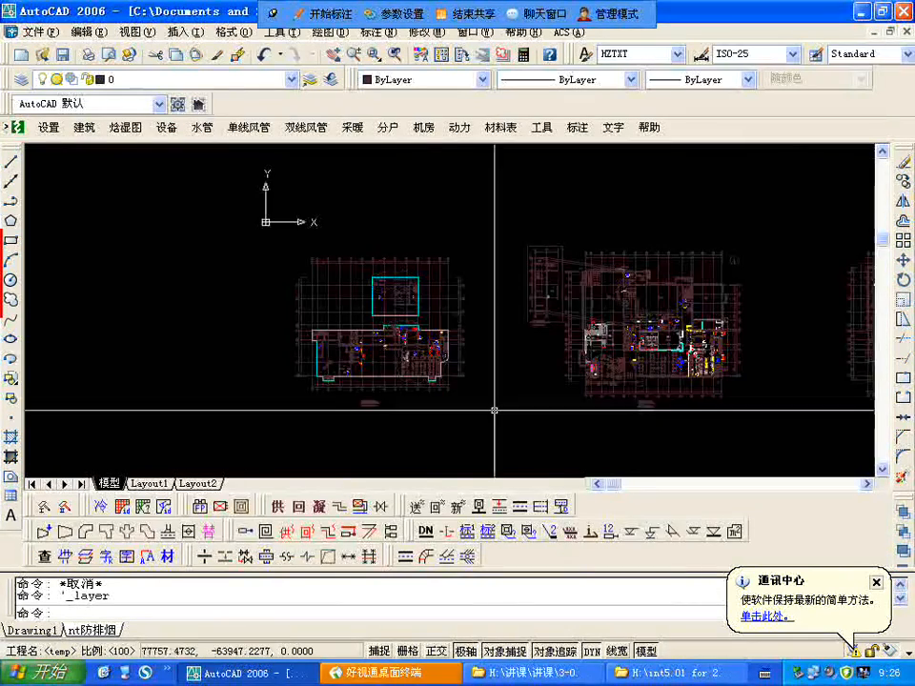
Step: Examine the recoloured floor plan at close range around the walls, doors and room labels near 配电间
scroll(391, 315, up, 5)
scroll(256, 286, down, 3)
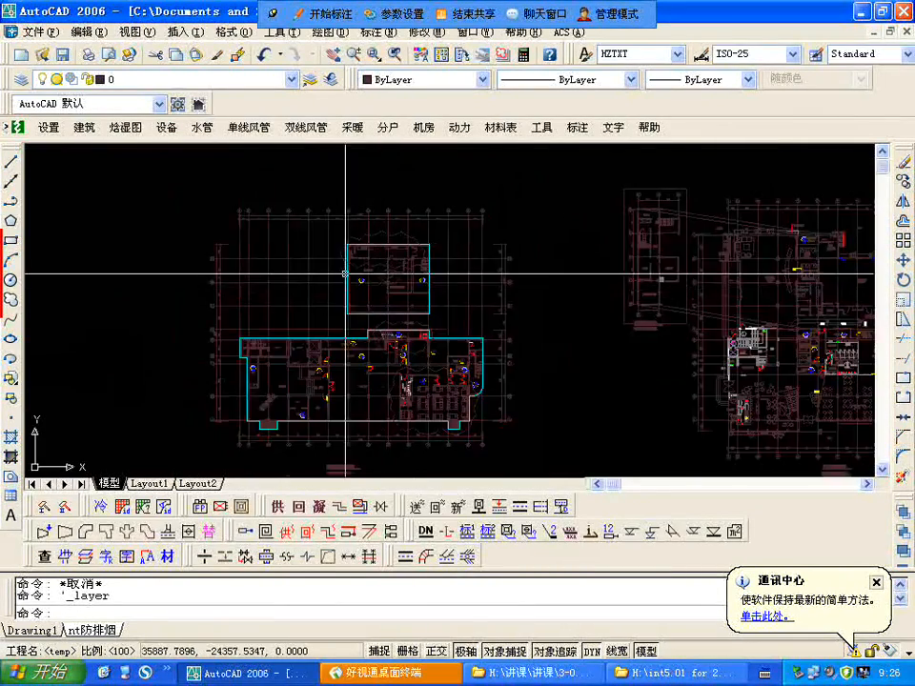
scroll(276, 248, up, 6)
scroll(283, 368, down, 3)
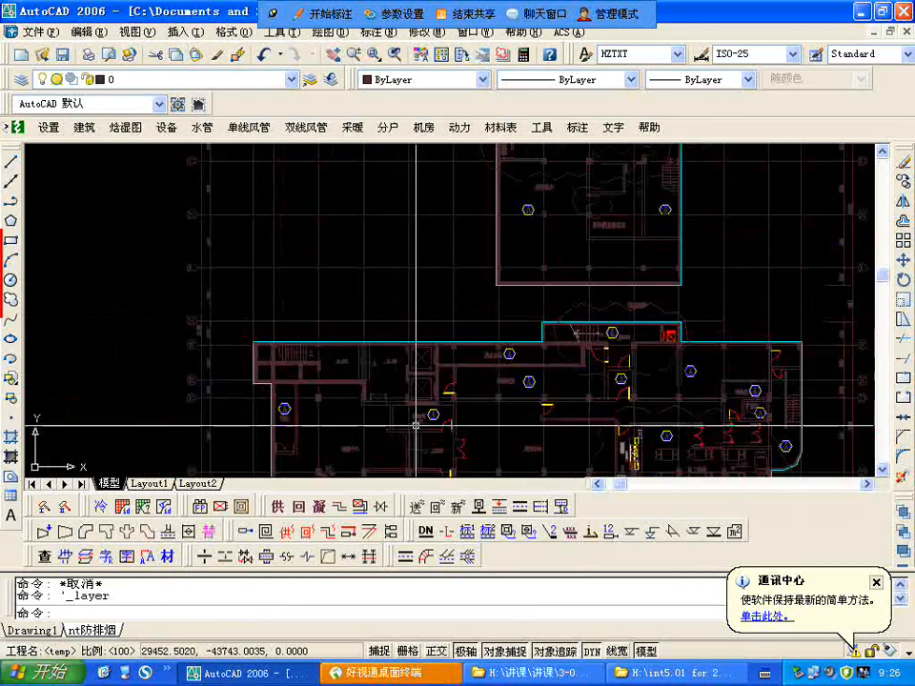
scroll(361, 348, up, 5)
click(362, 347)
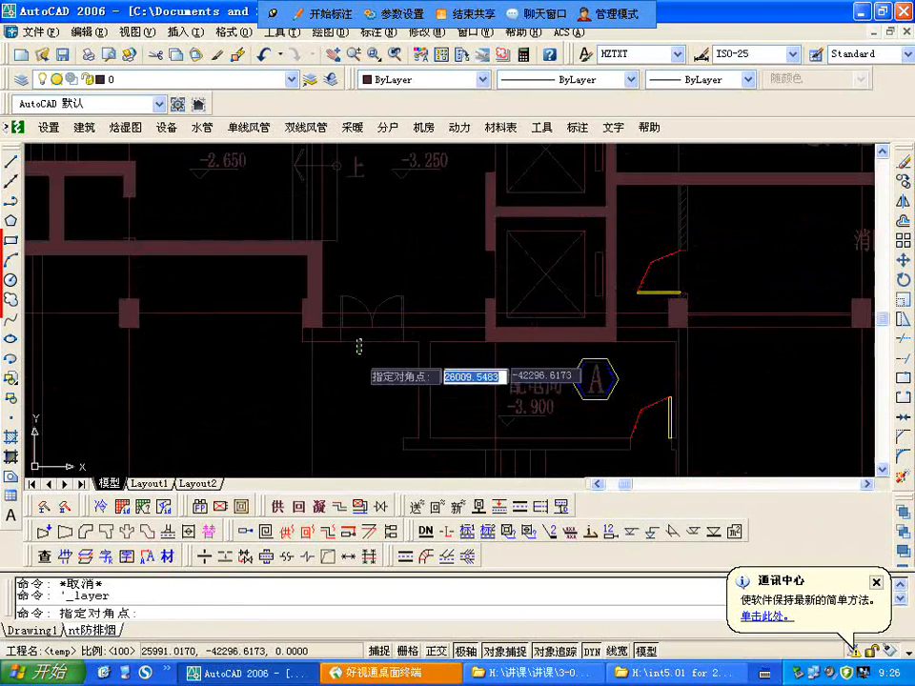
key(Escape)
scroll(380, 354, down, 3)
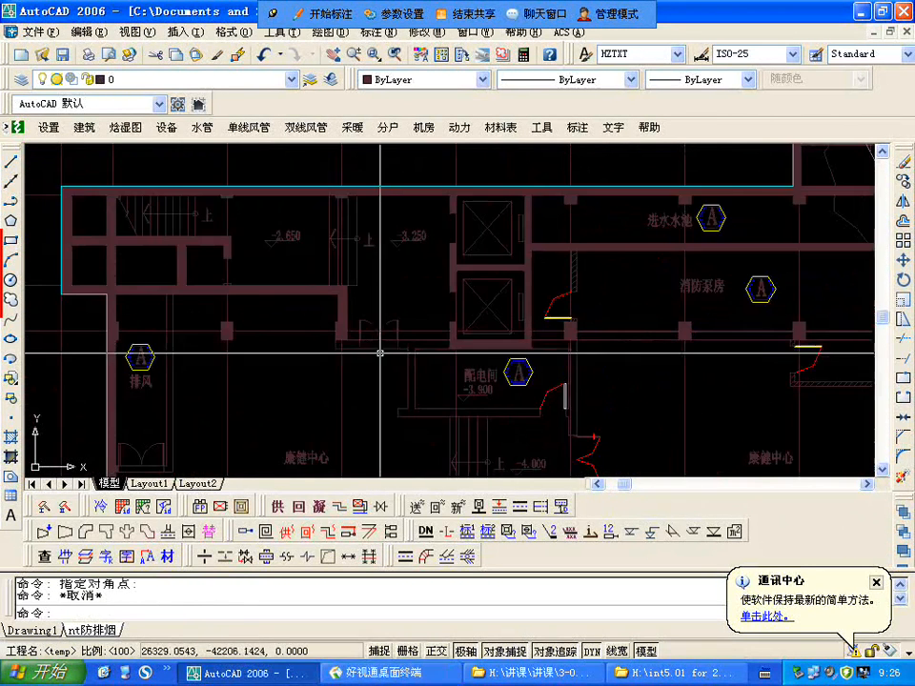
scroll(380, 352, up, 3)
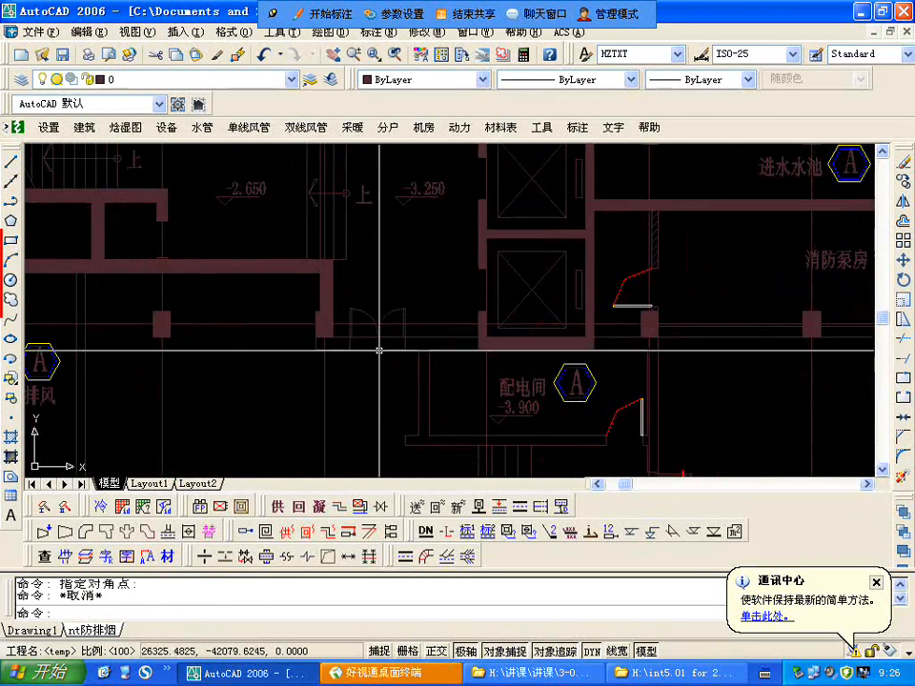
Step: Leave the layer settings unchanged and open the recent architectural drawing pm建筑平面
click(22, 79)
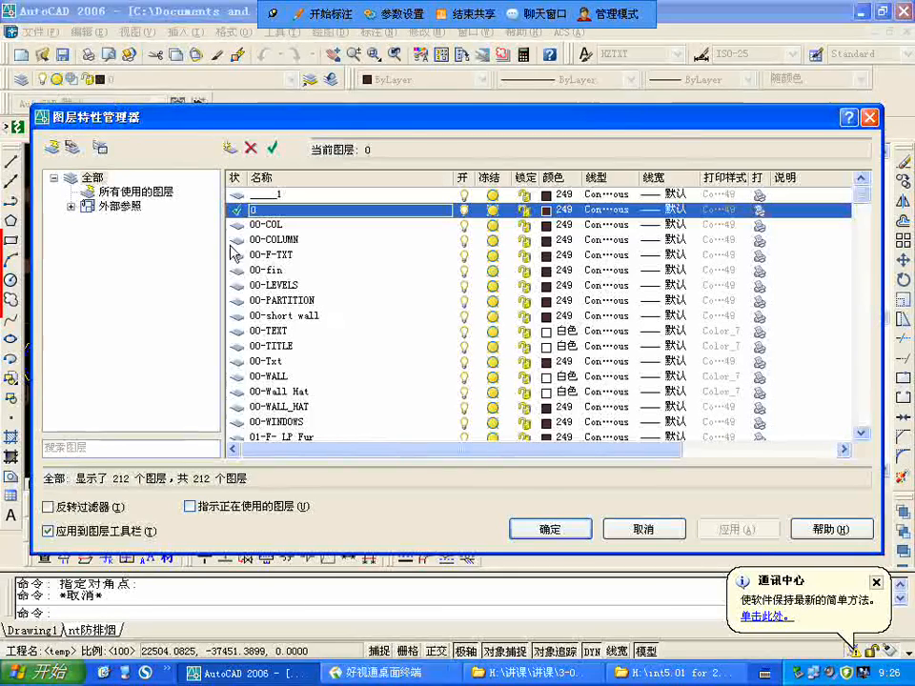
key(Escape)
click(36, 32)
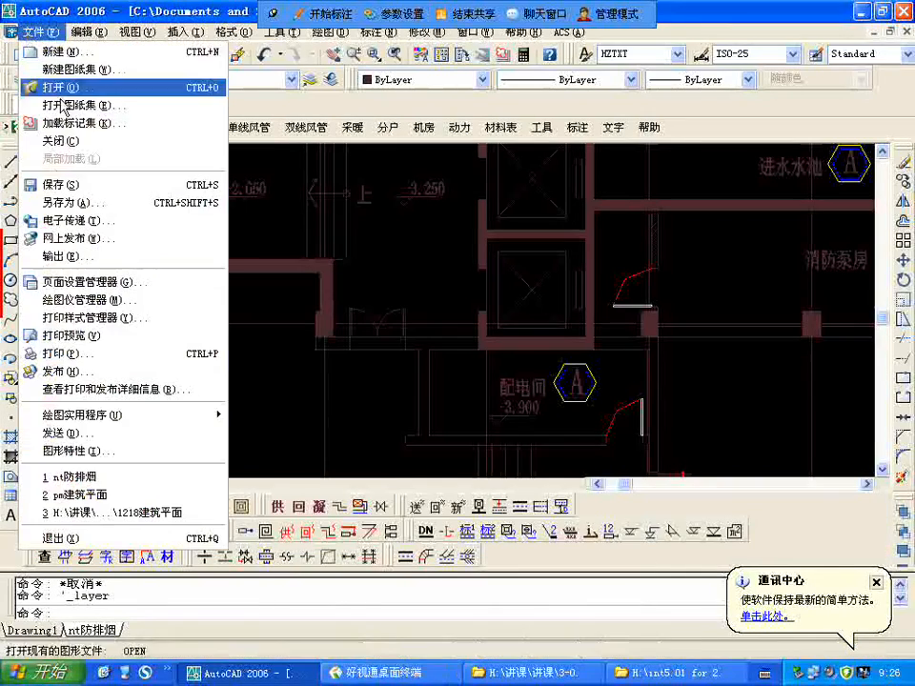
click(136, 503)
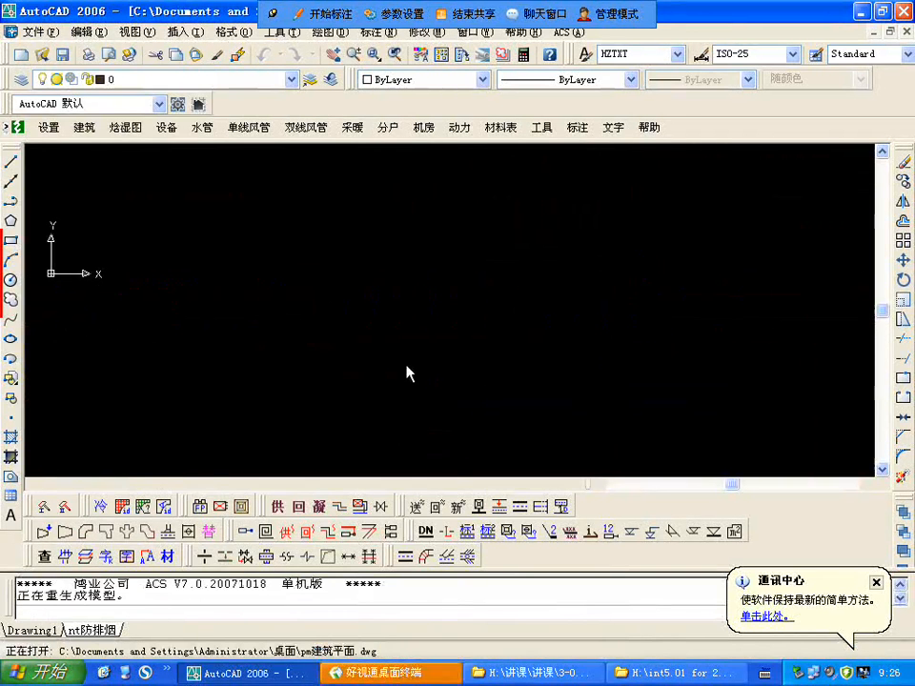
Step: Inspect the pm建筑平面 floor plan and select the wall below the stair beside 接线室 to check its layer, leaving nothing selected
scroll(267, 286, up, 5)
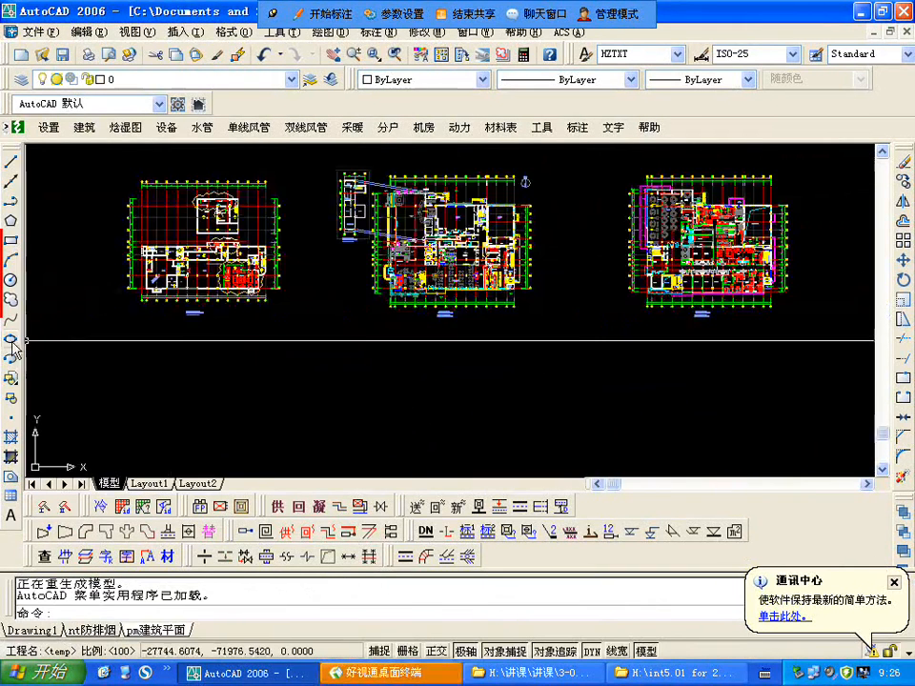
scroll(496, 248, up, 6)
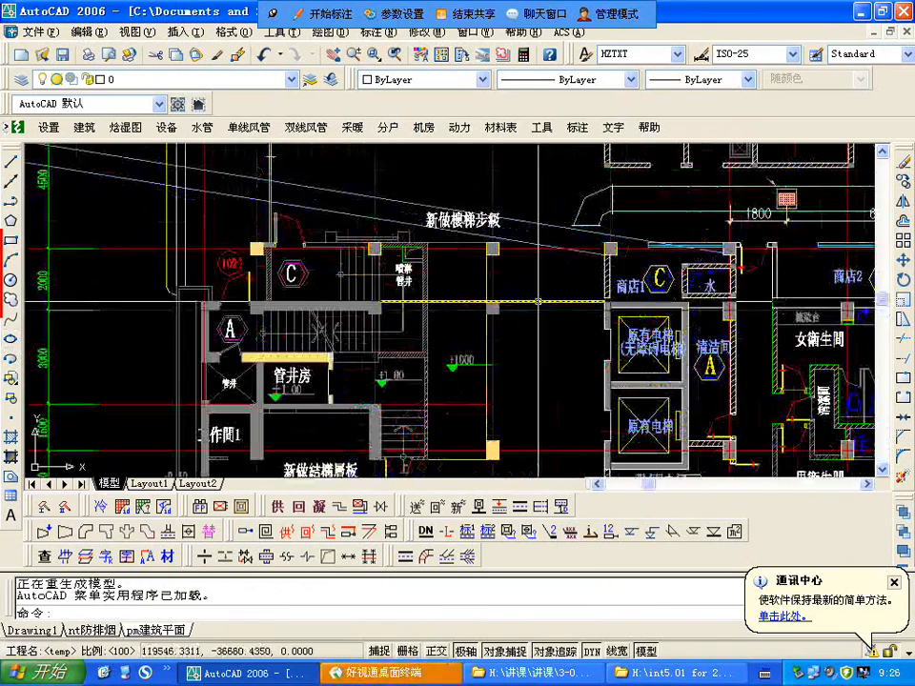
scroll(456, 338, down, 4)
scroll(330, 221, up, 3)
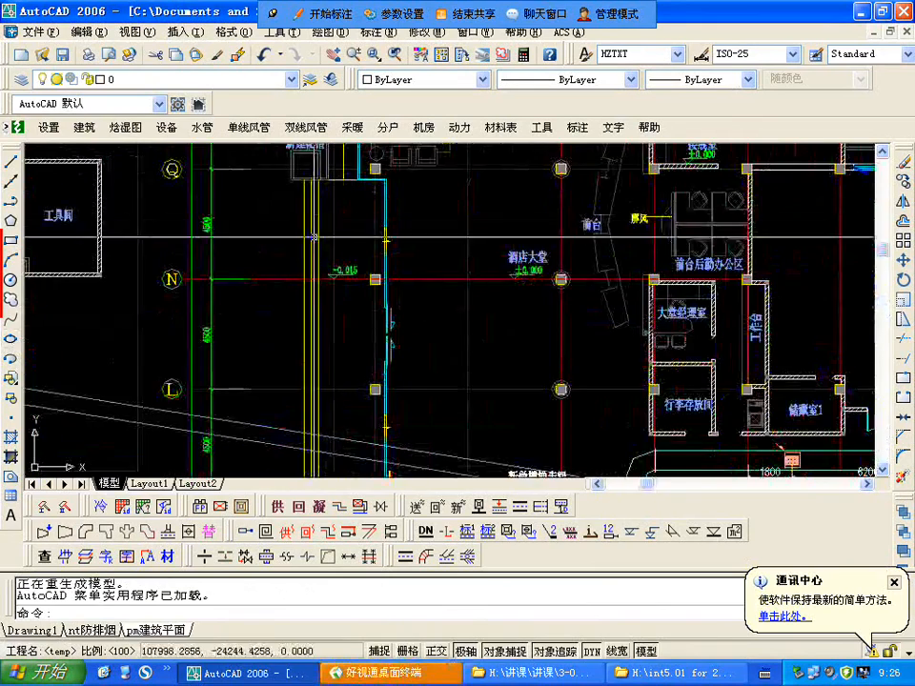
scroll(359, 256, down, 4)
scroll(496, 253, up, 5)
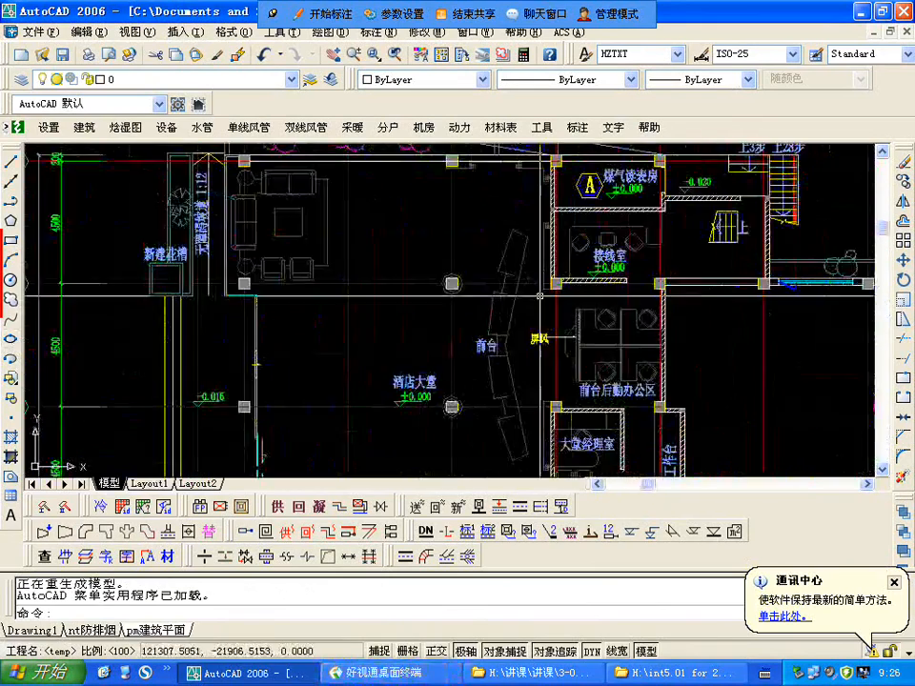
click(696, 279)
click(455, 467)
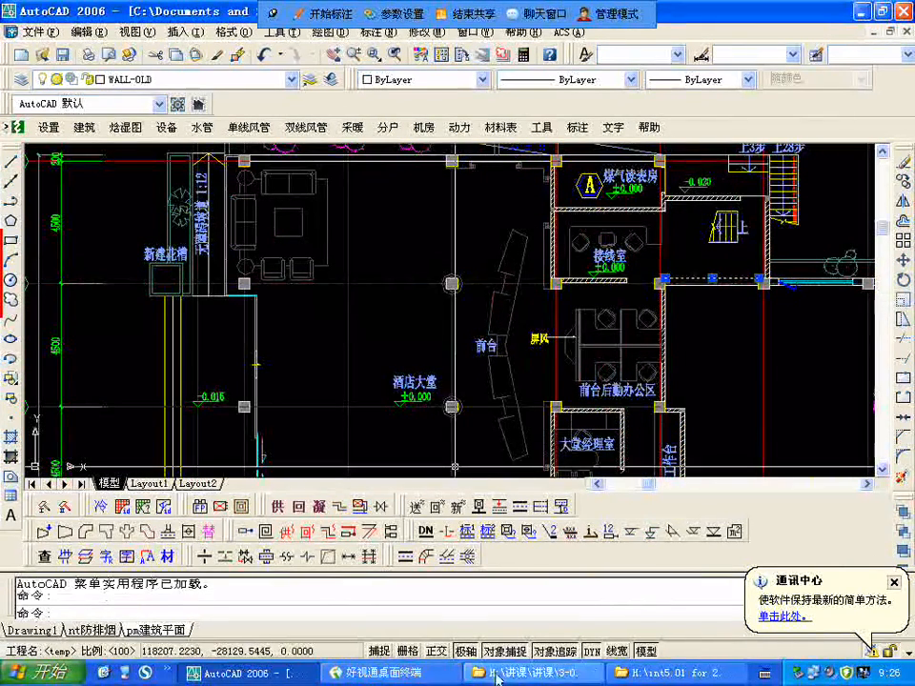
key(Escape)
Step: Return to the nt防排烟 drawing and find the pm建筑平面 reference wall and window layers in its layer list
key(ctrl+Tab)
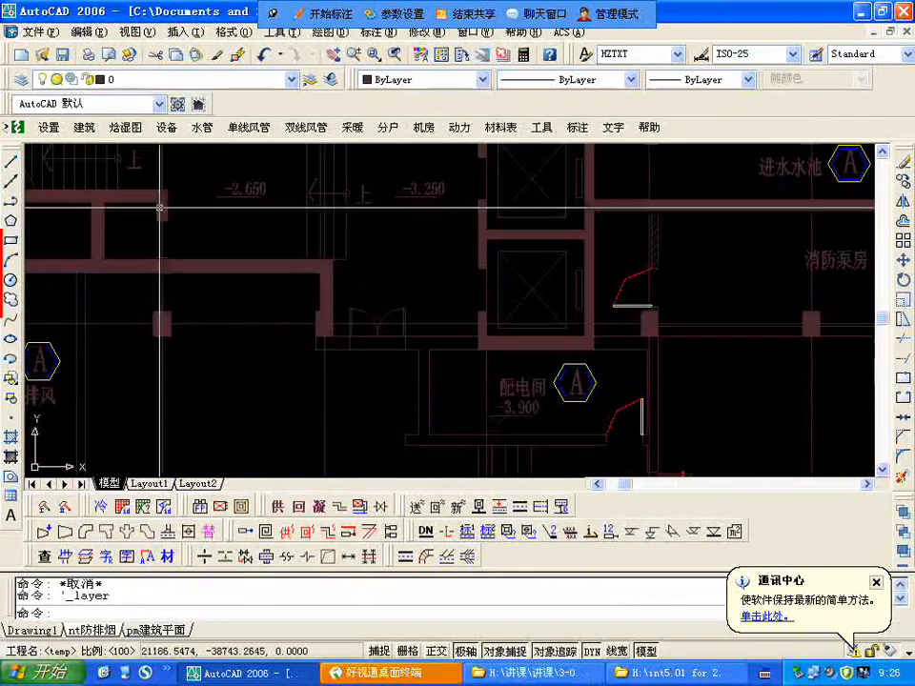
scroll(286, 305, down, 10)
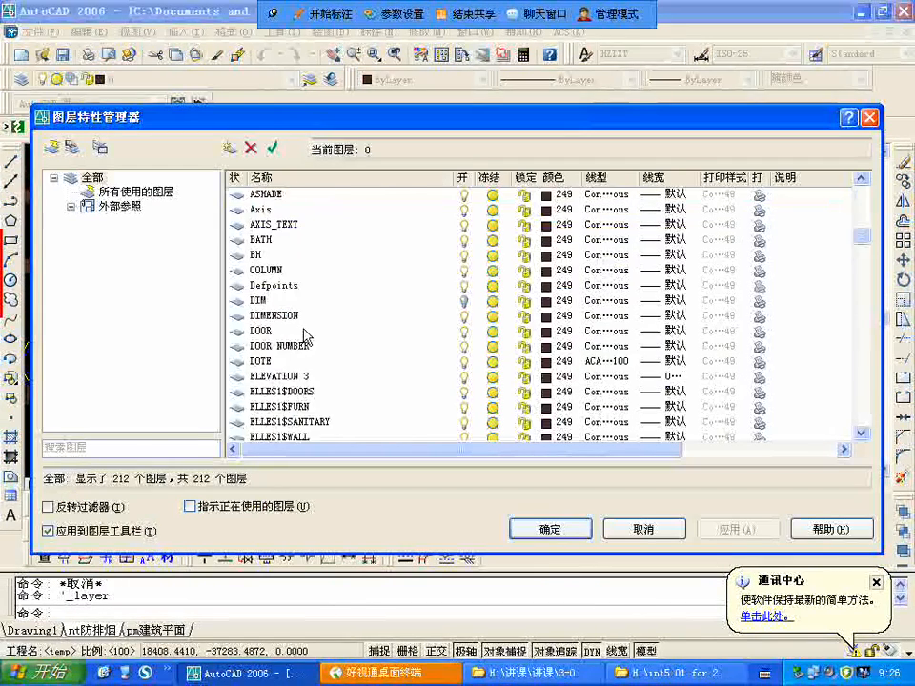
scroll(305, 335, down, 20)
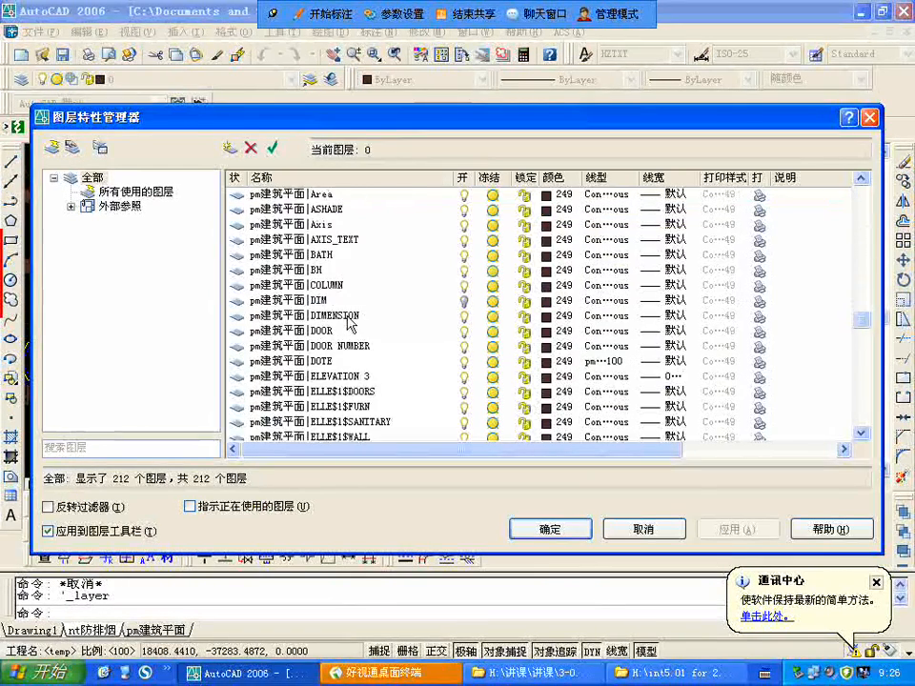
scroll(351, 324, down, 7)
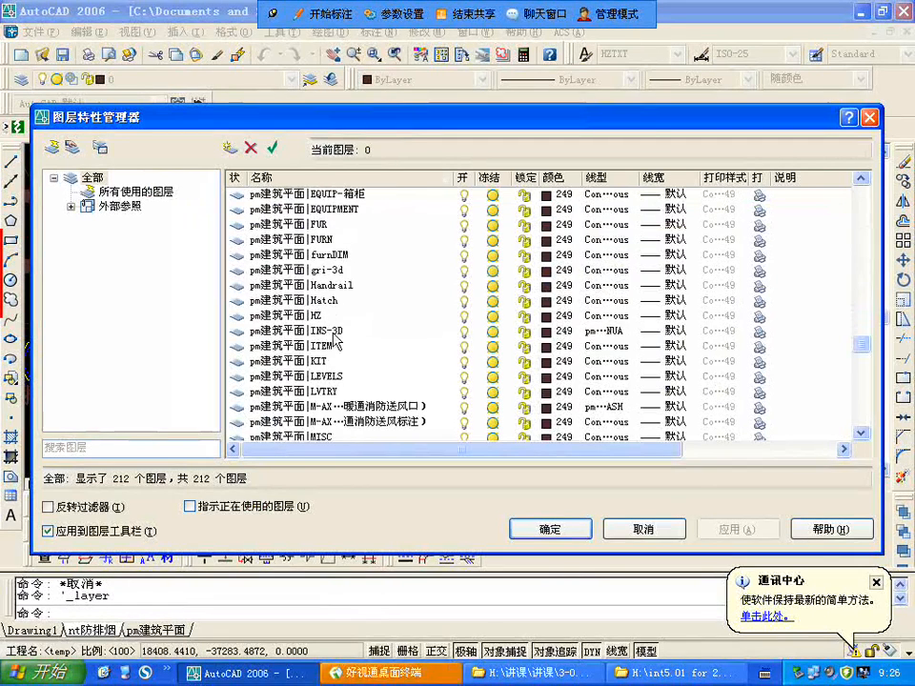
scroll(344, 344, down, 1)
scroll(365, 352, down, 5)
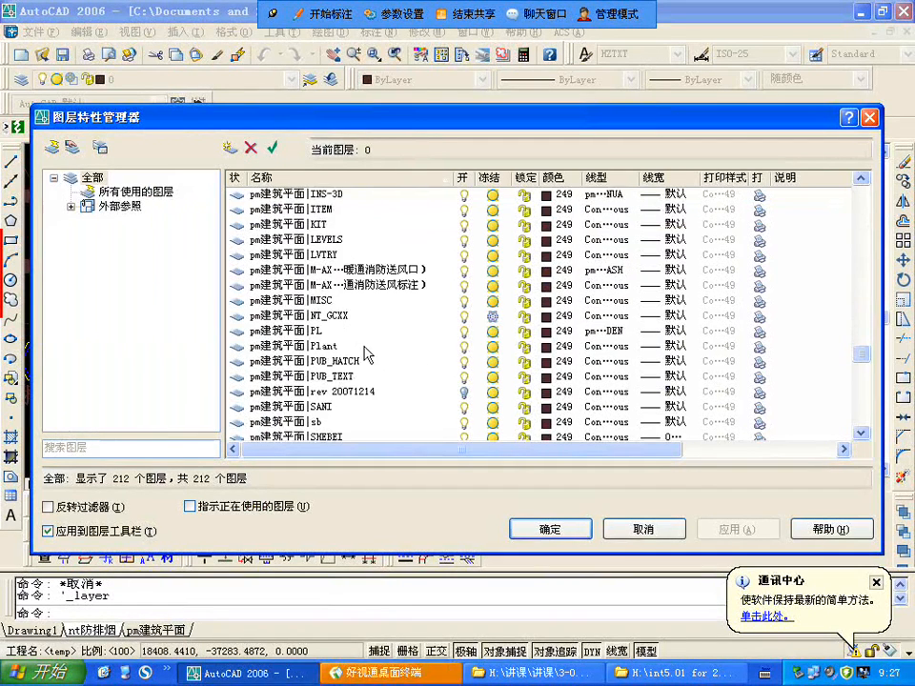
scroll(365, 352, down, 2)
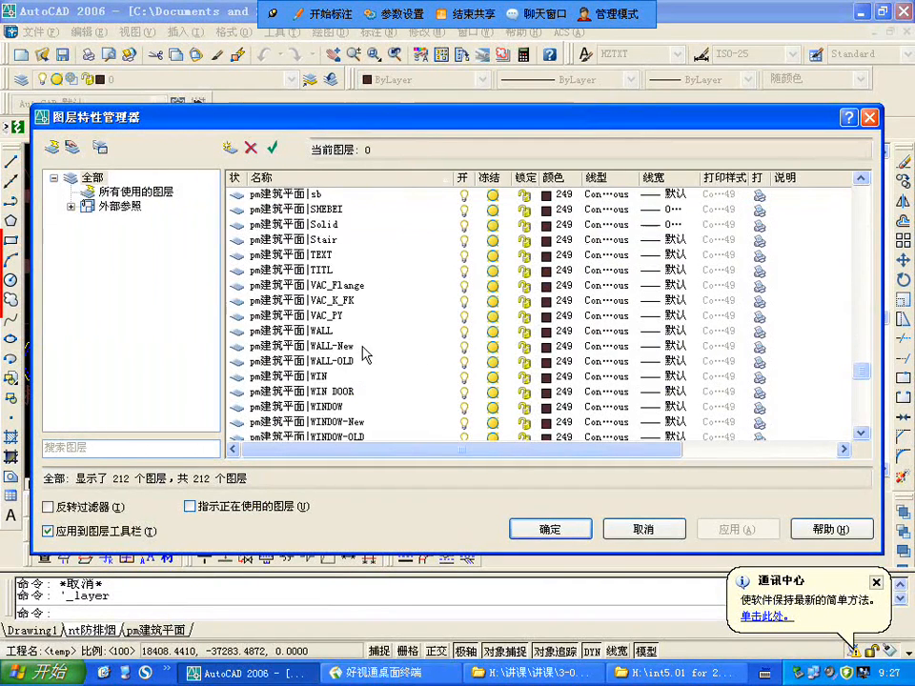
Step: Set the colour of all pm建筑平面 reference layers from WALL through WINDOWS, including WALL-OLD, WIN DOOR and WINDOW_TEXT, to white (白色)
click(331, 331)
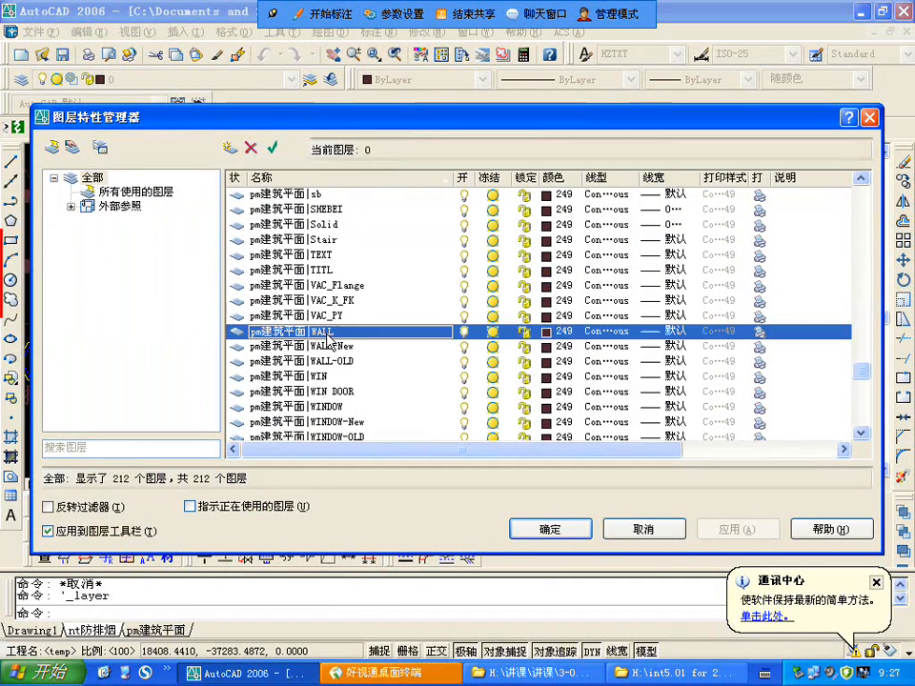
shift+click(348, 392)
click(339, 332)
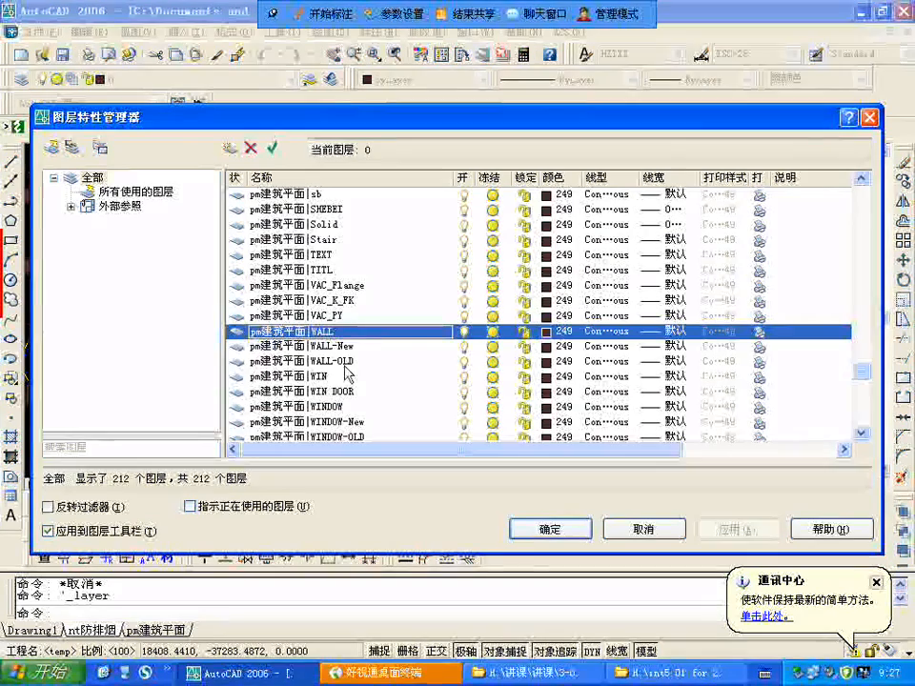
shift+click(341, 349)
shift+click(344, 362)
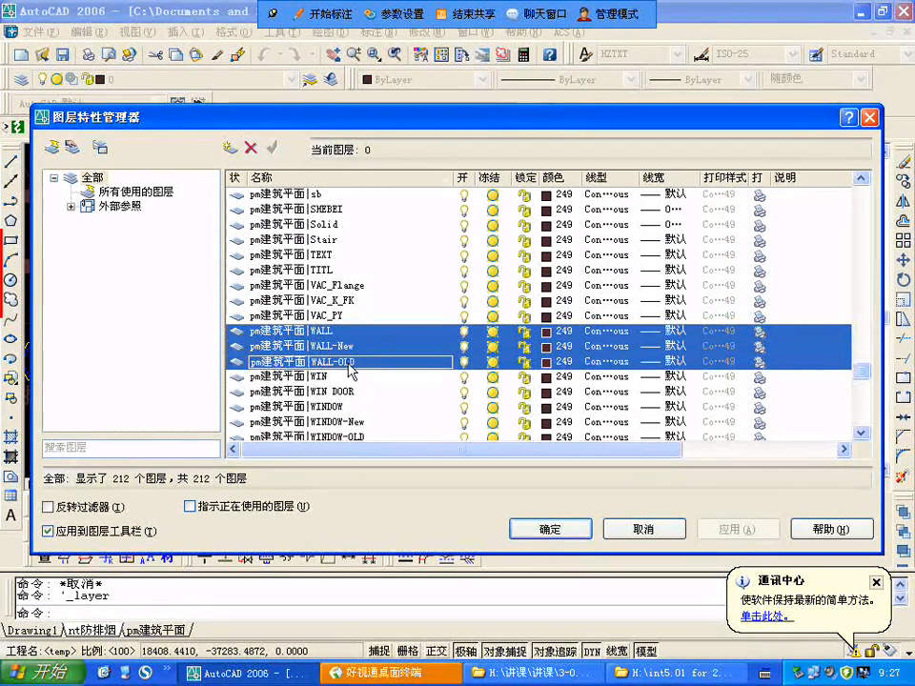
shift+click(332, 377)
shift+click(346, 392)
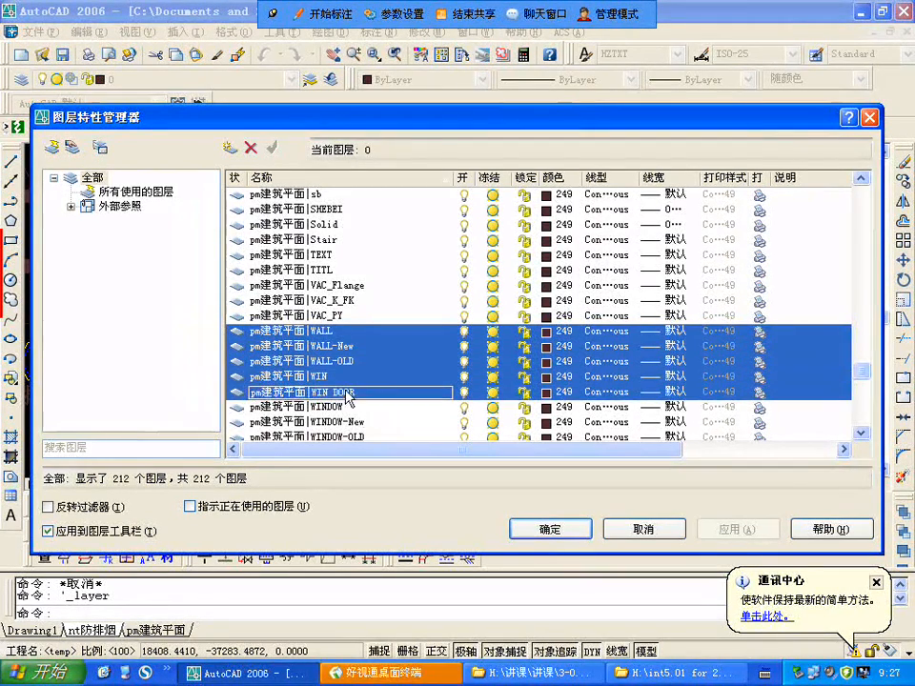
shift+click(348, 407)
scroll(338, 363, down, 1)
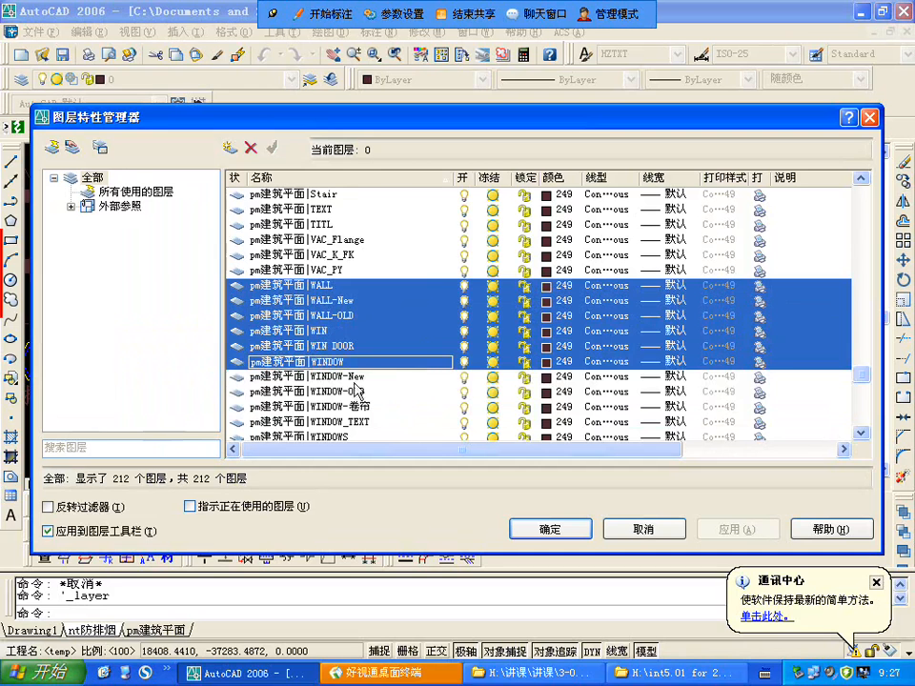
shift+click(356, 378)
shift+click(360, 392)
shift+click(367, 407)
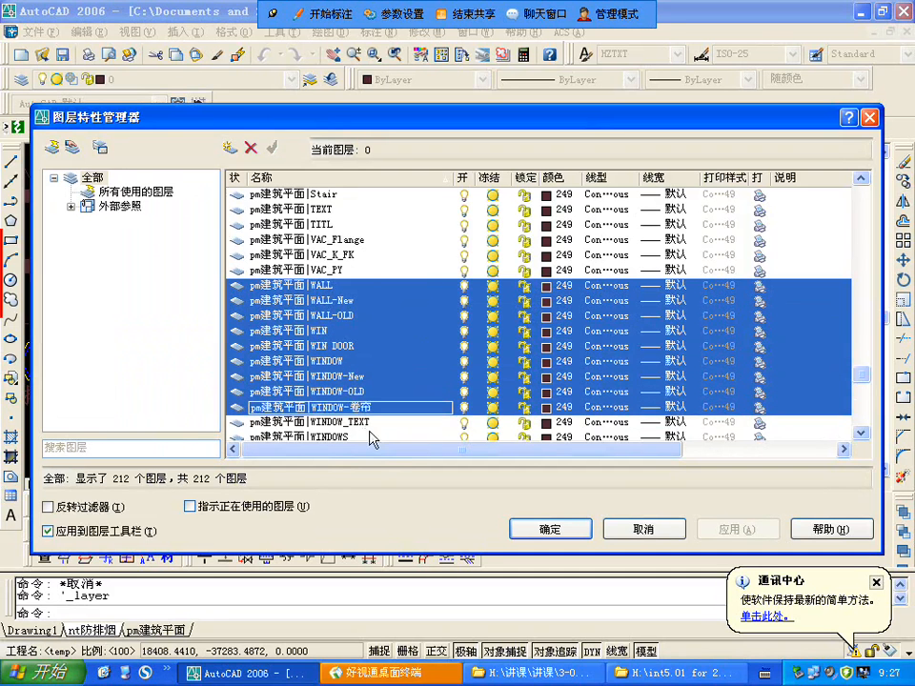
shift+click(365, 422)
scroll(367, 415, down, 2)
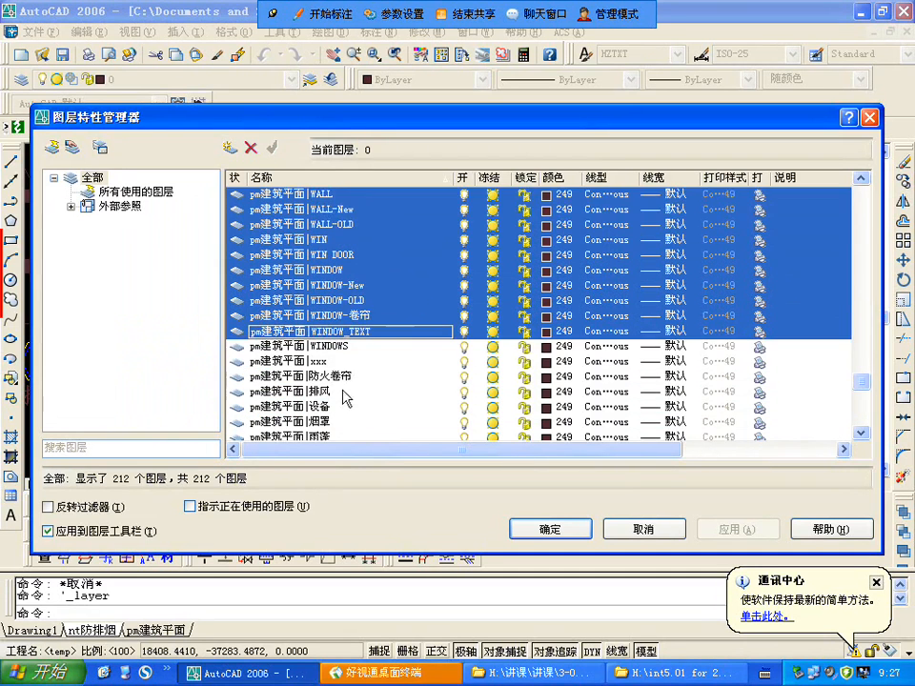
shift+click(328, 347)
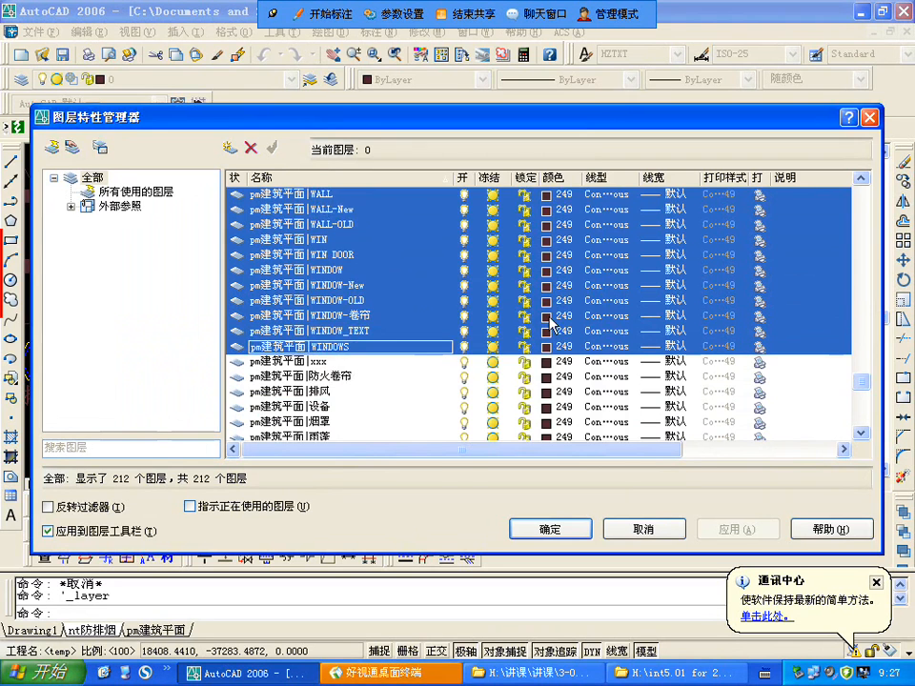
click(548, 318)
click(415, 379)
click(447, 469)
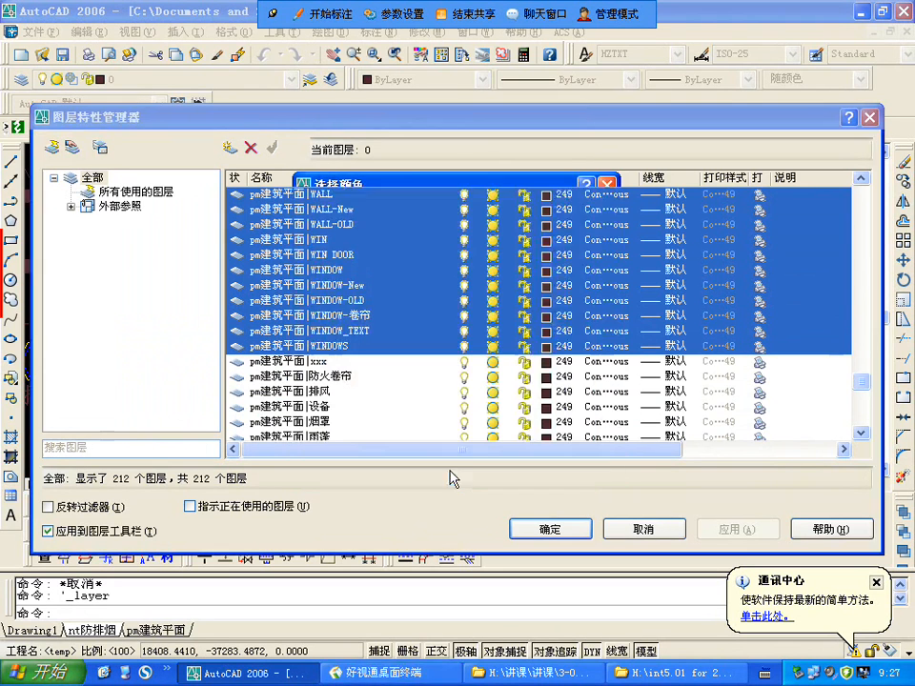
Step: Set the colour of the pm建筑平面 reference layer 防火卷帘 to red, index colour 1
click(328, 377)
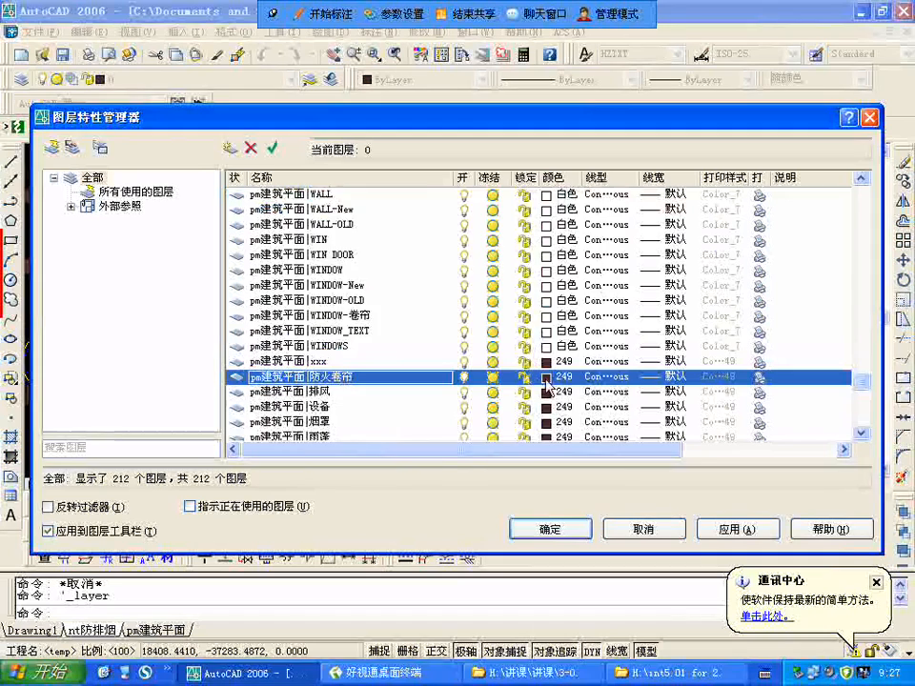
click(547, 377)
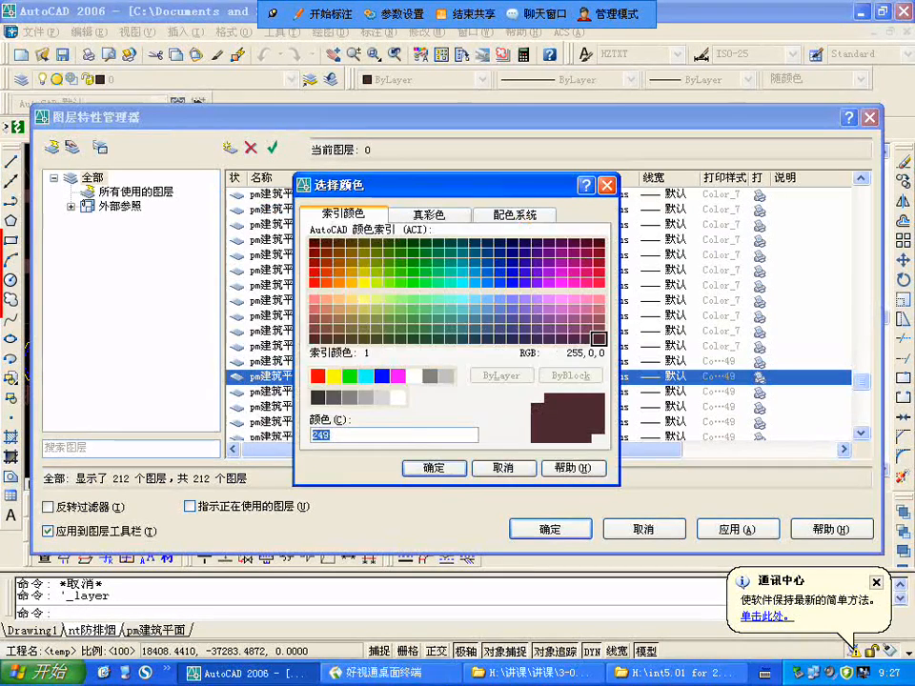
click(317, 375)
click(434, 468)
Step: Set the colour of the drawing's own layers VAC_Flange, VAC_K_FK and VAC_PY to green (绿色)
scroll(374, 370, down, 1)
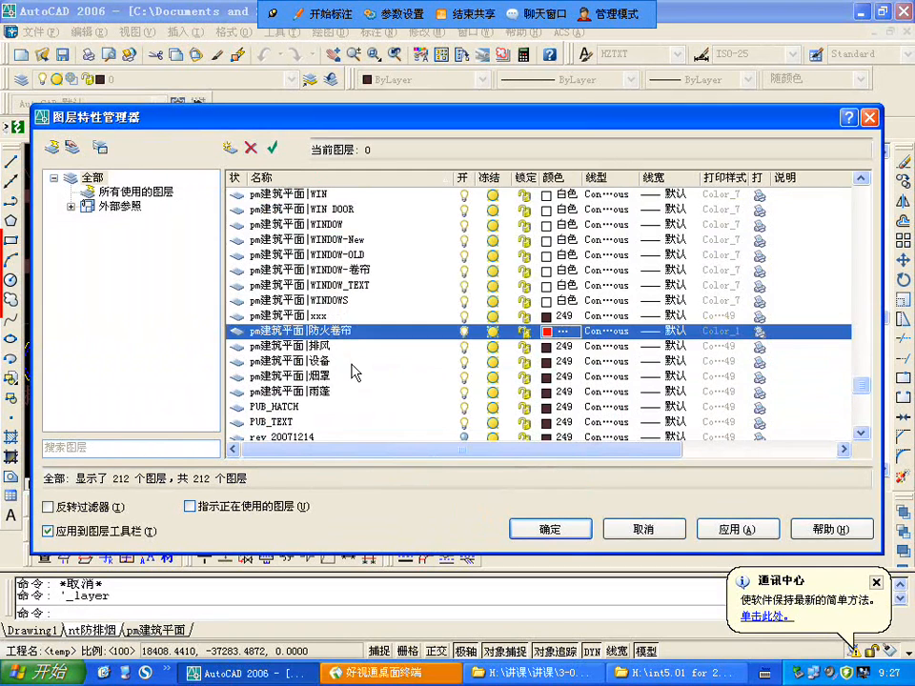
scroll(356, 372, down, 1)
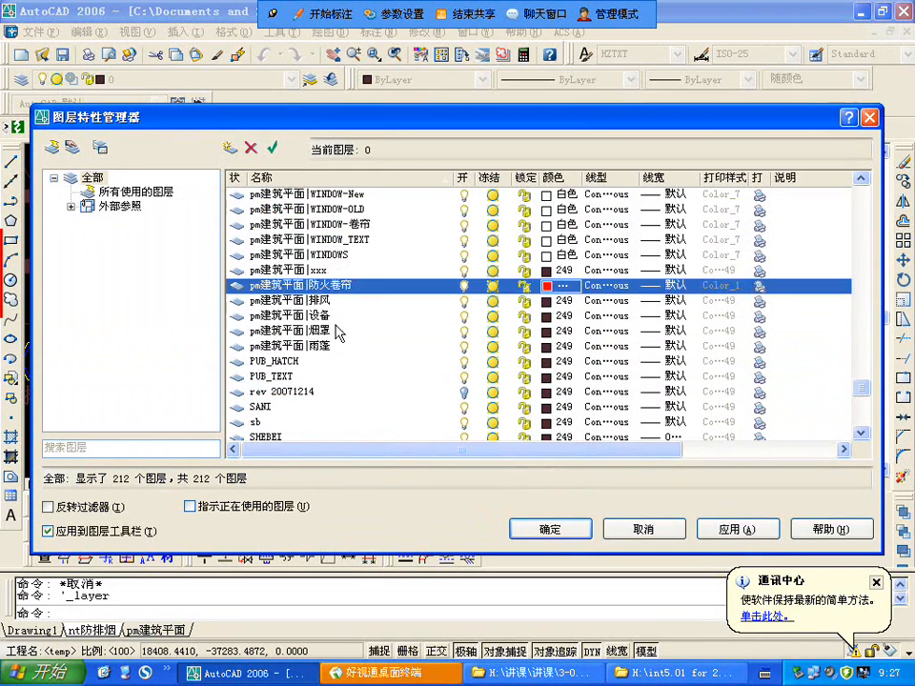
scroll(338, 334, down, 3)
scroll(343, 343, up, 3)
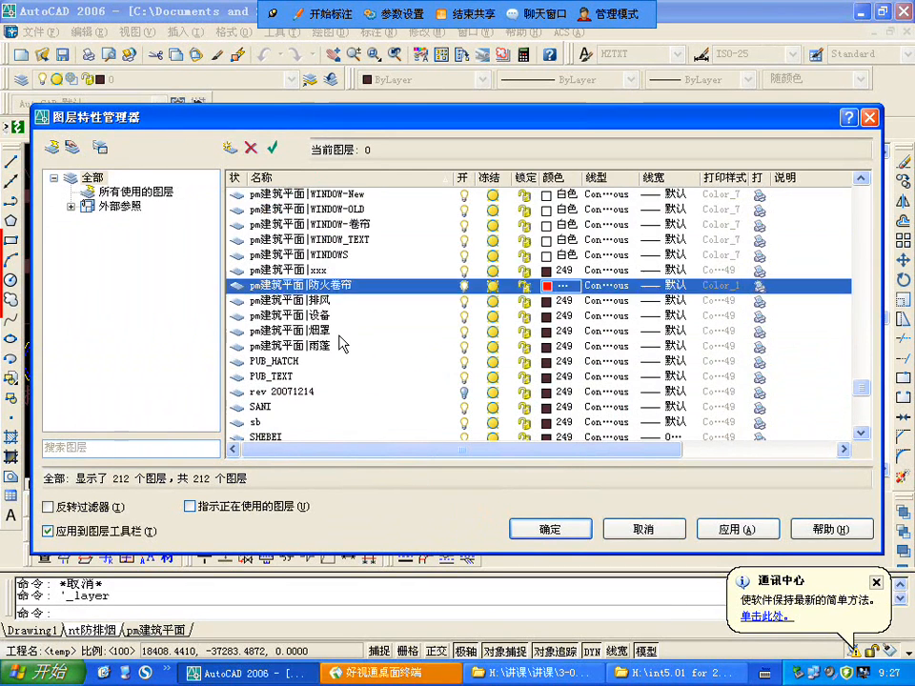
scroll(341, 344, down, 4)
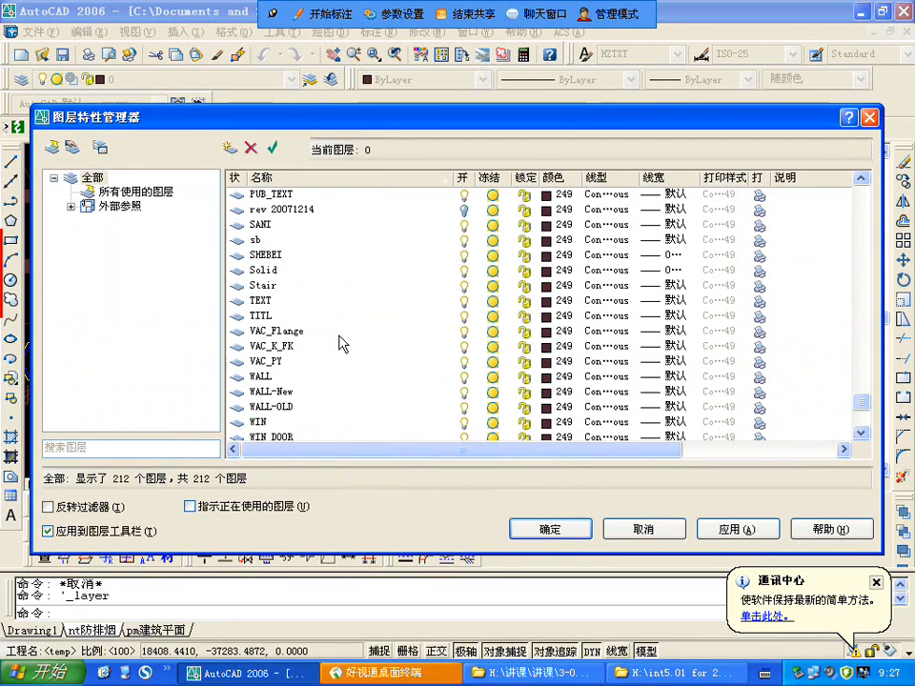
click(281, 334)
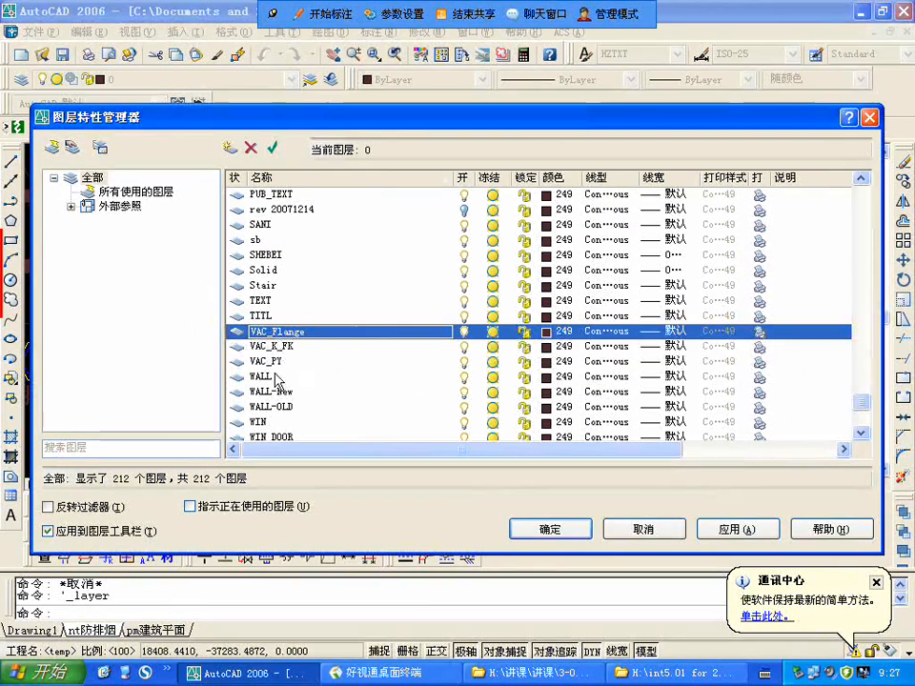
shift+click(275, 361)
click(547, 333)
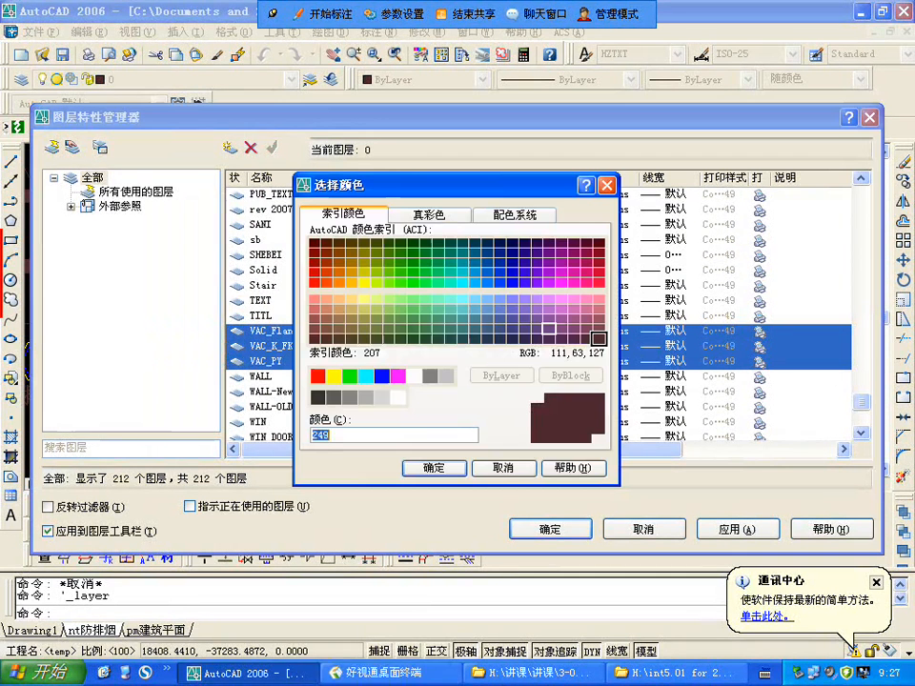
double_click(349, 375)
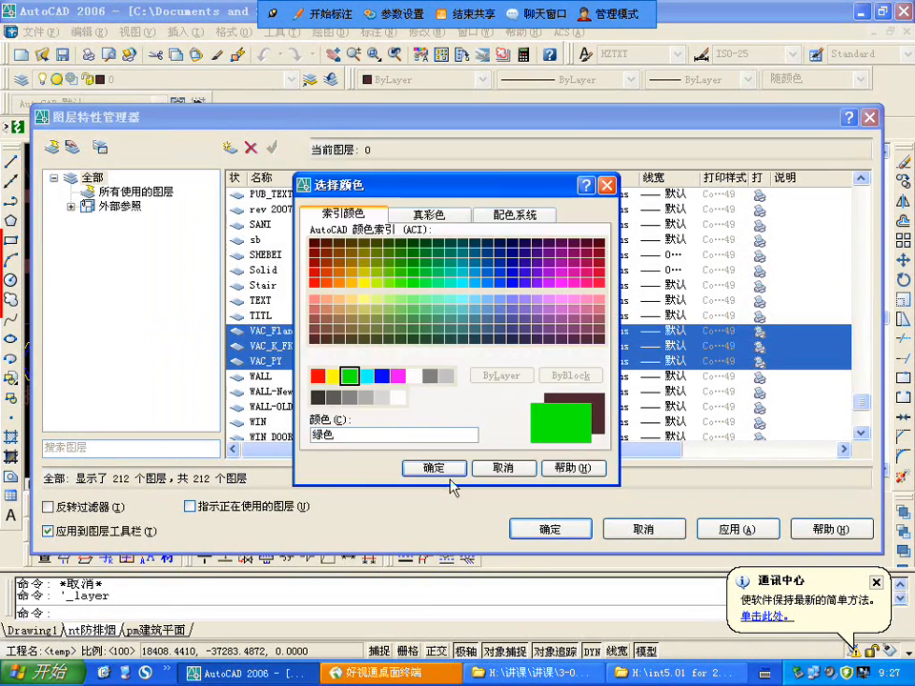
Step: Check the remaining layers to the end of the list and accept the layer colour changes
scroll(428, 408, down, 1)
scroll(428, 408, down, 1)
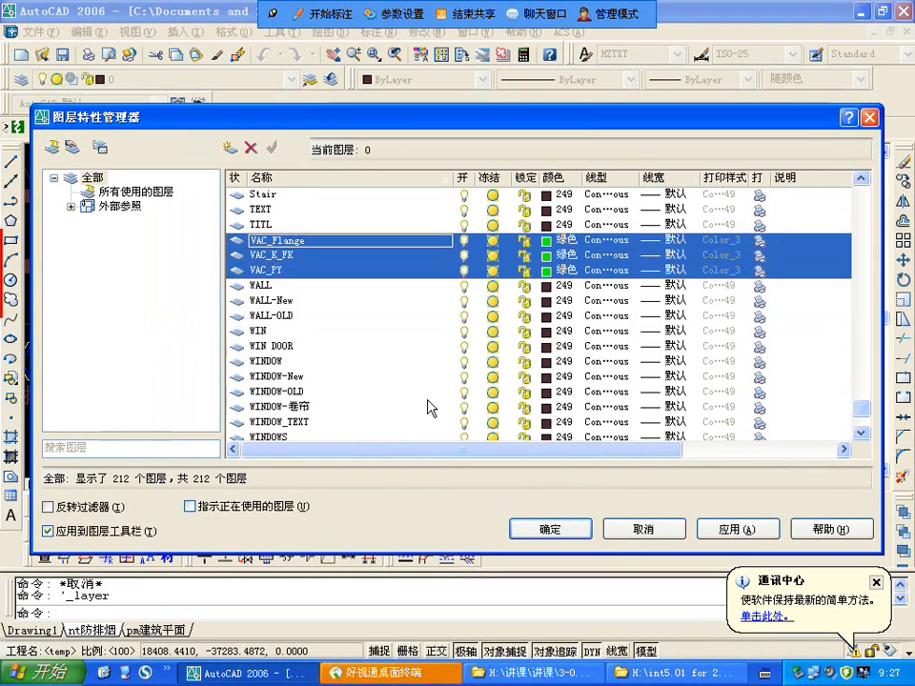
scroll(428, 408, down, 3)
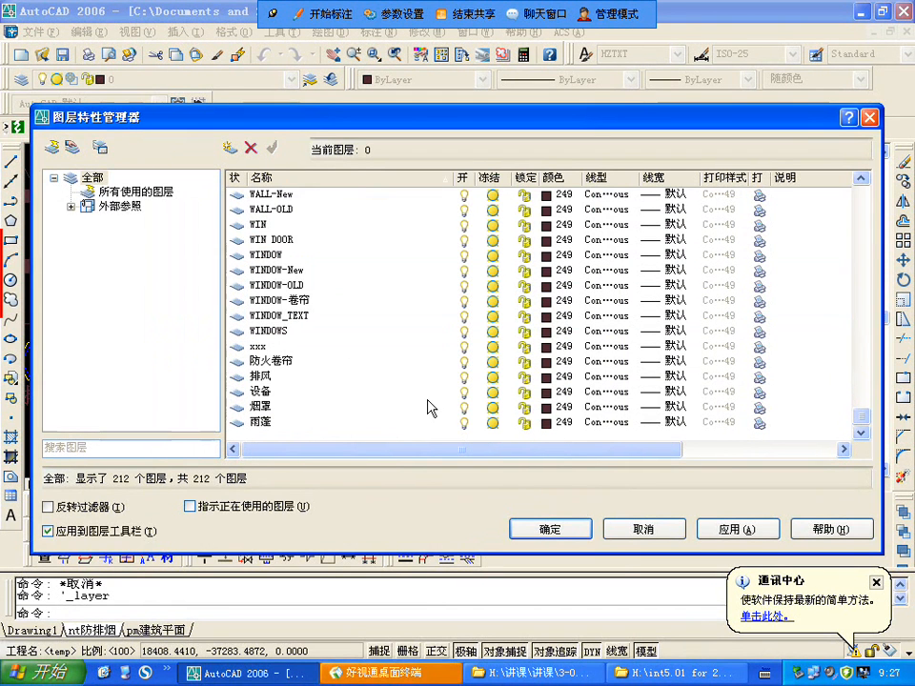
click(560, 536)
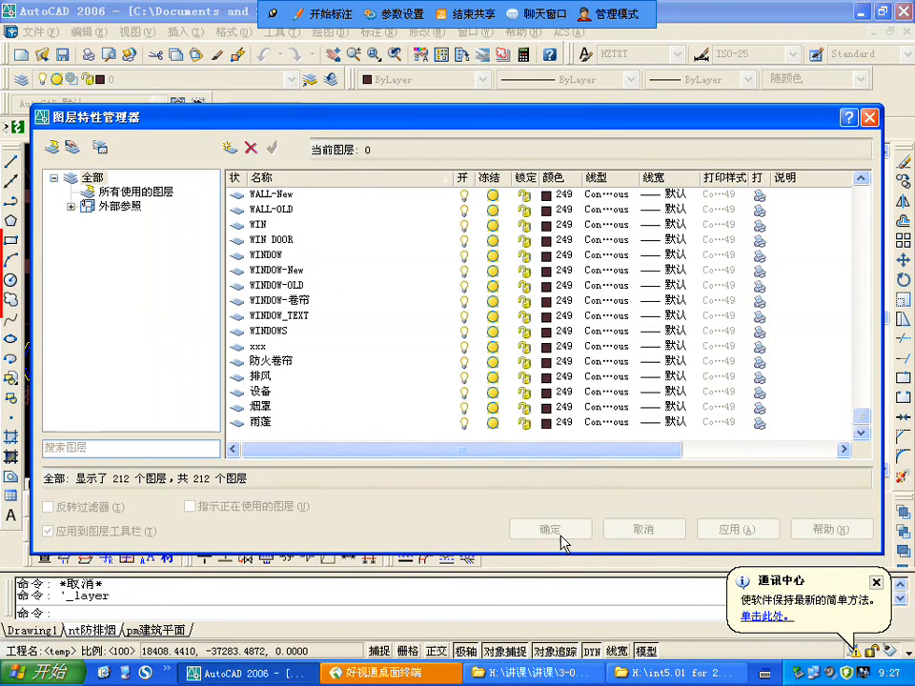
Step: Inspect the recoloured basement floor plan, especially the walls around the stair between axes E and F, for elements still dimmed
scroll(476, 316, down, 5)
scroll(475, 306, up, 2)
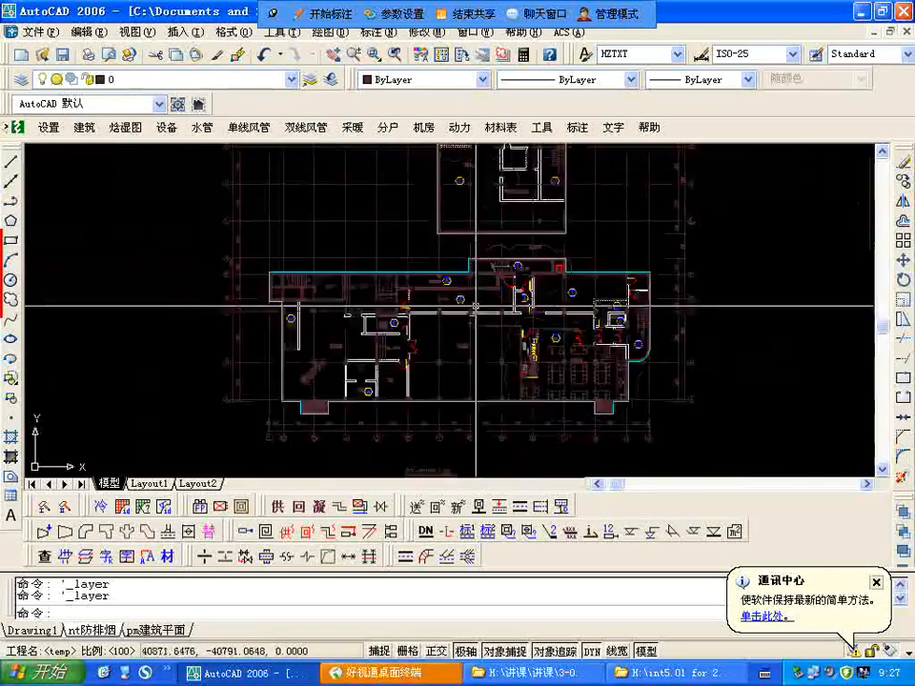
scroll(475, 306, up, 5)
scroll(314, 296, down, 3)
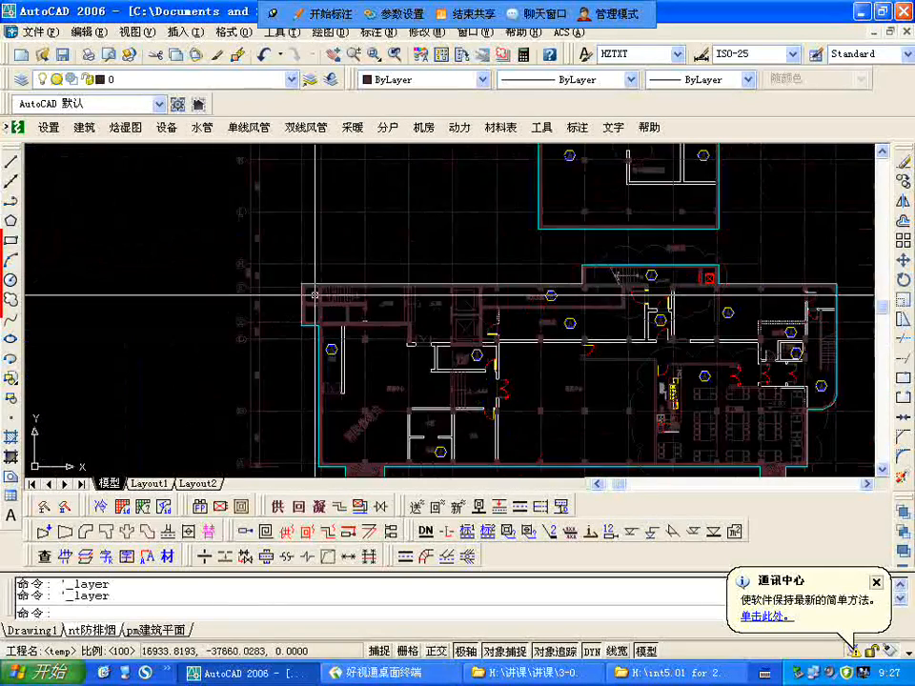
scroll(315, 296, up, 3)
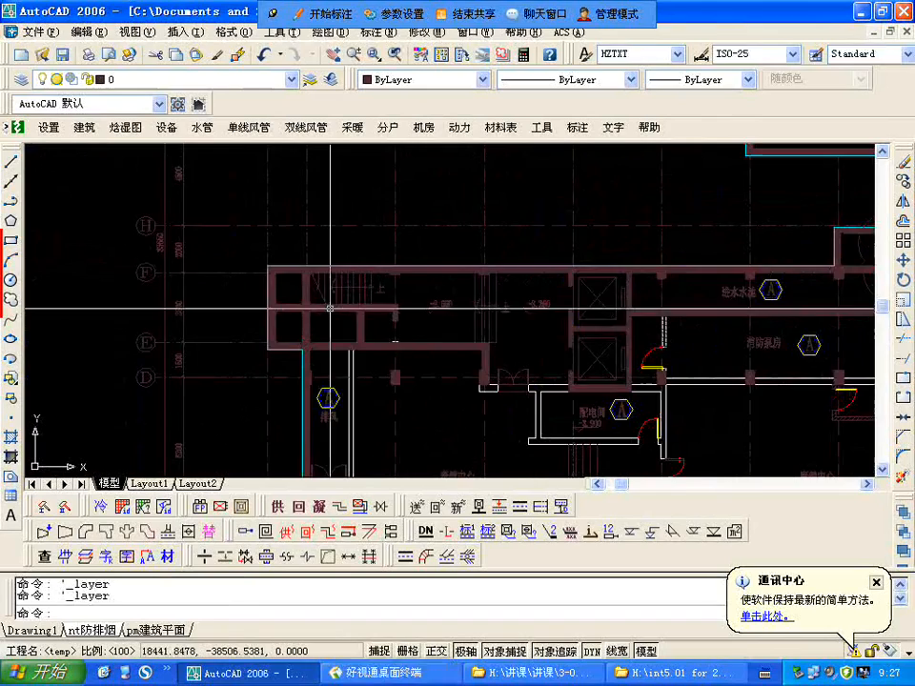
click(330, 307)
key(Escape)
Step: Set the colour of the pm建筑平面 reference layers COLUMN, DOOR and DOTE to white (白色)
click(22, 81)
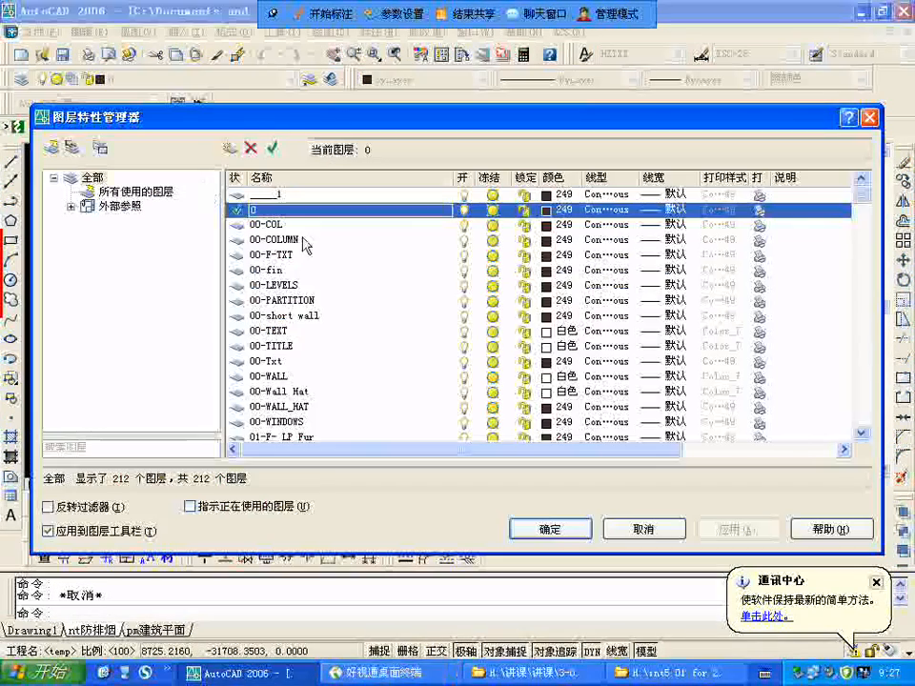
scroll(282, 315, down, 10)
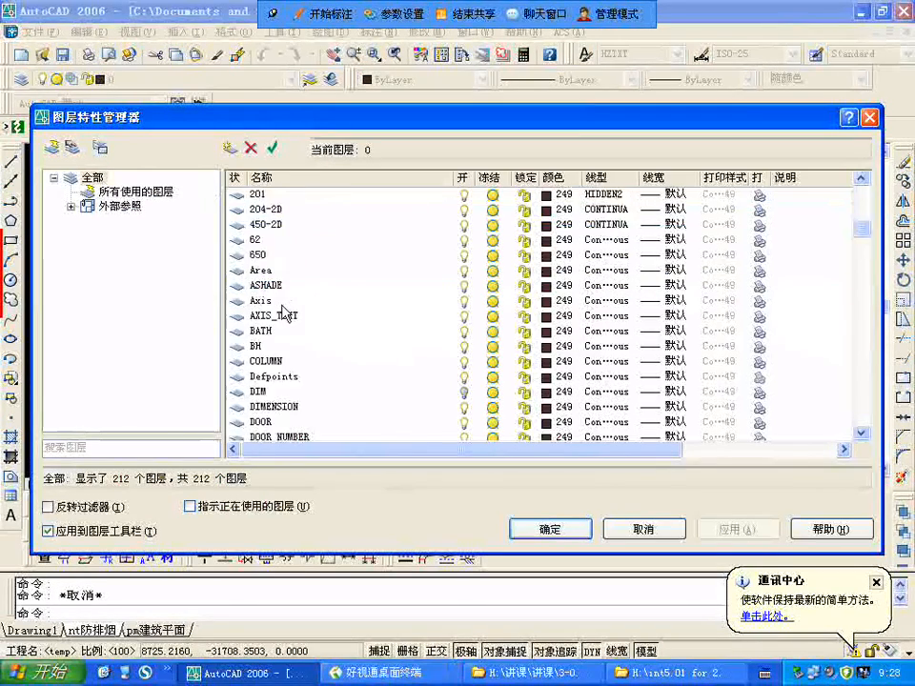
scroll(284, 313, down, 10)
click(344, 318)
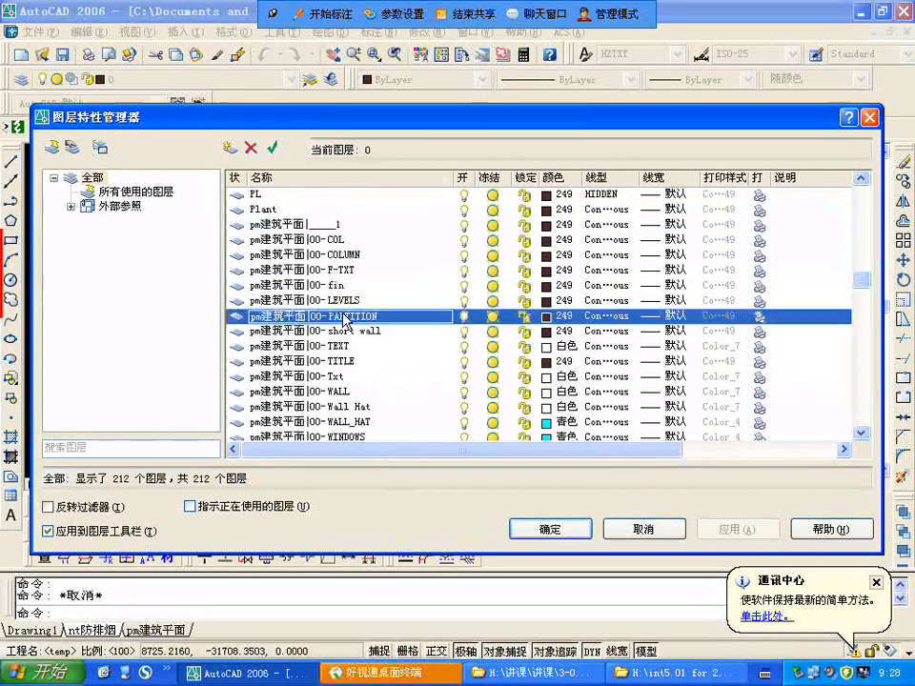
scroll(345, 318, down, 4)
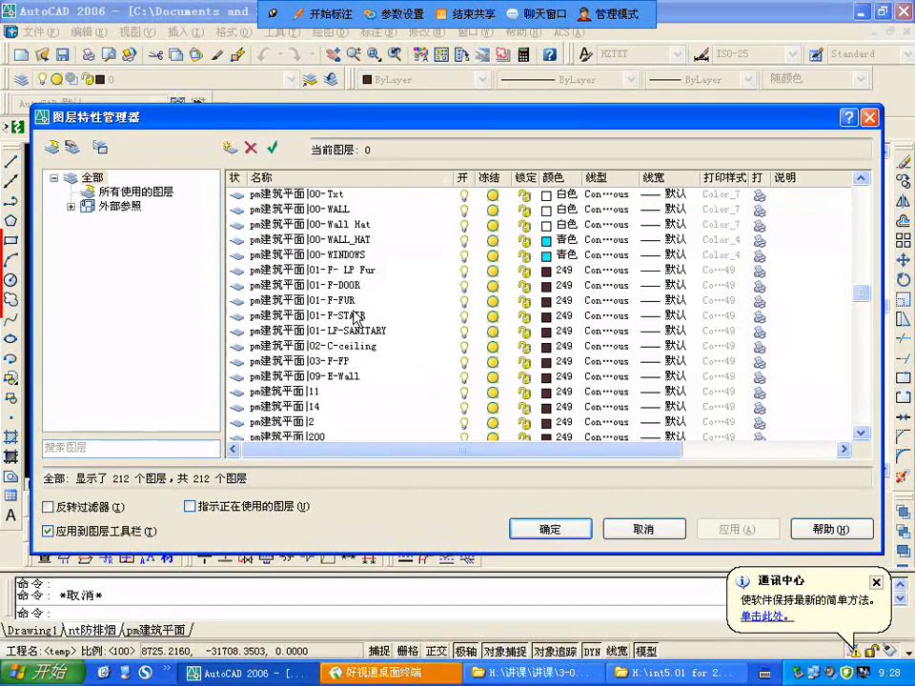
scroll(353, 314, down, 7)
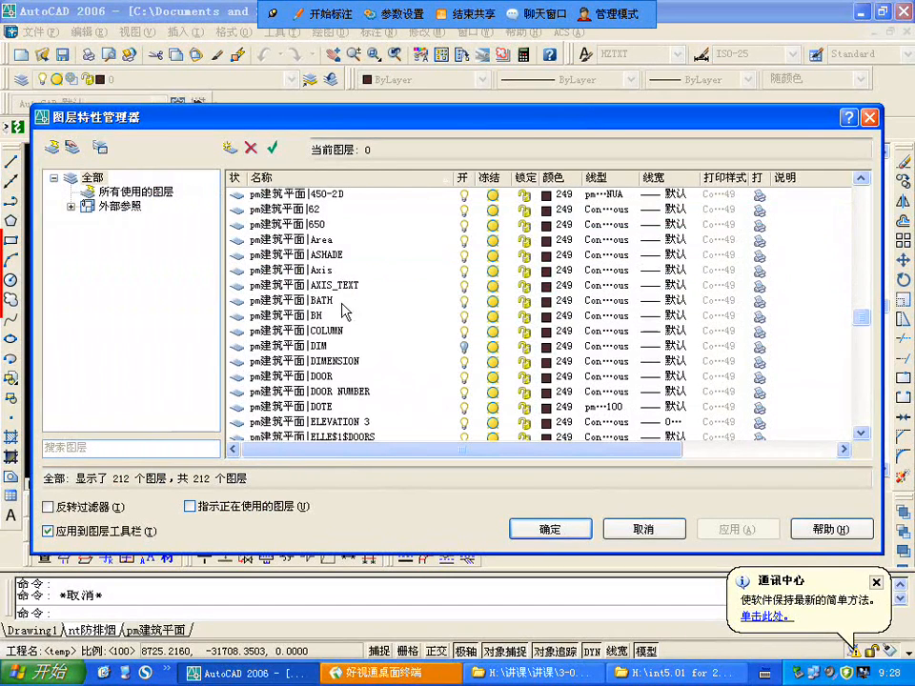
scroll(331, 283, down, 1)
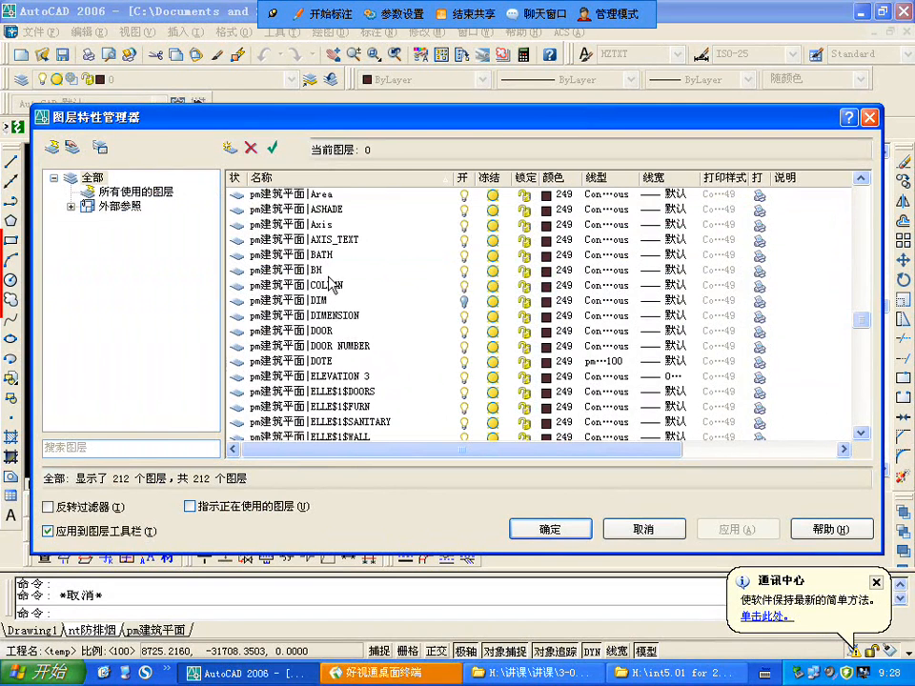
click(337, 286)
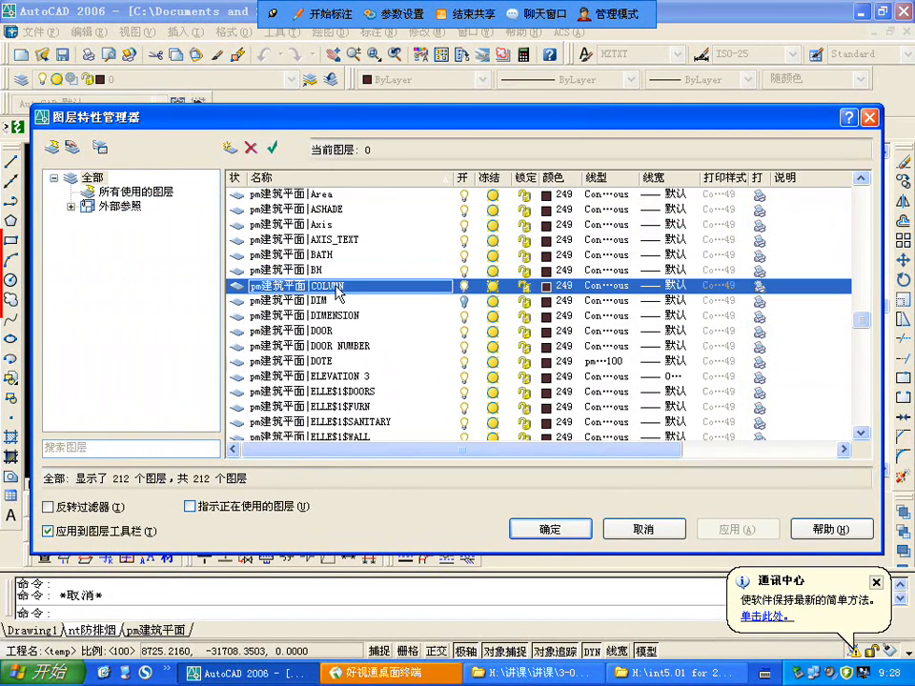
shift+click(322, 334)
click(339, 289)
ctrl+click(322, 335)
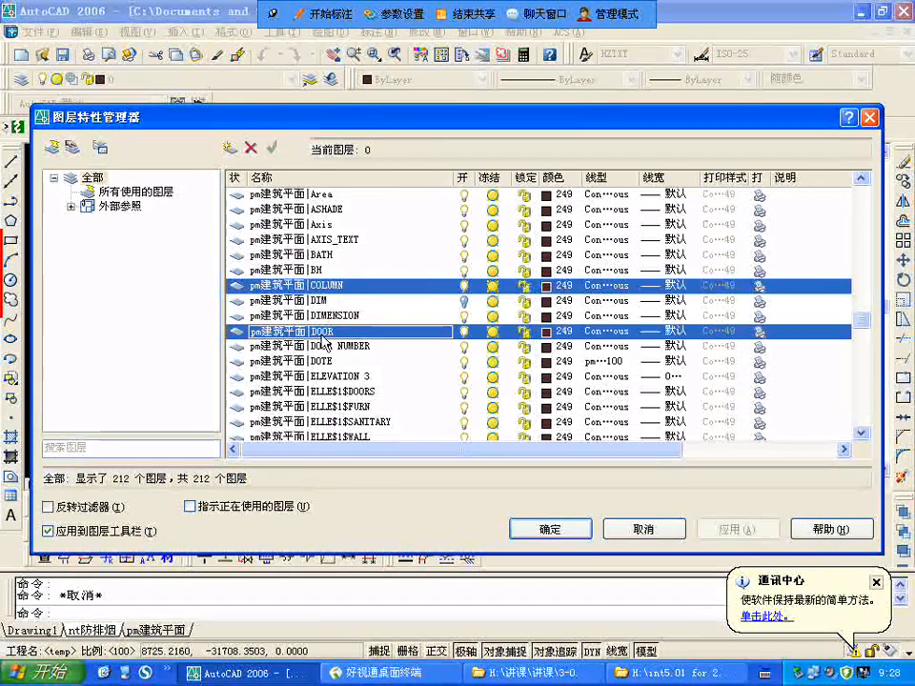
ctrl+click(327, 361)
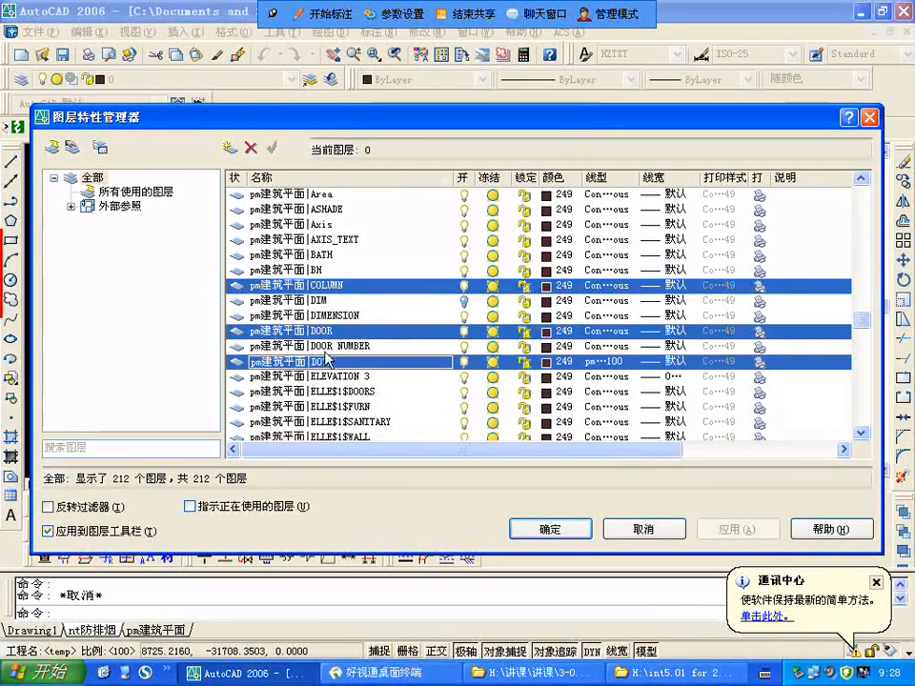
click(547, 363)
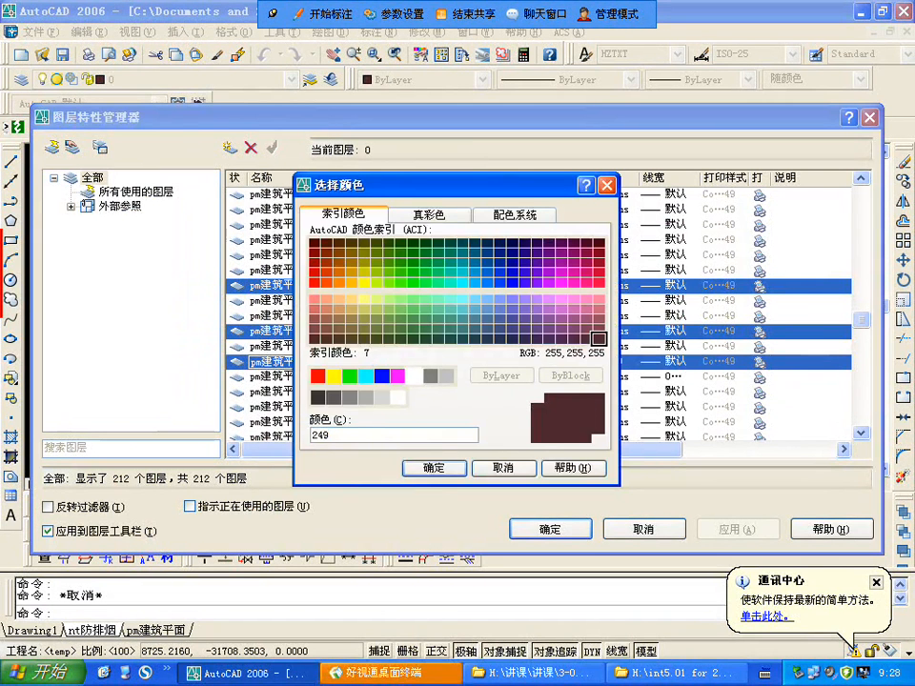
click(414, 375)
click(434, 468)
Step: Set the colour of the pm建筑平面 reference layer Hatch to grey, index colour 8
scroll(413, 448, down, 1)
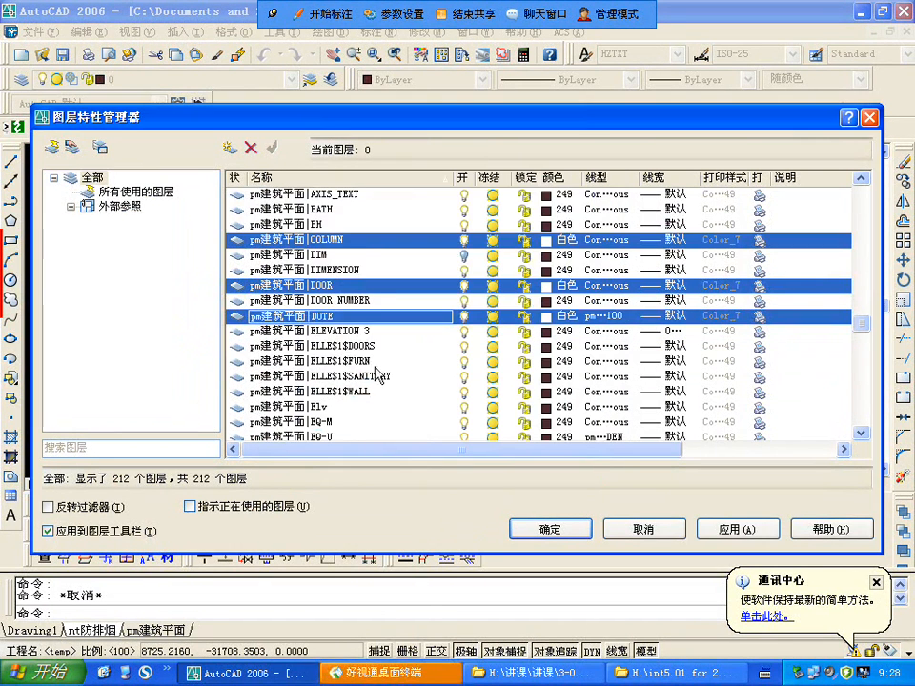
scroll(278, 274, down, 1)
scroll(351, 375, down, 2)
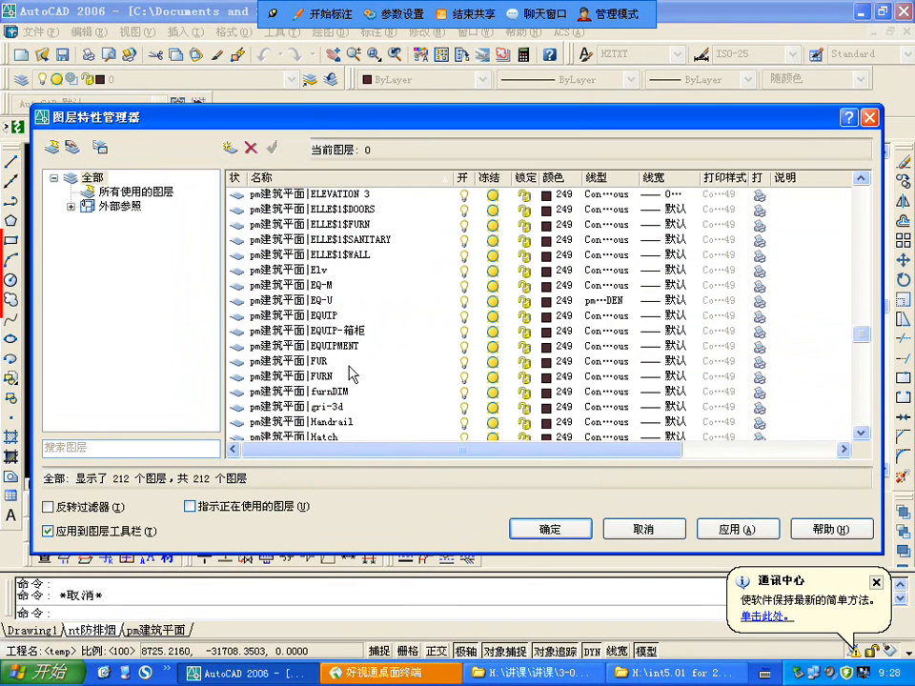
scroll(347, 378, down, 1)
click(330, 391)
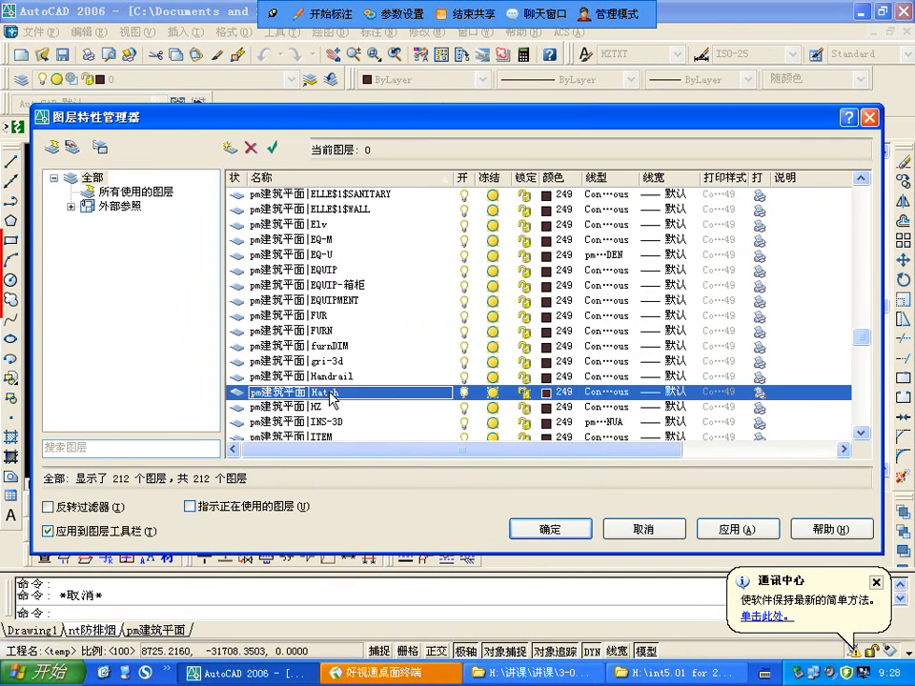
click(548, 392)
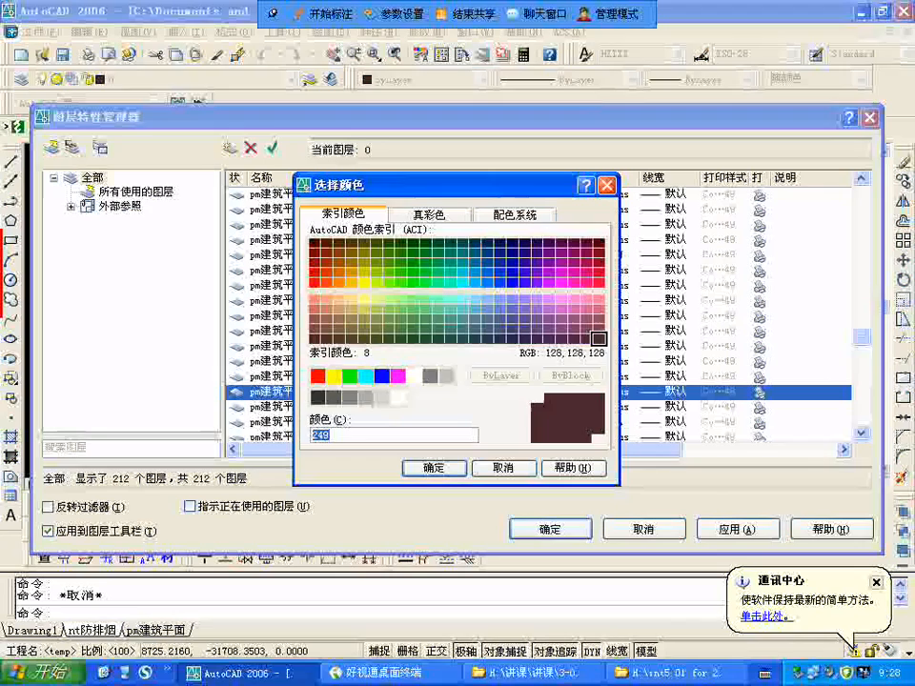
click(445, 376)
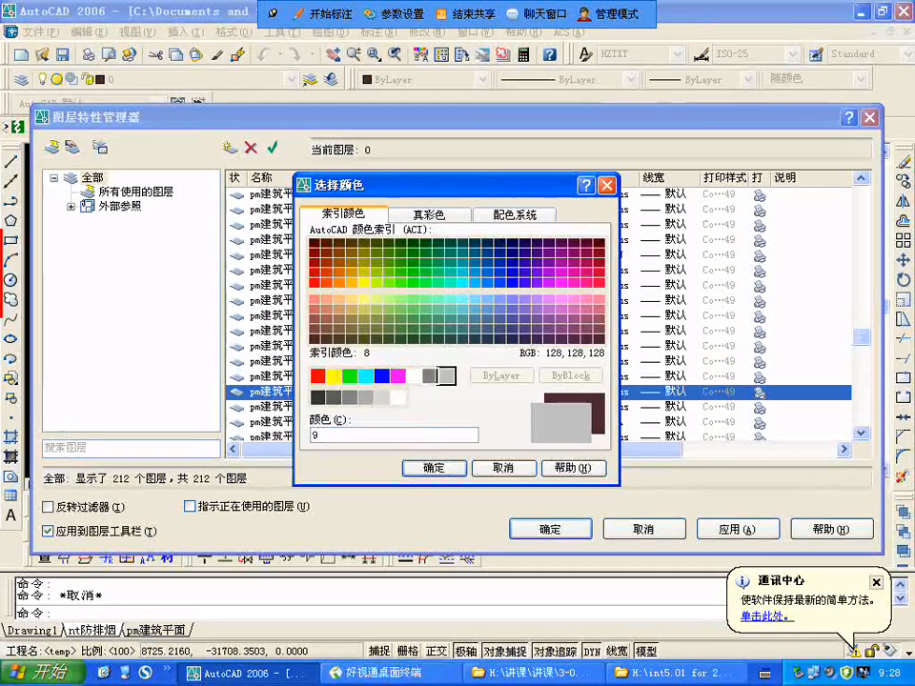
click(430, 376)
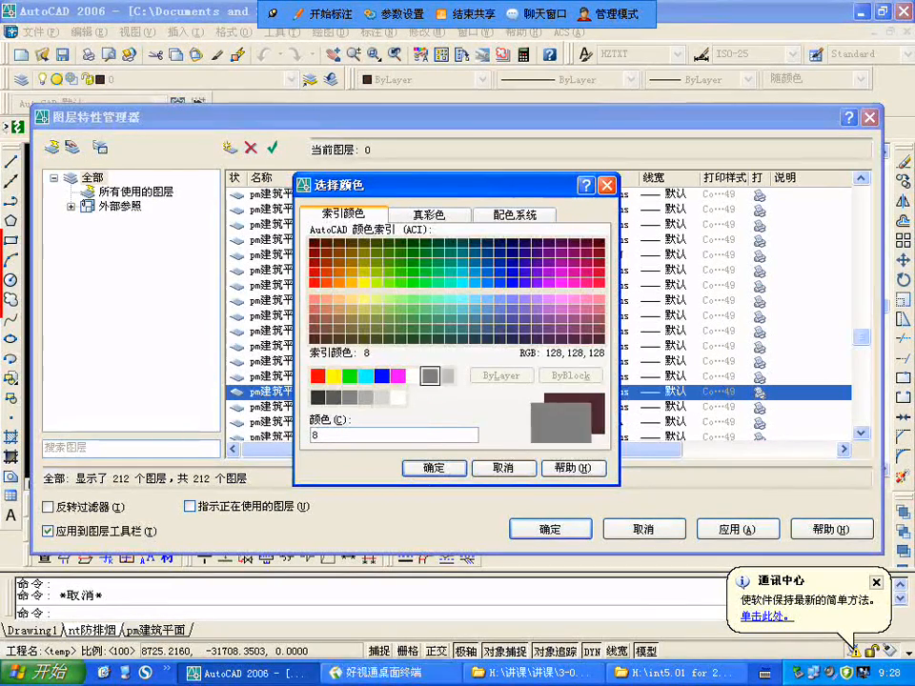
click(444, 469)
Step: Set the colour of the pm建筑平面 reference layer TEXT to white (白色)
scroll(388, 419, down, 1)
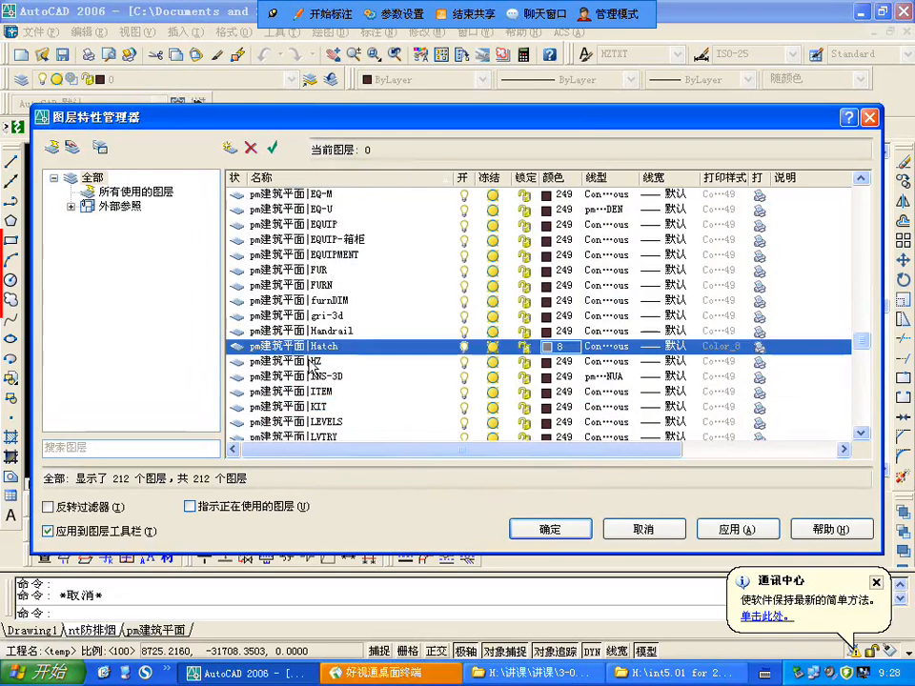
scroll(342, 374, down, 1)
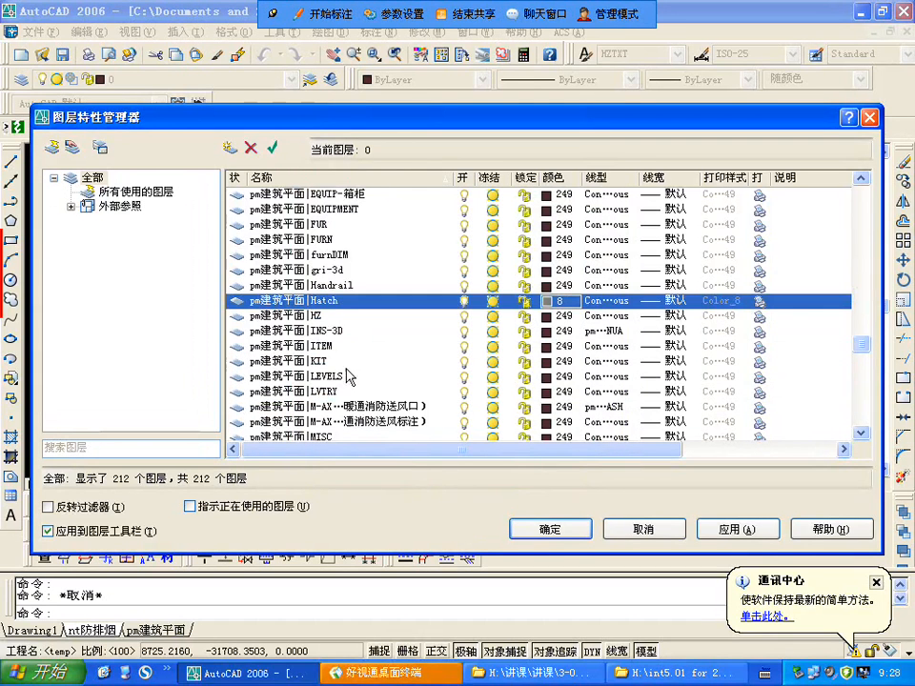
scroll(348, 376, down, 4)
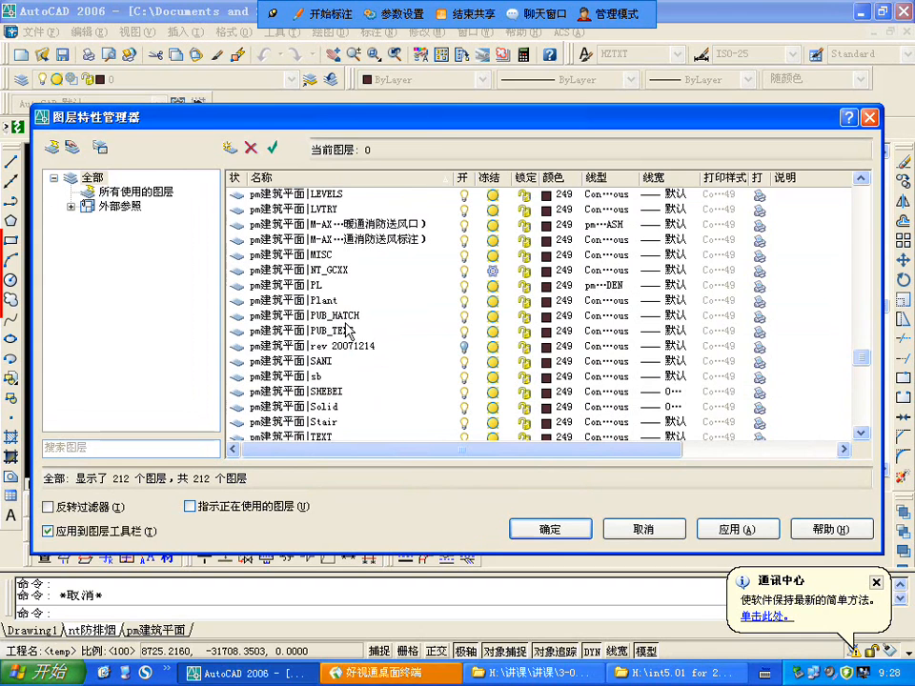
scroll(348, 331, down, 2)
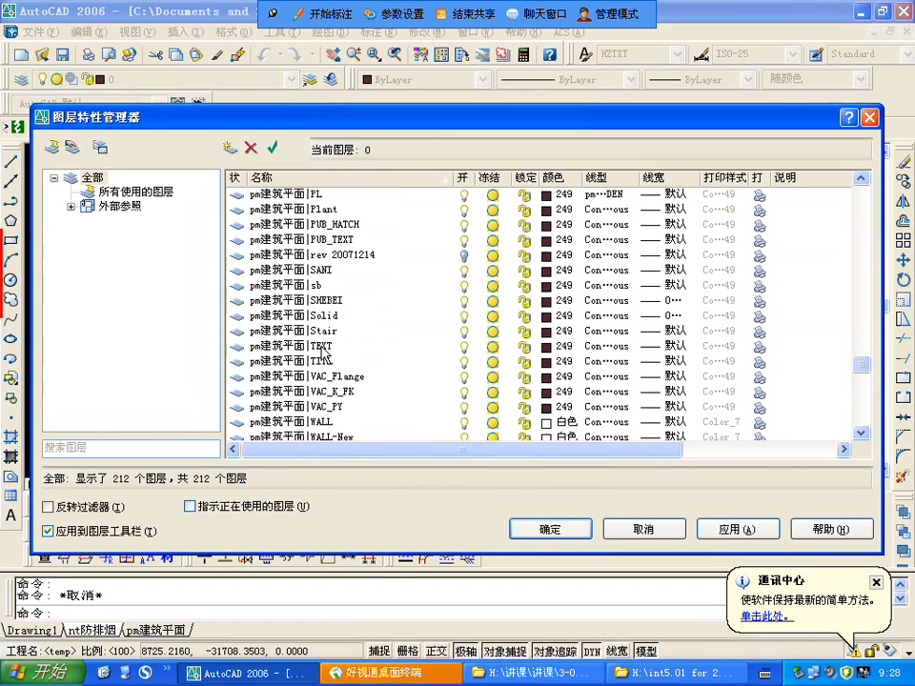
click(322, 349)
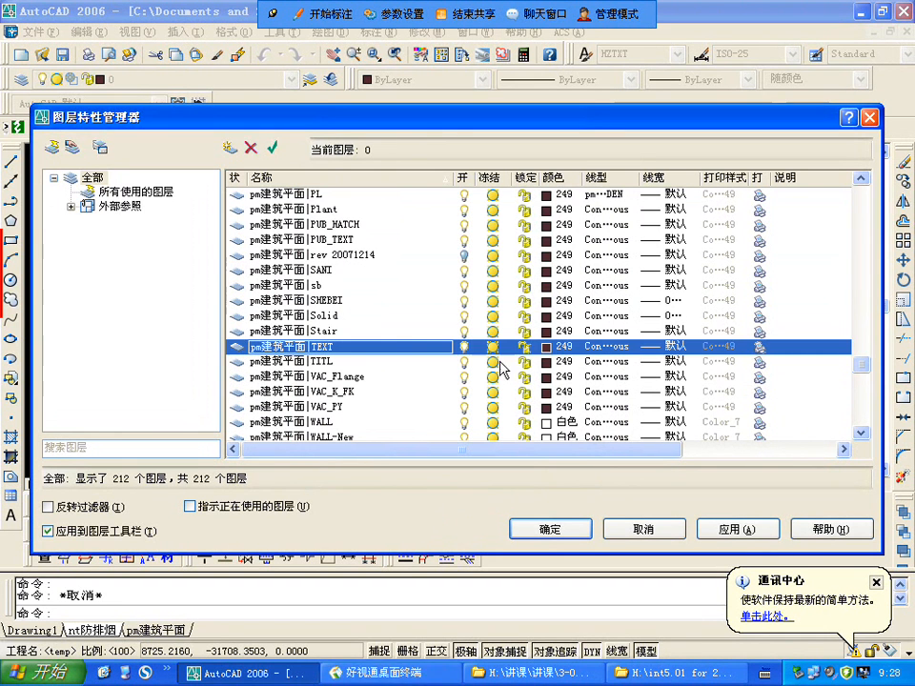
click(547, 348)
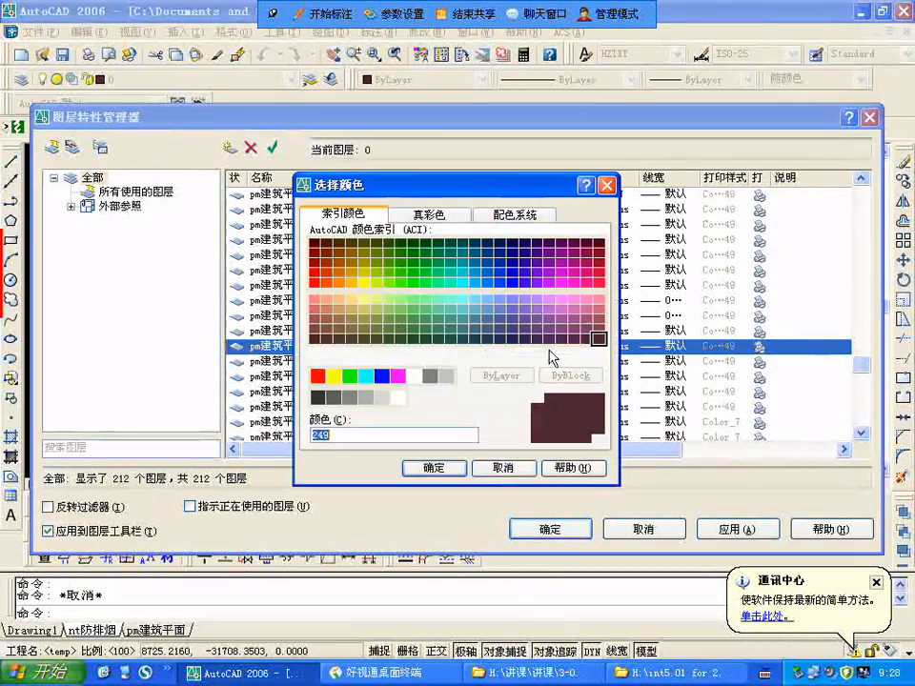
click(414, 376)
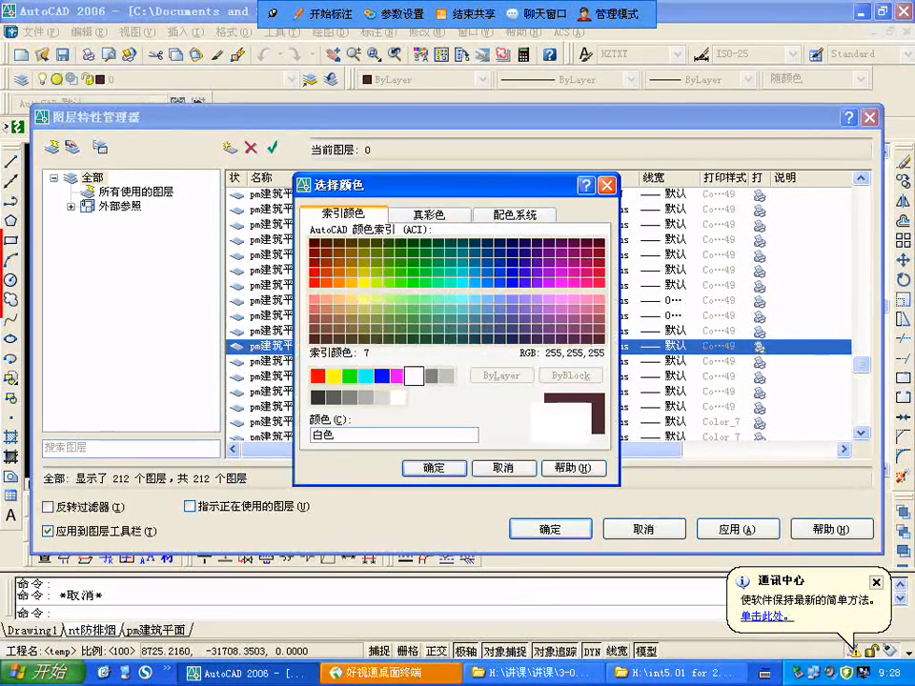
click(433, 468)
Step: Review the pm建筑平面 reference layers from WALL to 雨蓬 and accept the layer colour changes
scroll(381, 353, down, 2)
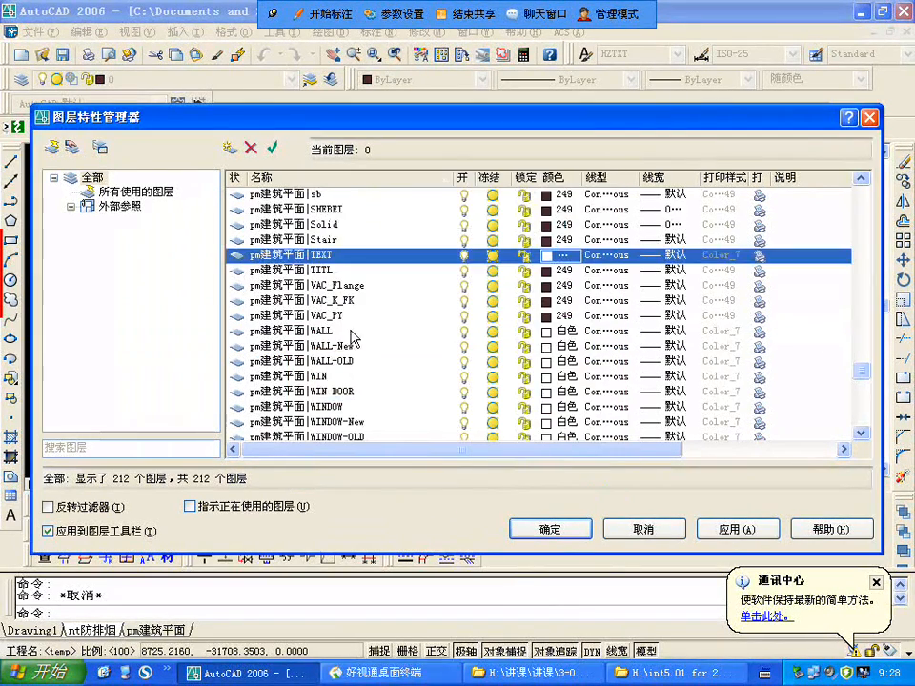
scroll(352, 338, down, 1)
scroll(350, 338, down, 2)
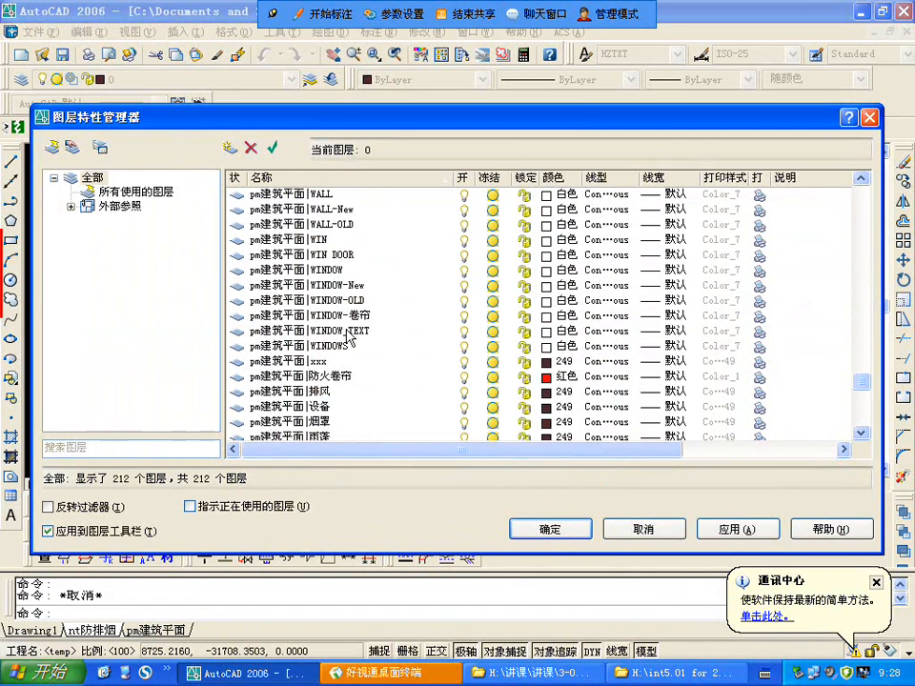
scroll(350, 336, down, 1)
click(570, 532)
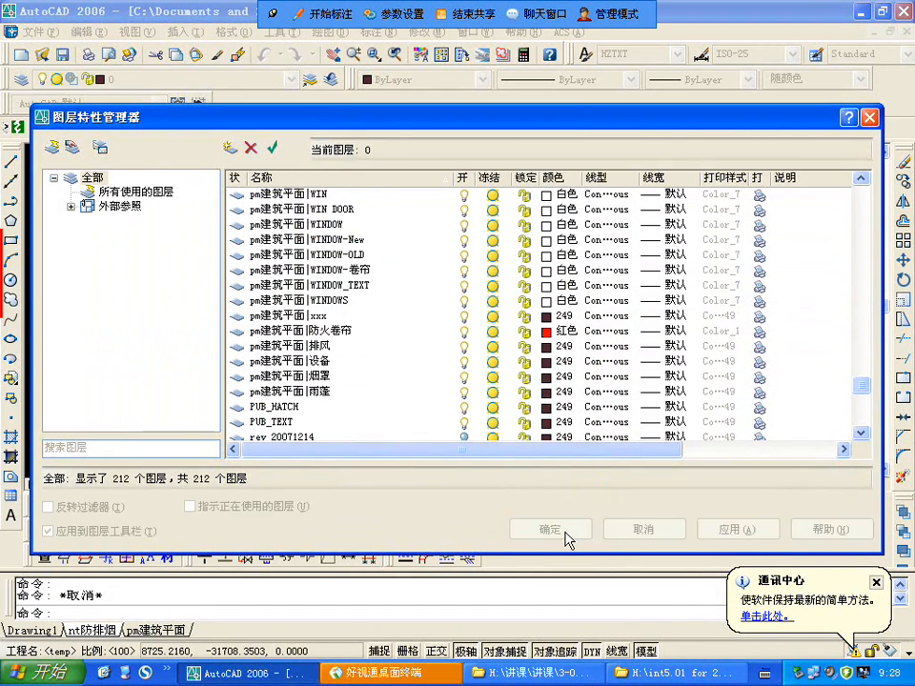
Step: Examine the recoloured plan and its wall hatching up close, and switch to the full-colour architectural plan drawing for comparison
scroll(574, 303, down, 10)
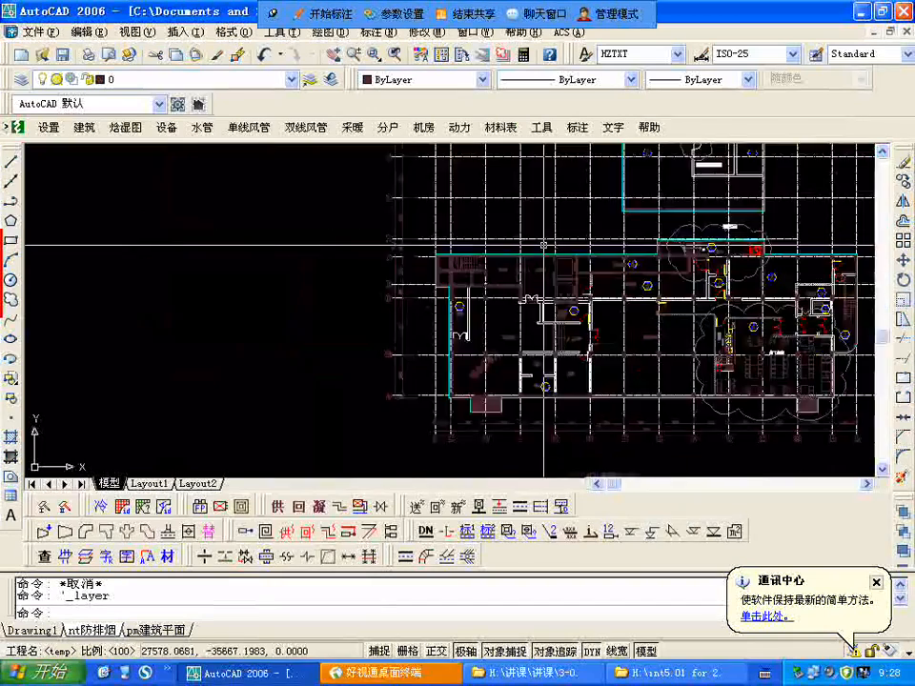
scroll(409, 266, up, 9)
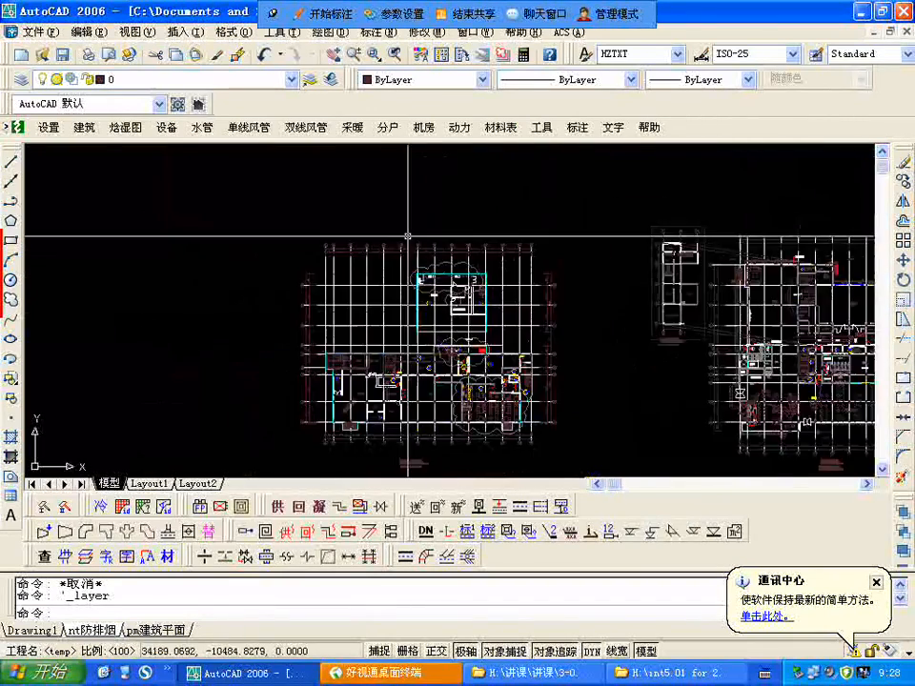
scroll(389, 464, up, 3)
scroll(351, 240, down, 4)
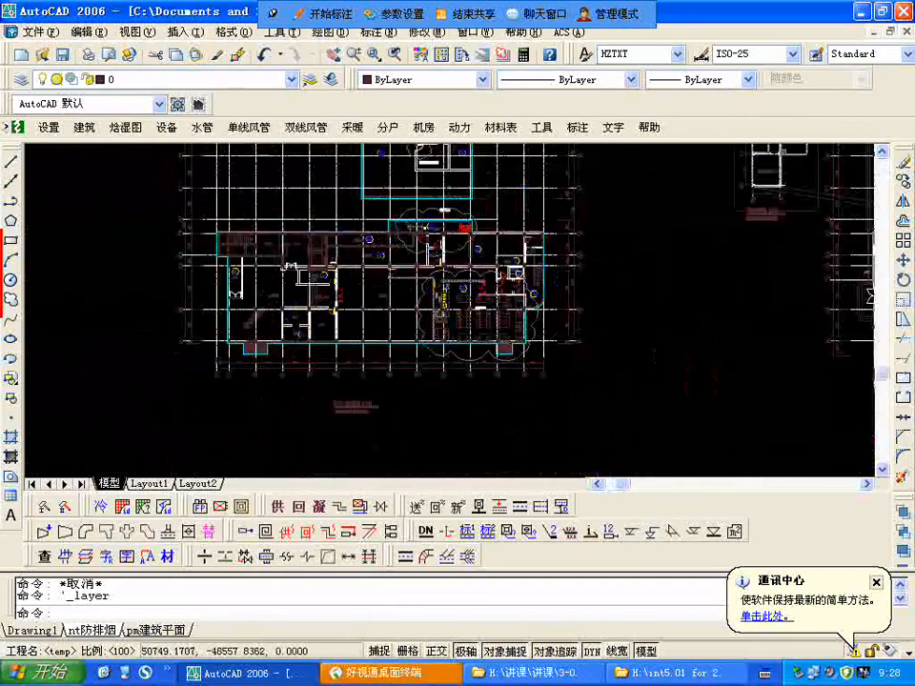
scroll(467, 316, up, 3)
scroll(457, 260, up, 8)
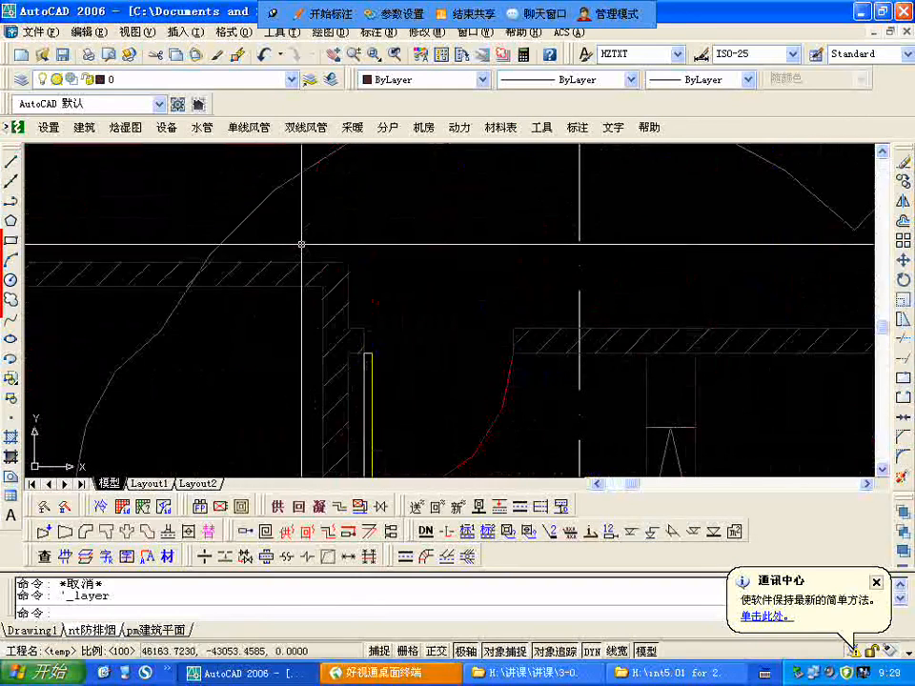
click(278, 259)
key(Escape)
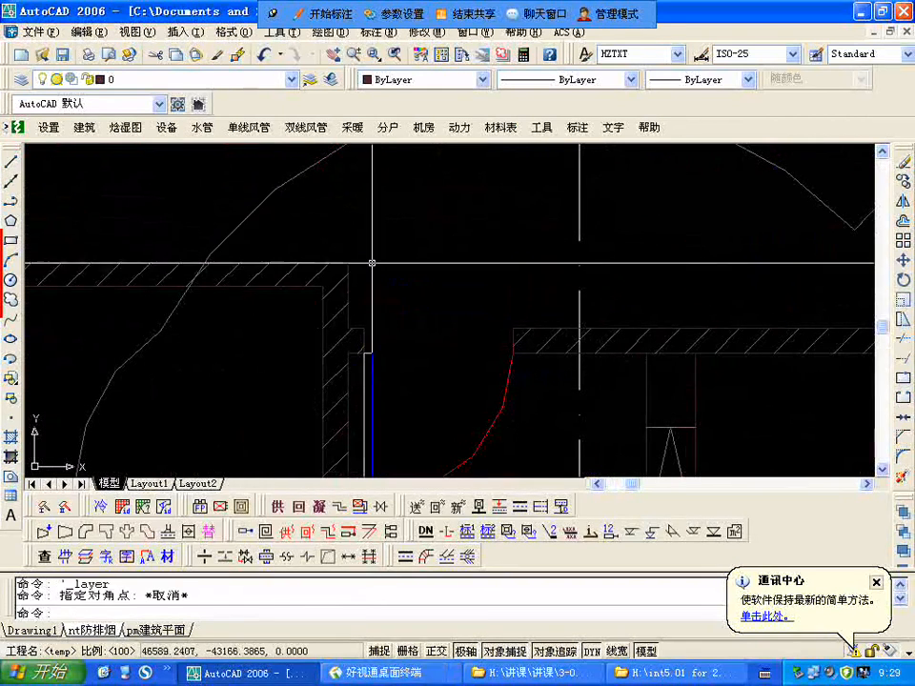
key(ctrl+Tab)
key(ctrl+Tab)
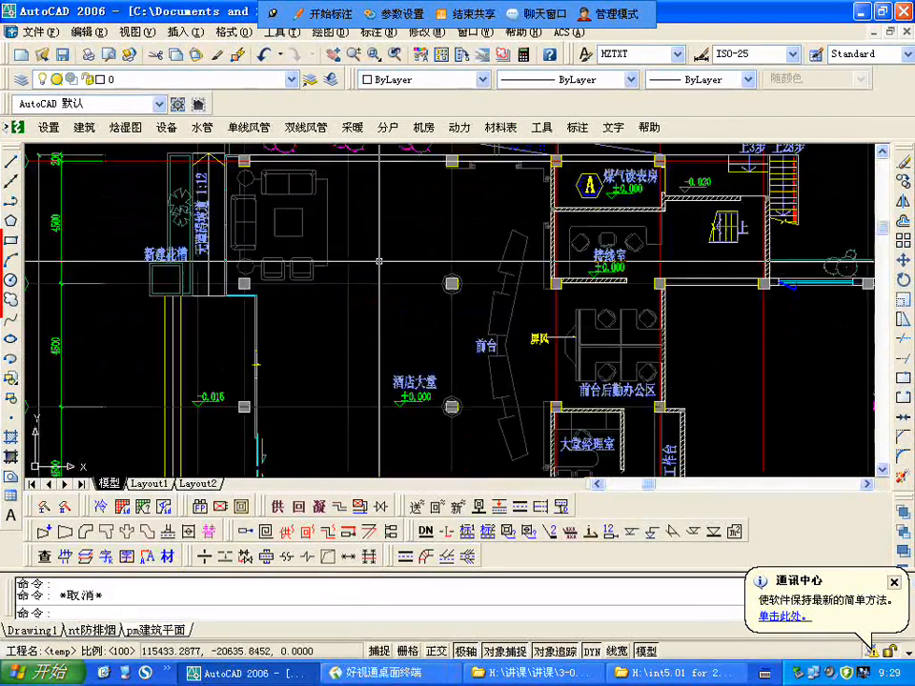
Step: Check which layer the wall line below the A symbol uses in the pm建筑平面 drawing, and return to nt防排烟
scroll(379, 261, down, 10)
scroll(415, 408, up, 12)
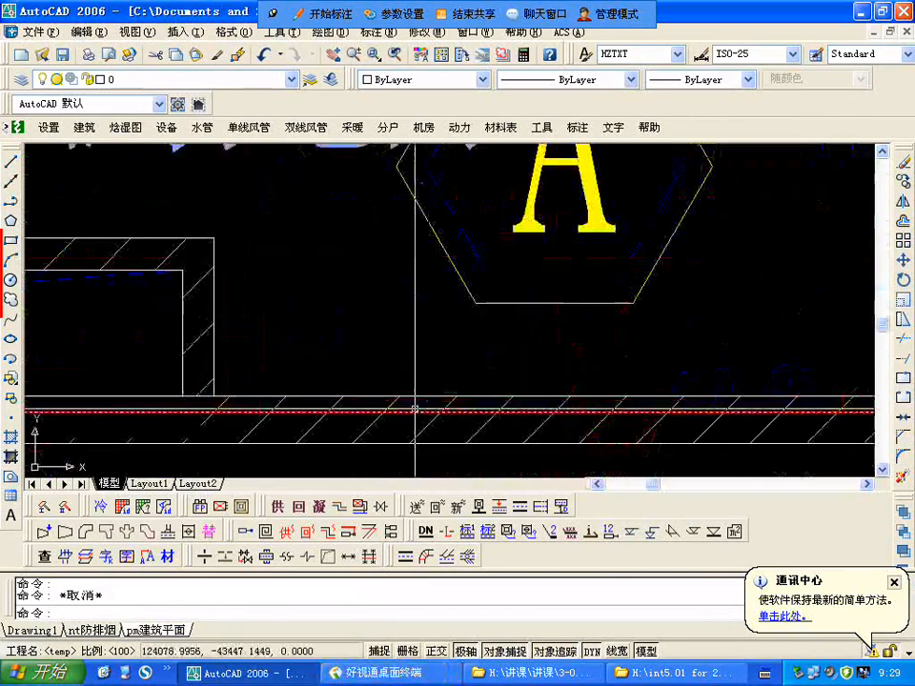
click(415, 401)
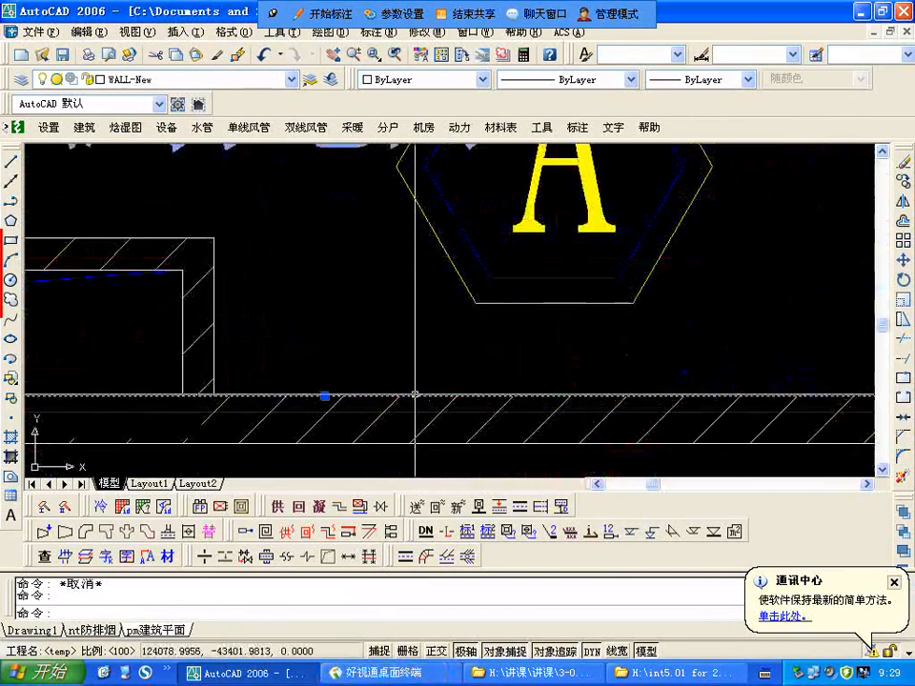
click(21, 76)
key(Escape)
key(Escape)
key(ctrl+Tab)
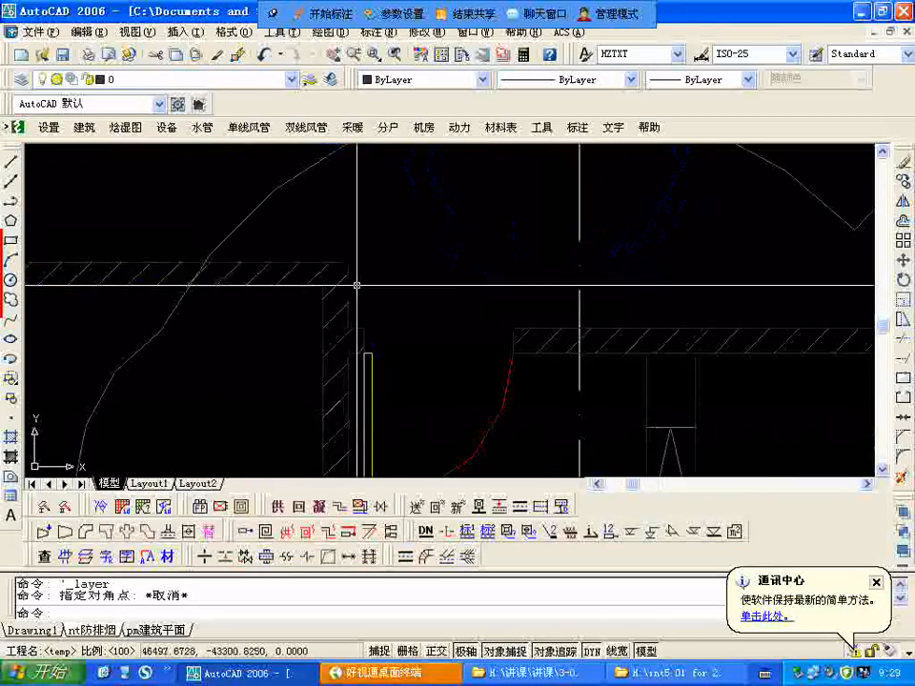
Step: Review the layer colours of the pm建筑平面 reference in nt防排烟, checking the WALL-New and WALL layers
scroll(357, 285, down, 3)
click(21, 80)
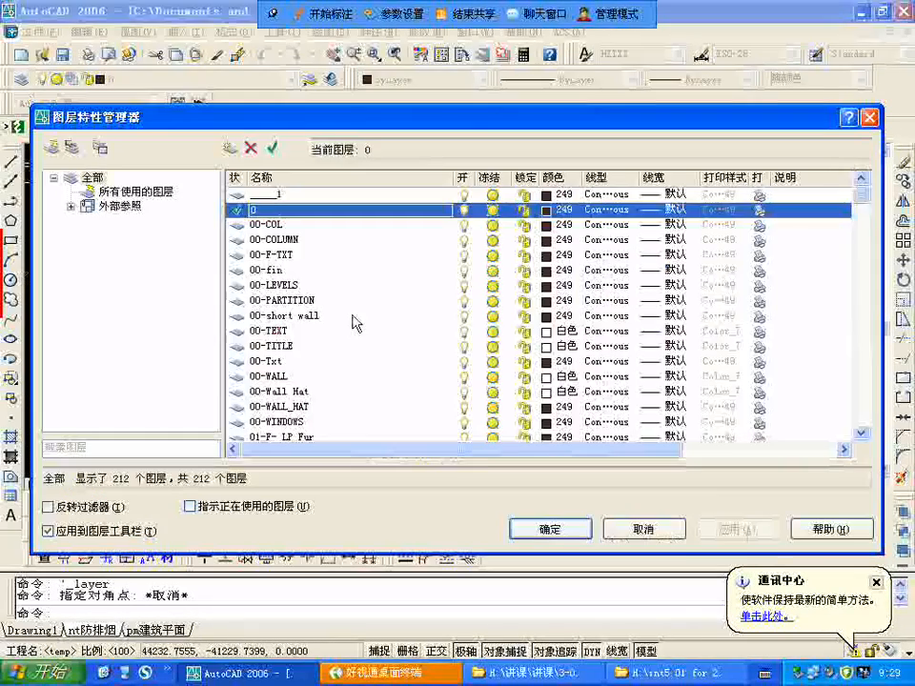
scroll(270, 346, down, 20)
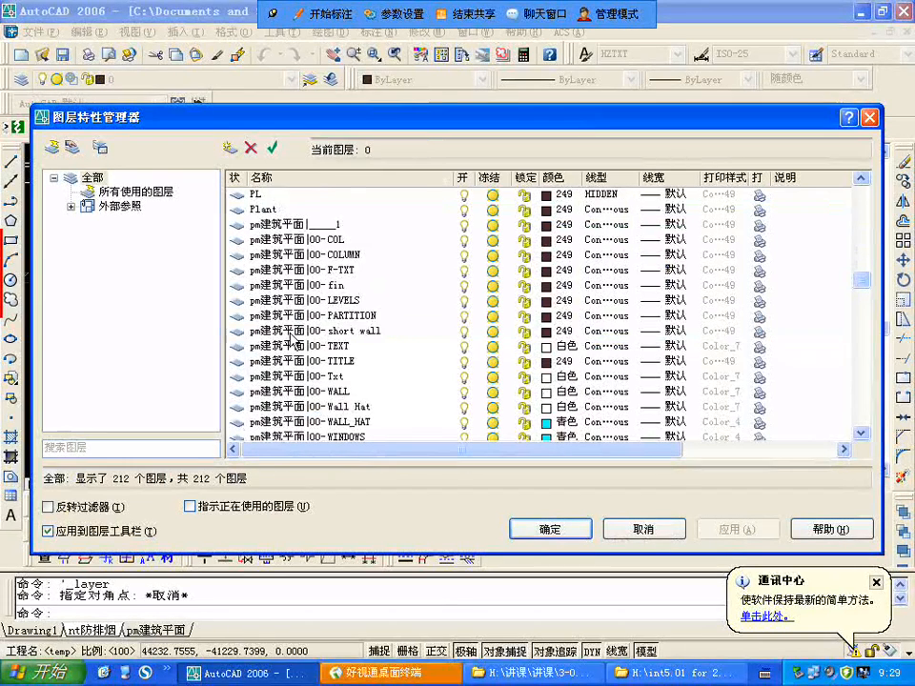
scroll(290, 335, down, 1)
scroll(291, 335, up, 1)
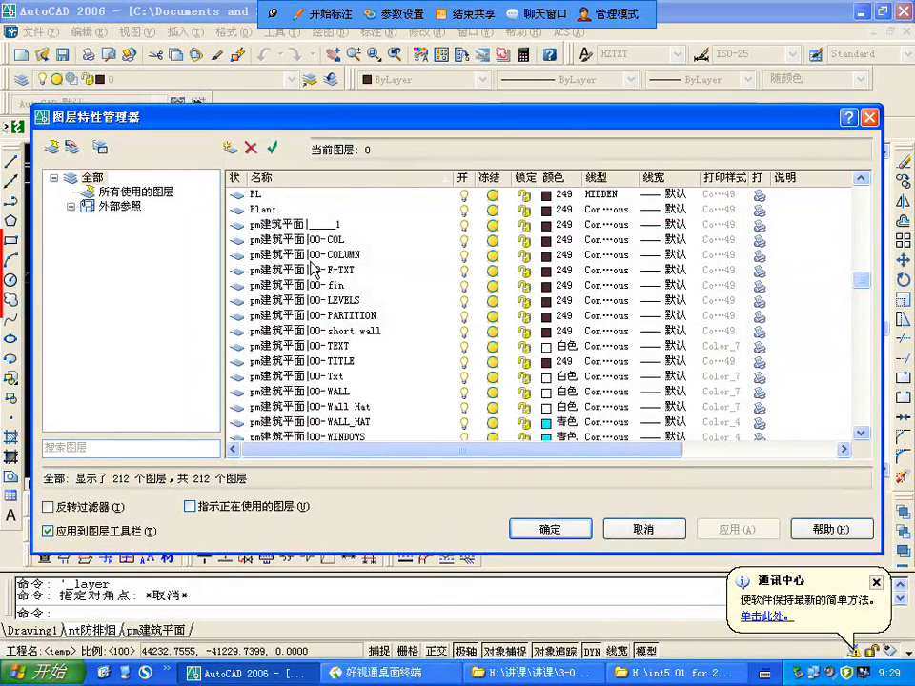
scroll(312, 270, down, 15)
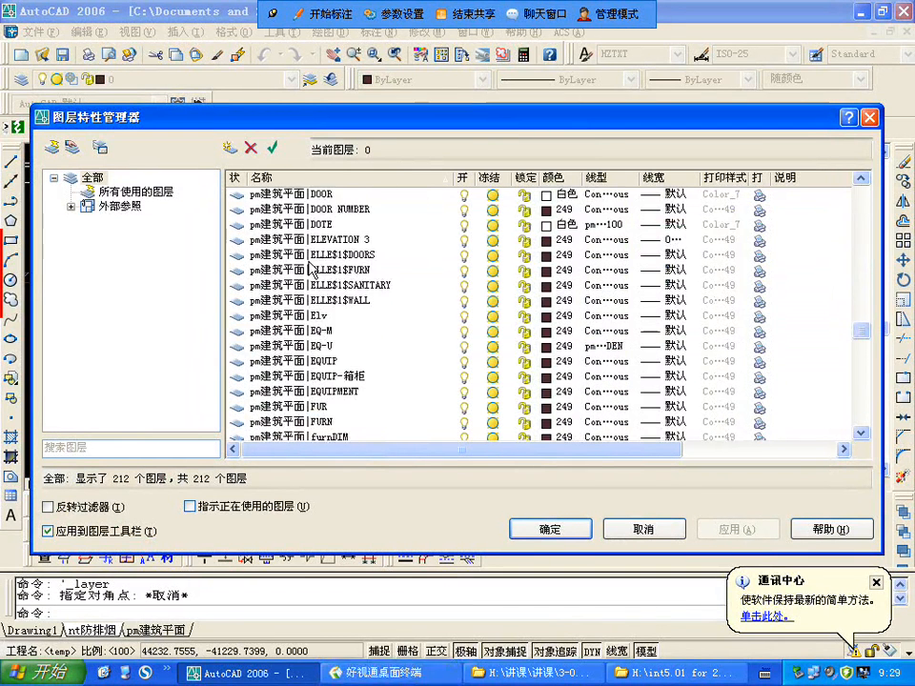
scroll(312, 269, down, 15)
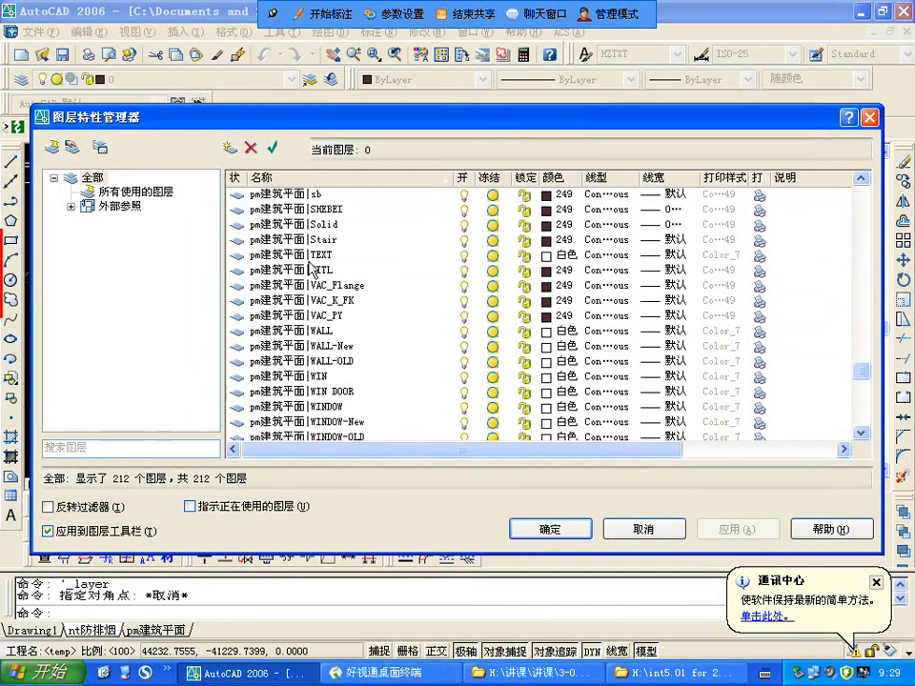
scroll(310, 269, down, 4)
scroll(312, 270, up, 2)
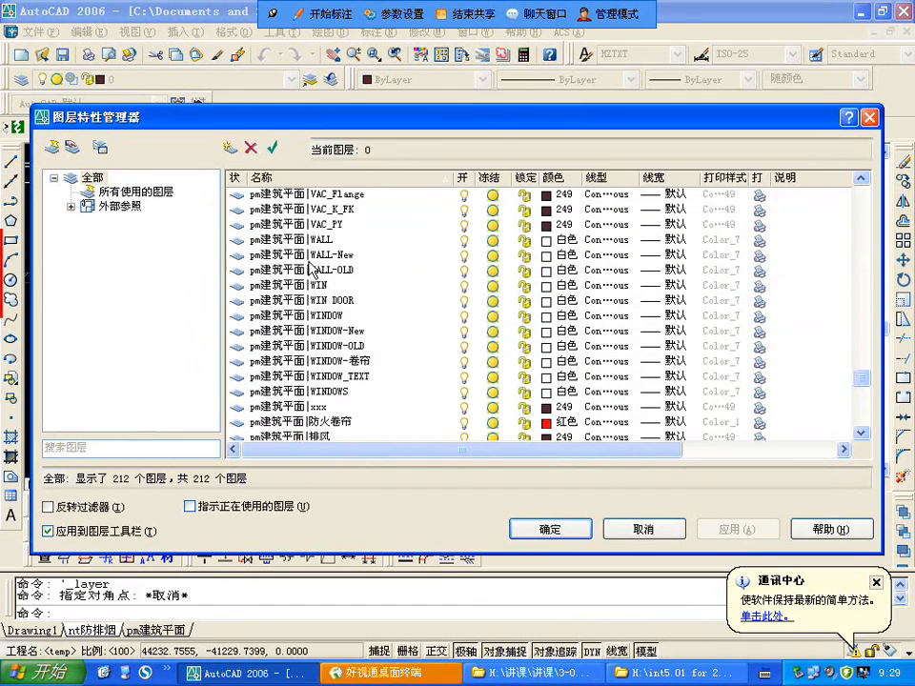
click(346, 255)
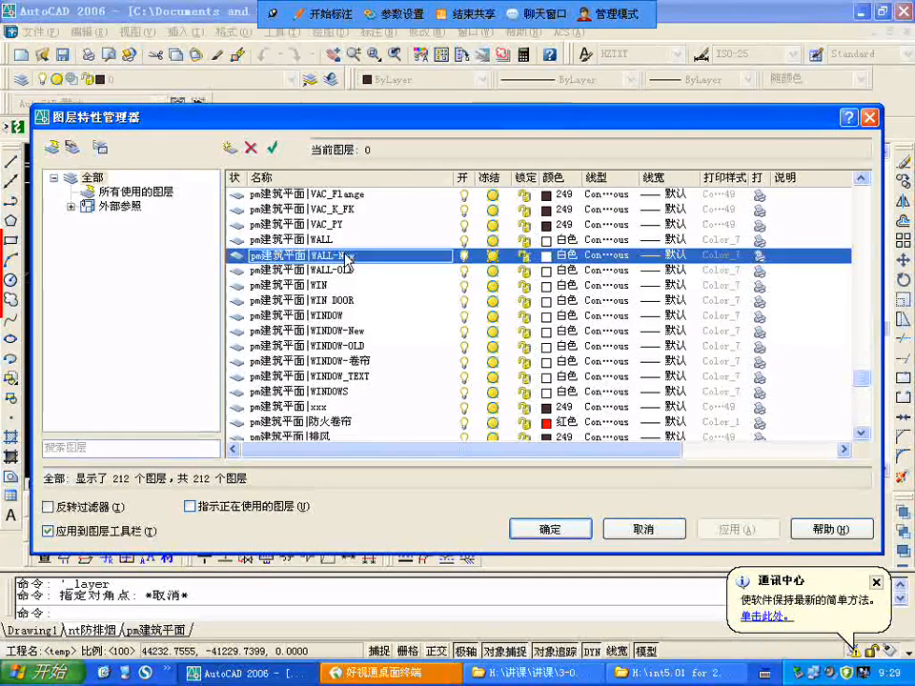
click(335, 242)
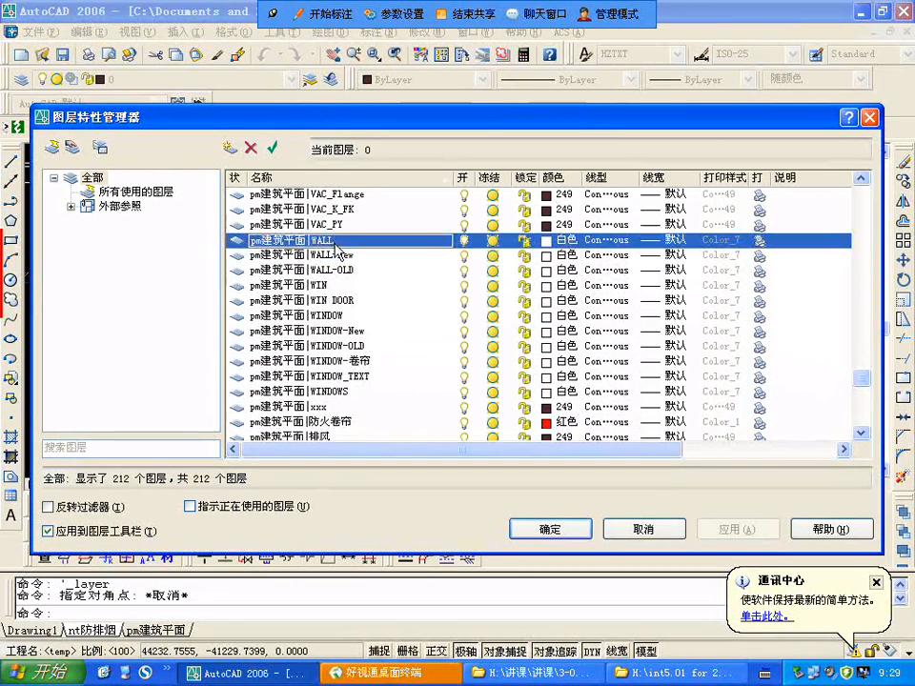
scroll(334, 248, up, 1)
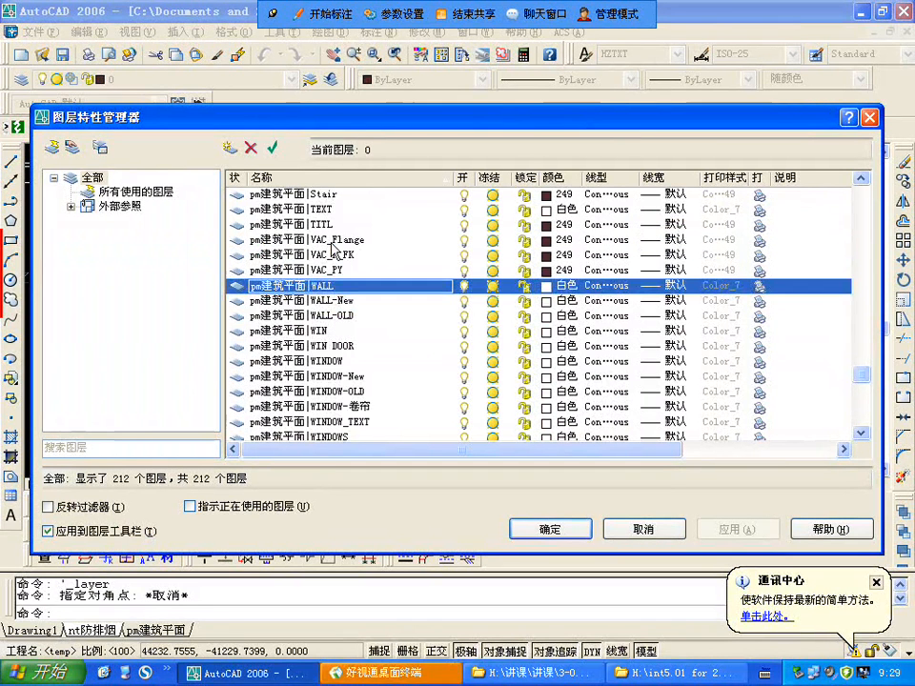
scroll(333, 250, up, 1)
scroll(334, 248, up, 1)
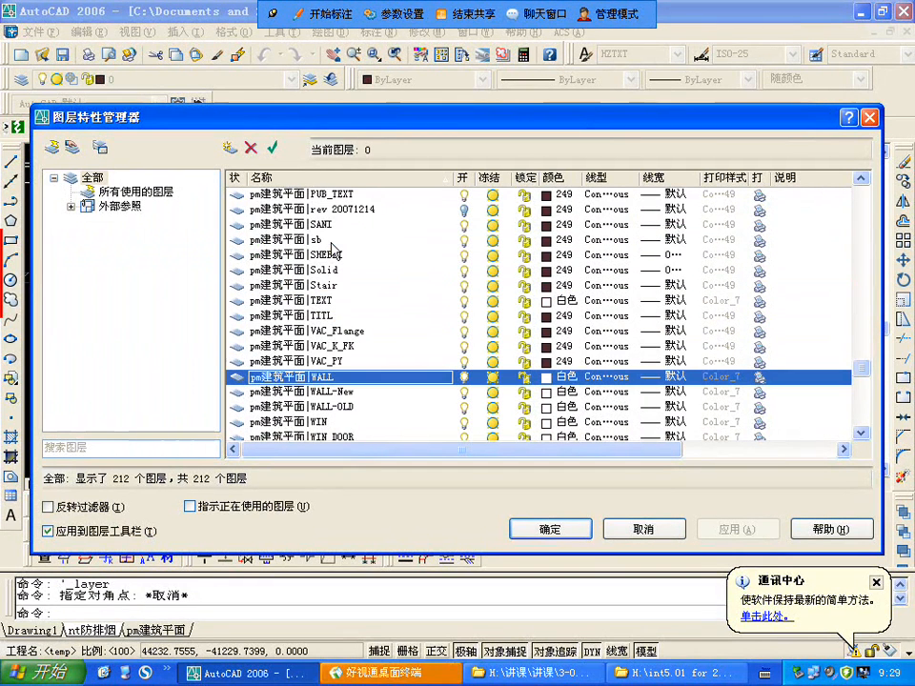
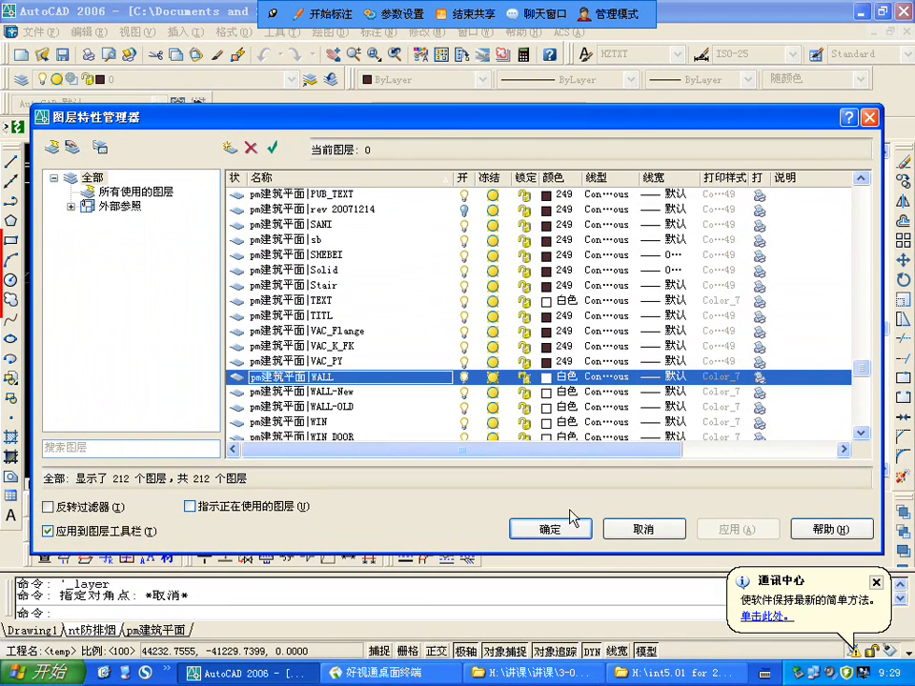
Step: Close the nt防排烟 drawing without saving its changes and reopen it
click(645, 529)
scroll(697, 308, down, 3)
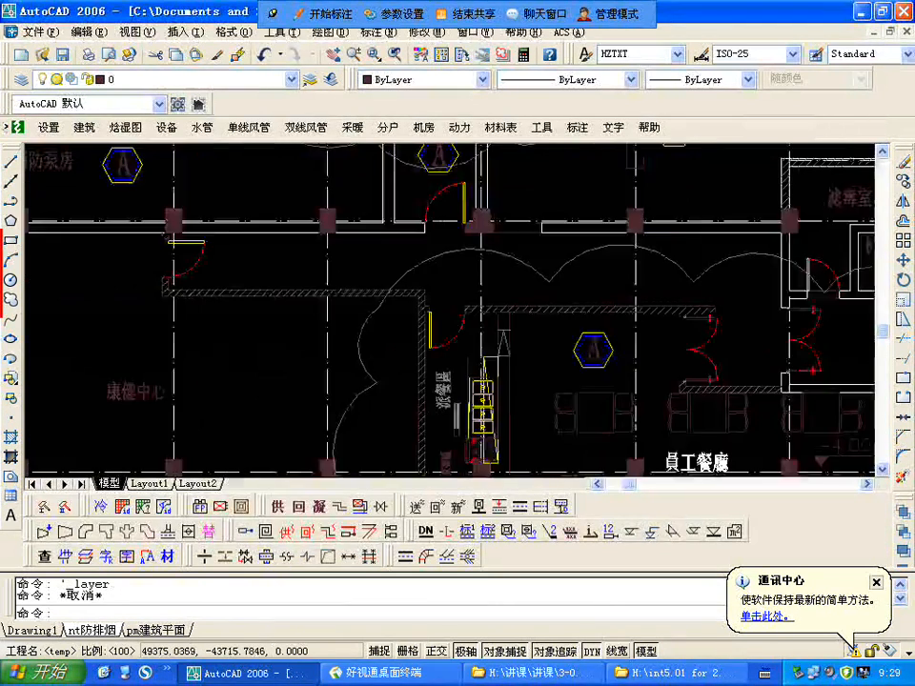
click(909, 42)
click(910, 35)
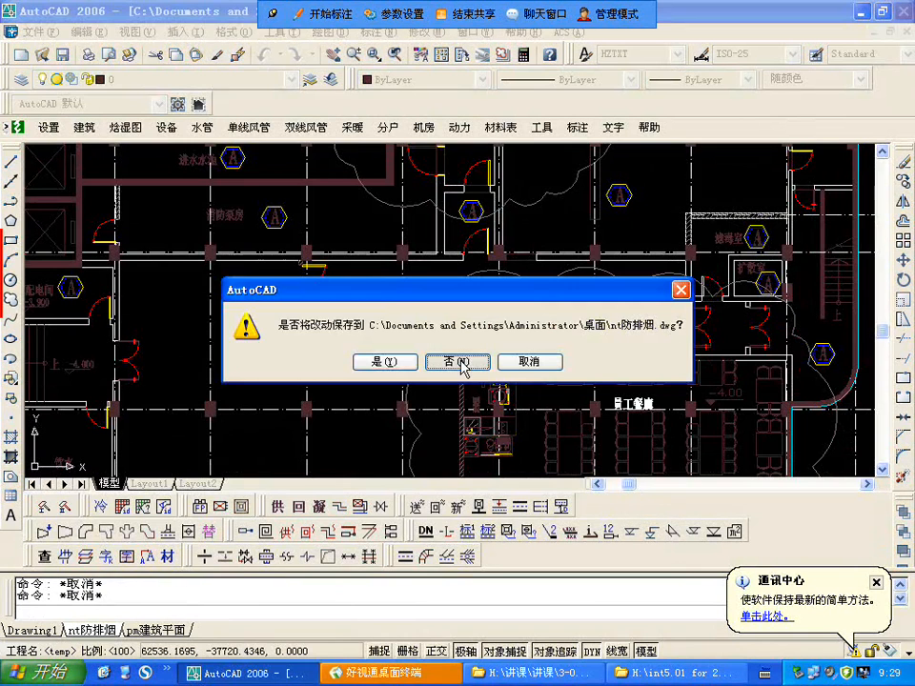
click(459, 362)
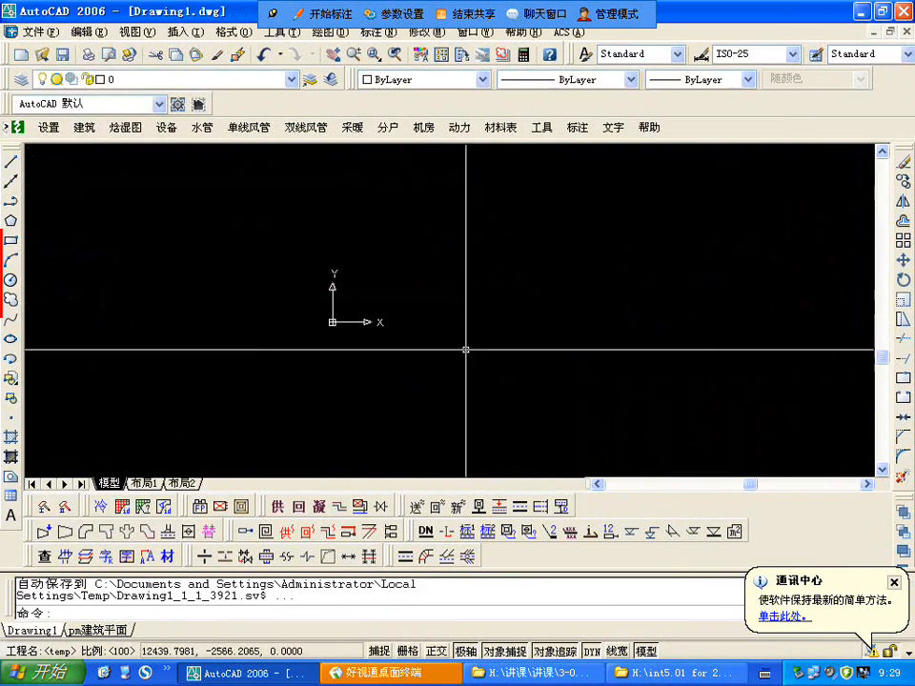
click(39, 32)
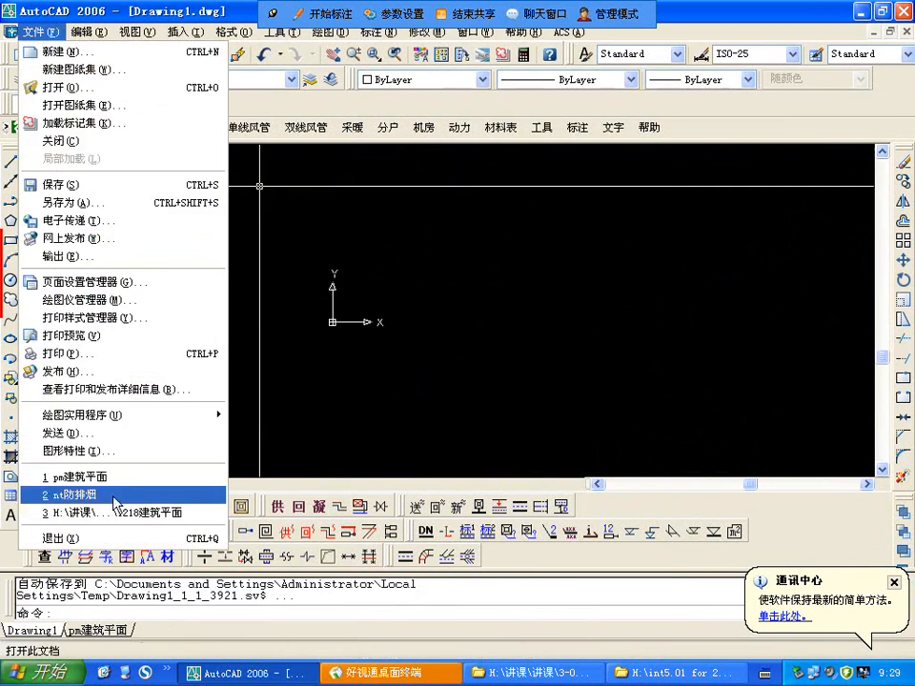
click(72, 495)
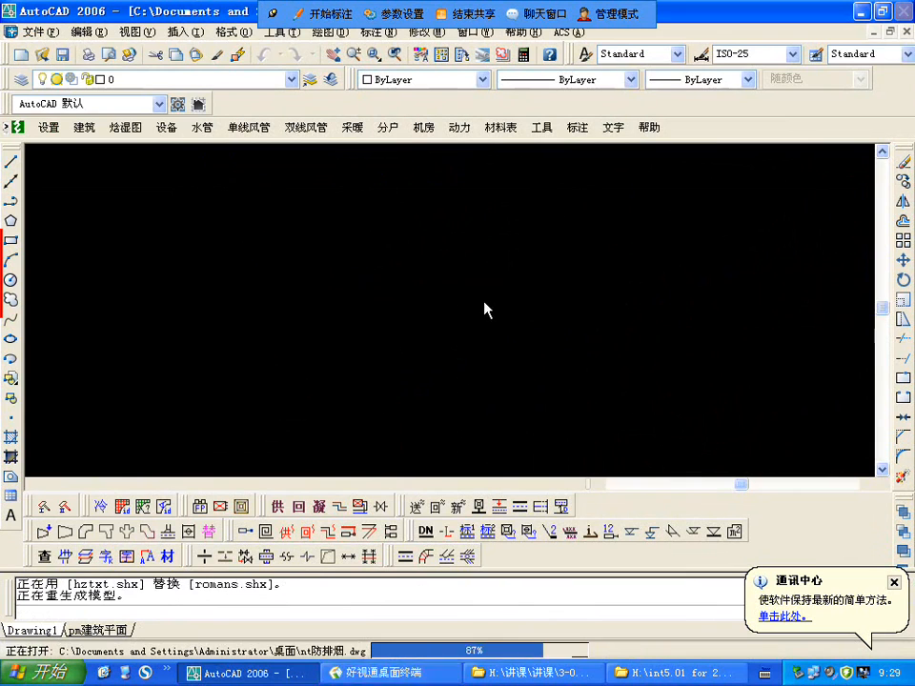
Step: Check the layer list of nt防排烟 and erase all the floor plans from its model space
click(21, 81)
scroll(275, 300, down, 20)
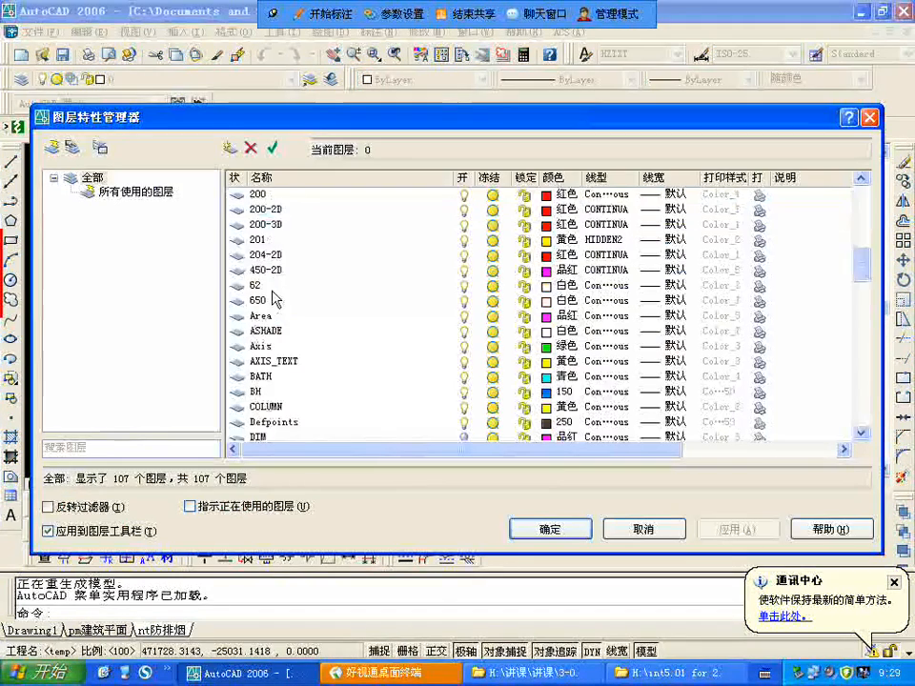
scroll(275, 300, down, 2)
scroll(392, 311, up, 5)
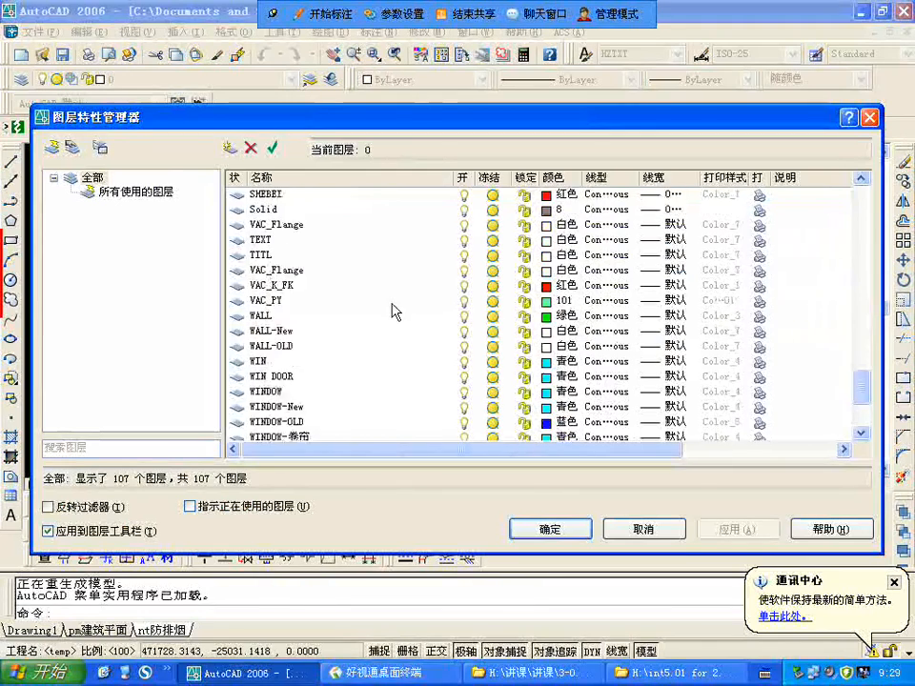
click(643, 529)
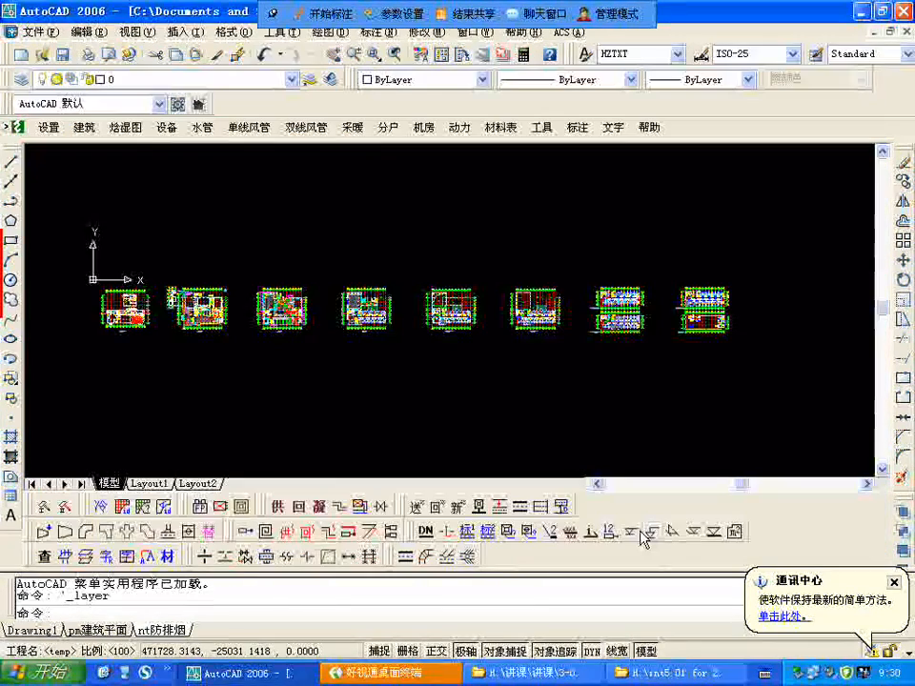
text(e)
key(Return)
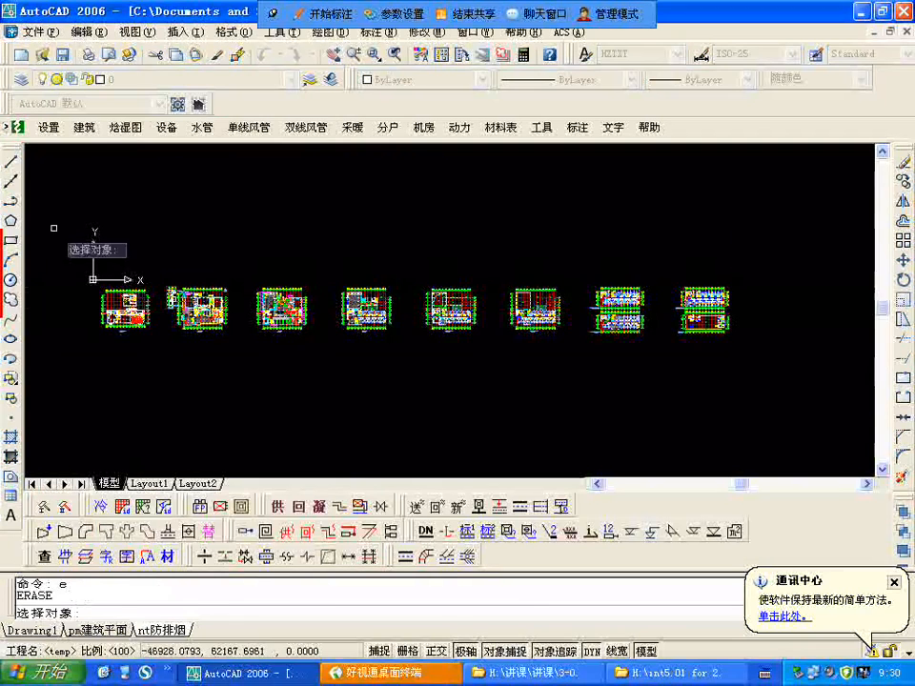
click(55, 229)
click(802, 385)
key(Return)
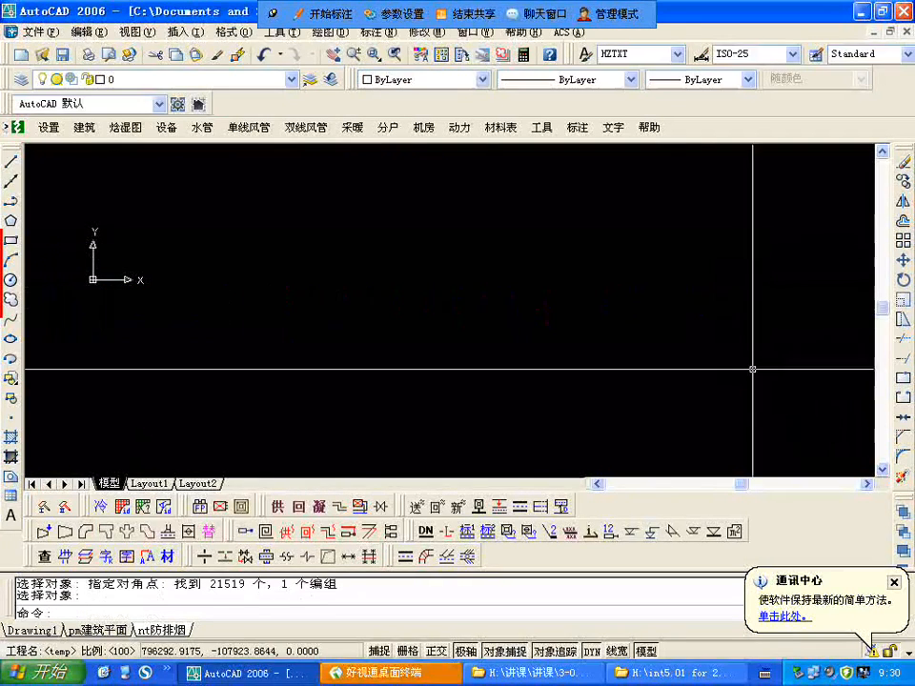
Step: Attach pm建筑平面 from the desktop as an attachment-type external reference at 0,0,0 with scale 1.00 and rotation 0
text(xr)
key(Return)
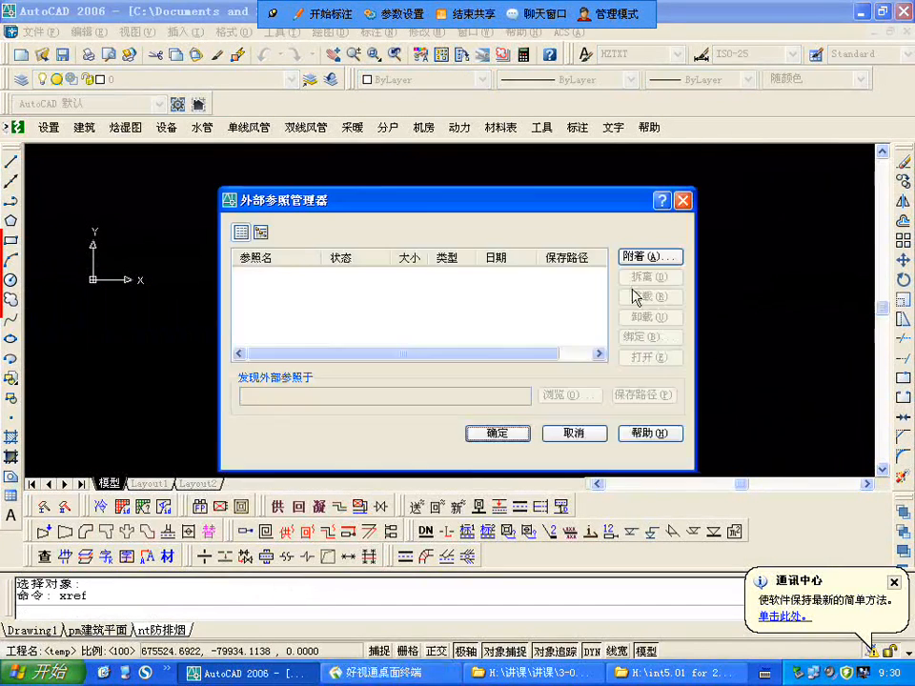
click(650, 259)
click(329, 289)
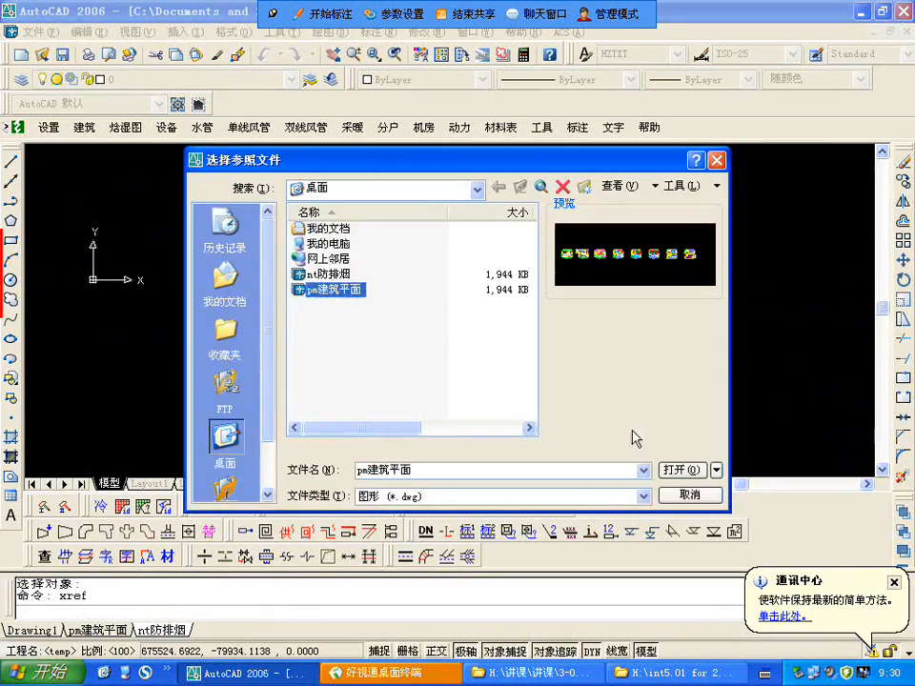
click(676, 471)
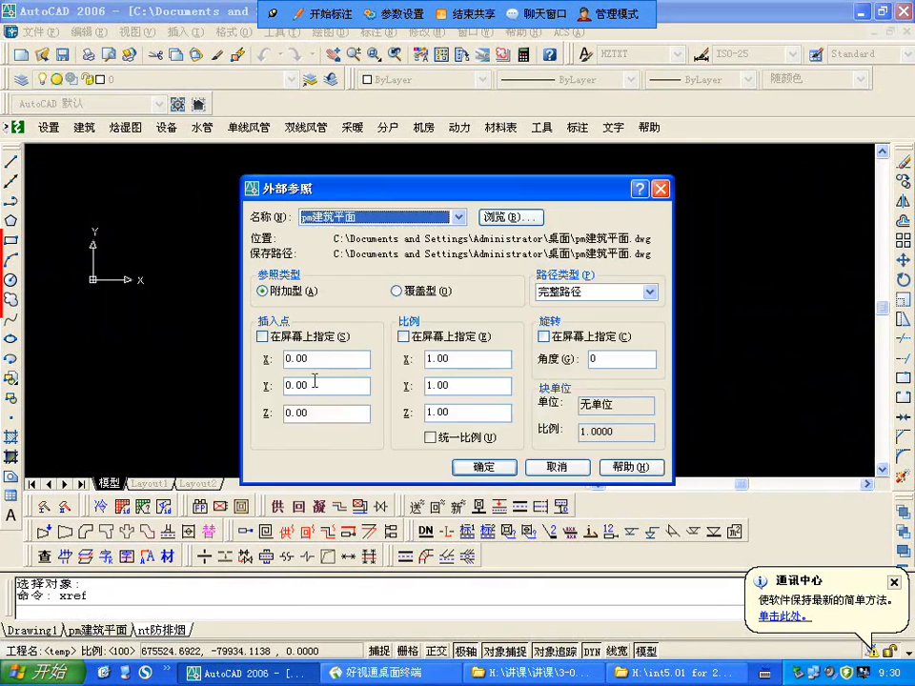
click(484, 467)
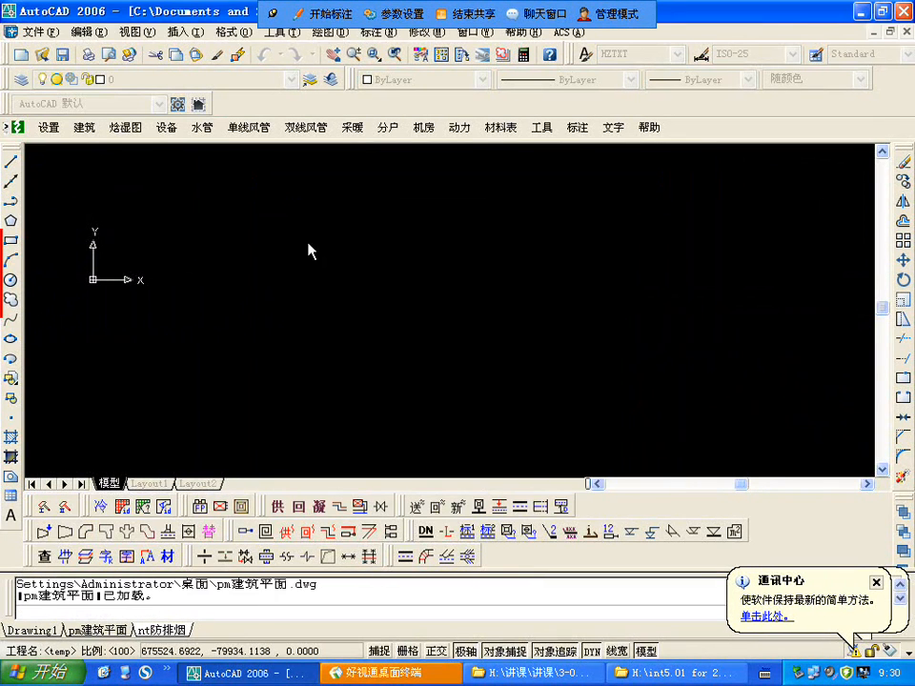
Step: Select all the layers of the pm建筑平面 reference, from its first layer through 雨蓬, in the layer properties list
click(21, 79)
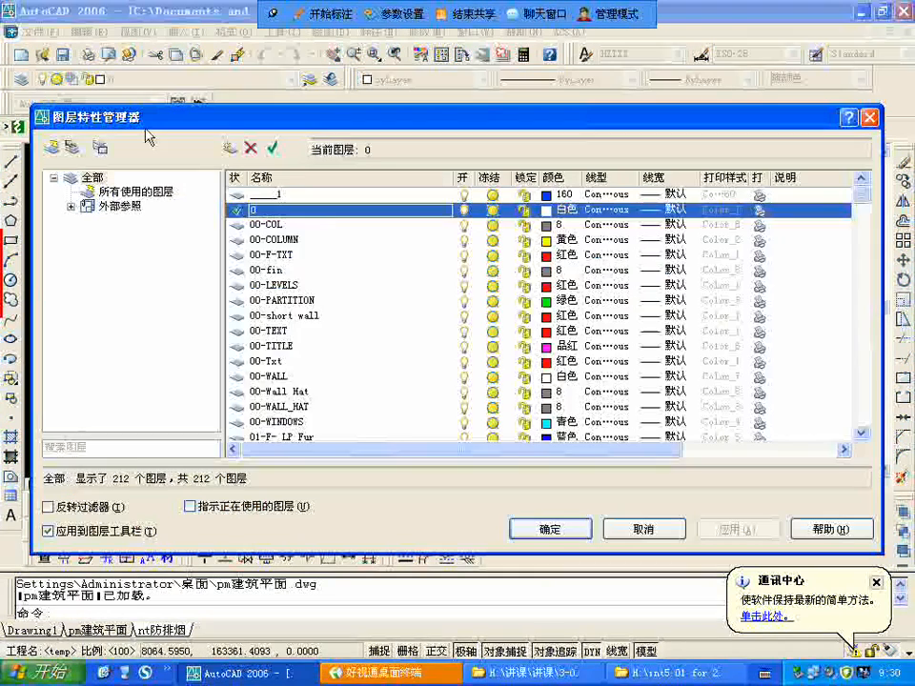
scroll(282, 311, down, 10)
scroll(283, 307, down, 15)
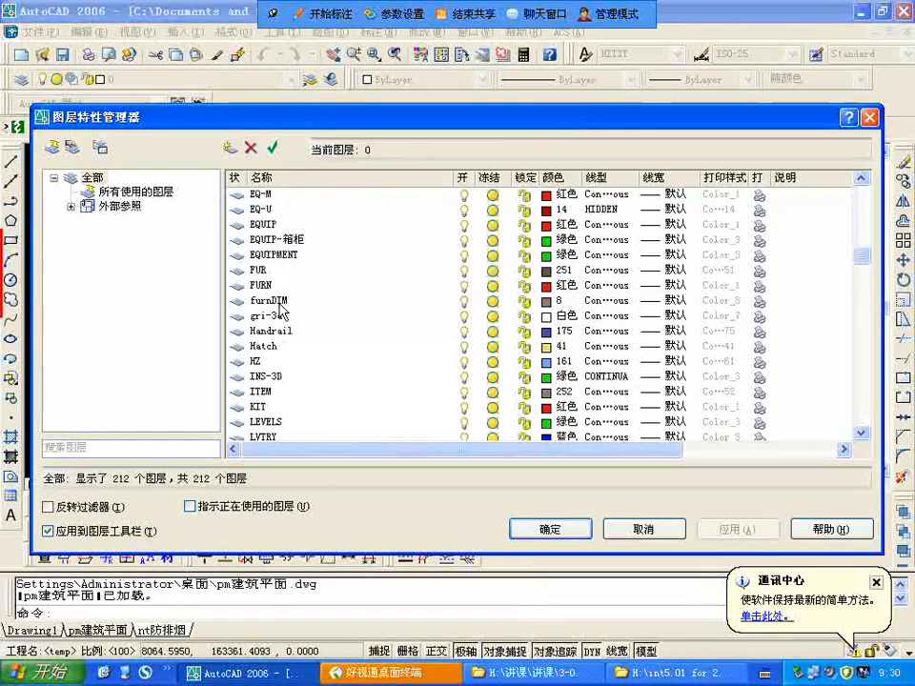
click(294, 275)
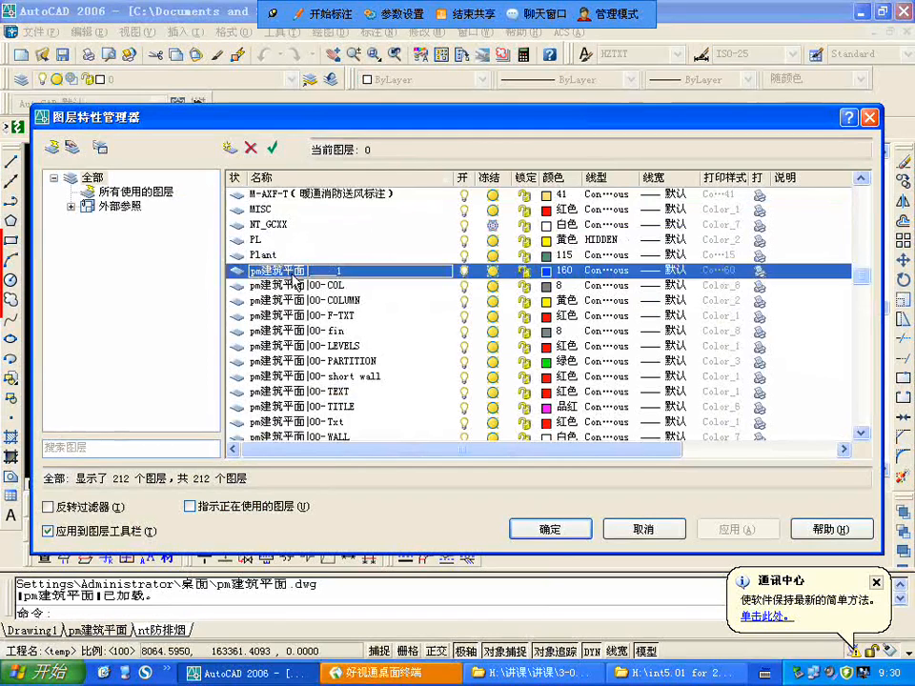
scroll(295, 282, down, 12)
scroll(293, 276, down, 18)
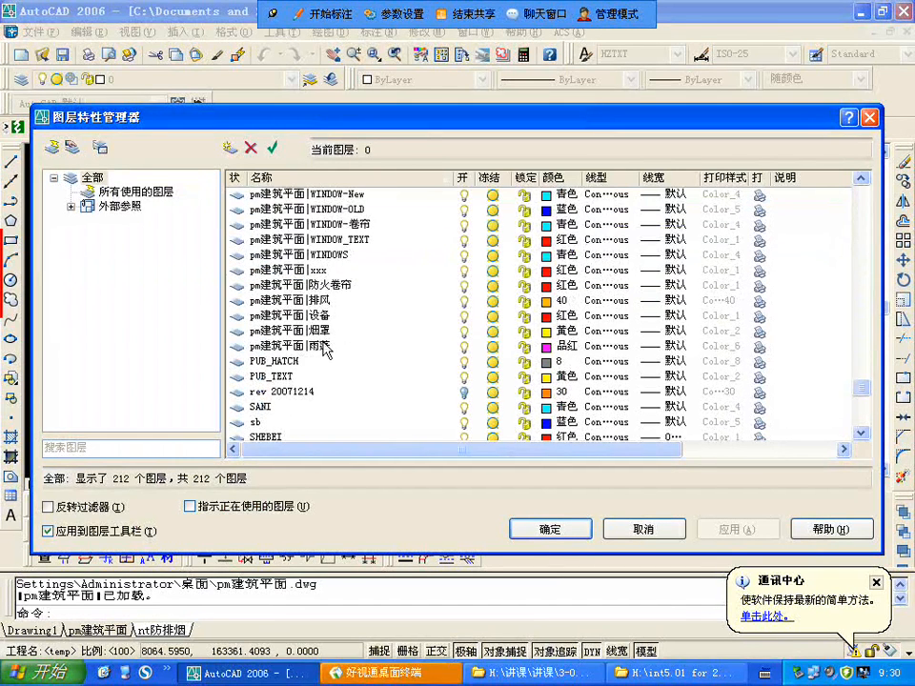
shift+click(318, 347)
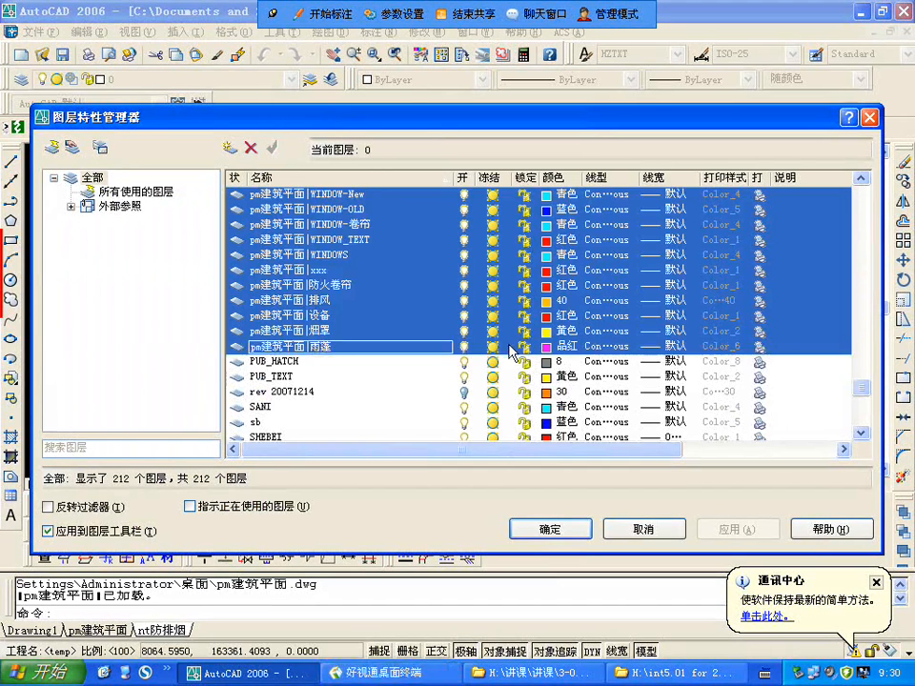
Step: Remove the WINDOW, WINDOW-New, WINDOW-OLD, WINDOW-卷帘, WINDOW_TEXT, WINDOWS and 防火卷帘 reference layers from the selection
scroll(512, 353, up, 2)
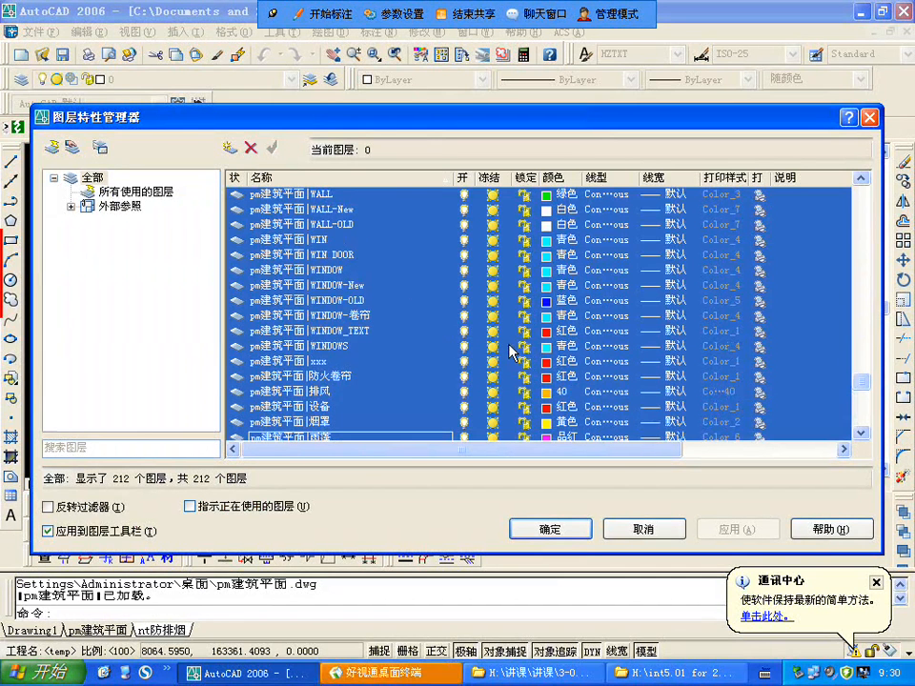
ctrl+click(336, 272)
ctrl+click(341, 286)
ctrl+click(345, 300)
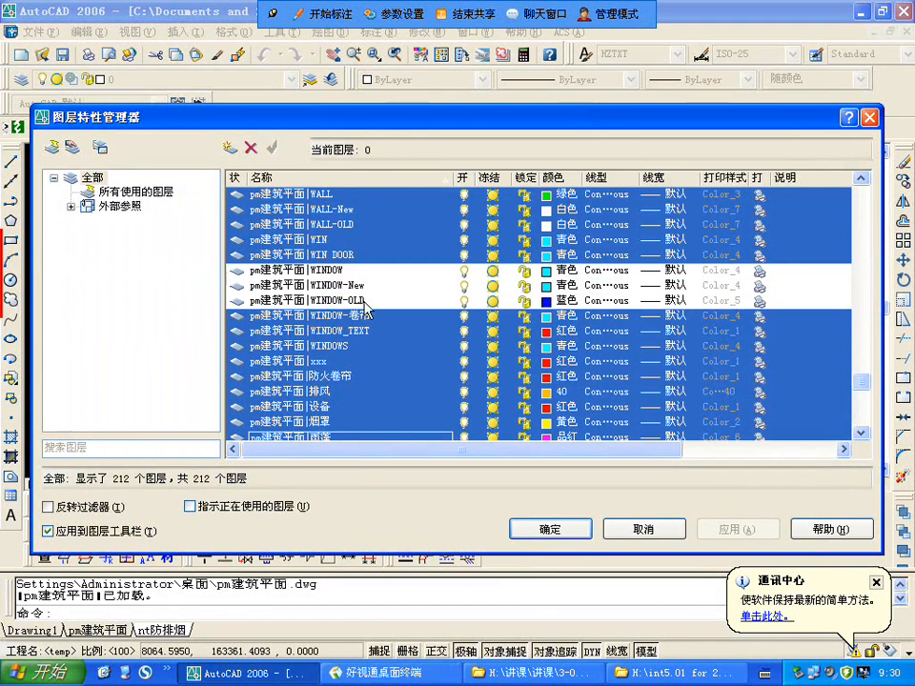
ctrl+click(361, 318)
ctrl+click(353, 331)
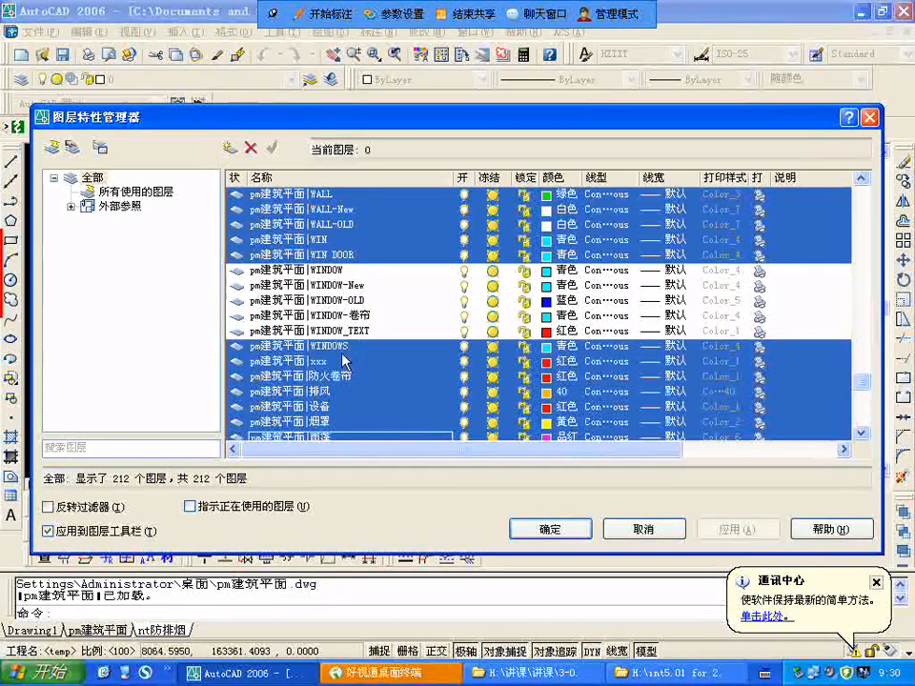
ctrl+click(335, 346)
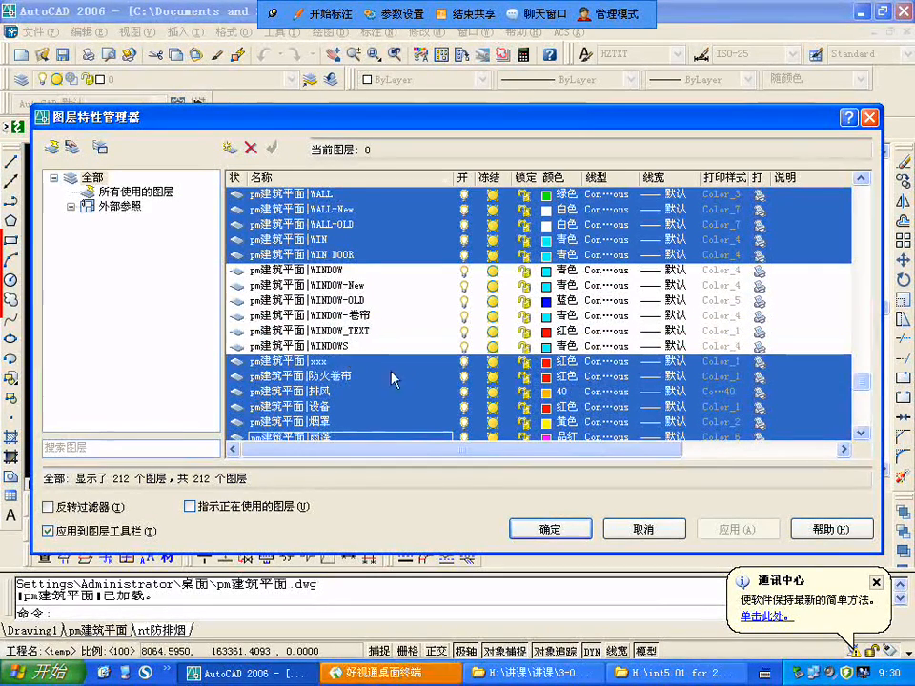
ctrl+click(339, 380)
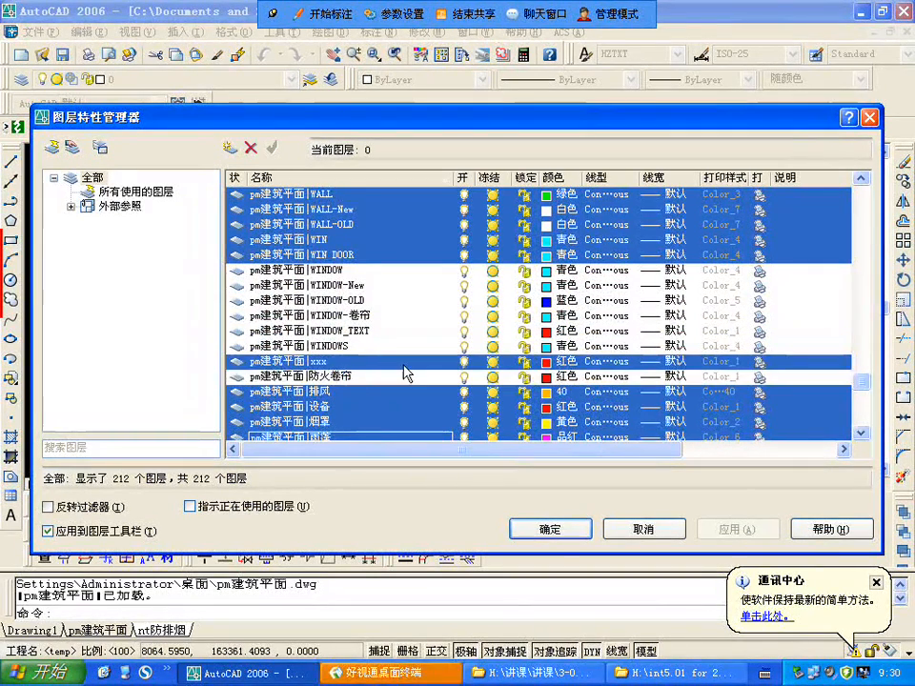
Step: Remove the WALL, WALL-New, WALL-OLD, WIN, WIN DOOR and TEXT reference layers from the selection
scroll(403, 373, down, 1)
scroll(403, 374, up, 3)
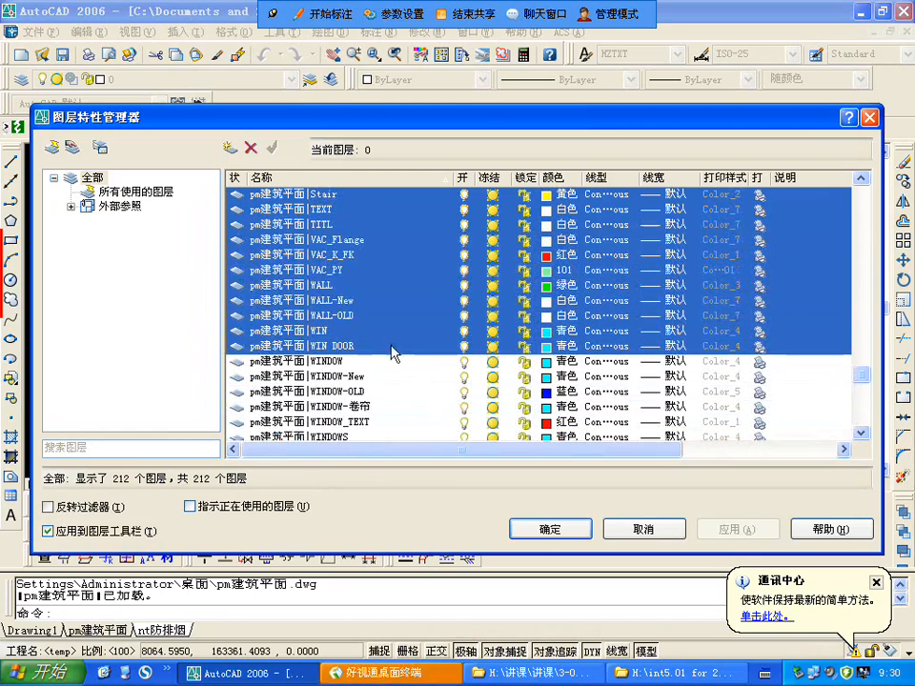
ctrl+click(338, 316)
ctrl+click(341, 303)
ctrl+click(323, 286)
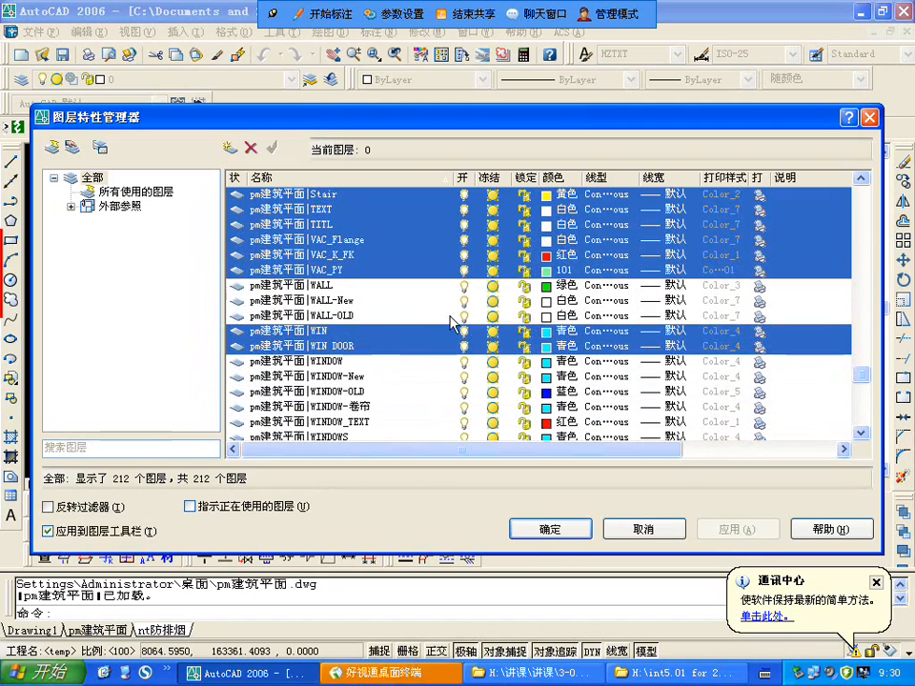
ctrl+click(330, 333)
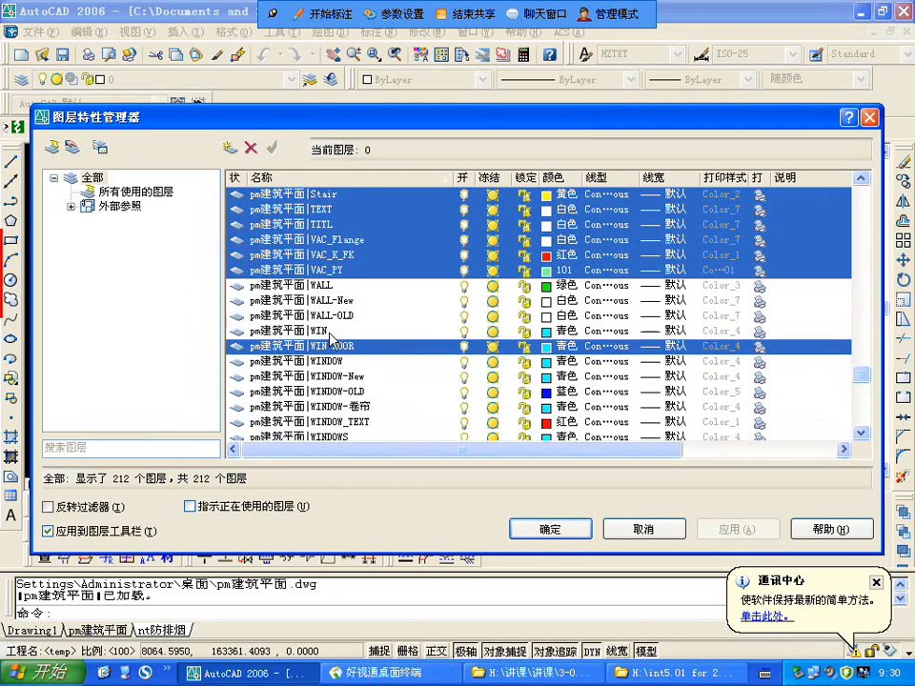
ctrl+click(344, 347)
scroll(407, 314, up, 2)
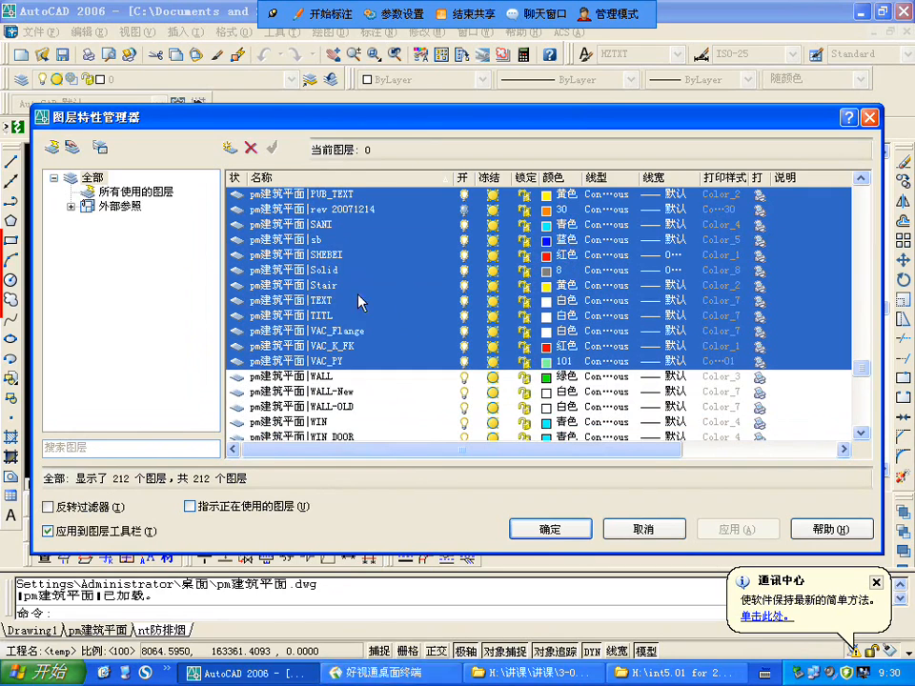
ctrl+click(406, 301)
Step: Remove the Elv reference layer from the selection
scroll(406, 314, up, 2)
scroll(406, 321, up, 1)
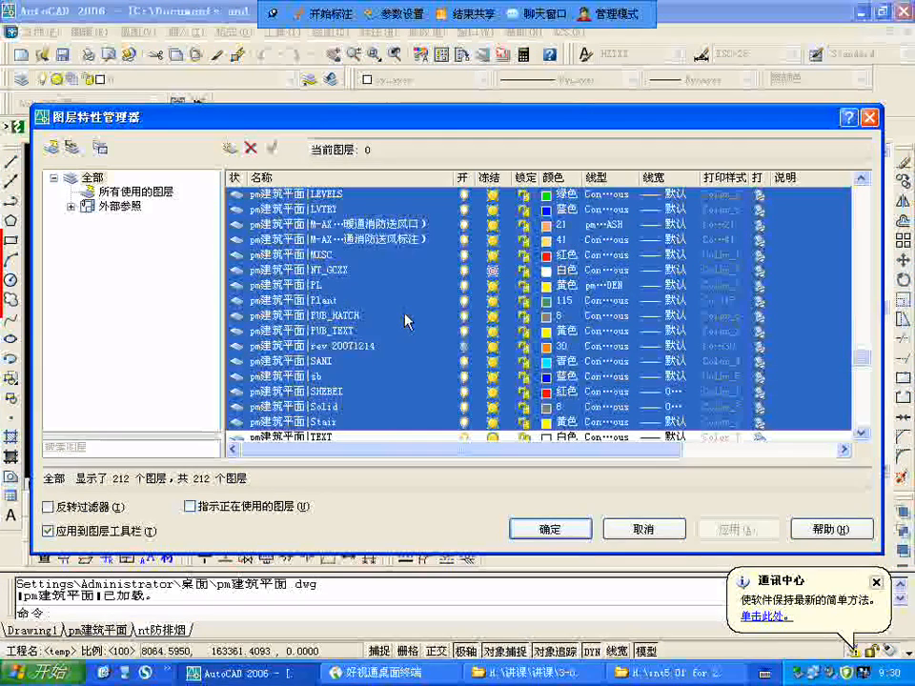
scroll(406, 322, up, 2)
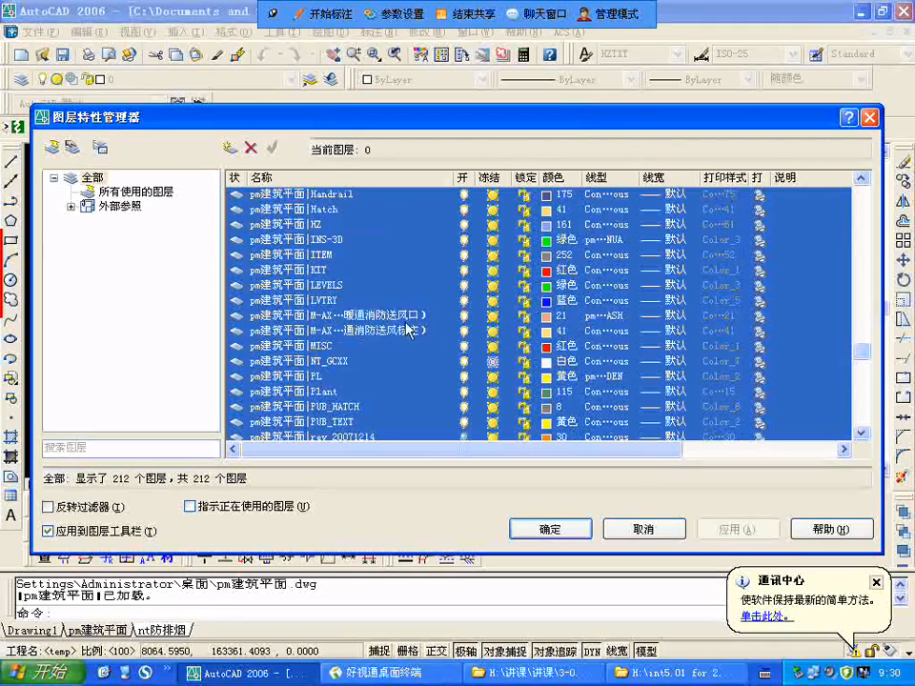
scroll(346, 324, up, 1)
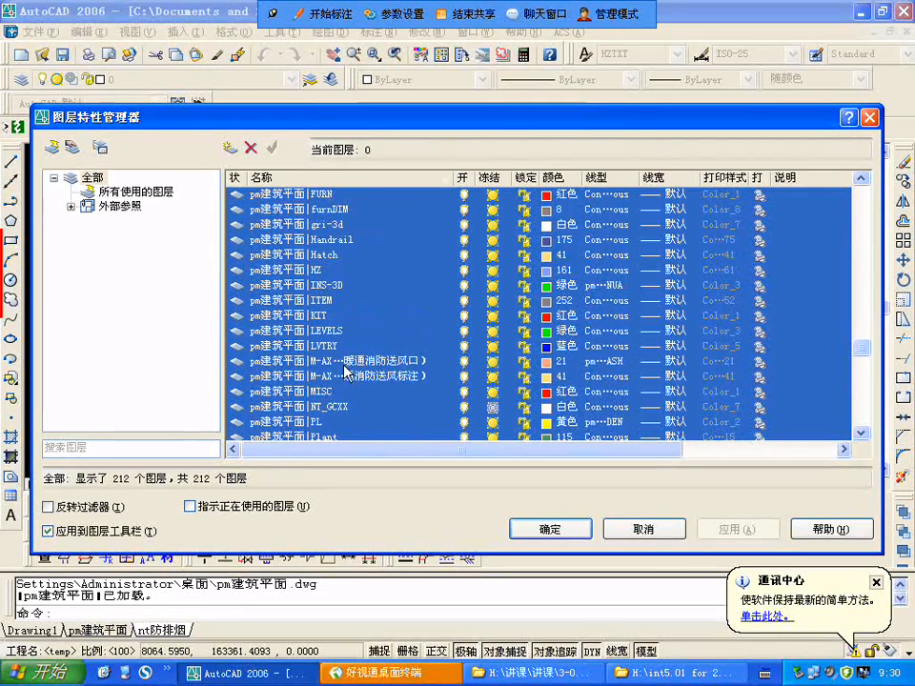
scroll(405, 355, up, 2)
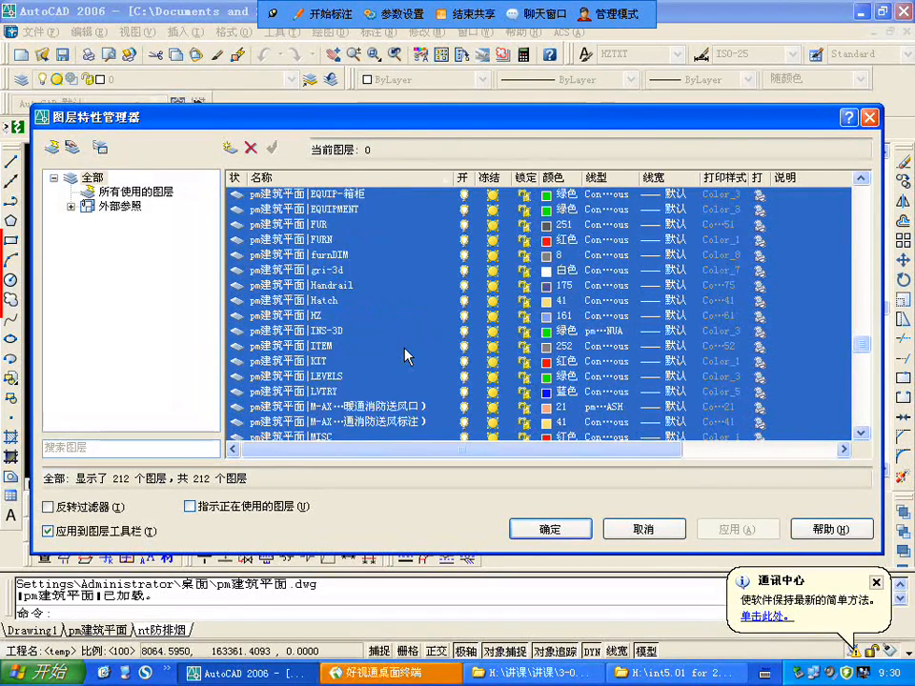
scroll(399, 347, up, 2)
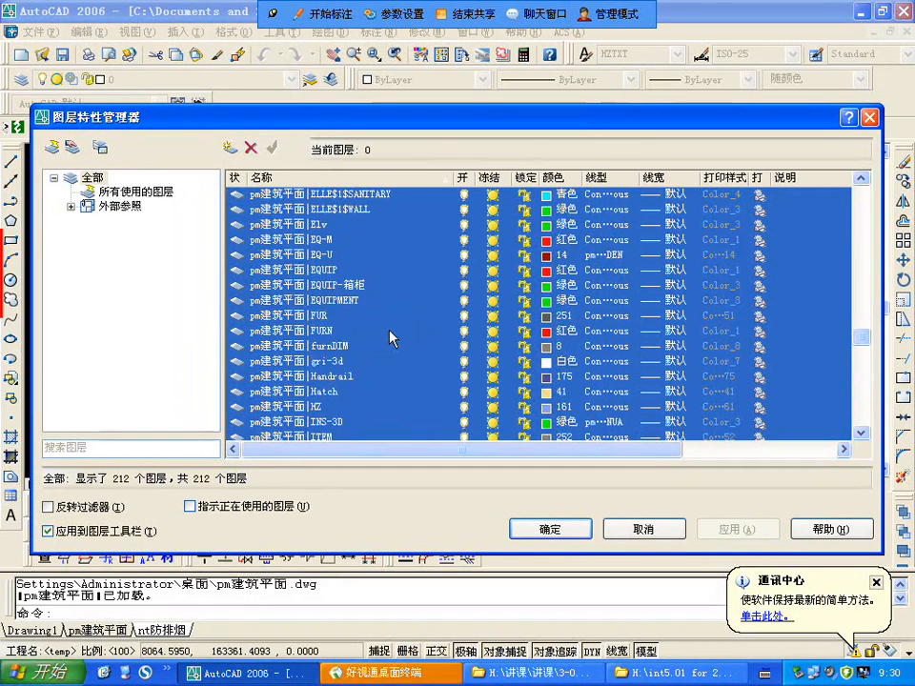
ctrl+click(359, 272)
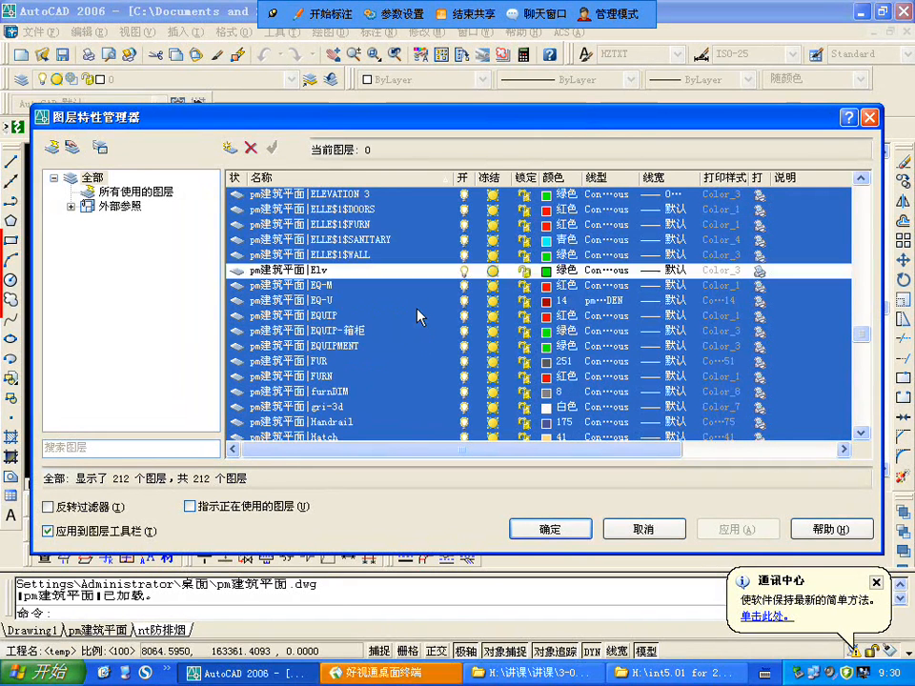
scroll(419, 316, down, 1)
scroll(419, 317, down, 1)
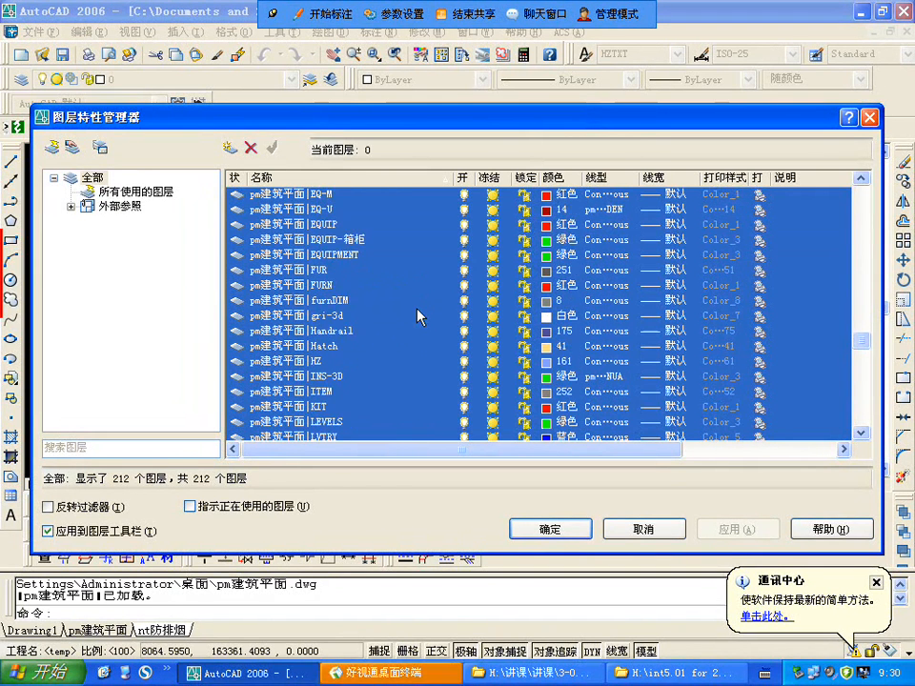
Step: Remove the Hatch, DOTE, COLUMN, Axis and AXIS_TEXT layers of pm建筑平面 from the selection
scroll(418, 314, up, 2)
scroll(418, 315, down, 3)
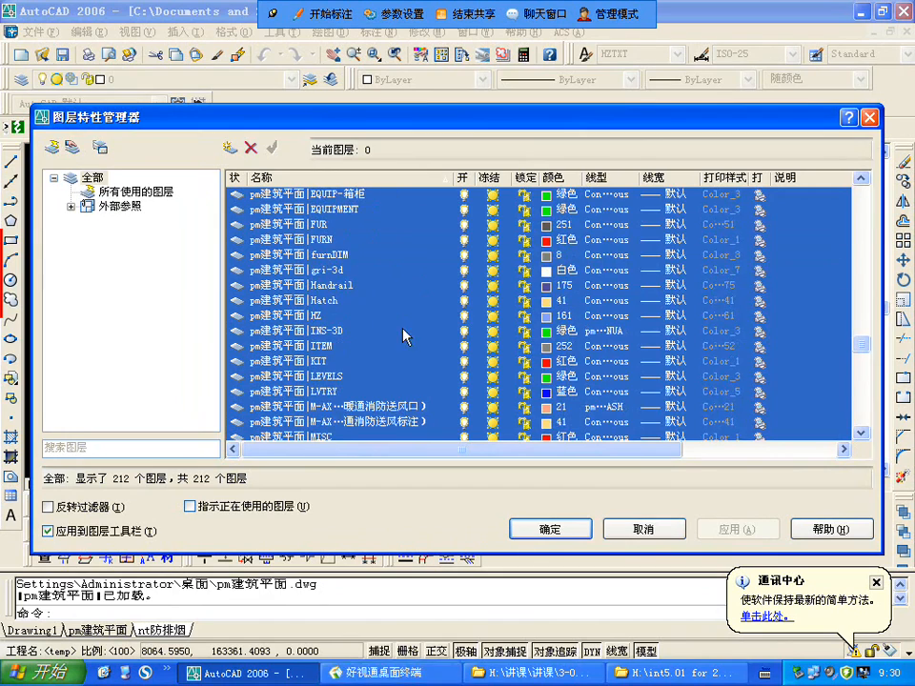
ctrl+click(343, 301)
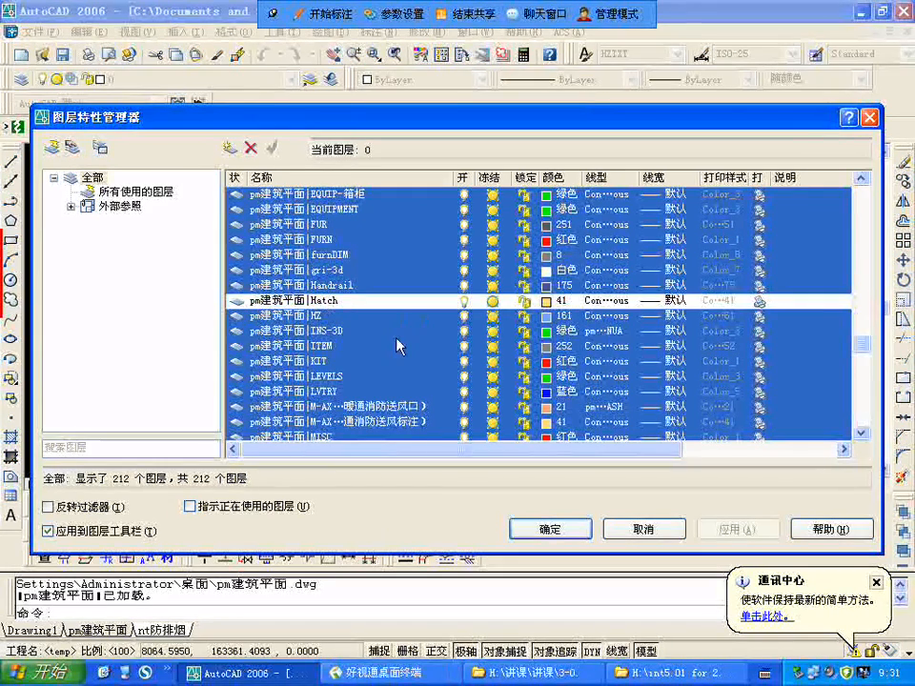
scroll(400, 346, up, 4)
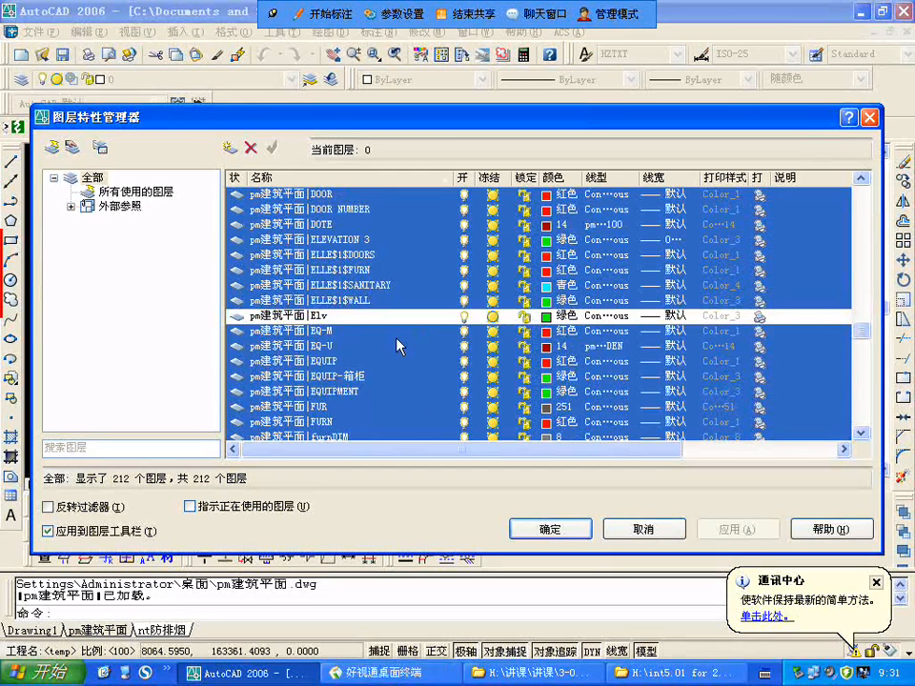
scroll(396, 346, up, 3)
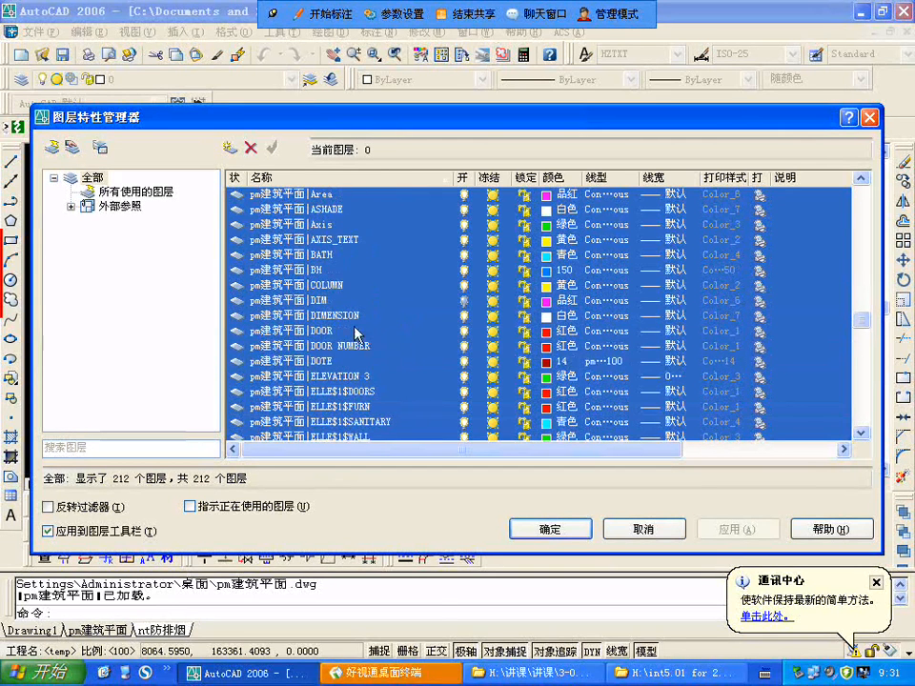
ctrl+click(324, 362)
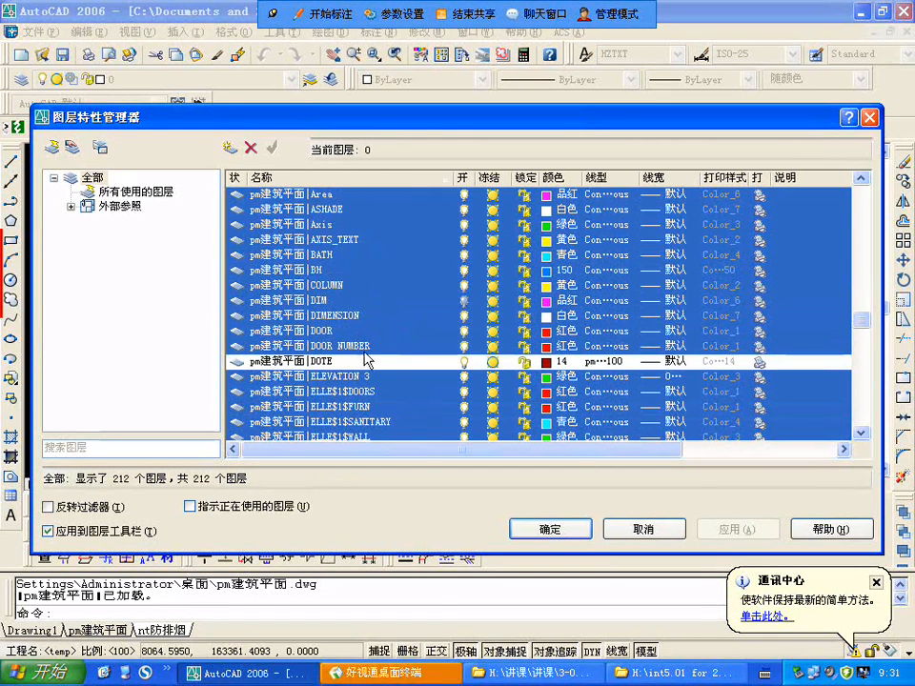
ctrl+click(353, 289)
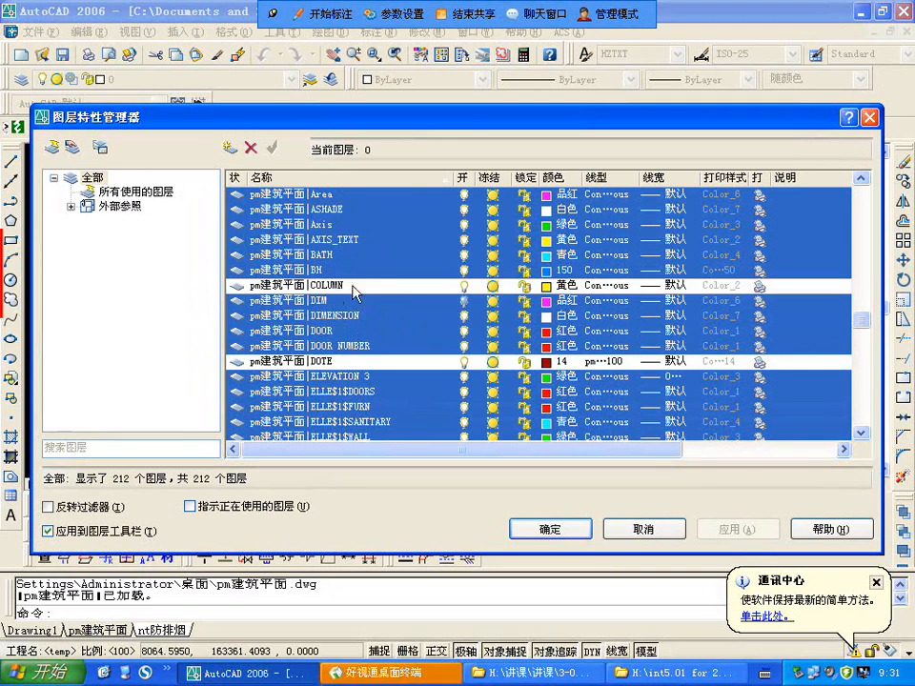
ctrl+click(336, 226)
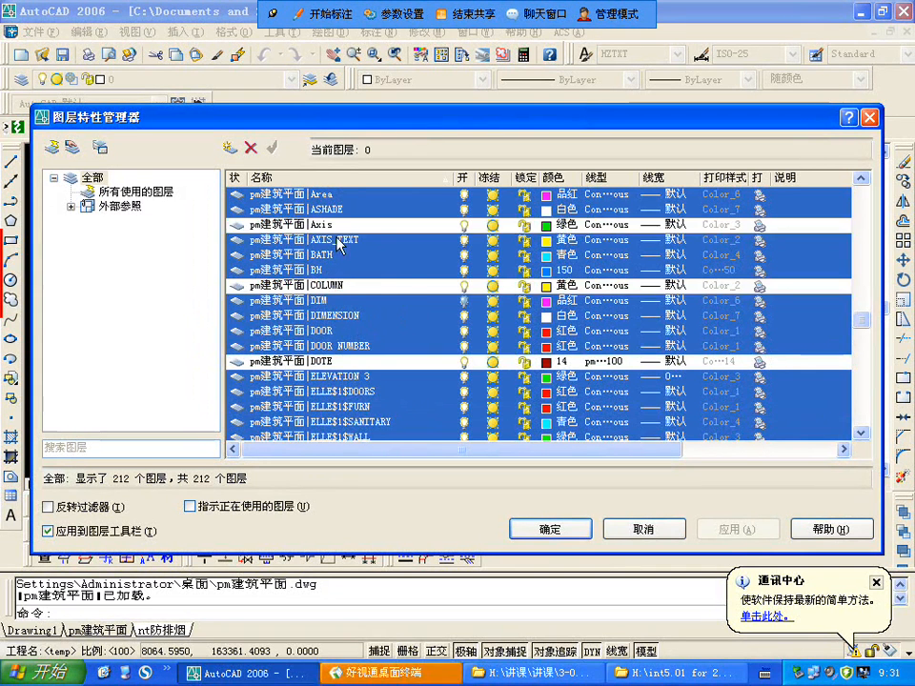
ctrl+click(339, 241)
Step: Remove the pm建筑平面 layers 00-Txt, 00-WALL, 00-Wall Hat, 00-WALL_HAT, 00-WINDOWS, 00-F-TXT and 00-TEXT from the selection
scroll(351, 256, up, 2)
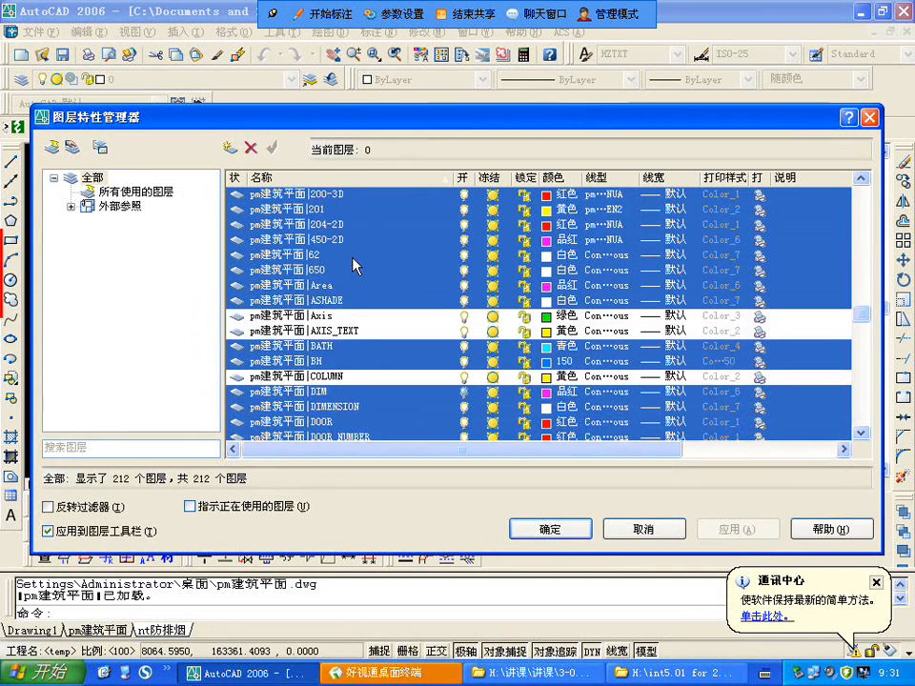
scroll(353, 265, up, 8)
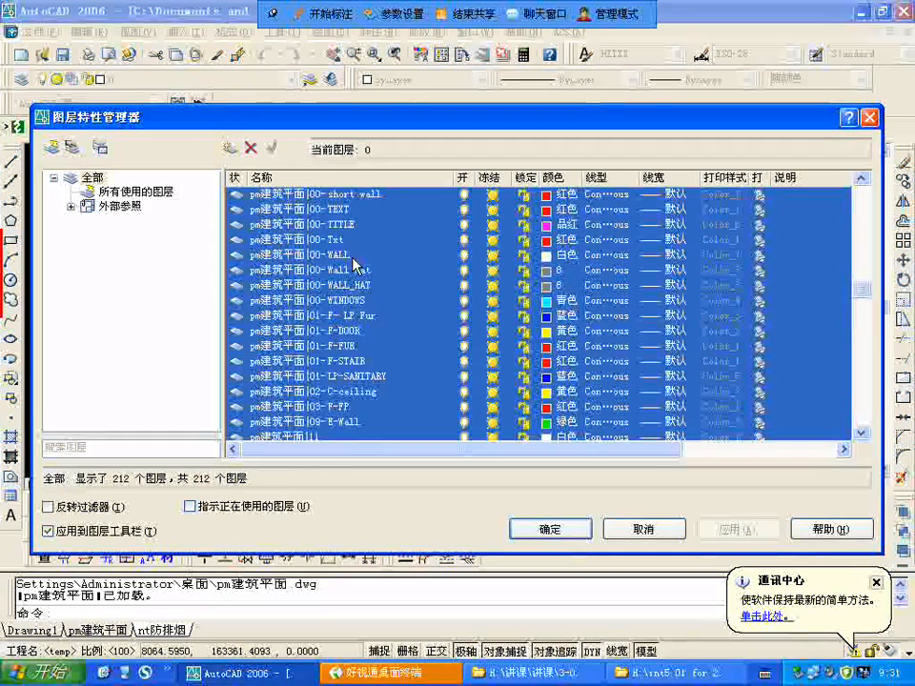
ctrl+click(343, 241)
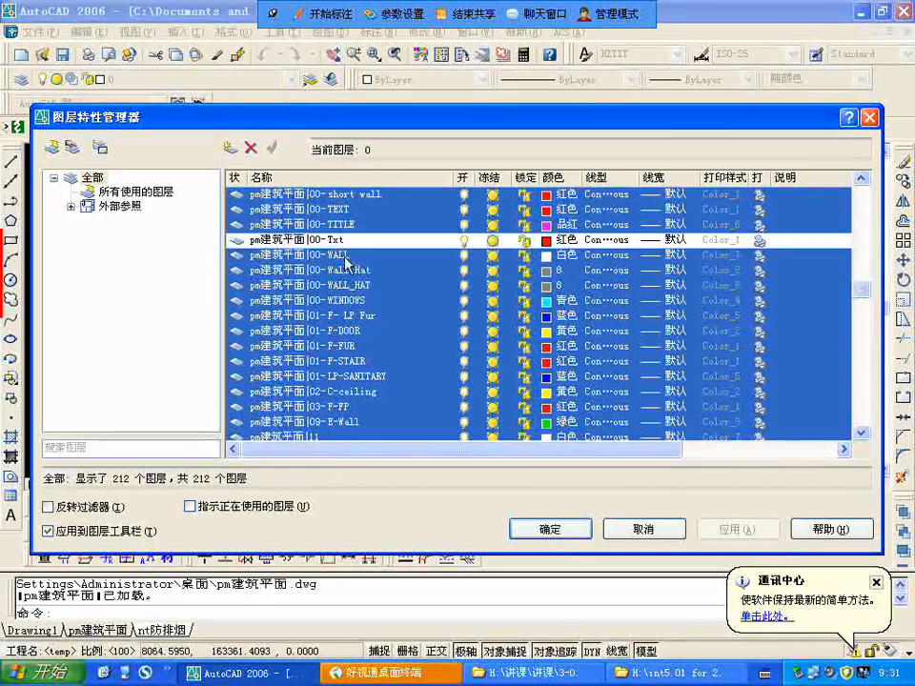
ctrl+click(345, 256)
ctrl+click(359, 271)
ctrl+click(367, 286)
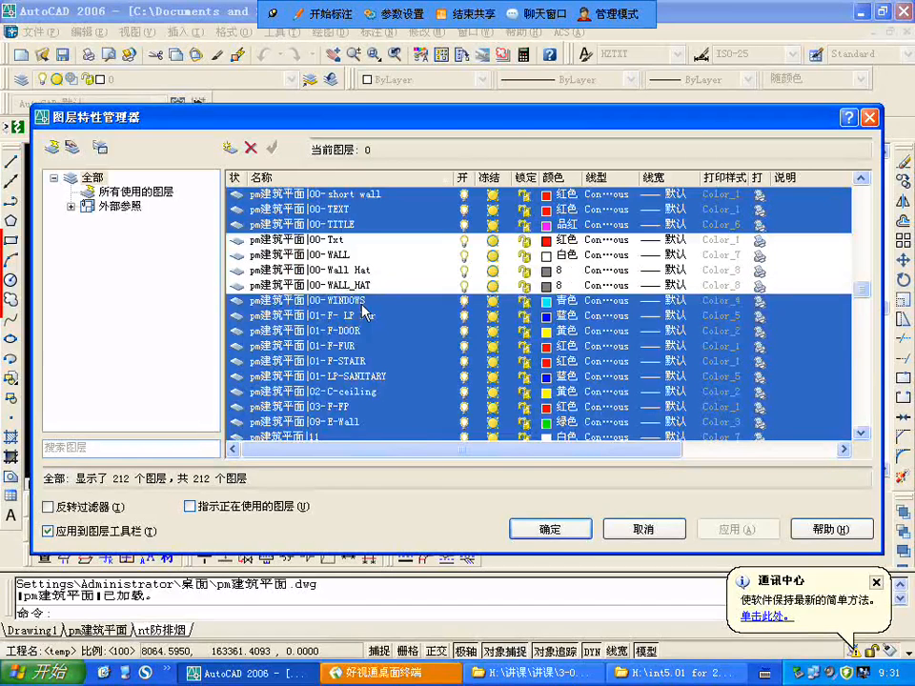
scroll(419, 333, up, 3)
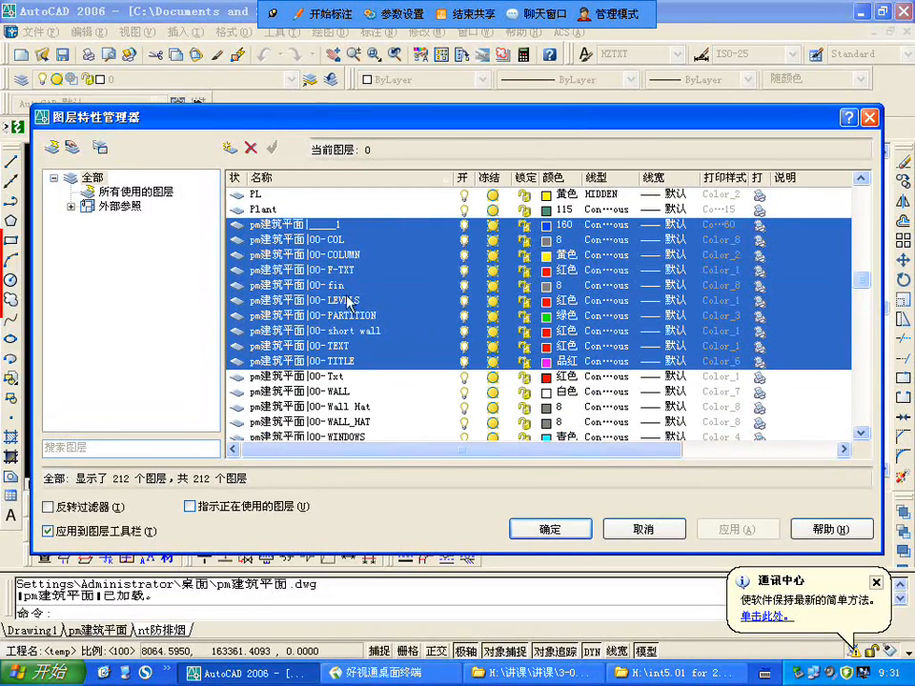
ctrl+click(349, 272)
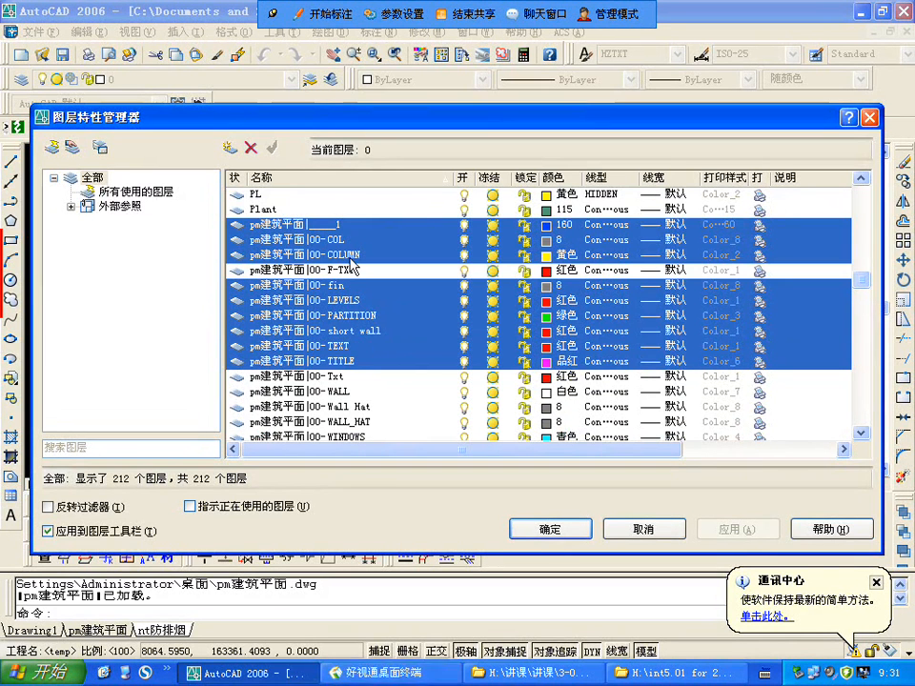
ctrl+click(369, 346)
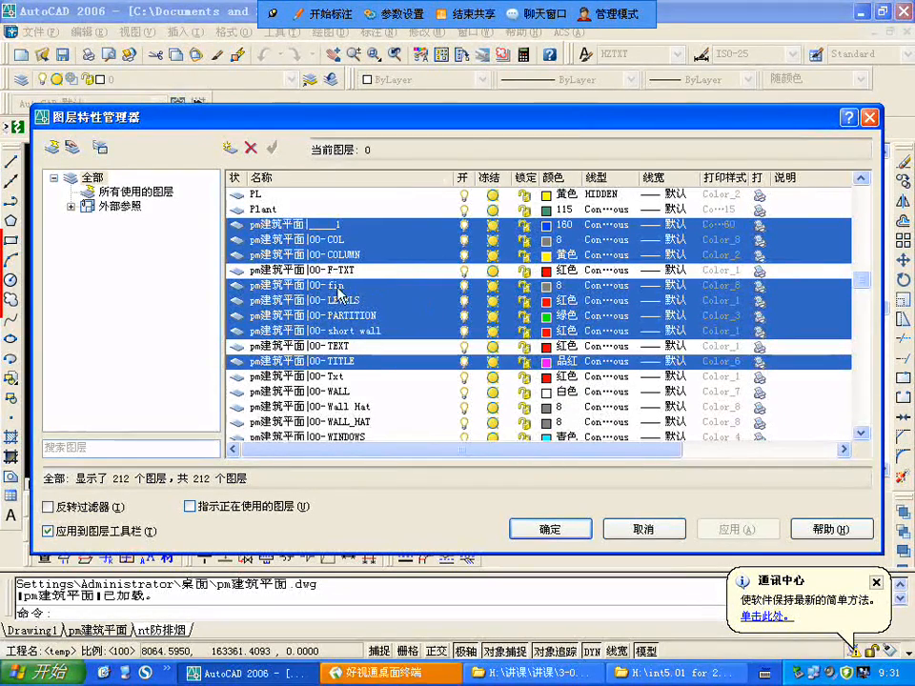
Step: Set the colour of all still-selected pm建筑平面 layers to index colour 250 and accept the layer changes
scroll(339, 294, down, 1)
scroll(338, 285, up, 1)
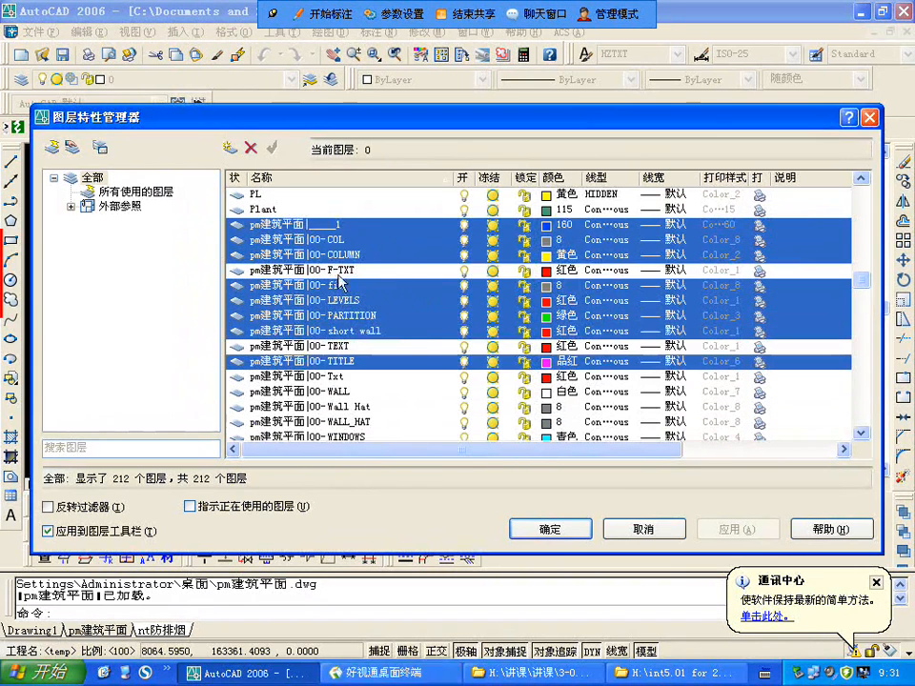
click(549, 227)
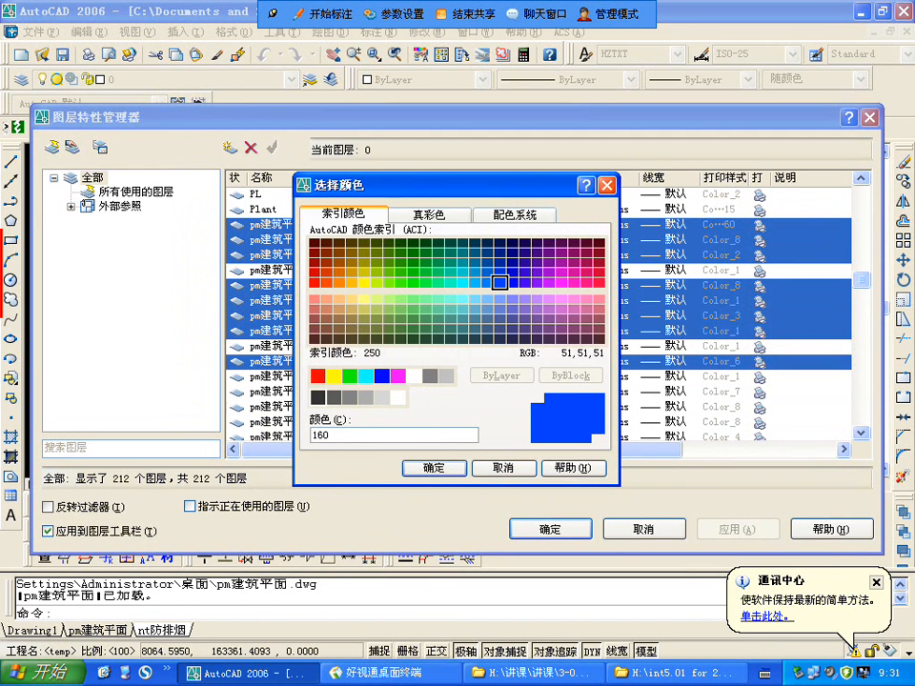
click(318, 397)
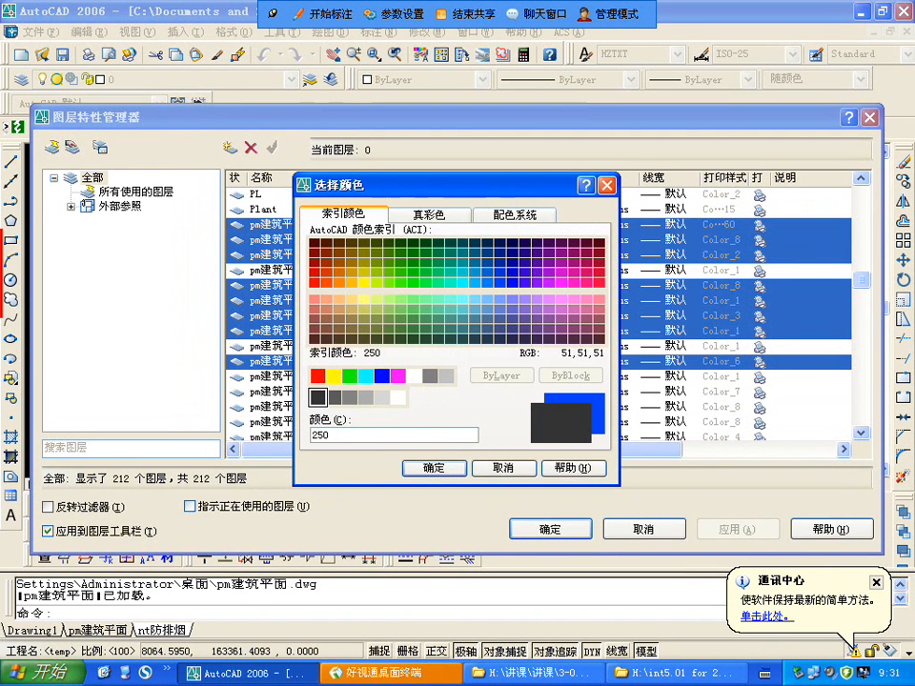
click(434, 468)
click(553, 531)
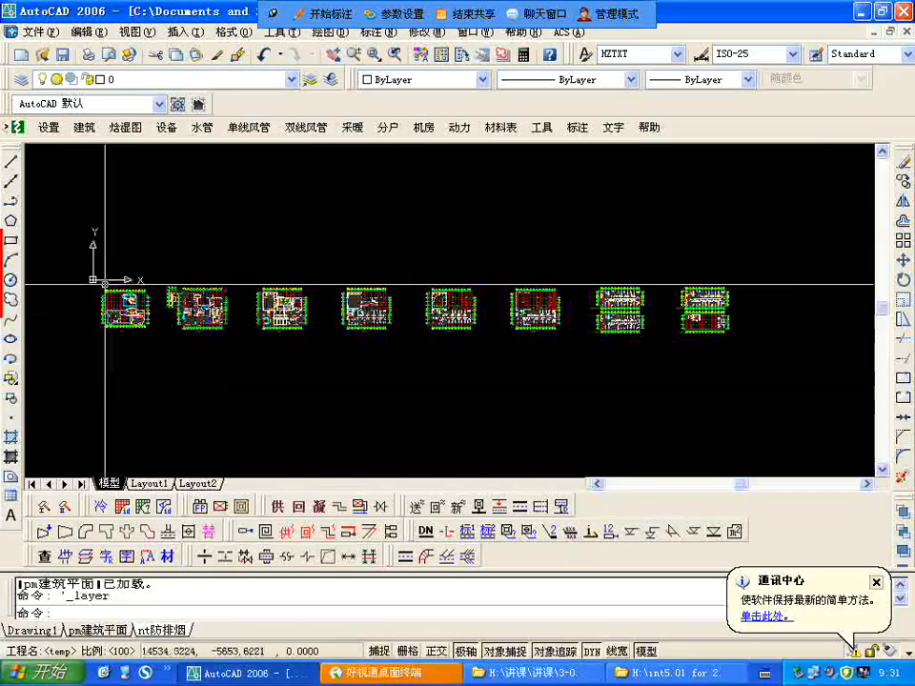
Step: Examine the recoloured walls, doors and room text in the basement plan, briefly selecting the attached reference and clearing the selection
scroll(313, 211, up, 8)
scroll(312, 212, down, 7)
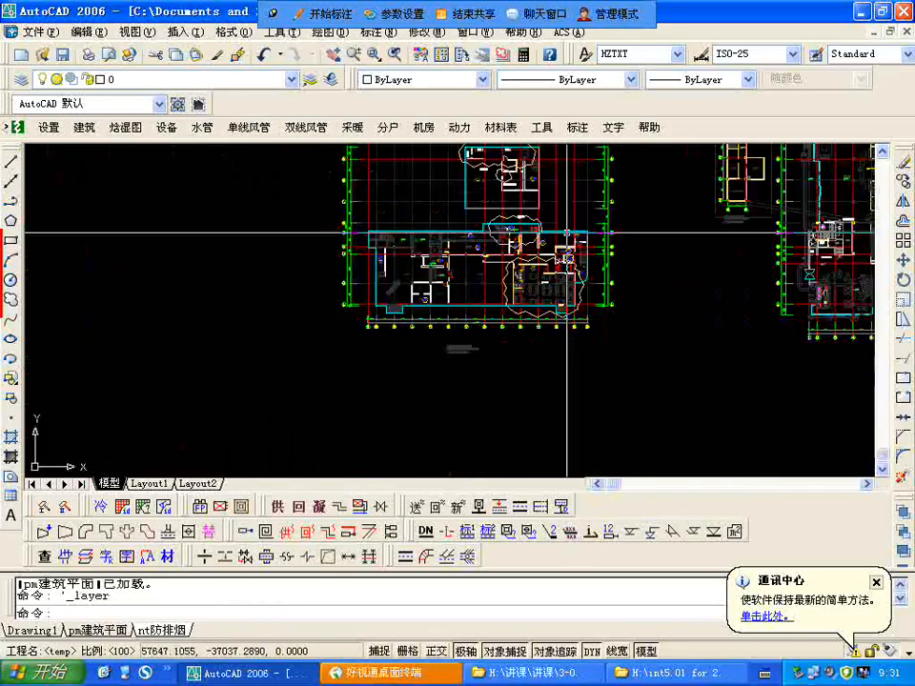
scroll(448, 275, up, 5)
scroll(451, 217, up, 5)
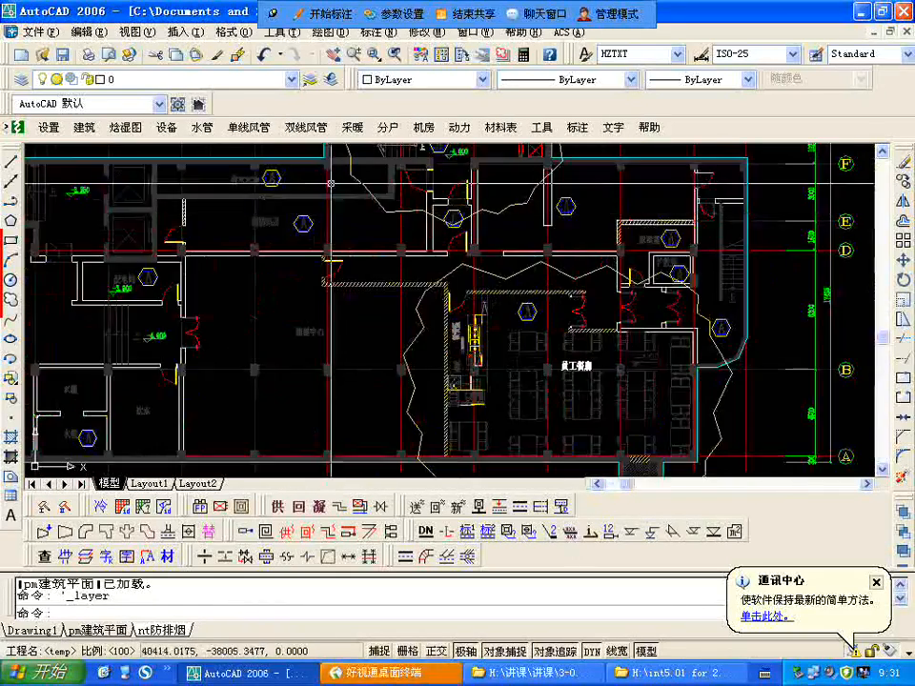
scroll(362, 206, down, 4)
scroll(372, 296, up, 3)
scroll(369, 298, down, 4)
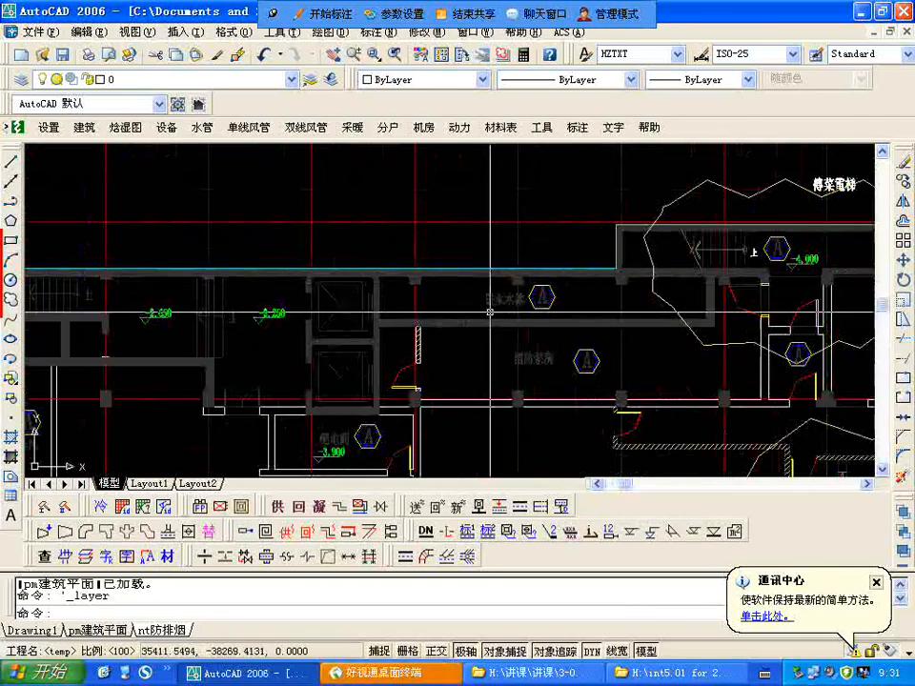
scroll(633, 350, up, 4)
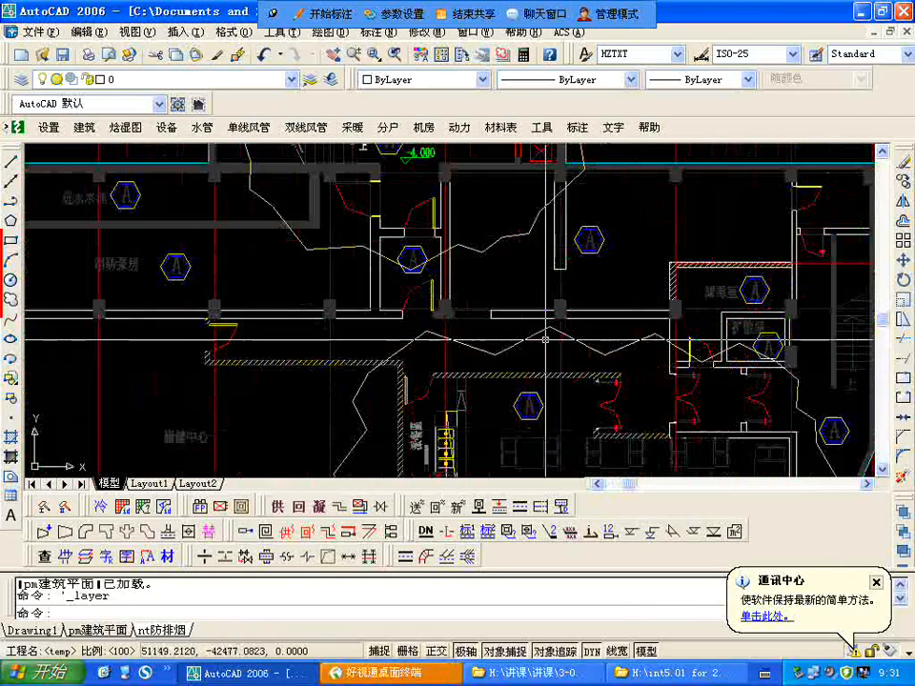
click(535, 330)
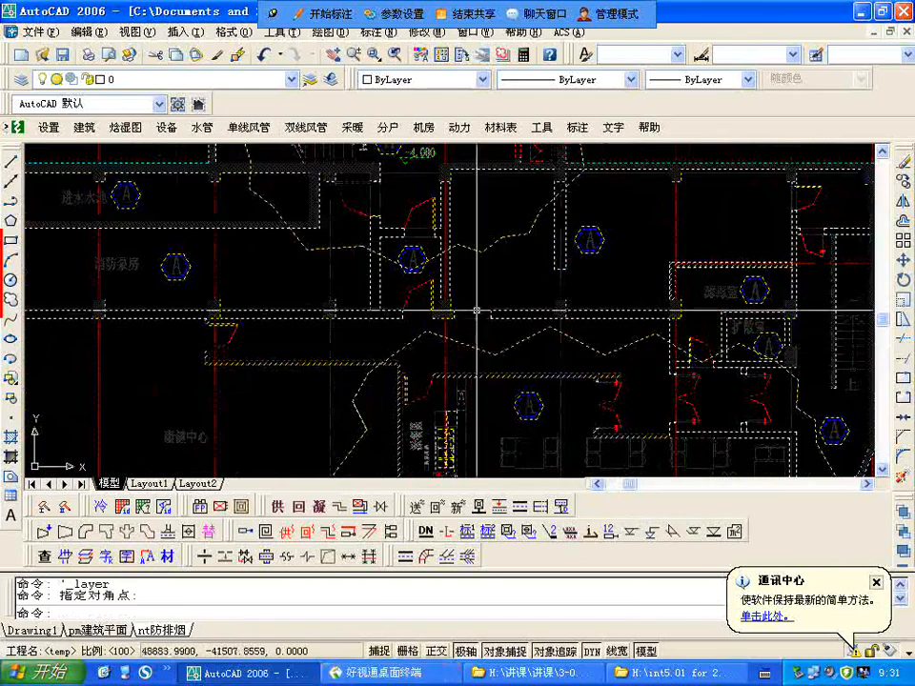
key(Escape)
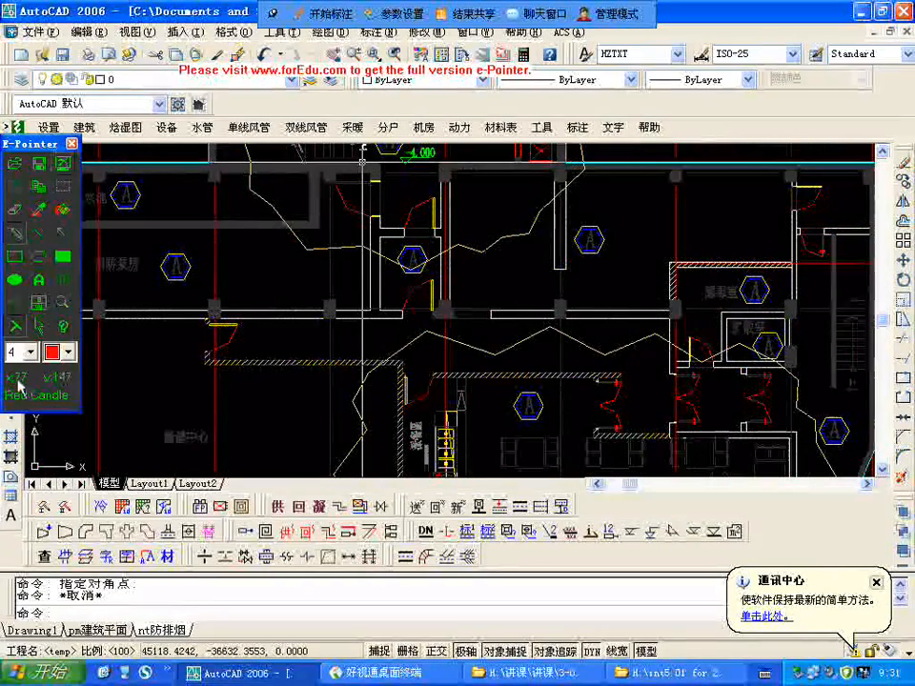
click(40, 328)
Step: Examine the recoloured layers across the ground-floor plan, including its axis grid, kitchen area and upper rooms
scroll(371, 318, down, 4)
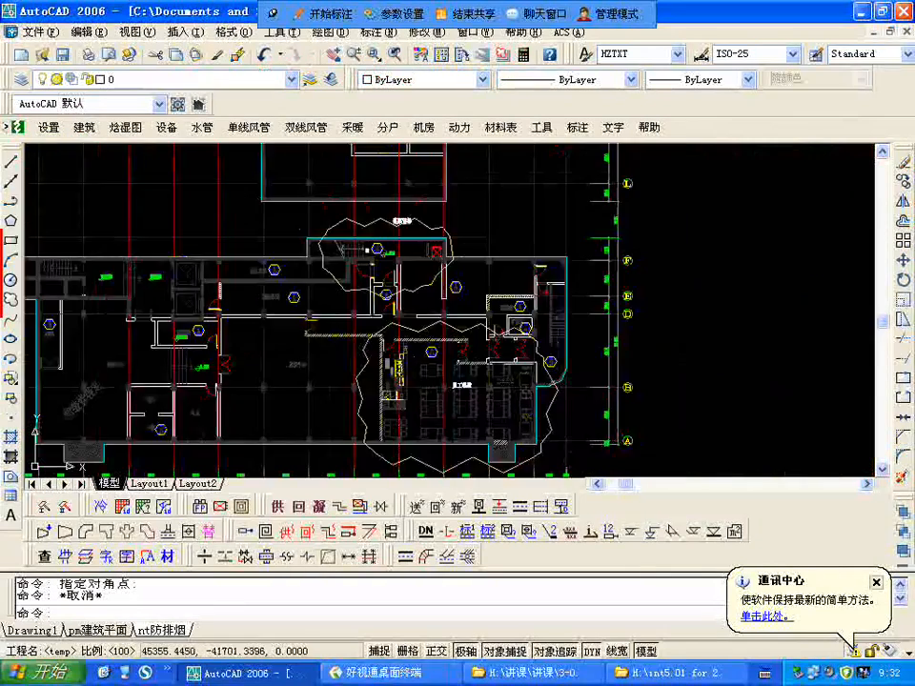
scroll(398, 311, down, 6)
scroll(441, 306, up, 10)
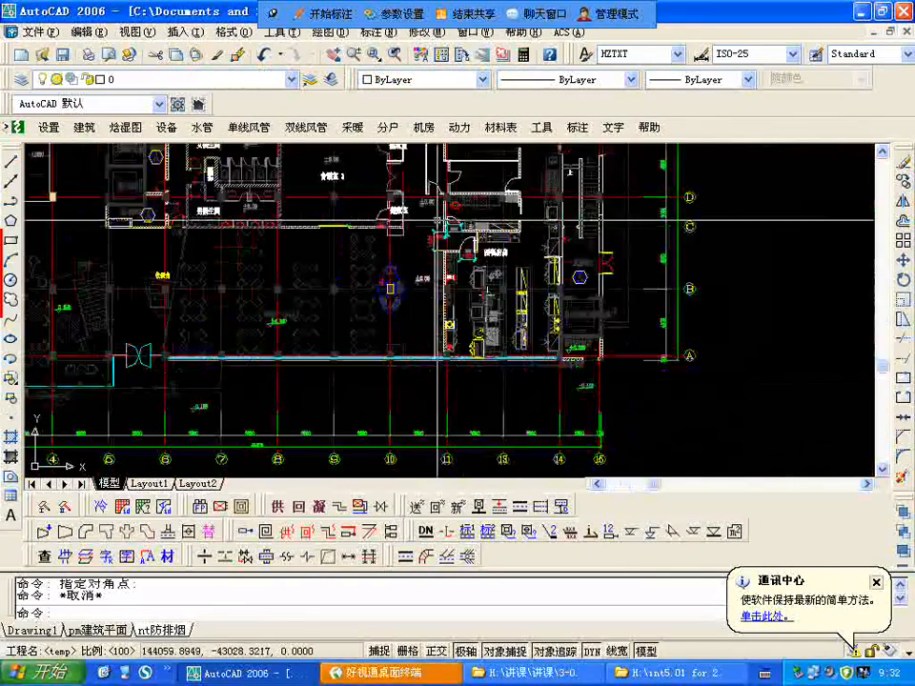
scroll(511, 411, down, 5)
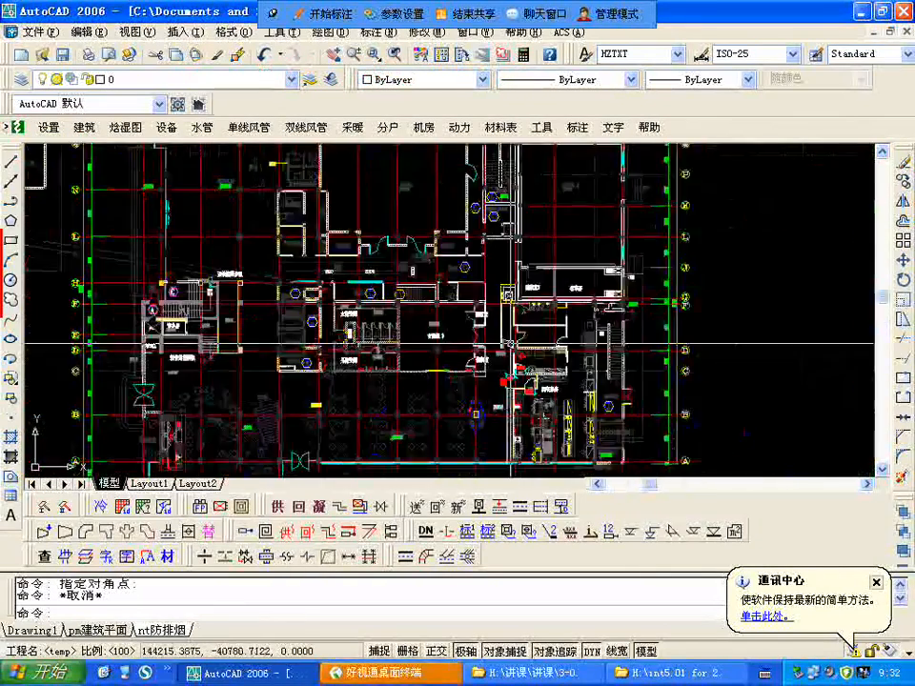
scroll(515, 410, up, 2)
scroll(400, 340, down, 3)
scroll(192, 205, up, 6)
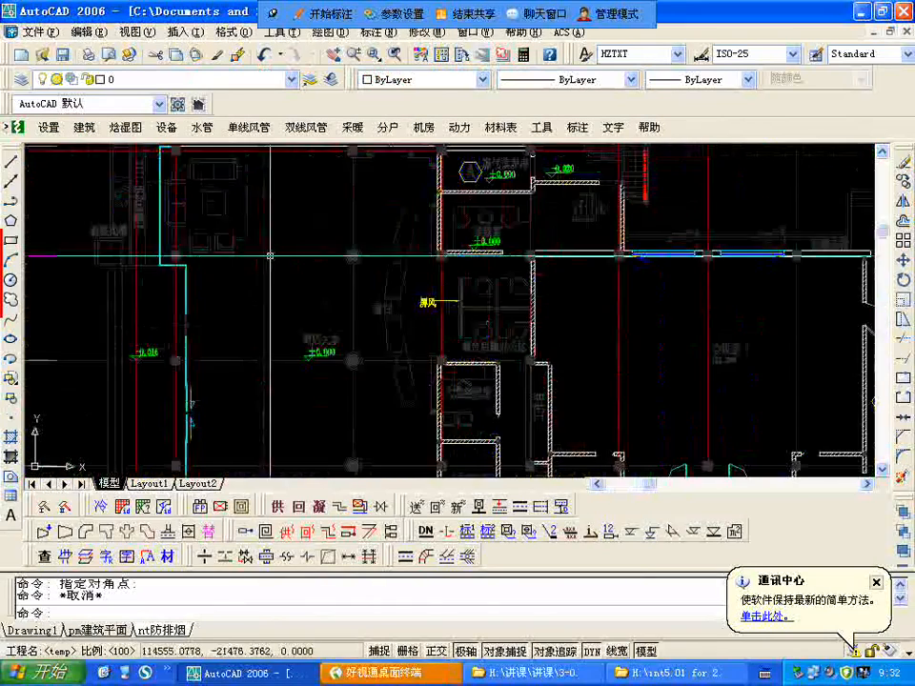
scroll(286, 209, down, 4)
scroll(495, 286, up, 3)
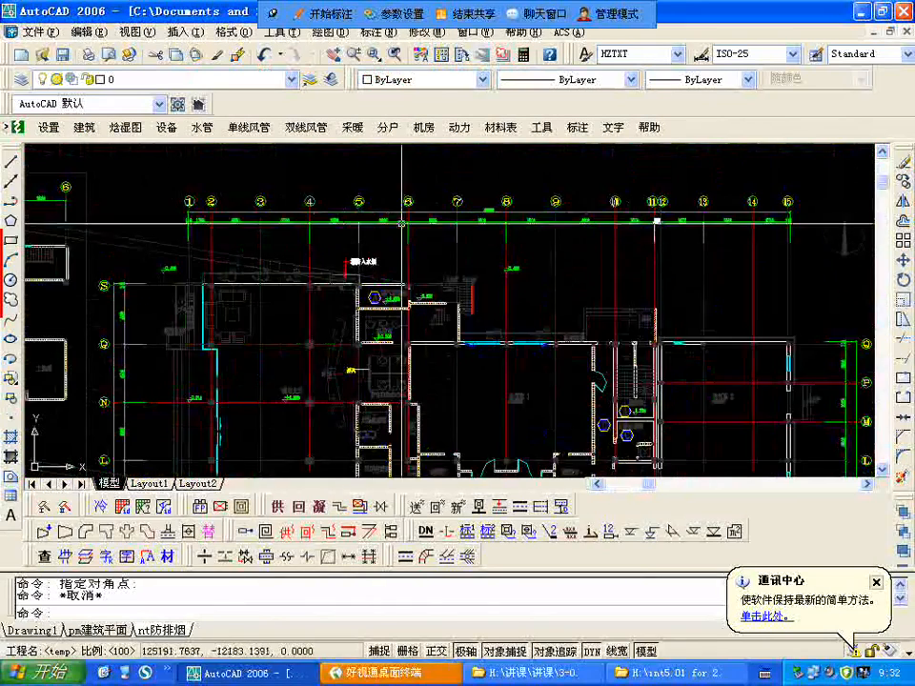
scroll(495, 286, down, 4)
scroll(295, 428, up, 2)
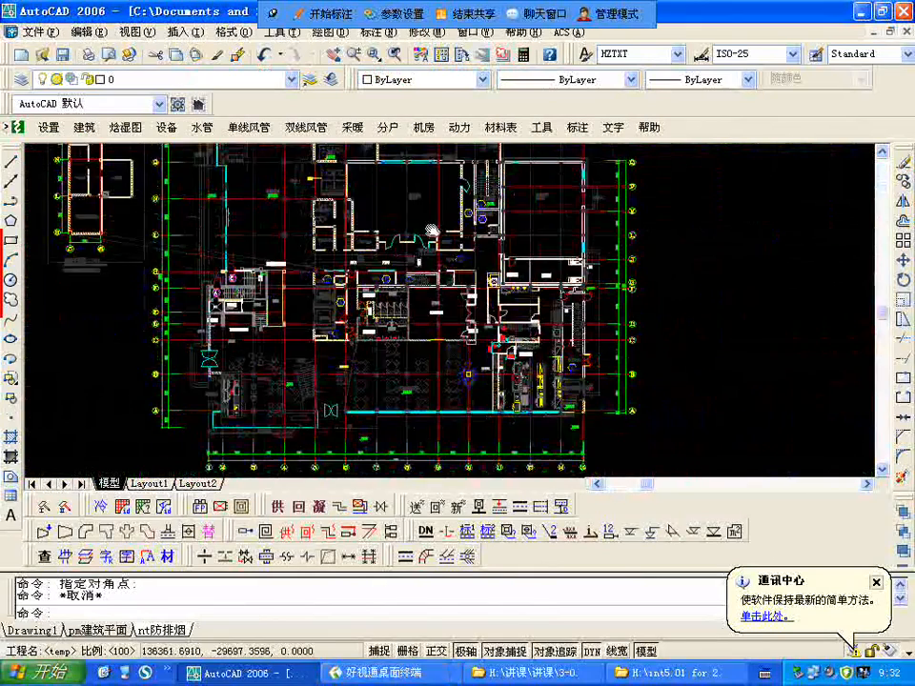
scroll(294, 428, down, 3)
Step: Zoom to the drawing extents and save the nt防排烟 drawing with QSAVE
text(z)
key(Return)
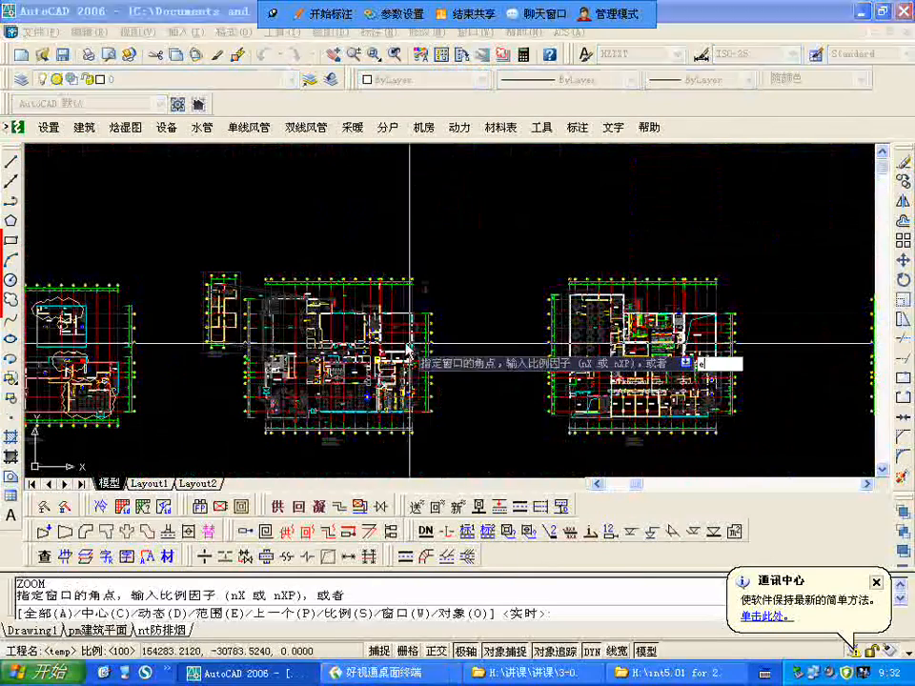
right_click(409, 347)
click(461, 354)
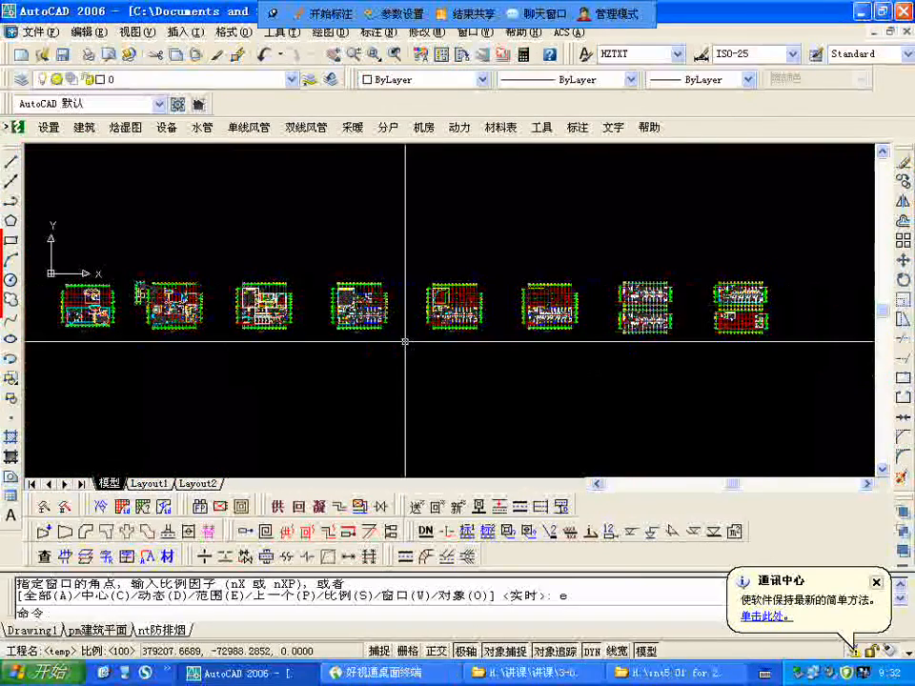
text(qsave)
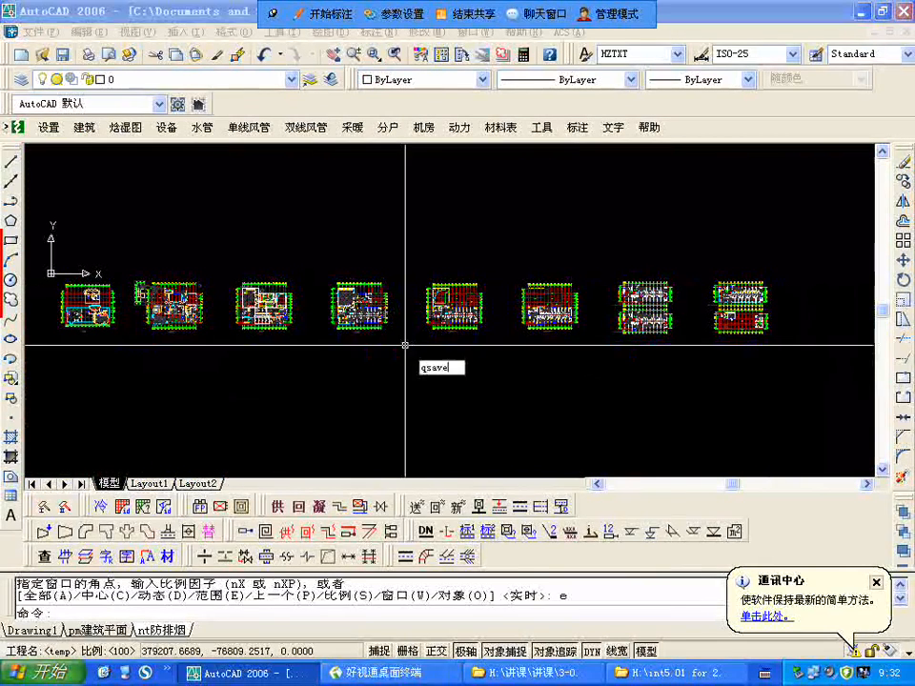
key(Return)
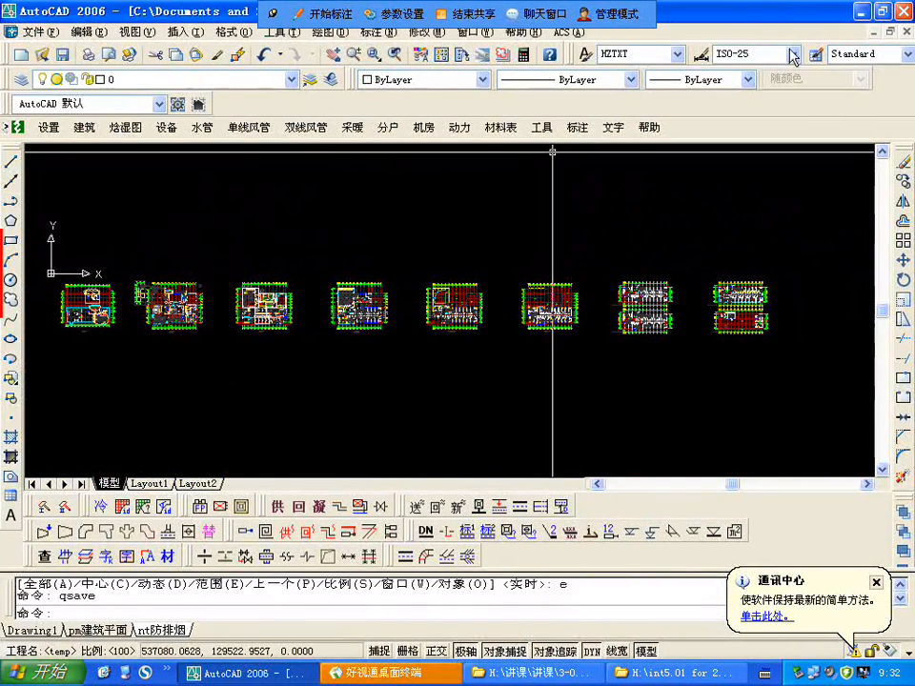
Step: Examine the row of floor plans in the nt防排烟 drawing, looking closely at the third plan's rooms and walls
click(885, 12)
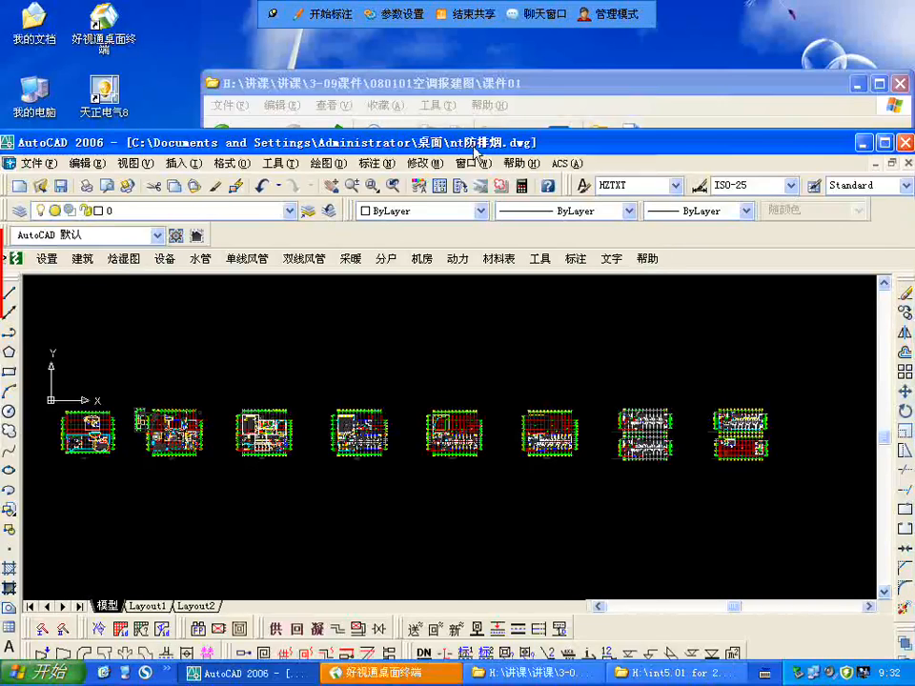
click(885, 143)
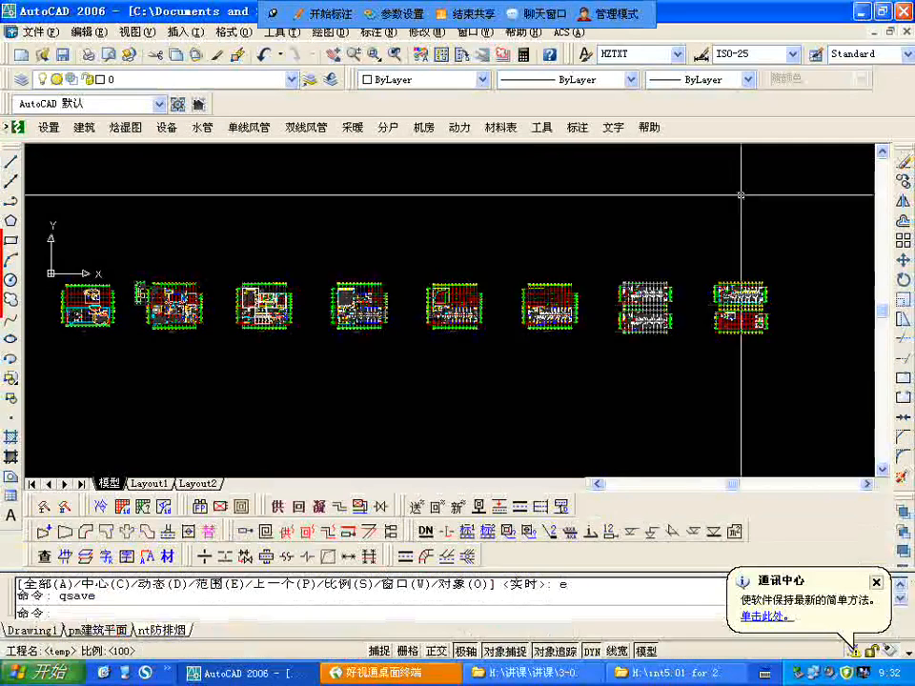
scroll(477, 343, down, 2)
scroll(269, 246, up, 4)
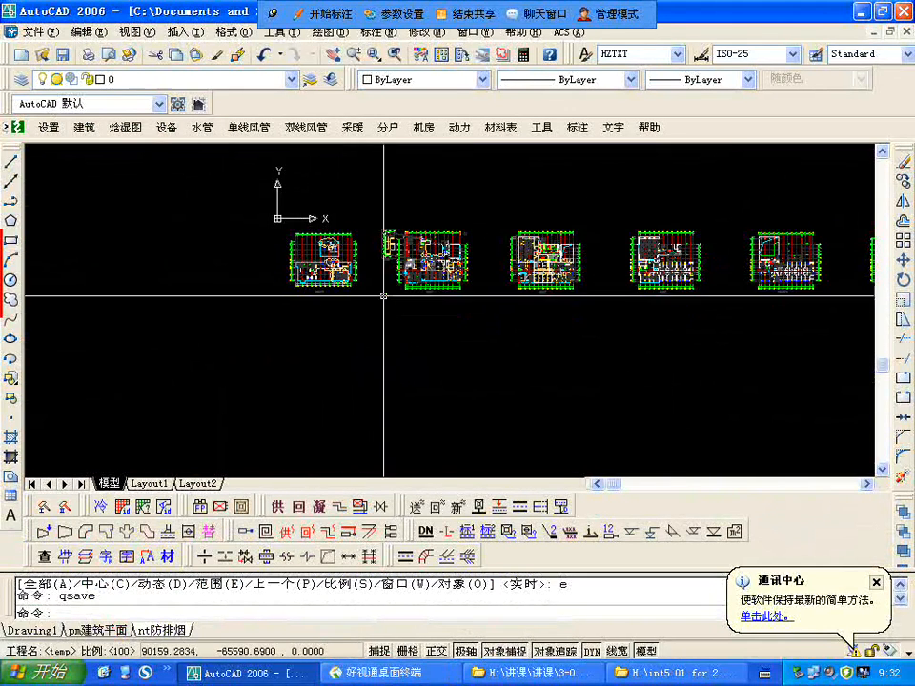
scroll(467, 250, up, 3)
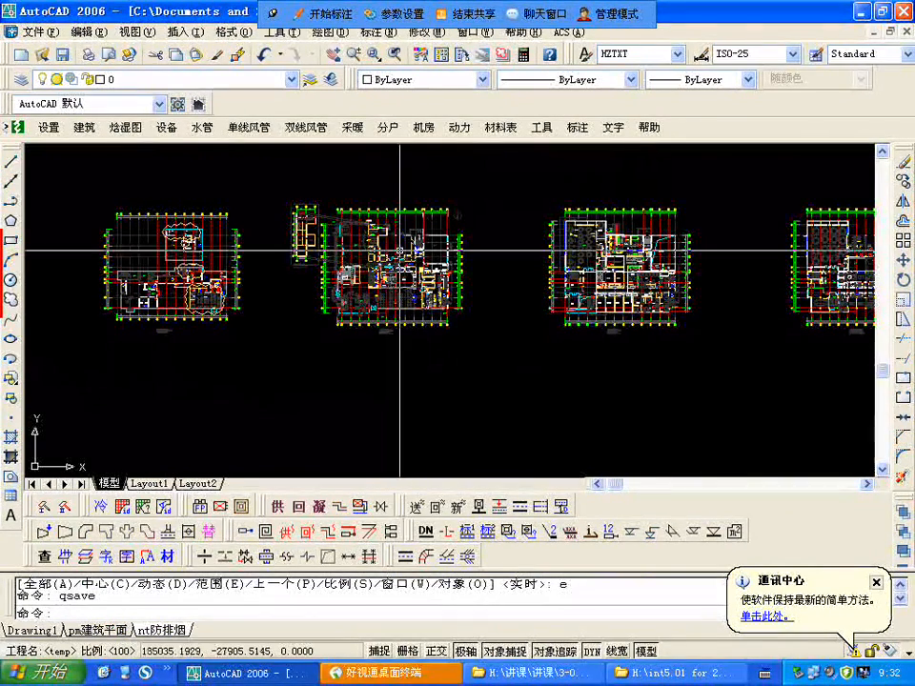
scroll(583, 264, up, 4)
scroll(497, 370, down, 3)
scroll(643, 321, up, 4)
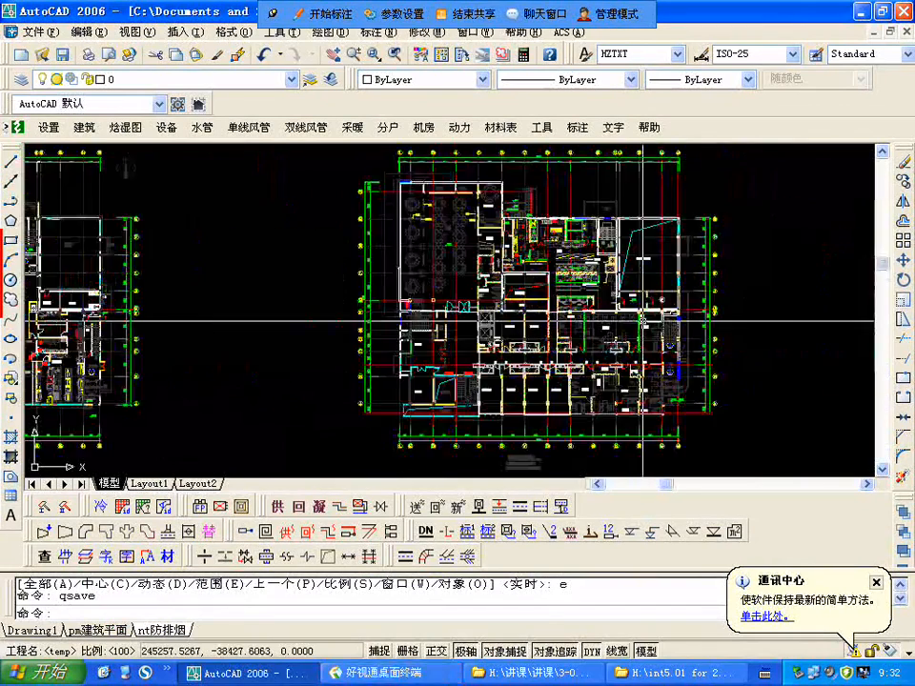
scroll(515, 333, up, 2)
scroll(487, 349, down, 4)
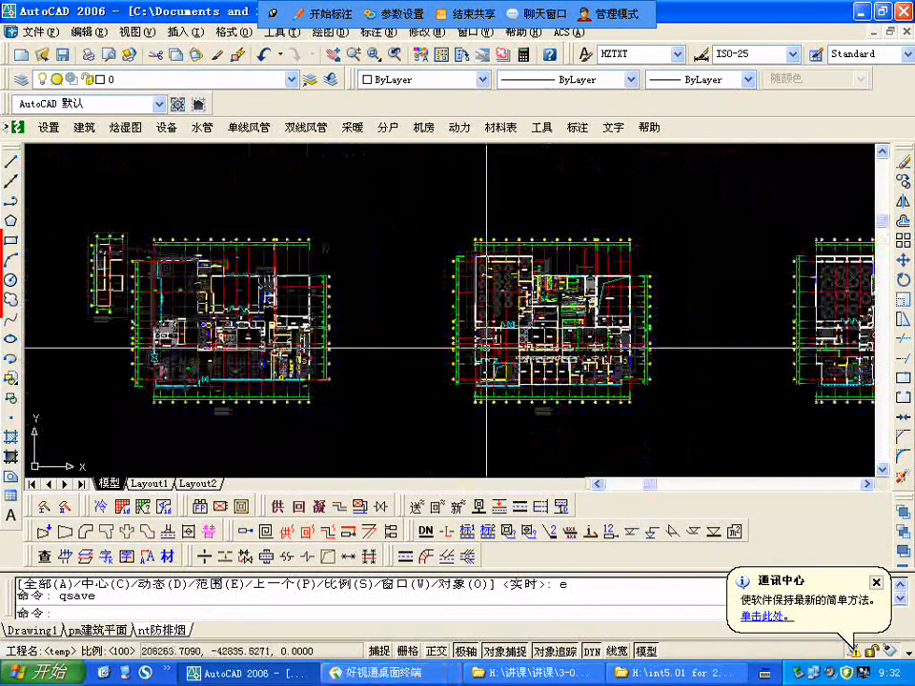
scroll(562, 334, up, 5)
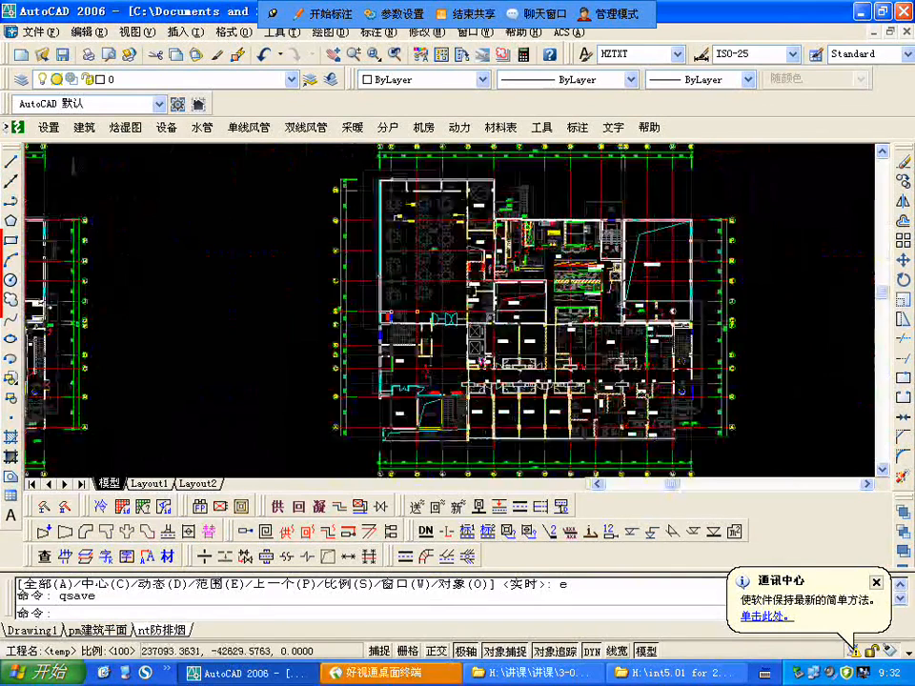
scroll(609, 342, down, 6)
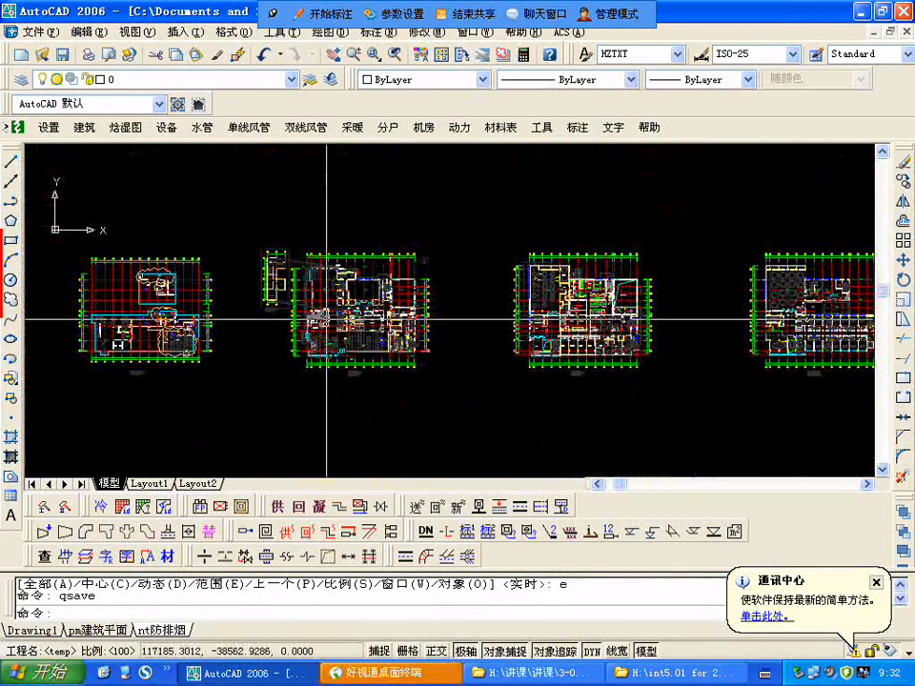
Step: Examine the second floor plan with its small detached wing, and the whole row of plans
scroll(315, 318, up, 3)
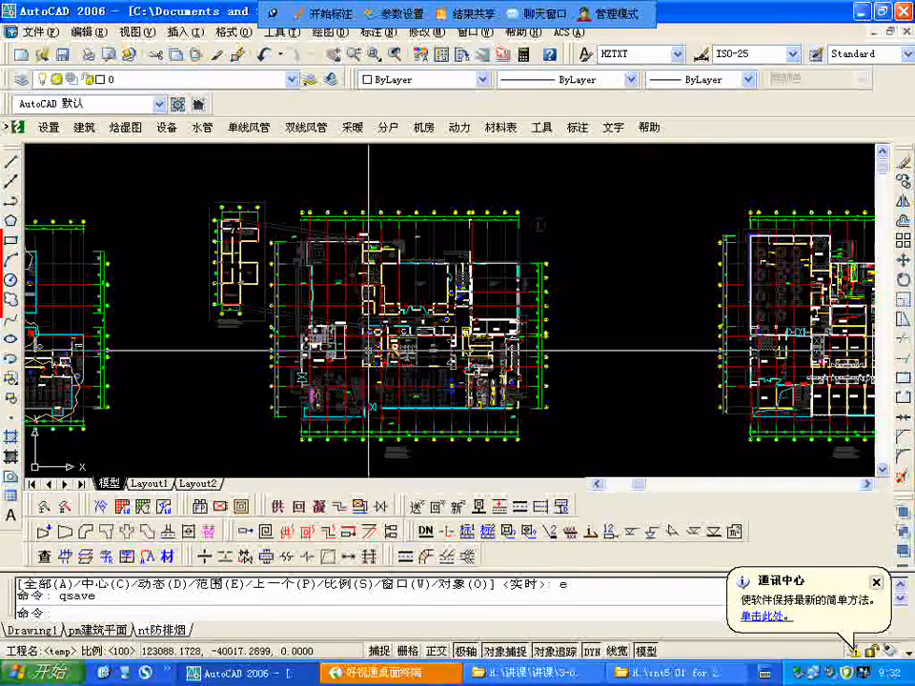
scroll(369, 352, up, 4)
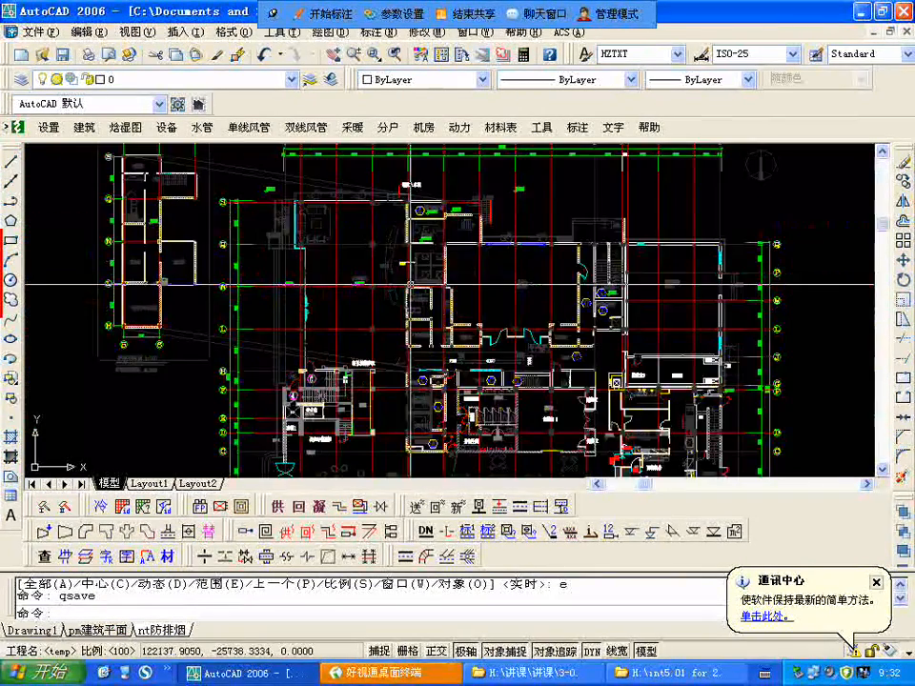
scroll(410, 284, down, 5)
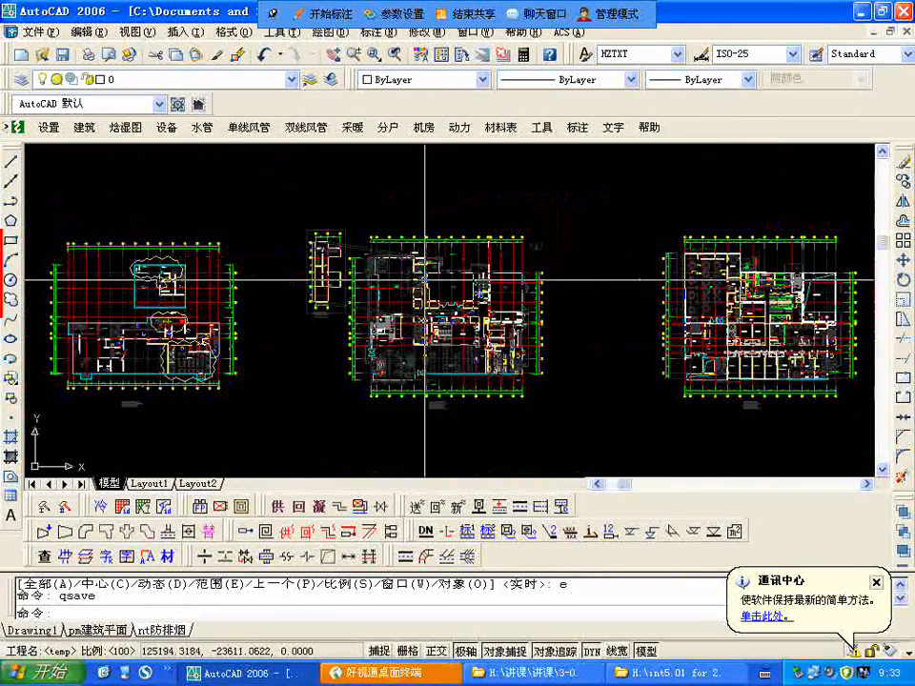
scroll(305, 305, down, 4)
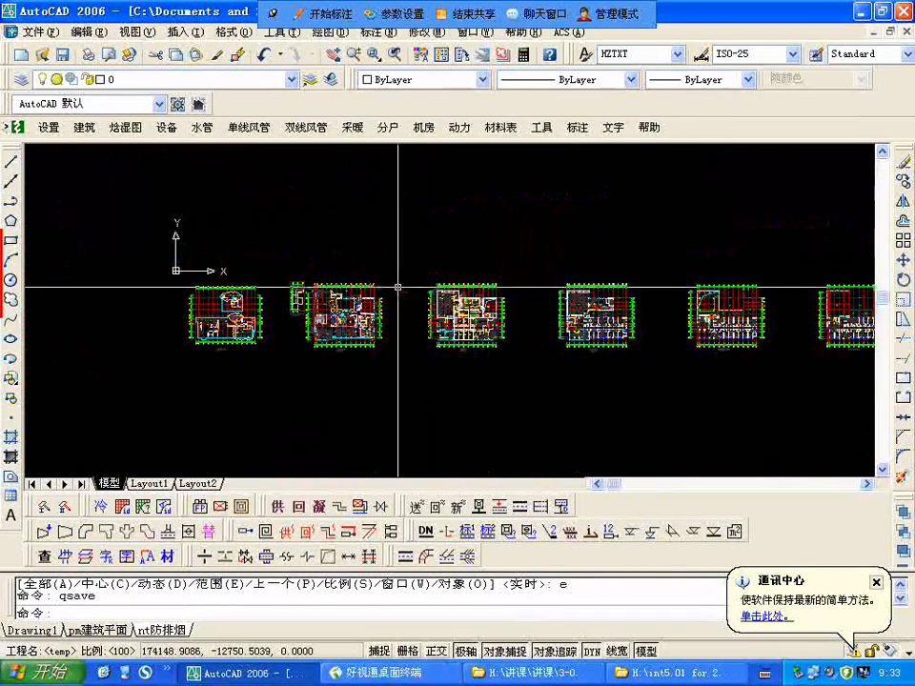
middle_drag(395, 287, 327, 298)
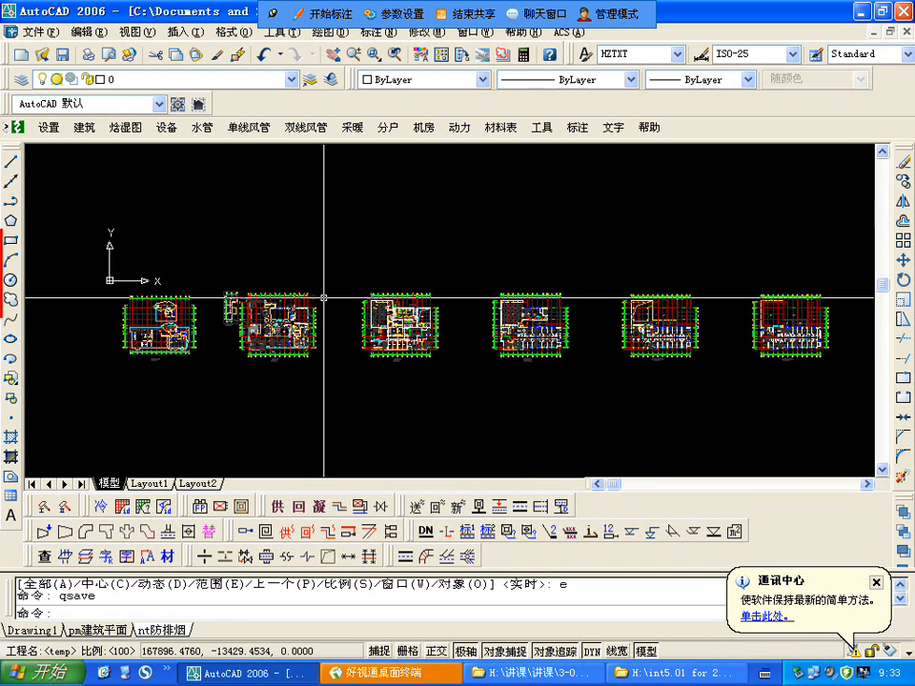
scroll(324, 298, up, 3)
scroll(286, 372, down, 2)
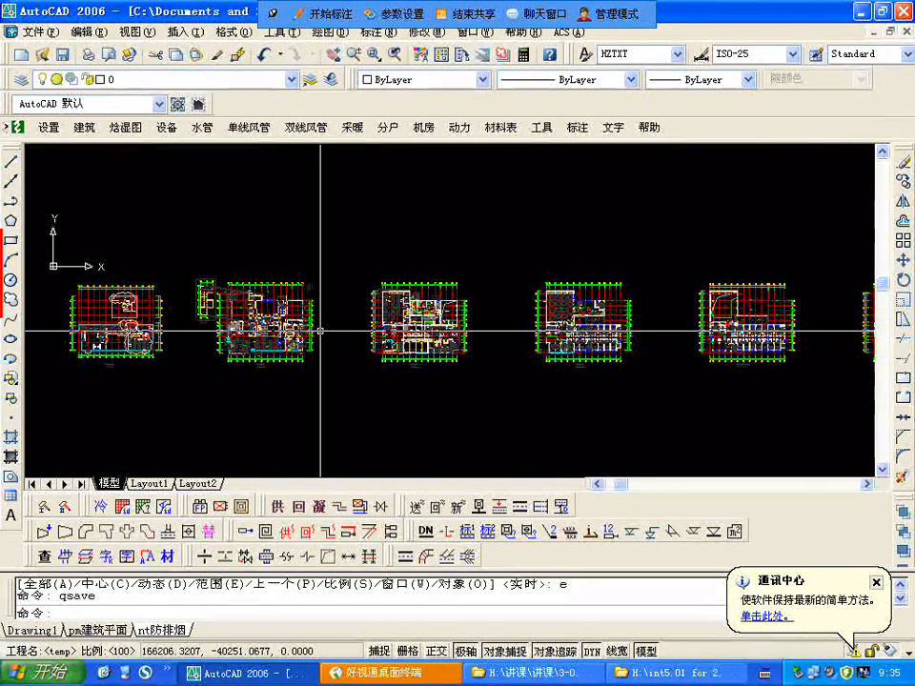
scroll(321, 331, down, 4)
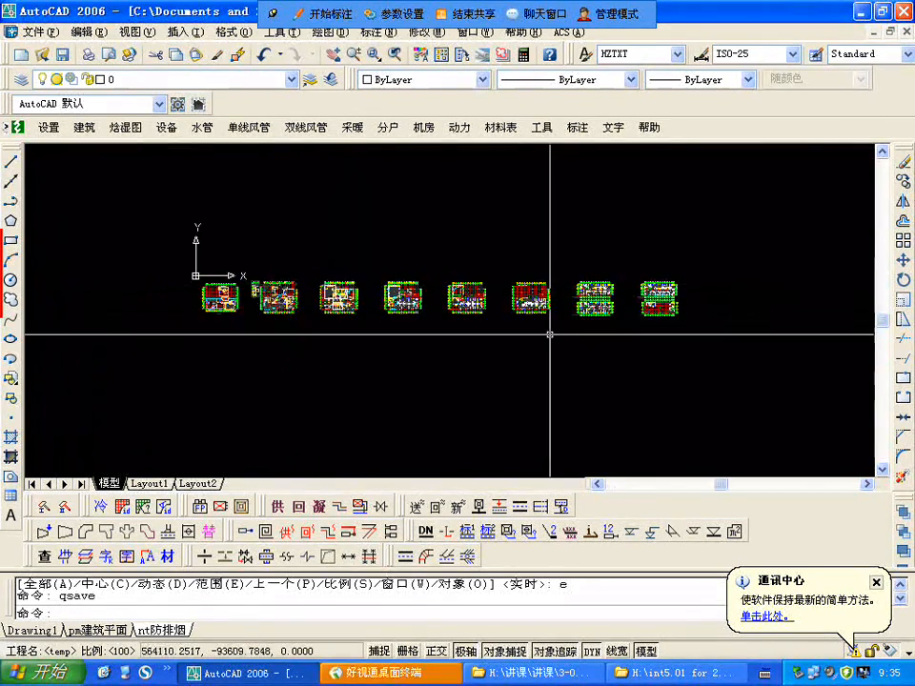
Step: Start opening another drawing and browse the KINGSTON (H:) drive to 讲课, 3-09课件, 080101空调报建图
click(43, 56)
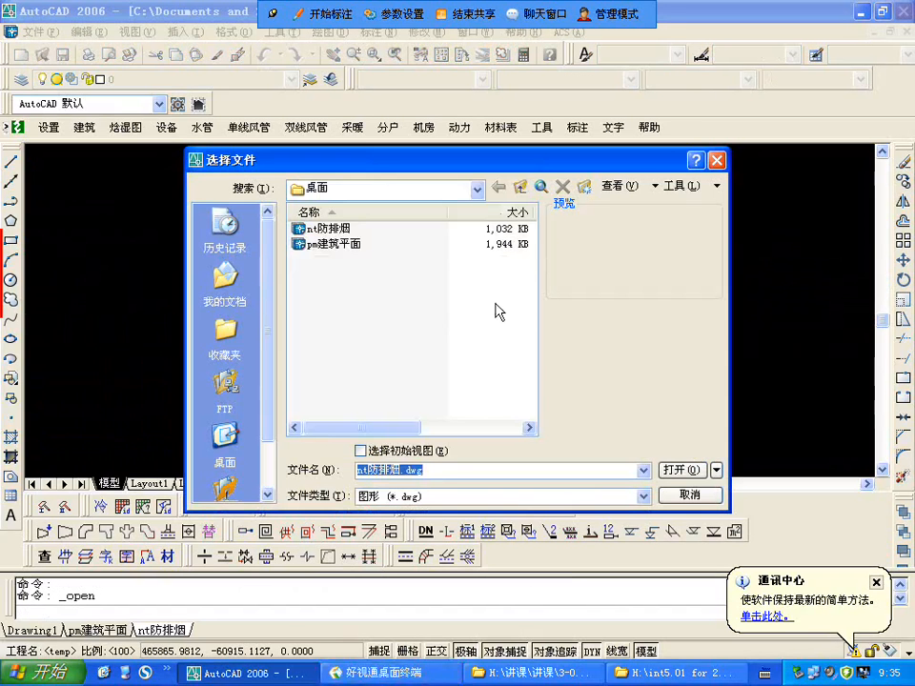
click(521, 188)
click(477, 190)
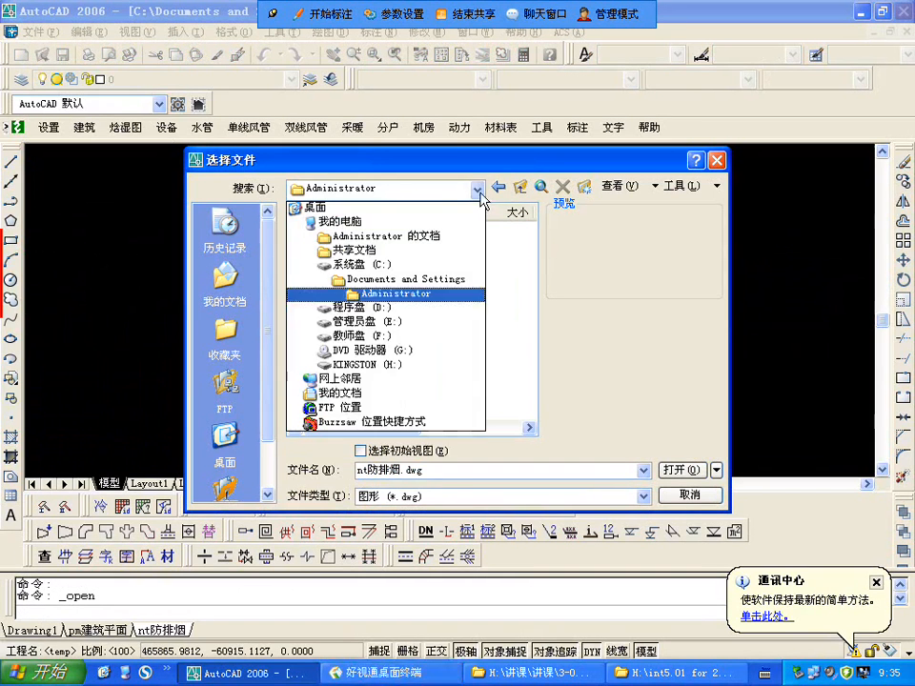
click(376, 365)
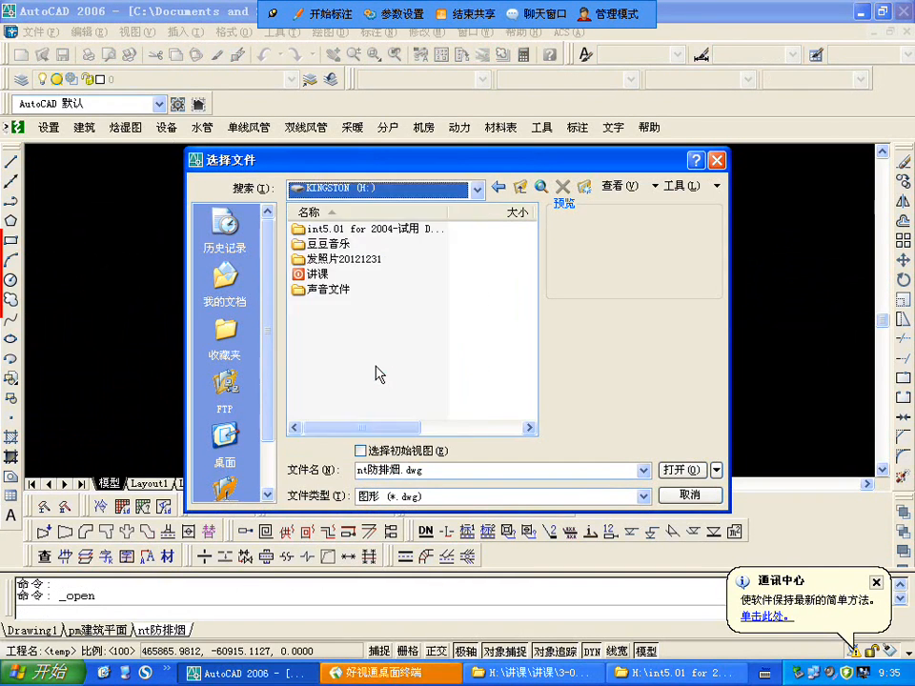
double_click(317, 274)
click(315, 276)
double_click(314, 276)
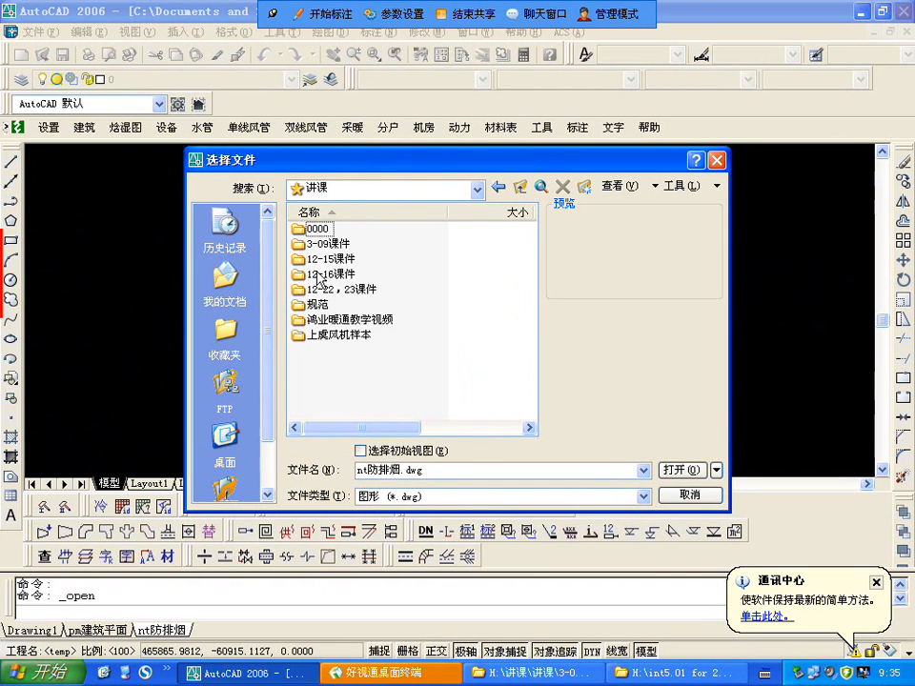
double_click(333, 243)
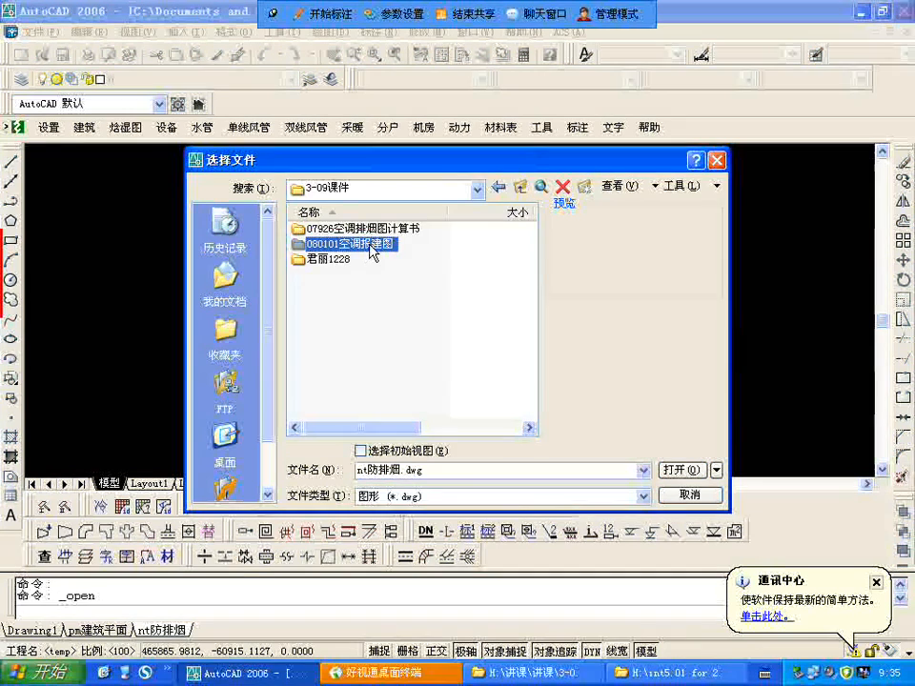
double_click(376, 246)
Step: Look through the drawings in the 080101空调报建图 folder and open 暖通目录、说明、设备表
click(366, 276)
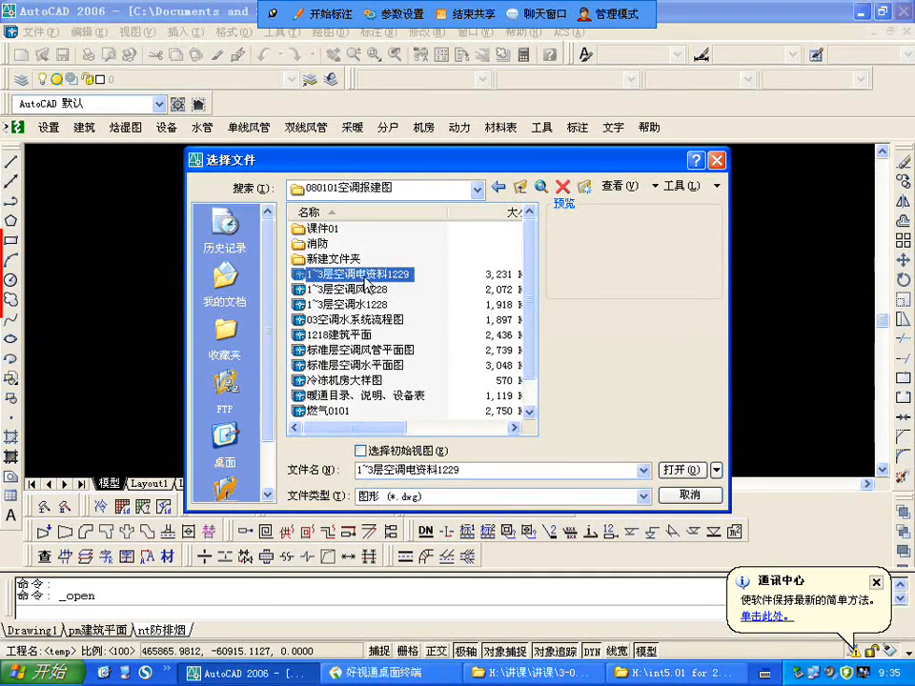
drag(534, 259, 534, 275)
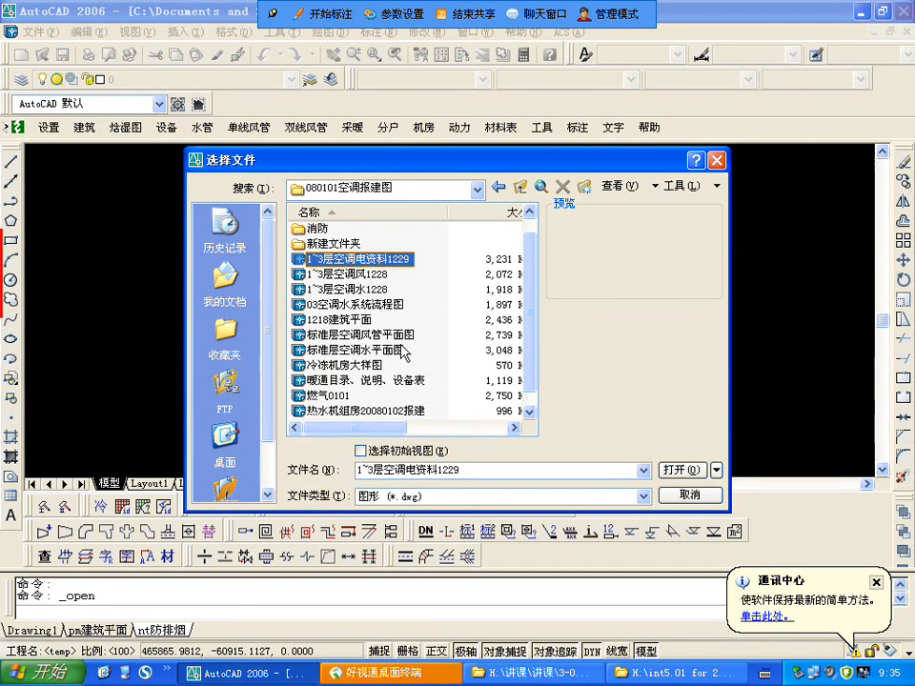
key(Down)
key(Down)
key(Down)
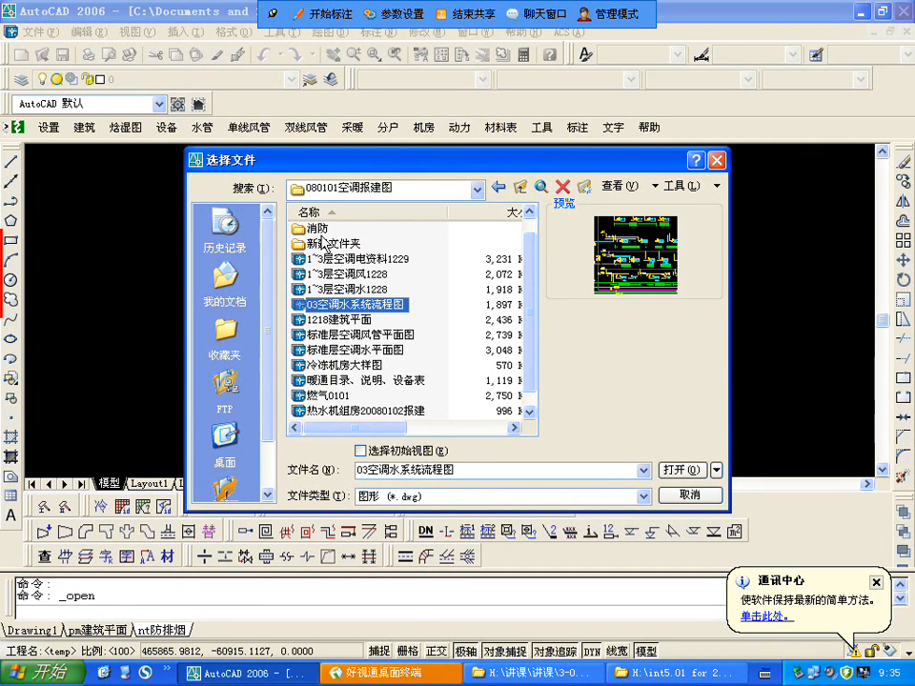
click(319, 230)
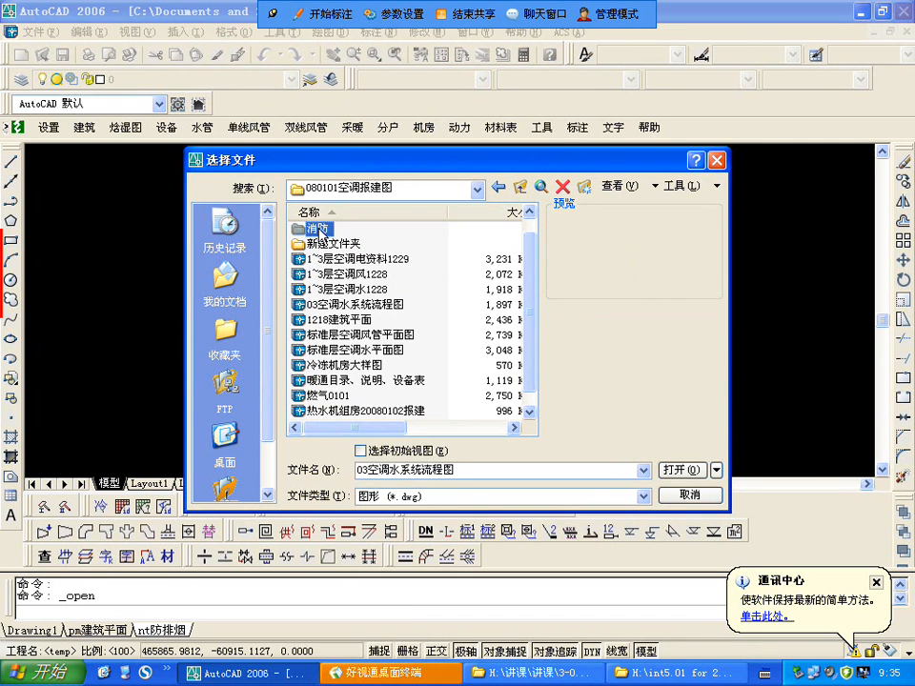
click(412, 381)
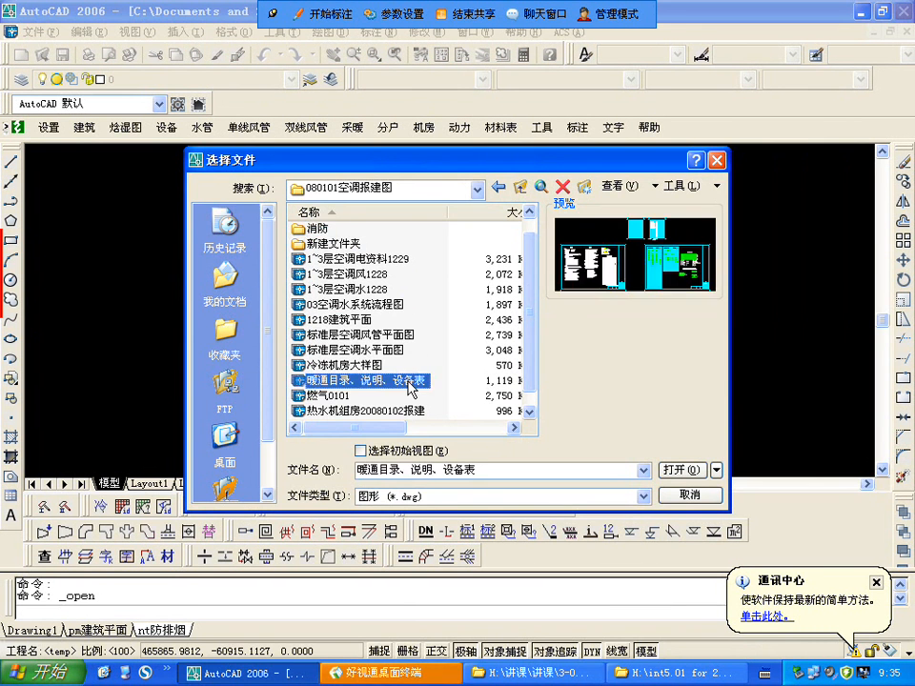
double_click(412, 381)
Step: Substitute hztxt.shx for each missing big font, including those of the HZTXT and SUNYAT text styles
key(h)
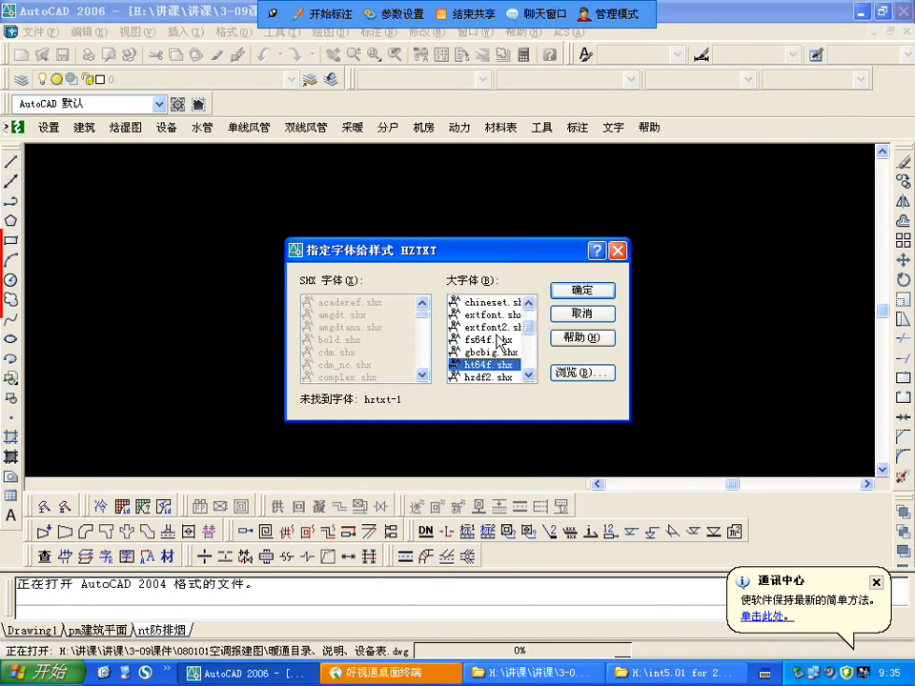
click(476, 365)
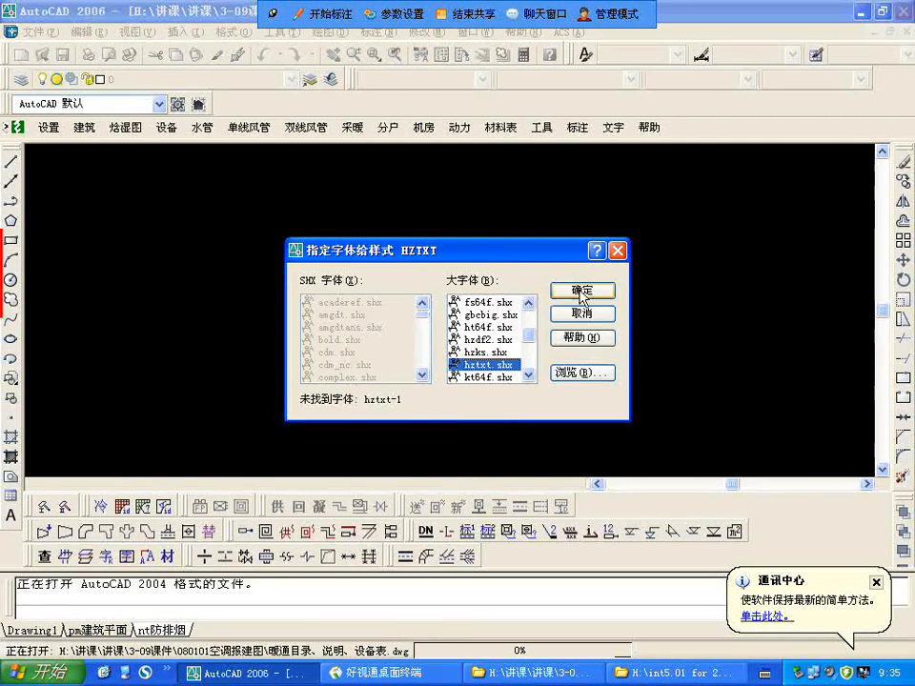
click(581, 291)
click(484, 341)
key(h)
key(h)
key(h)
key(h)
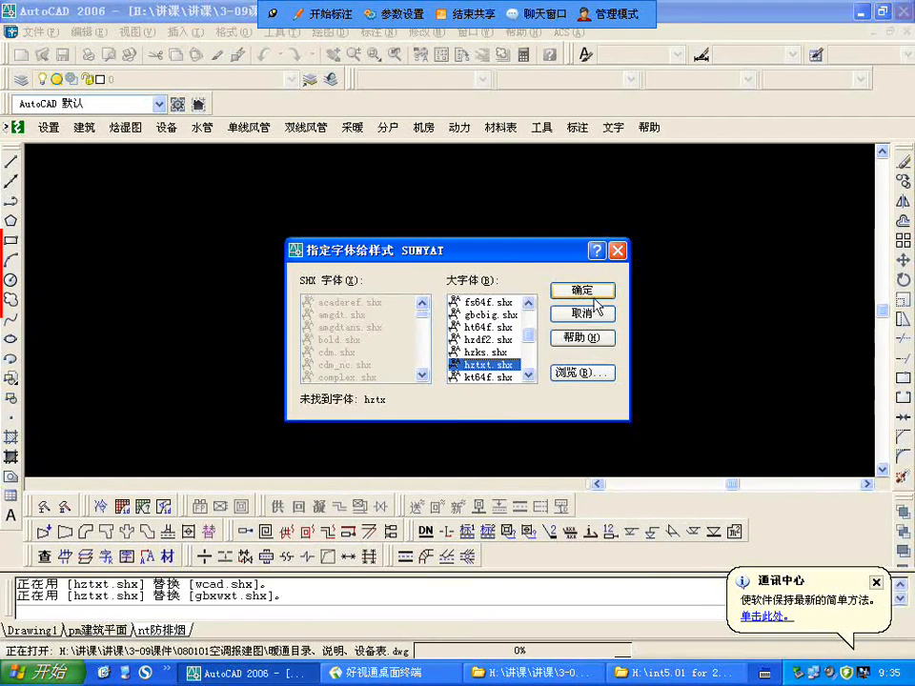
click(592, 294)
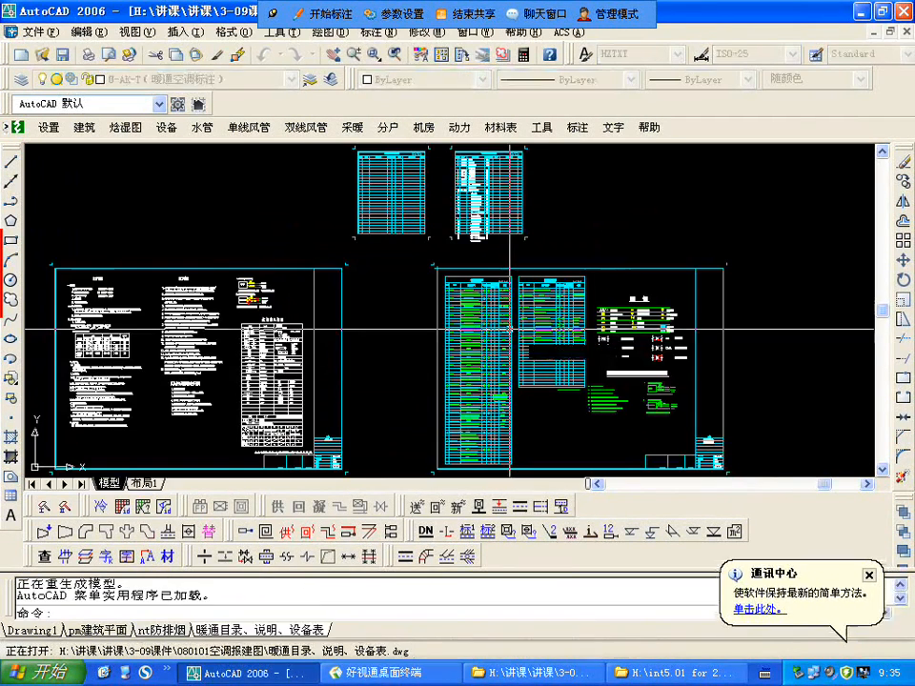
Step: Examine the 专业图纸目录 drawing list, reading the sheet numbers, sheet names and sizes from 暖施-01 to 暖施-10
scroll(465, 191, up, 4)
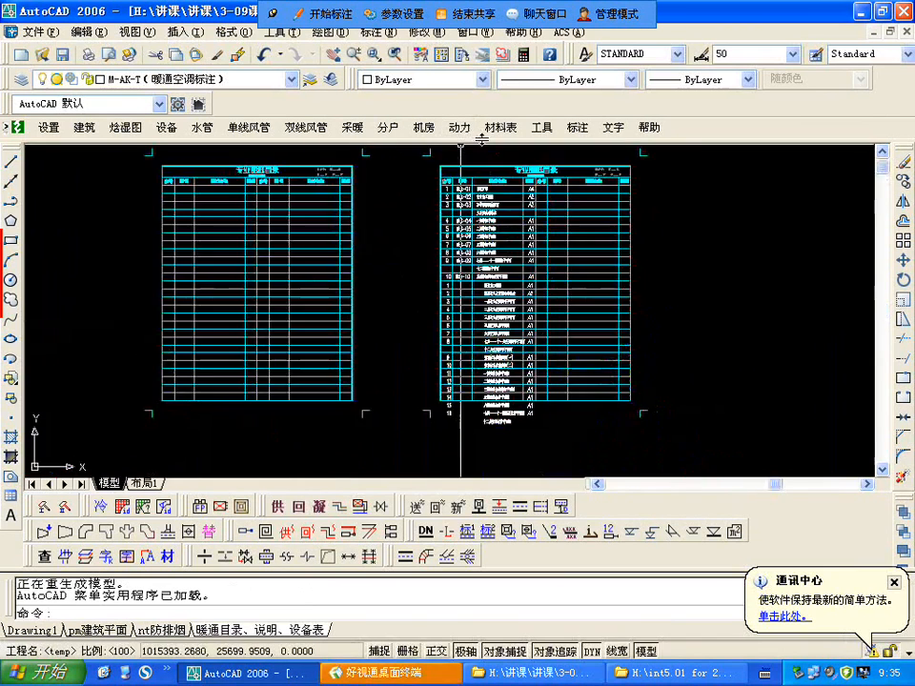
scroll(518, 229, up, 2)
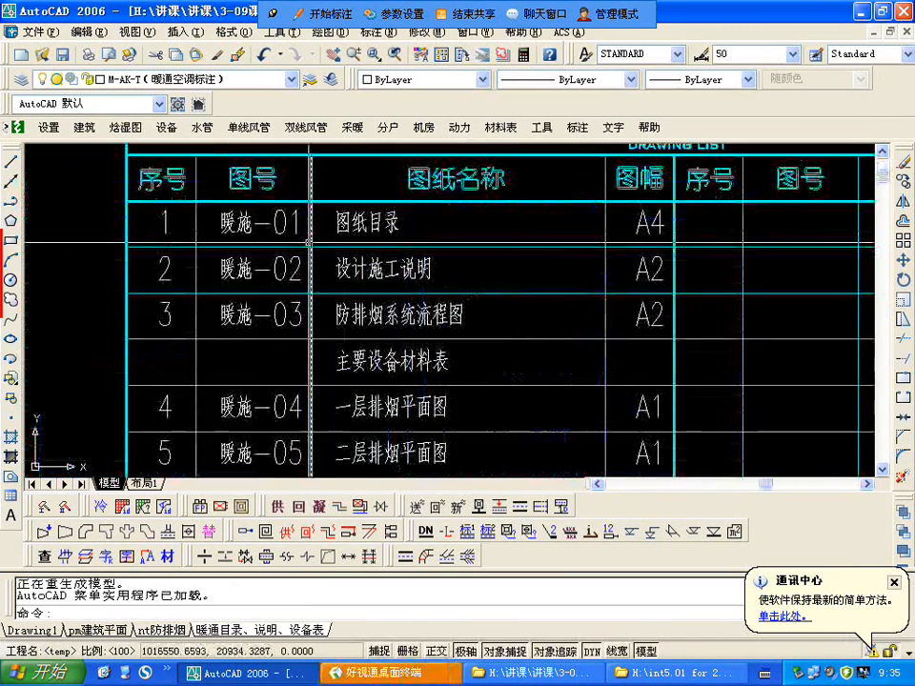
scroll(398, 247, down, 1)
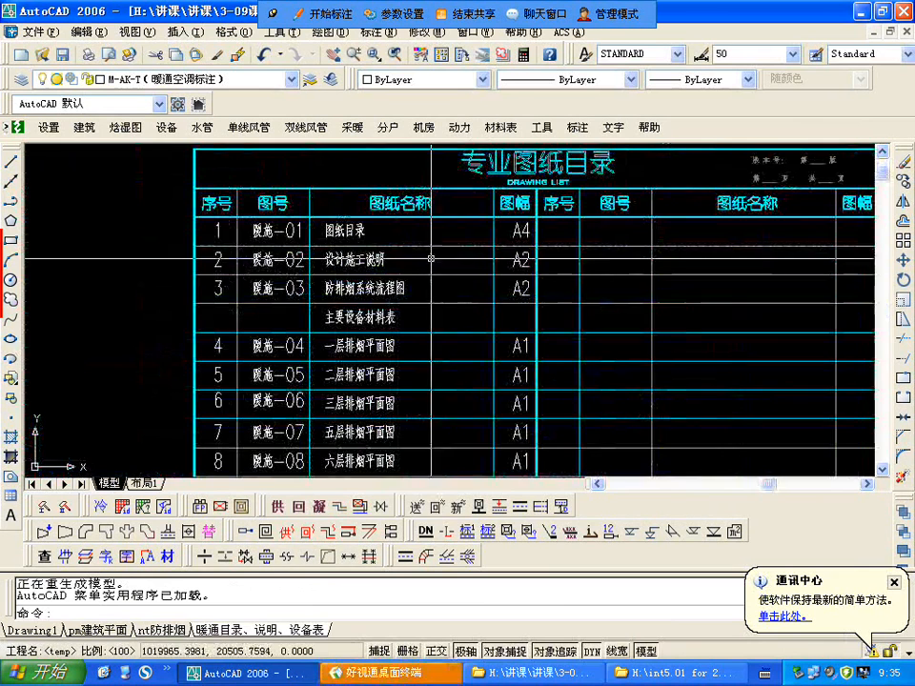
middle_drag(527, 315, 481, 278)
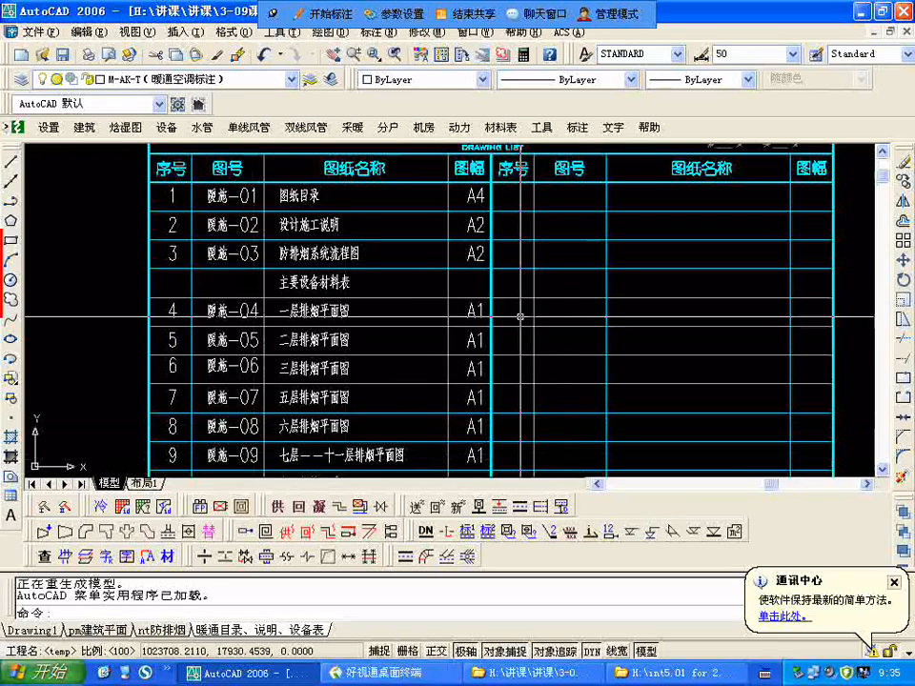
mouse_move(525, 316)
middle_down()
mouse_move(515, 323)
mouse_move(480, 297)
middle_up()
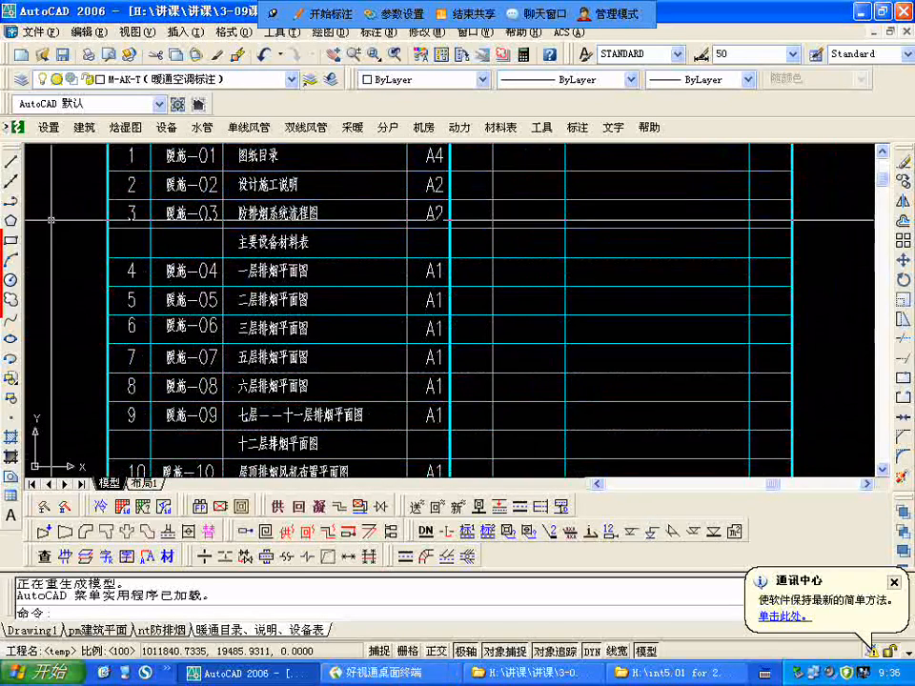
middle_drag(404, 418, 395, 387)
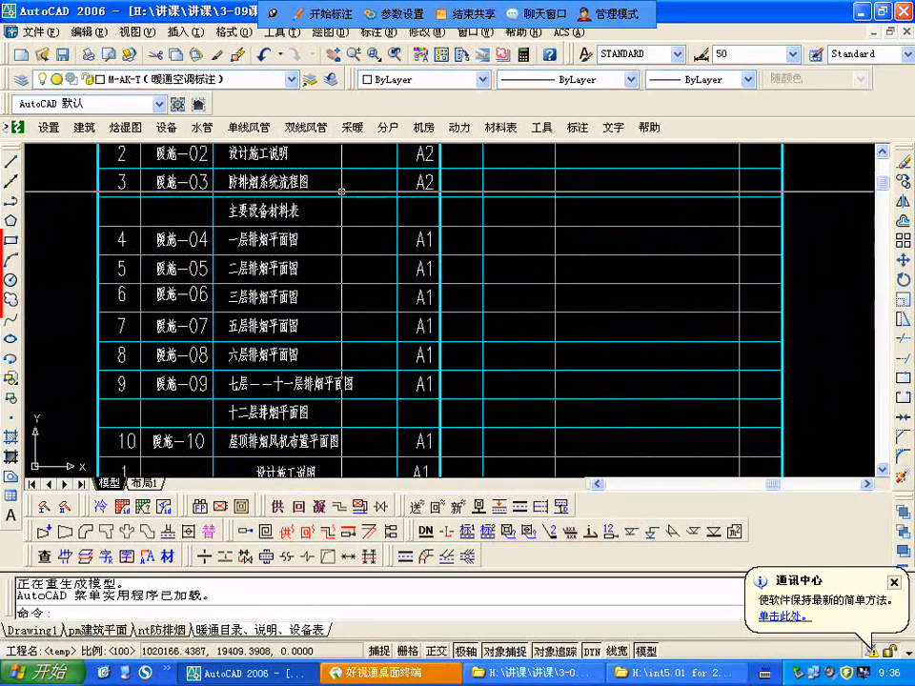
Step: Erase the 主要设备材料表 entry below 暖施-03 in the drawing list
click(310, 212)
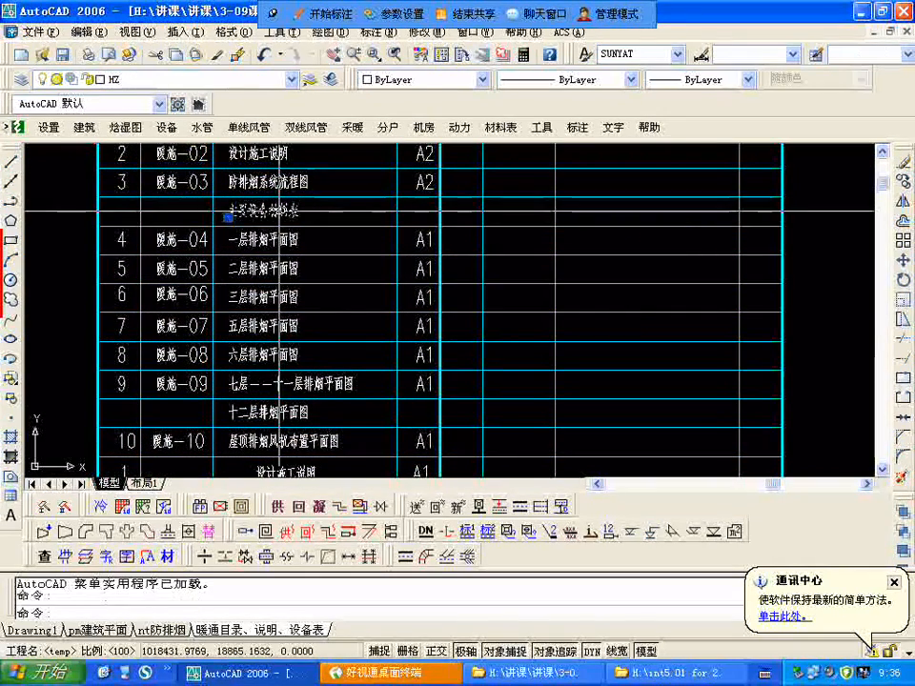
right_click(306, 217)
key(Escape)
key(Escape)
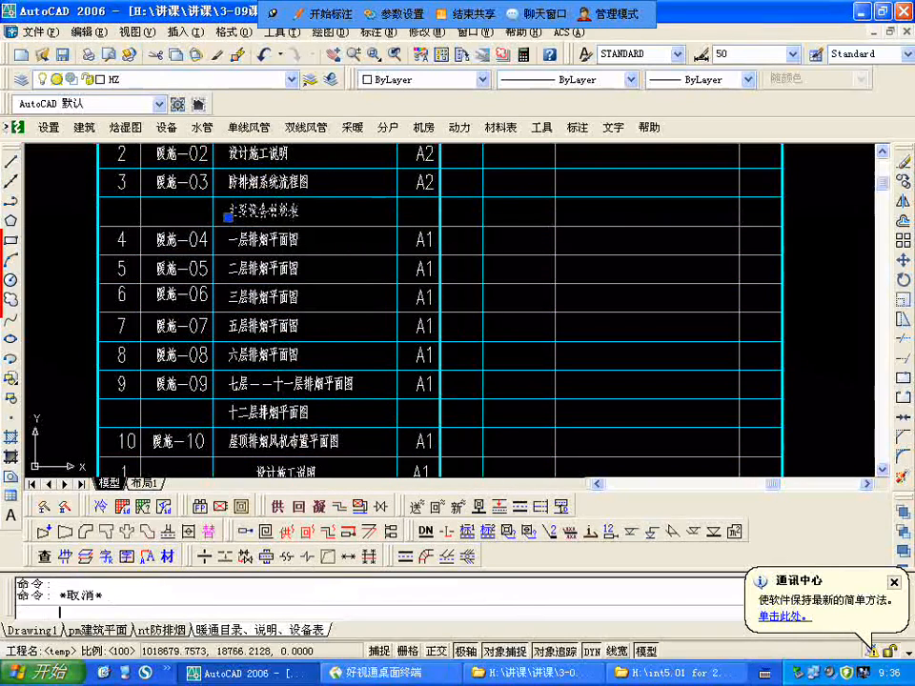
text(e)
key(Return)
click(296, 210)
key(Return)
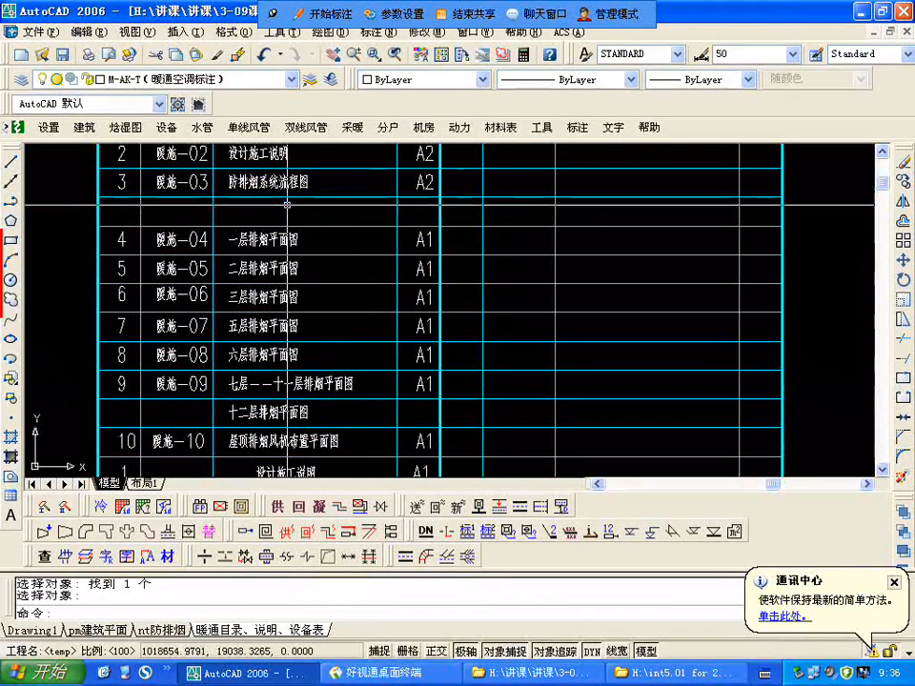
Step: Examine the air-conditioning entries in the drawing list, from 设计施工说明 through the duct plans to 十二层空调水管平面图
middle_drag(373, 421, 366, 235)
scroll(381, 305, down, 6)
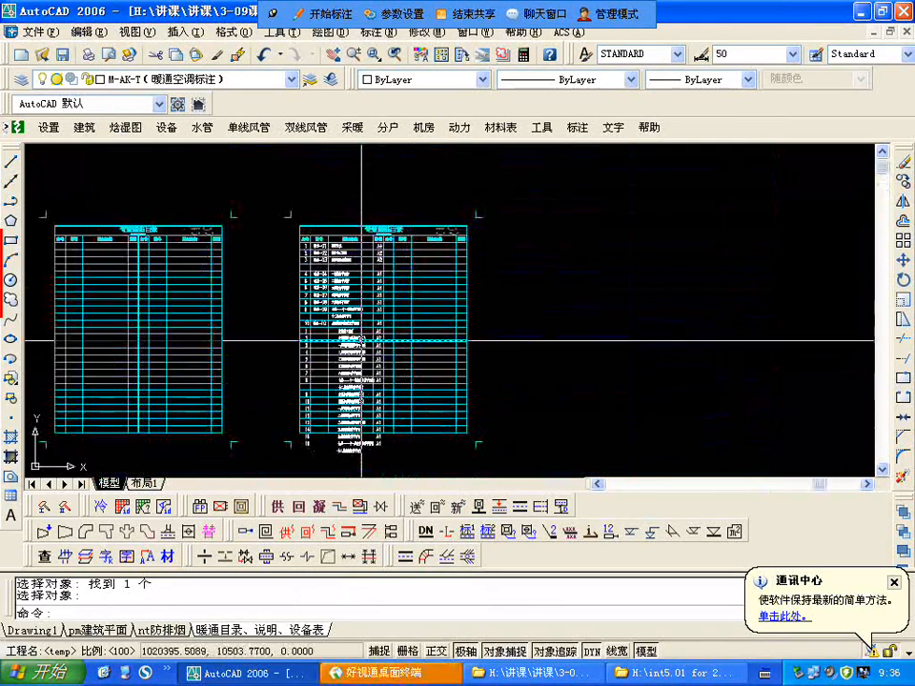
scroll(366, 320, up, 3)
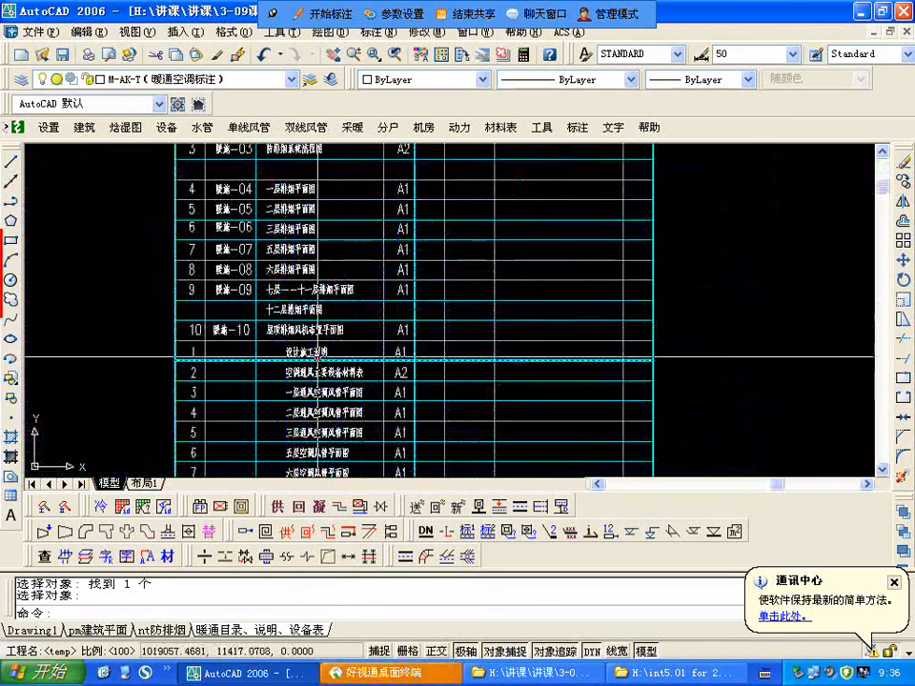
middle_drag(410, 398, 377, 244)
scroll(355, 236, up, 3)
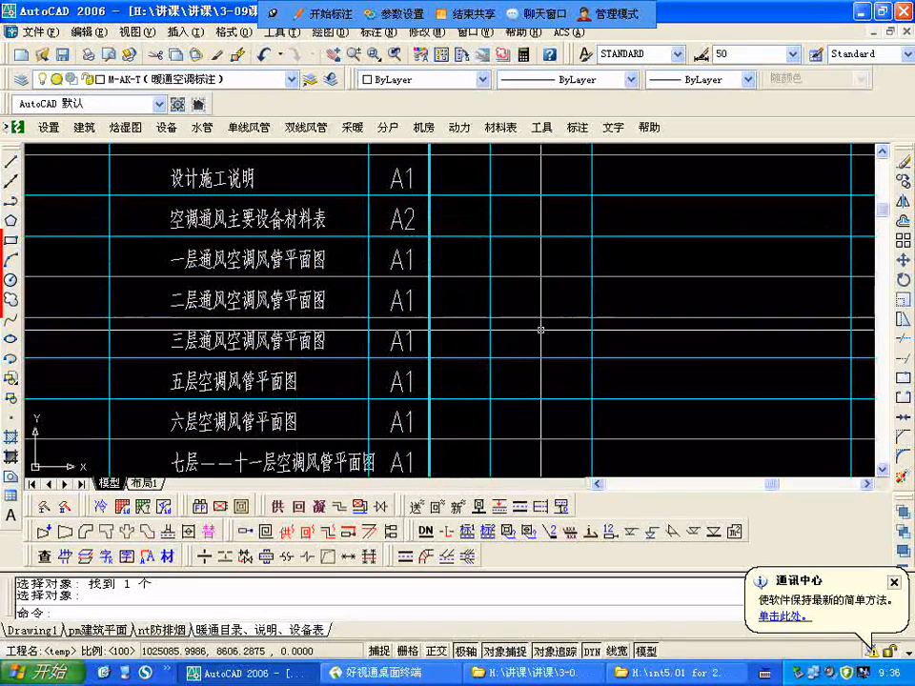
middle_drag(561, 415, 511, 183)
mouse_move(352, 360)
middle_down()
mouse_move(365, 318)
mouse_move(363, 270)
middle_up()
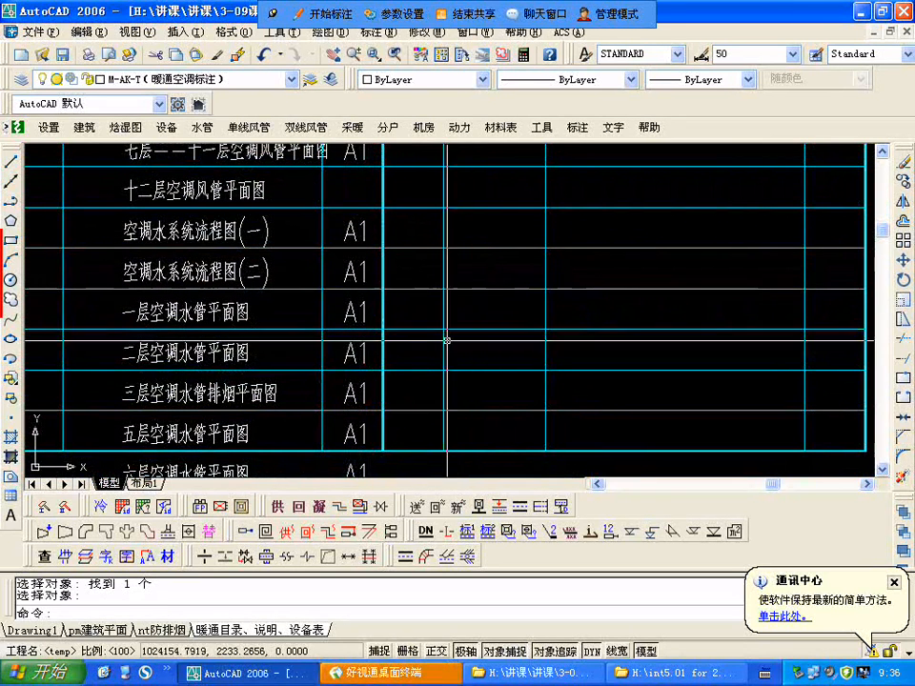
middle_drag(423, 370, 417, 250)
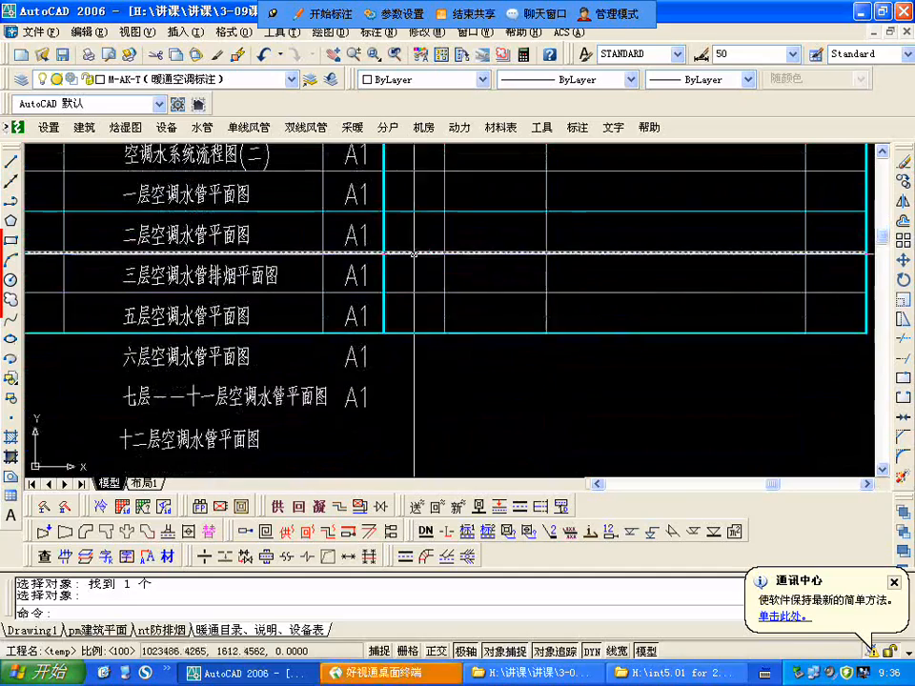
middle_drag(397, 372, 402, 337)
scroll(386, 366, down, 4)
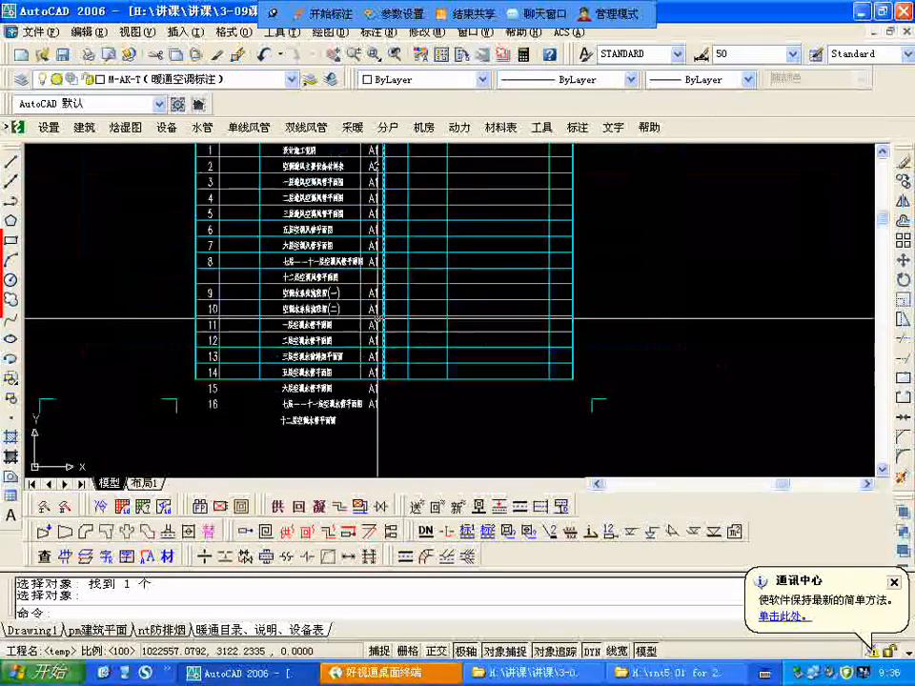
Step: Review the smoke-exhaust sheets and the air-conditioning sheets numbered 1 to 16, including the entries extending below the list frame
scroll(341, 283, up, 1)
scroll(343, 305, down, 5)
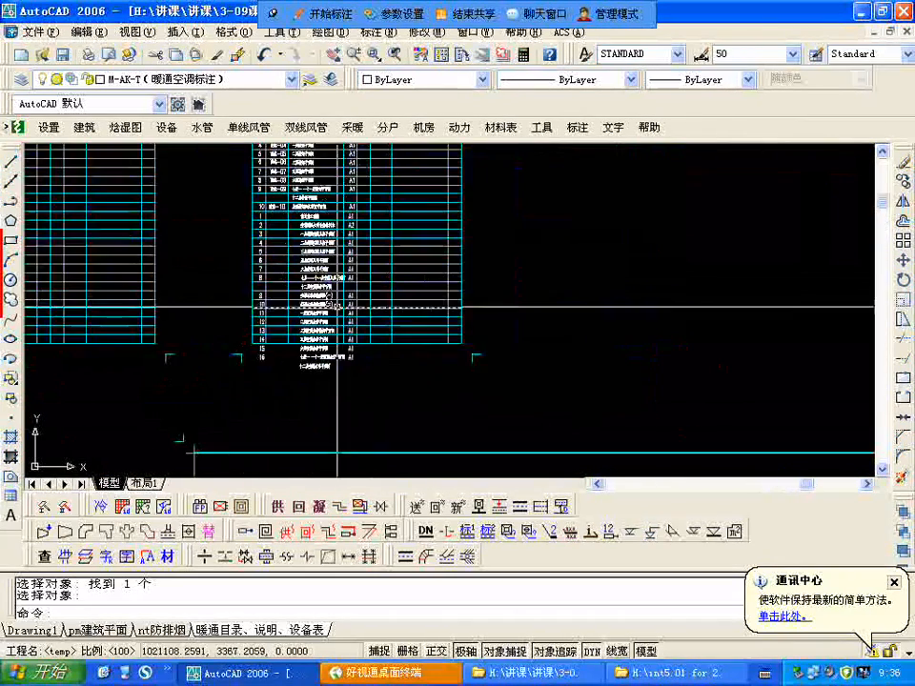
scroll(346, 215, up, 4)
scroll(349, 213, up, 2)
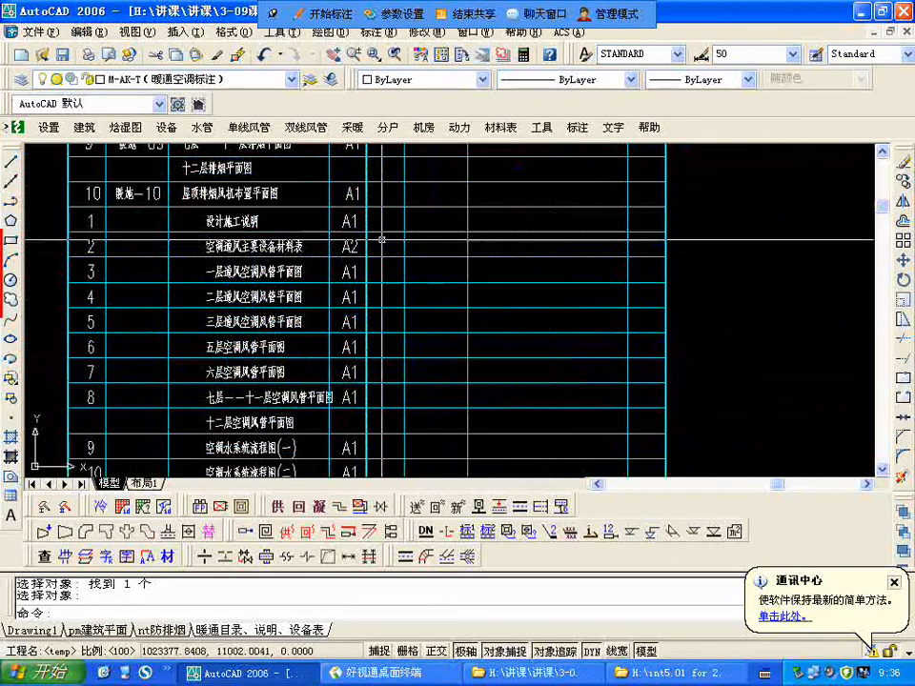
scroll(383, 232, up, 2)
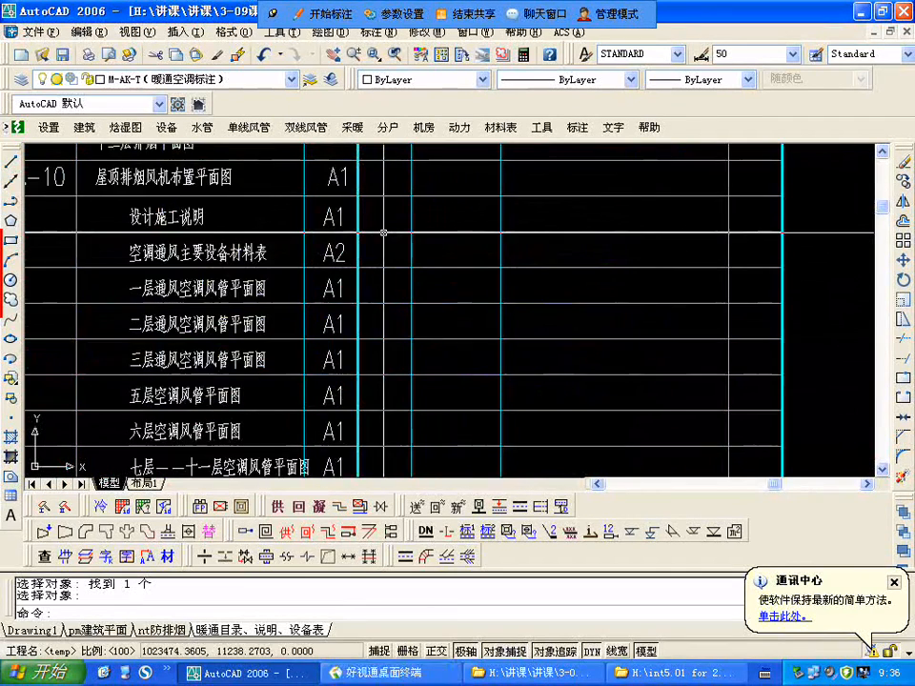
scroll(383, 232, down, 4)
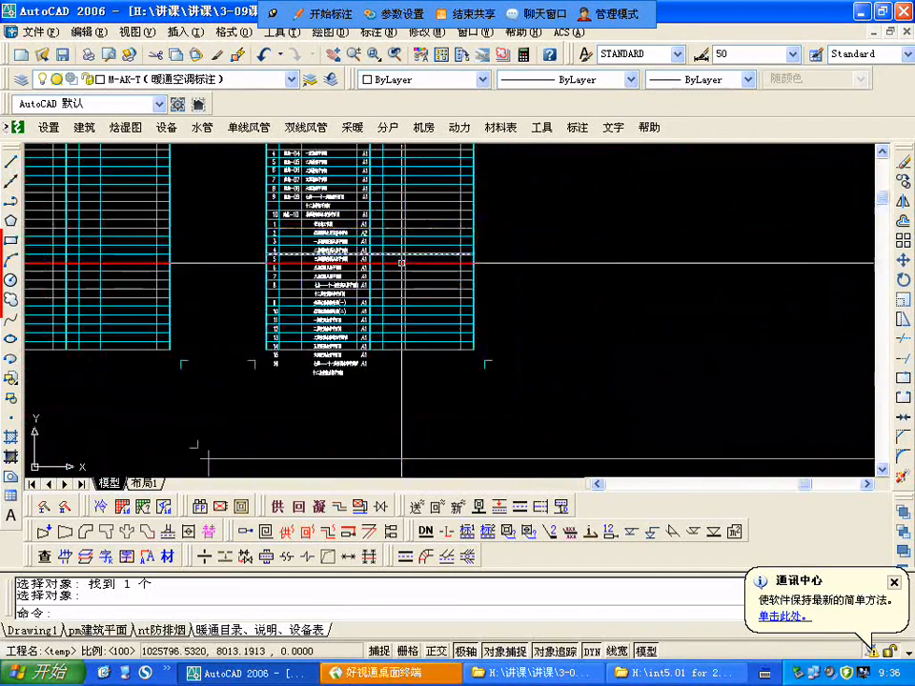
scroll(390, 392, up, 3)
scroll(390, 391, up, 2)
scroll(206, 381, down, 3)
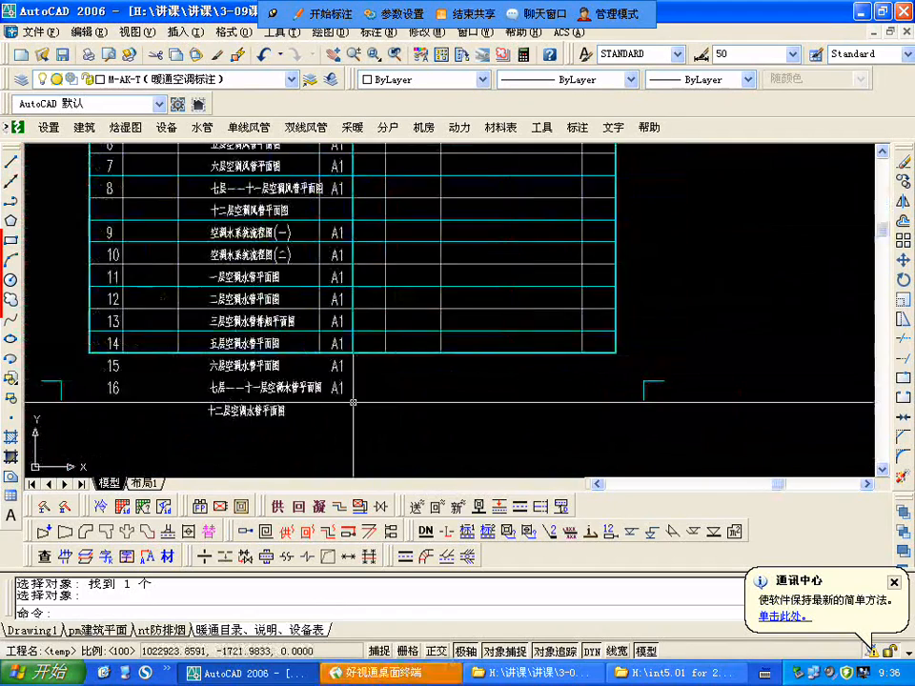
scroll(205, 381, up, 3)
scroll(206, 381, down, 4)
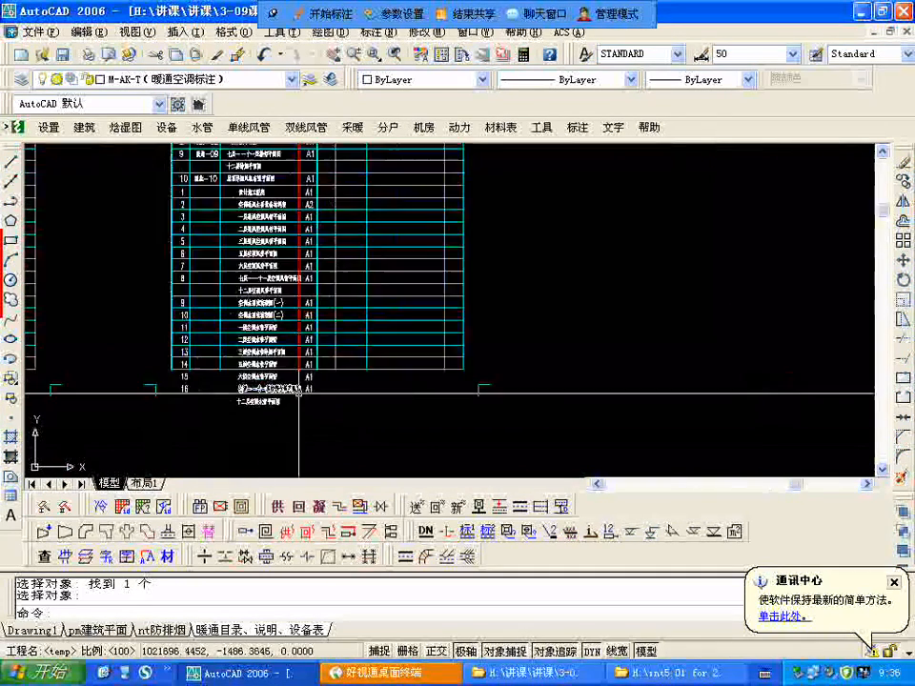
scroll(206, 382, up, 1)
scroll(286, 228, down, 3)
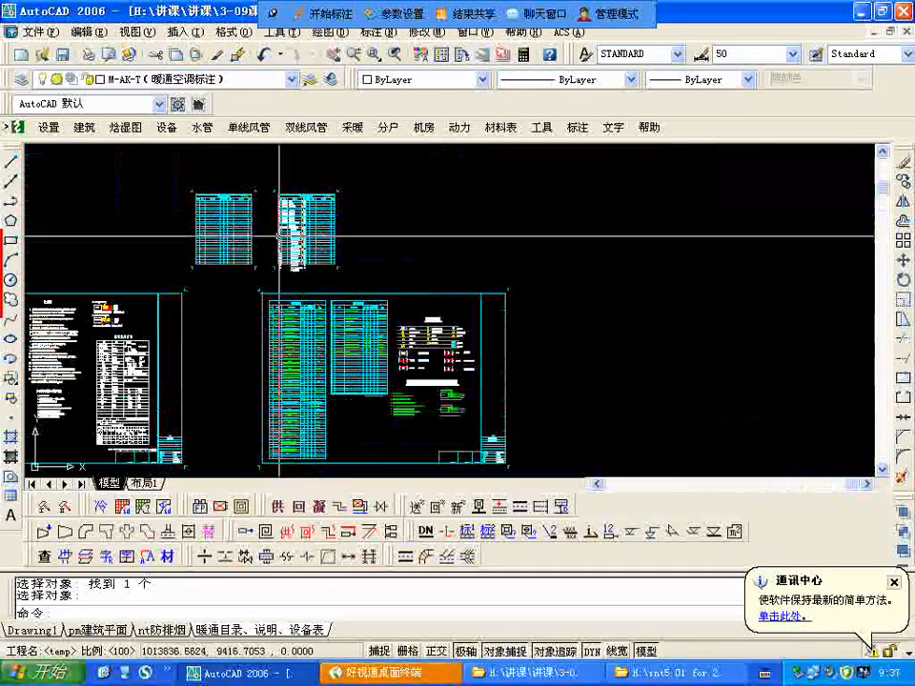
scroll(311, 236, up, 5)
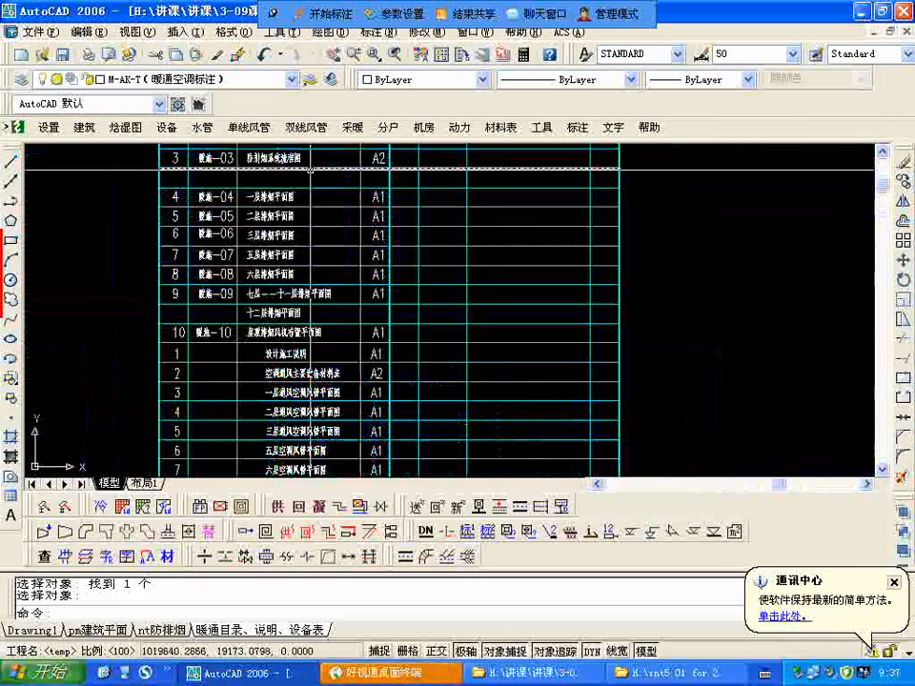
scroll(305, 154, down, 3)
scroll(306, 327, up, 3)
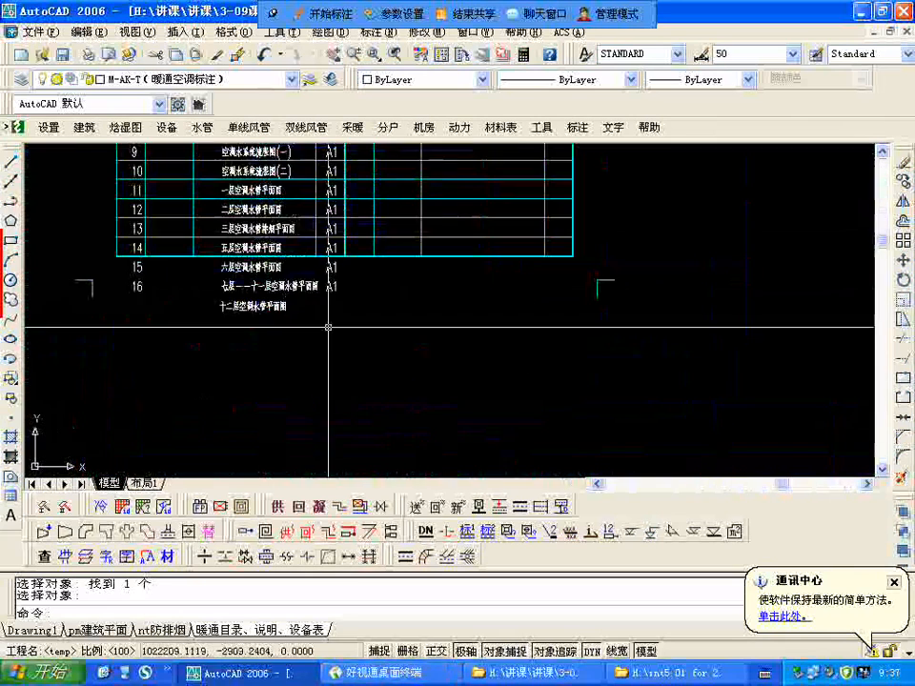
scroll(304, 345, up, 2)
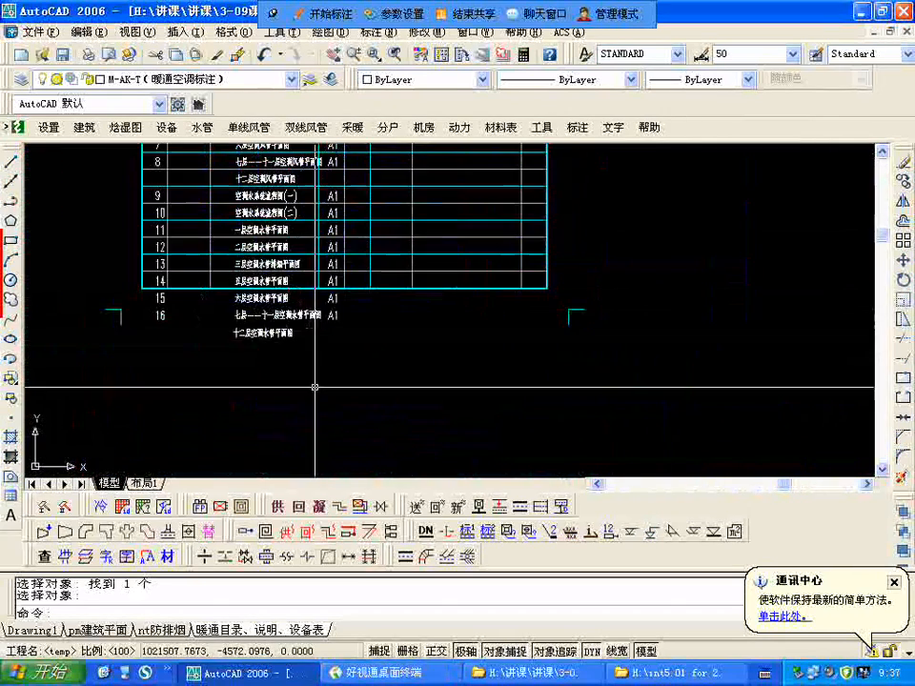
scroll(348, 340, down, 4)
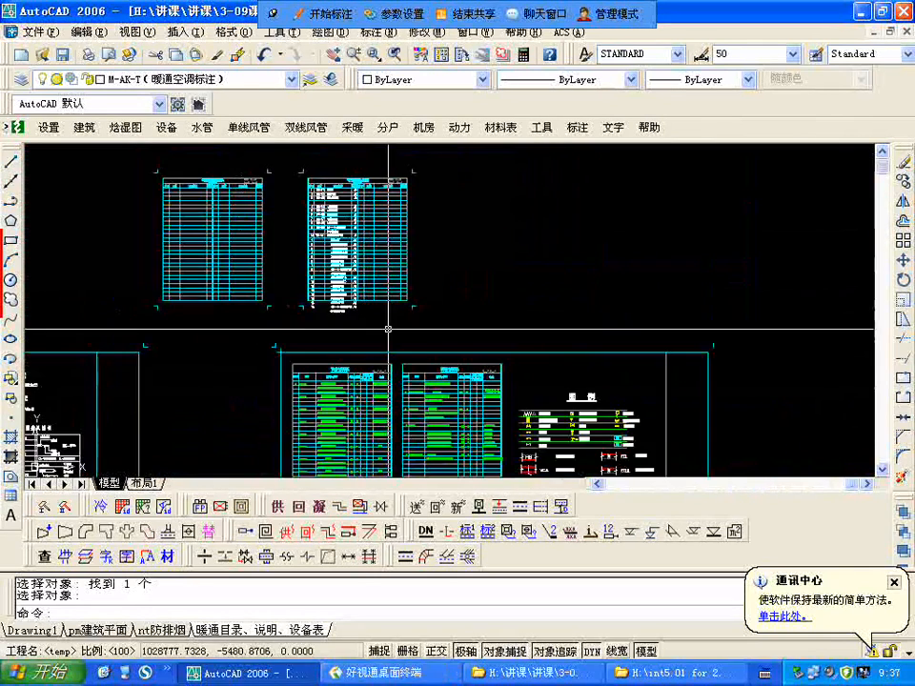
Step: Inspect the 设备材料表 and 图例 sheet, and recheck the air-conditioning entries following 暖施-10 in the drawing list
scroll(358, 329, down, 2)
scroll(395, 385, up, 1)
scroll(395, 386, up, 4)
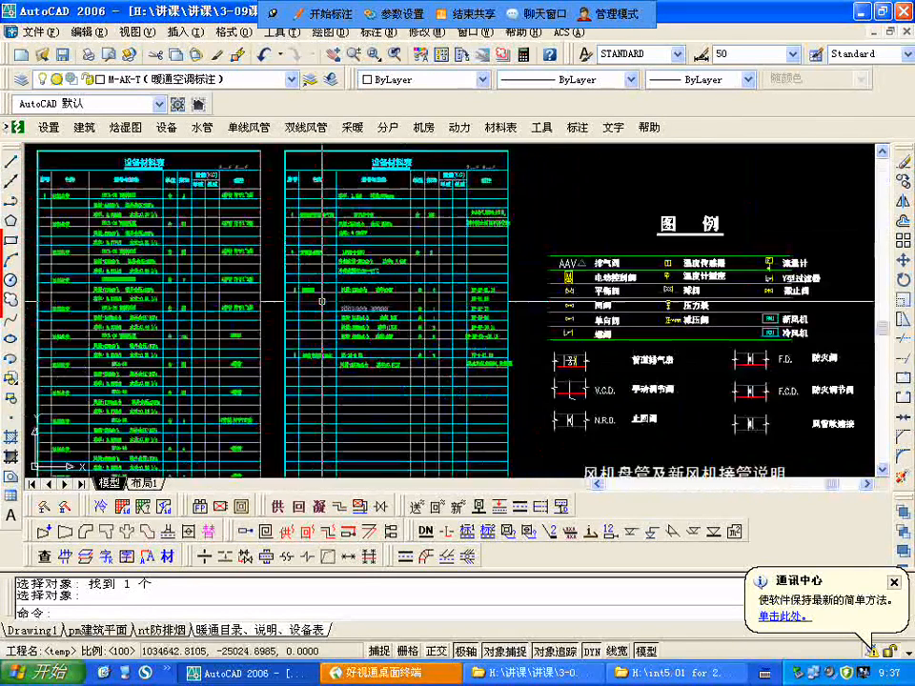
scroll(322, 301, down, 4)
scroll(397, 232, up, 2)
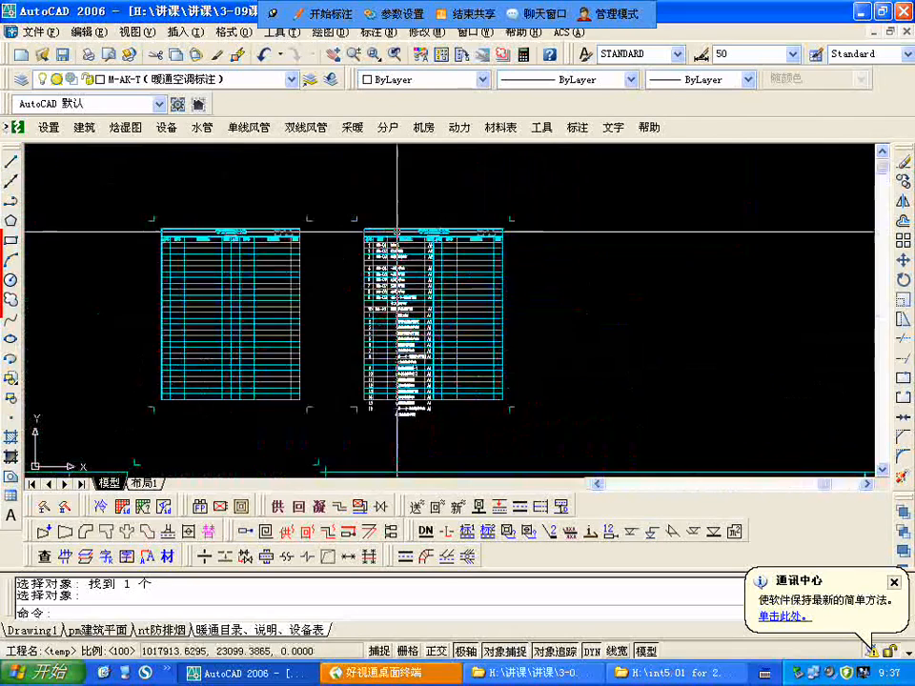
scroll(398, 232, up, 5)
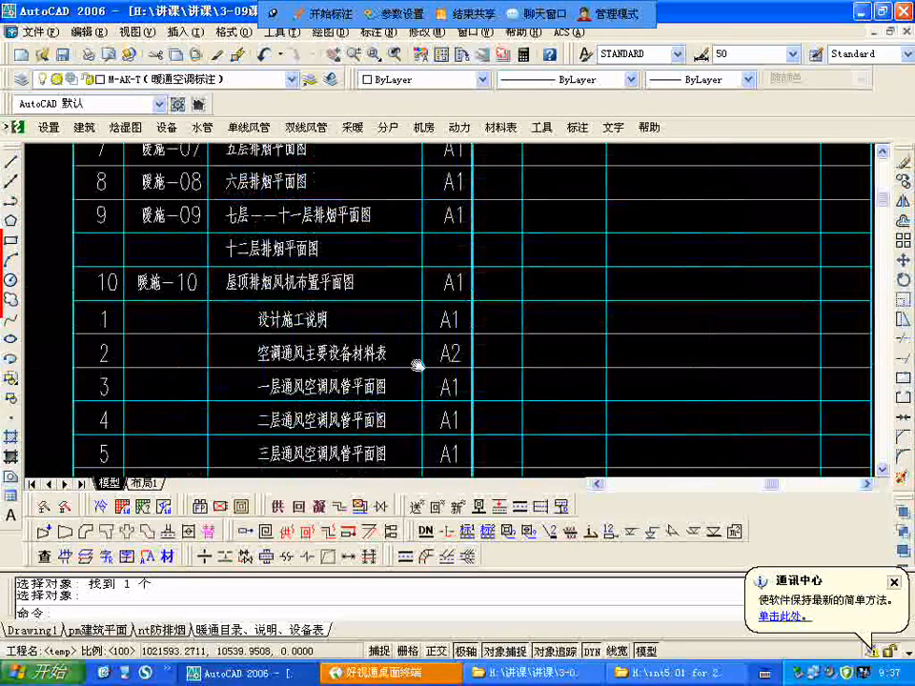
middle_drag(416, 363, 392, 274)
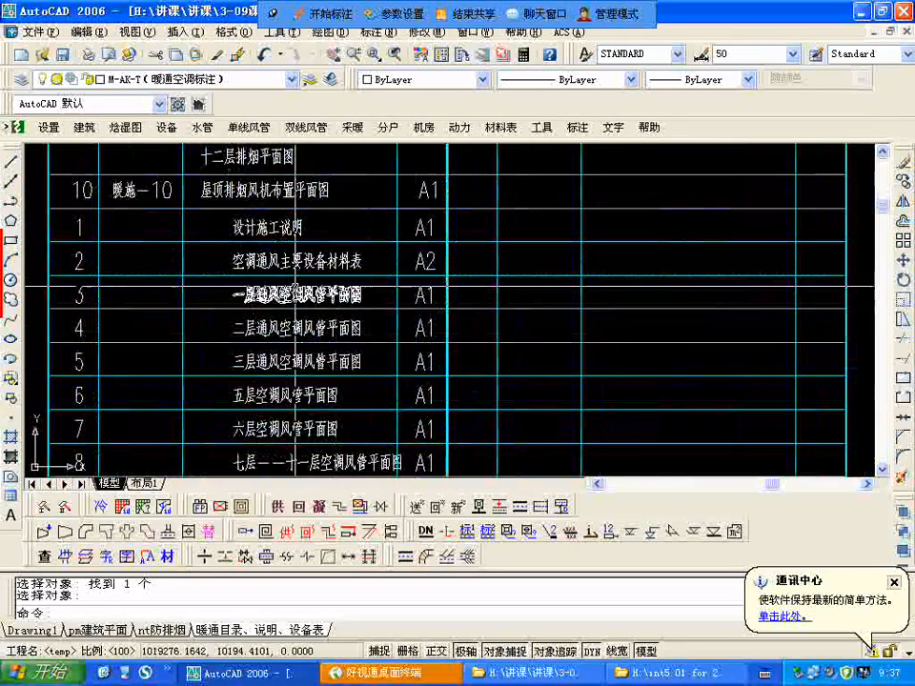
scroll(305, 291, down, 5)
scroll(334, 305, up, 2)
scroll(353, 307, down, 2)
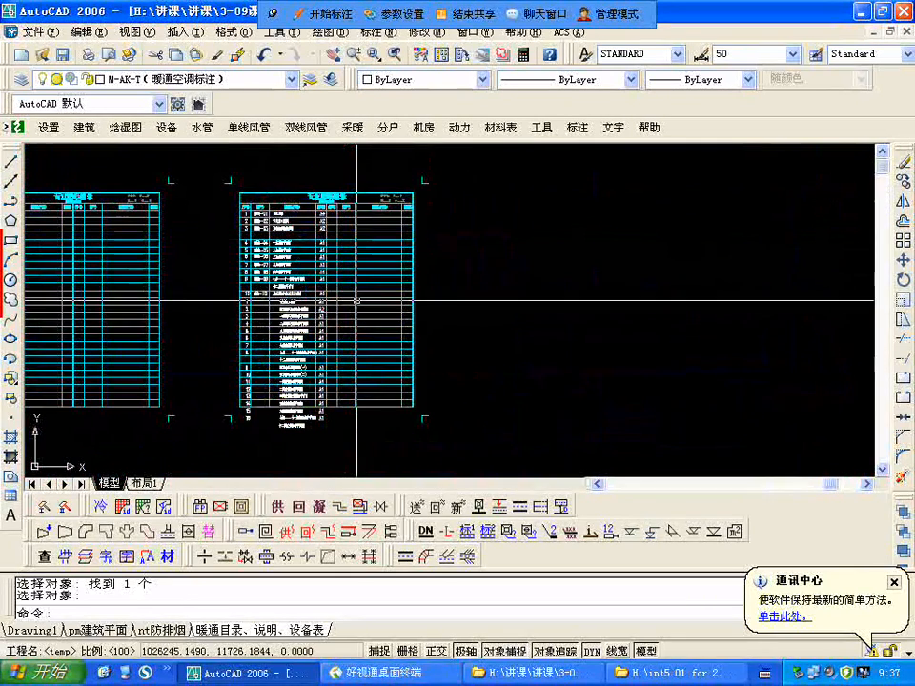
Step: Examine the overall layout of the lists and sheets, including 设计说明, 施工说明, 空调通风图例 and the equipment tables
scroll(332, 229, down, 3)
scroll(390, 218, down, 5)
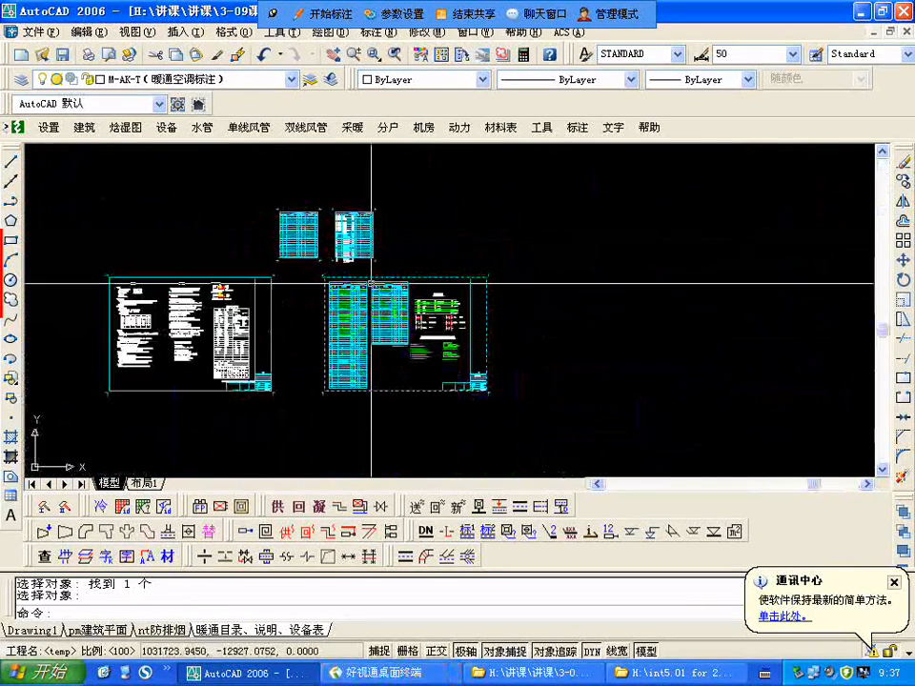
scroll(370, 286, up, 3)
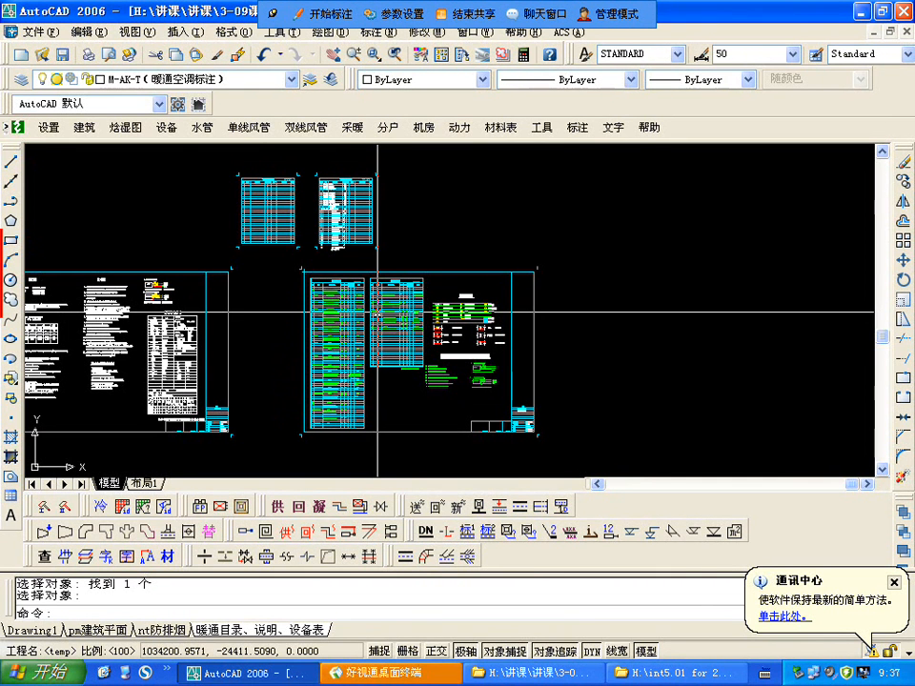
scroll(405, 371, down, 3)
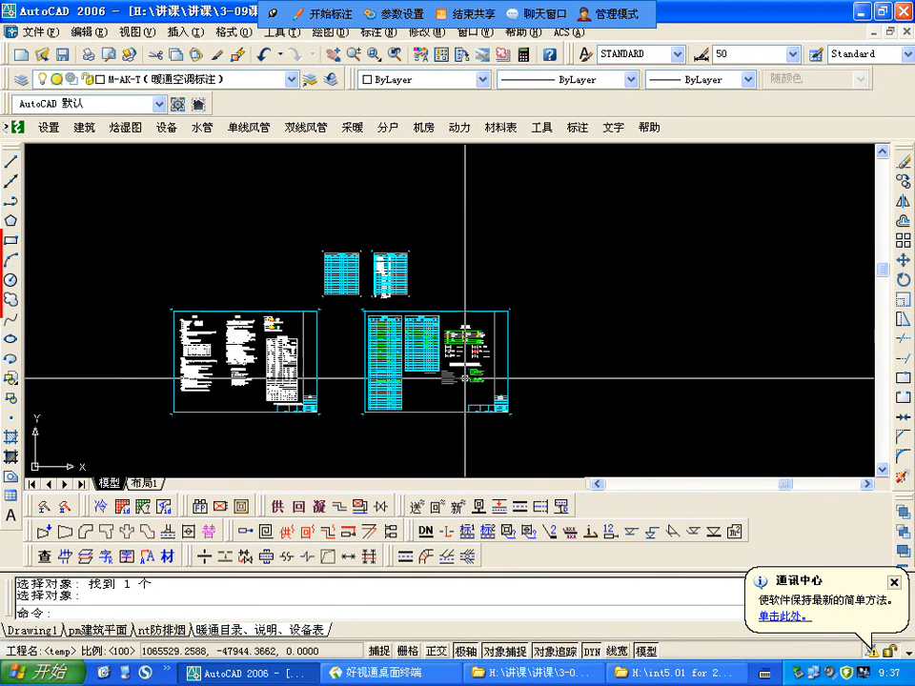
scroll(409, 382, up, 2)
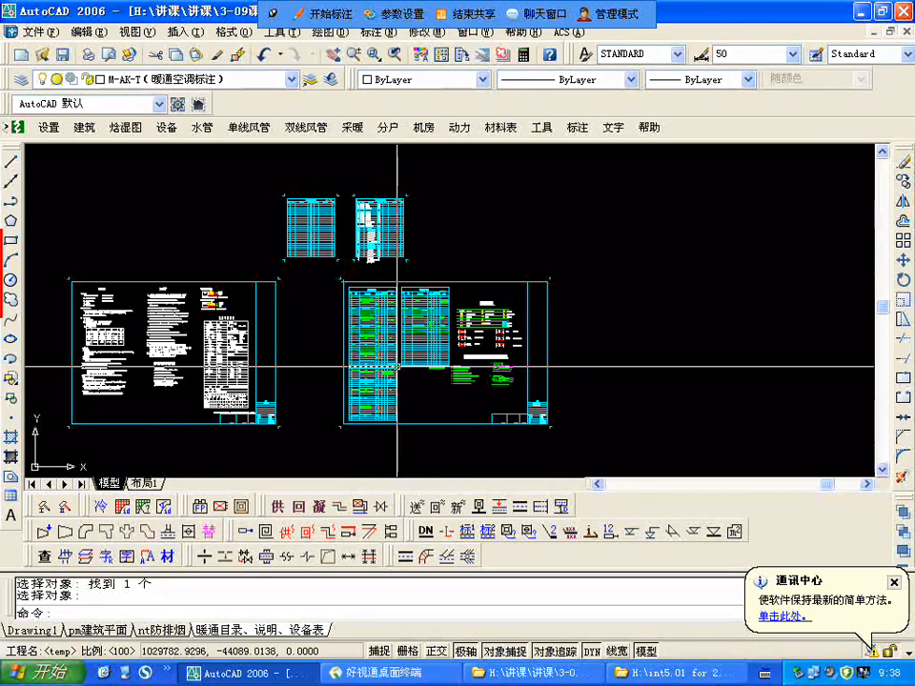
scroll(378, 271, down, 3)
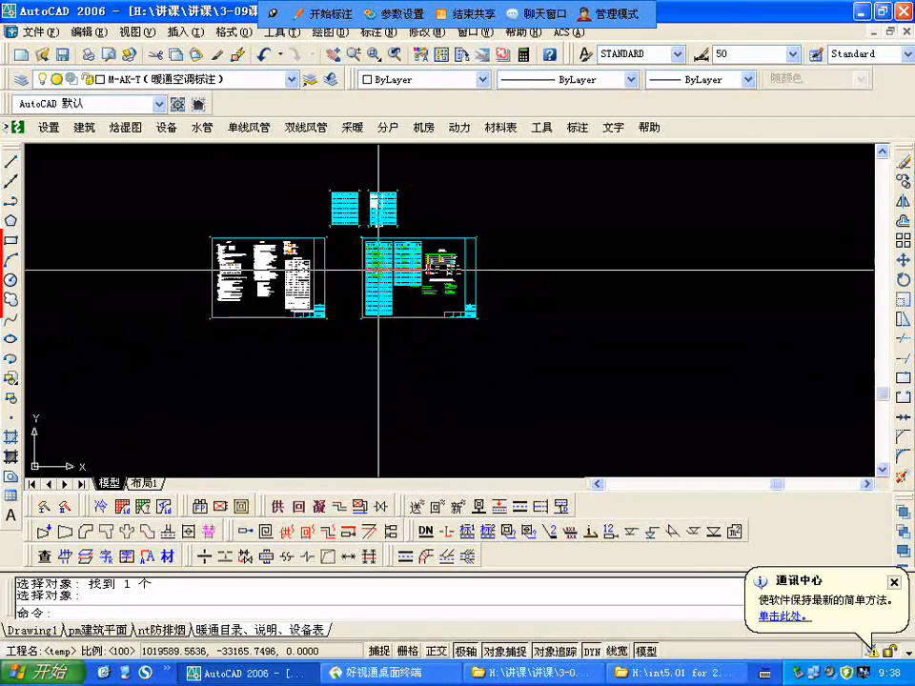
scroll(225, 243, up, 8)
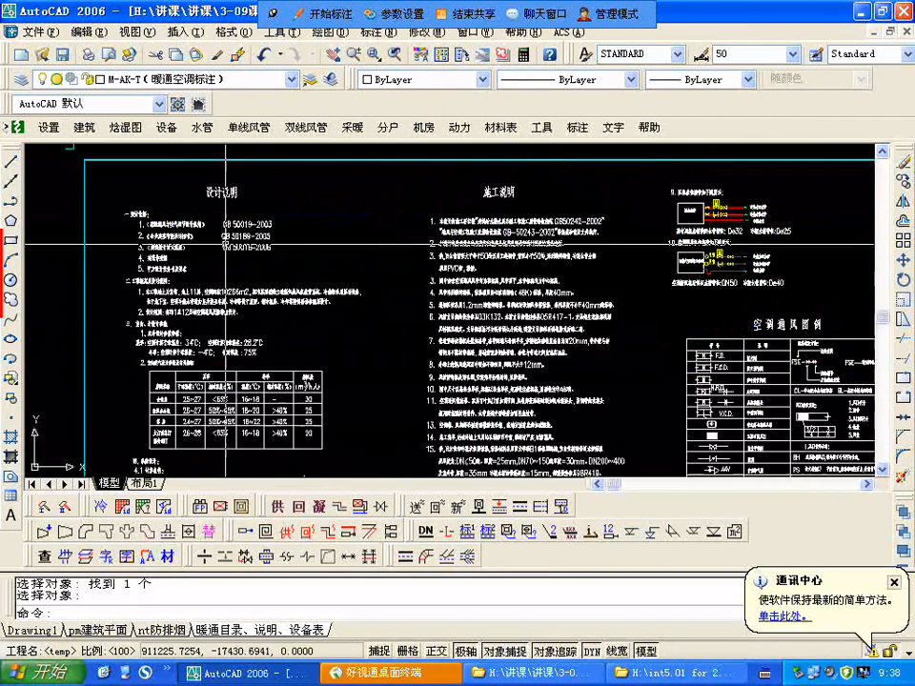
scroll(260, 232, down, 3)
scroll(396, 354, up, 2)
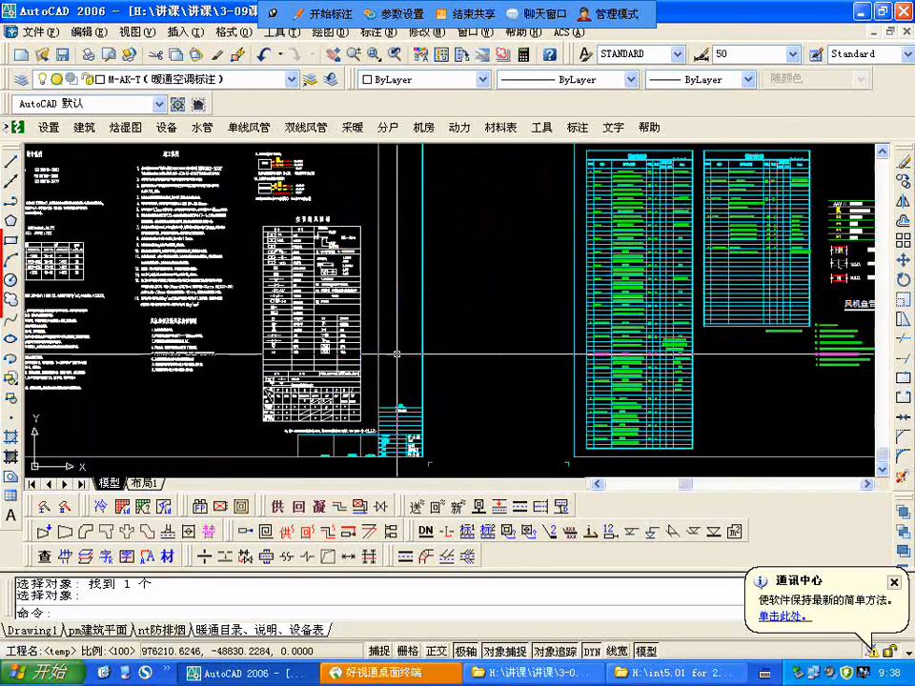
scroll(396, 354, down, 4)
scroll(454, 310, up, 3)
Step: Switch to the nt防排烟 drawing and look over its row of floor plans
key(ctrl+Tab)
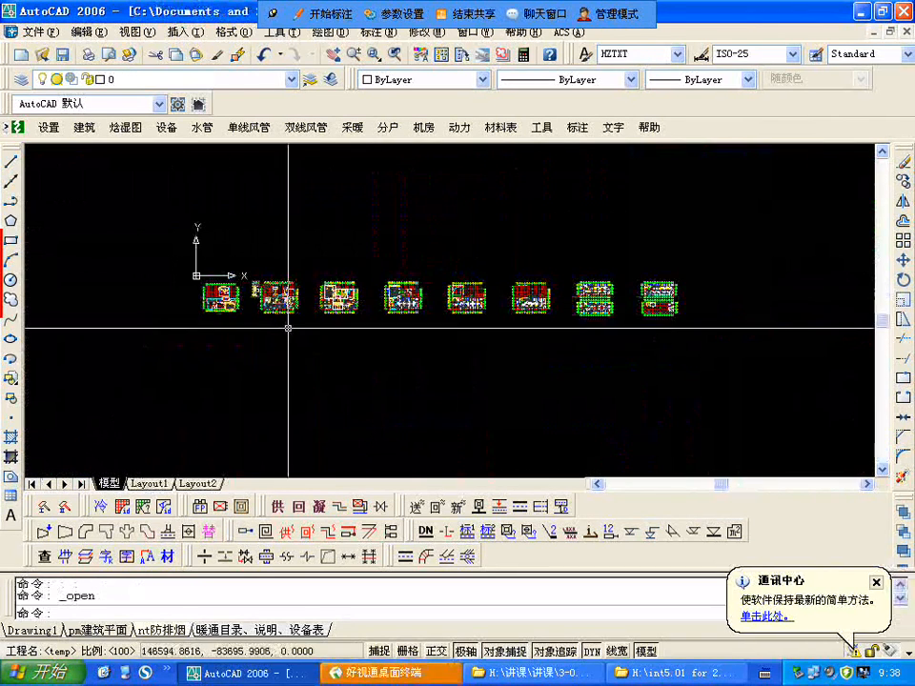
scroll(391, 377, down, 3)
scroll(425, 280, up, 2)
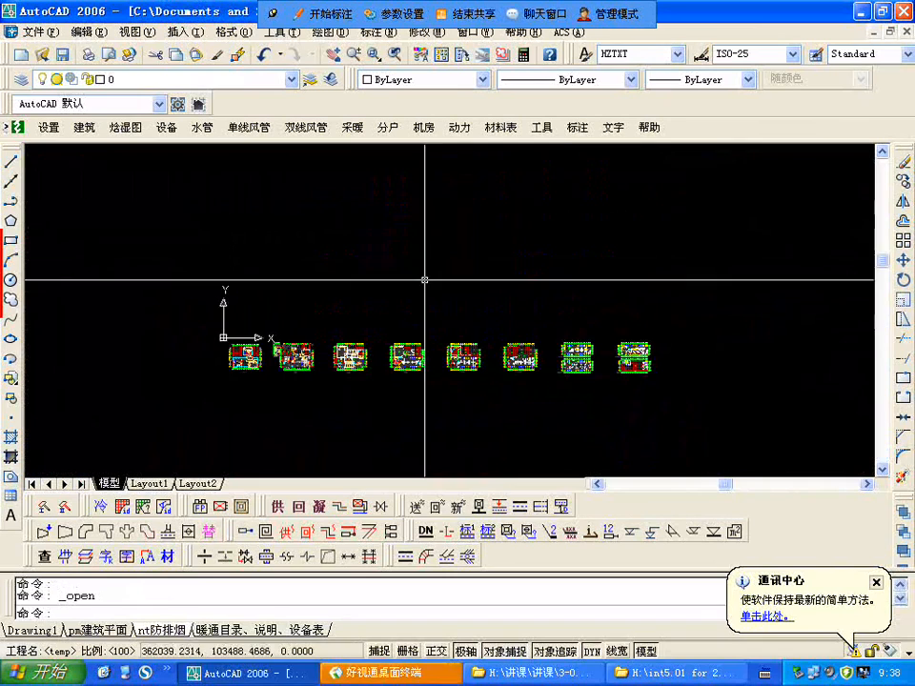
scroll(286, 372, up, 5)
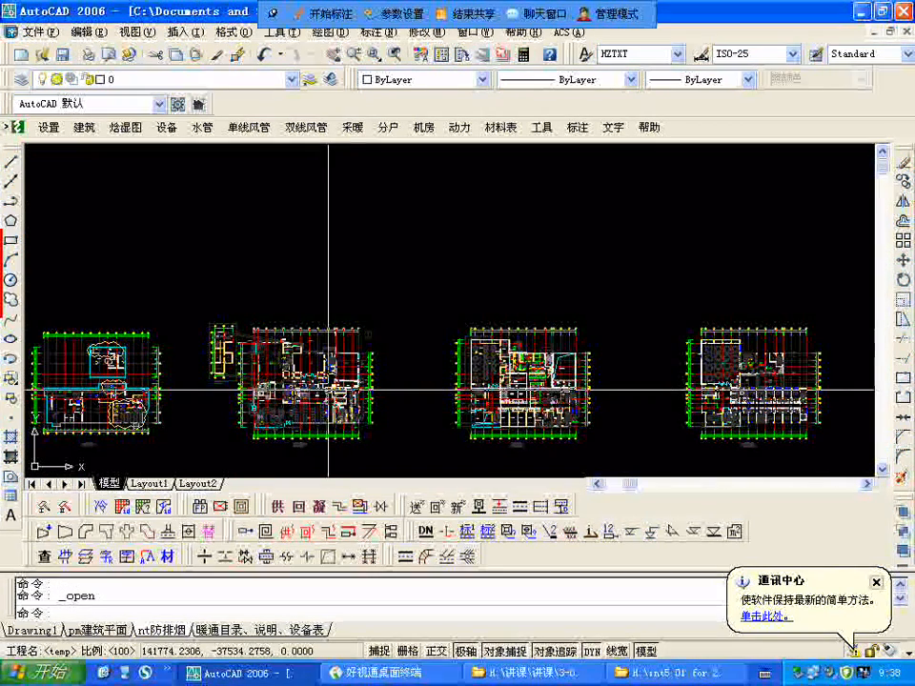
Step: Open the 消防1-11f drawing from the 消防 folder inside 080101空调报建图
scroll(286, 343, down, 3)
scroll(317, 364, up, 2)
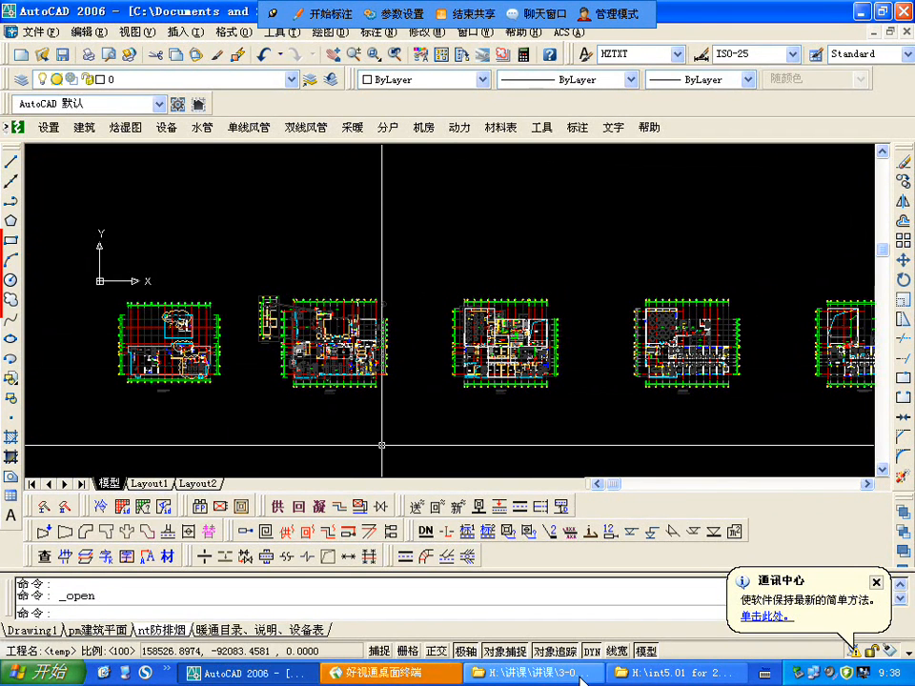
click(582, 676)
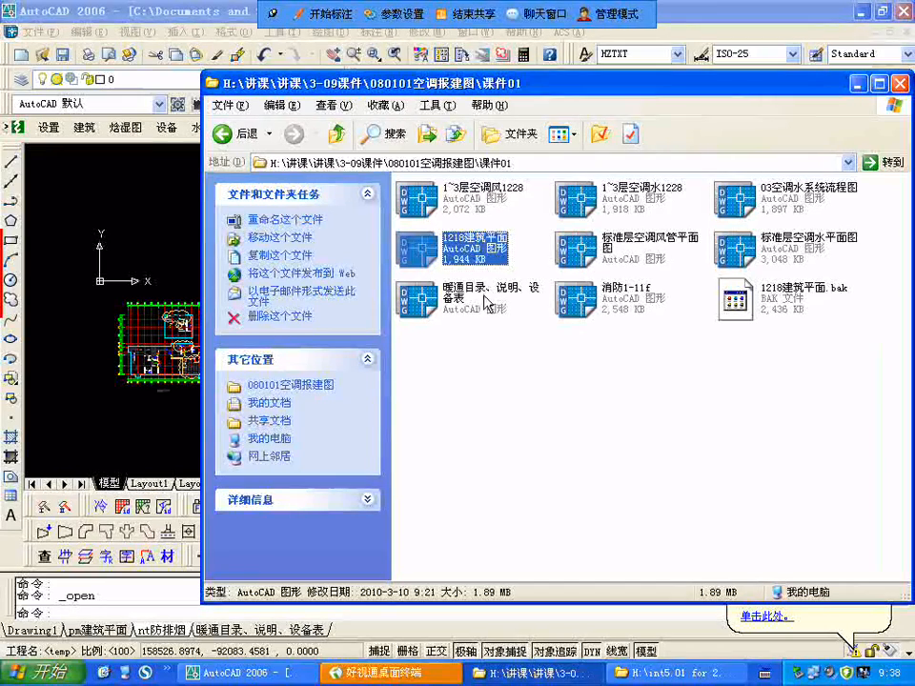
click(337, 134)
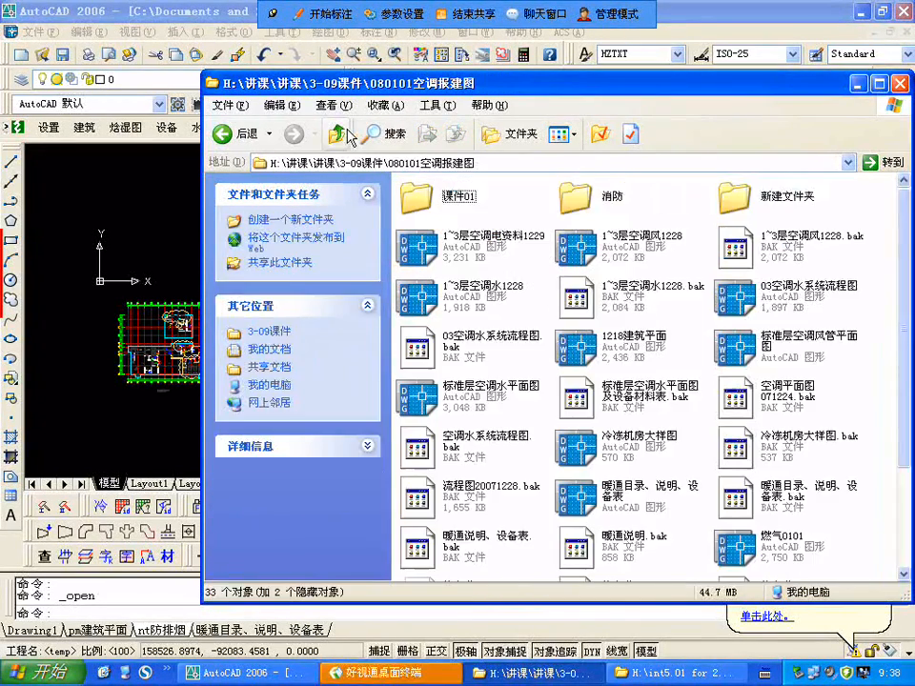
click(584, 200)
double_click(584, 200)
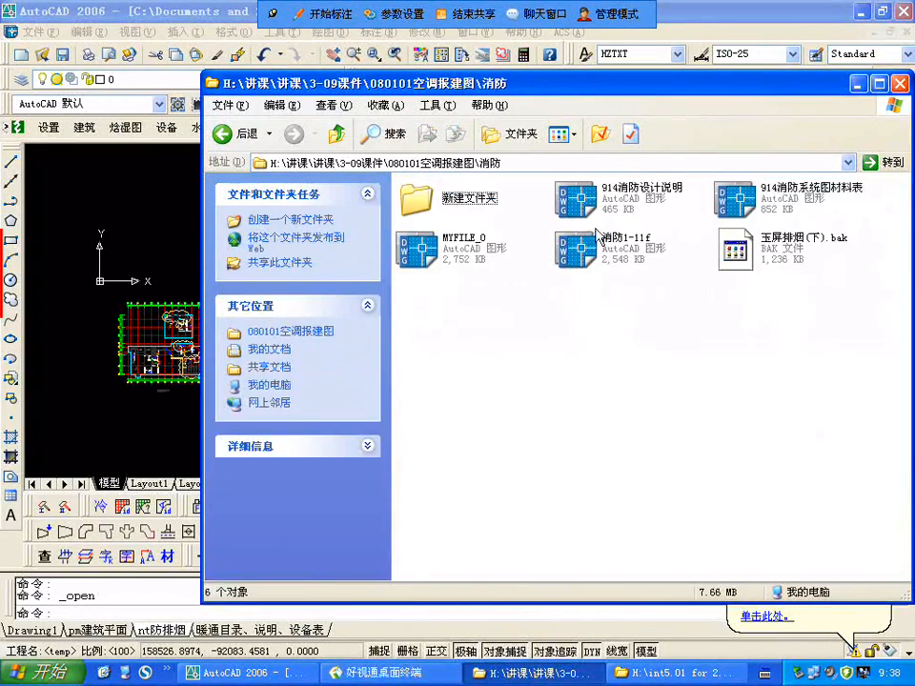
double_click(633, 250)
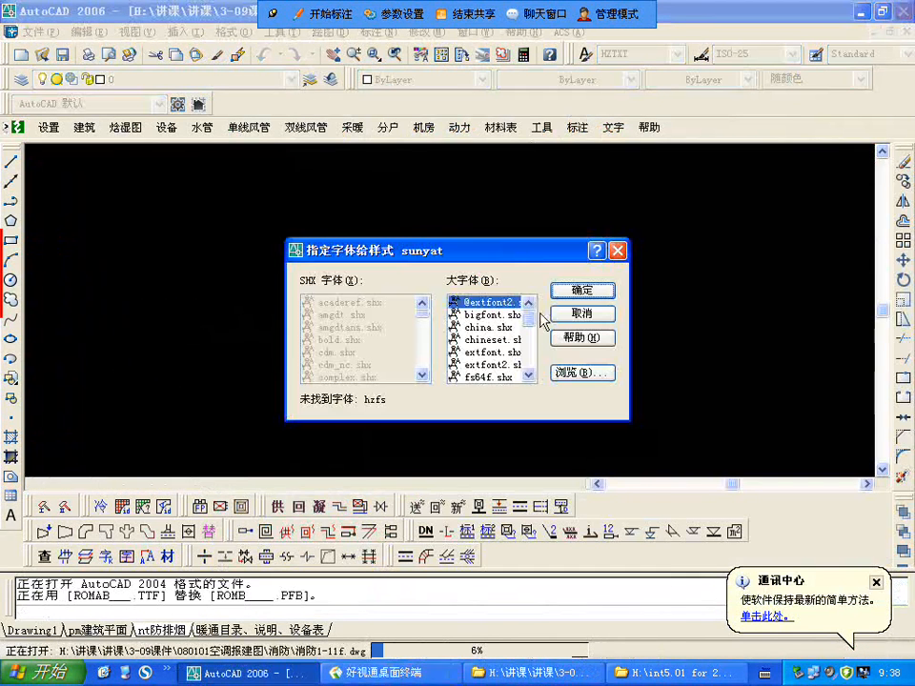
Step: Substitute hztxt.shx for the missing hzfs big font of text style sunyat and let the drawing load
click(499, 340)
scroll(500, 342, down, 2)
click(502, 364)
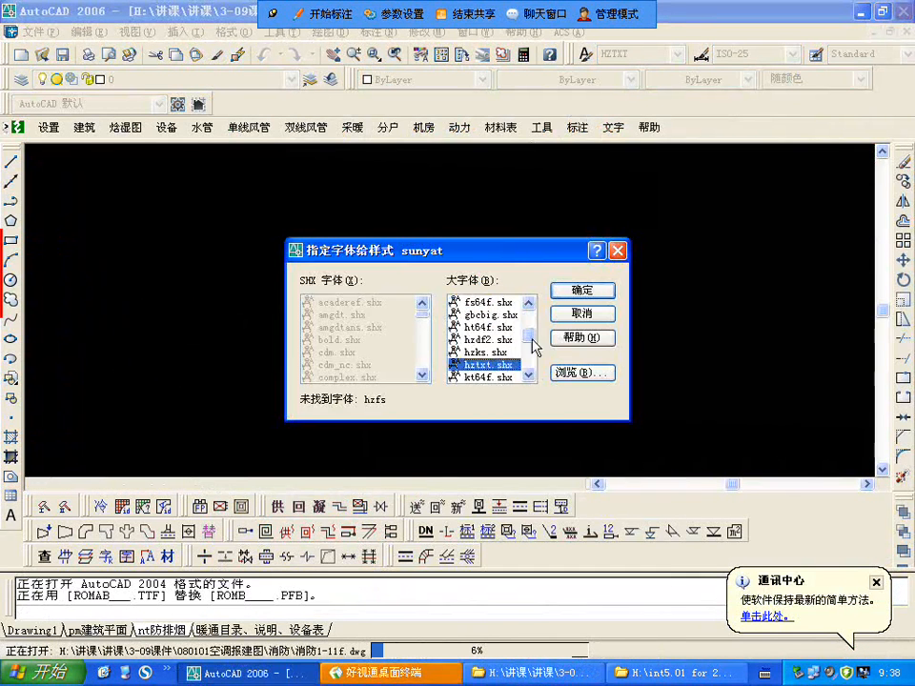
click(594, 295)
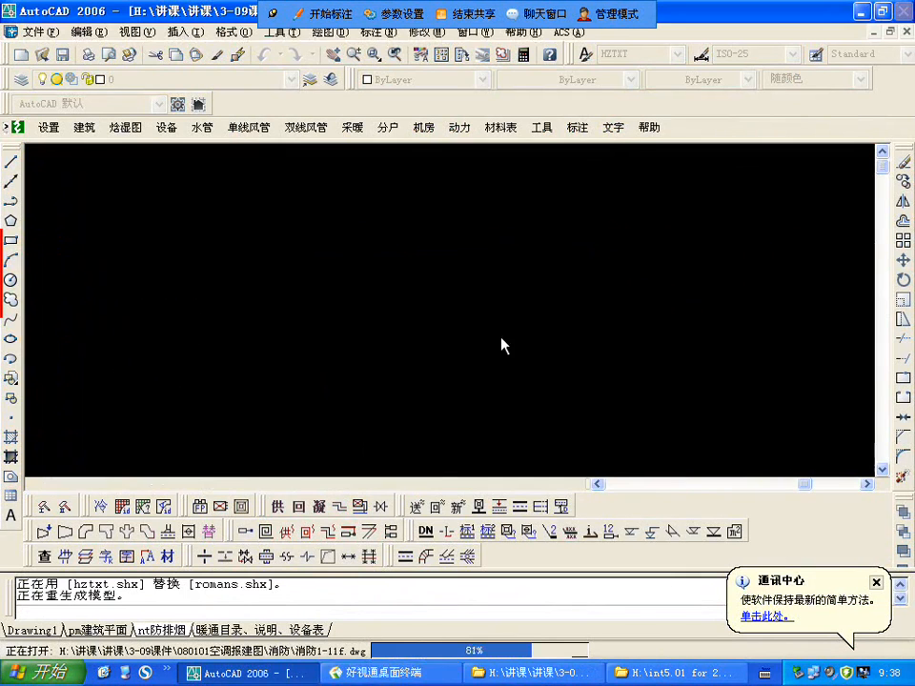
click(457, 453)
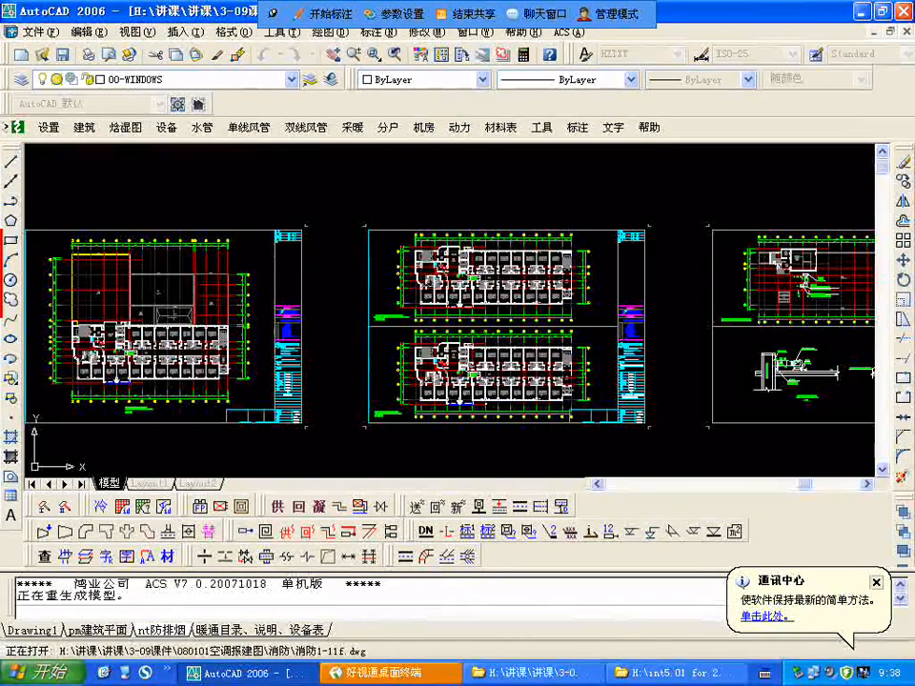
Step: Look over the row of 消防1-11f sheets and inspect the natural smoke-exhaust notes in 酒店大堂 and 会议室1 on the first plan
scroll(338, 266, down, 3)
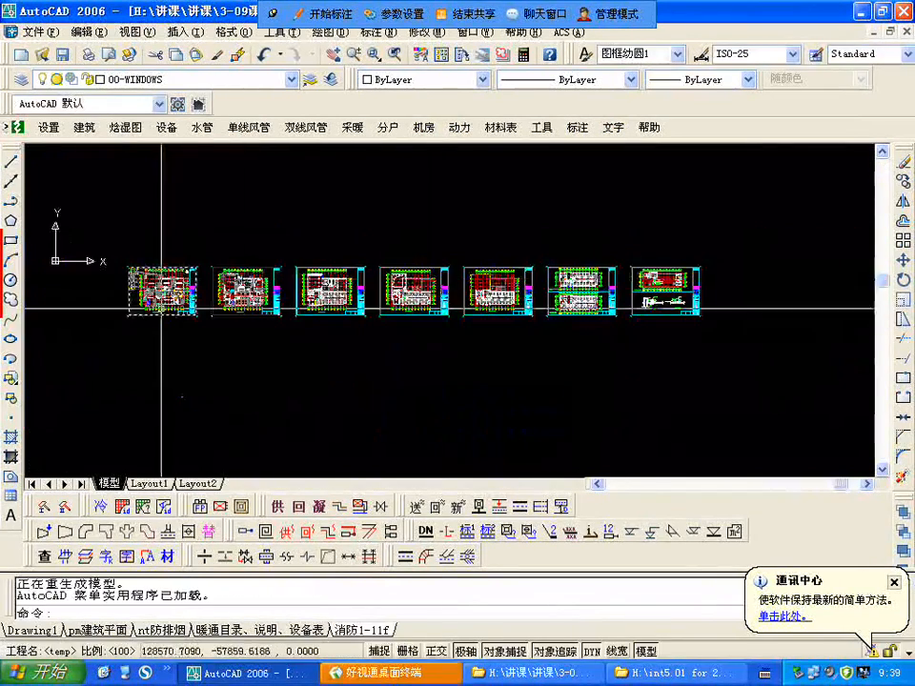
scroll(171, 272, up, 5)
scroll(357, 263, up, 5)
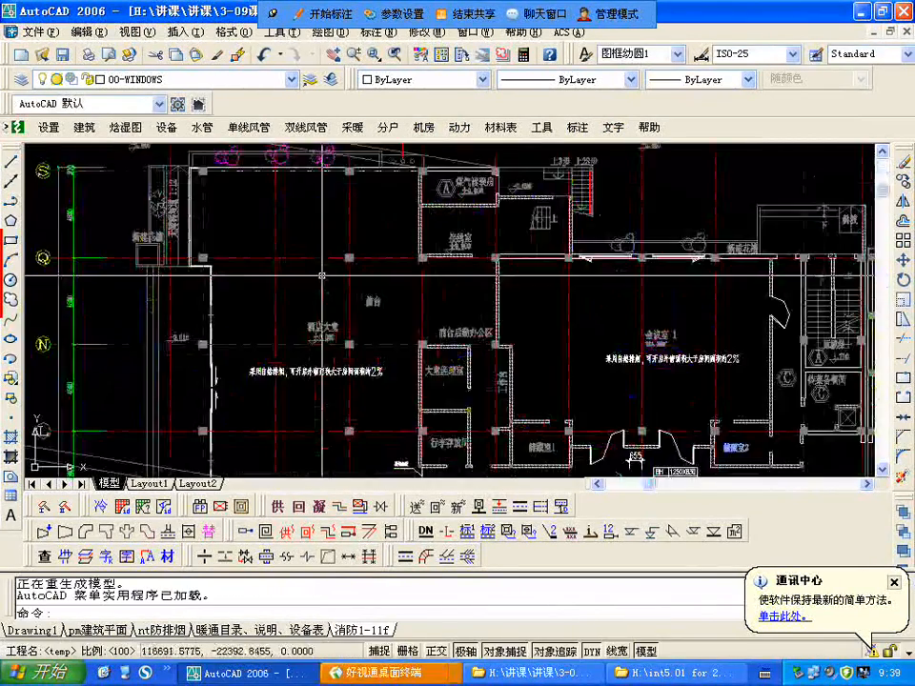
scroll(358, 263, down, 3)
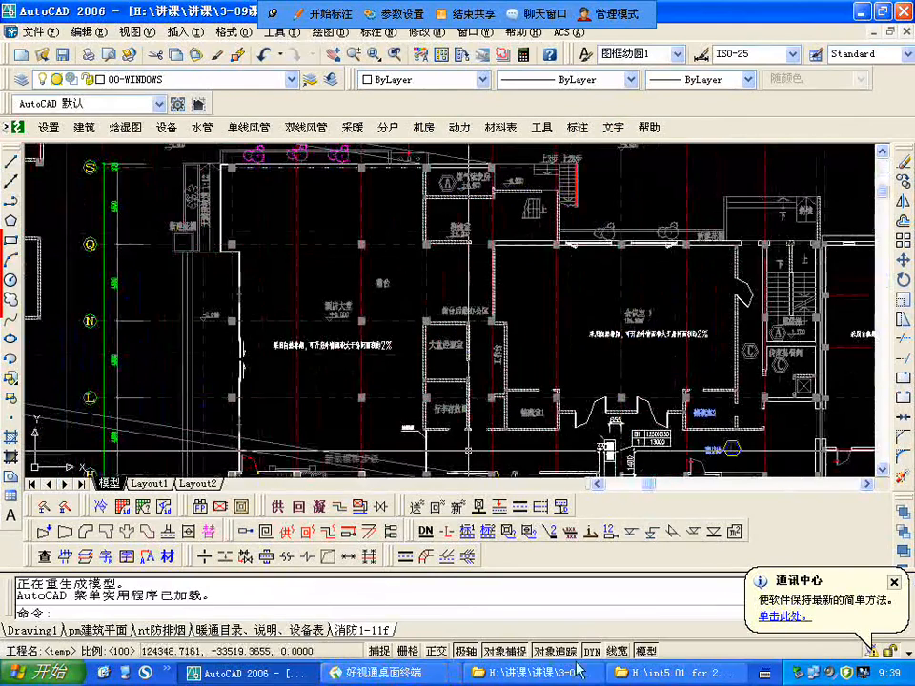
Step: Switch to the 讲课 folder and open the DGJ08-88-2006 上海市建筑防排烟技术规程 PDF from its 规范 subfolder
key(alt+Tab)
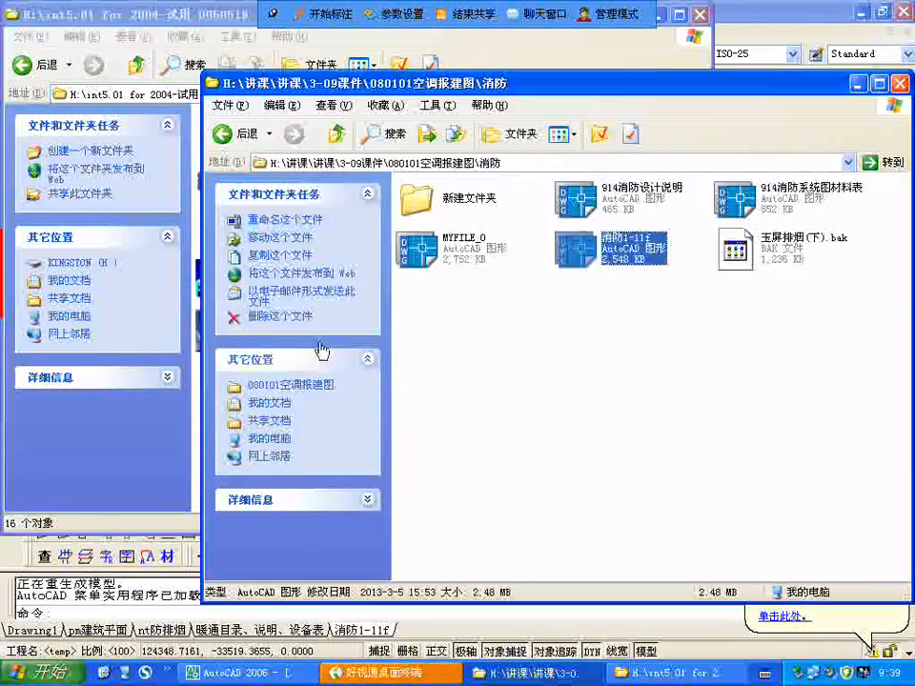
key(alt+Tab)
click(336, 134)
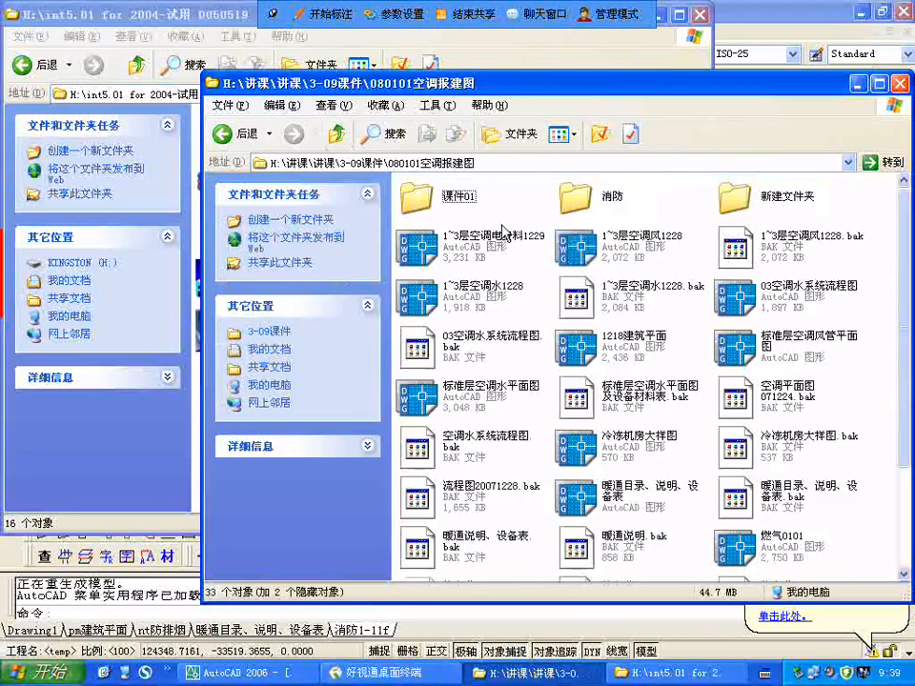
click(337, 134)
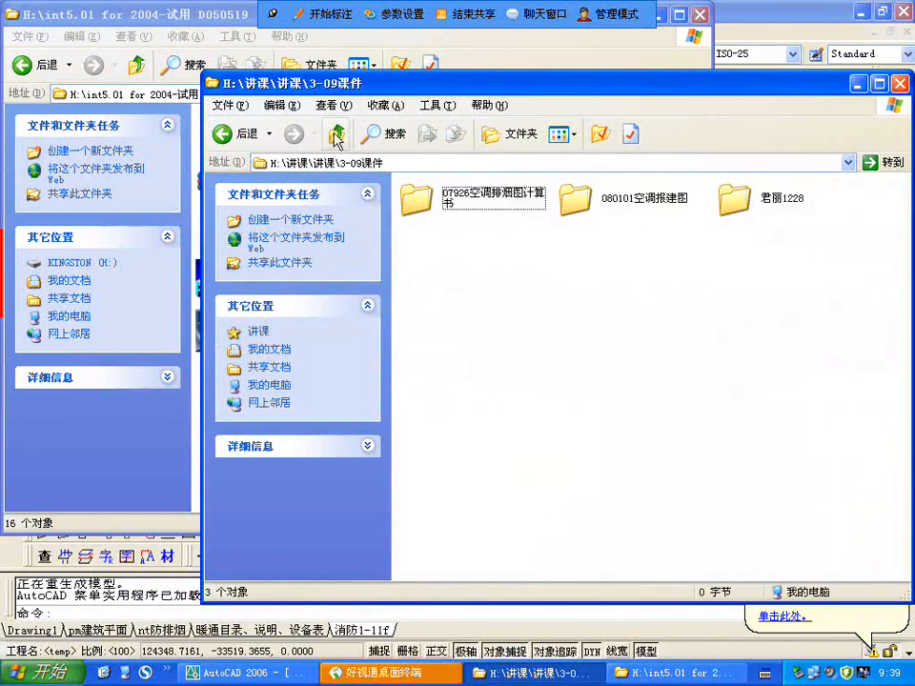
click(336, 136)
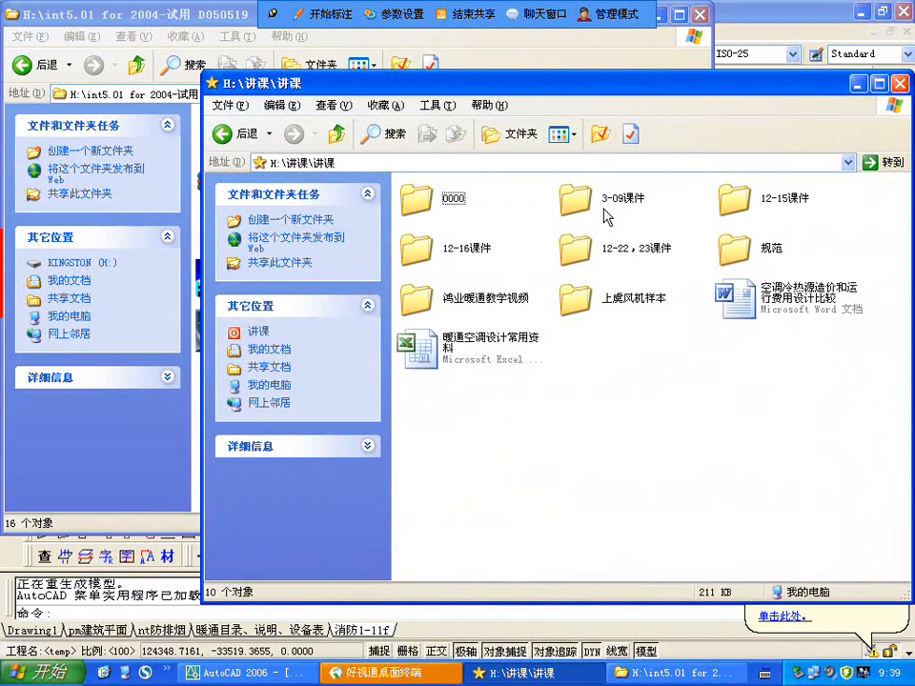
double_click(736, 249)
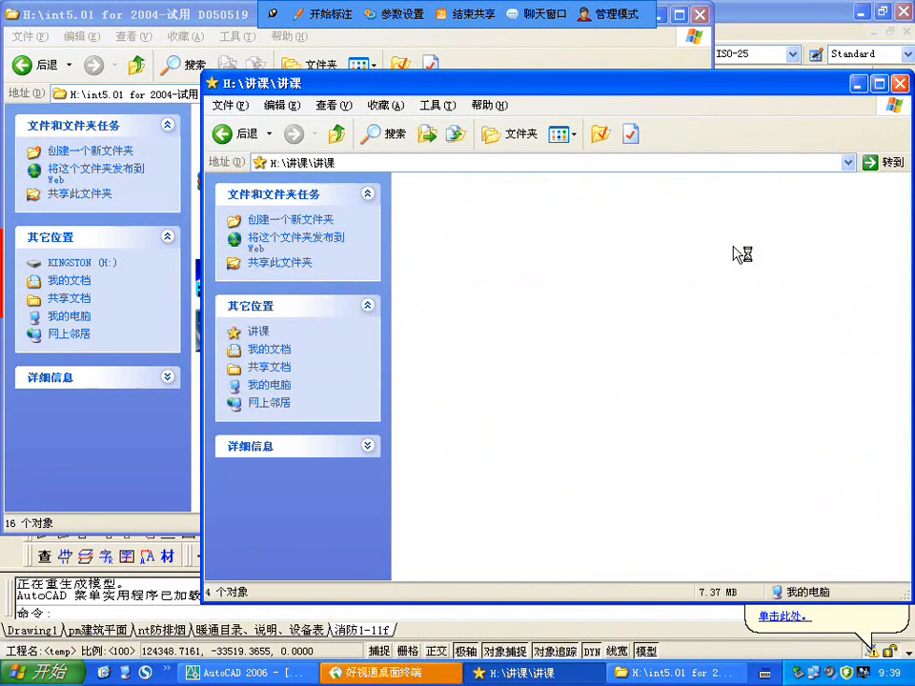
click(603, 213)
double_click(602, 211)
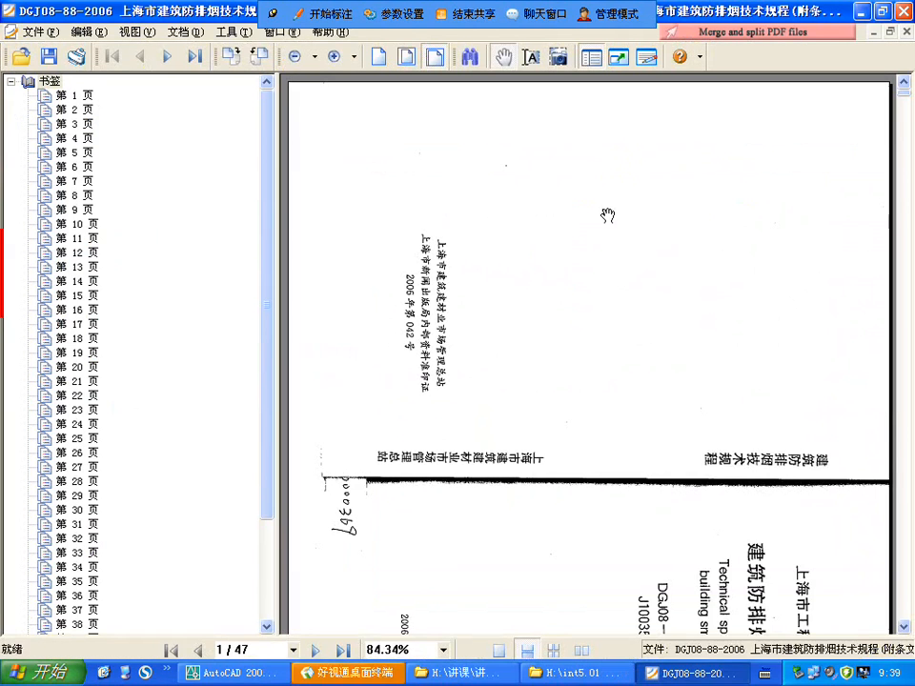
Step: Rotate the PDF view so the title page of the smoke-control specification reads upright
right_click(675, 344)
mouse_move(753, 535)
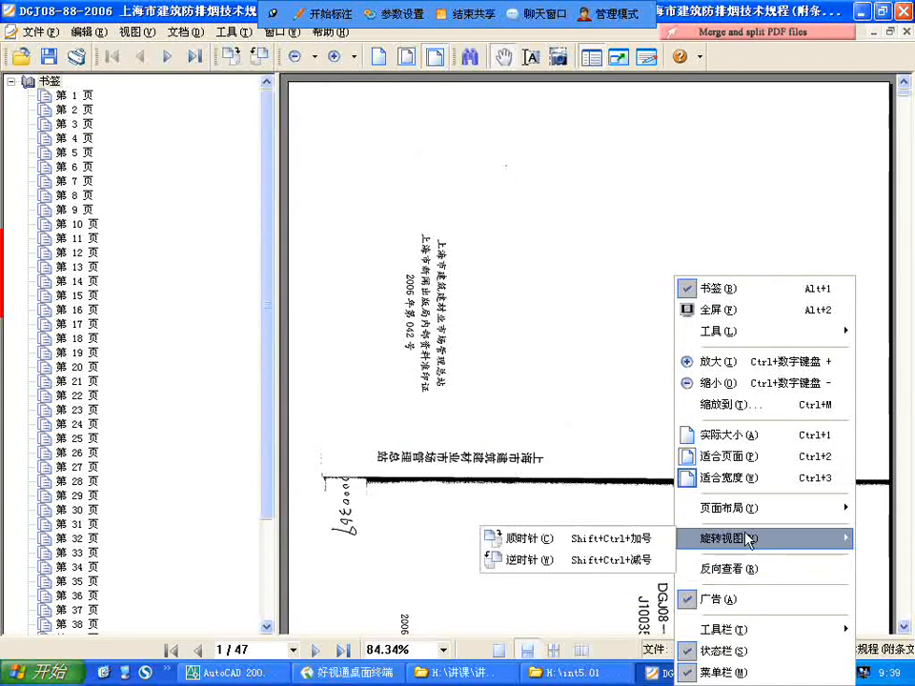
click(559, 550)
scroll(563, 548, down, 5)
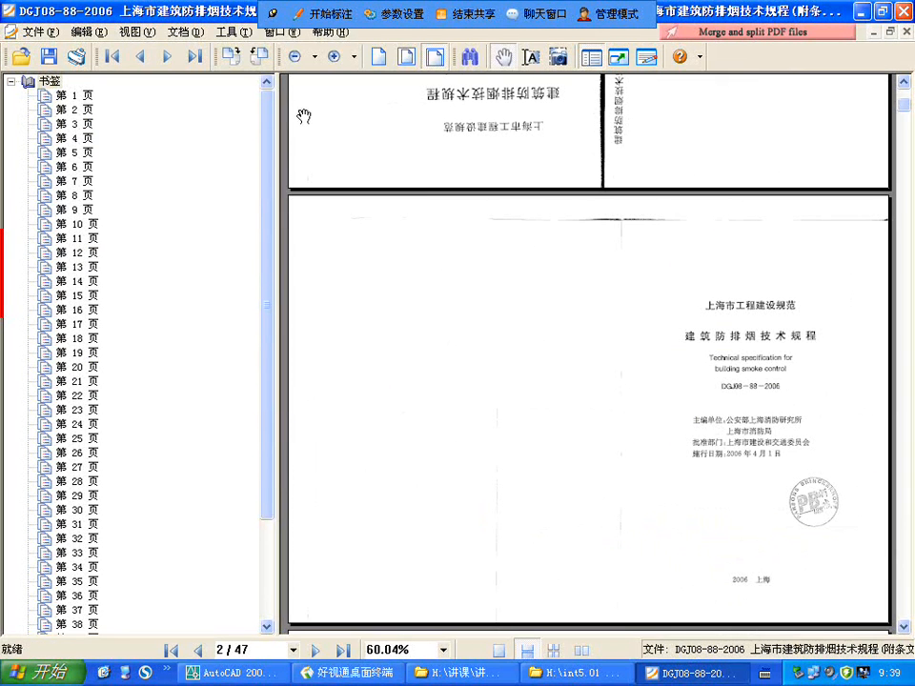
Step: Set the page zoom to 100% and collapse and narrow the bookmark pane to widen the reading area
click(11, 83)
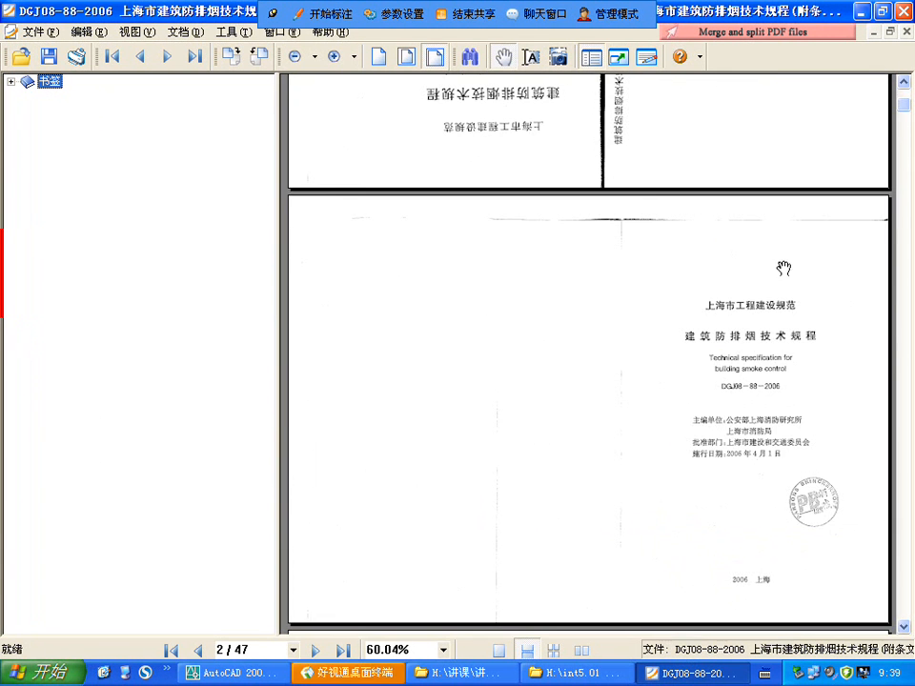
scroll(783, 269, down, 10)
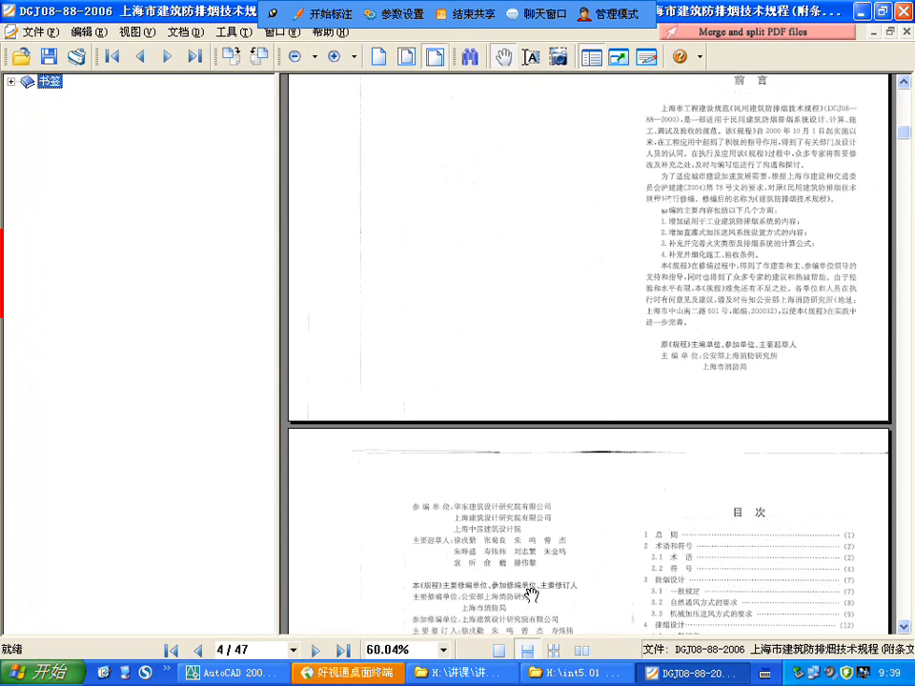
click(443, 651)
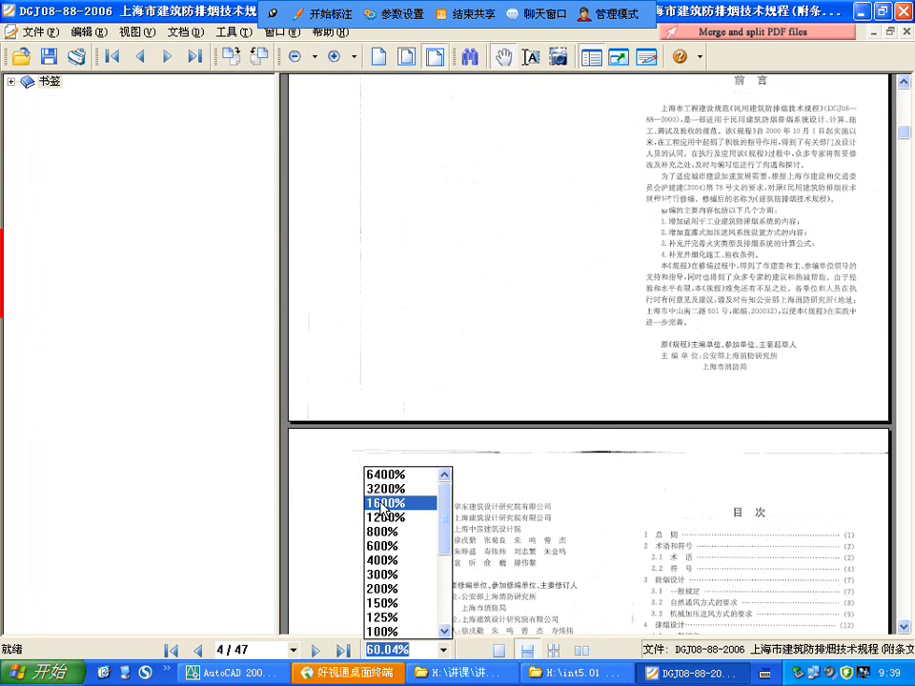
click(393, 631)
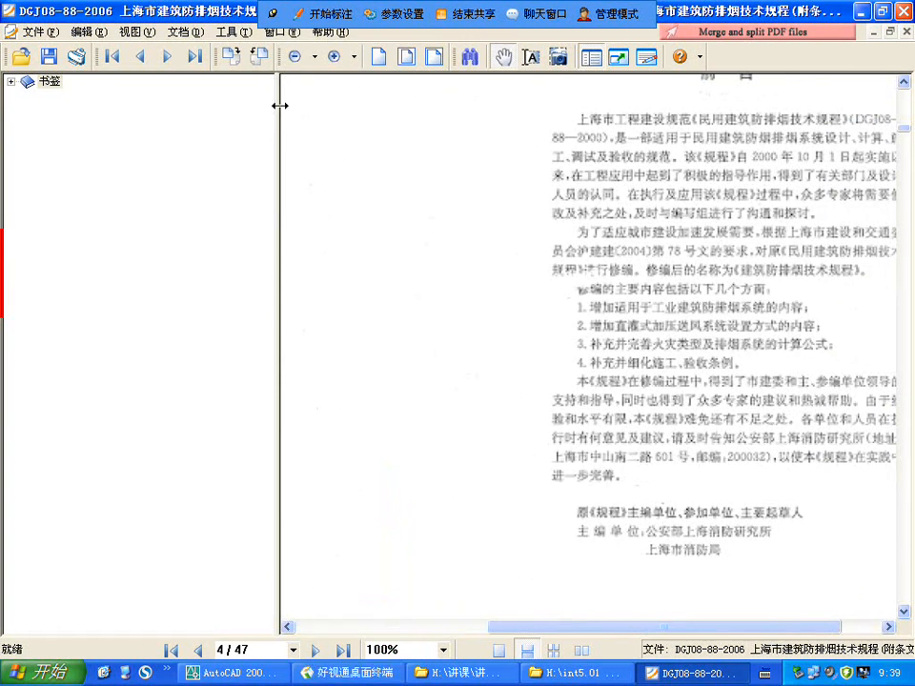
drag(280, 106, 44, 148)
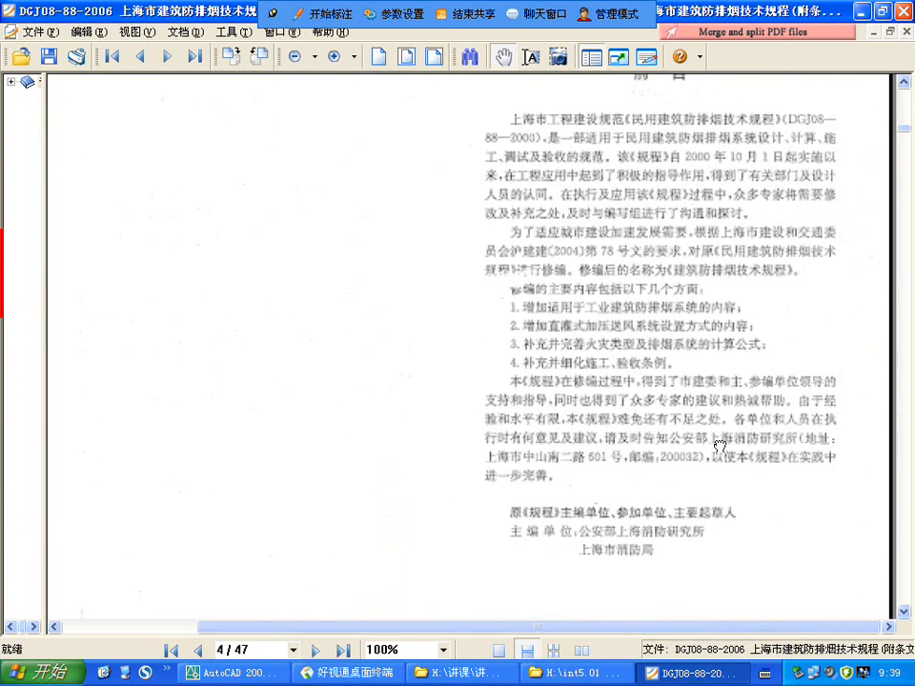
Step: Skim the 目次 and the opening chapters up to the 防烟设计 provisions on page 9 of the PDF
scroll(649, 458, down, 10)
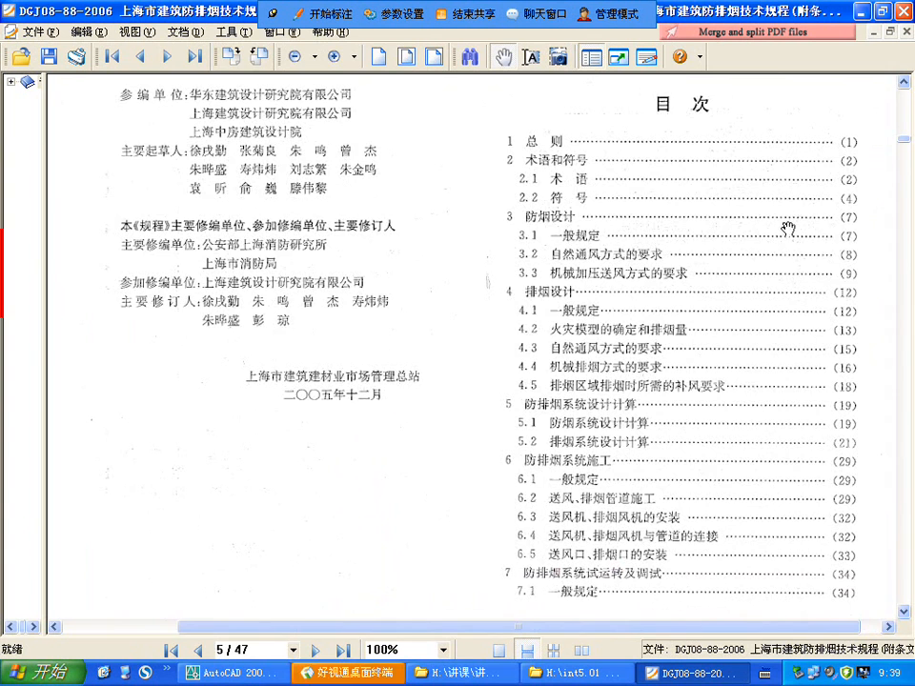
scroll(749, 175, down, 2)
scroll(748, 174, down, 20)
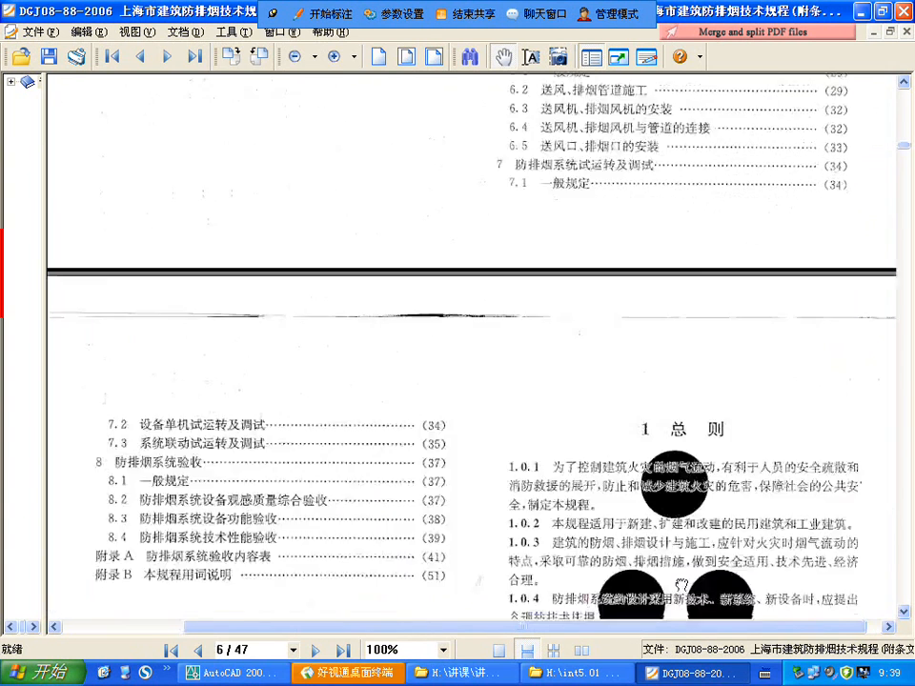
scroll(668, 329, down, 10)
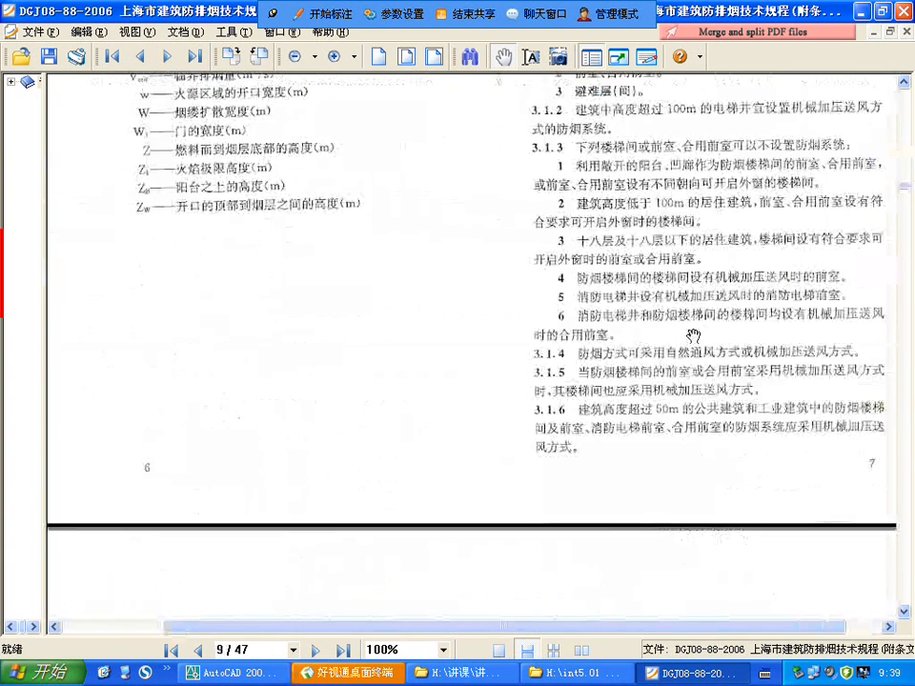
Step: Read clauses 3.1.1 to 3.1.3 of the 防烟设计 chapter on where smoke-prevention systems are required or may be omitted
scroll(569, 432, up, 2)
scroll(569, 432, up, 5)
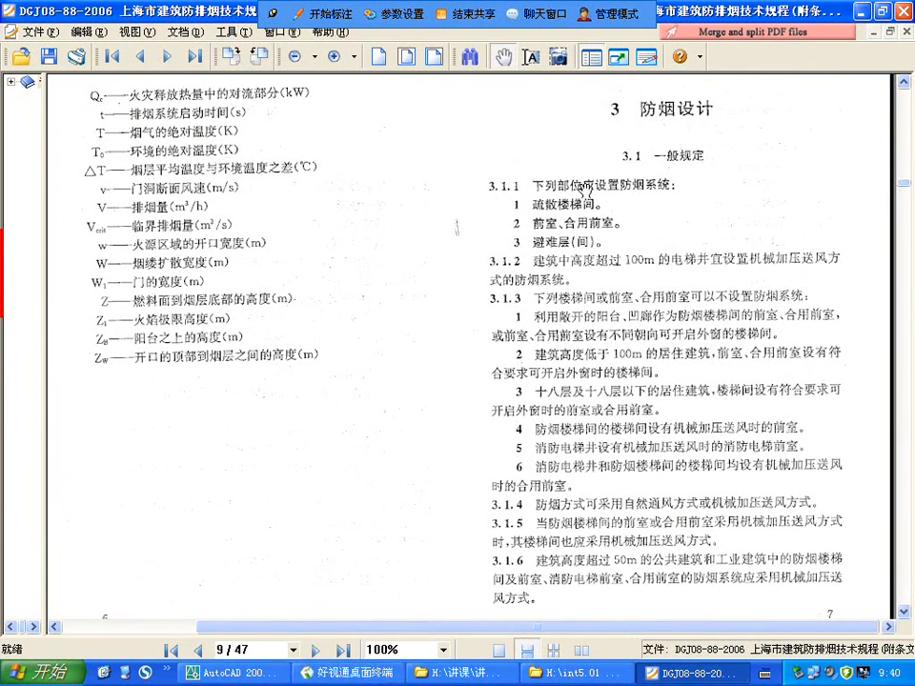
scroll(601, 212, down, 3)
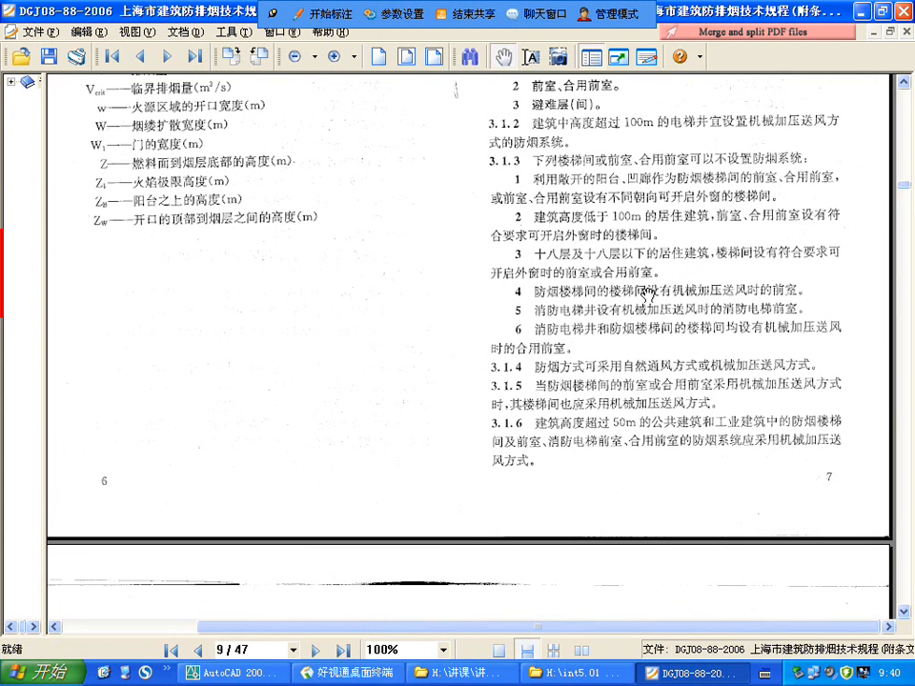
scroll(508, 229, down, 1)
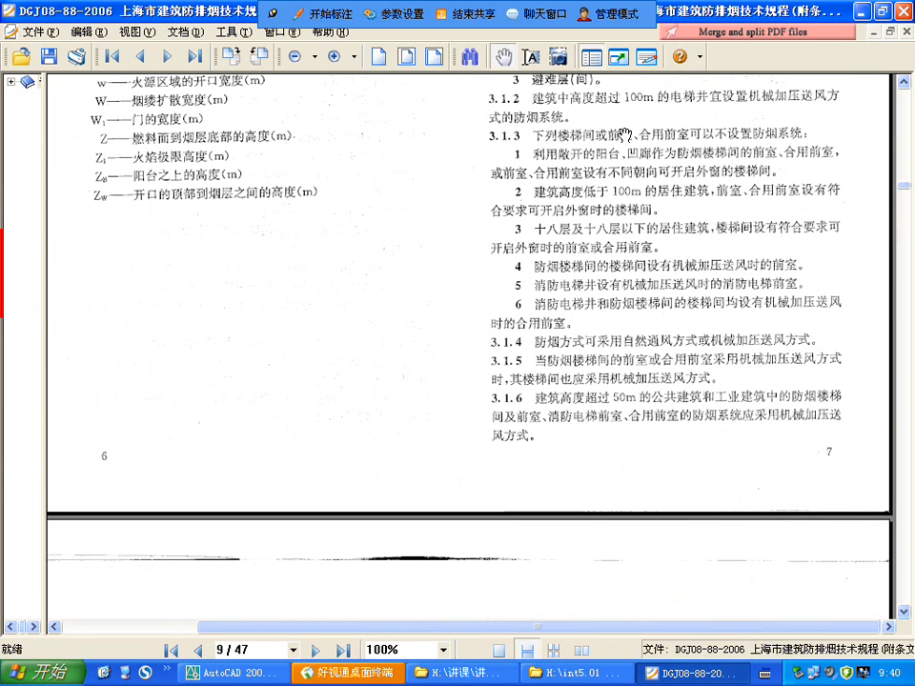
scroll(420, 113, down, 1)
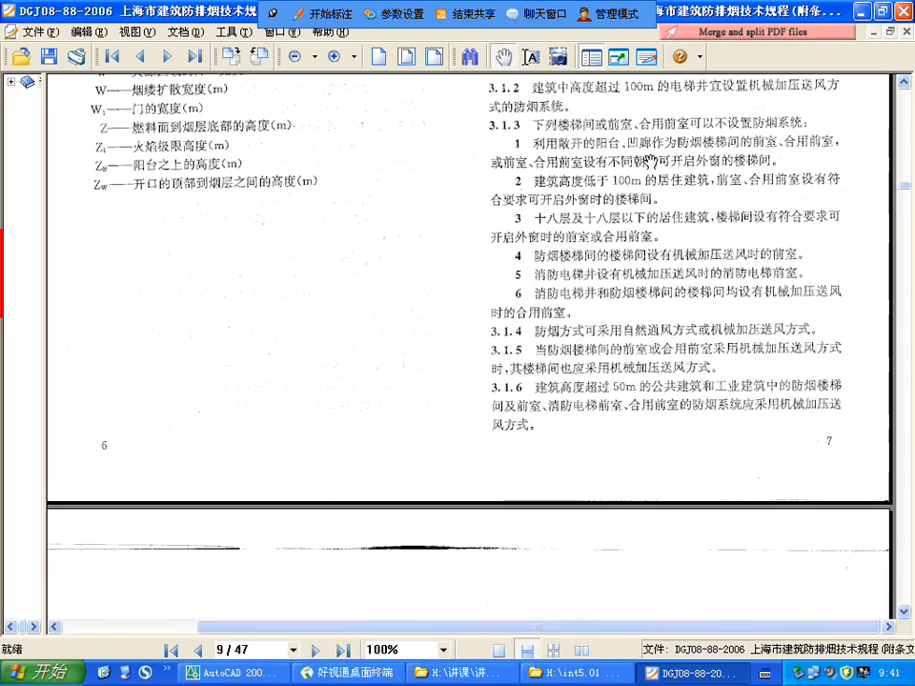
scroll(681, 200, down, 2)
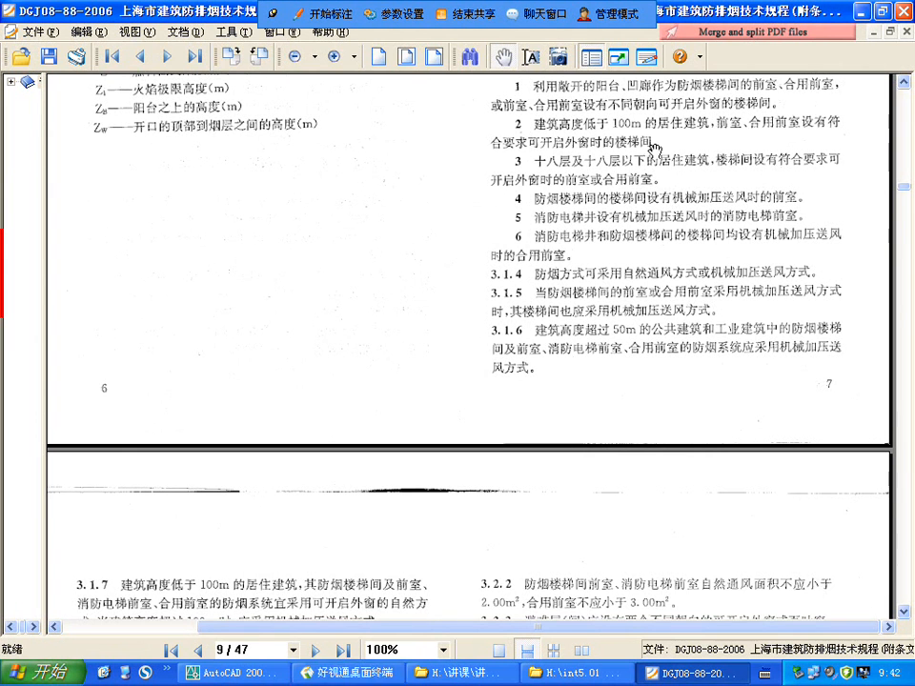
Step: Study exemption items 2 to 6 of clause 3.1.3 and clauses 3.1.4 to 3.1.6 on choosing the smoke-prevention method
drag(664, 197, 637, 204)
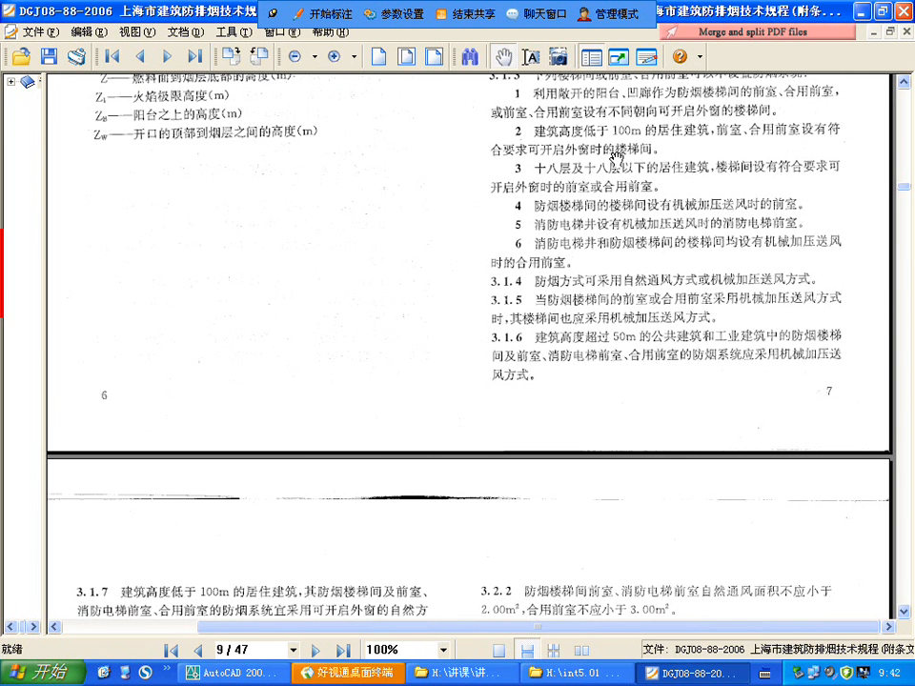
scroll(540, 158, down, 1)
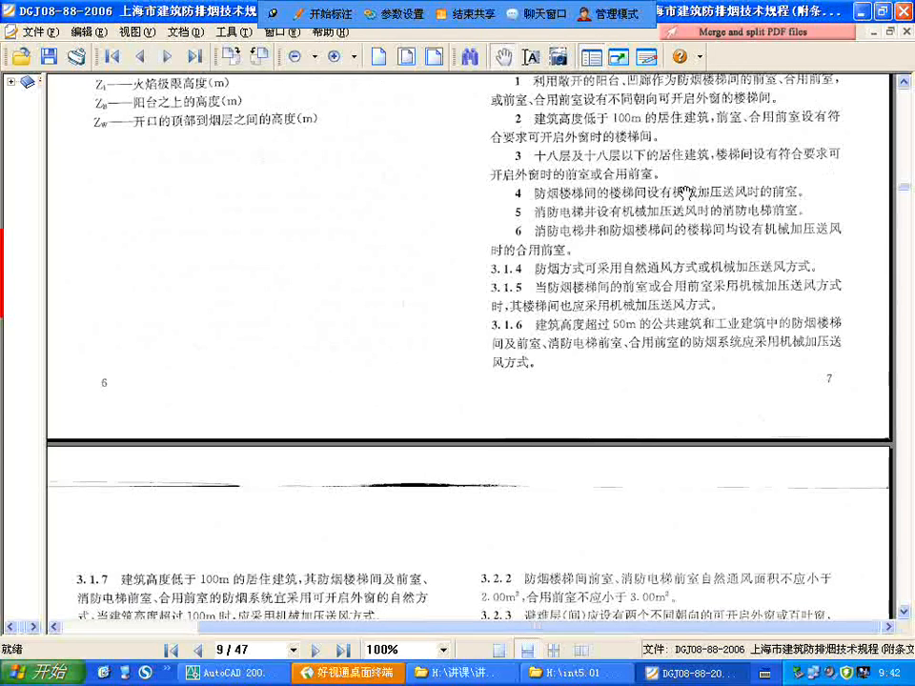
scroll(625, 176, down, 2)
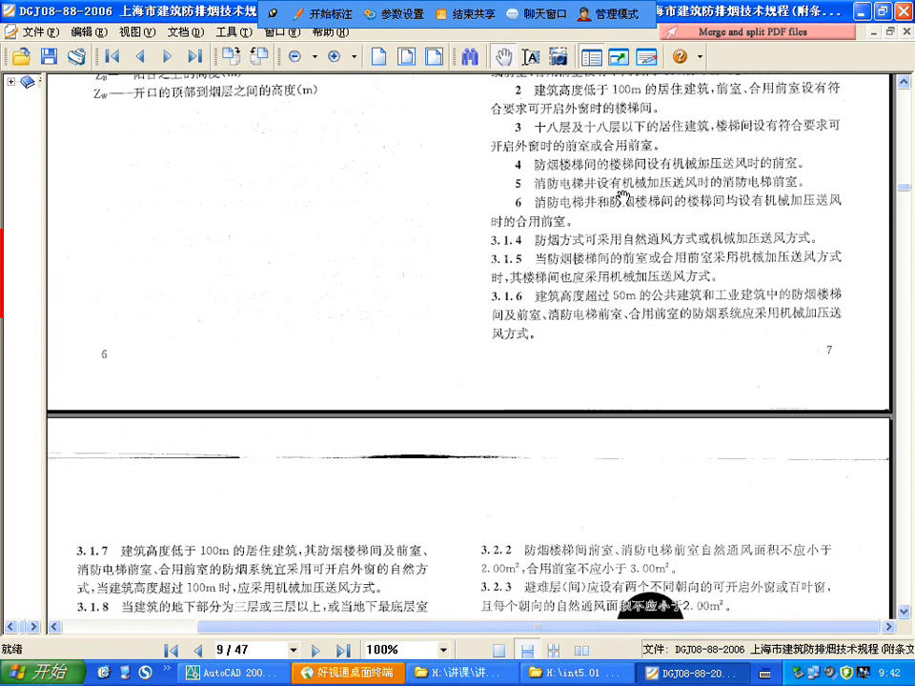
drag(717, 248, 717, 231)
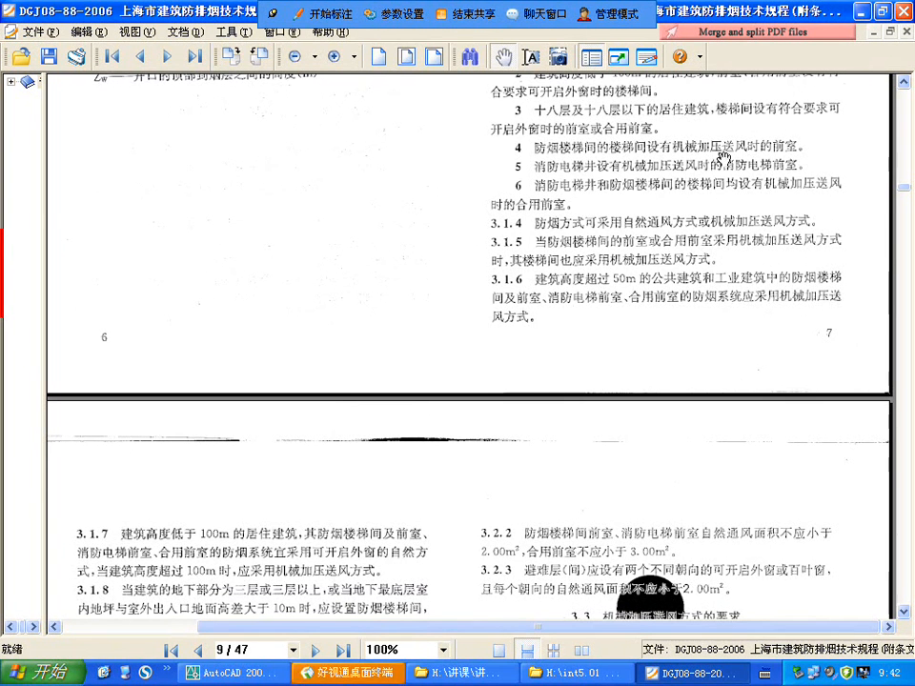
scroll(518, 182, down, 3)
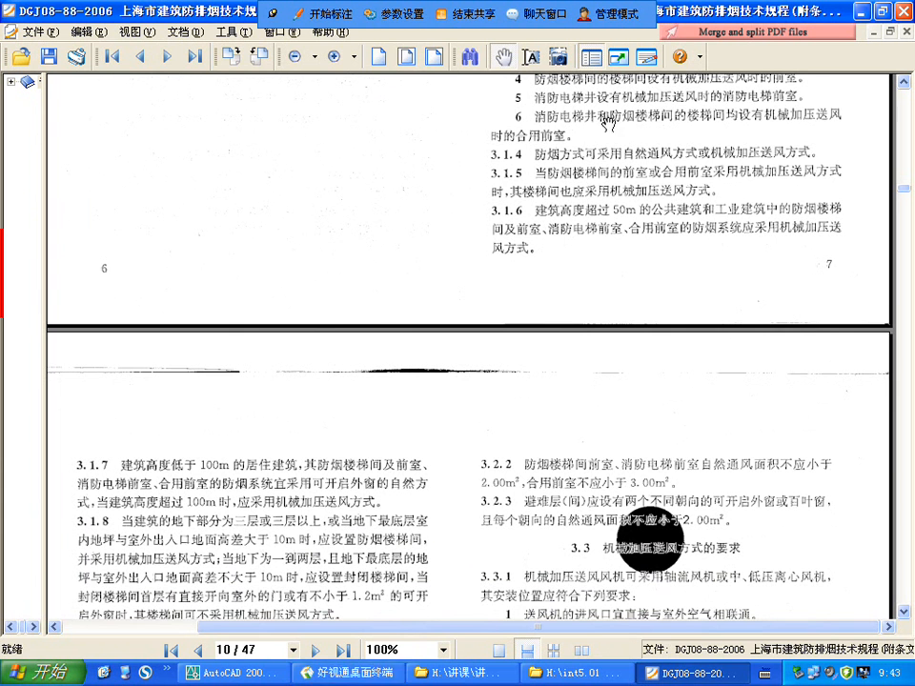
drag(722, 148, 703, 169)
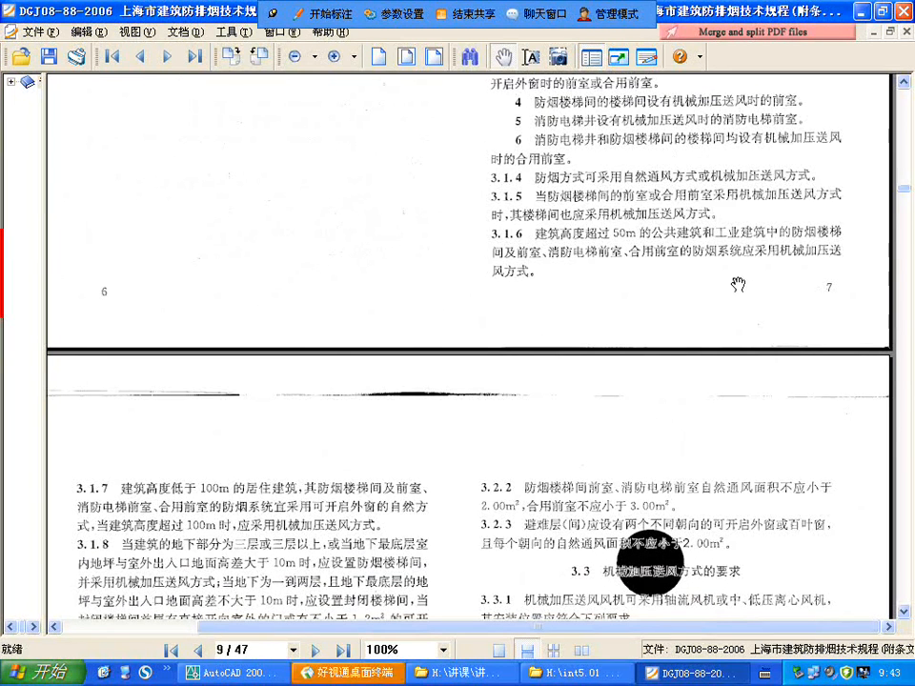
scroll(574, 188, down, 1)
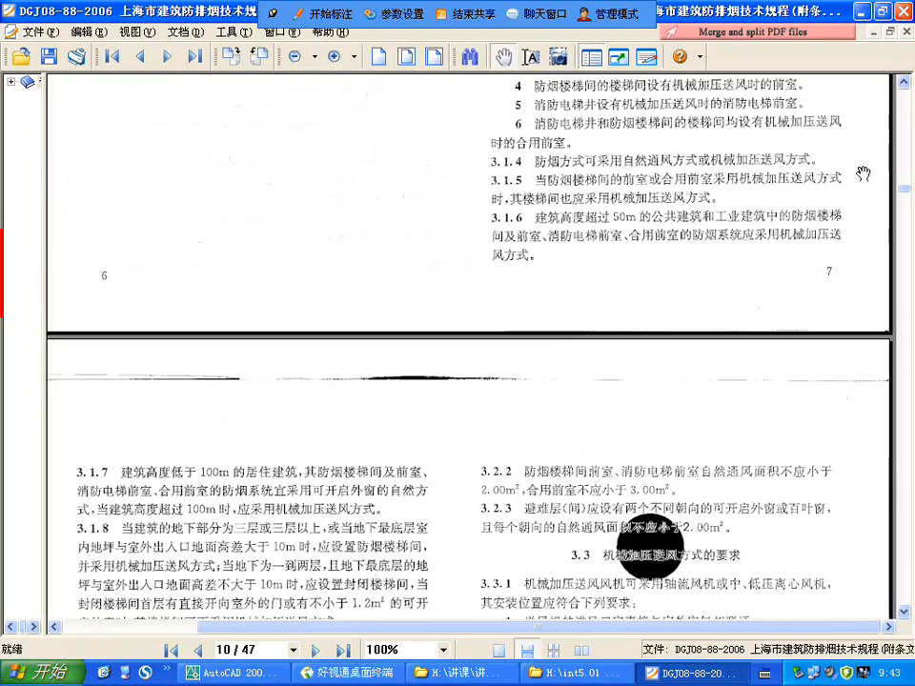
scroll(252, 268, down, 3)
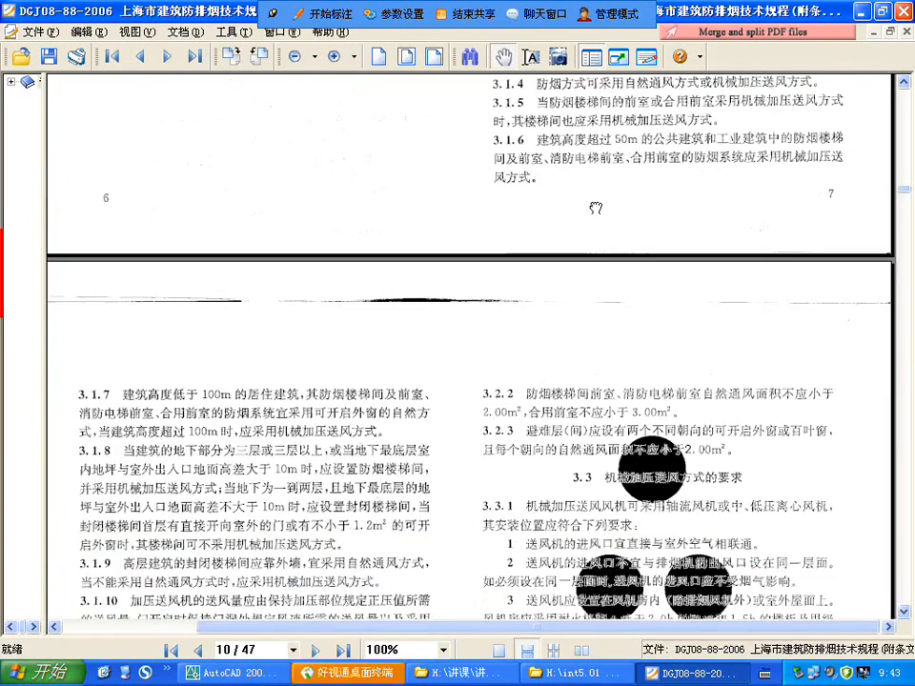
Step: Read clauses 3.1.7 to 3.1.9 on residential, basement and enclosed stairwells, and the natural ventilation areas in clause 3.2.2
drag(326, 370, 381, 245)
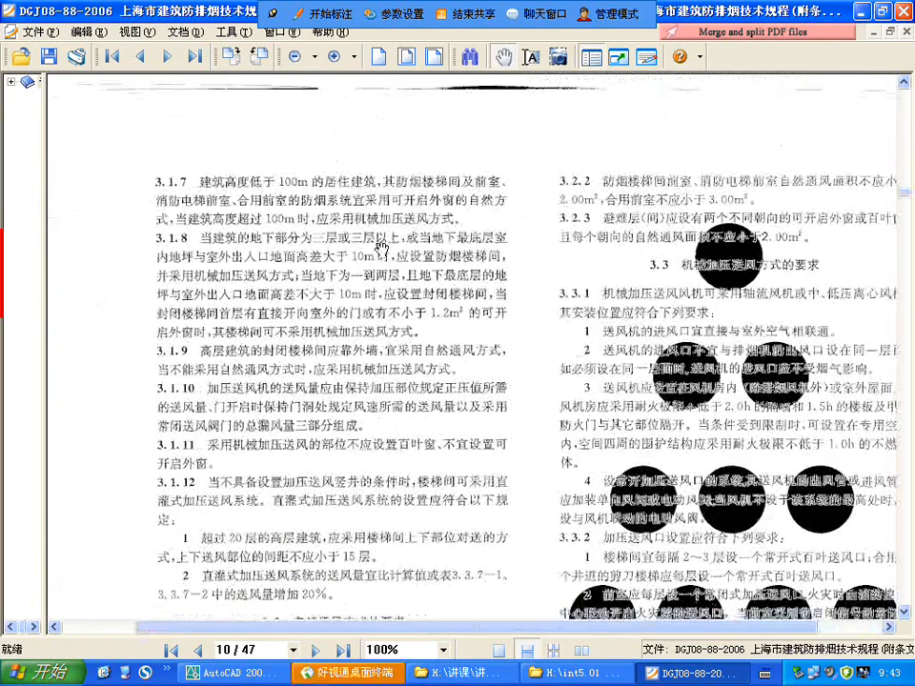
drag(446, 275, 436, 278)
scroll(380, 314, down, 1)
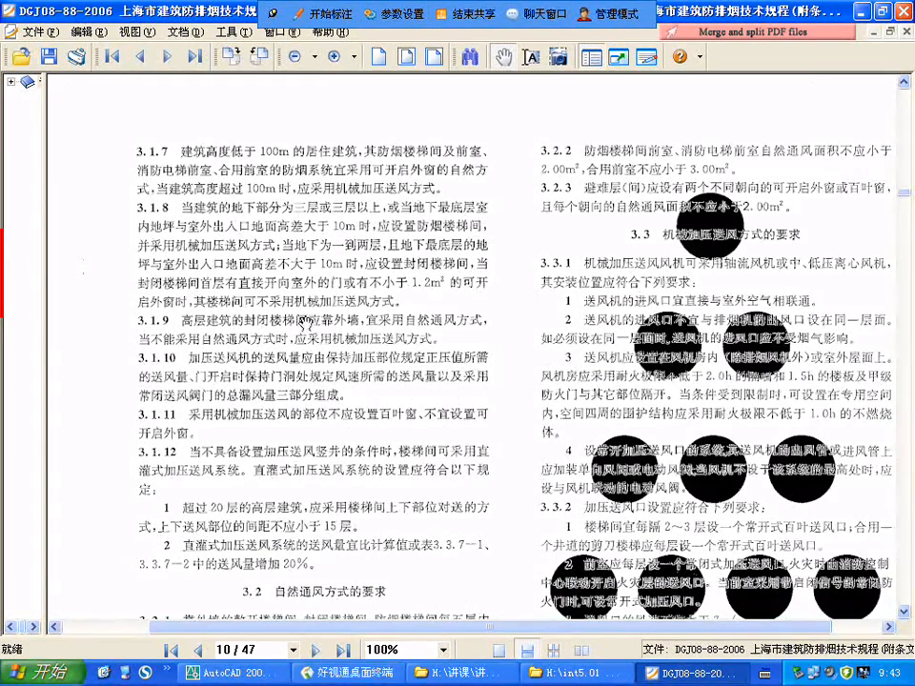
drag(527, 225, 462, 301)
scroll(439, 122, up, 5)
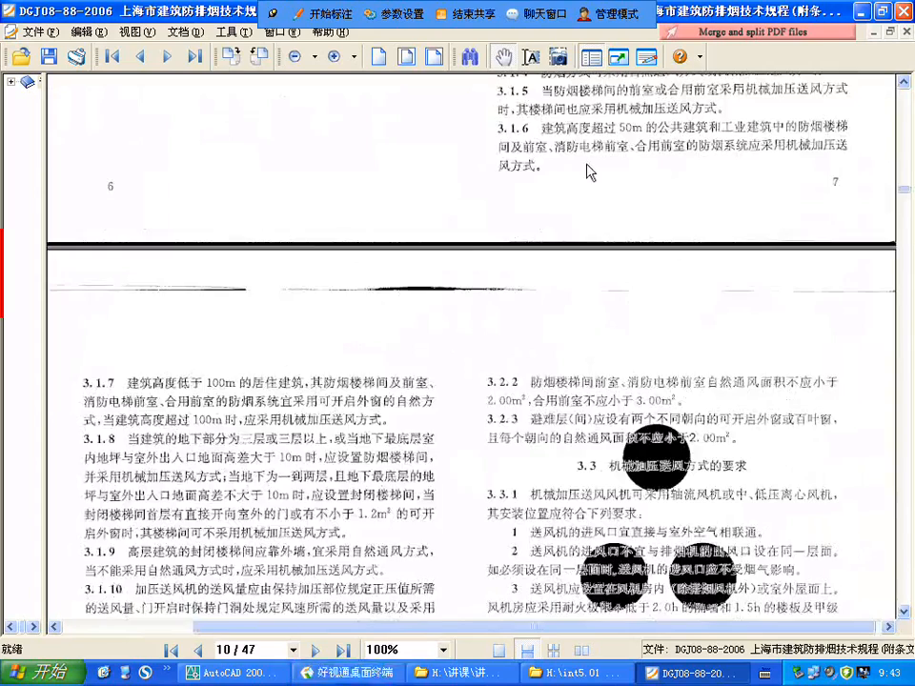
scroll(474, 340, down, 5)
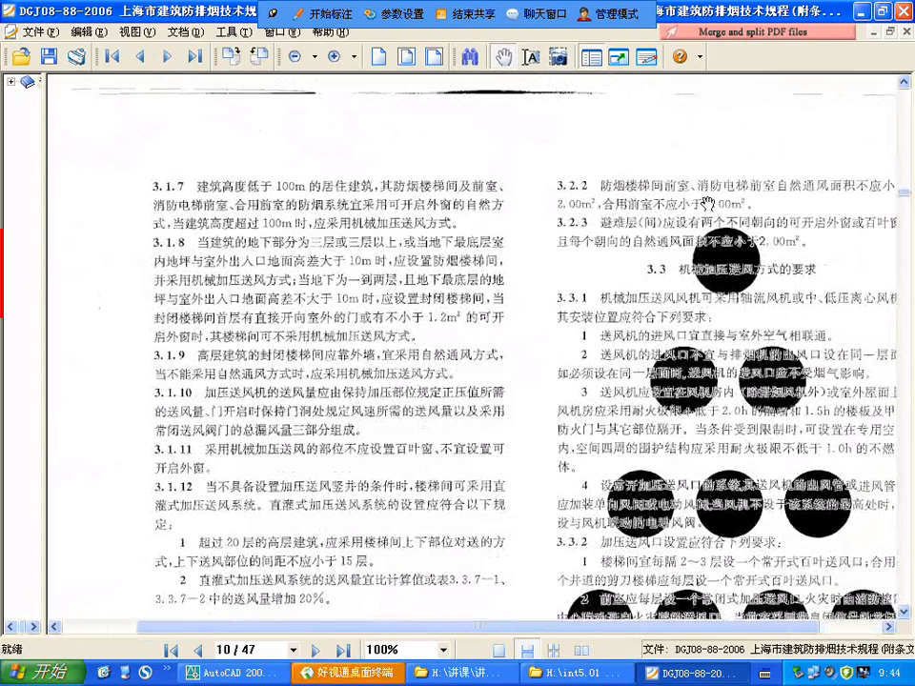
Step: Review the 防烟设计 general provisions again from clause 3.1.1 through the clauses on PDF page 10
scroll(553, 404, up, 5)
scroll(565, 254, up, 5)
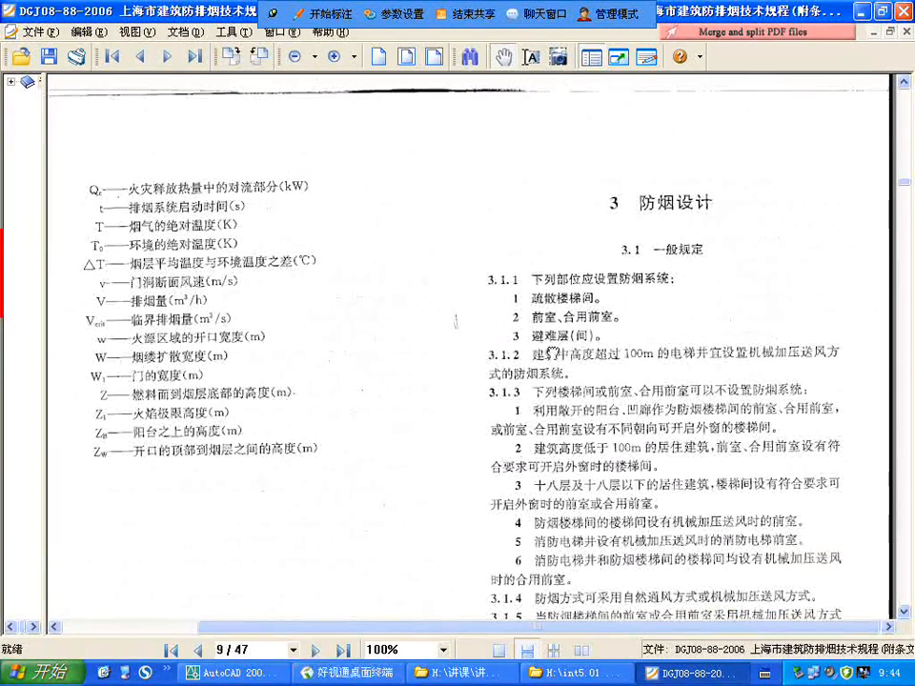
drag(553, 354, 576, 205)
drag(489, 468, 679, 276)
scroll(338, 498, down, 5)
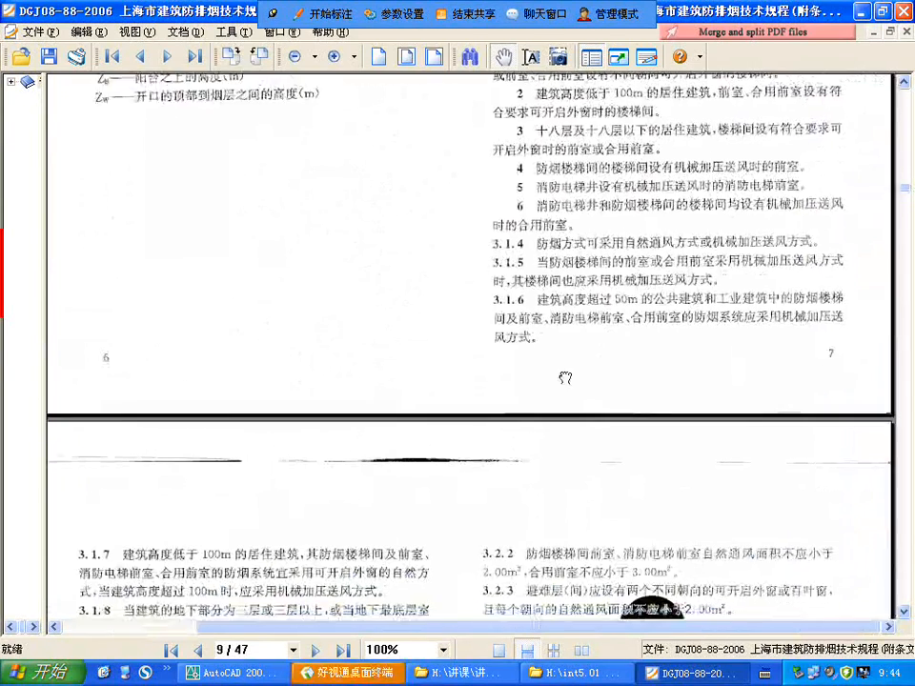
drag(338, 498, 399, 338)
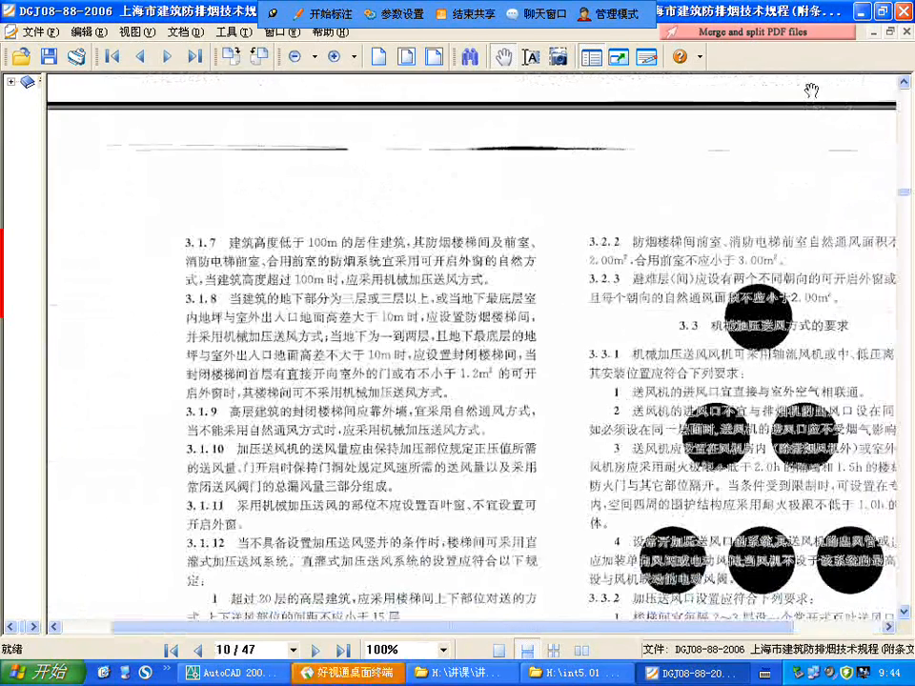
Step: Switch to the 消防1-11f drawing in AutoCAD and examine the staircase between axes E and H on the ground-floor plan
click(863, 11)
click(762, 21)
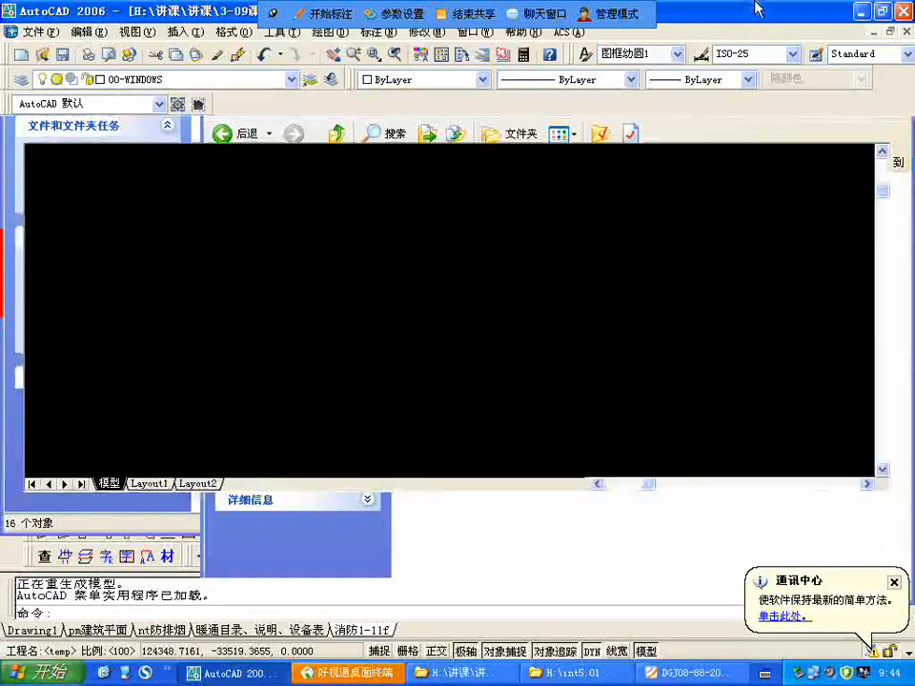
scroll(400, 249, down, 6)
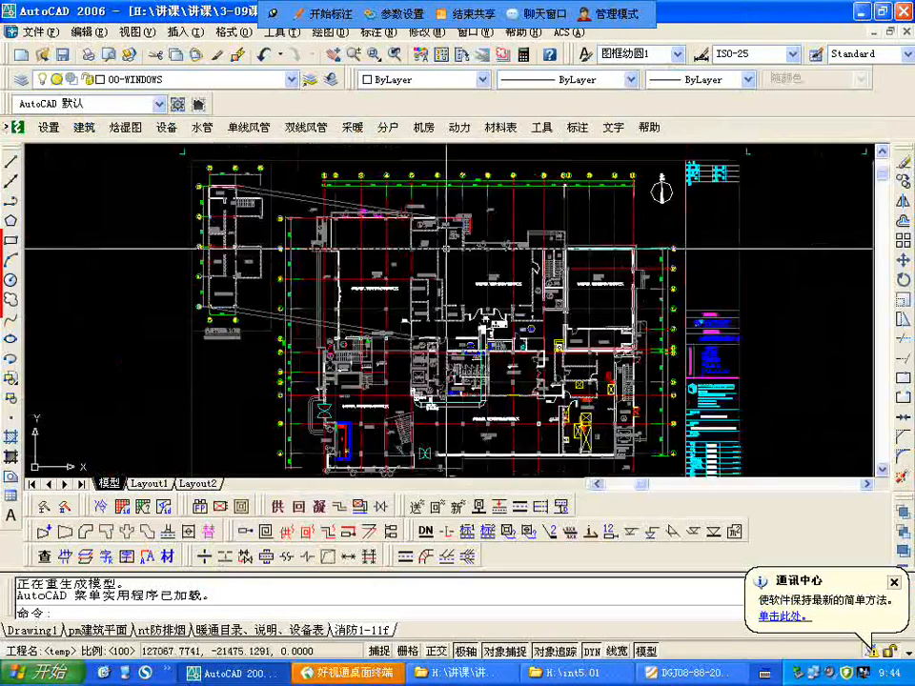
scroll(524, 218, up, 2)
scroll(400, 238, up, 6)
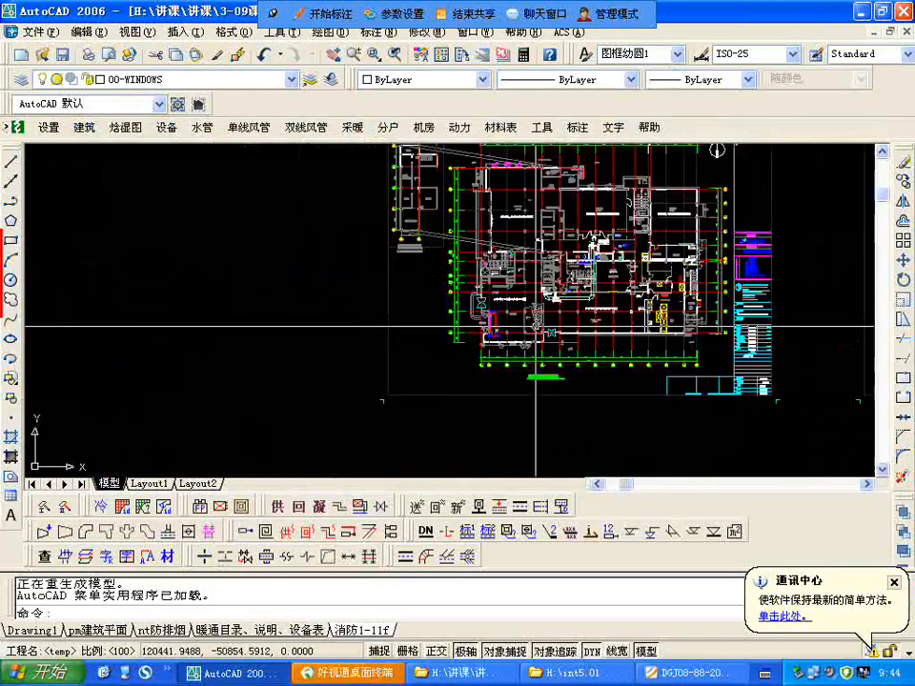
scroll(416, 216, down, 6)
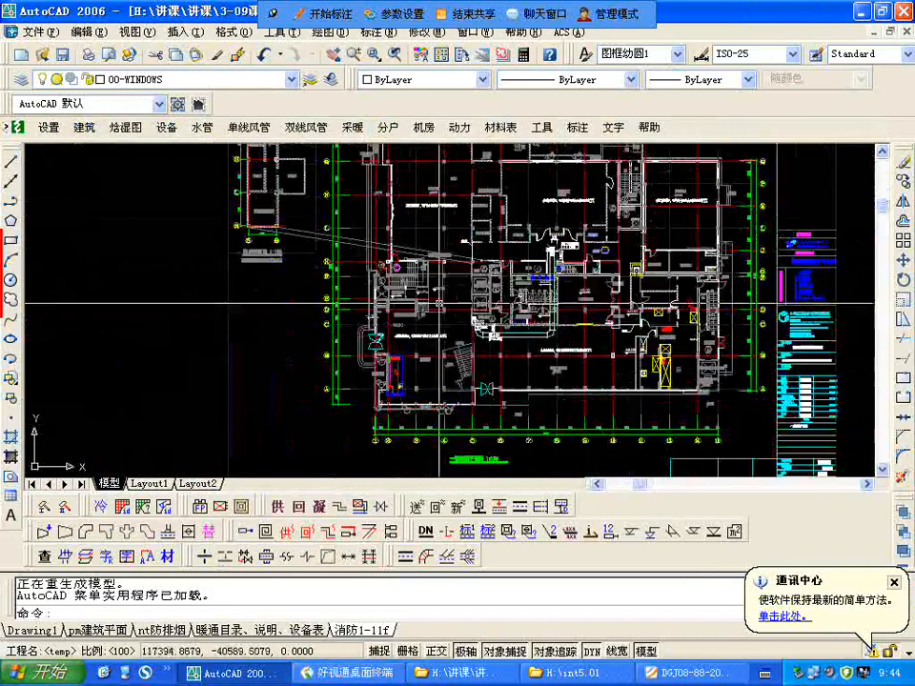
scroll(368, 316, up, 8)
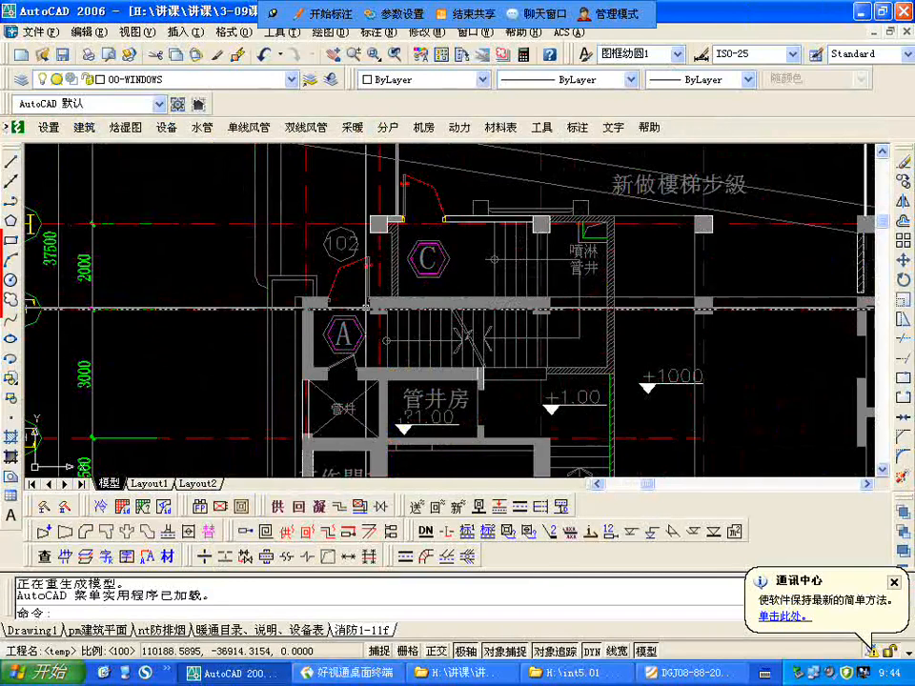
scroll(402, 253, down, 3)
scroll(401, 252, up, 2)
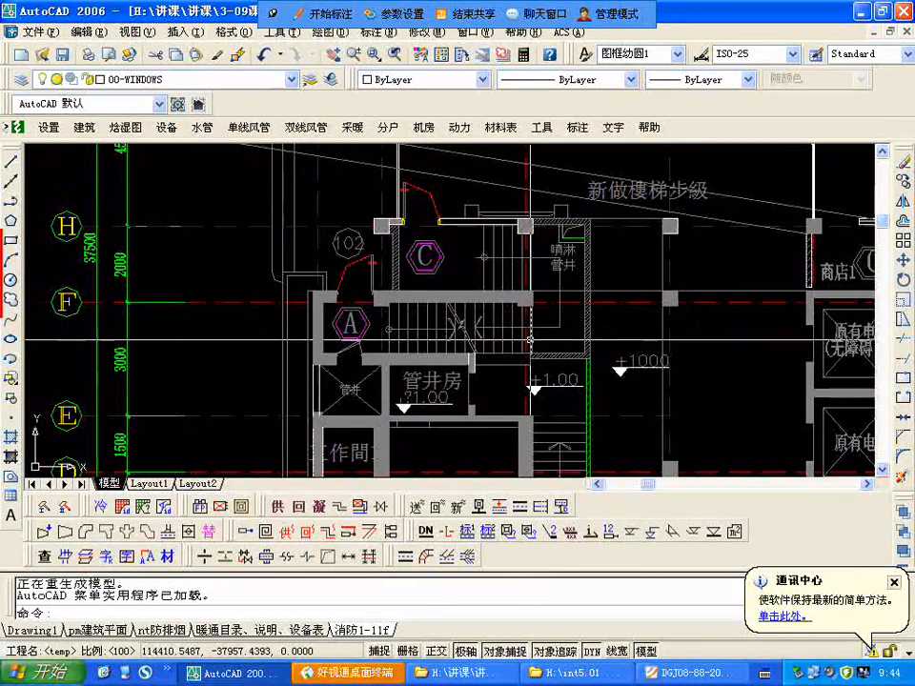
scroll(529, 340, down, 3)
scroll(429, 315, up, 2)
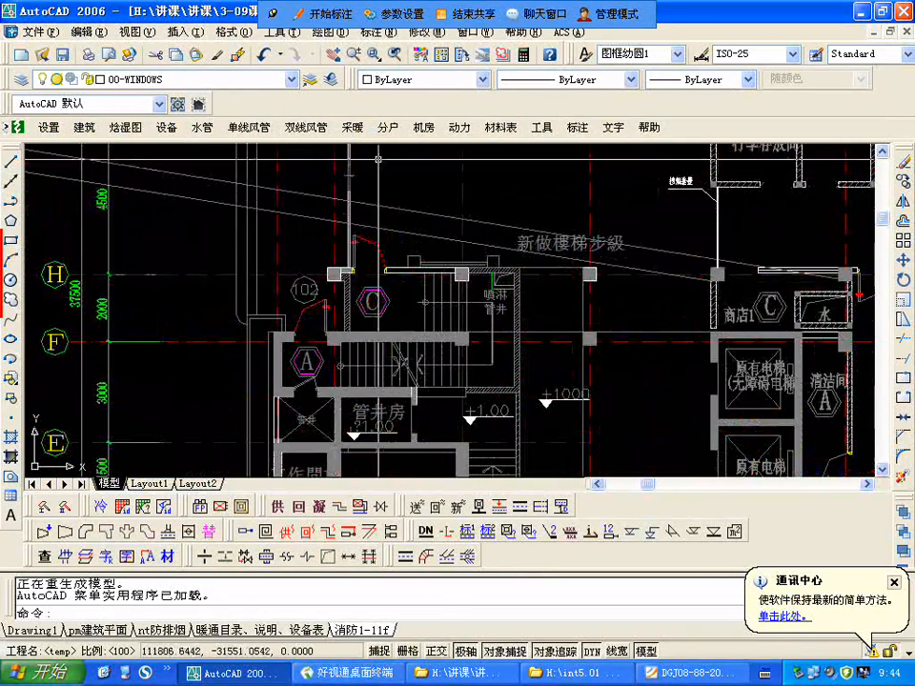
scroll(384, 250, down, 2)
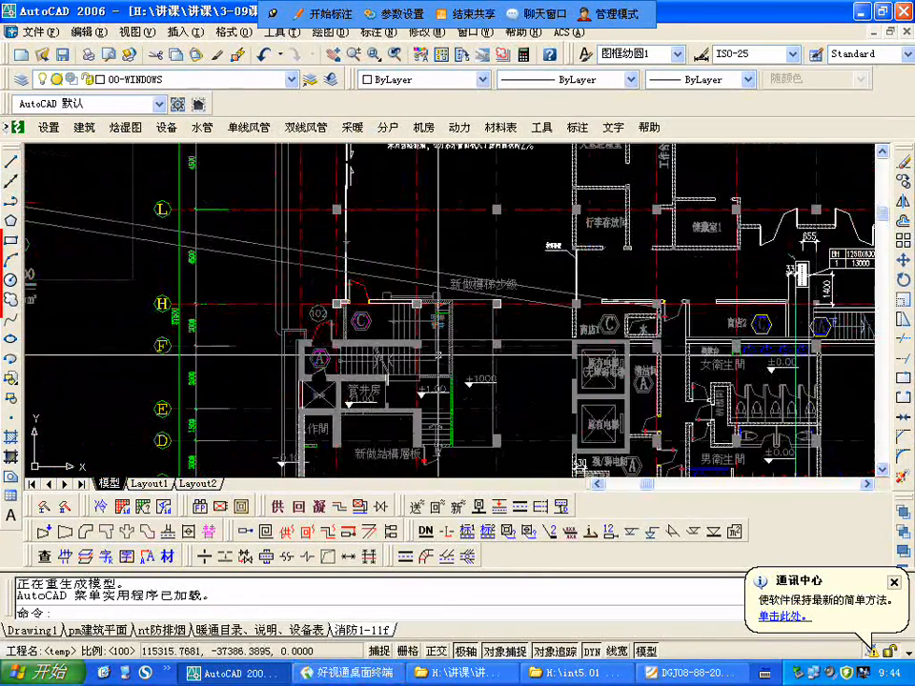
scroll(224, 358, down, 5)
scroll(214, 340, up, 4)
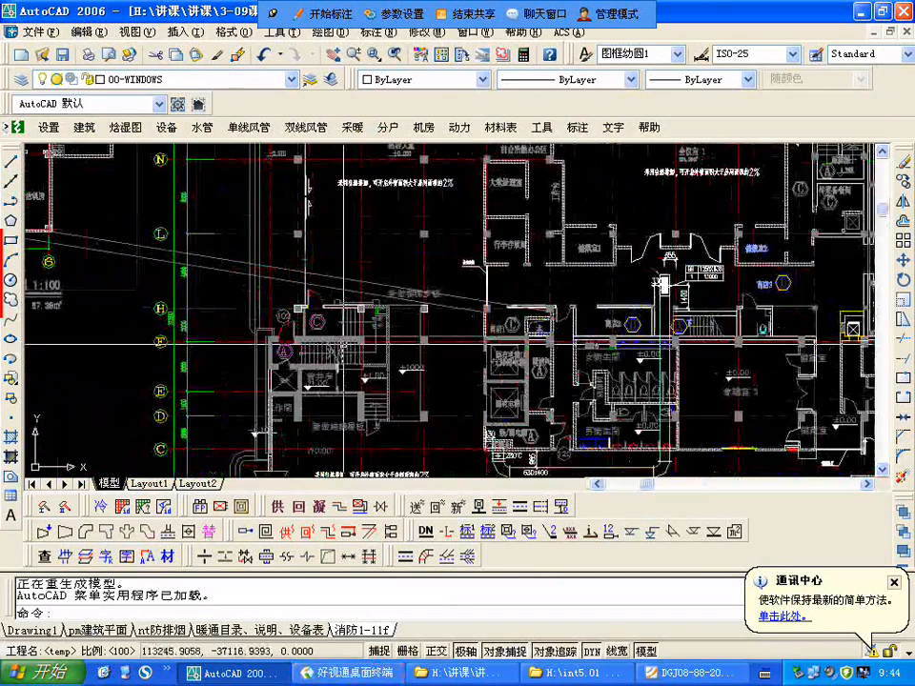
Step: Examine the corresponding staircase, its exterior windows and its 前室 on the successive upper-floor plans
scroll(486, 308, down, 3)
scroll(475, 284, up, 6)
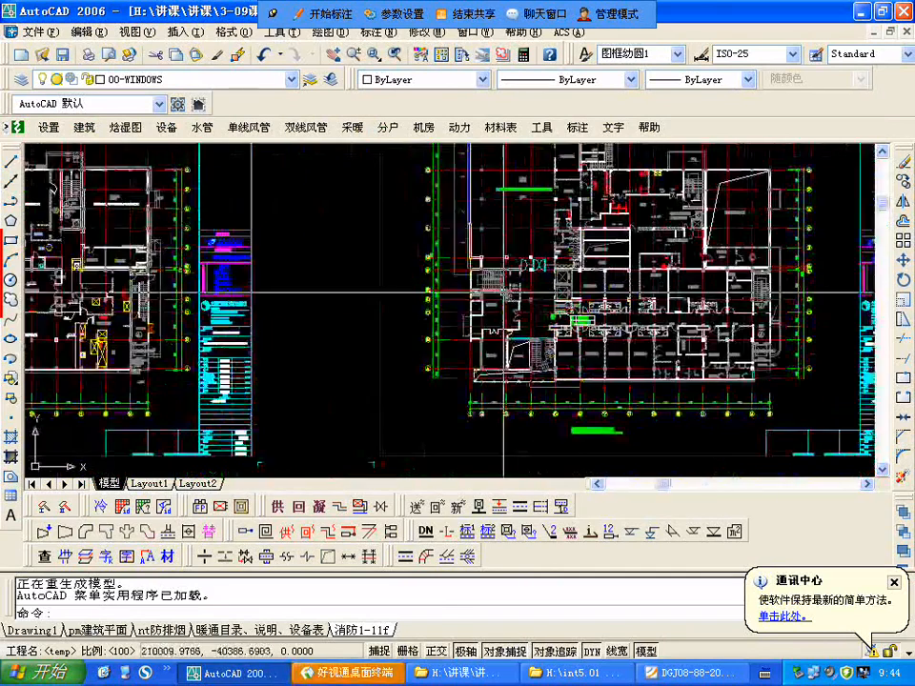
scroll(476, 284, up, 3)
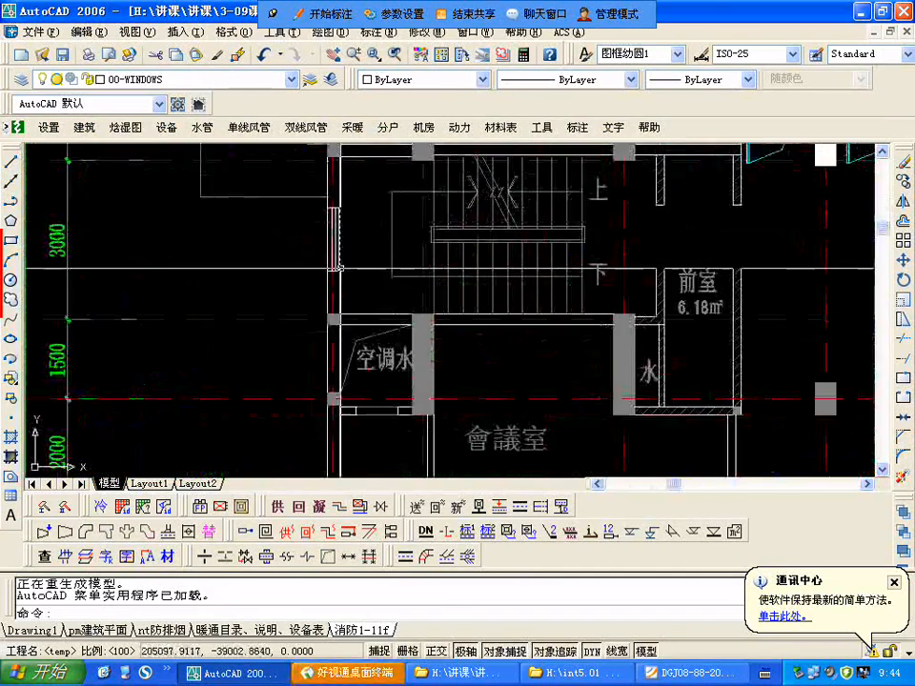
scroll(341, 267, down, 5)
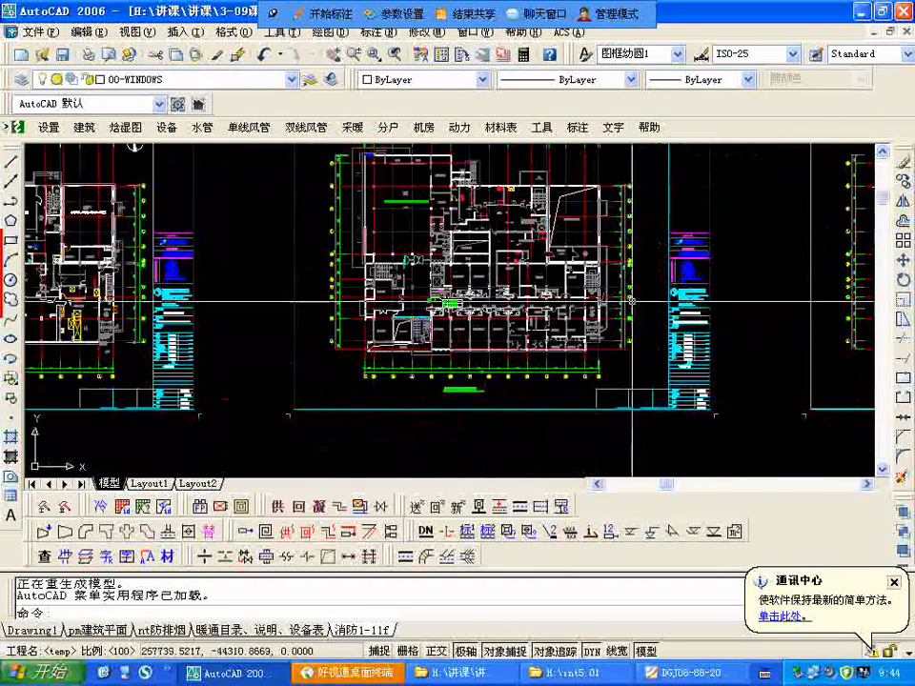
scroll(425, 311, down, 3)
scroll(425, 244, up, 7)
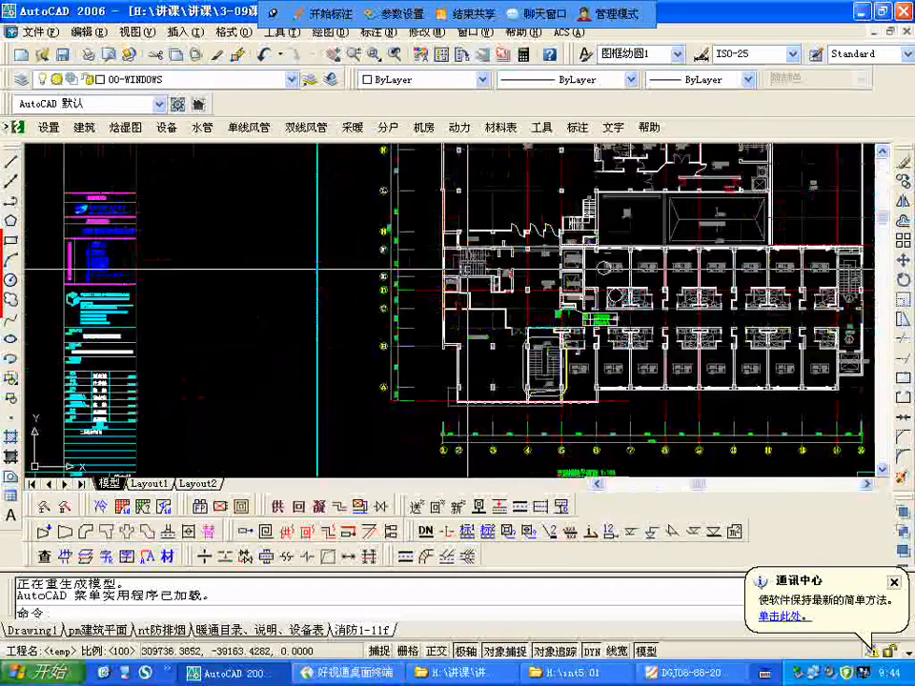
scroll(425, 257, down, 4)
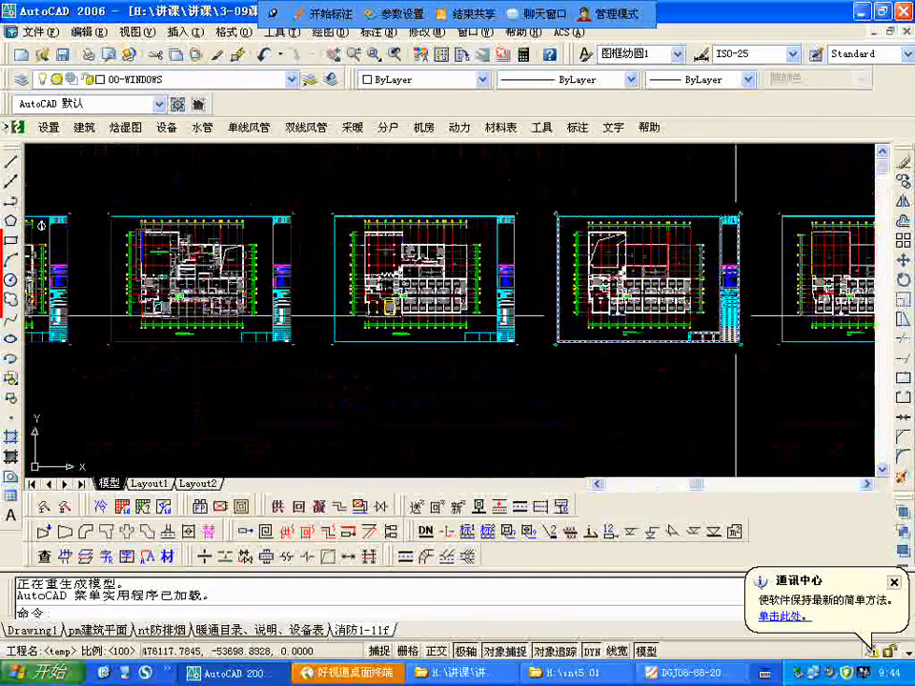
scroll(593, 279, up, 3)
scroll(593, 280, up, 4)
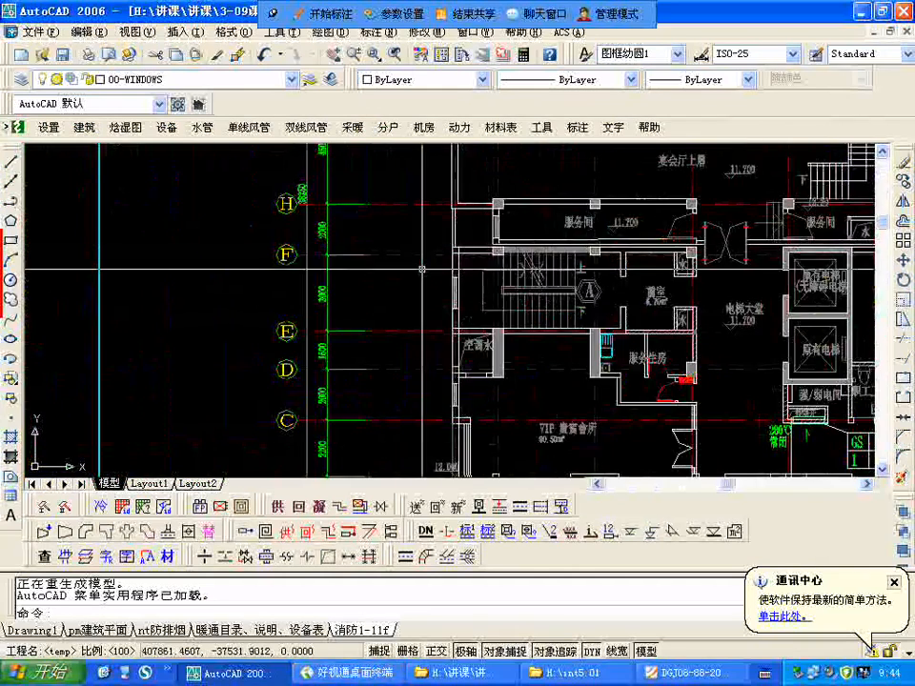
Step: Return to the first floor-plan sheet and examine 原楼梯一 near 会议室 2 and the stair beside 管井房
scroll(455, 272, down, 2)
scroll(379, 310, down, 4)
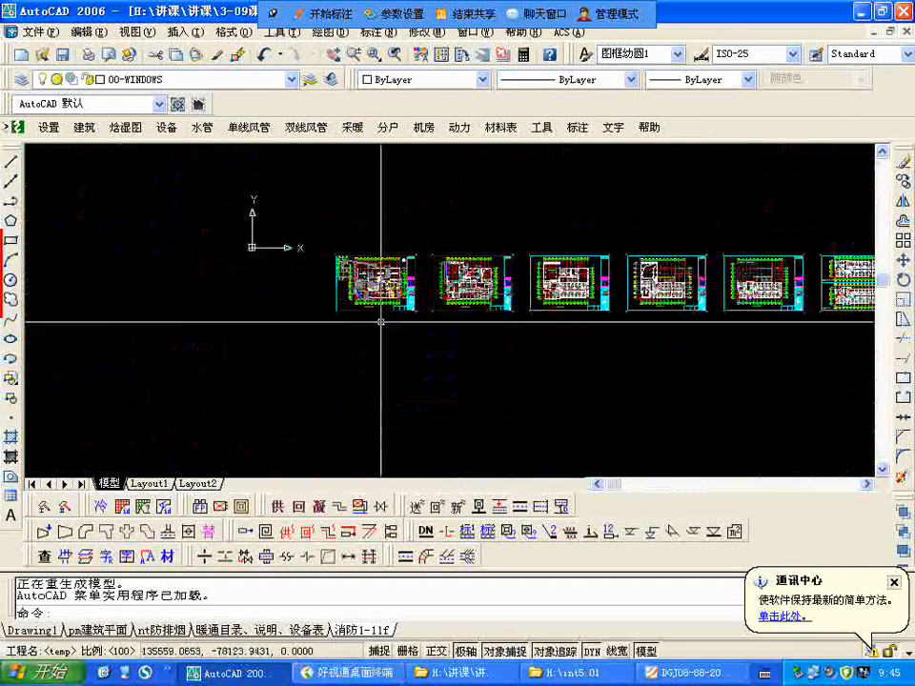
scroll(380, 309, up, 4)
scroll(398, 300, up, 5)
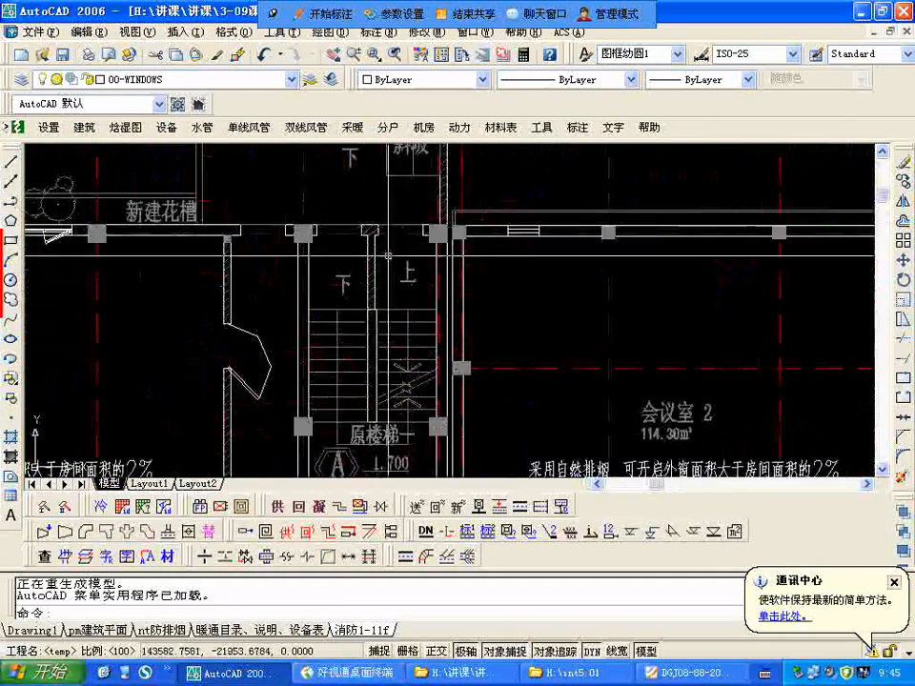
scroll(397, 299, down, 1)
scroll(429, 296, down, 4)
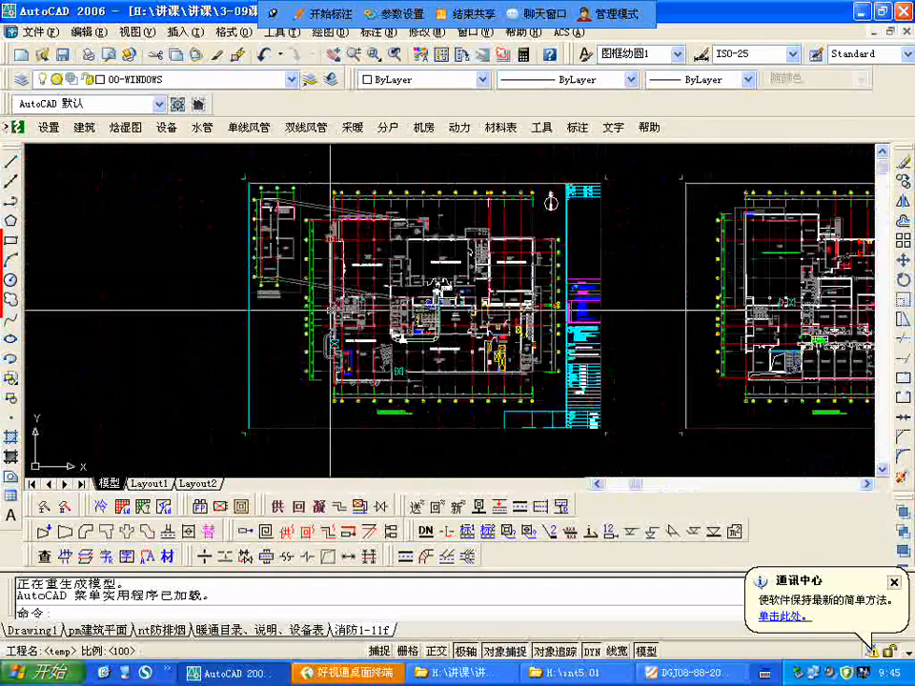
scroll(429, 296, up, 5)
scroll(428, 297, up, 3)
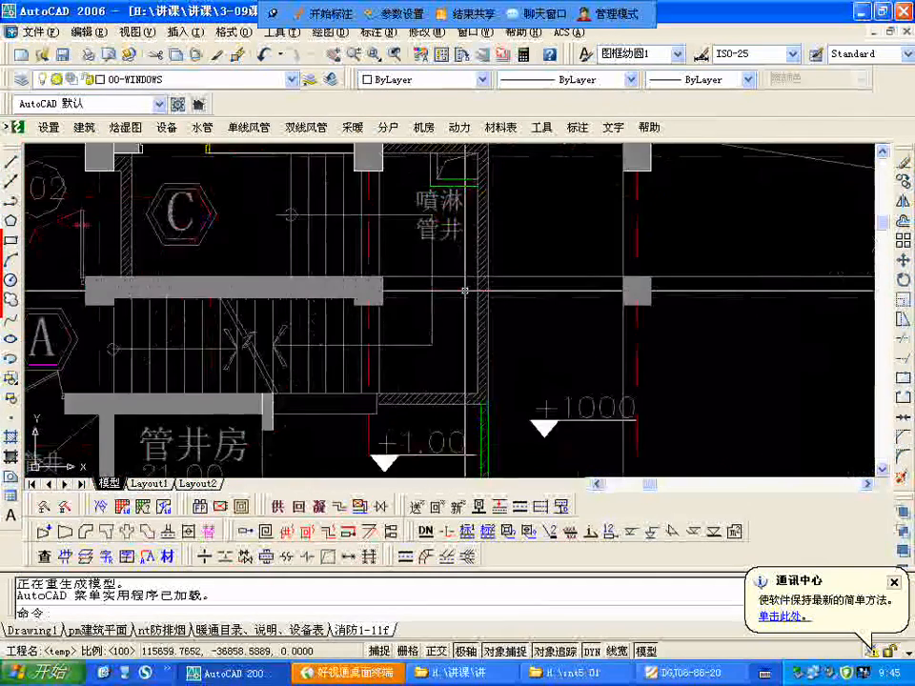
scroll(449, 291, down, 2)
scroll(449, 291, down, 5)
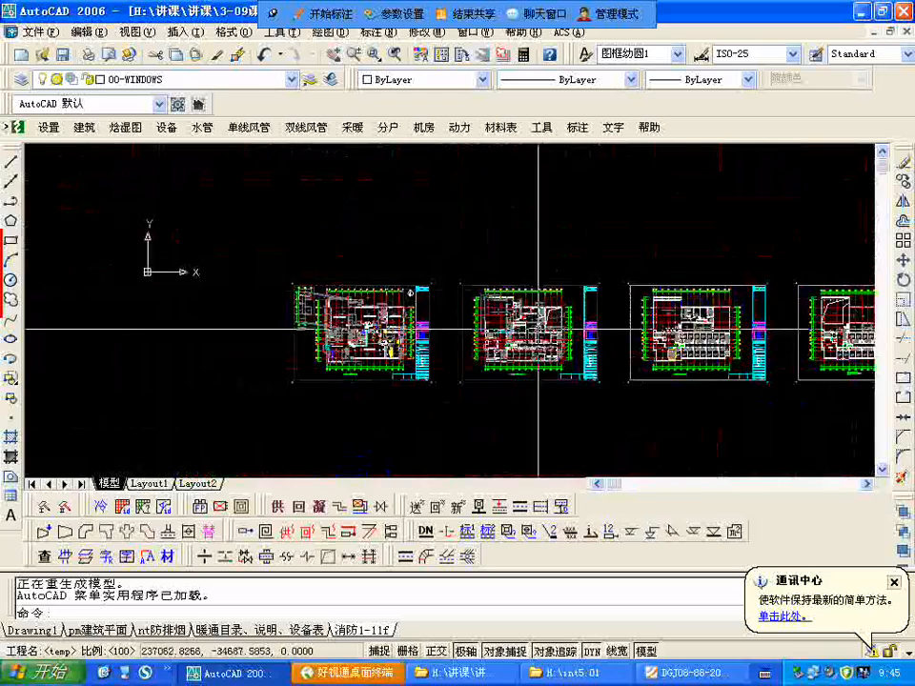
Step: Examine the staircase, its exterior window and its 前室 above the 會議室 on the second floor-plan sheet
scroll(407, 341, up, 1)
scroll(407, 341, up, 6)
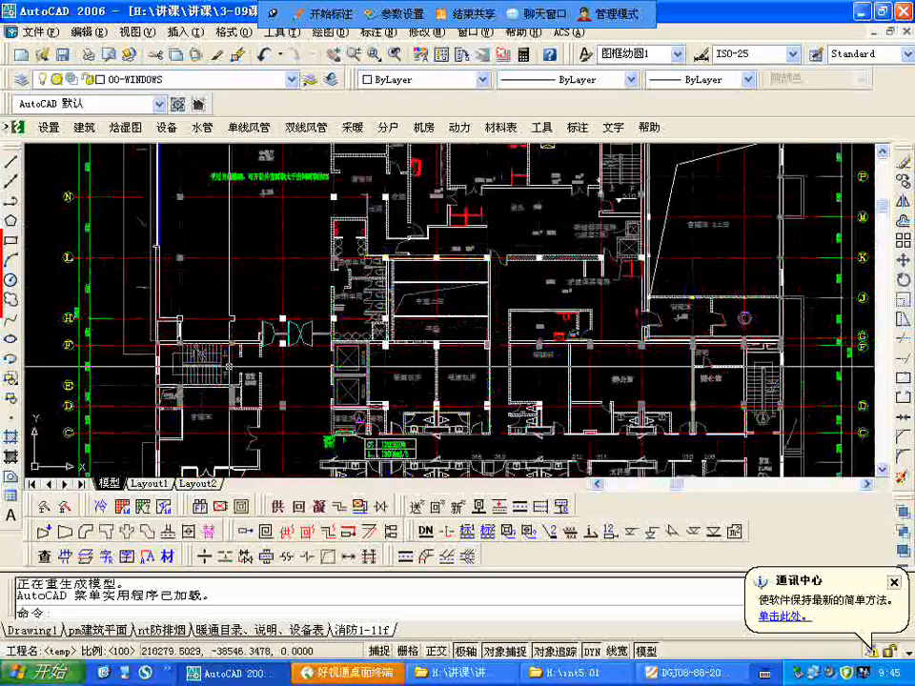
scroll(416, 251, down, 1)
scroll(351, 263, down, 1)
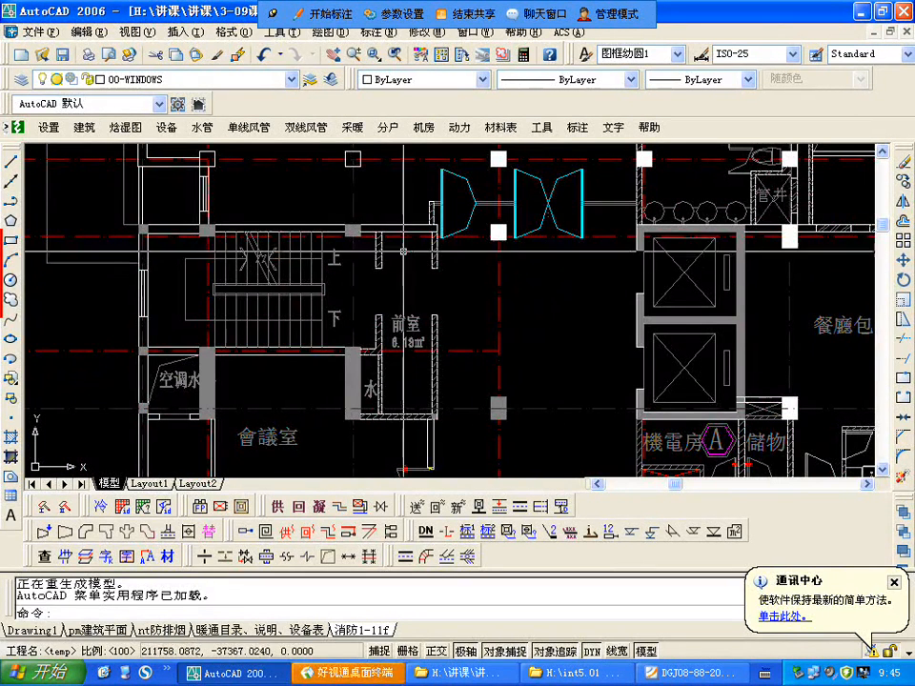
scroll(351, 343, down, 2)
scroll(389, 276, up, 2)
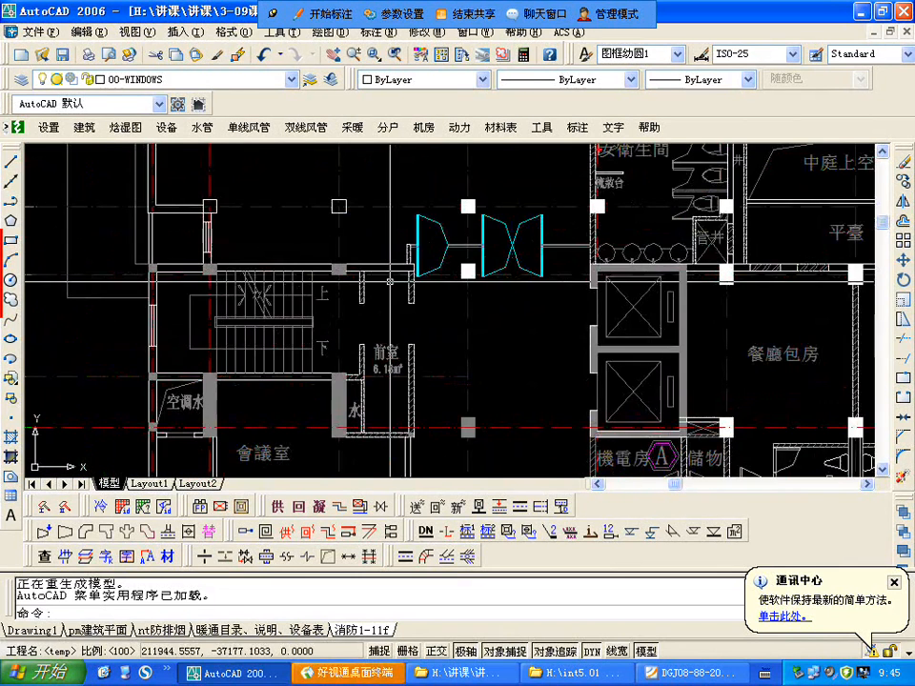
scroll(389, 281, up, 2)
scroll(392, 307, down, 2)
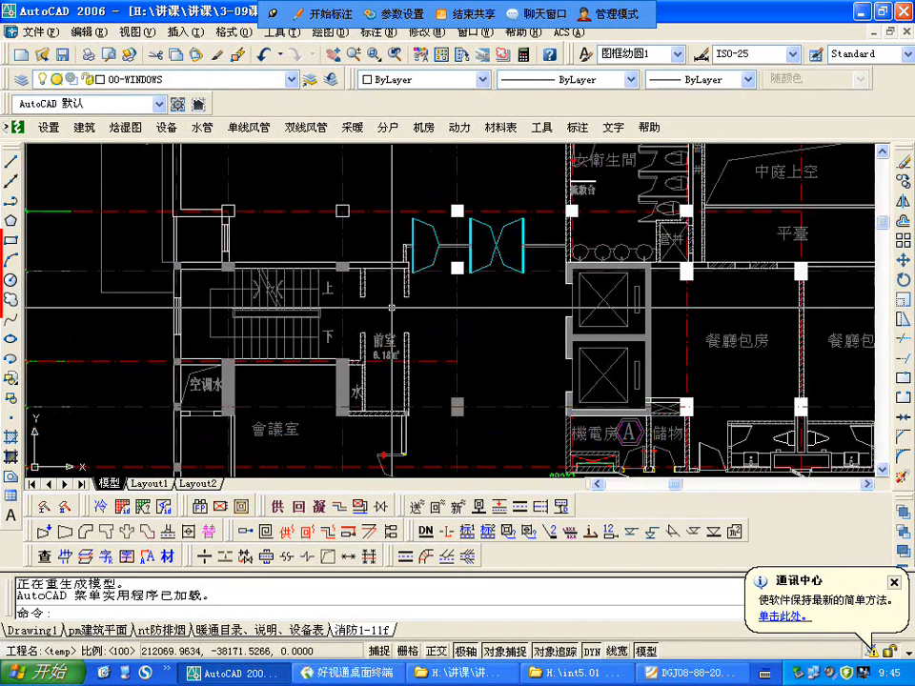
scroll(362, 303, up, 2)
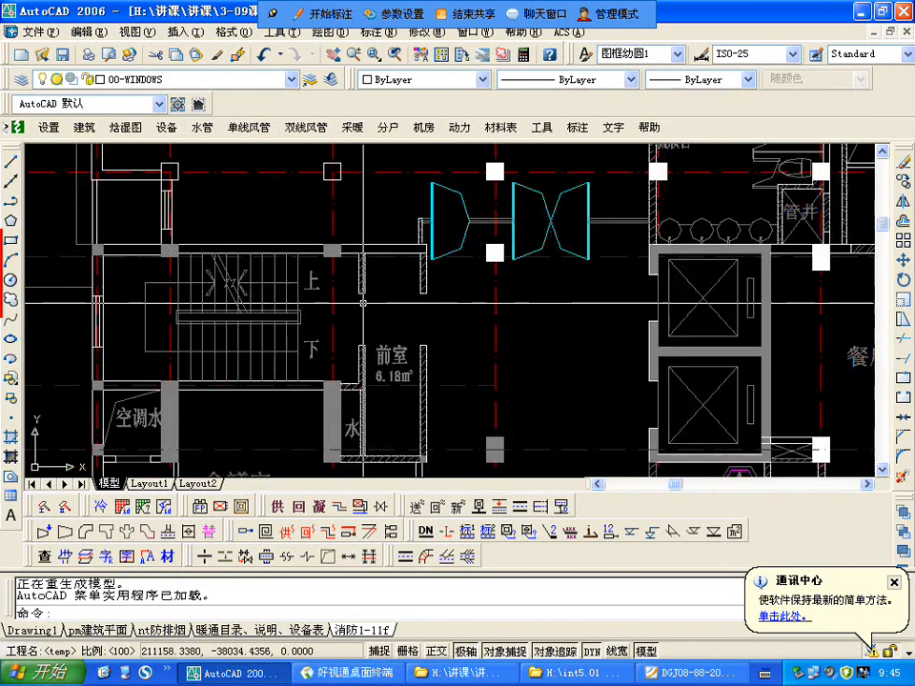
scroll(362, 303, down, 4)
scroll(348, 313, up, 4)
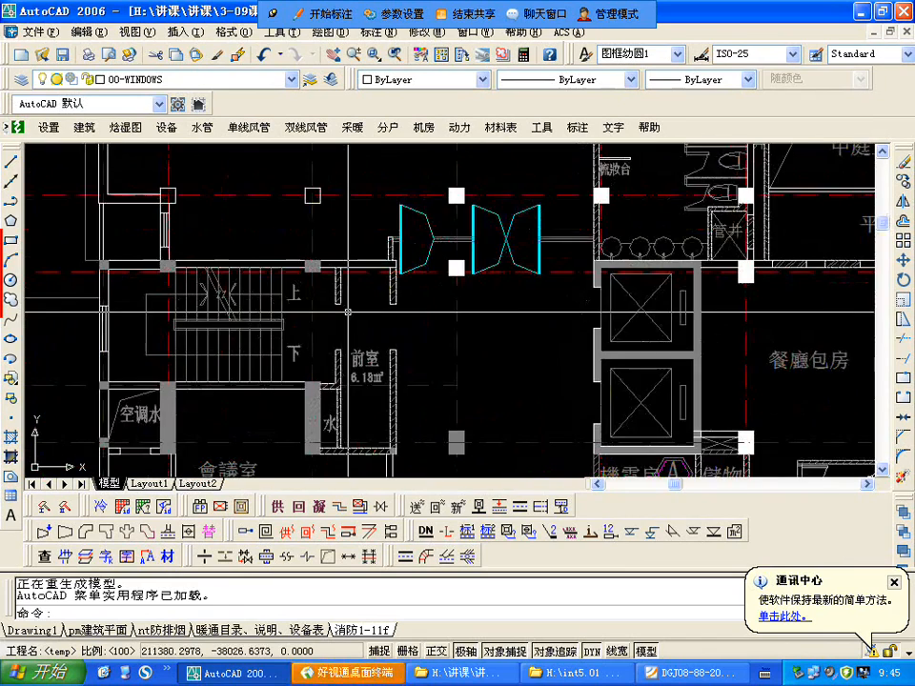
Step: Examine the staircase, the 前室 and its 消防栓 beside the elevator hall on the 8.700 level plan
scroll(177, 309, down, 2)
scroll(177, 308, down, 4)
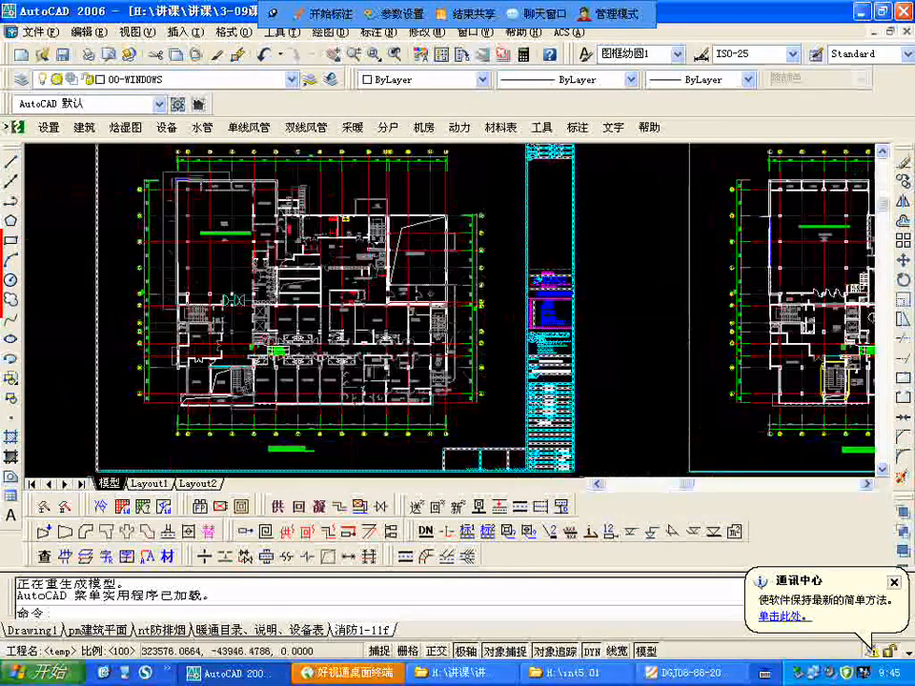
scroll(749, 331, up, 6)
scroll(674, 331, up, 6)
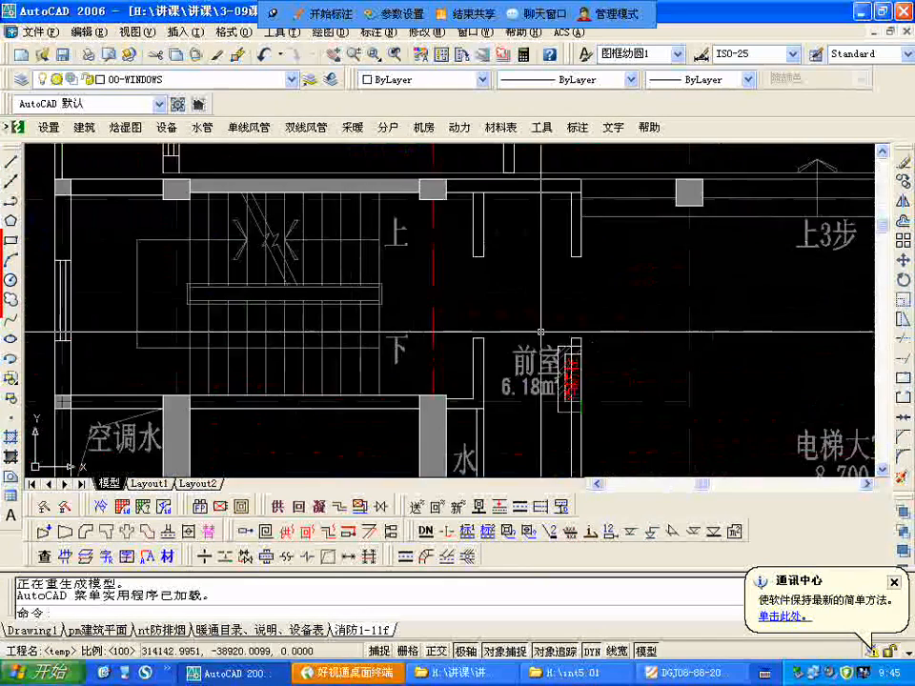
scroll(548, 352, down, 6)
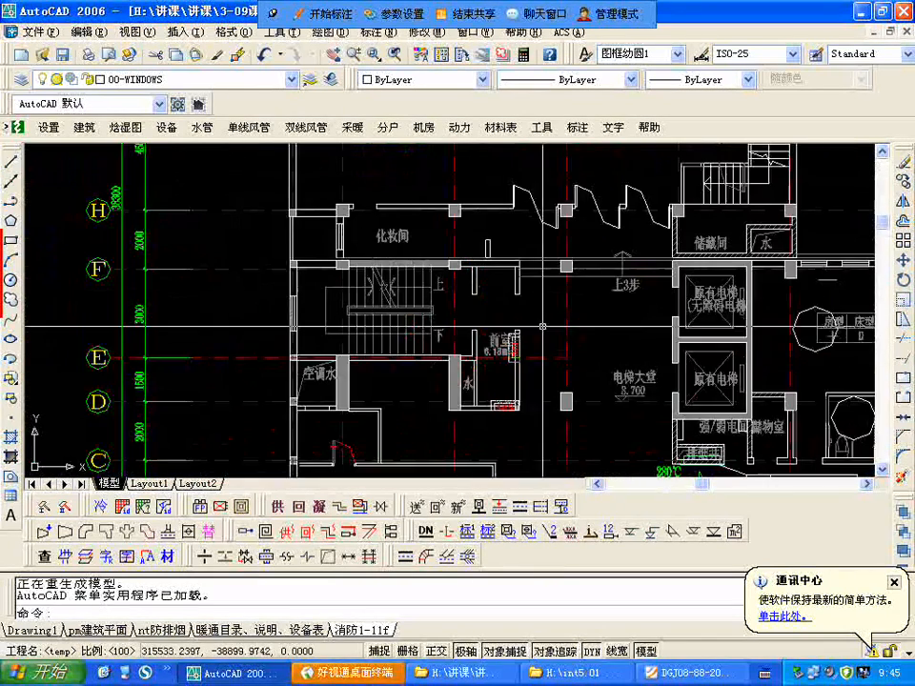
scroll(529, 321, up, 2)
scroll(514, 434, up, 5)
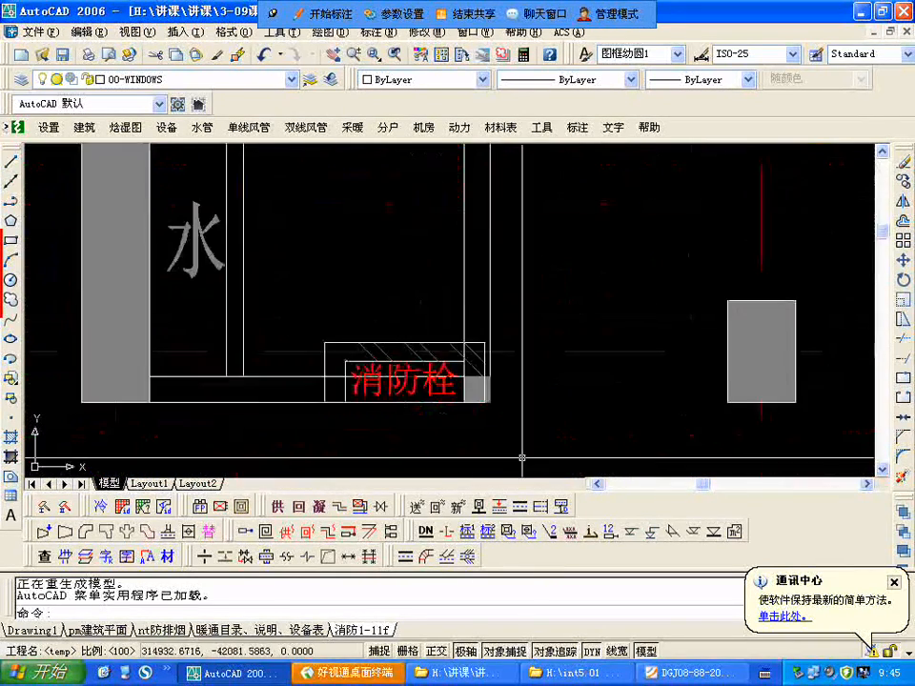
scroll(486, 430, down, 7)
scroll(486, 430, up, 3)
scroll(350, 377, down, 2)
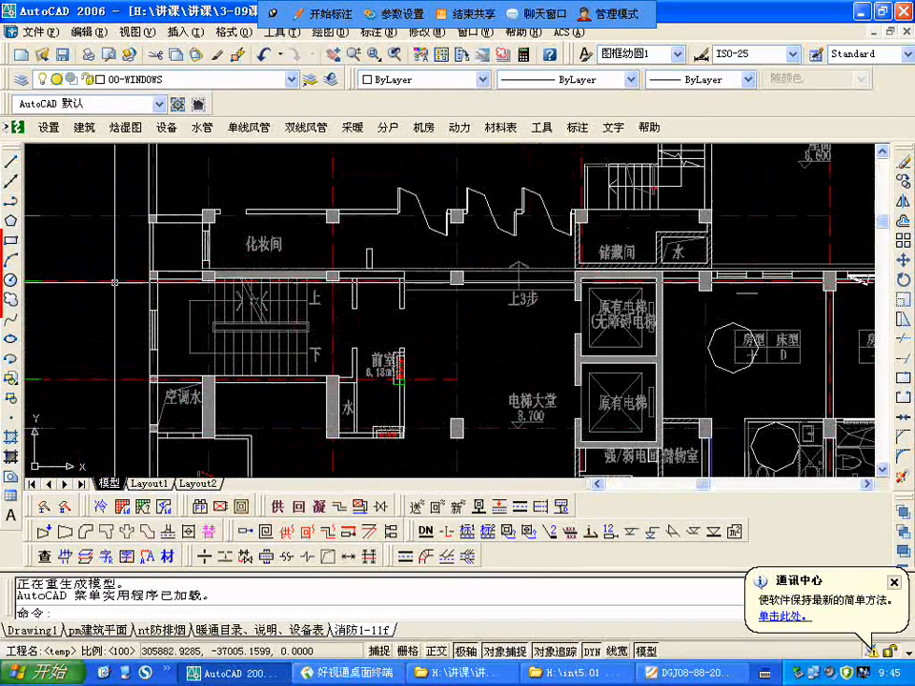
scroll(307, 410, down, 3)
scroll(533, 315, up, 4)
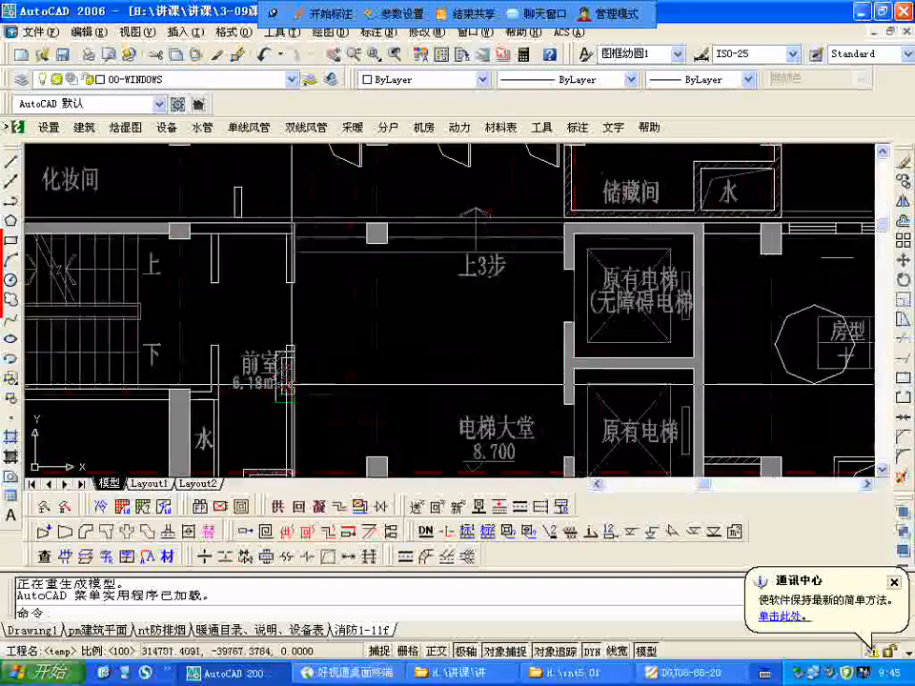
Step: Compare the staircase and 前室 layouts beside the elevator hall on the 11.700 and 14.700 level plans
scroll(533, 297, down, 4)
scroll(420, 298, down, 1)
scroll(420, 291, up, 6)
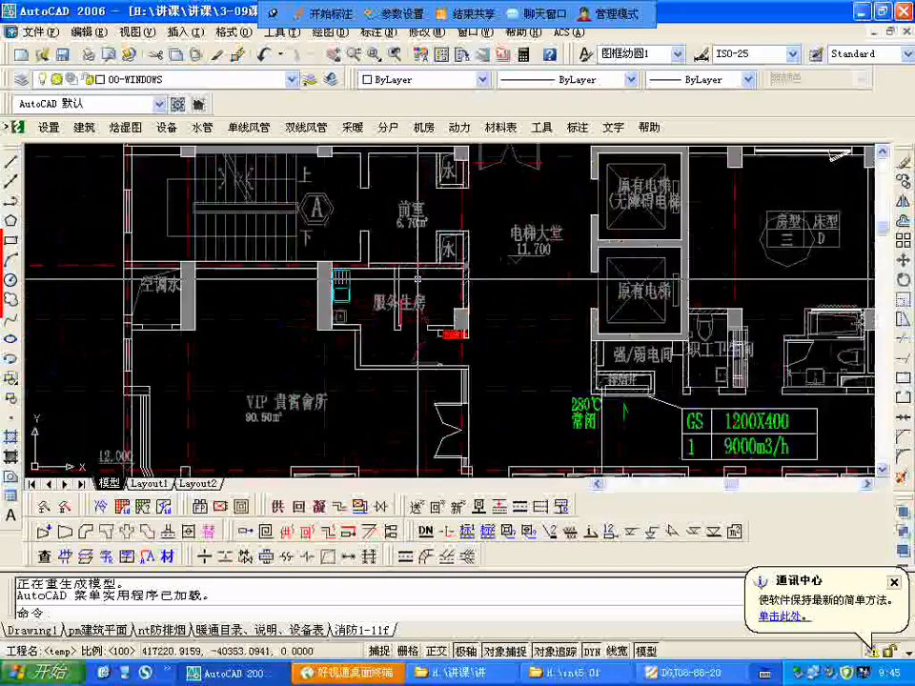
scroll(420, 279, down, 4)
scroll(392, 343, up, 5)
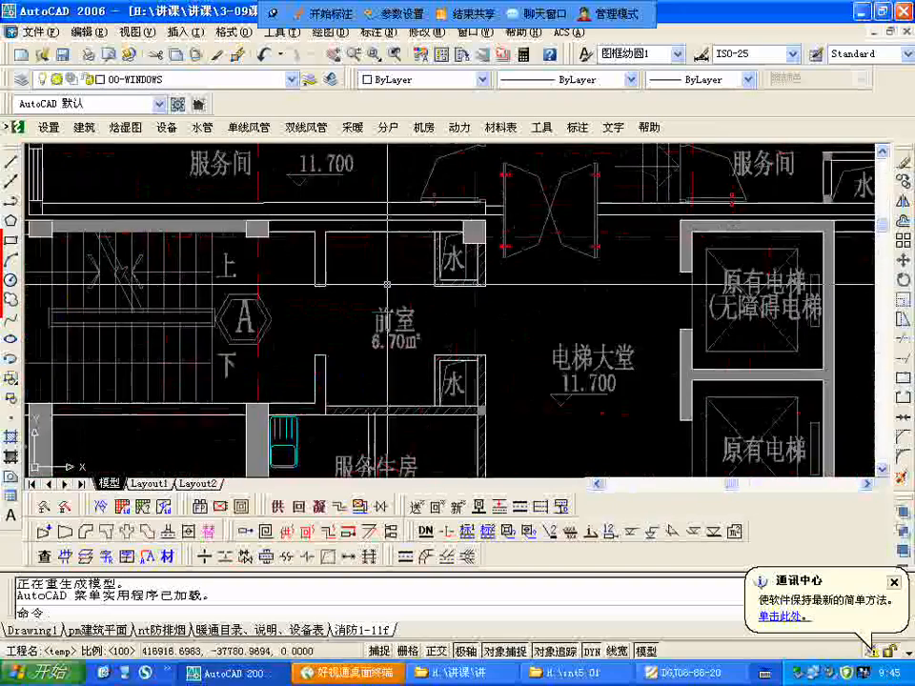
scroll(392, 355, down, 1)
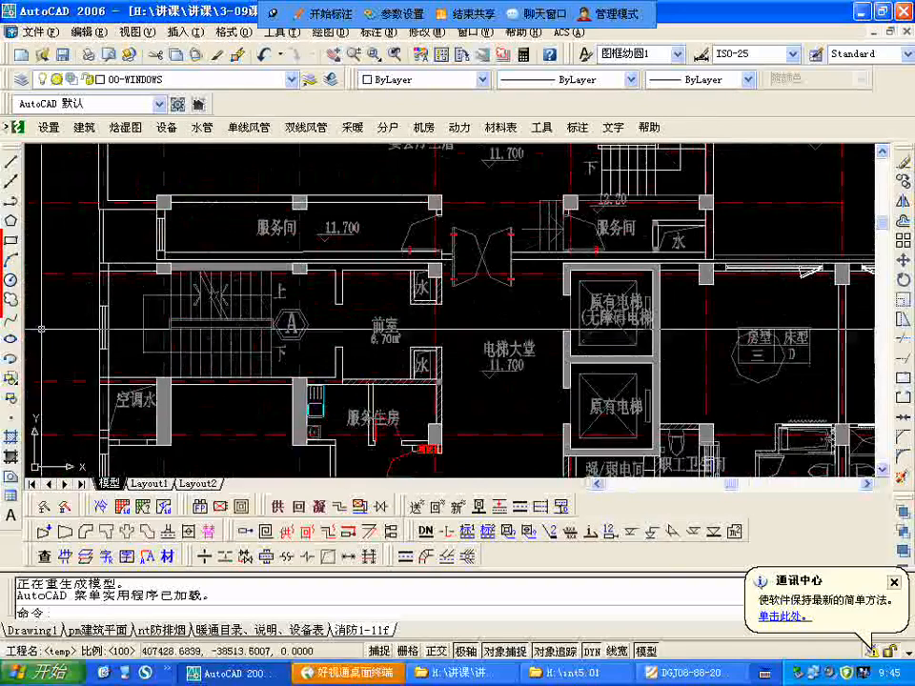
scroll(41, 328, down, 4)
scroll(348, 342, up, 4)
scroll(723, 341, up, 5)
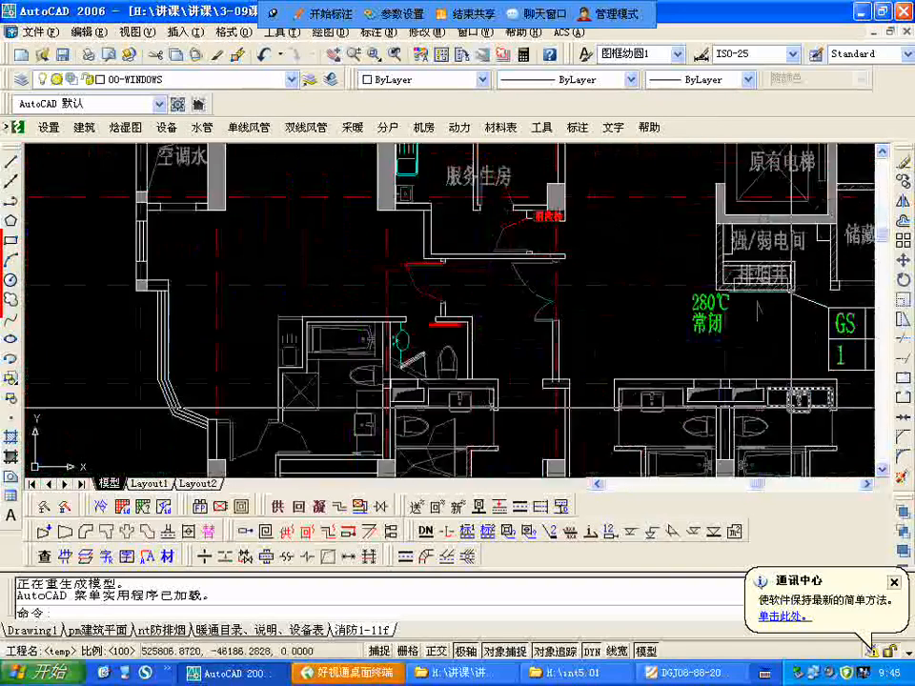
scroll(619, 315, down, 4)
scroll(611, 310, up, 4)
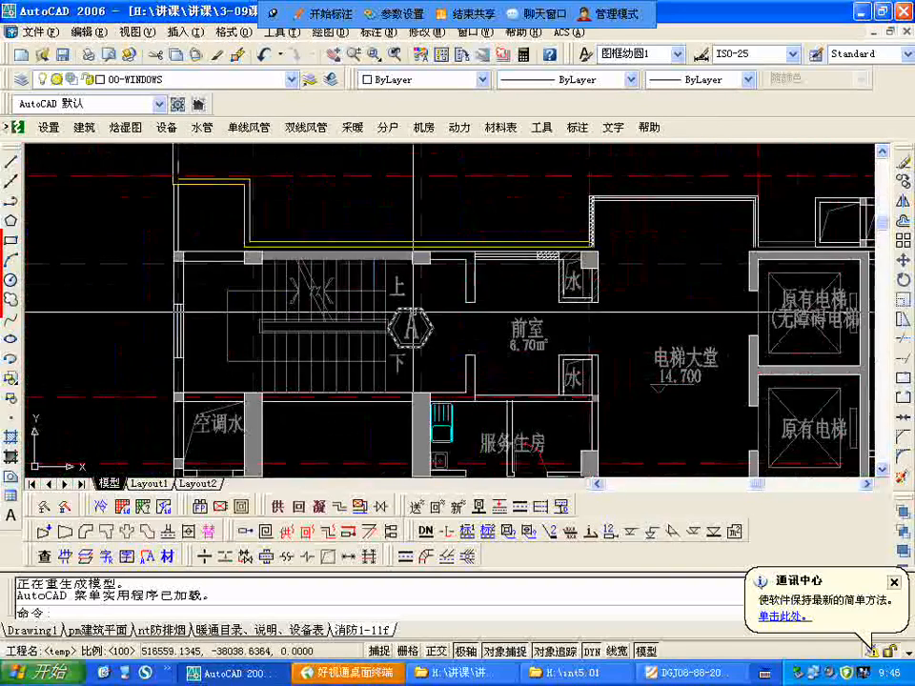
Step: Examine the staircase, the enlarged 前室 and its angled exterior wall on the 17.700–23.700 level plan
scroll(412, 311, down, 7)
scroll(548, 306, up, 2)
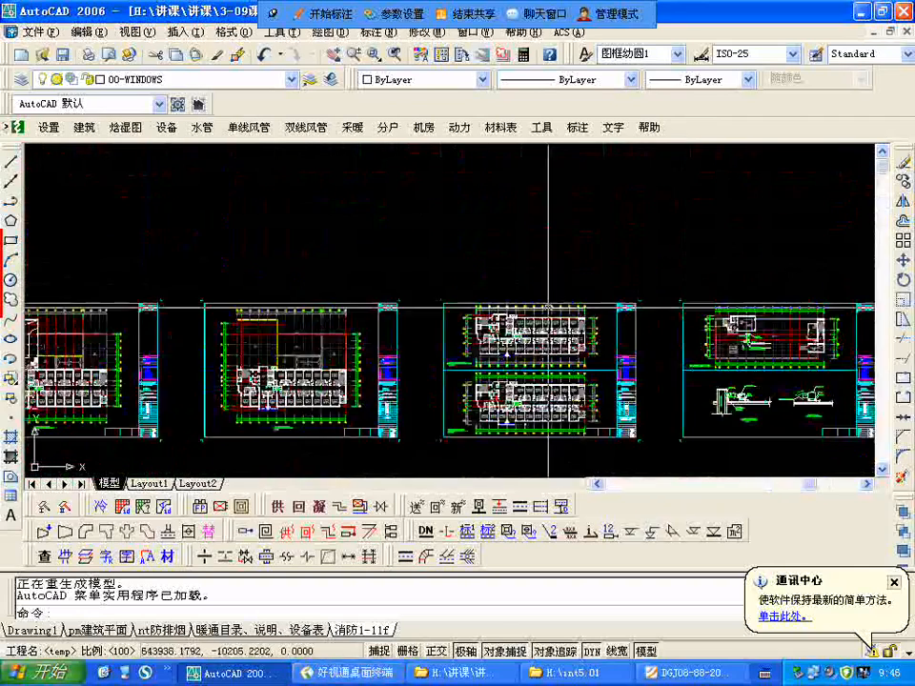
scroll(548, 305, up, 6)
scroll(342, 324, up, 2)
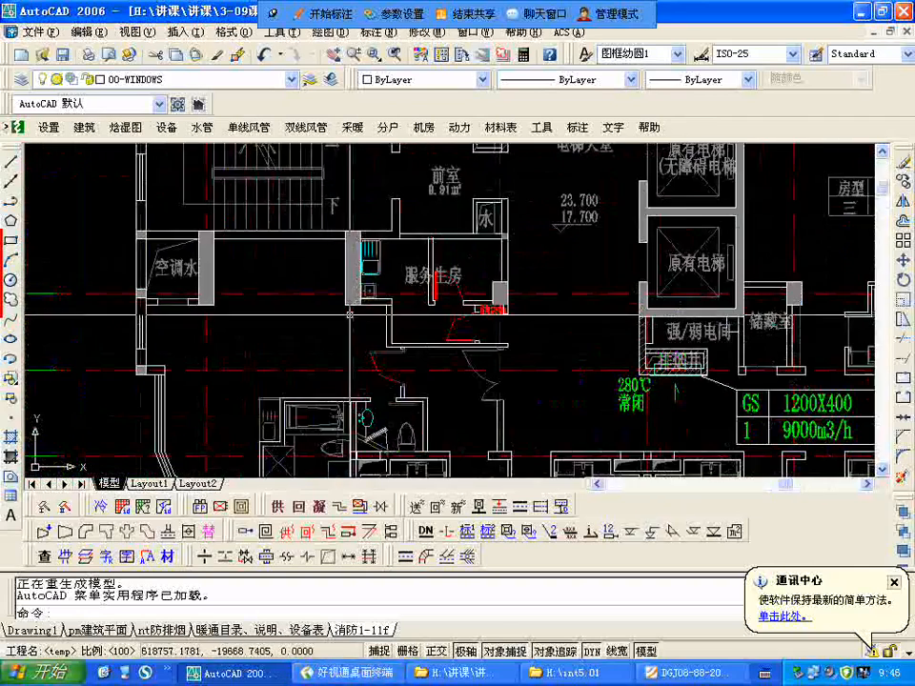
scroll(414, 287, up, 1)
scroll(413, 288, down, 5)
scroll(414, 288, up, 5)
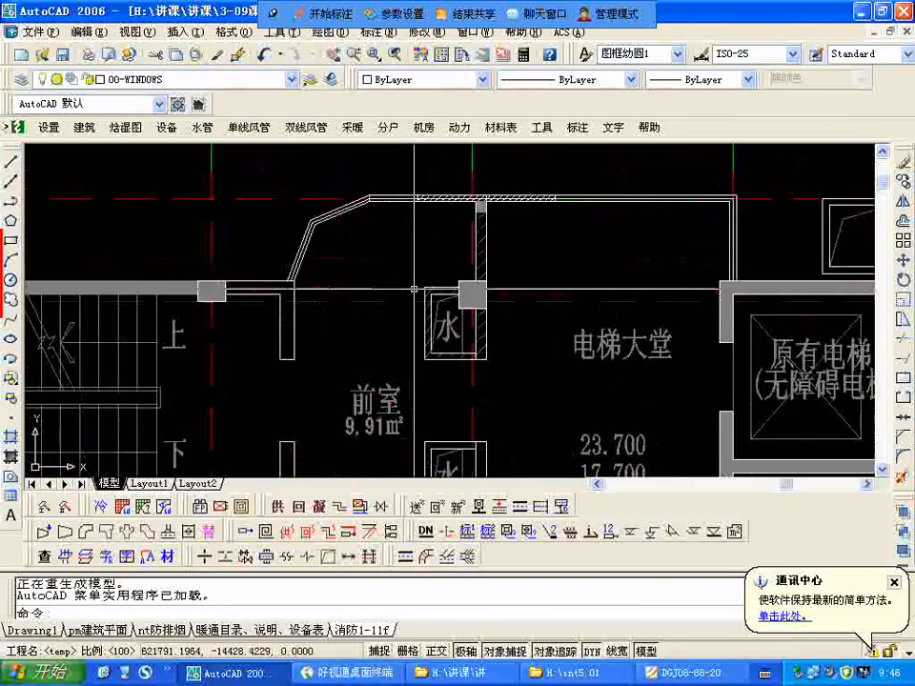
scroll(406, 232, down, 3)
scroll(331, 232, down, 6)
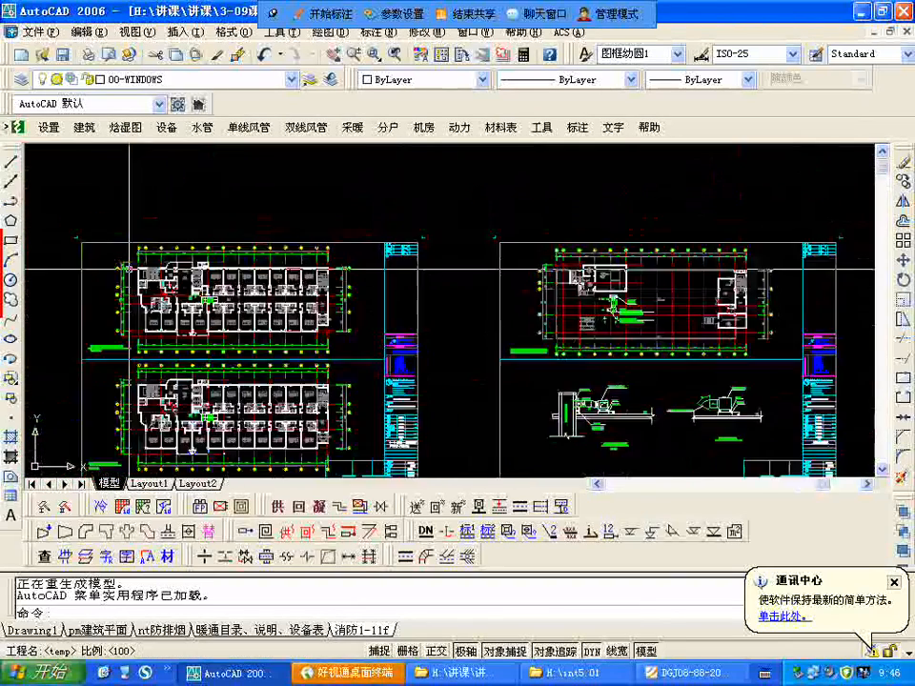
scroll(182, 275, up, 8)
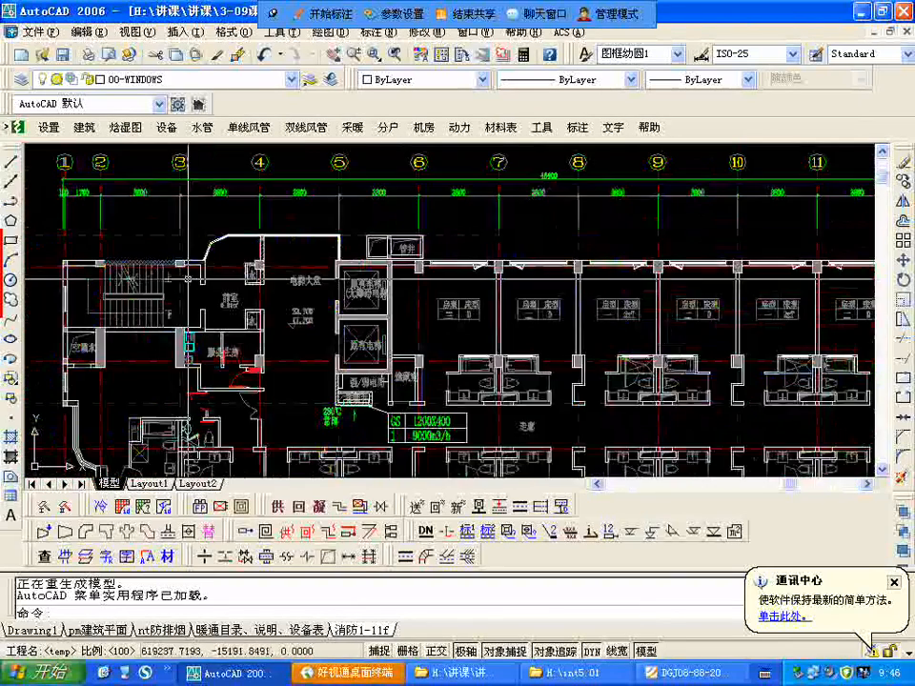
scroll(331, 310, down, 3)
scroll(331, 309, up, 5)
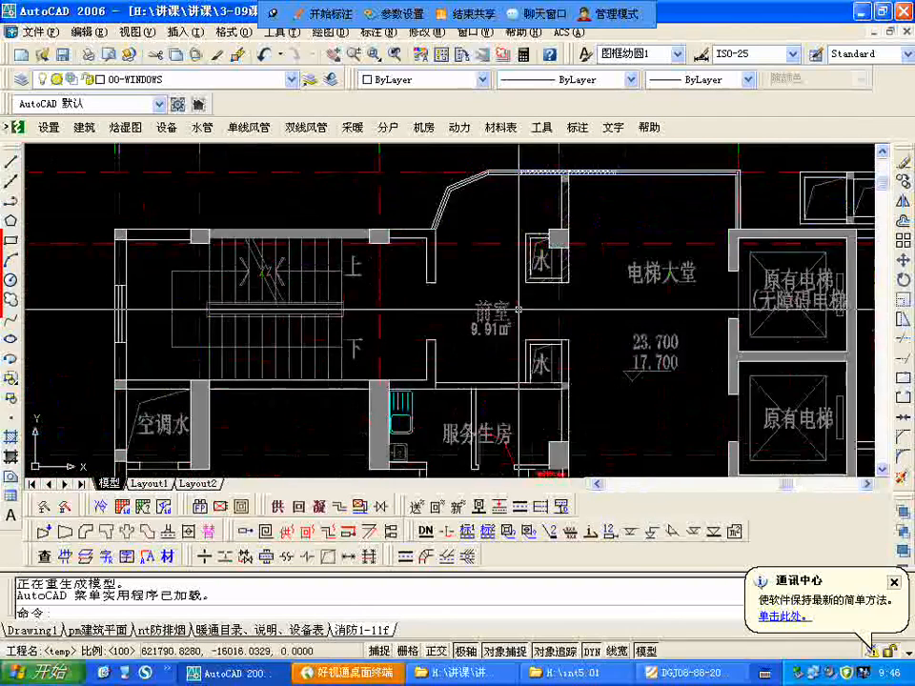
scroll(518, 310, down, 1)
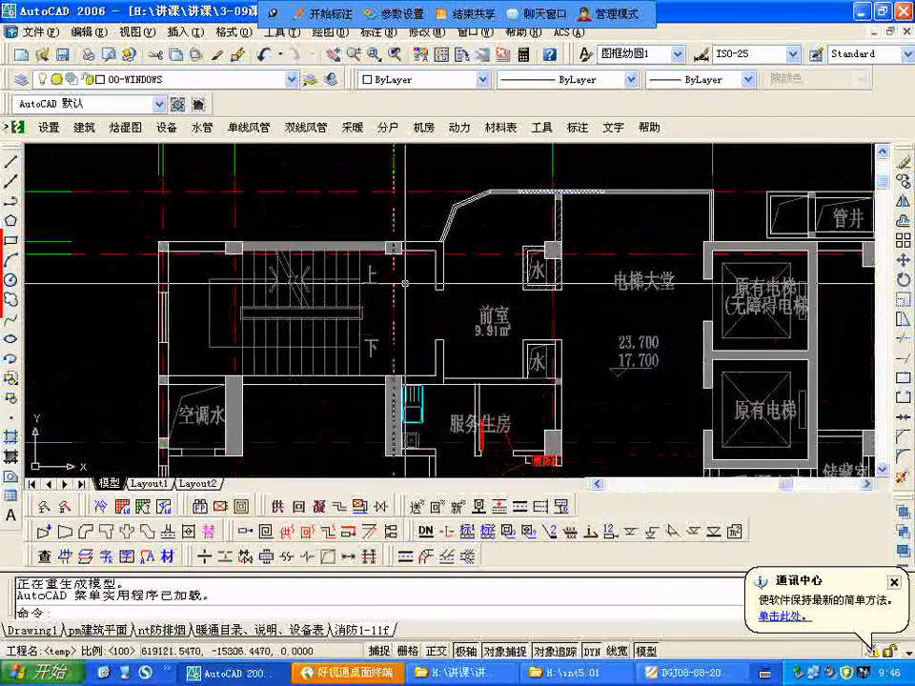
Step: Check the stair at the 38.450 roof level, and recheck the staircase and 前室 on the 17.700–23.700 plan
scroll(405, 283, down, 6)
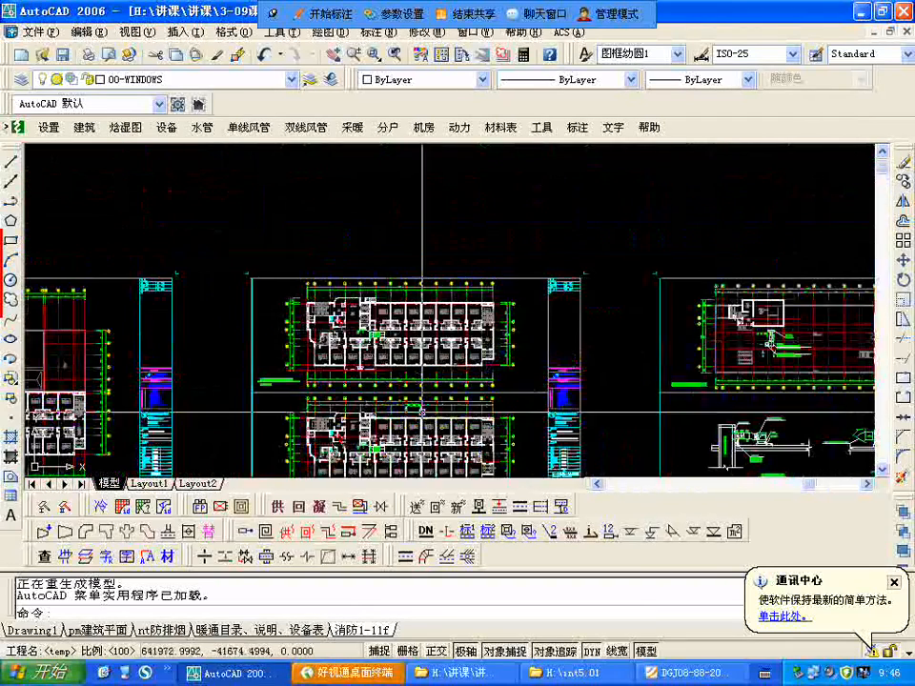
scroll(334, 319, up, 6)
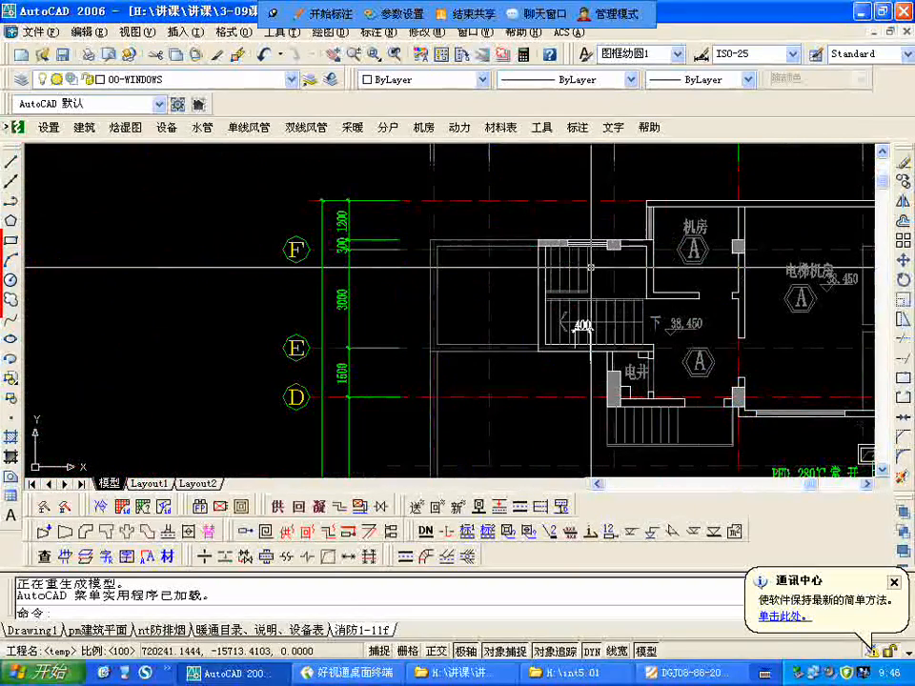
scroll(591, 327, down, 6)
scroll(409, 359, up, 6)
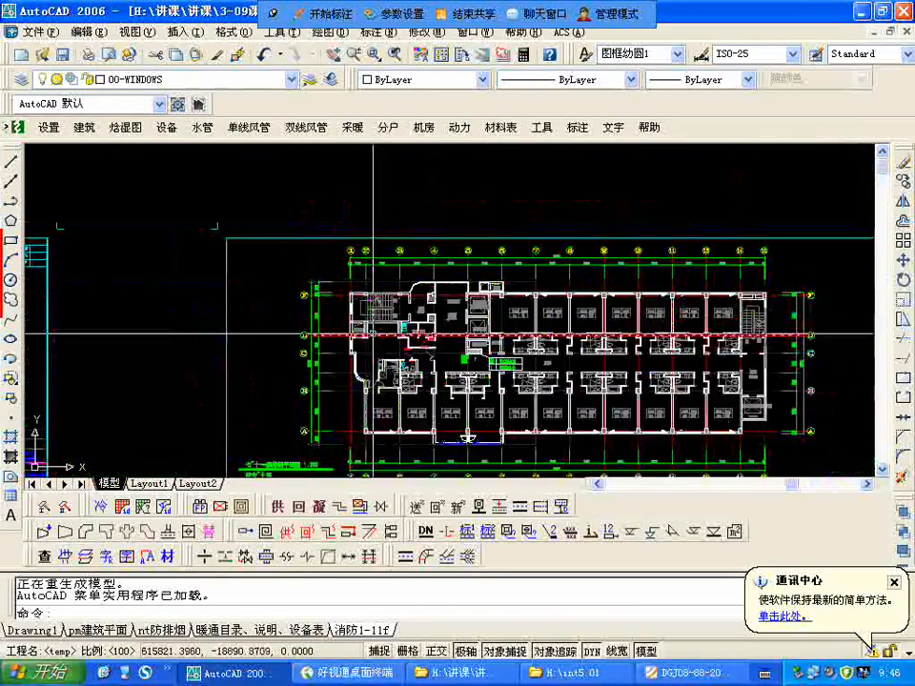
scroll(464, 271, up, 3)
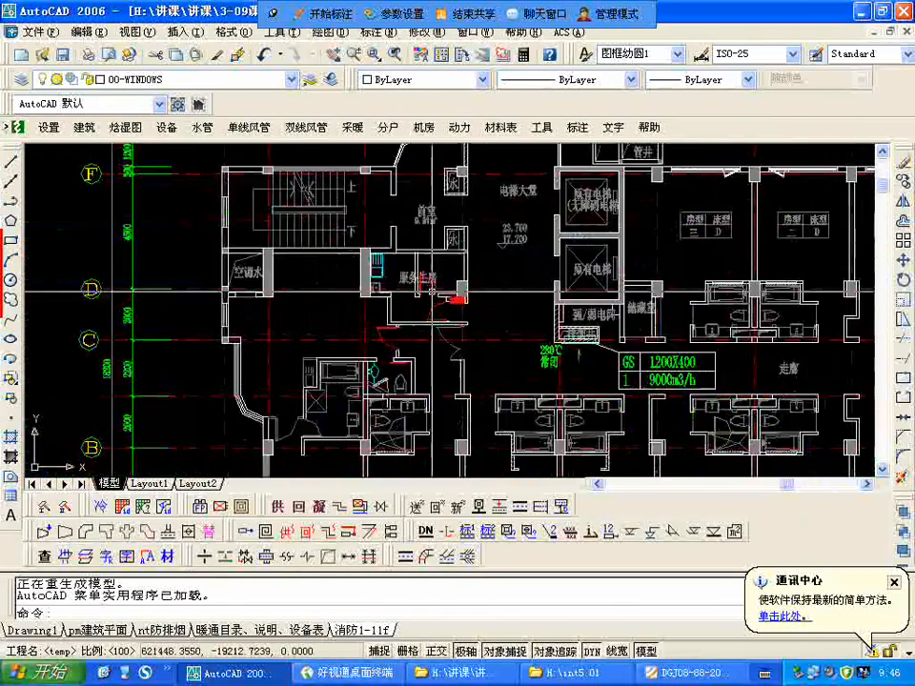
scroll(464, 272, down, 2)
middle_drag(462, 223, 461, 349)
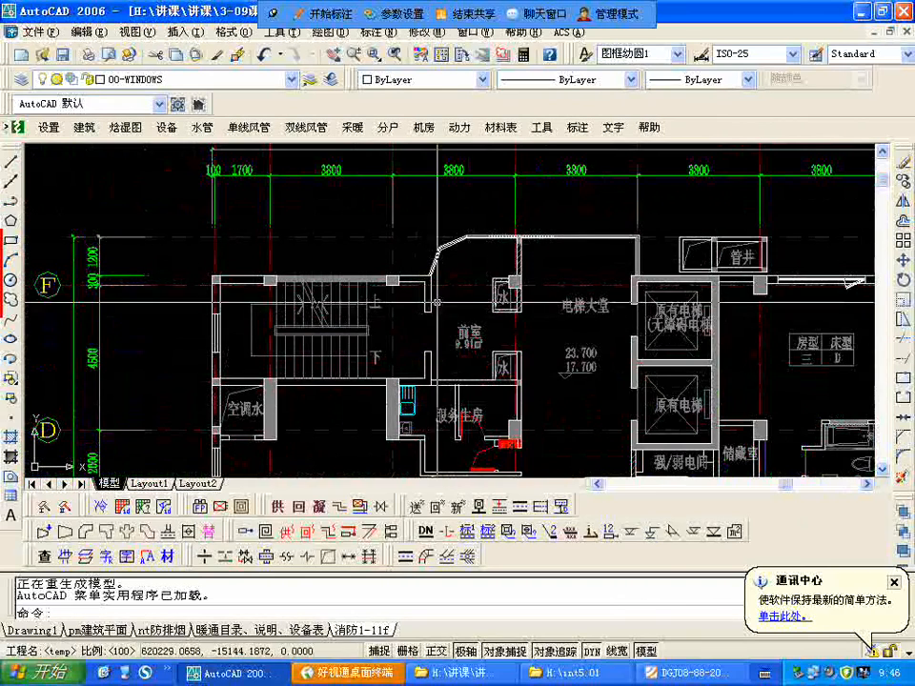
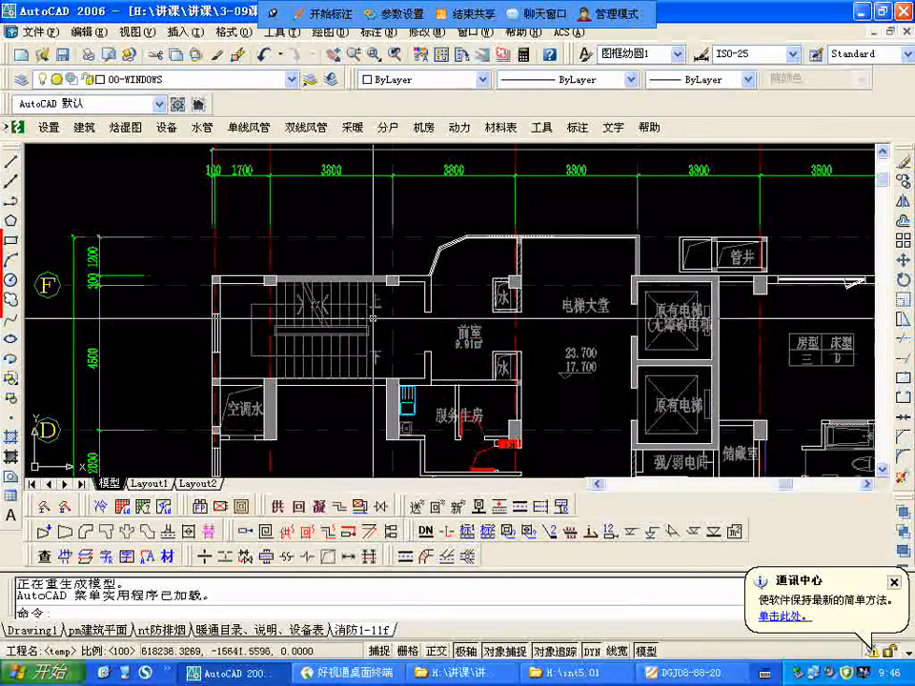
Step: Recheck the staircase and its adjoining 前室 near axes F and D on the 17.700–23.700 level plan
scroll(358, 287, down, 3)
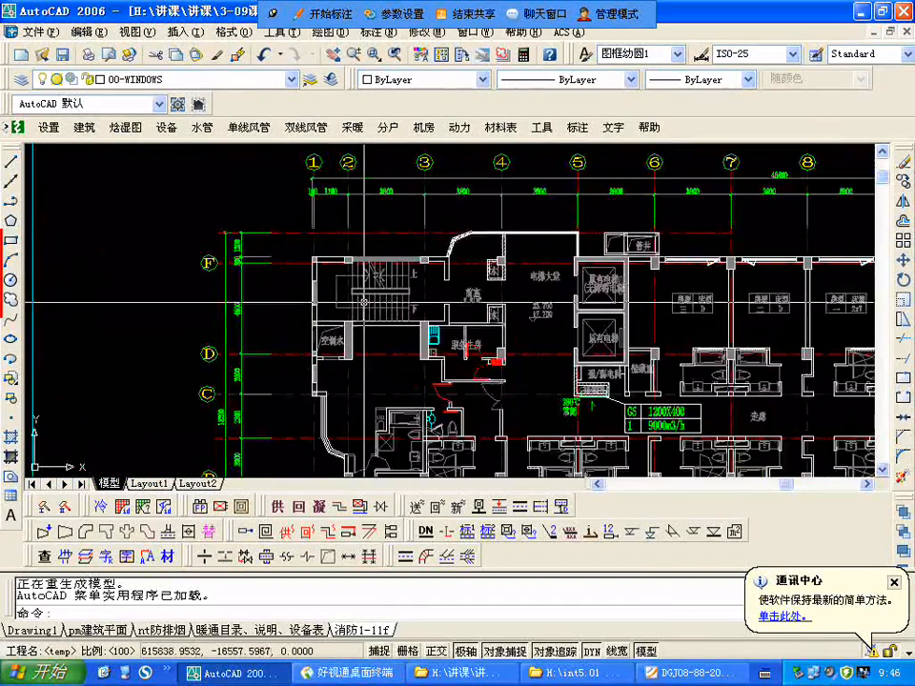
scroll(358, 286, up, 4)
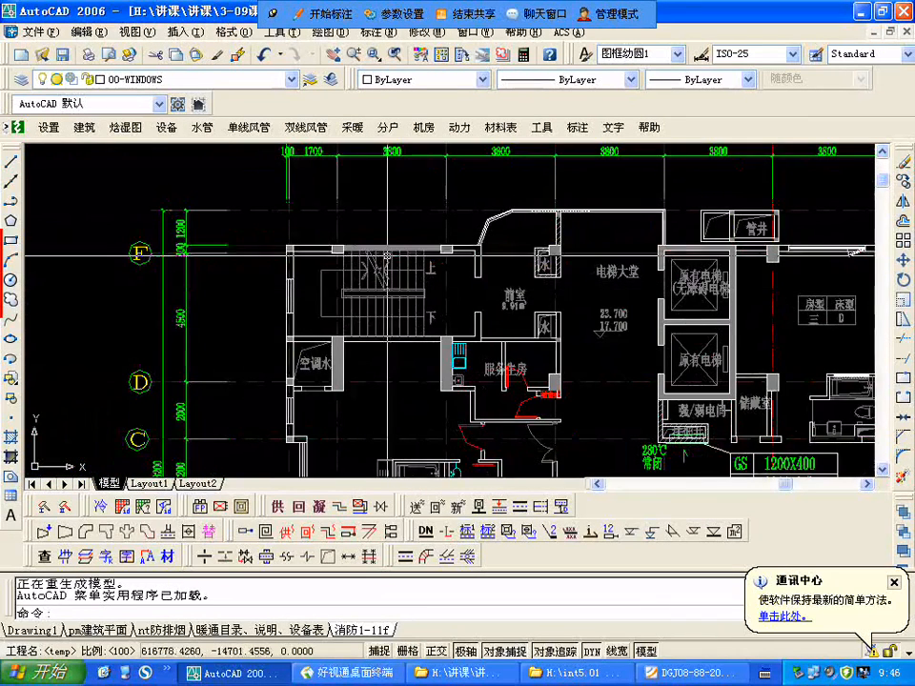
middle_drag(388, 255, 414, 217)
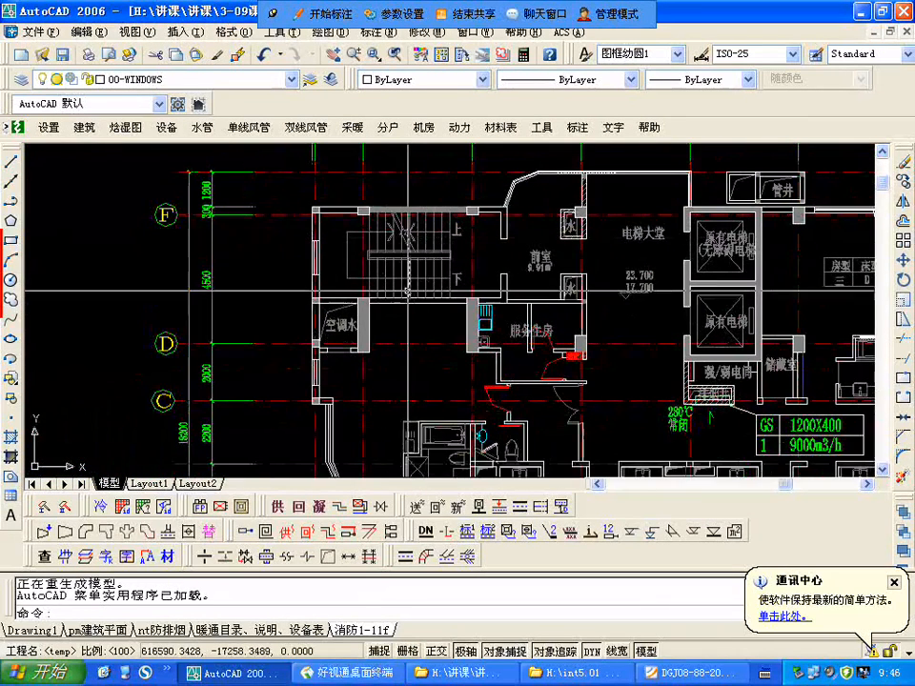
scroll(413, 275, down, 4)
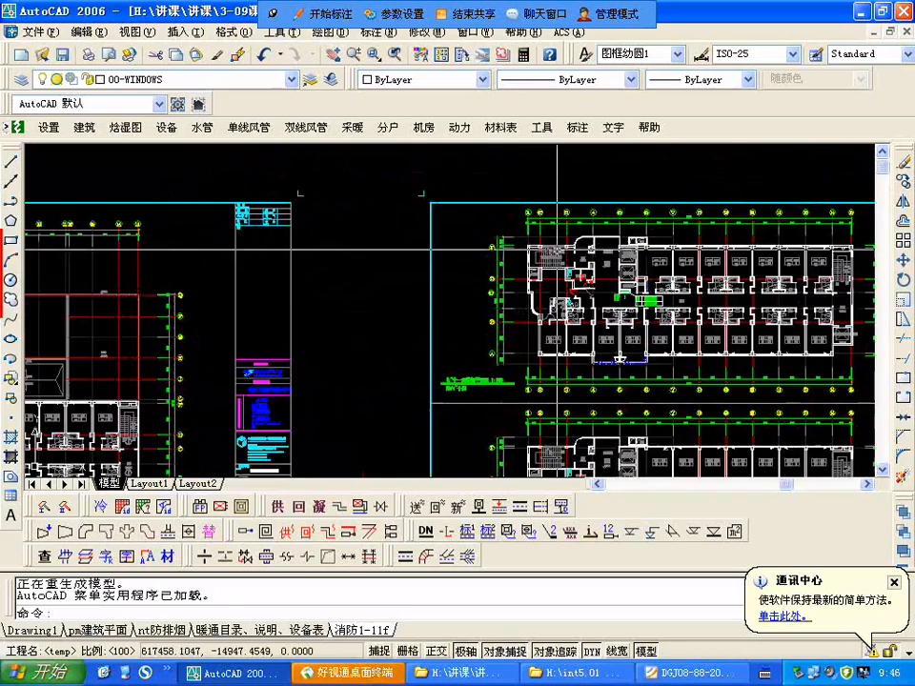
scroll(533, 258, up, 3)
scroll(562, 248, down, 2)
scroll(496, 228, down, 3)
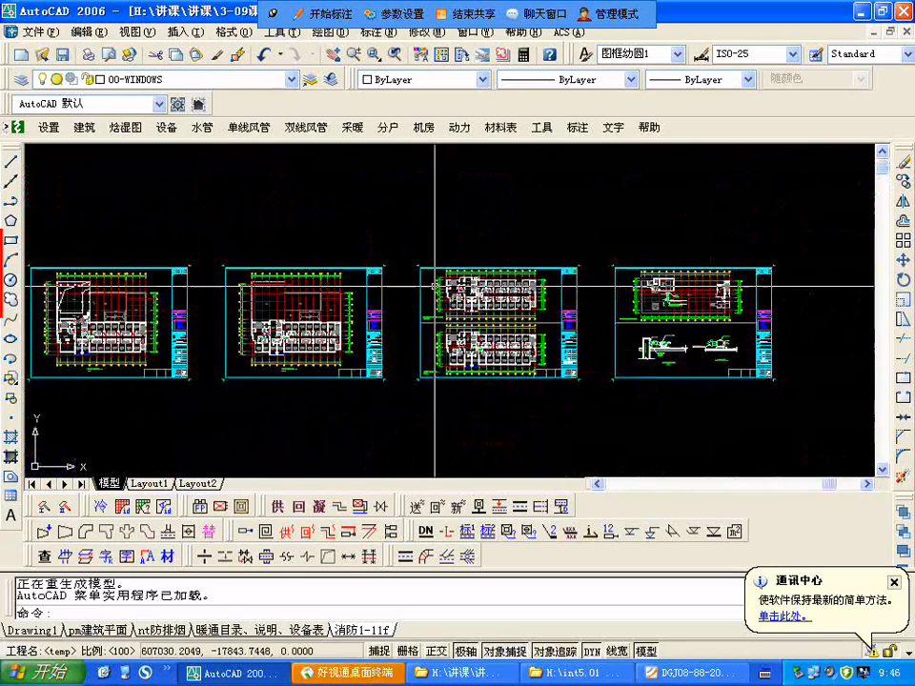
Step: Draw a circle around the staircase marked C and A, west of the elevators on the first-floor plan
scroll(544, 280, up, 3)
scroll(544, 279, down, 5)
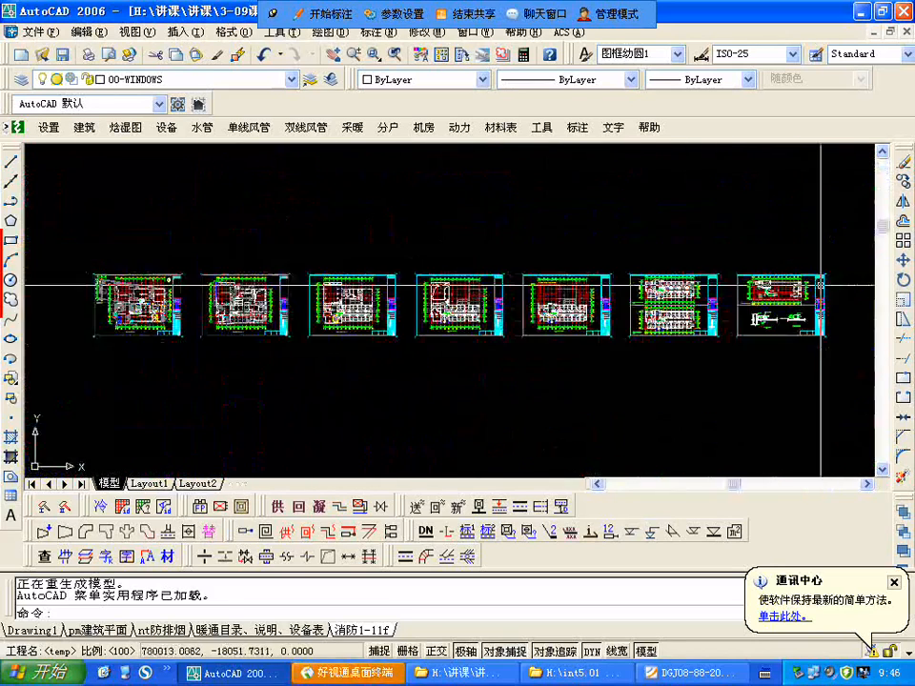
scroll(248, 291, up, 3)
scroll(378, 291, up, 4)
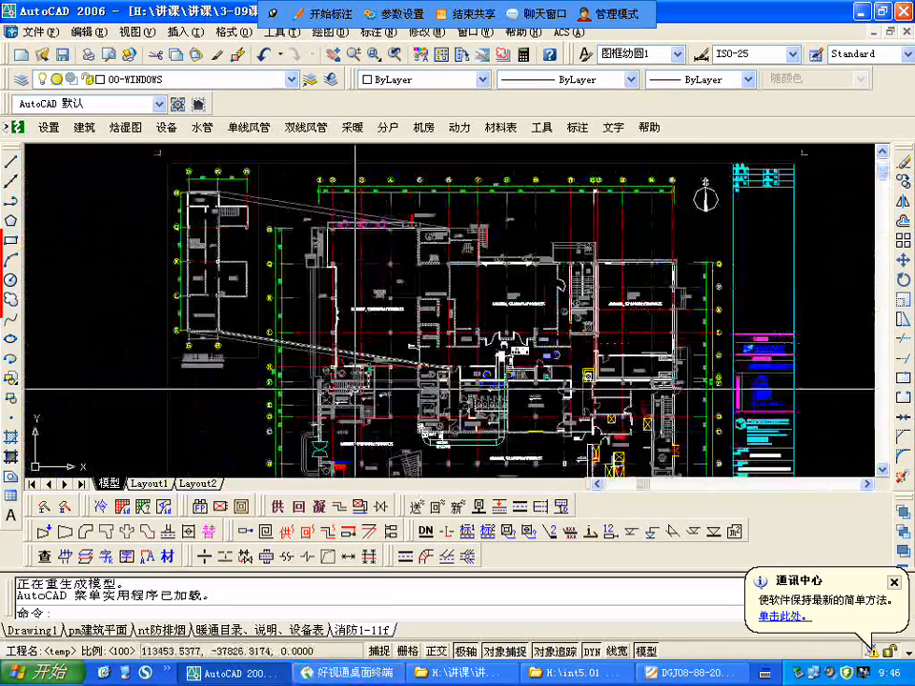
scroll(355, 391, up, 3)
scroll(299, 338, down, 6)
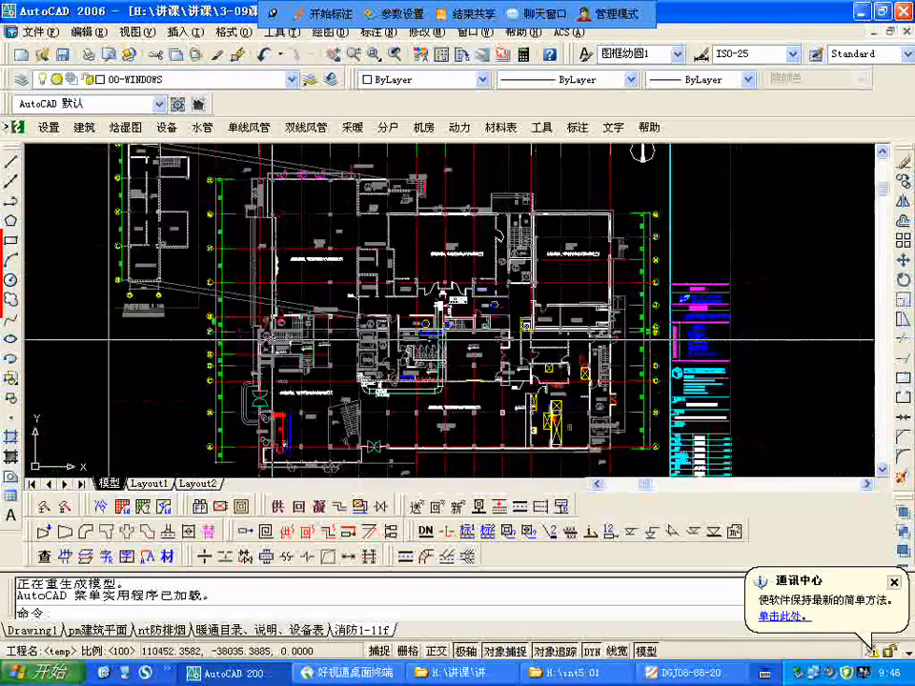
scroll(299, 338, up, 8)
text(c)
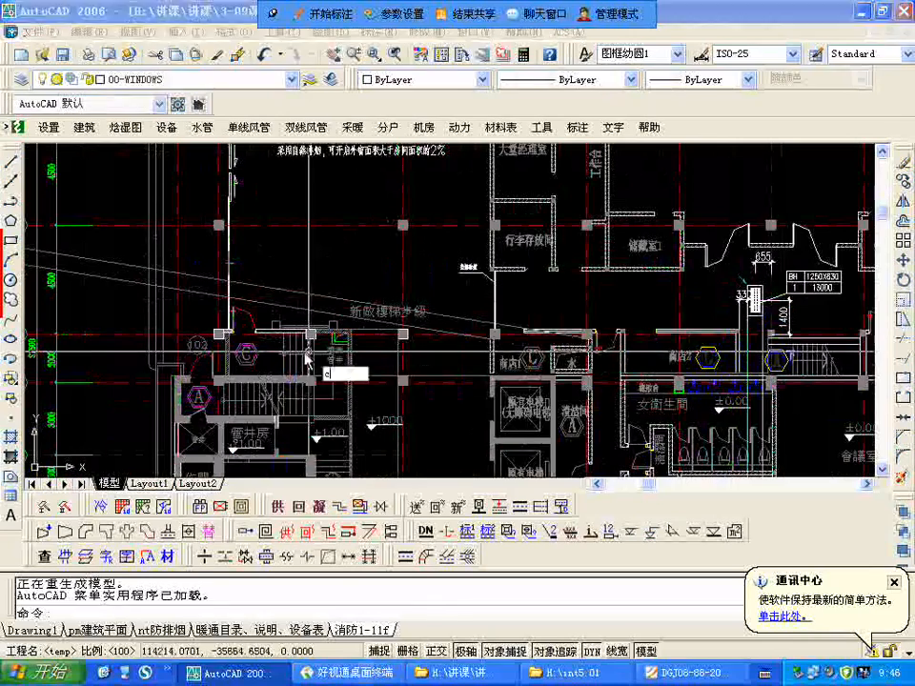
key(Return)
scroll(304, 355, up, 3)
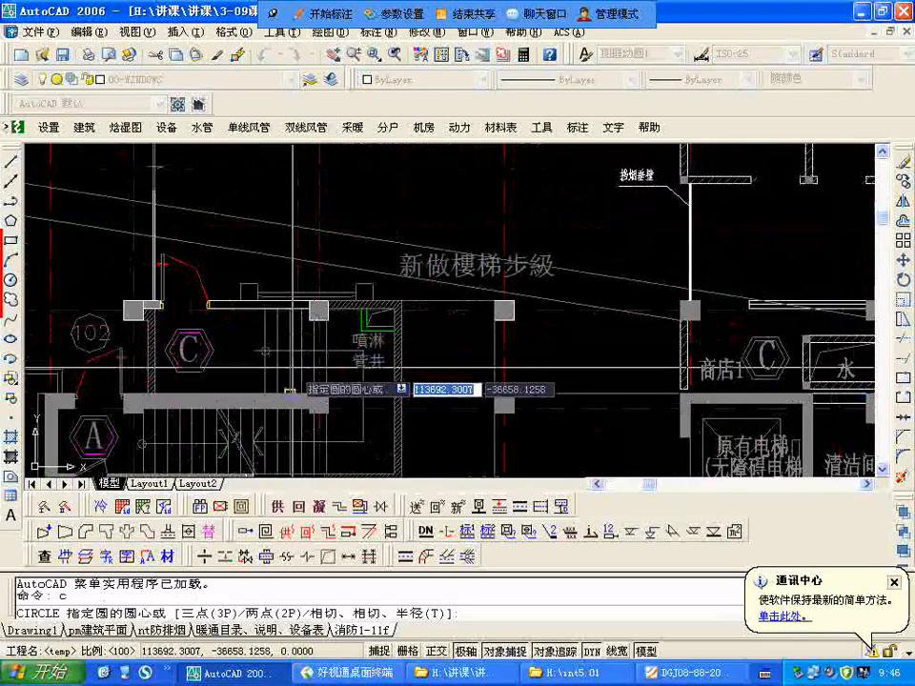
click(265, 351)
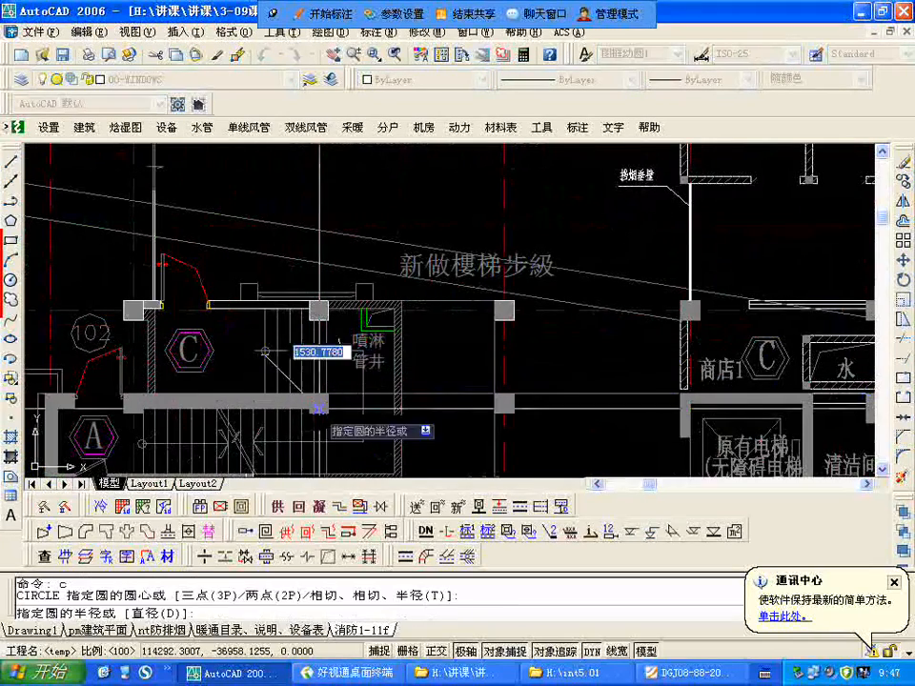
click(416, 420)
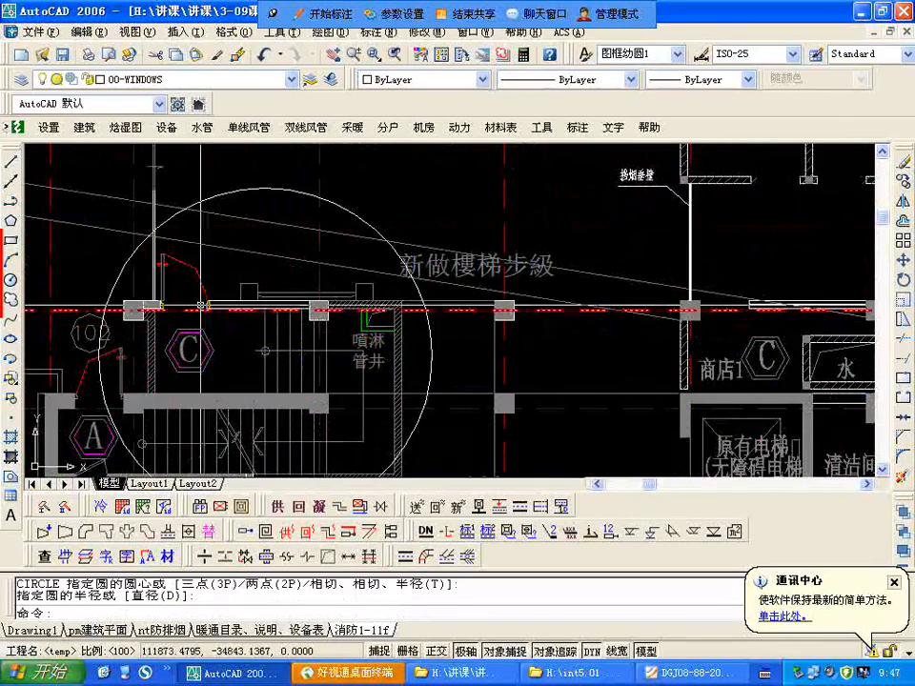
Step: Copy the circle from the first-floor plan onto the matching staircase west of the elevators on the second-floor plan
scroll(236, 258, down, 4)
scroll(236, 258, up, 2)
scroll(167, 284, down, 3)
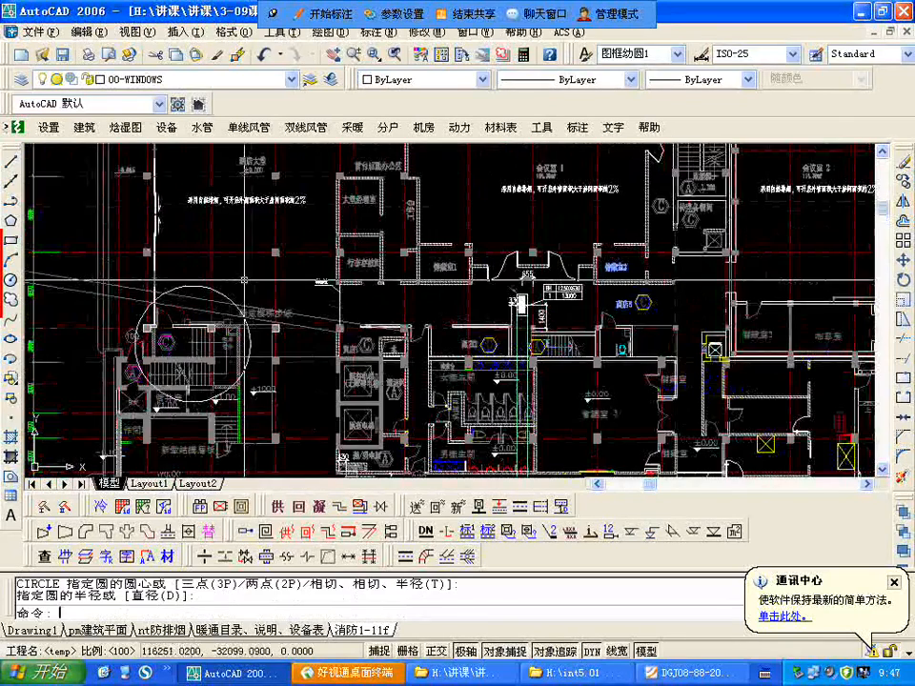
scroll(210, 289, up, 2)
text(cp)
key(Return)
key(Return)
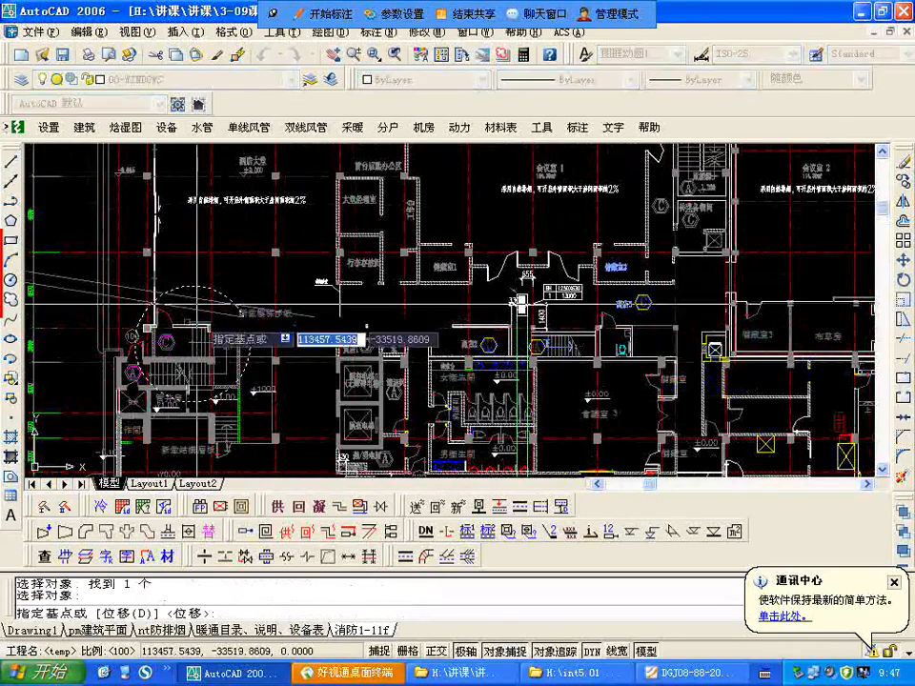
click(286, 275)
scroll(214, 324, down, 4)
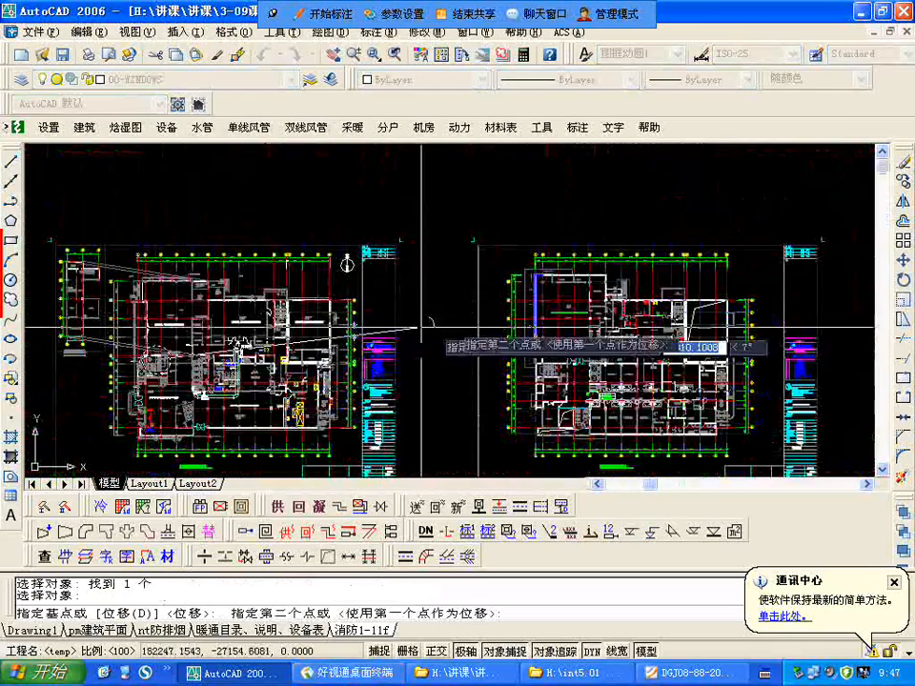
scroll(534, 381, up, 2)
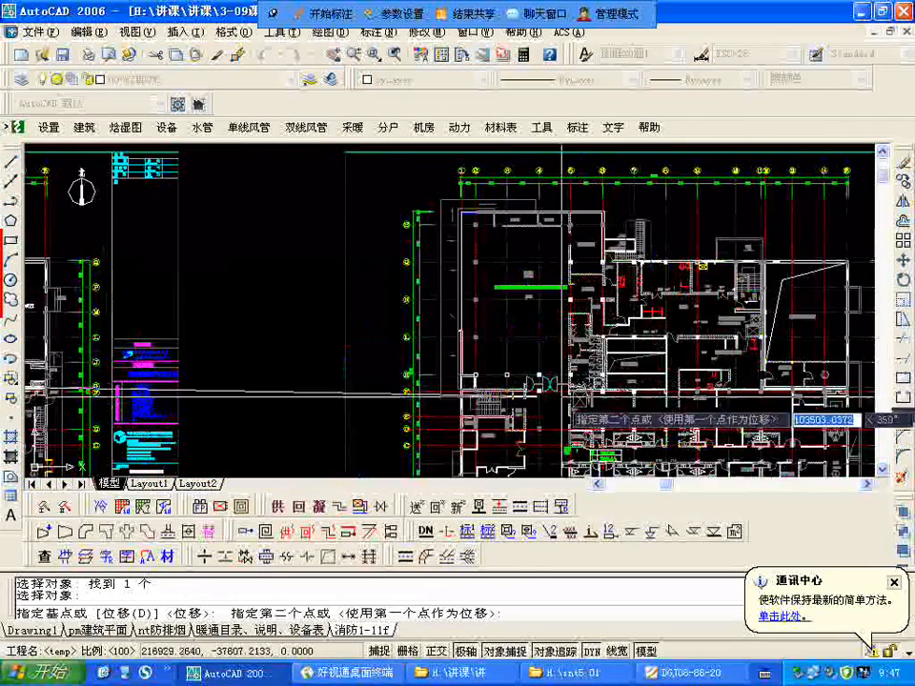
scroll(514, 415, up, 3)
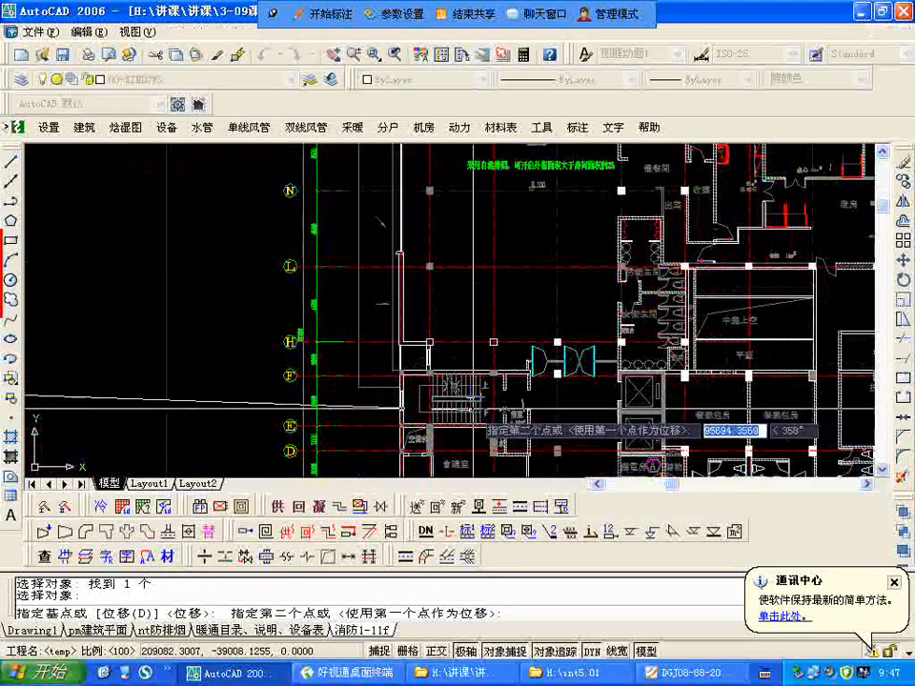
click(464, 413)
scroll(464, 413, down, 5)
key(Escape)
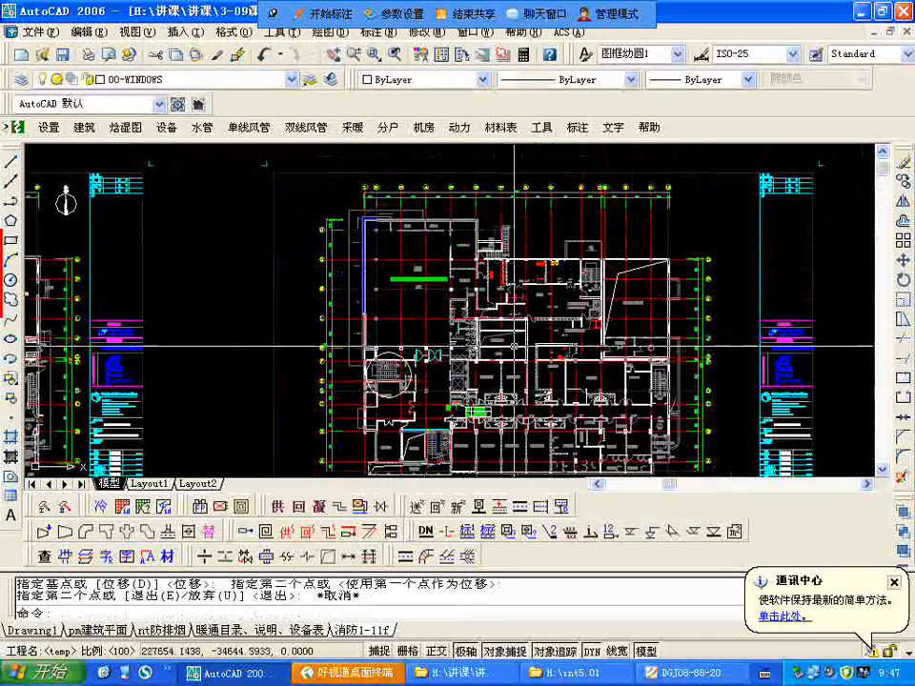
Step: Examine staircase A and the adjoining 前室 at the east end of the second-floor plan, around axes F to B
scroll(730, 408, up, 6)
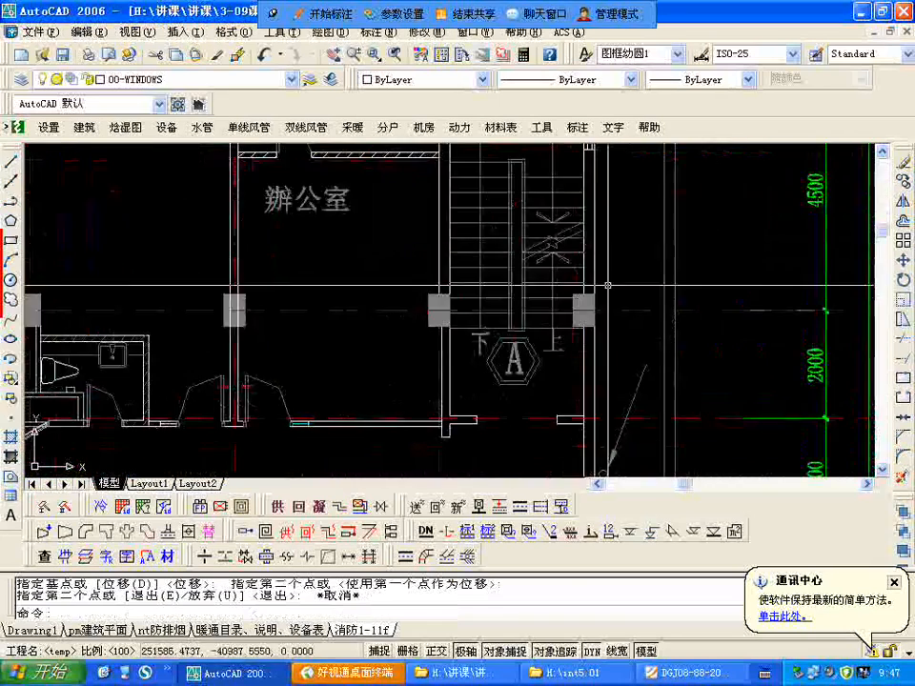
scroll(599, 331, down, 2)
scroll(558, 281, up, 2)
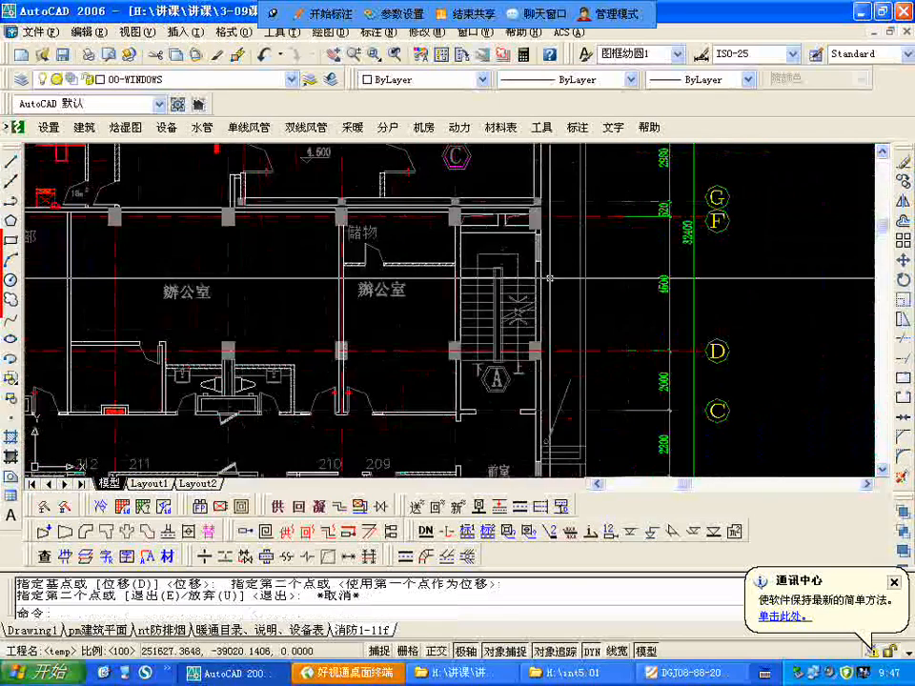
scroll(493, 300, down, 1)
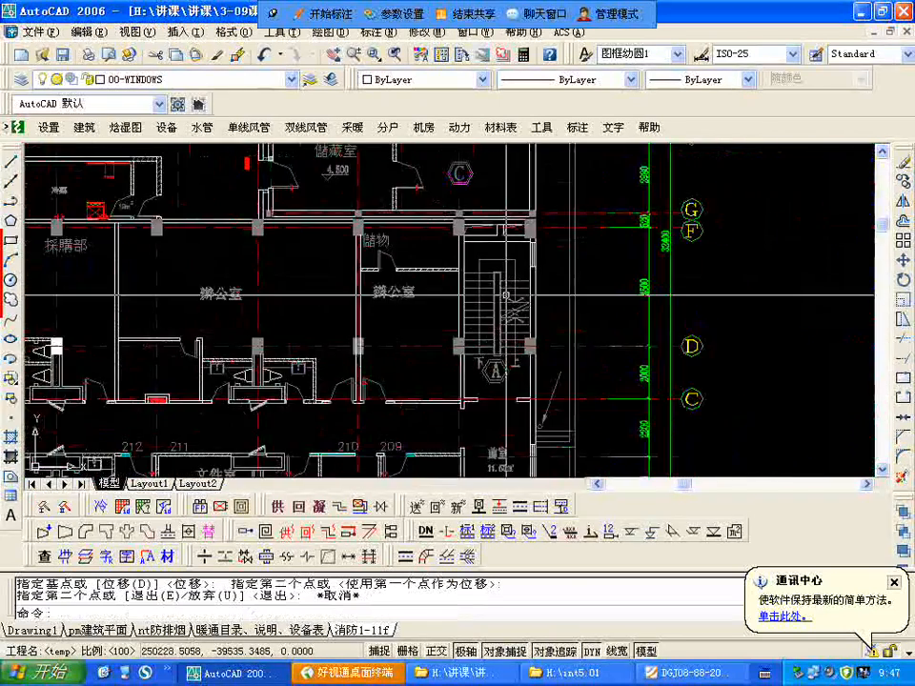
scroll(528, 411, up, 3)
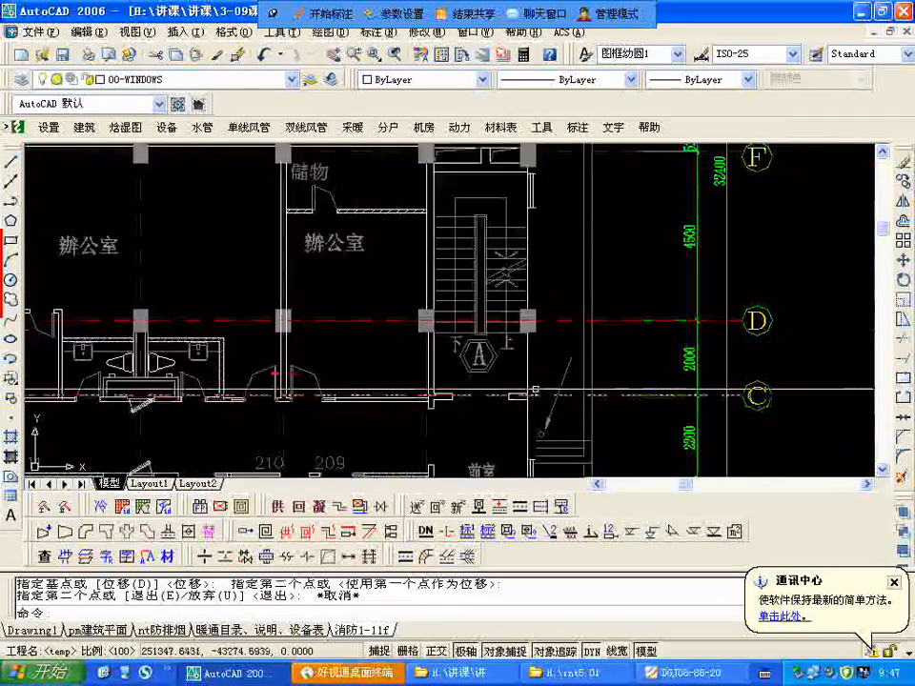
scroll(502, 315, down, 5)
scroll(467, 378, up, 2)
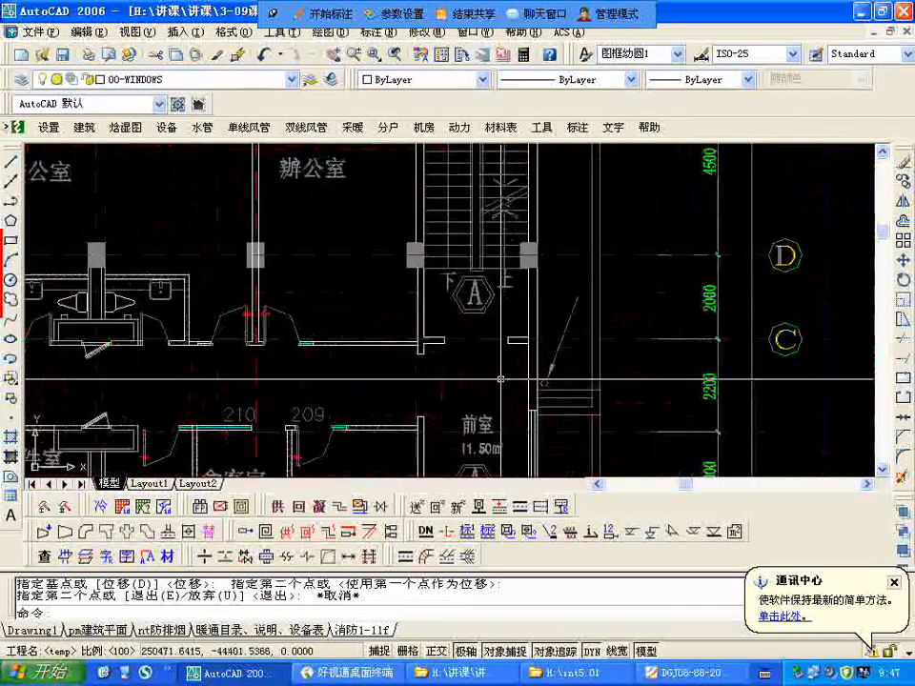
scroll(538, 320, down, 3)
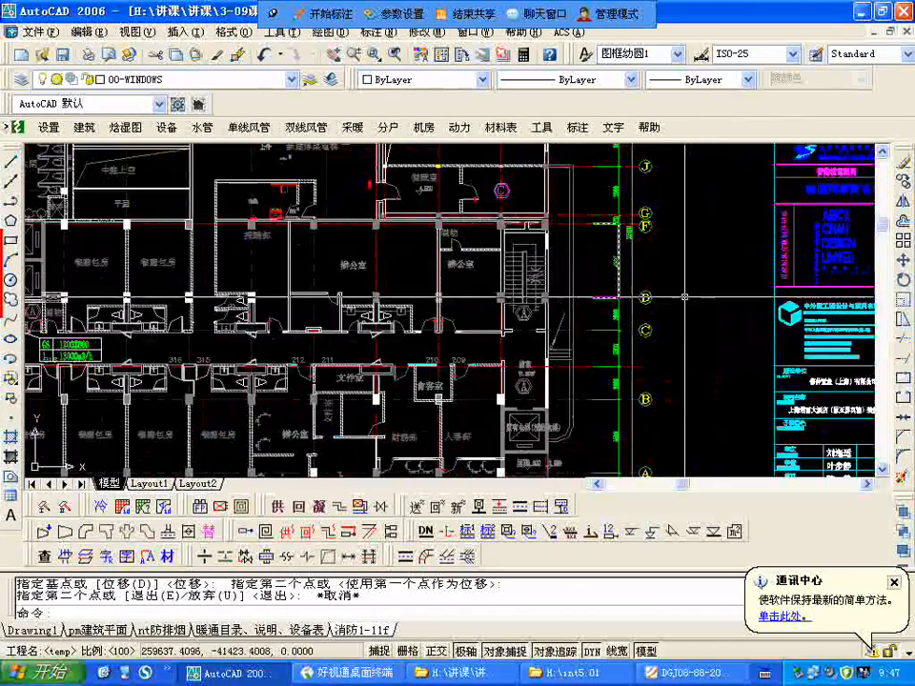
scroll(557, 300, down, 4)
scroll(572, 267, up, 3)
scroll(572, 263, down, 1)
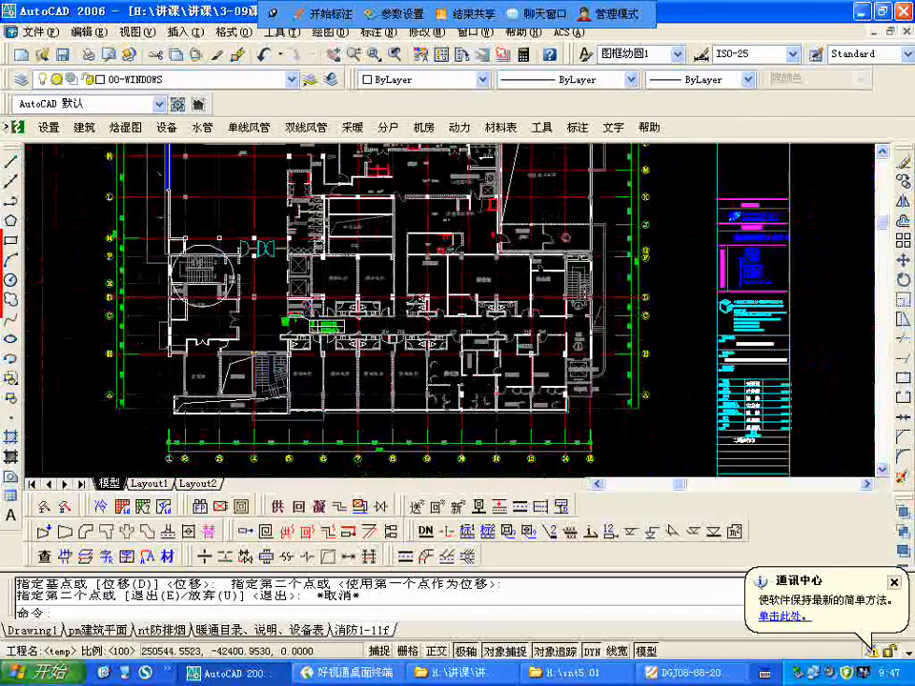
Step: Examine the flights and doors of 原楼梯乙 beside the 西餐廚房 at the east end of the first-floor plan
scroll(572, 263, up, 2)
scroll(400, 331, down, 5)
scroll(401, 331, up, 6)
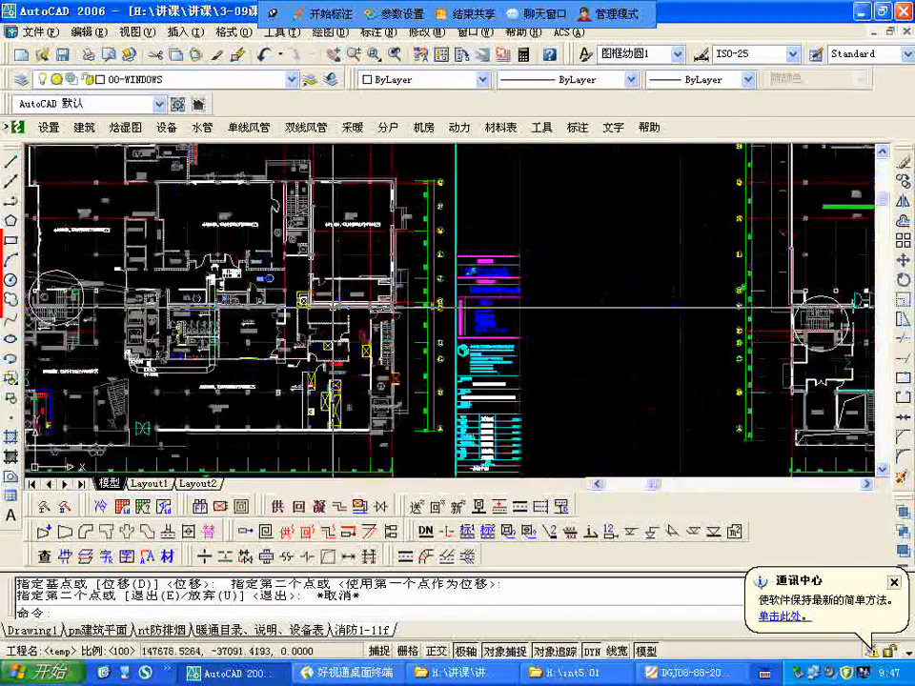
scroll(440, 277, down, 2)
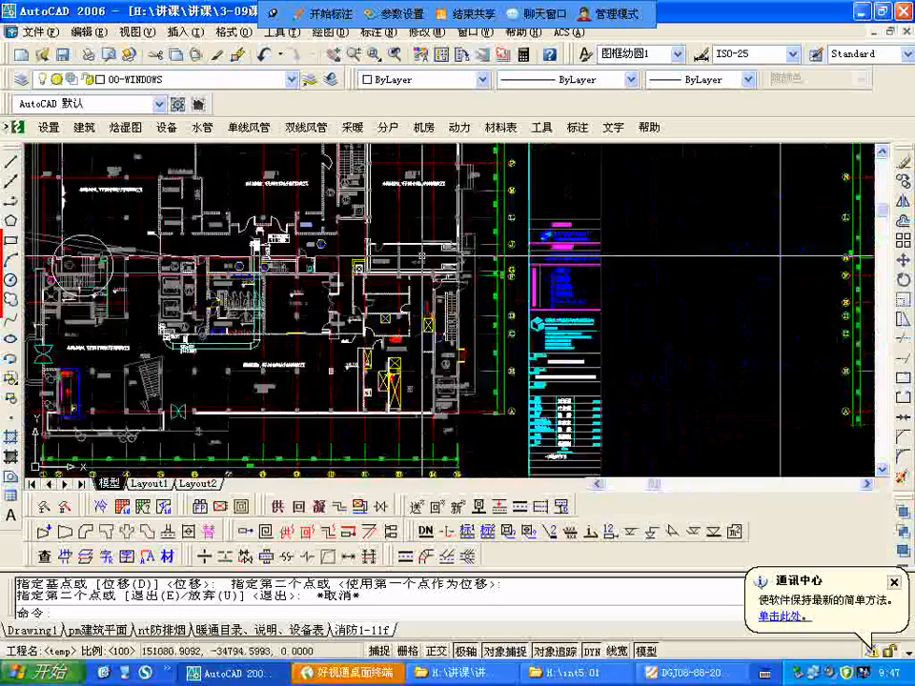
scroll(436, 253, up, 3)
scroll(447, 253, down, 3)
scroll(462, 374, up, 5)
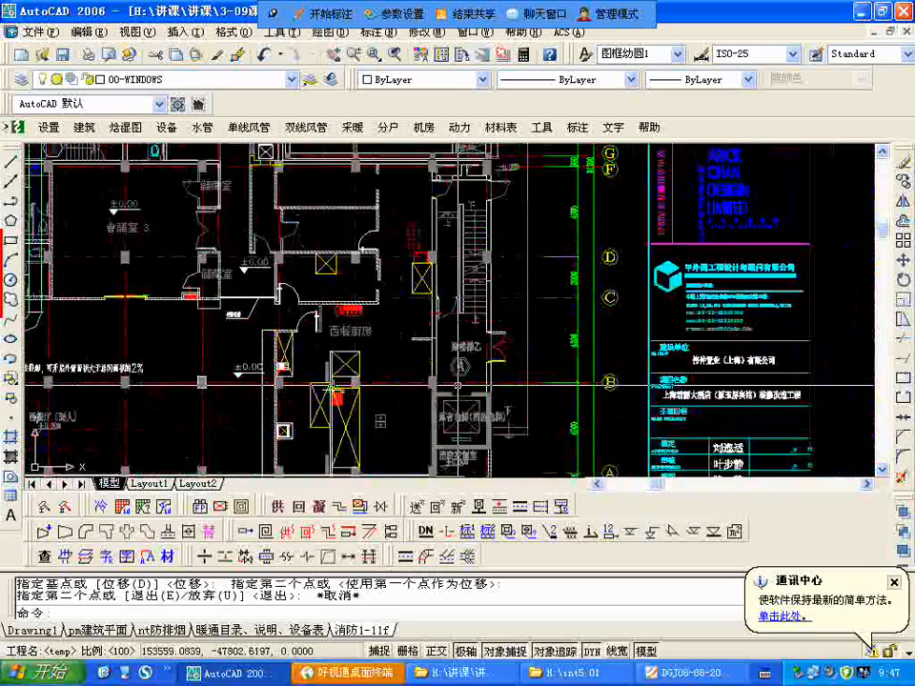
middle_drag(489, 312, 491, 456)
scroll(505, 397, down, 2)
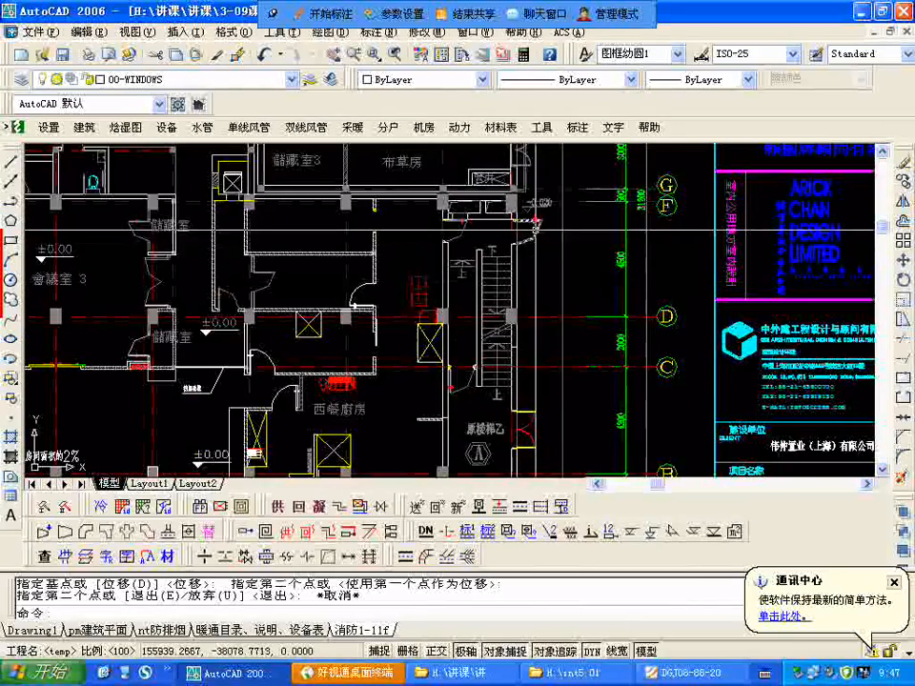
scroll(491, 230, up, 1)
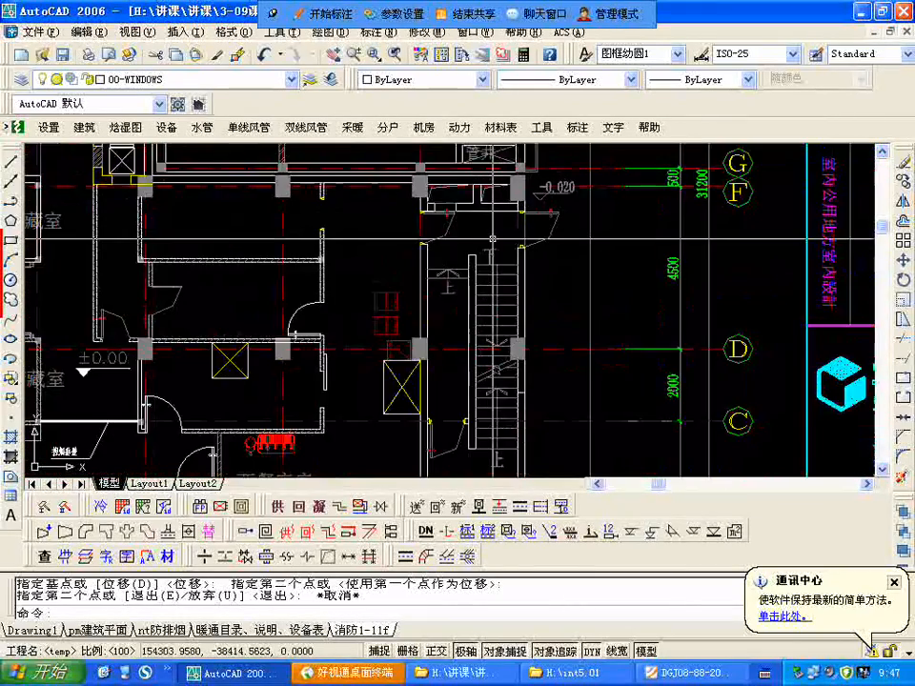
scroll(492, 238, down, 1)
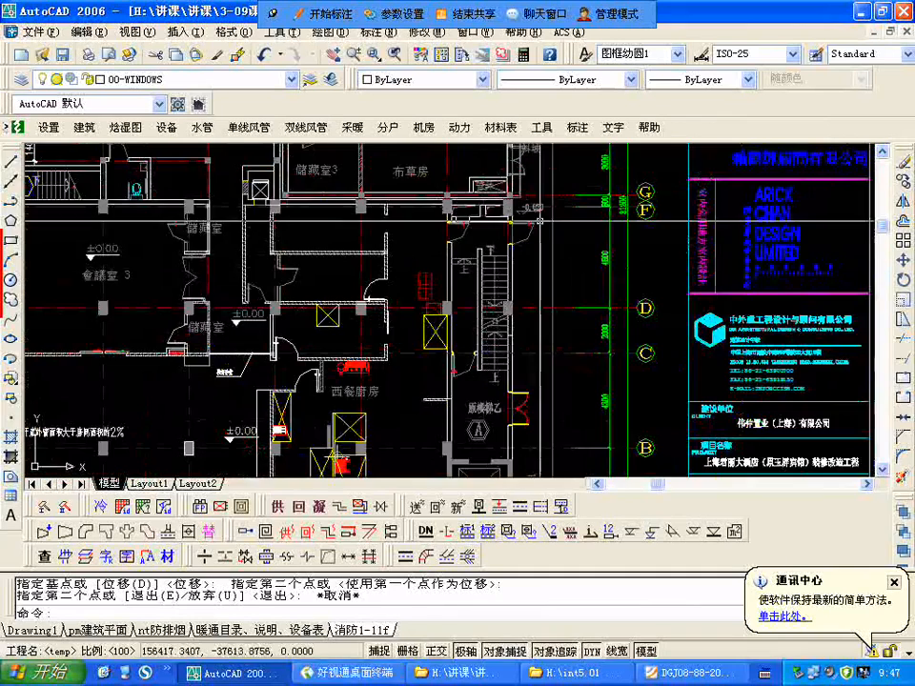
Step: Compare the location of 原楼梯乙 with the circled staircase on the first-floor plan, and recheck its flights and exterior doors
scroll(367, 178, down, 2)
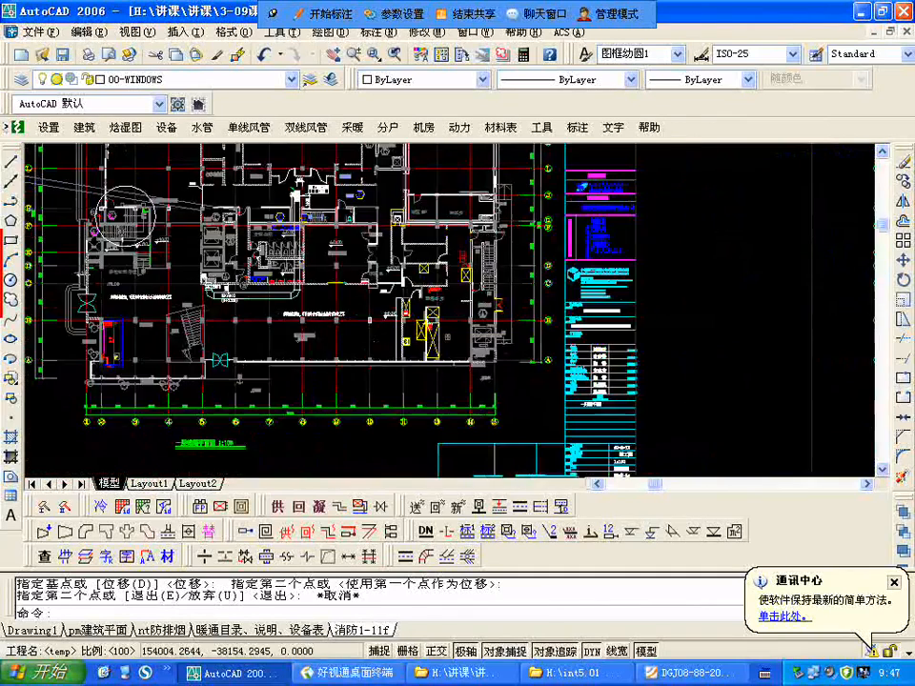
scroll(367, 242, up, 1)
scroll(497, 396, up, 2)
scroll(496, 396, down, 2)
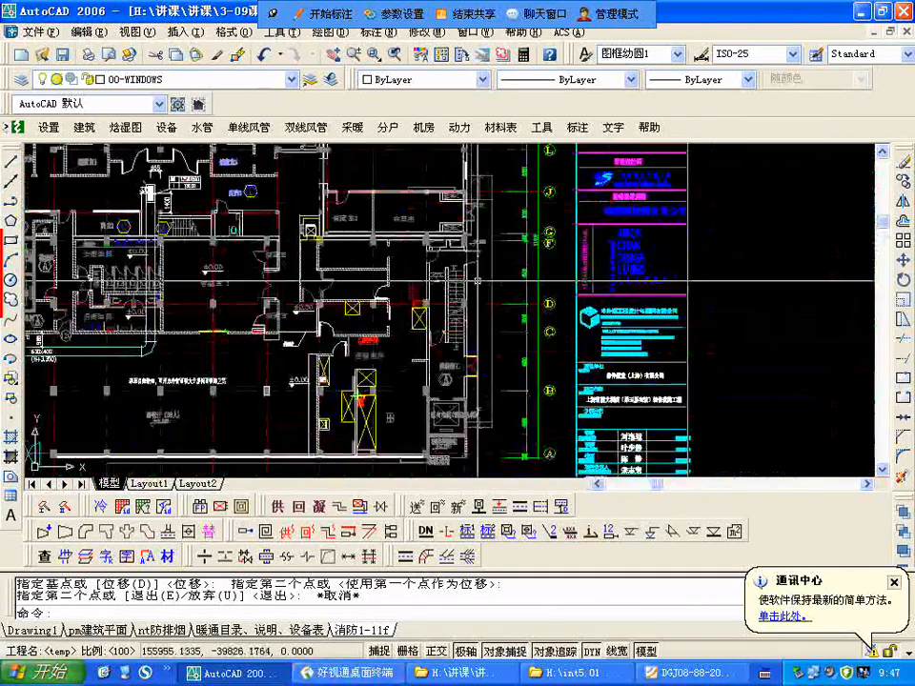
scroll(496, 396, up, 1)
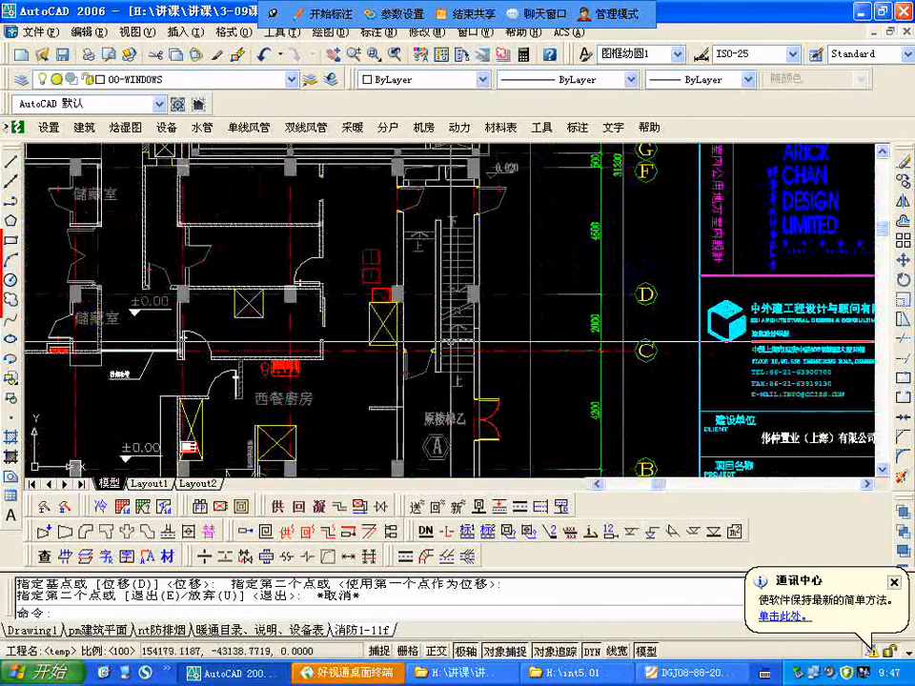
scroll(224, 344, down, 2)
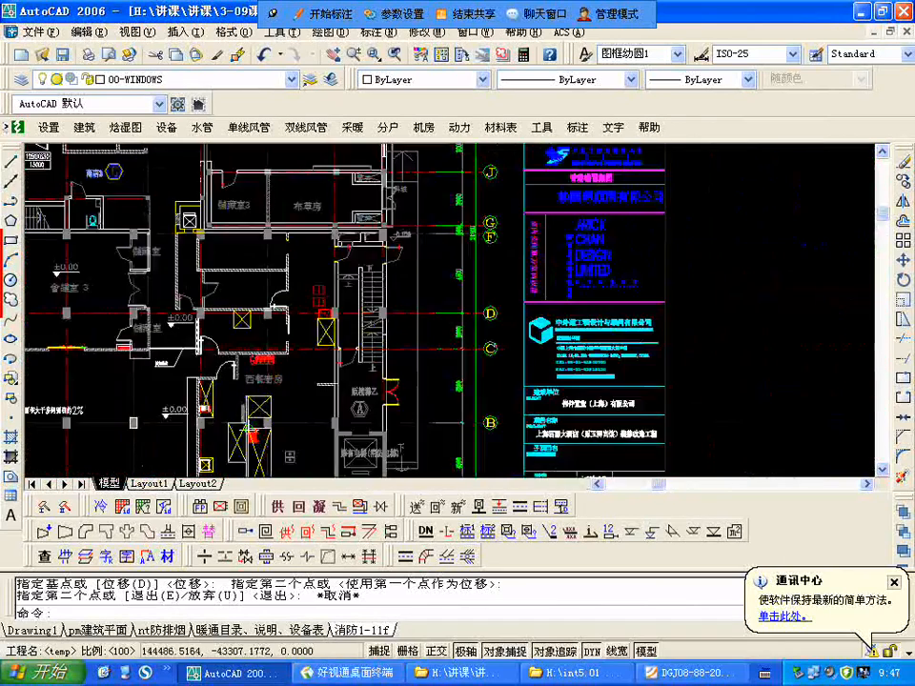
Step: Recheck the openings between staircase A, the 前室 and the corridor at the east end of the second-floor plan
scroll(248, 400, down, 4)
scroll(248, 400, up, 6)
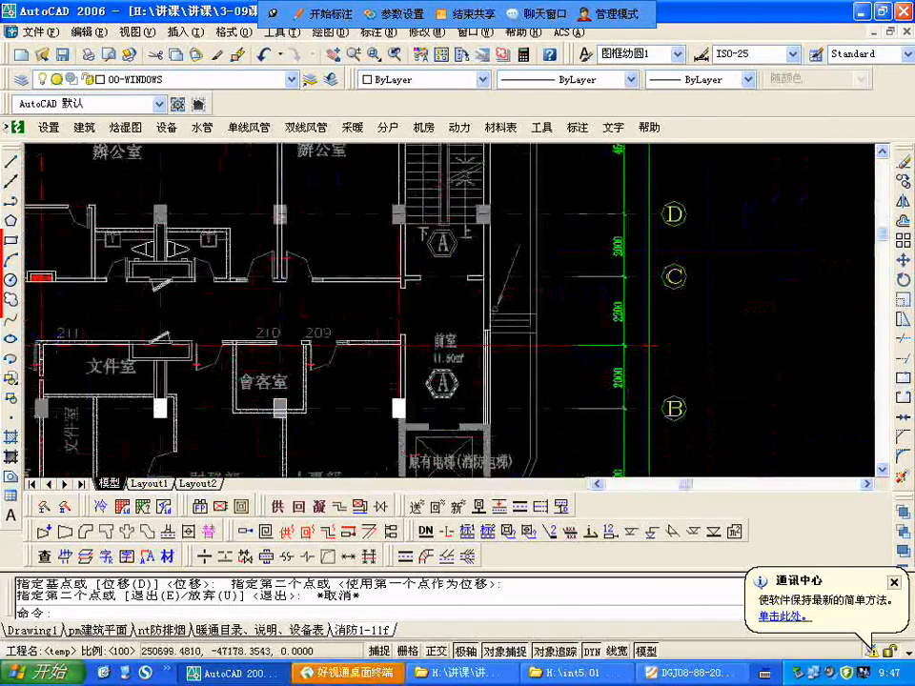
scroll(498, 399, down, 3)
scroll(439, 343, up, 5)
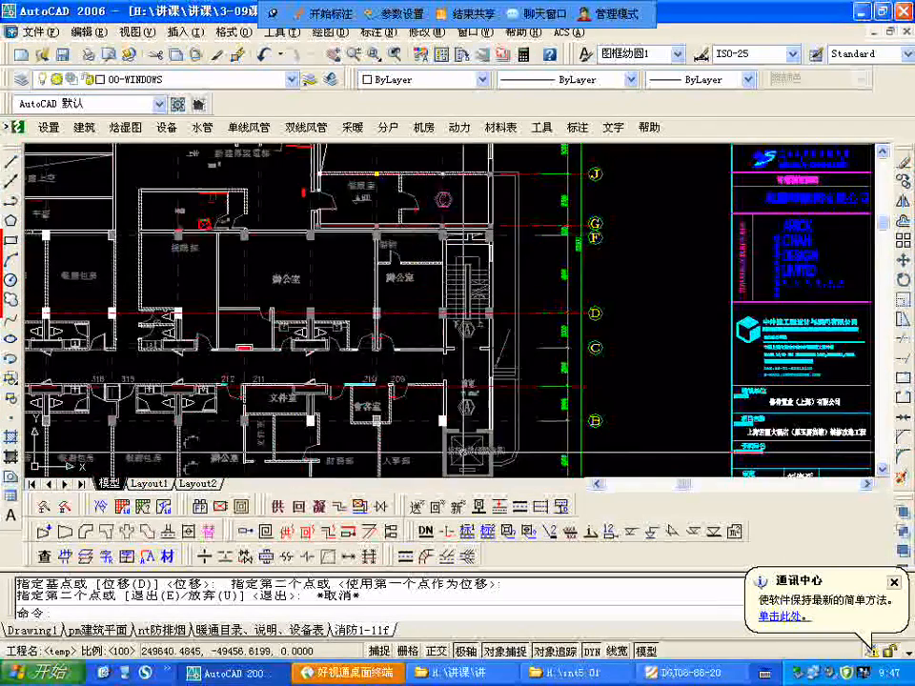
scroll(440, 343, up, 3)
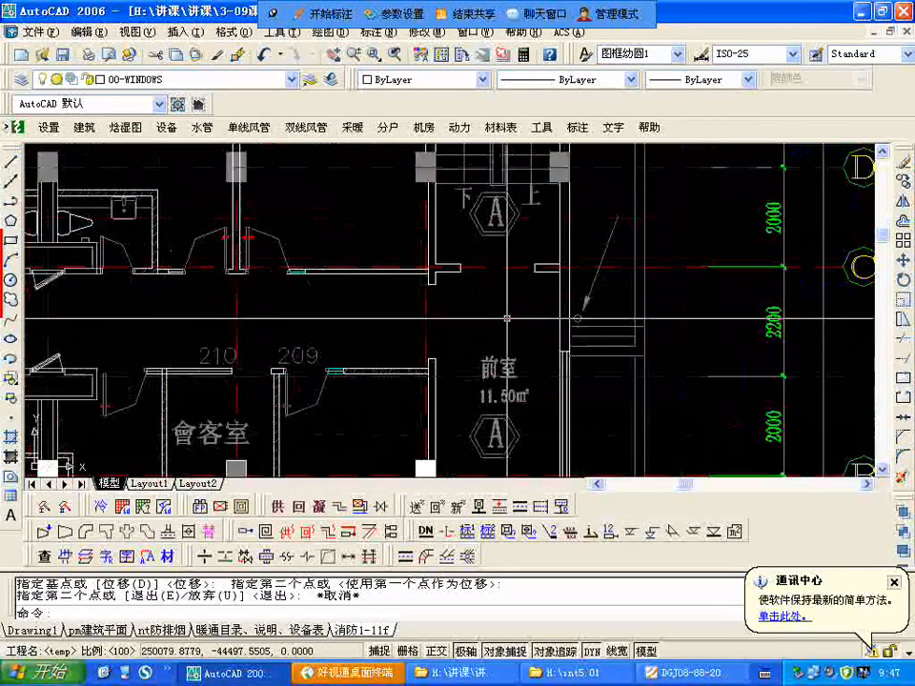
scroll(495, 318, down, 2)
scroll(477, 319, up, 3)
scroll(448, 313, down, 1)
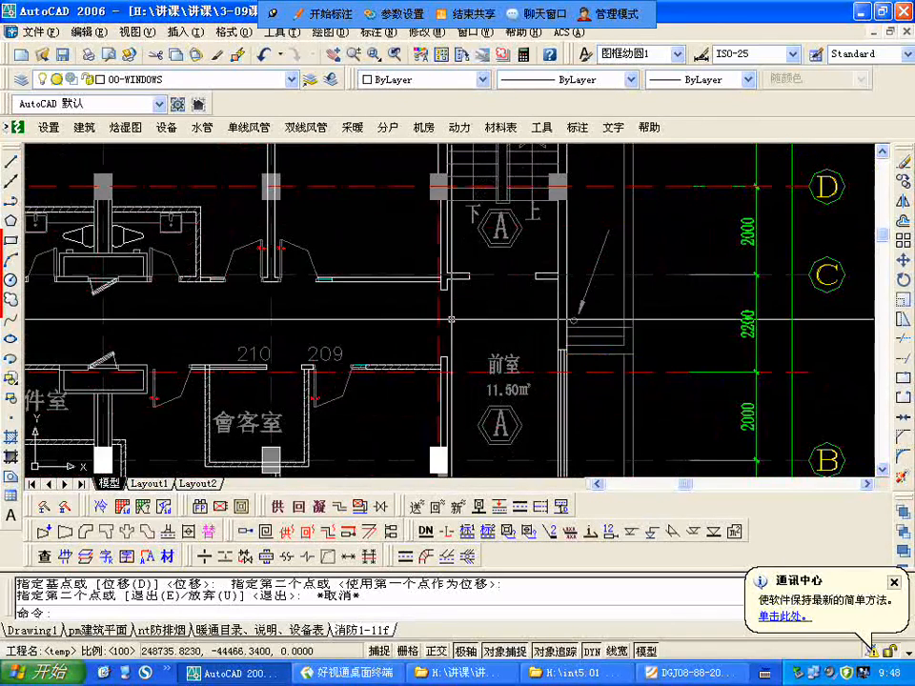
scroll(448, 315, down, 2)
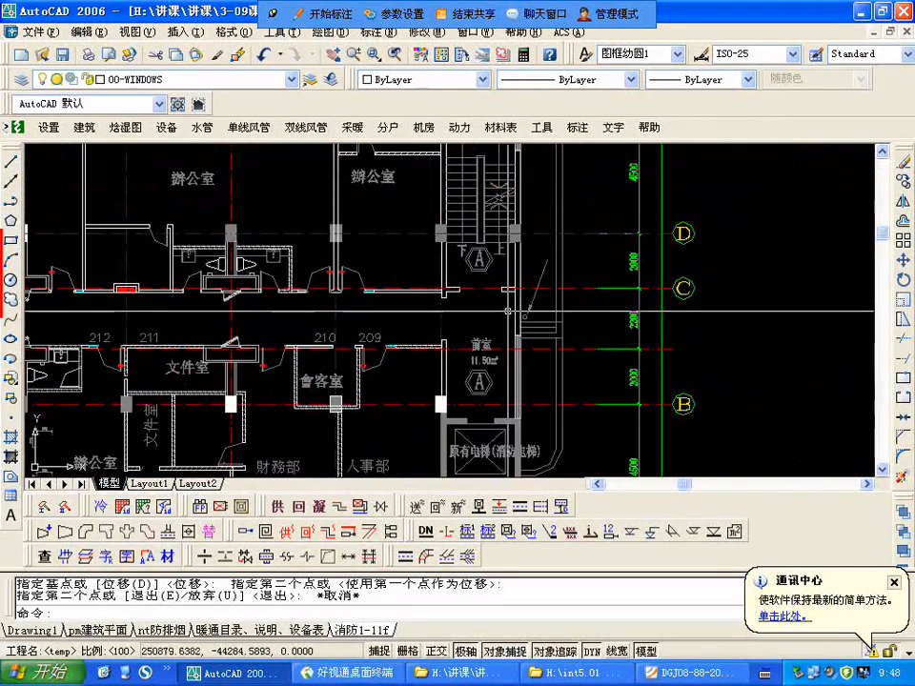
scroll(503, 264, down, 2)
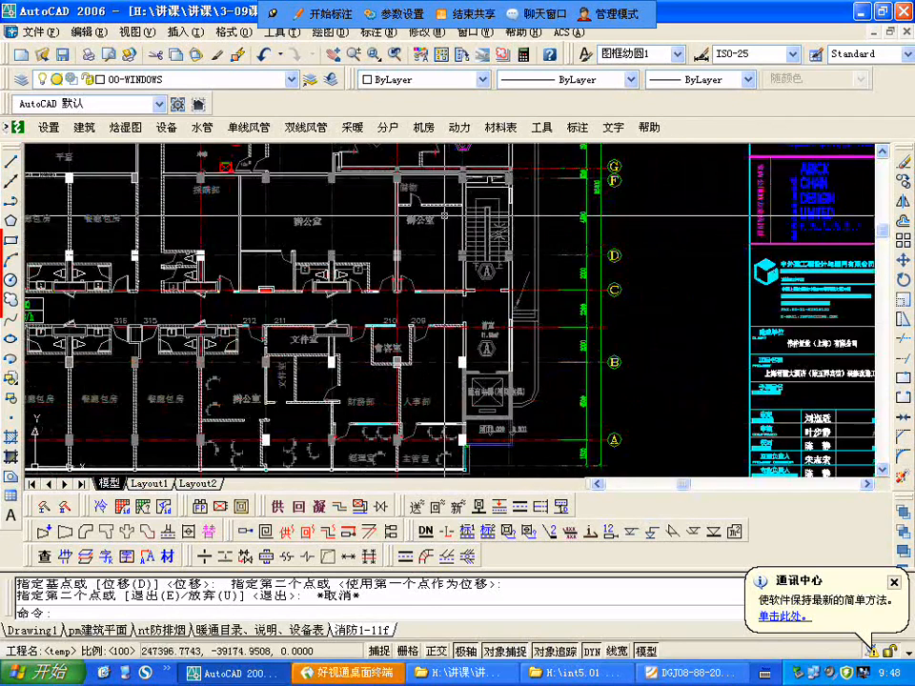
scroll(496, 208, down, 2)
scroll(480, 255, up, 1)
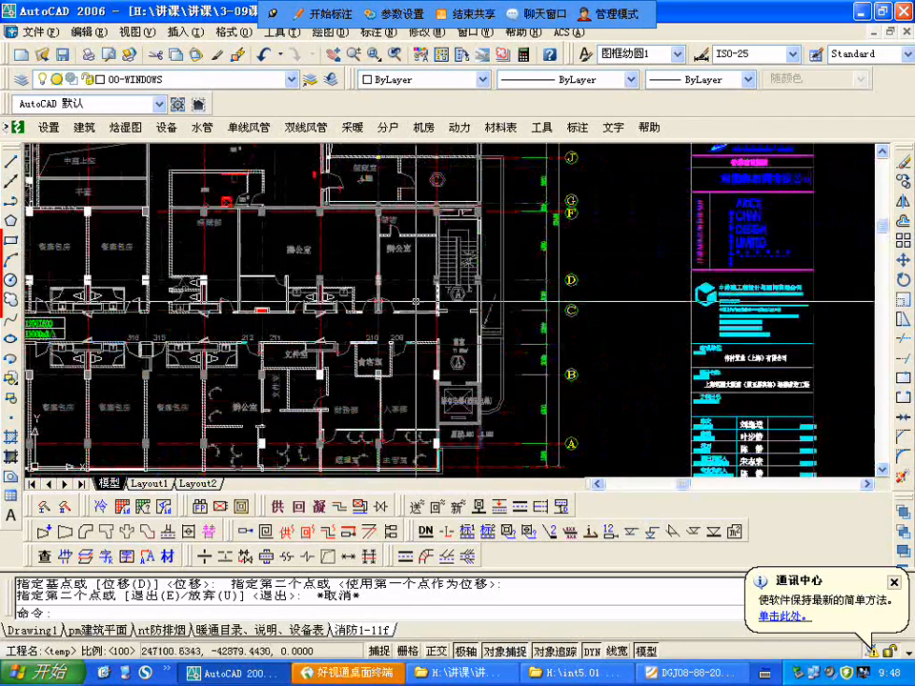
Step: Examine staircase A and the adjoining 前室 at the east end of the third-floor plan
scroll(420, 343, down, 4)
scroll(426, 338, up, 3)
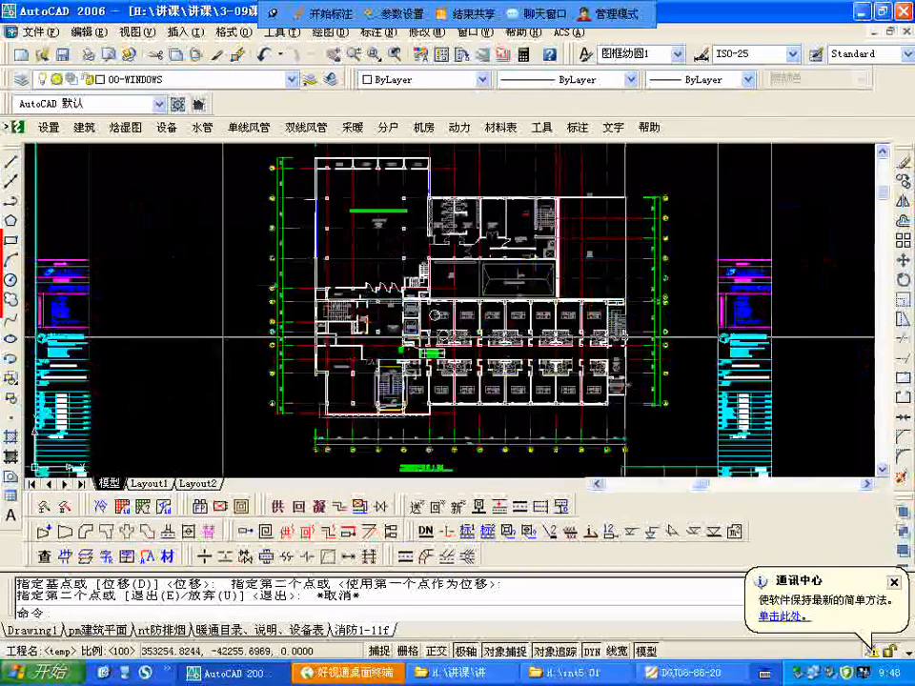
scroll(619, 325, up, 2)
scroll(629, 322, up, 1)
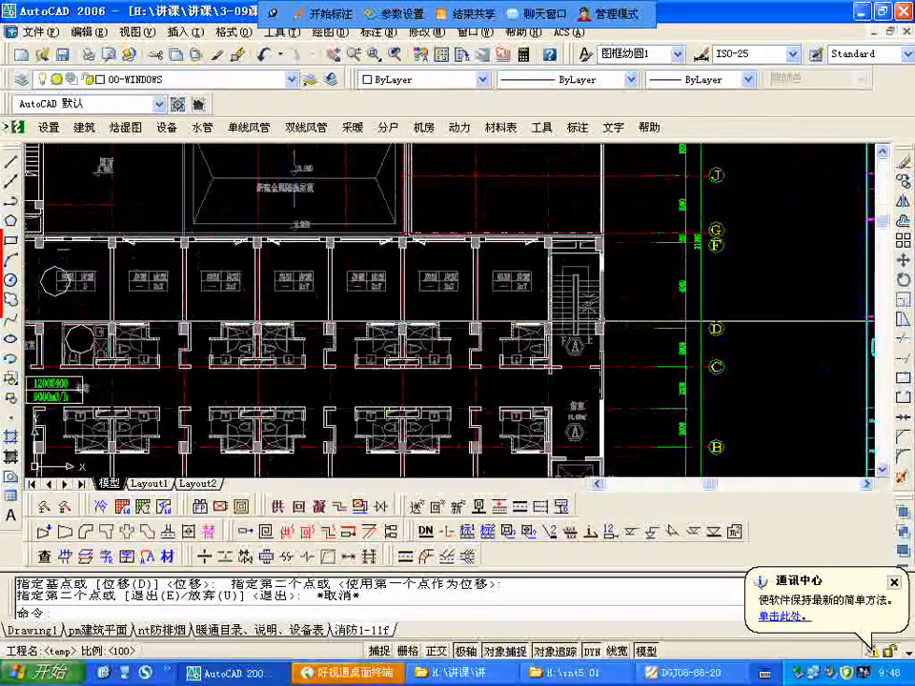
Step: Examine the flights, walls and exterior exit of 原楼梯一 between 会议室 1 and 会议室 2 on the first-floor plan
scroll(431, 365, down, 6)
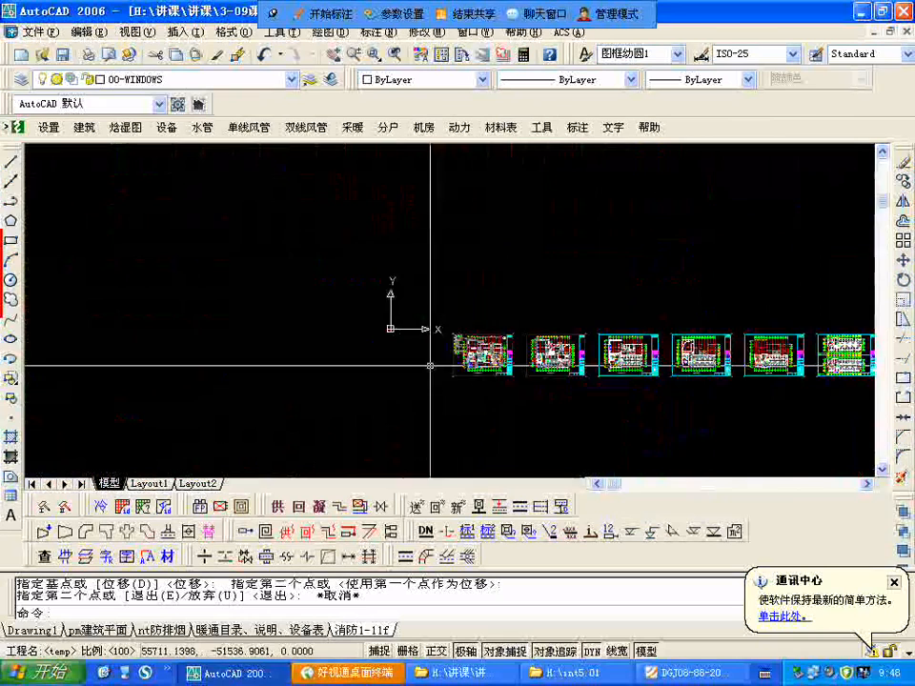
scroll(547, 282, up, 8)
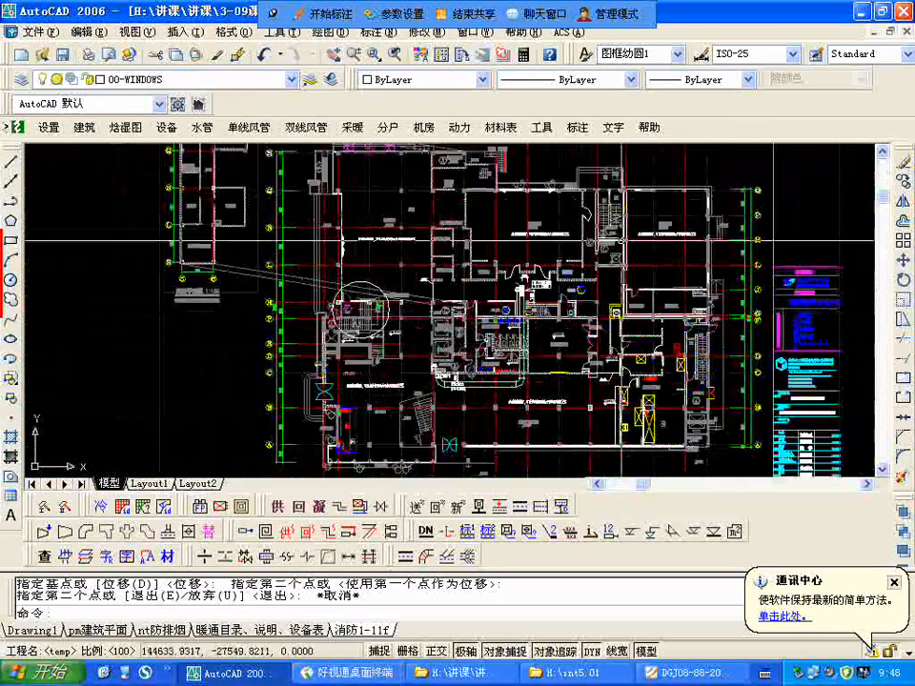
scroll(550, 236, up, 5)
scroll(550, 233, down, 1)
scroll(550, 232, up, 1)
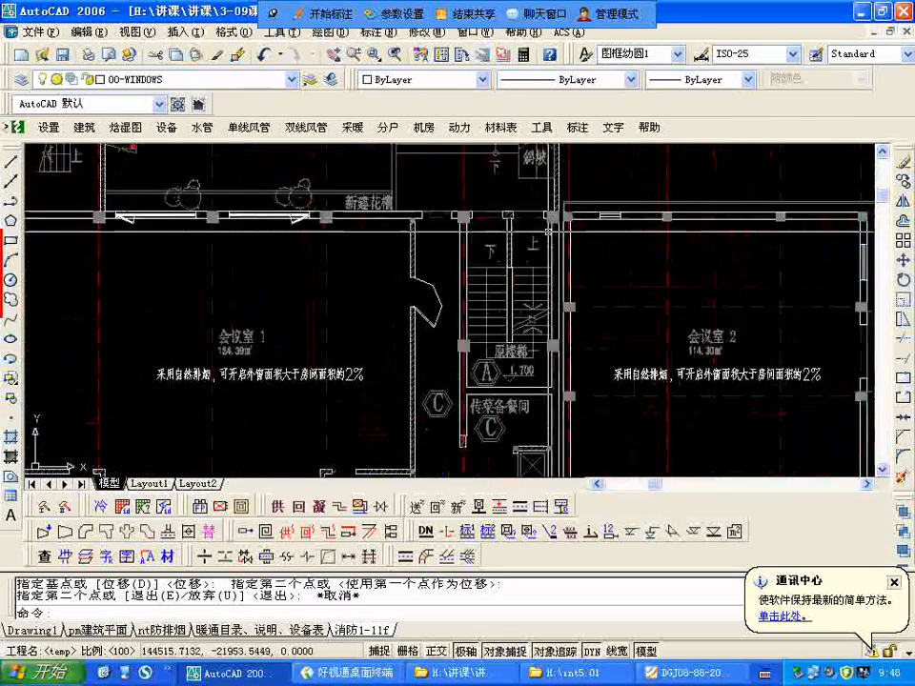
scroll(550, 232, up, 2)
scroll(462, 361, down, 2)
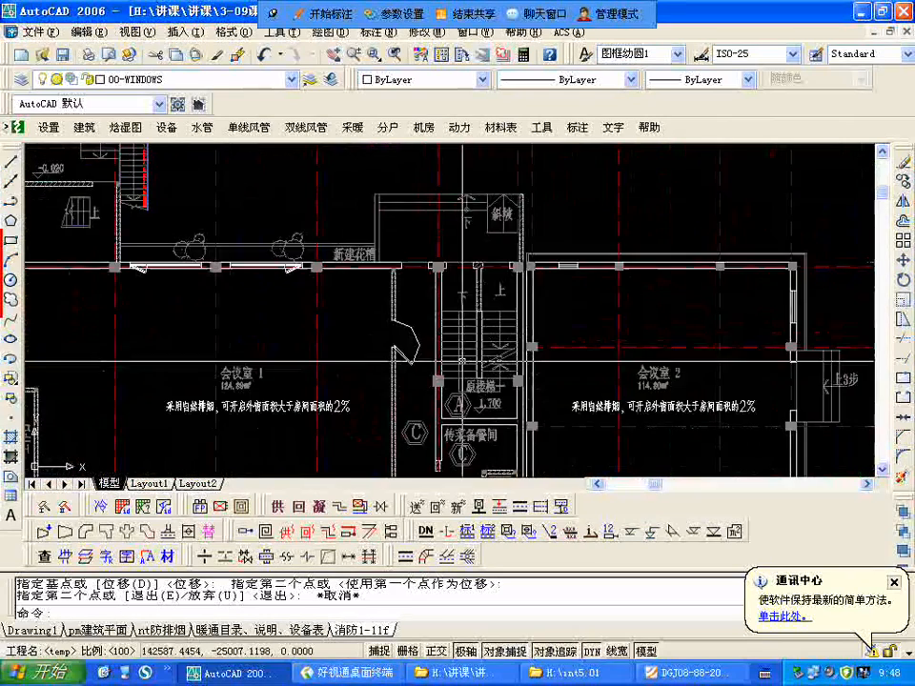
scroll(369, 328, down, 2)
scroll(466, 314, up, 3)
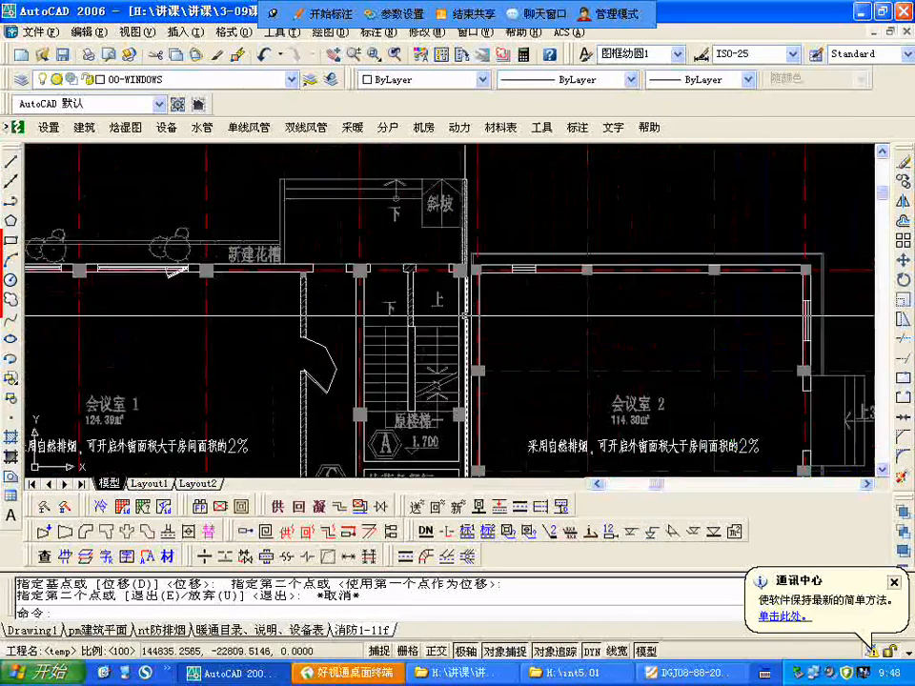
Step: Examine the matching staircase between the 廚房 and 會議室 2上空 on the second-floor plan, including its door and exterior window
scroll(264, 278, down, 4)
scroll(309, 304, down, 6)
scroll(560, 303, up, 5)
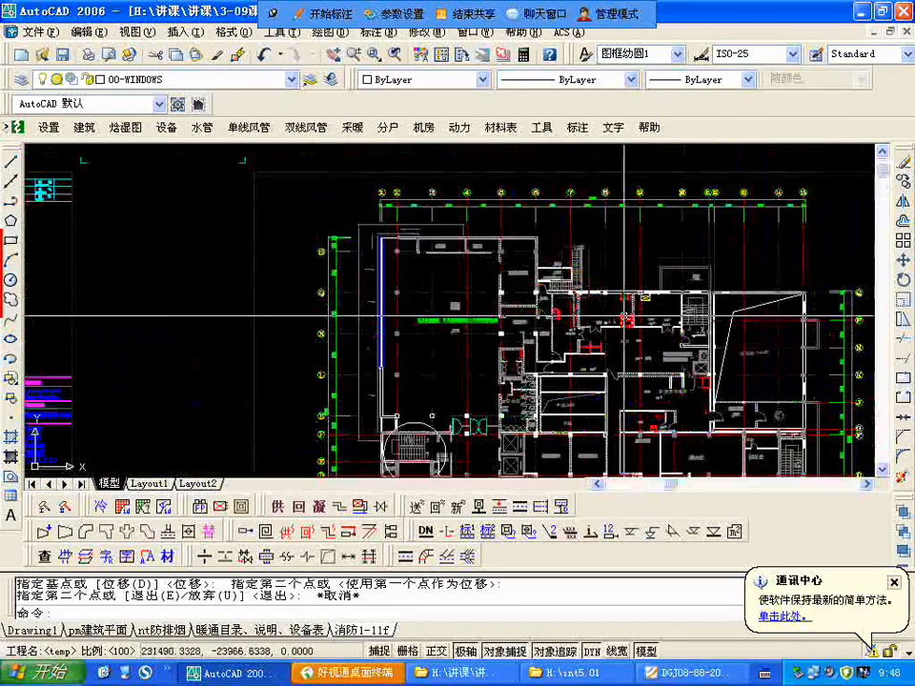
scroll(624, 315, up, 5)
scroll(445, 300, down, 2)
scroll(429, 305, up, 2)
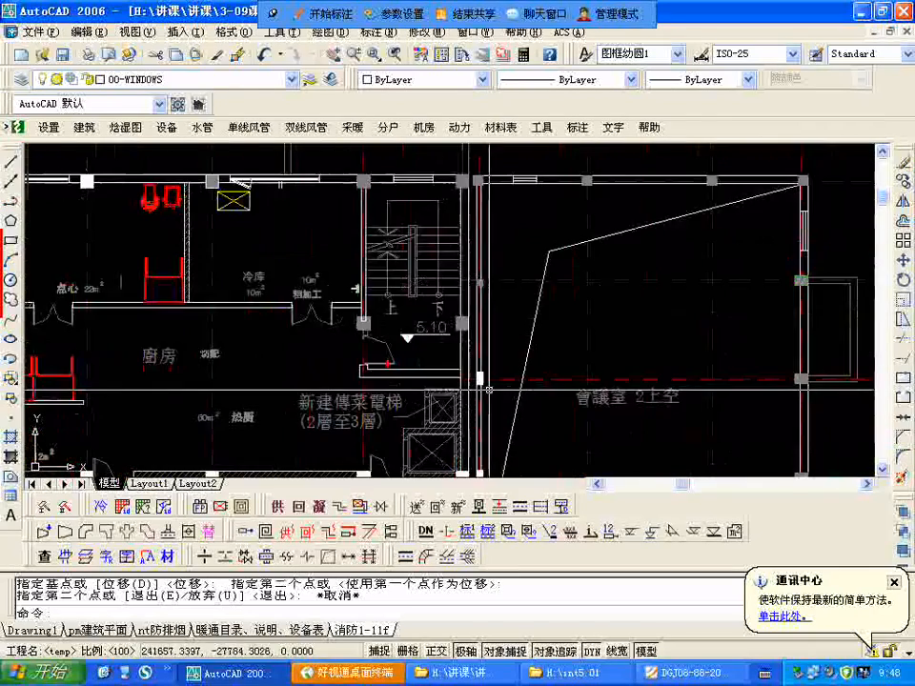
scroll(420, 308, down, 8)
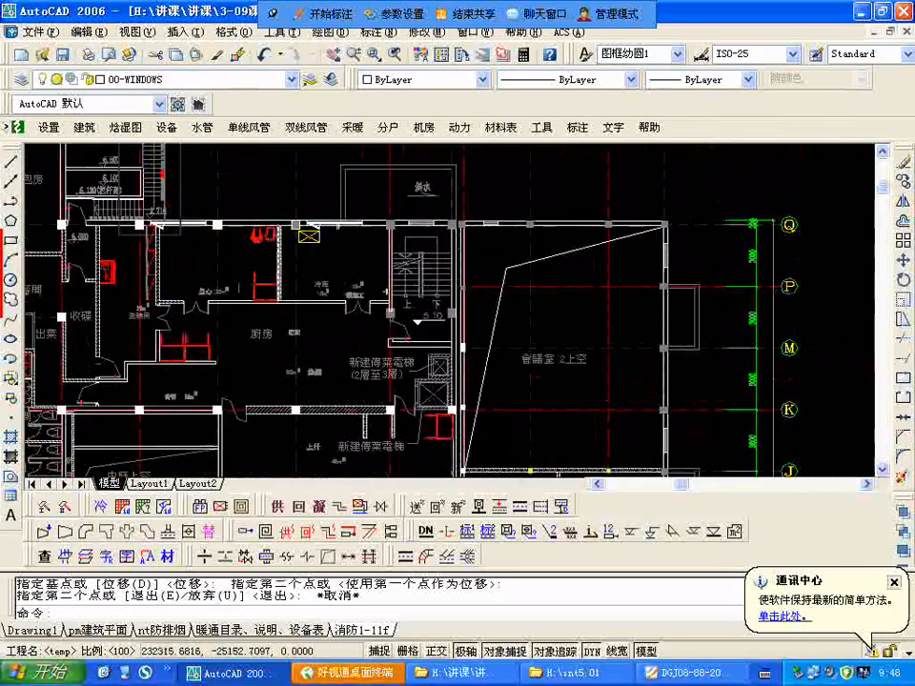
Step: Examine the same staircase beside the 传菜备餐间 on the third-floor plan
scroll(774, 323, up, 8)
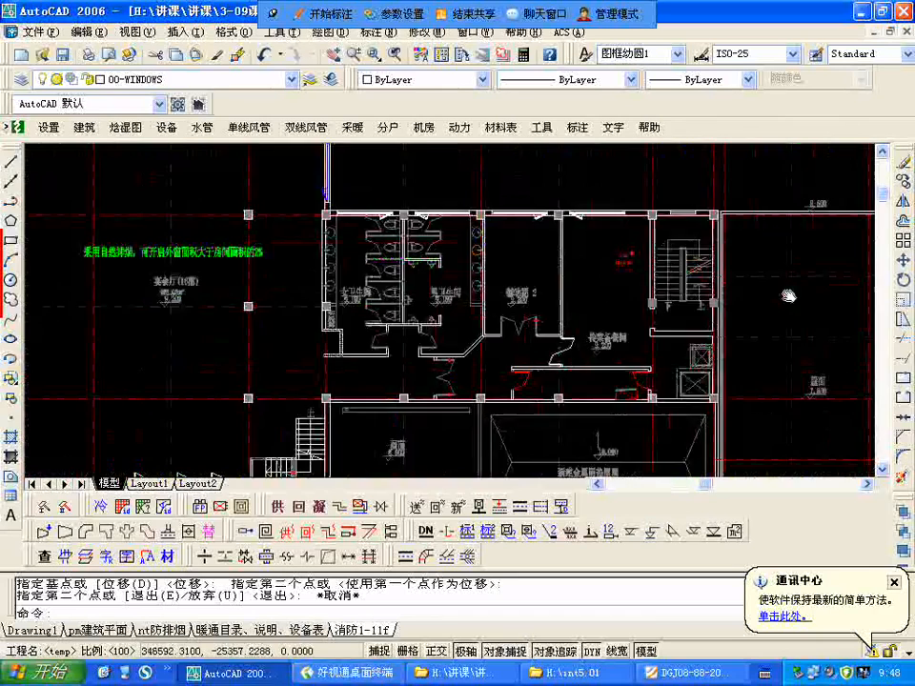
scroll(496, 300, up, 3)
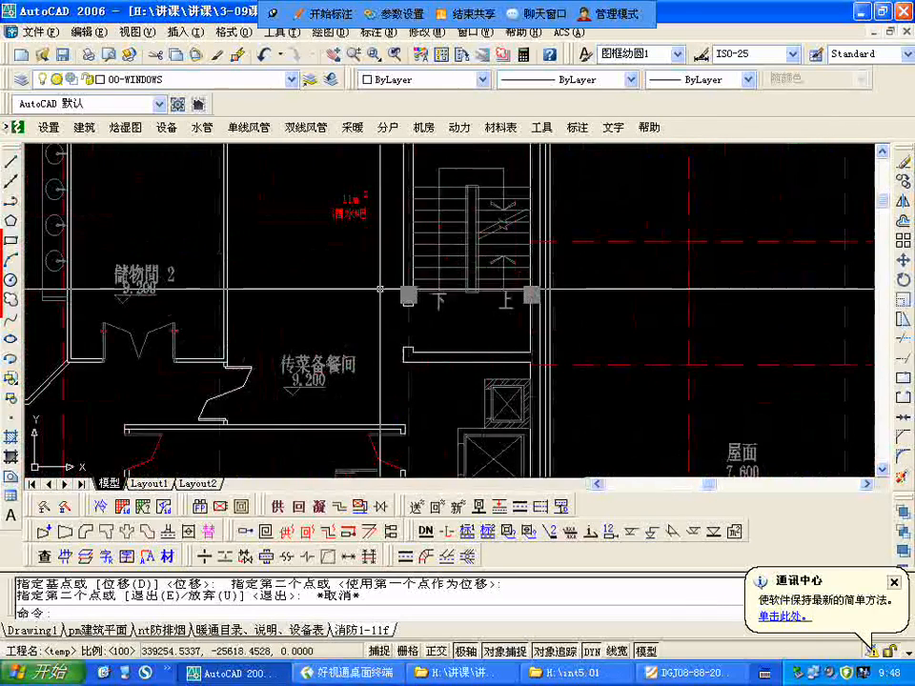
scroll(477, 286, down, 2)
scroll(418, 240, up, 3)
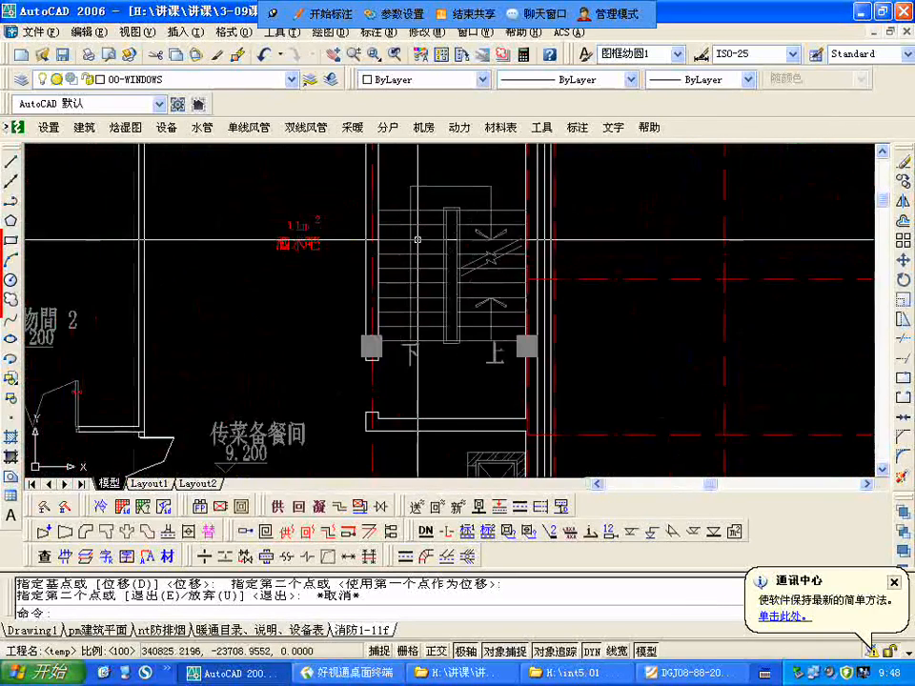
scroll(418, 240, down, 4)
Step: Compare the north-wing staircase on the third-floor plan with the same location on the plan of the floor above
scroll(337, 281, down, 5)
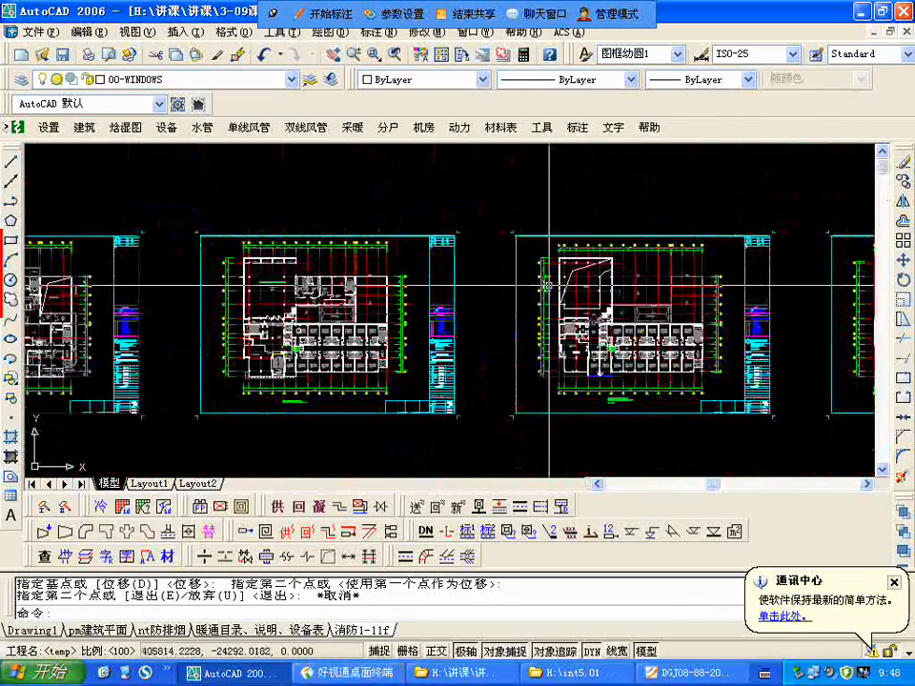
scroll(683, 318, up, 2)
scroll(684, 318, down, 3)
scroll(632, 286, up, 5)
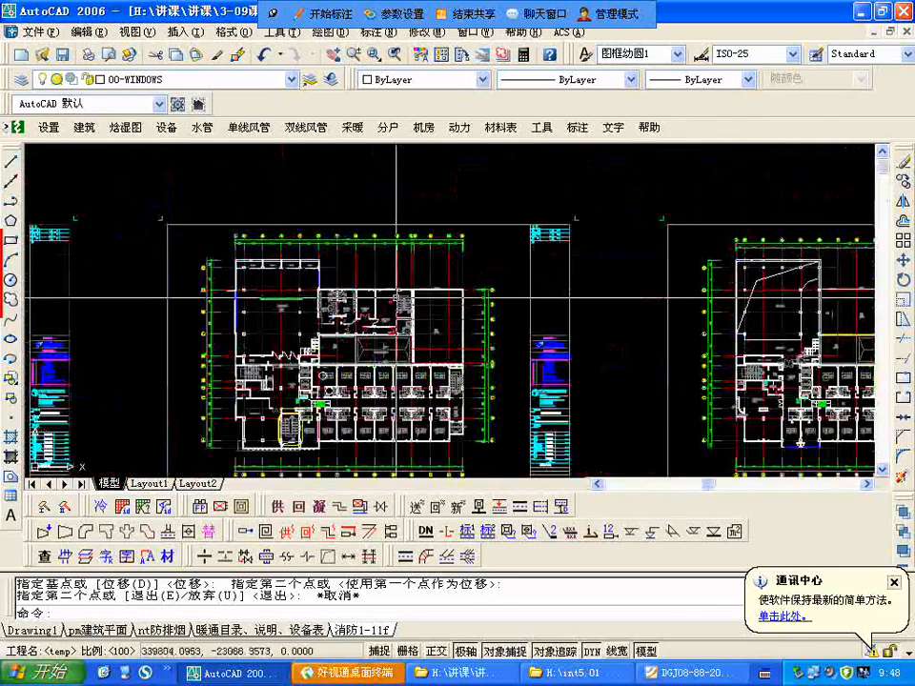
scroll(449, 298, down, 3)
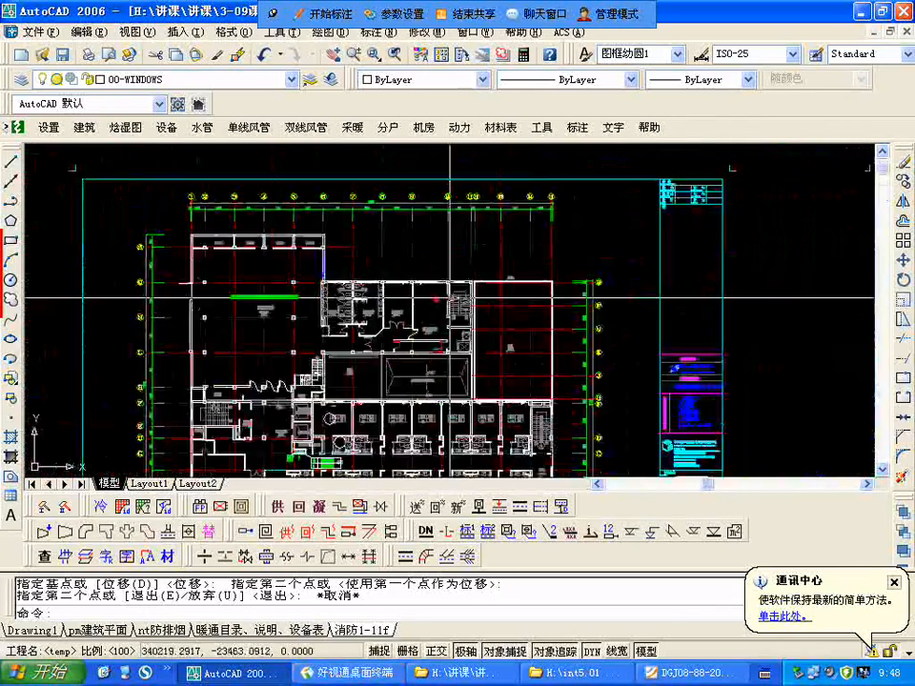
scroll(449, 299, up, 6)
scroll(462, 249, down, 2)
scroll(461, 250, down, 3)
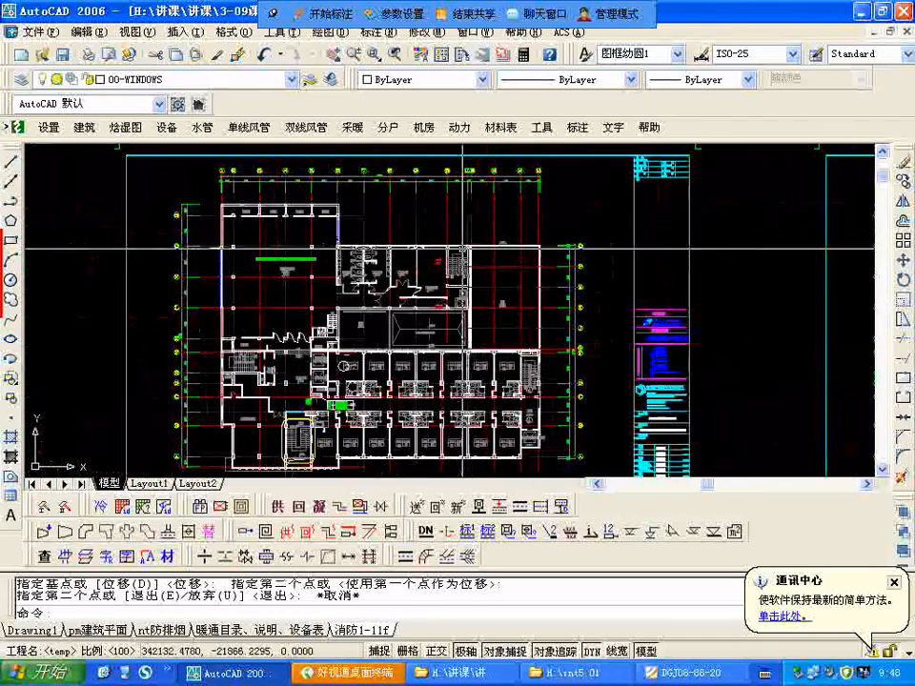
Step: Examine the yellow-outlined staircase between axes 4 and 5, east of the 出租大会议室, on the third-floor plan
scroll(662, 352, up, 2)
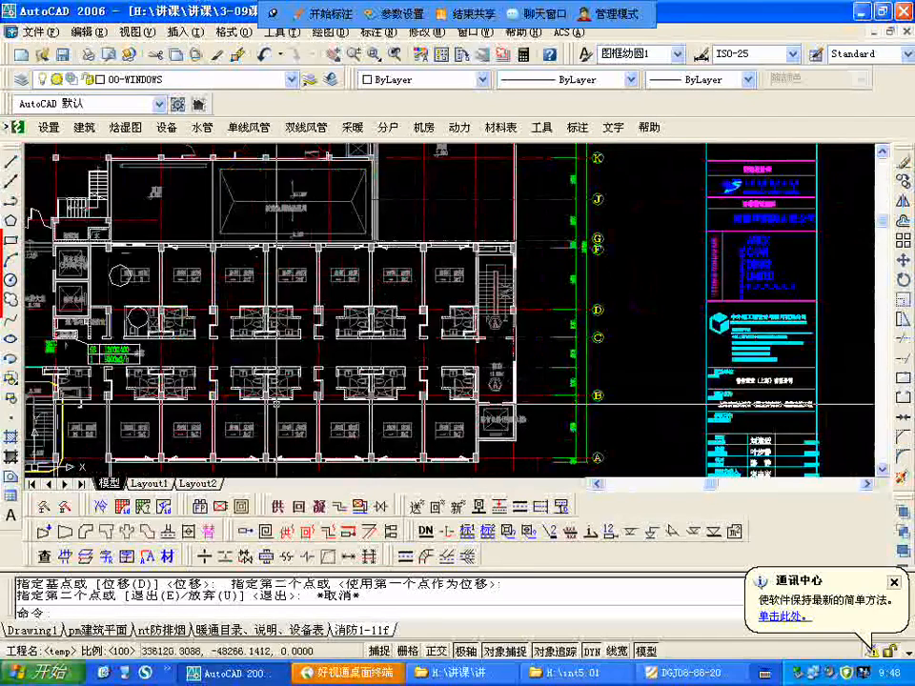
middle_drag(407, 362, 672, 326)
scroll(333, 369, up, 3)
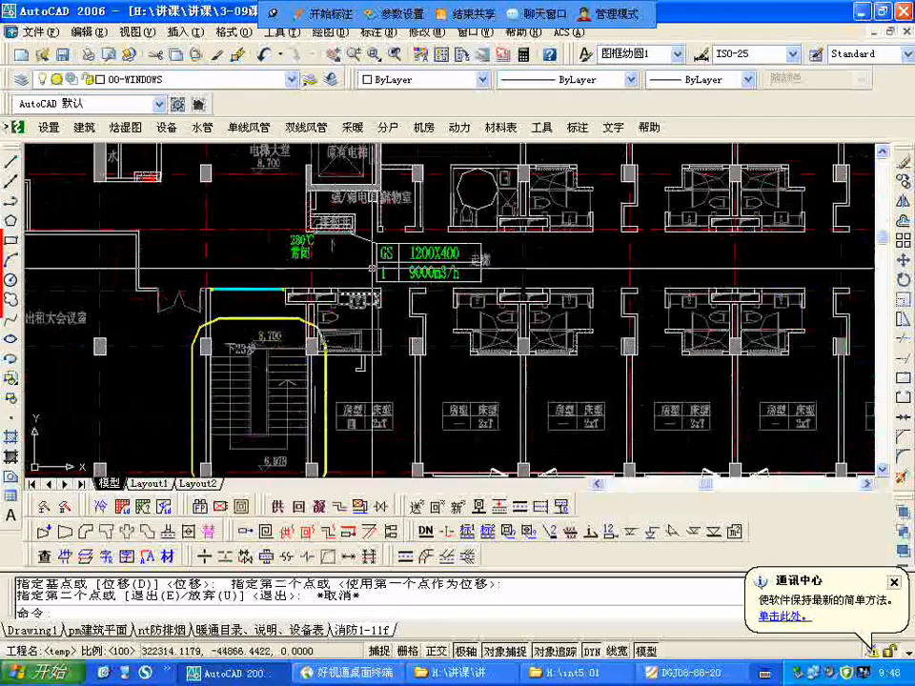
scroll(322, 346, up, 2)
scroll(382, 352, down, 1)
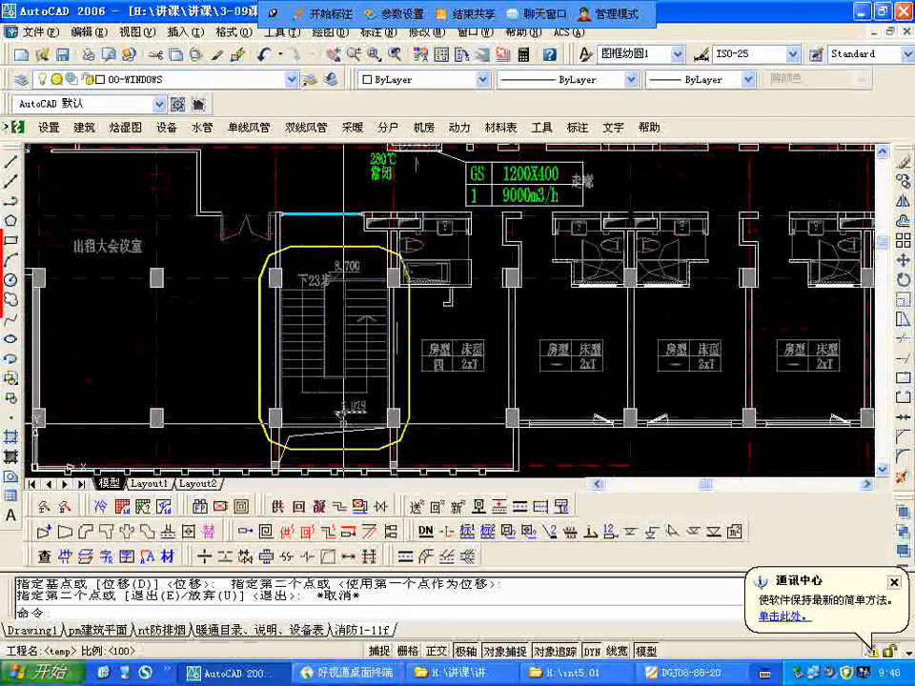
scroll(325, 225, up, 2)
scroll(325, 225, down, 2)
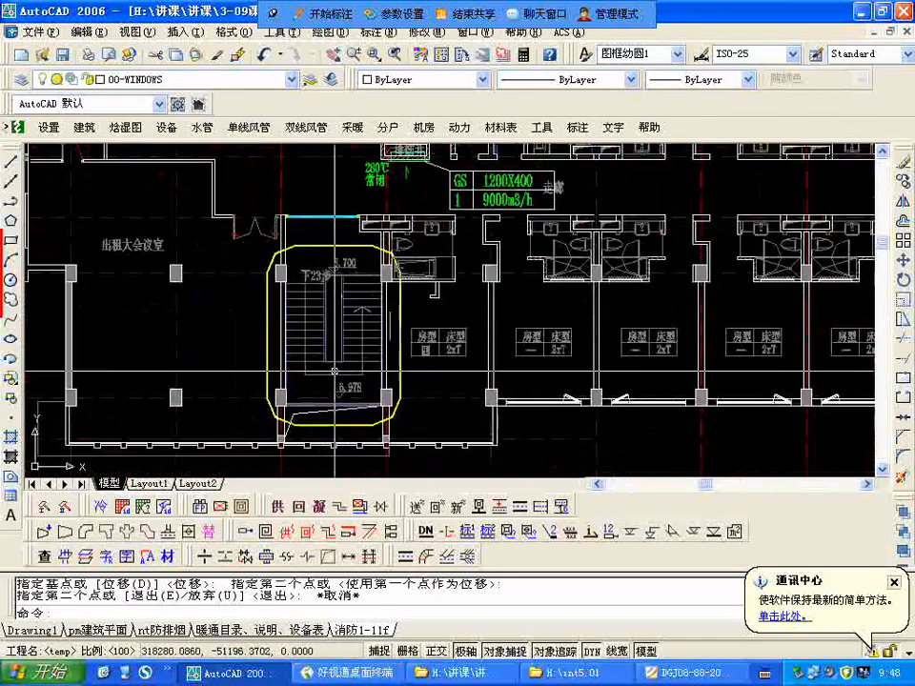
Step: Check the upper-floor plans at the location of the yellow-outlined staircase to see how far up it extends
scroll(320, 229, up, 1)
scroll(587, 343, down, 5)
scroll(588, 348, up, 5)
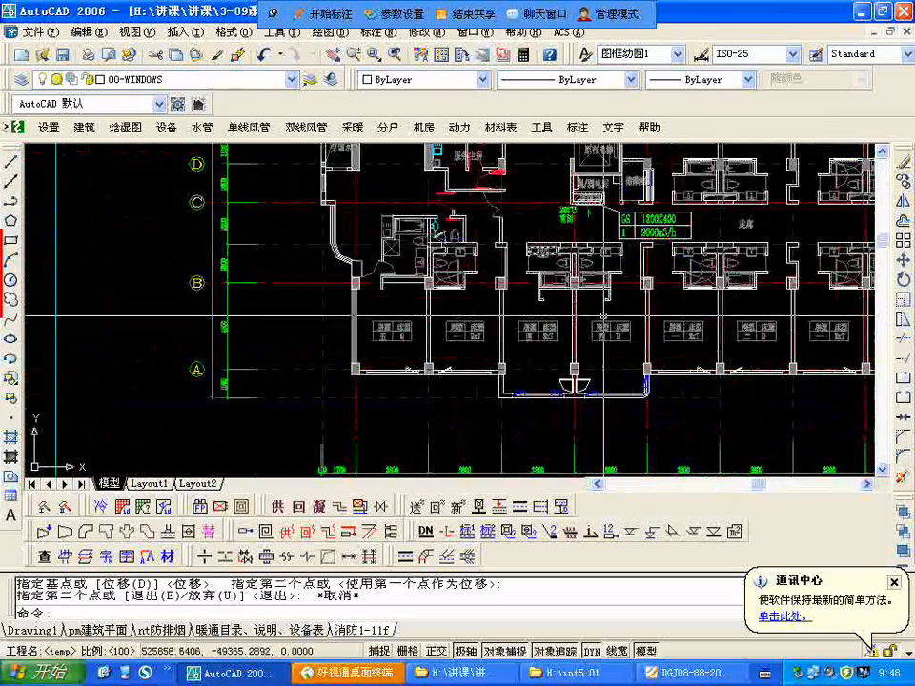
scroll(657, 310, down, 3)
scroll(658, 314, down, 4)
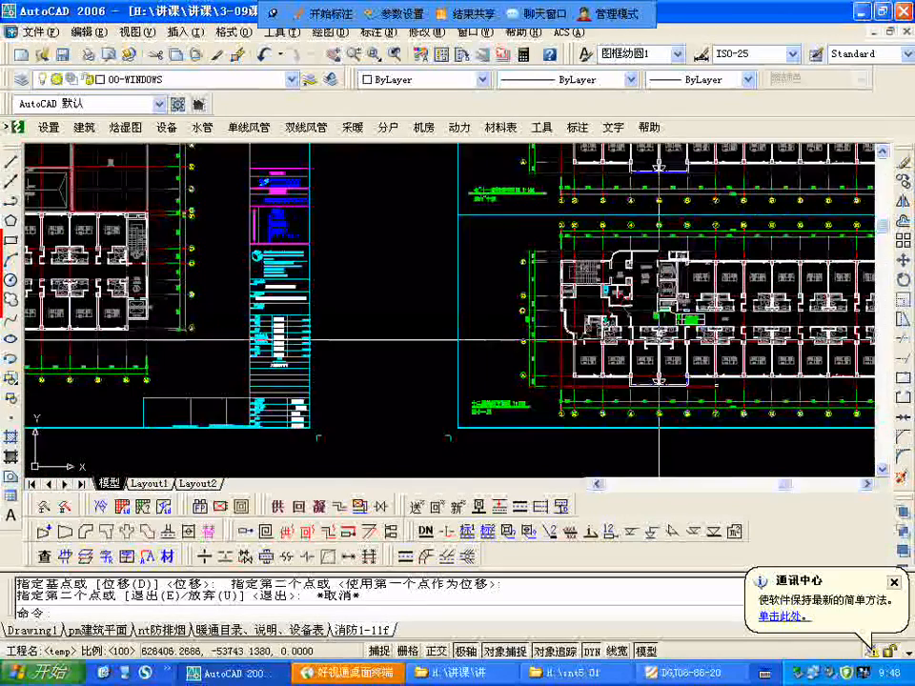
scroll(436, 346, up, 2)
Step: Compare the yellow-outlined staircase on the third-floor plan with the staircase between axes 4 and 5 on the second-floor plan
scroll(435, 346, up, 4)
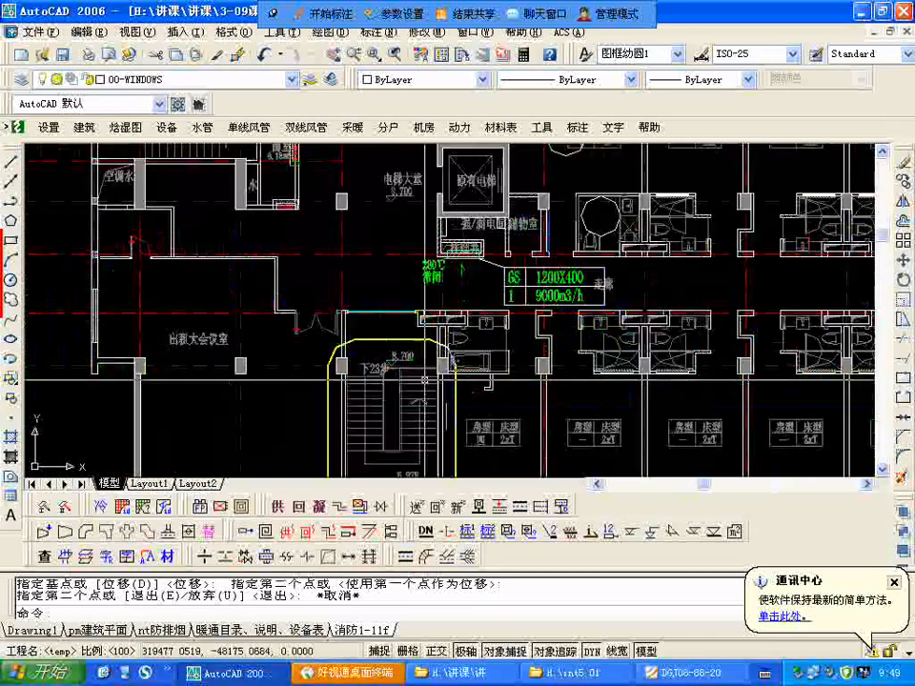
scroll(458, 251, down, 3)
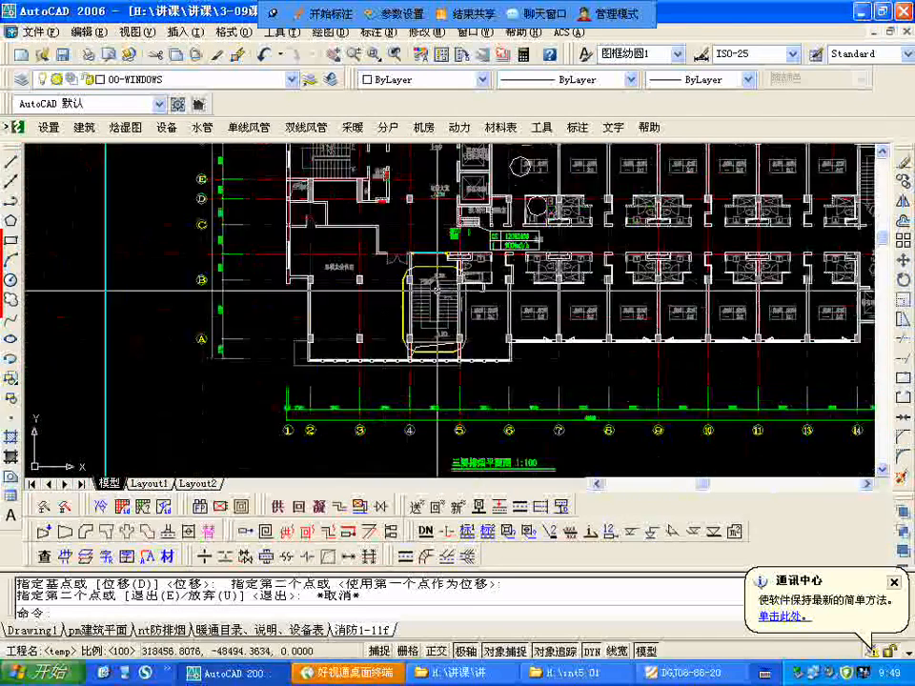
scroll(512, 408, up, 4)
scroll(512, 408, down, 3)
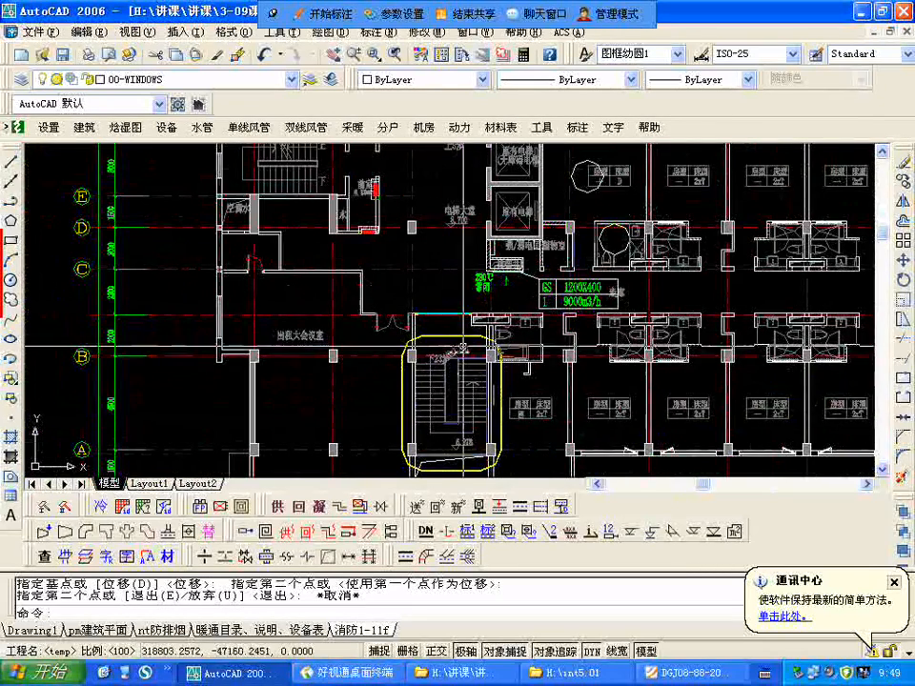
scroll(279, 347, down, 4)
scroll(278, 345, up, 6)
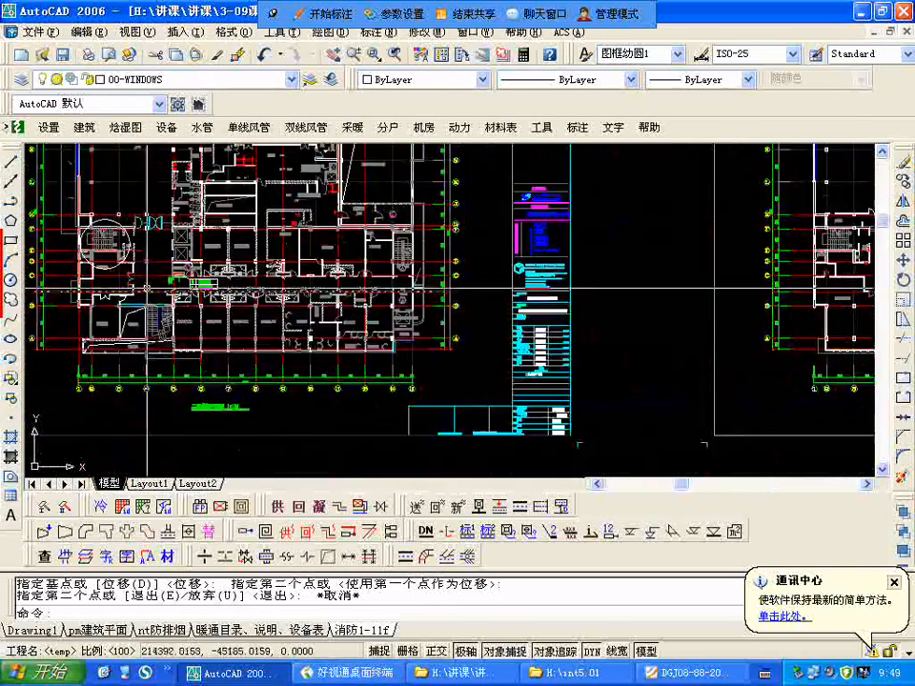
scroll(242, 286, down, 3)
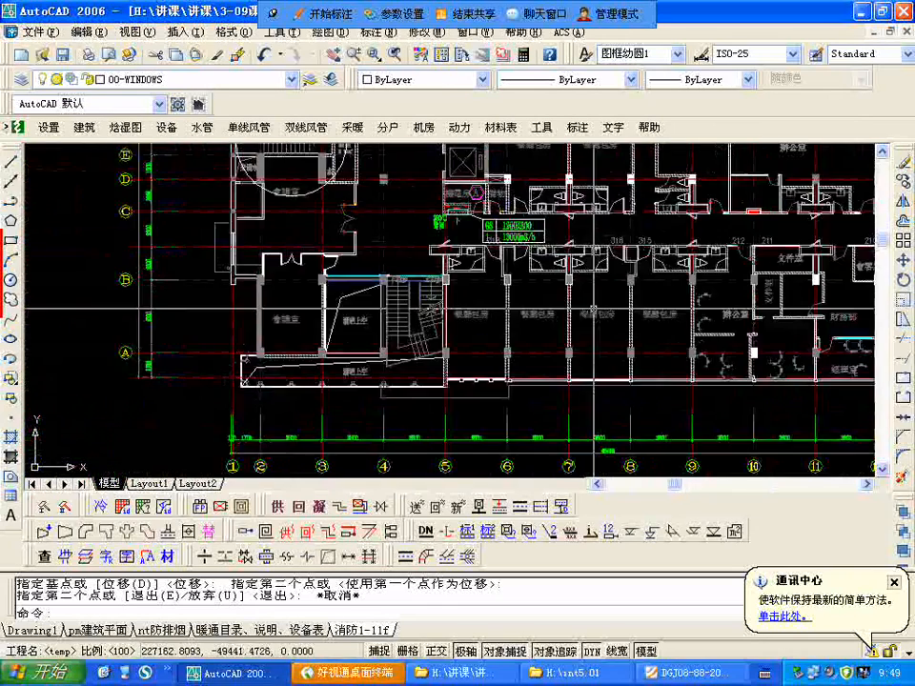
Step: Compare the circled staircase near axes E and F on the second-floor plan with the circled staircase on the ground-floor plan
scroll(438, 283, up, 2)
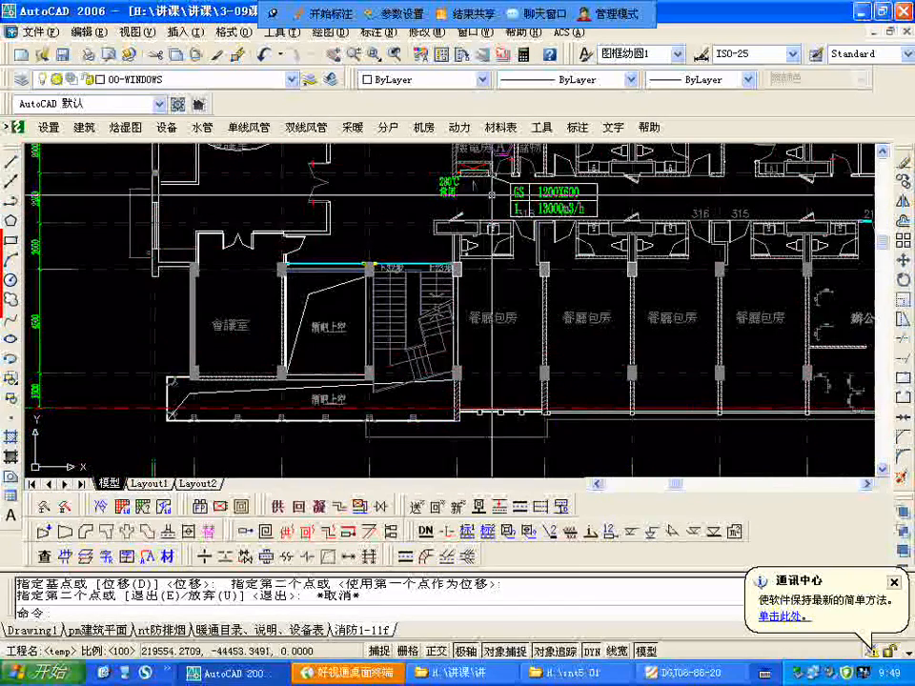
scroll(385, 427, down, 2)
scroll(385, 430, down, 2)
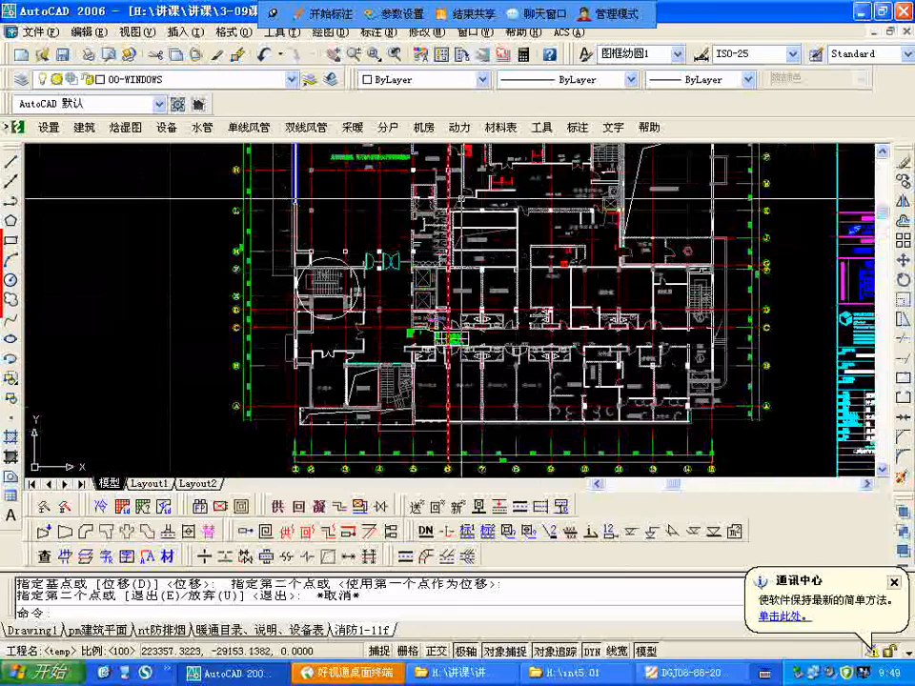
middle_drag(460, 152, 421, 266)
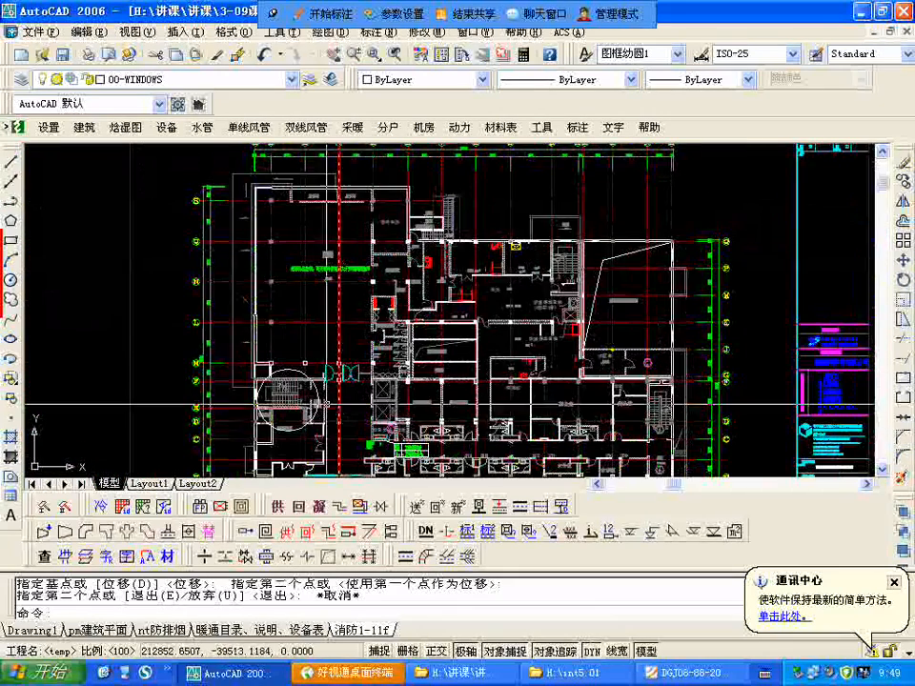
scroll(295, 400, up, 3)
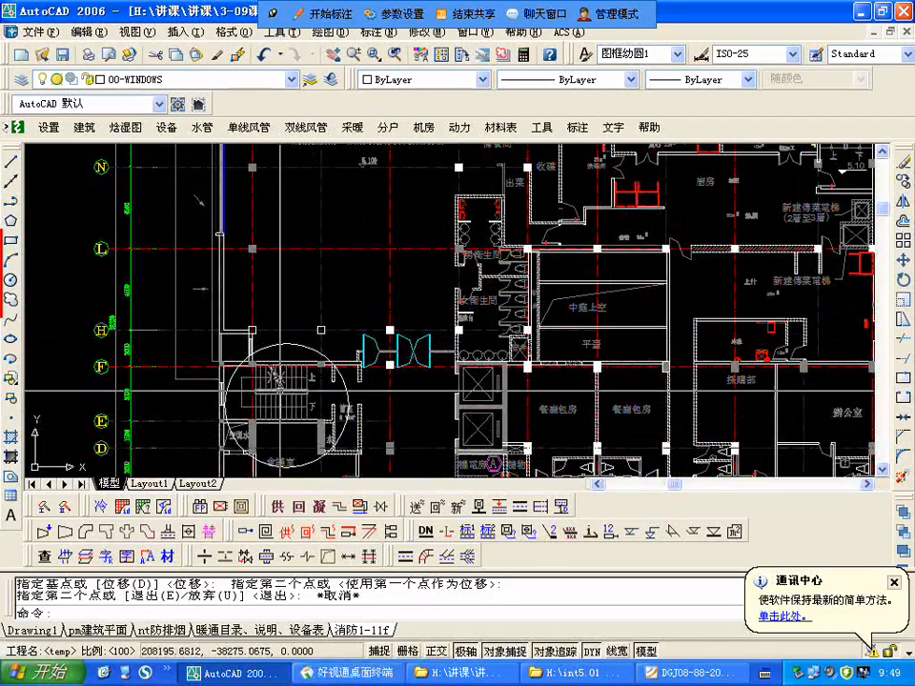
scroll(281, 209, down, 2)
scroll(410, 285, down, 5)
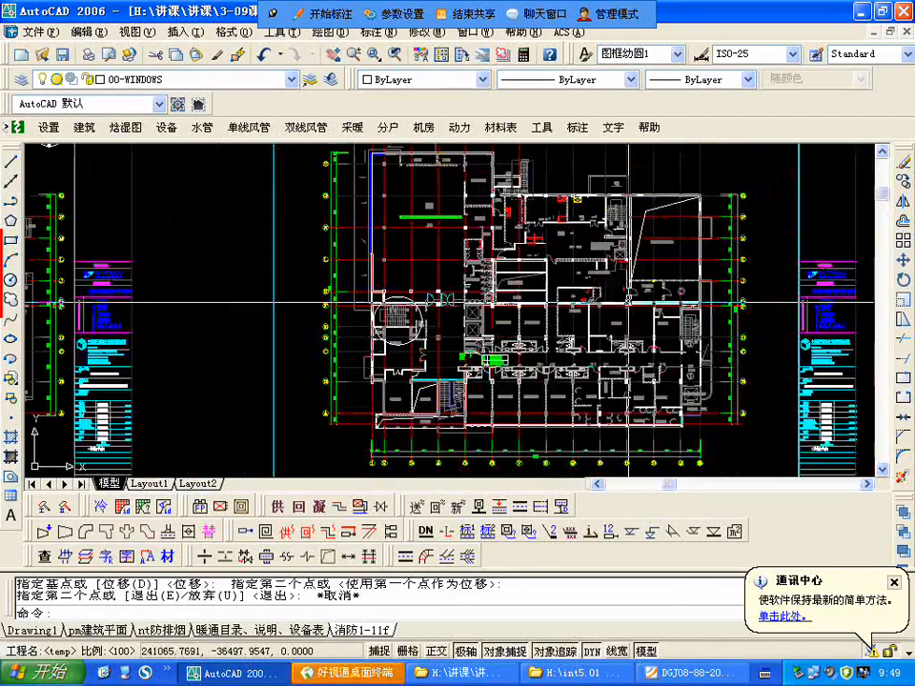
scroll(411, 285, up, 5)
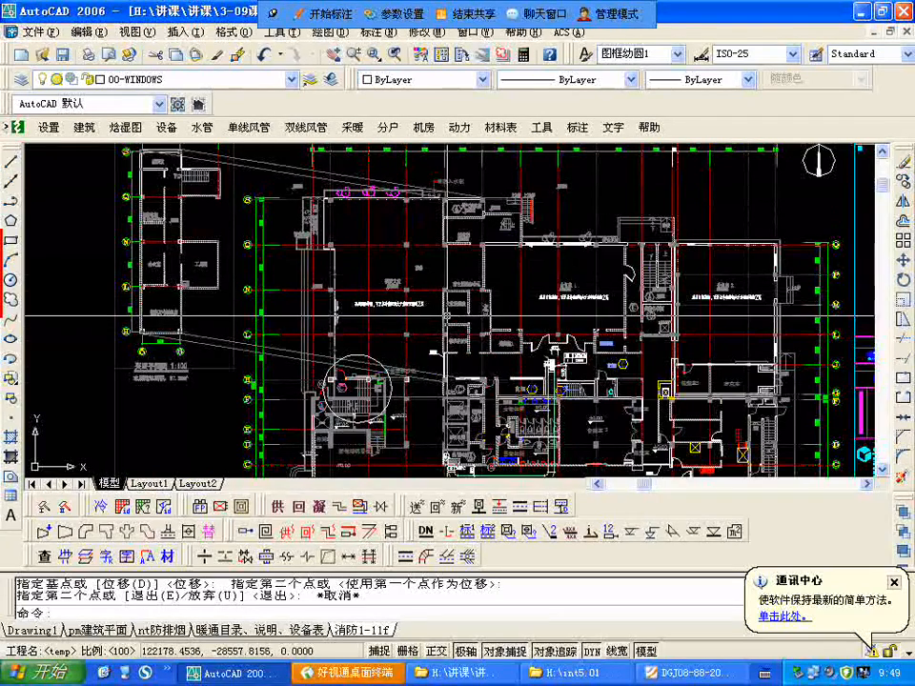
scroll(444, 314, up, 2)
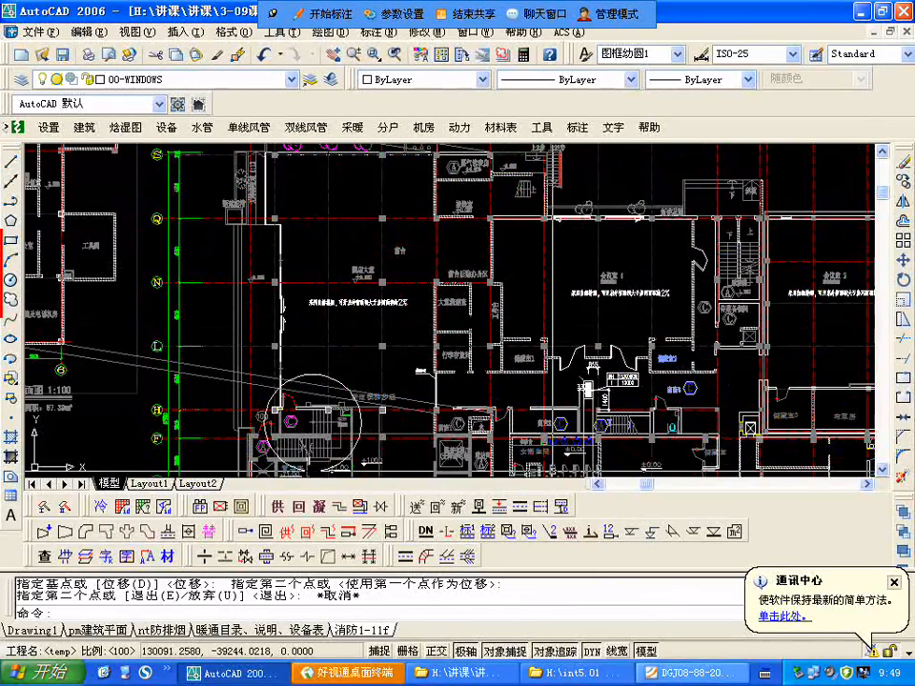
Step: Switch to the DGJ08-88-2006 PDF and locate chapter 4 排烟设计, section 4.1 一般规定
click(724, 673)
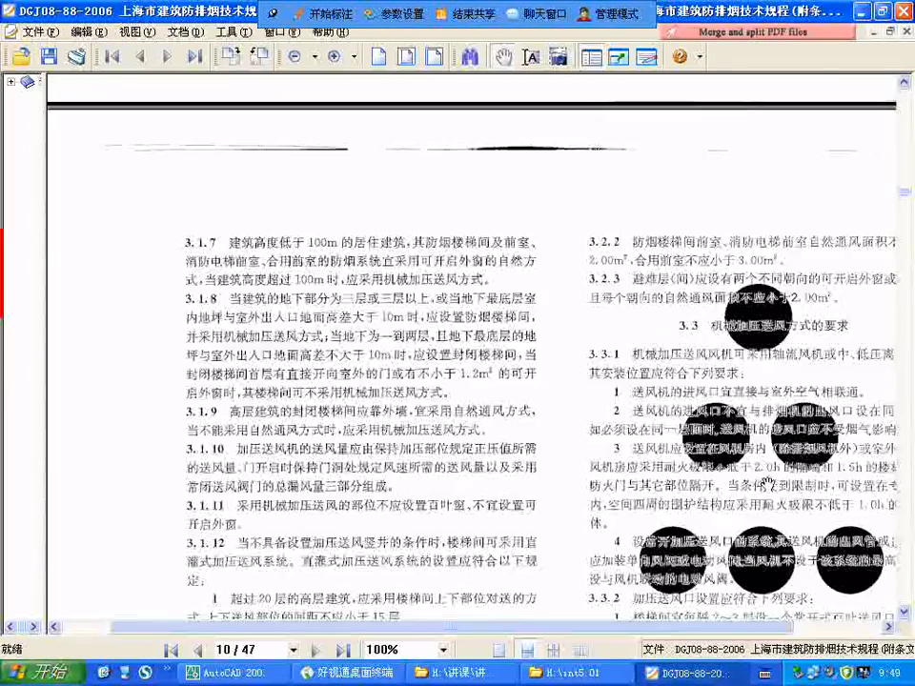
scroll(768, 484, down, 10)
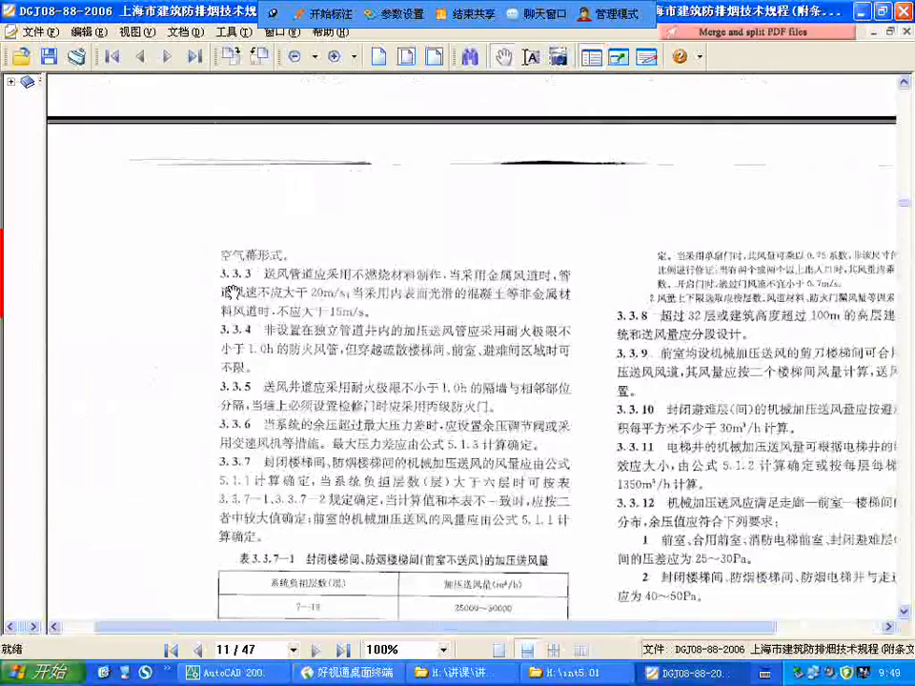
scroll(403, 305, down, 6)
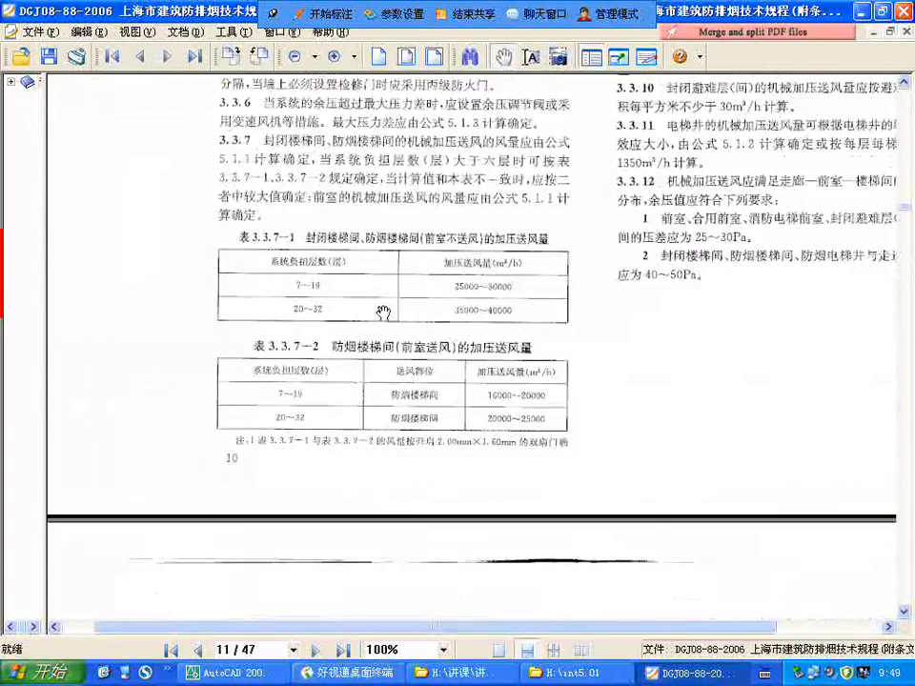
scroll(383, 312, down, 10)
drag(579, 360, 458, 313)
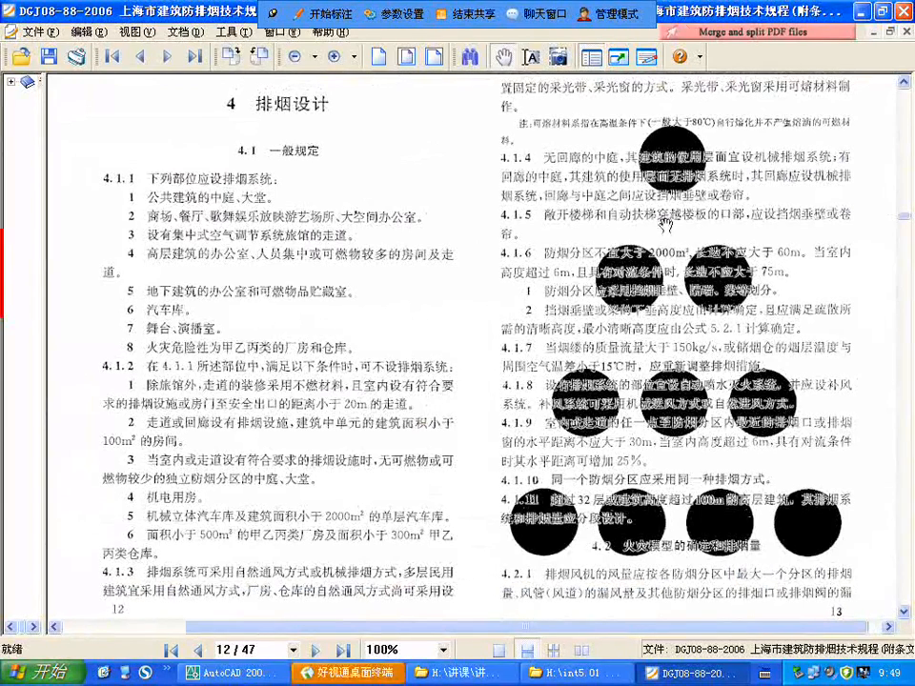
drag(660, 231, 601, 245)
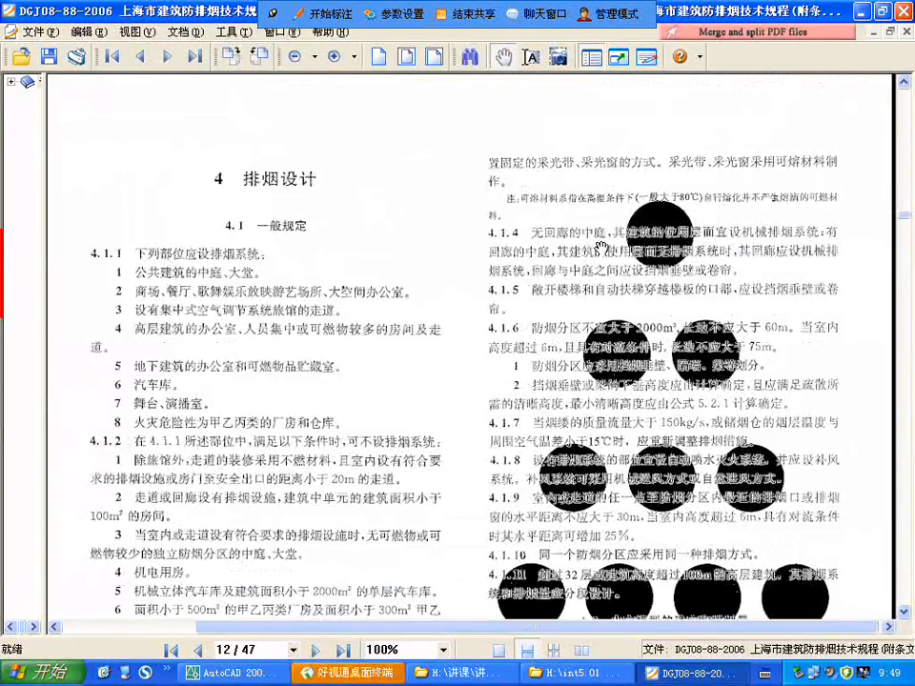
click(864, 12)
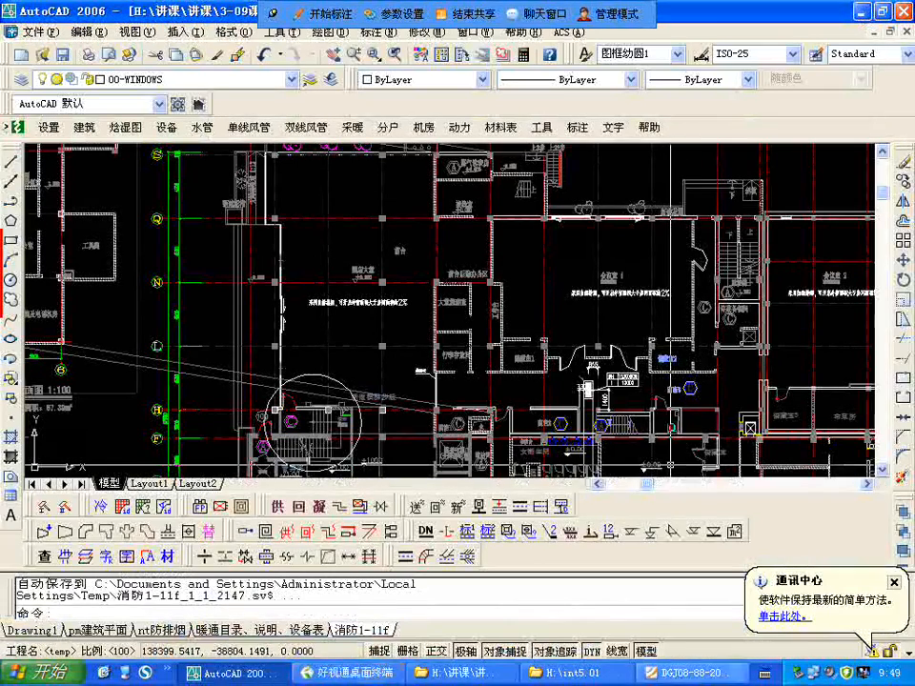
click(685, 675)
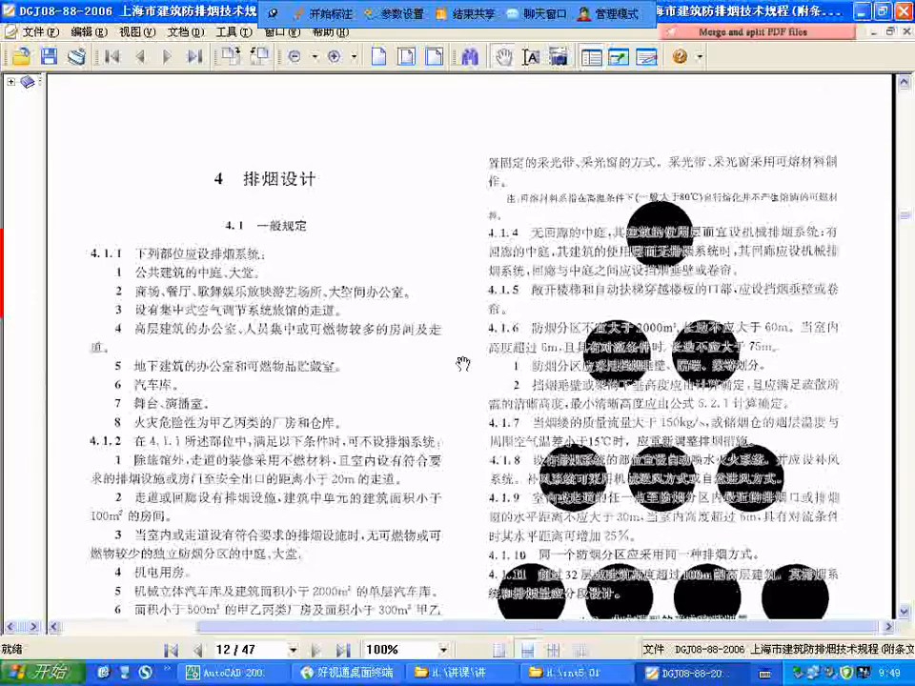
Step: Read clause 4.1.1 on the building areas that require a smoke-exhaust system
drag(235, 305, 278, 215)
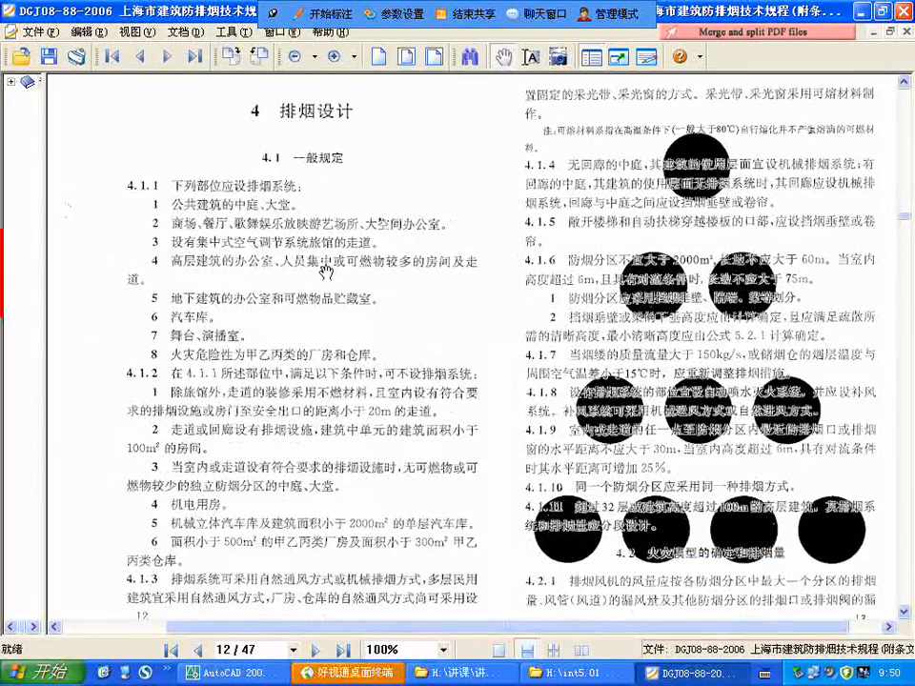
drag(286, 255, 249, 249)
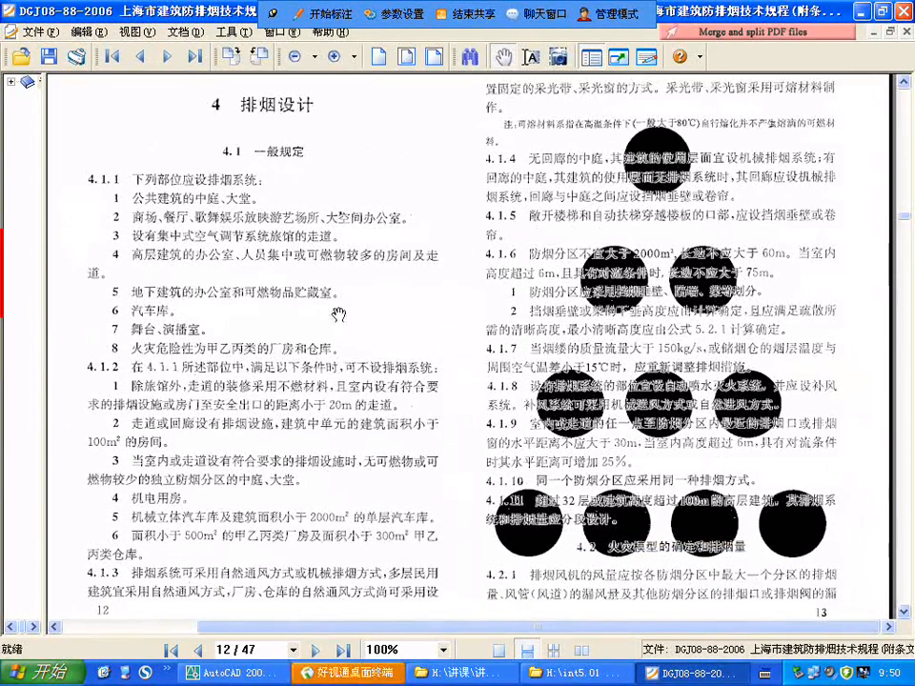
drag(322, 296, 341, 254)
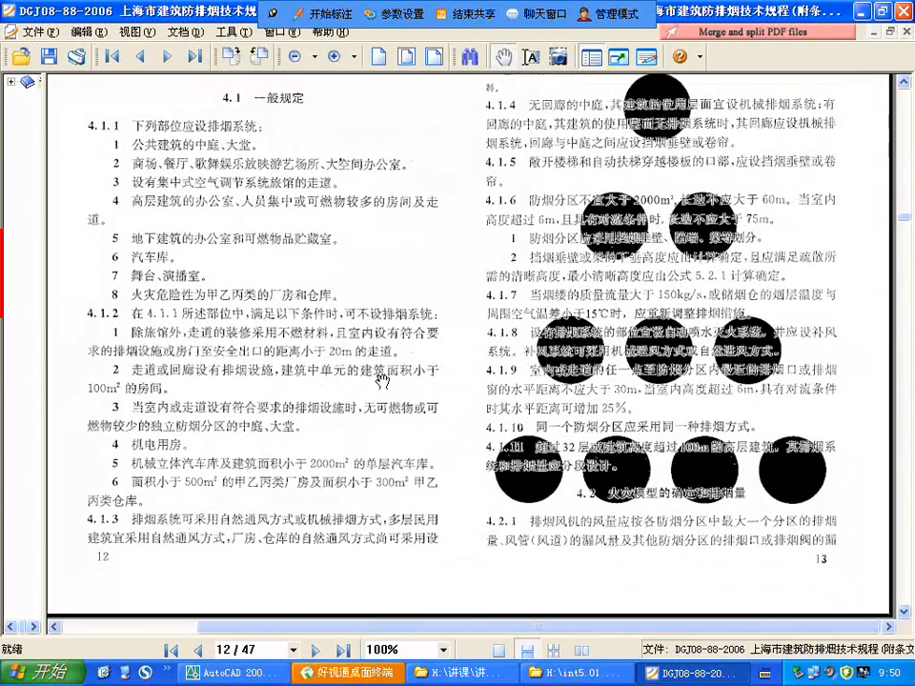
drag(381, 380, 184, 221)
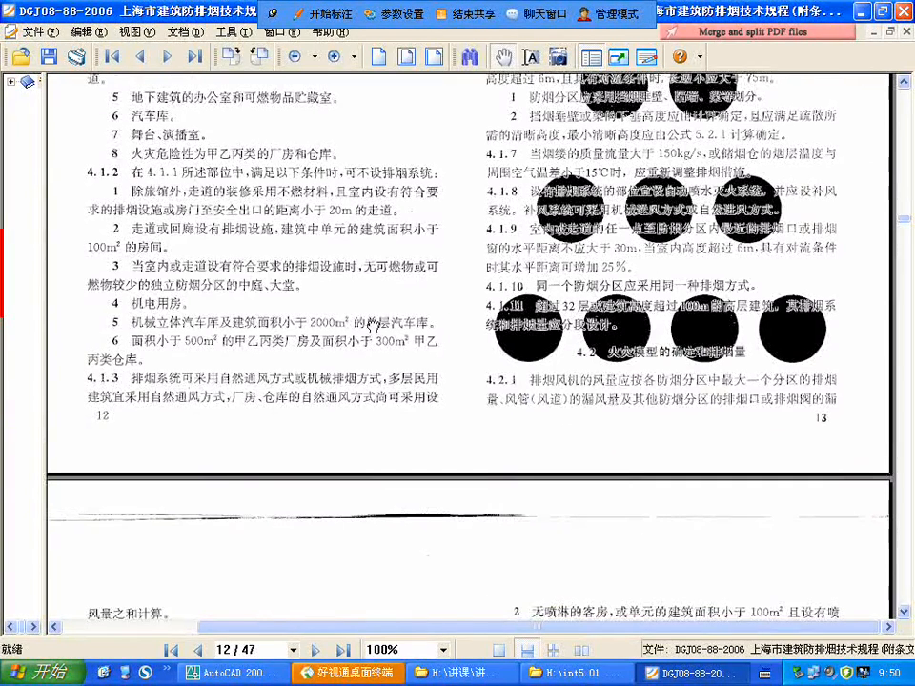
drag(372, 324, 143, 297)
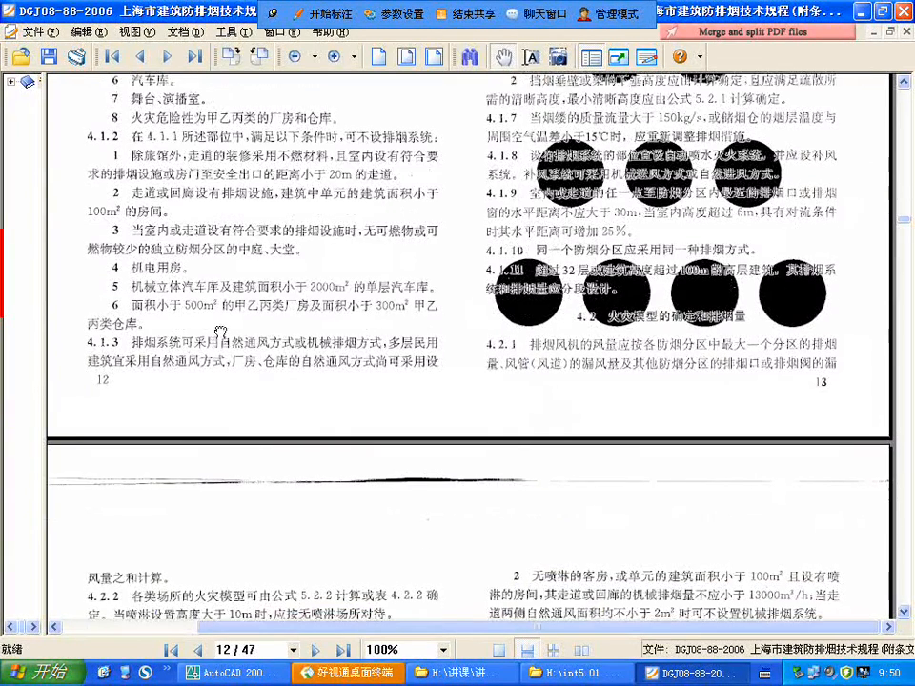
drag(220, 331, 211, 316)
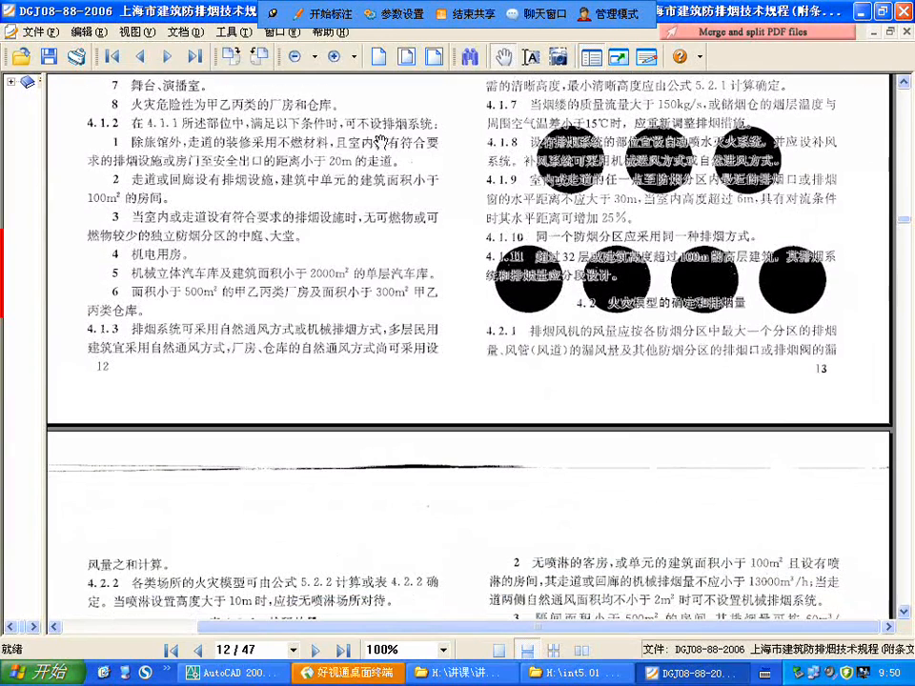
Step: Read items 1 to 3 of clause 4.1.2 on the conditions for omitting a smoke-exhaust system
drag(434, 150, 312, 221)
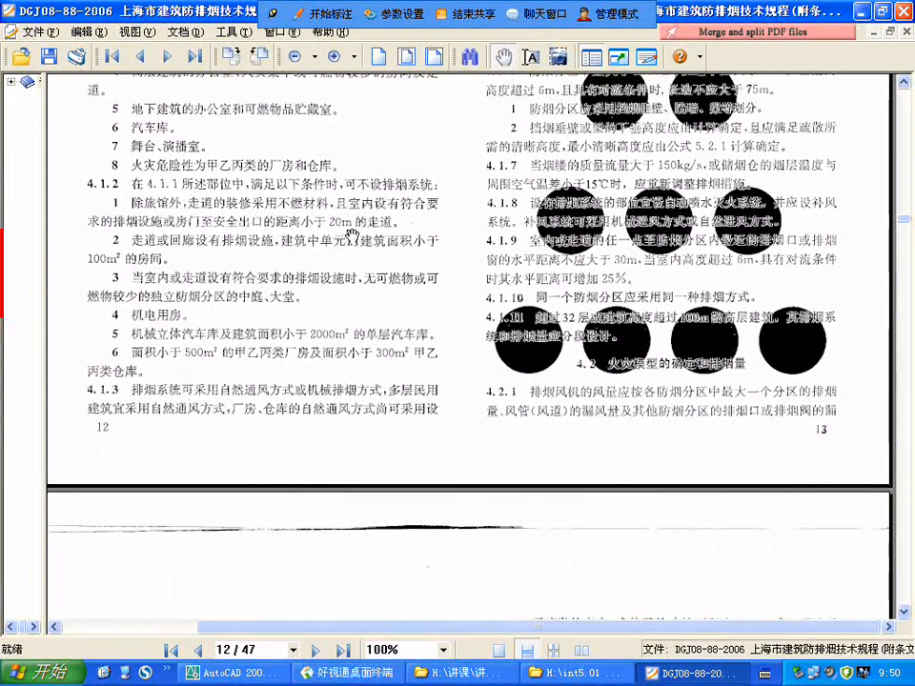
scroll(408, 238, down, 1)
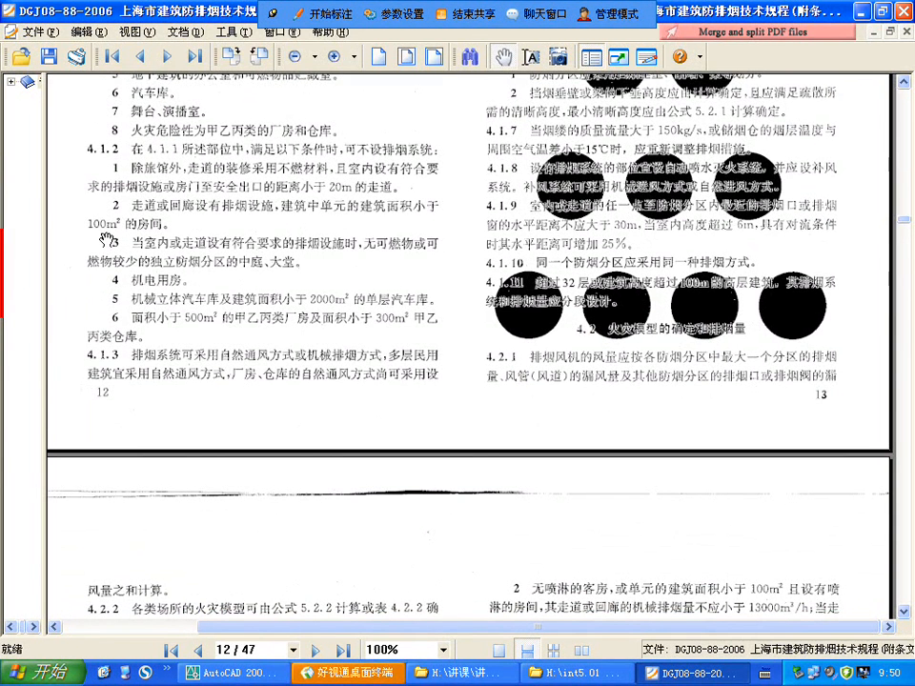
scroll(258, 258, down, 1)
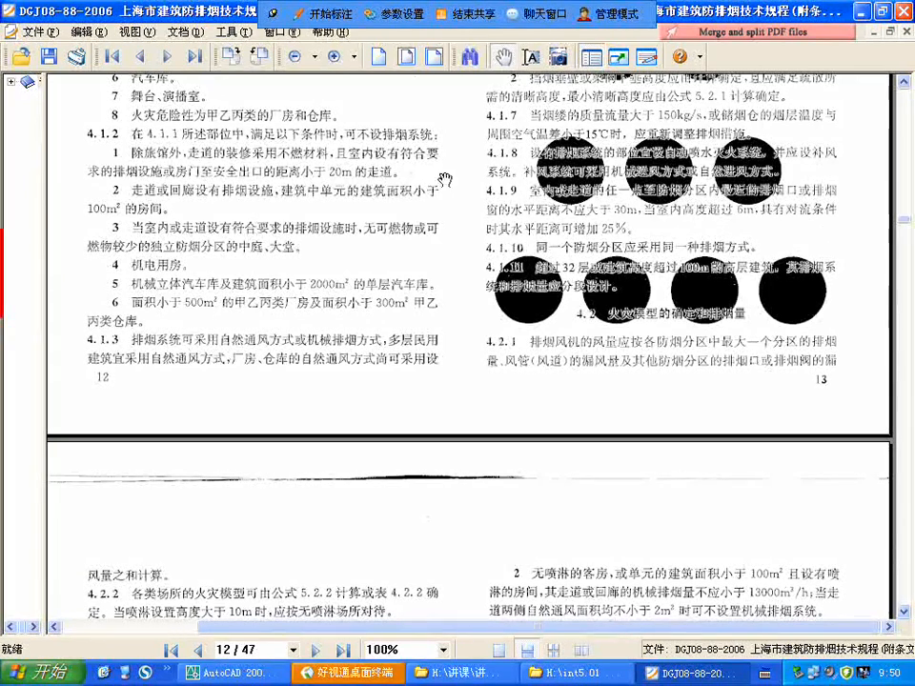
scroll(318, 286, down, 1)
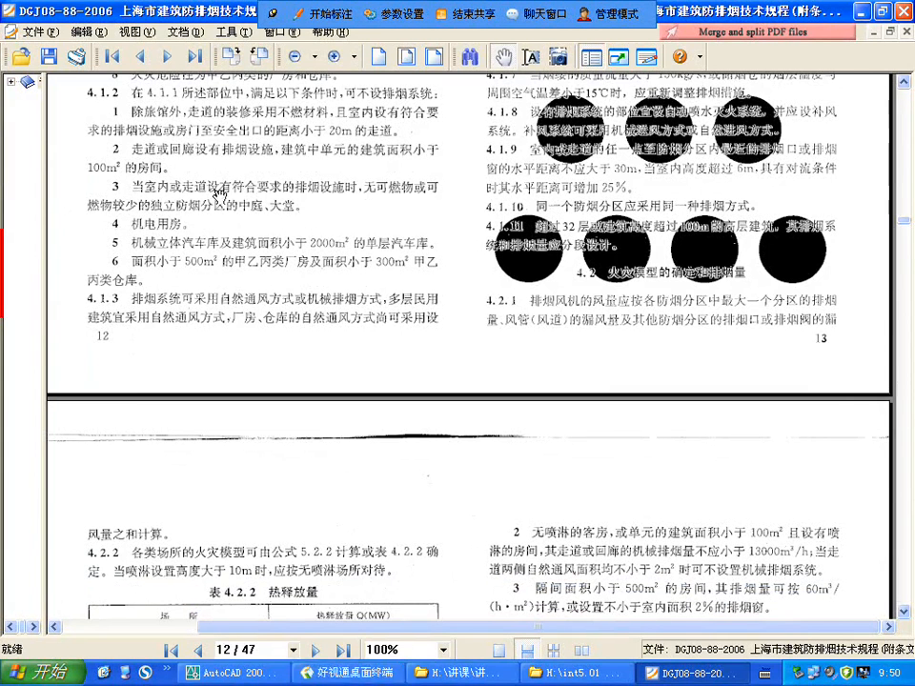
drag(196, 214, 191, 198)
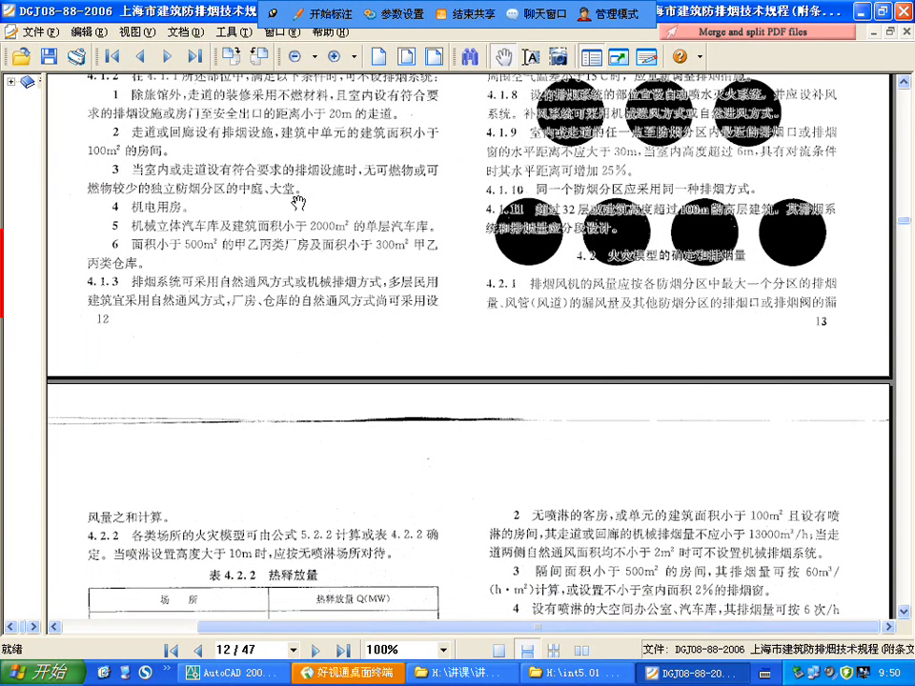
Step: Read items 4 to 6 of clause 4.1.2 and clause 4.1.3 on natural or mechanical smoke exhaust
scroll(313, 163, down, 1)
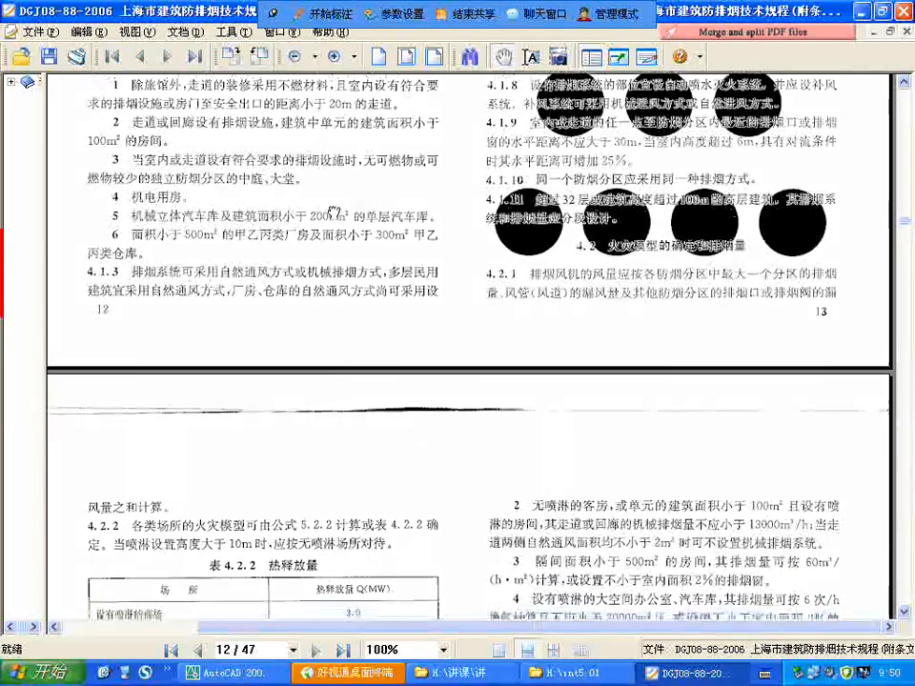
drag(304, 173, 300, 164)
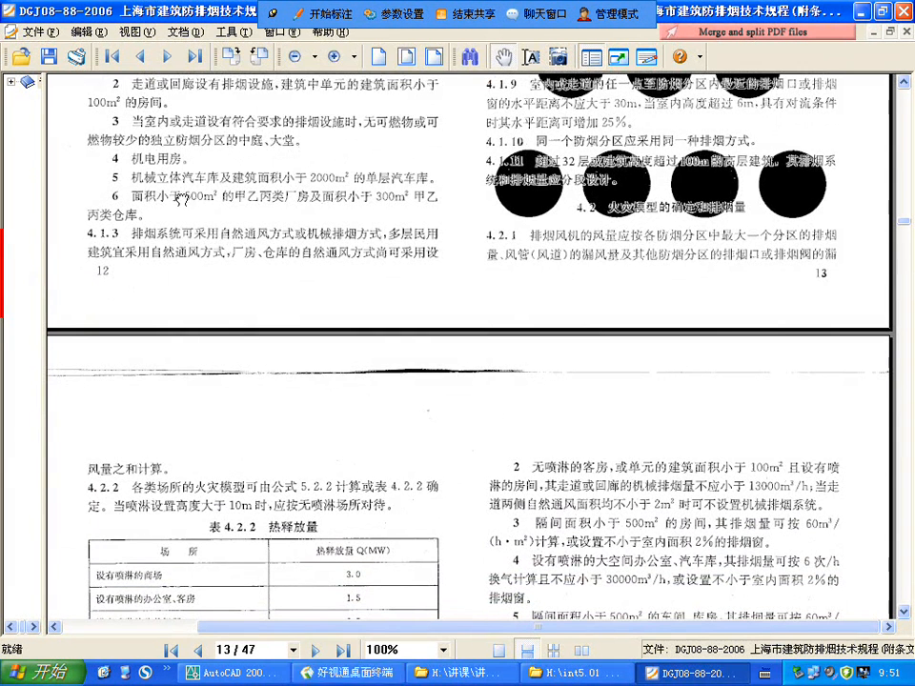
drag(181, 200, 176, 188)
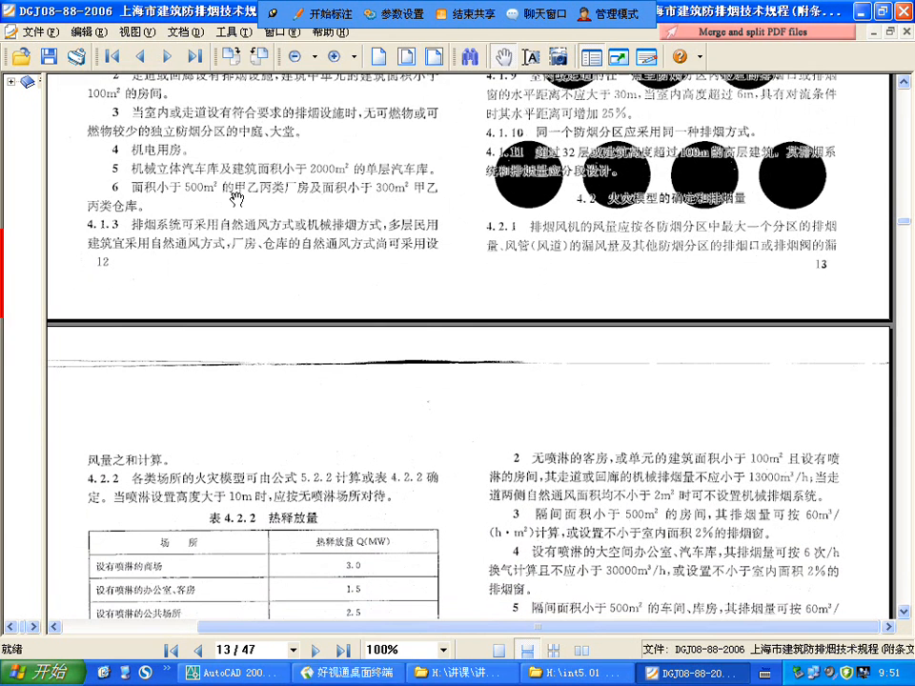
drag(385, 206, 158, 198)
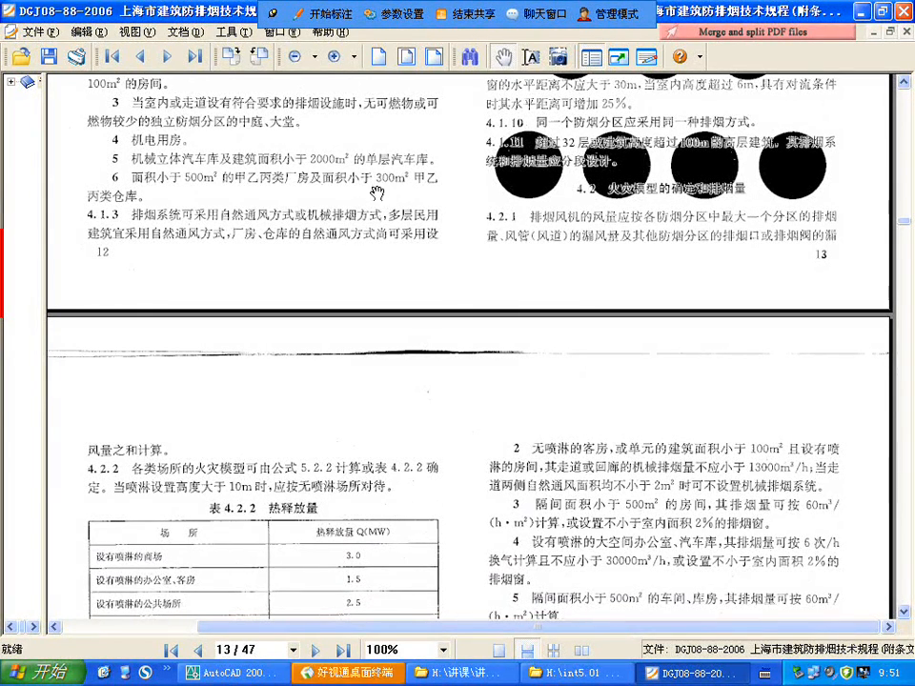
scroll(410, 184, down, 1)
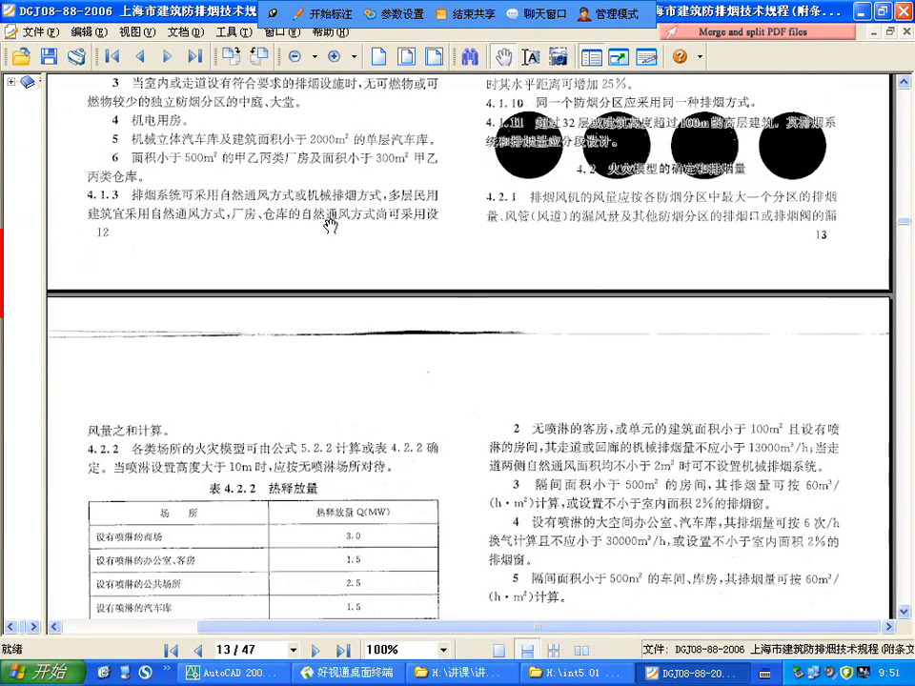
Step: Return to the AutoCAD drawing and examine the 酒店大堂, its natural smoke-exhaust note and the adjoining 前台 area on the ground-floor plan
click(861, 11)
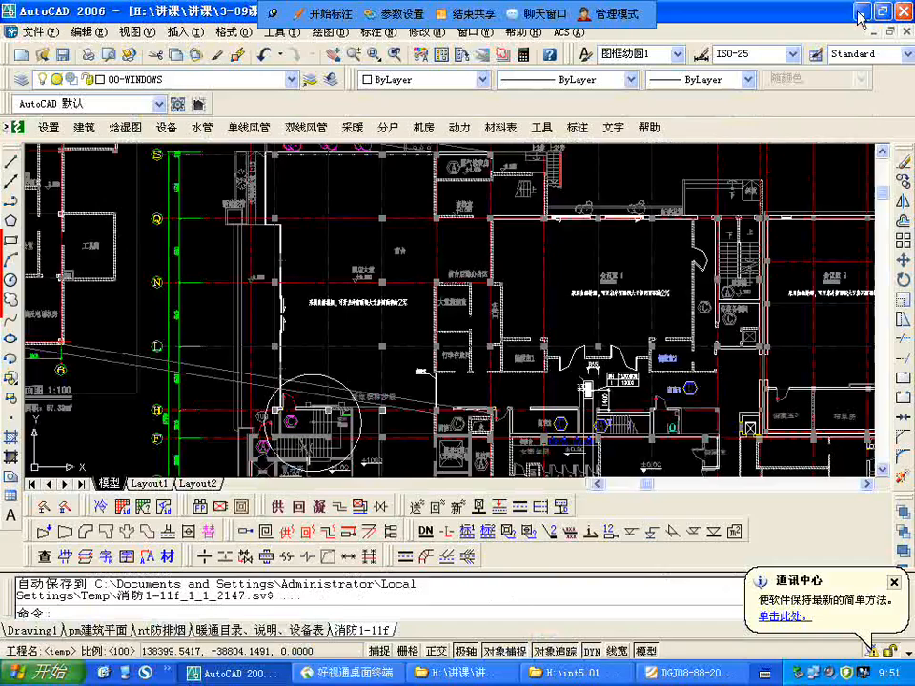
scroll(423, 241, down, 5)
scroll(377, 313, up, 8)
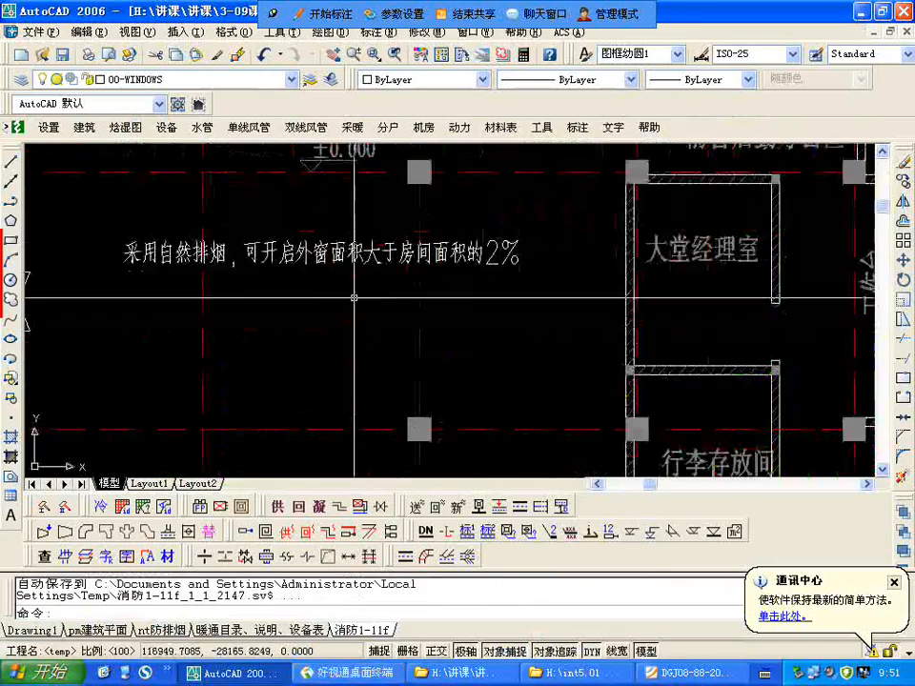
scroll(377, 313, down, 3)
scroll(374, 270, up, 5)
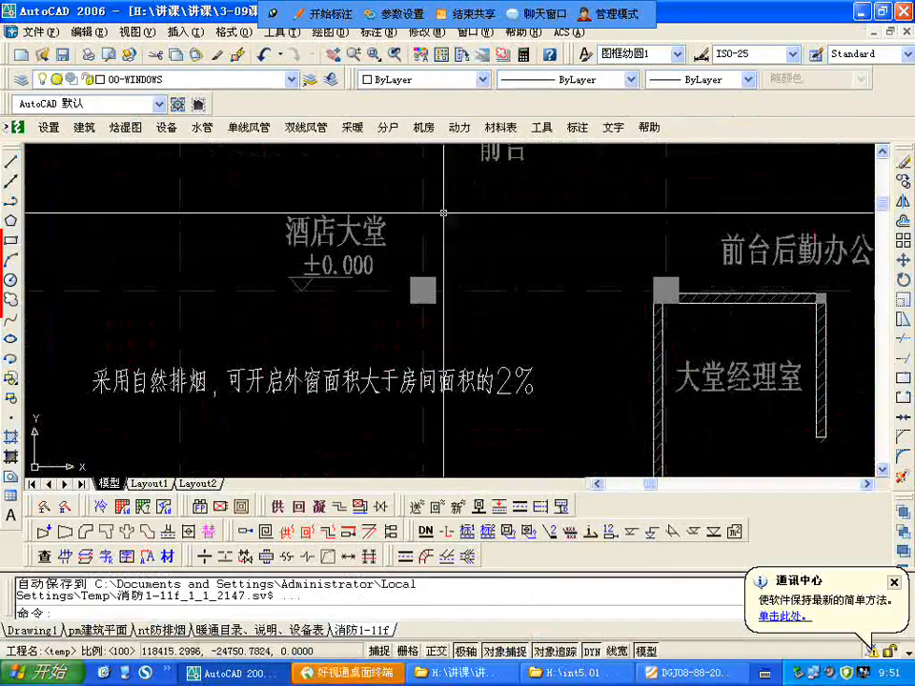
scroll(341, 231, down, 4)
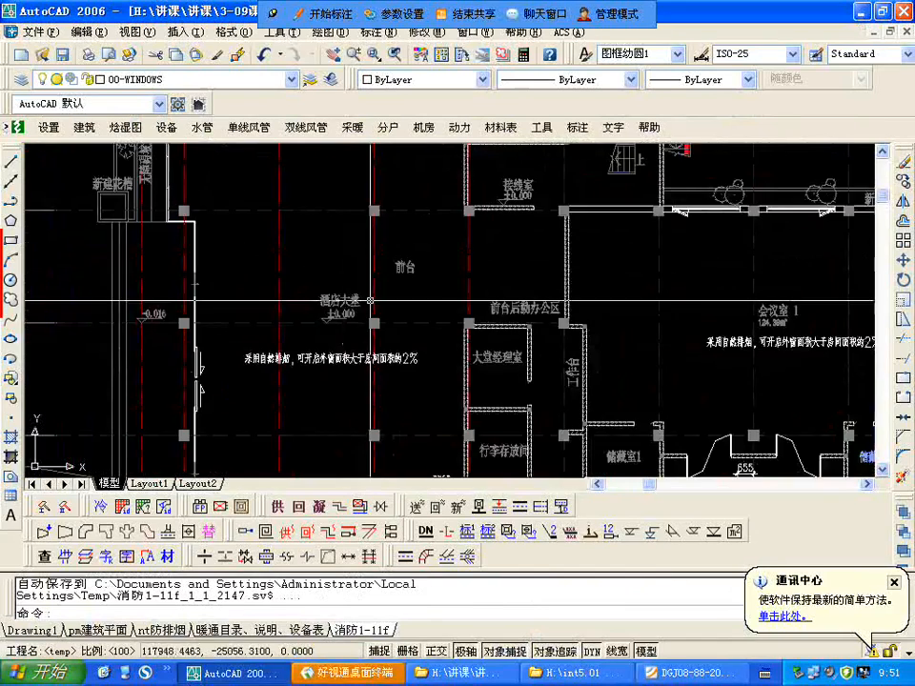
scroll(341, 231, down, 2)
scroll(382, 233, up, 3)
scroll(412, 234, up, 2)
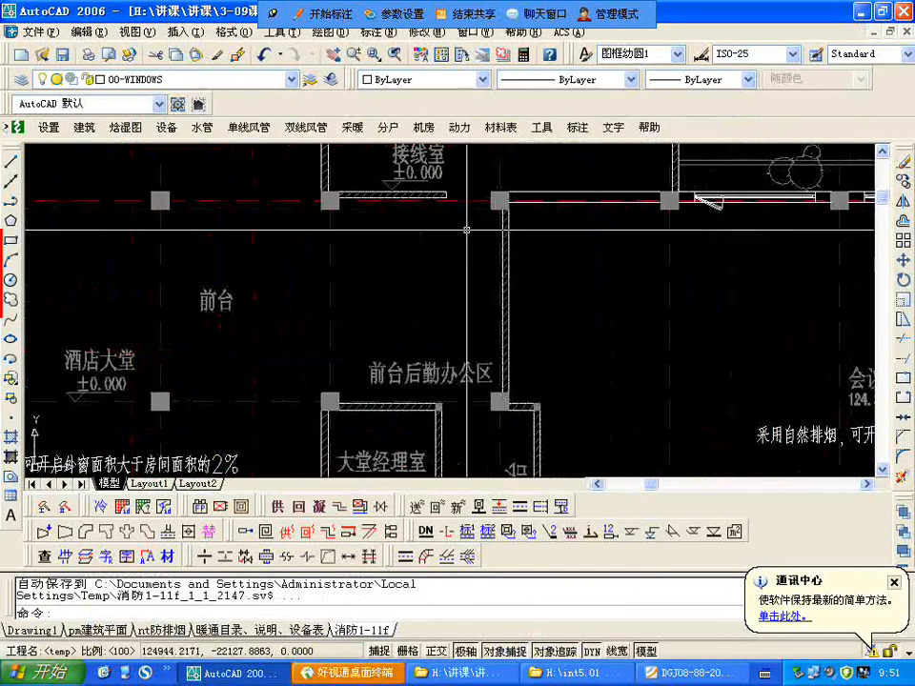
Step: Examine the 挡烟垂壁 between the 酒店大堂 and the corridor, and the corridor's BH 1250X630 smoke outlet near 商店2
scroll(412, 234, down, 5)
scroll(390, 221, up, 2)
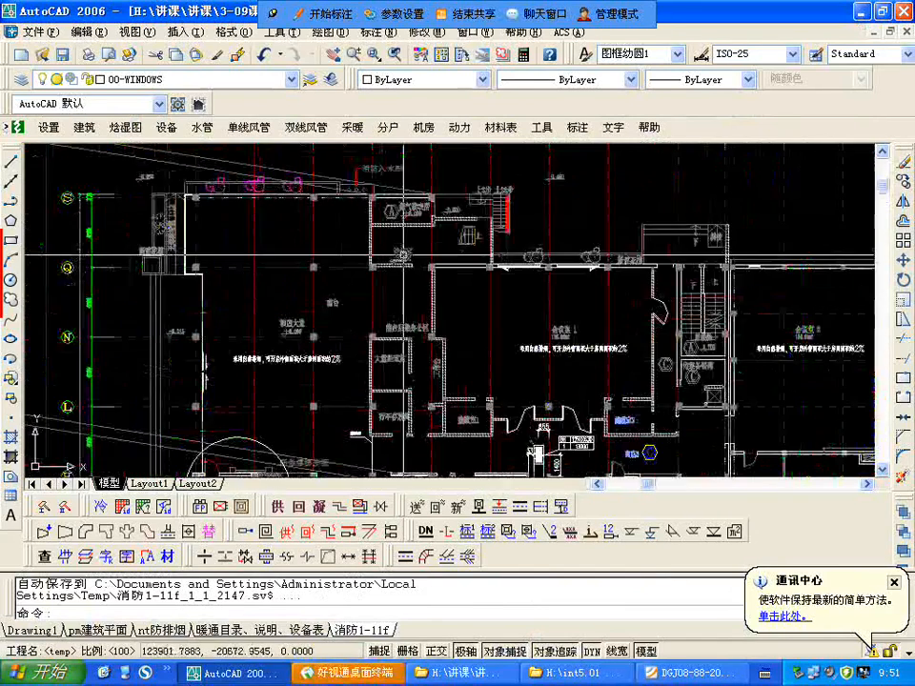
scroll(391, 286, down, 2)
scroll(391, 286, up, 5)
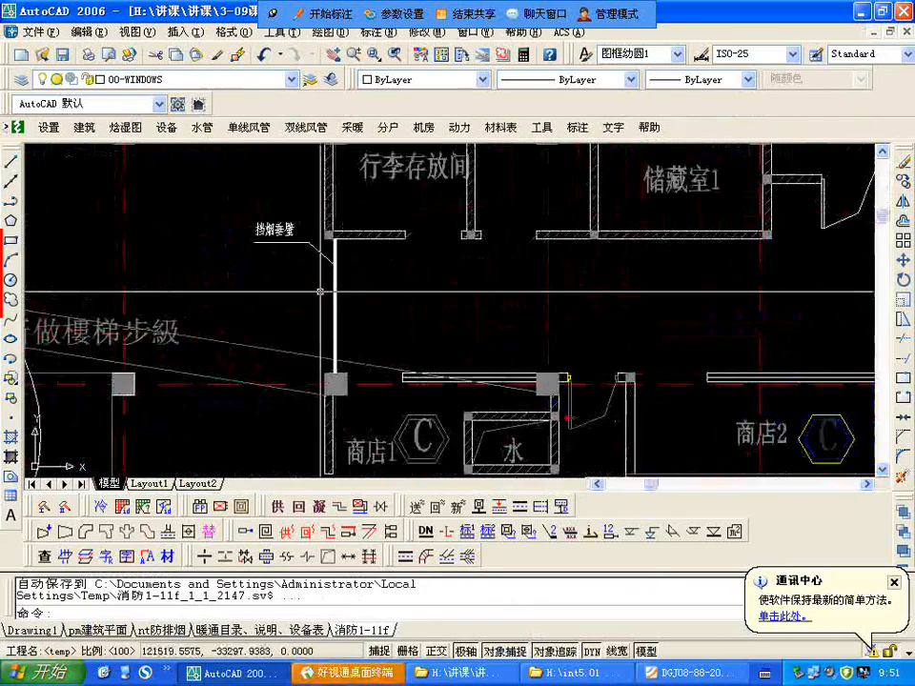
scroll(391, 286, down, 3)
scroll(393, 275, up, 3)
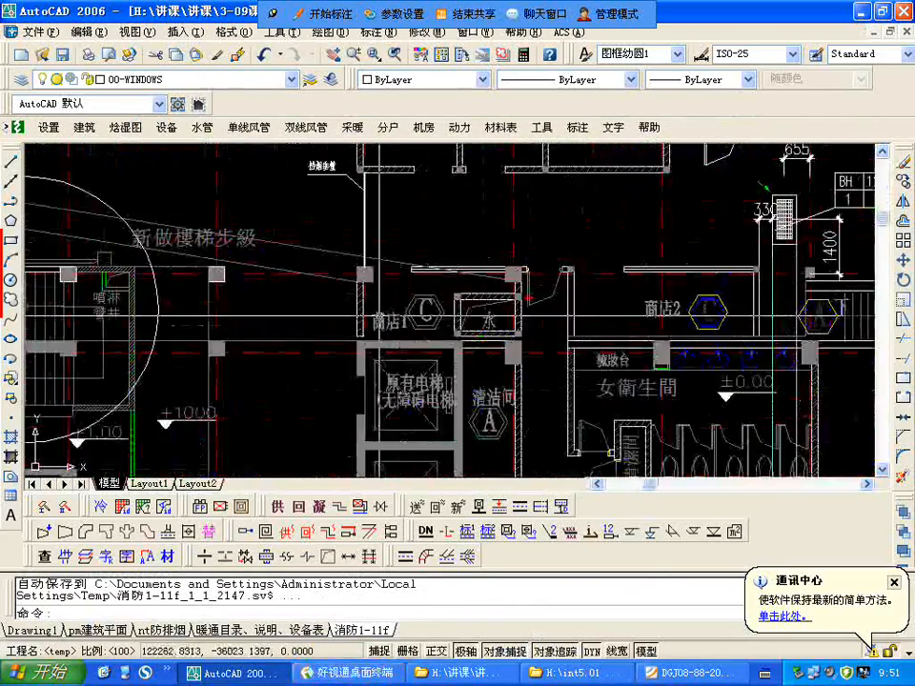
scroll(333, 201, up, 2)
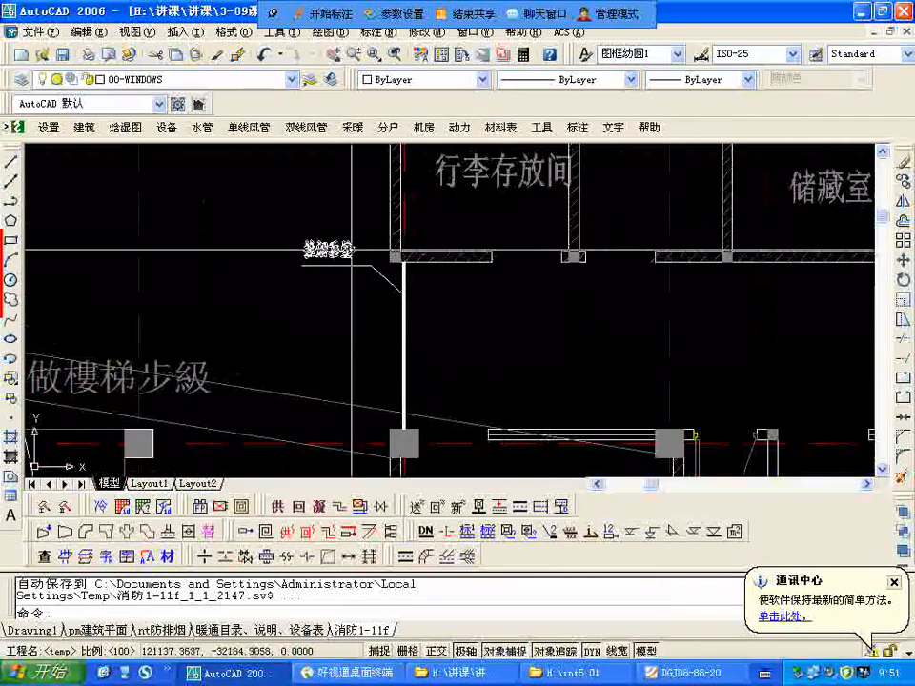
scroll(410, 381, down, 3)
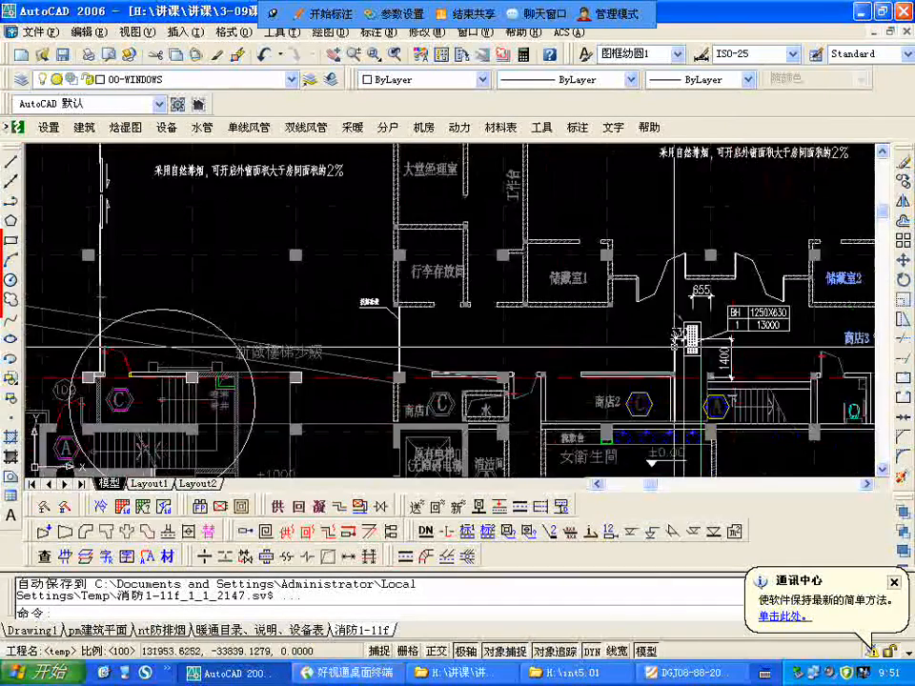
scroll(481, 272, up, 2)
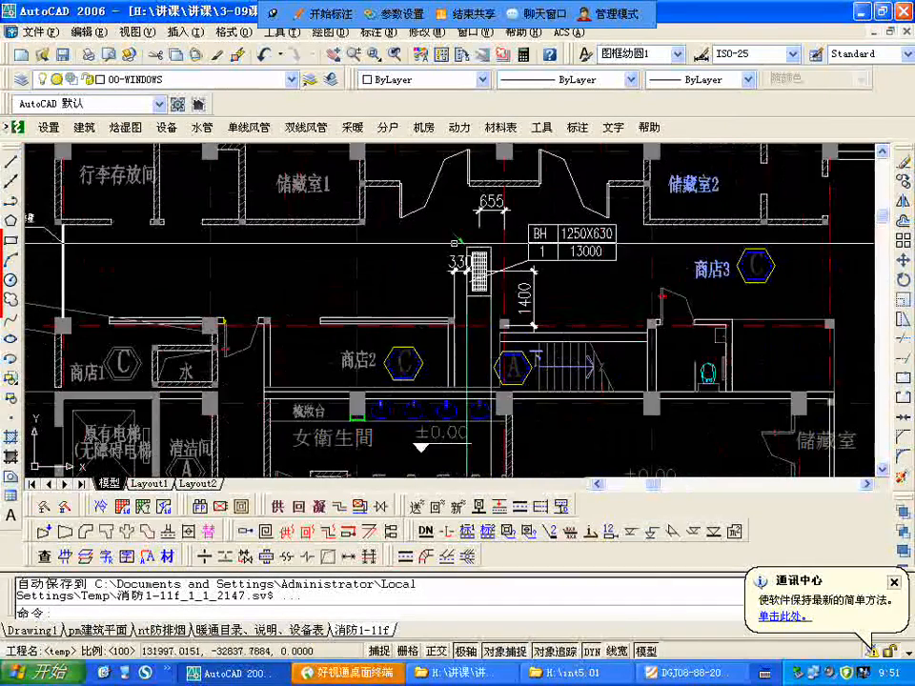
scroll(487, 307, down, 3)
scroll(487, 307, down, 3)
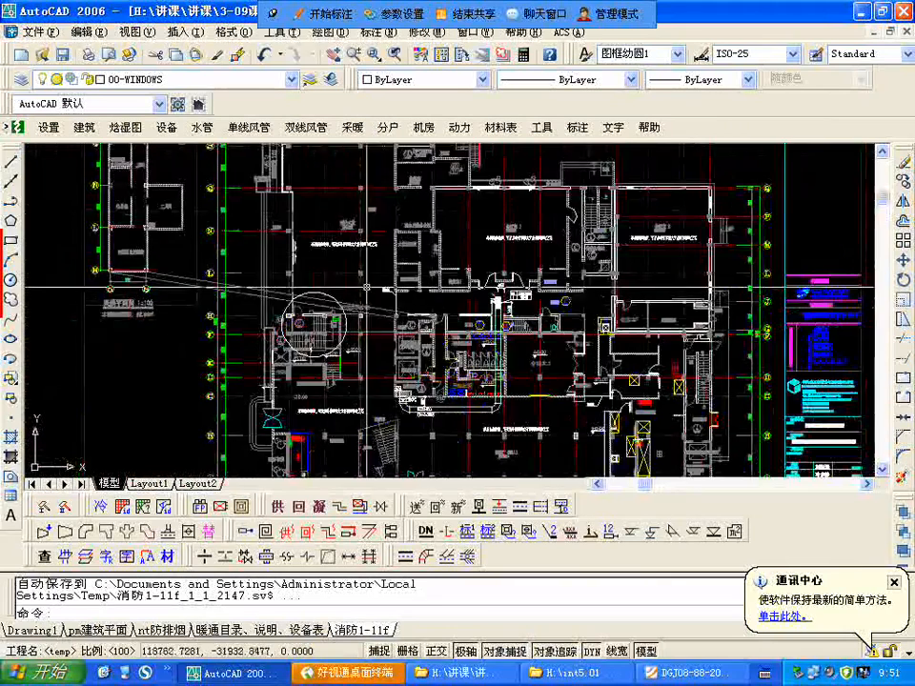
Step: Examine the 酒店大堂 on the ground-floor plan, from its outer wall to the circled staircase and the 挡烟垂壁
scroll(523, 301, up, 2)
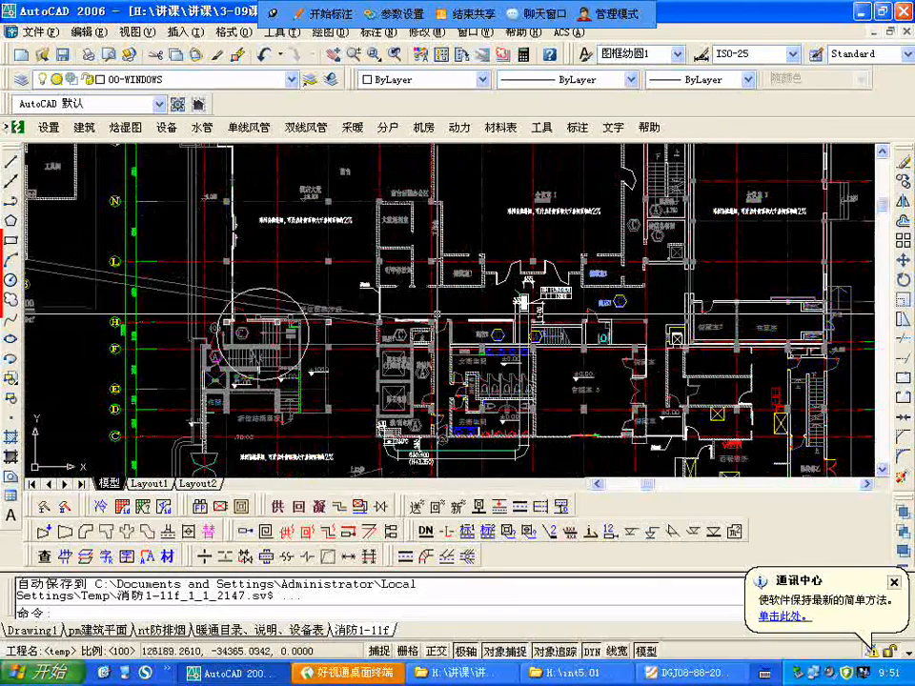
middle_drag(242, 229, 343, 228)
middle_drag(367, 323, 414, 325)
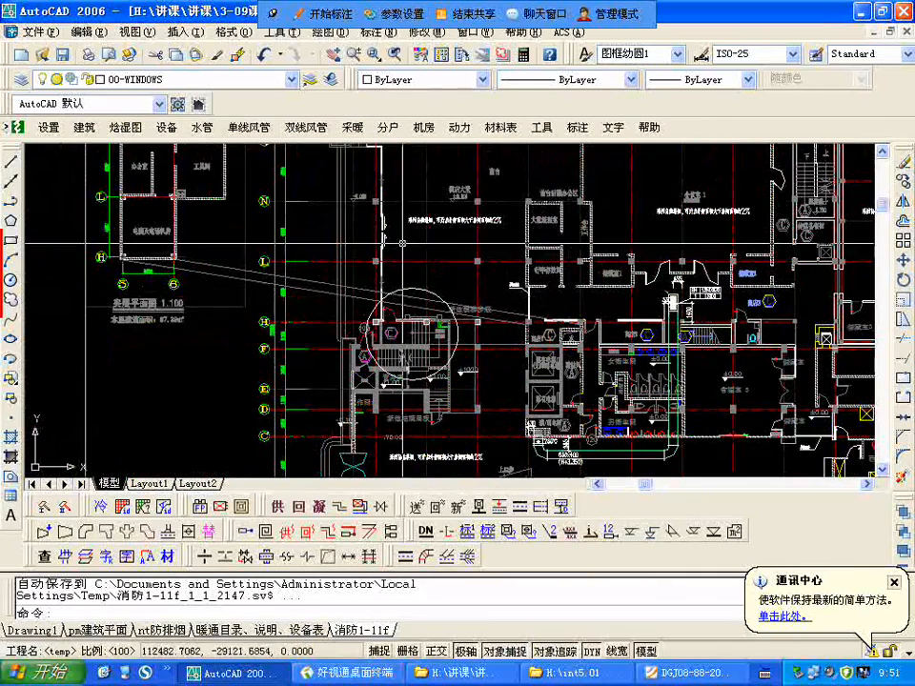
scroll(364, 302, down, 7)
scroll(363, 303, down, 1)
middle_drag(713, 262, 745, 259)
scroll(387, 264, up, 2)
scroll(389, 266, up, 8)
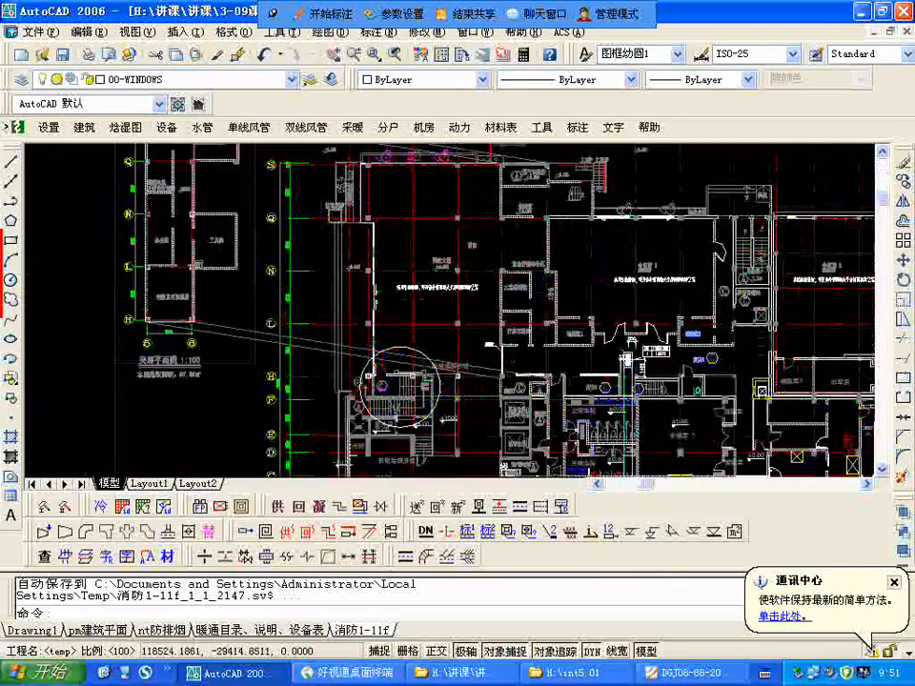
middle_drag(449, 259, 449, 197)
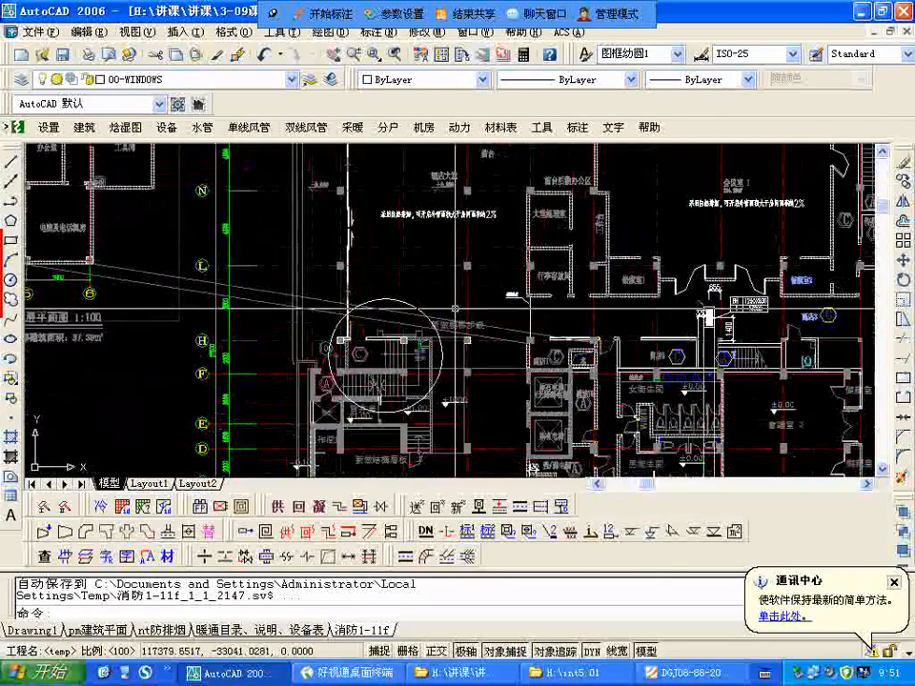
scroll(500, 359, up, 4)
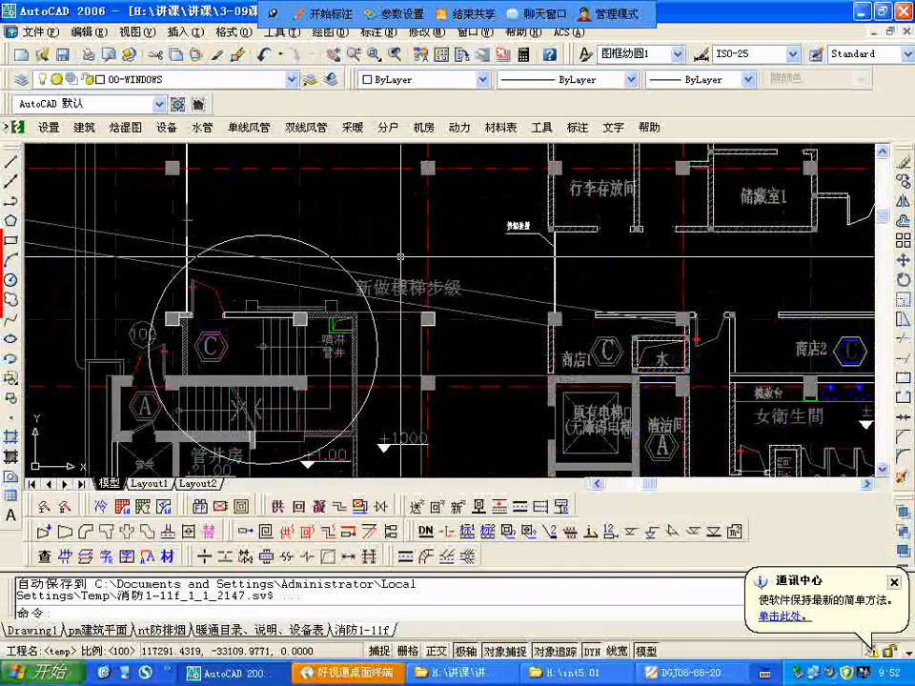
Step: Examine the 大堂酒吧 and 西餐厅 areas with their natural smoke-exhaust notes and the nearby 630x400 duct
scroll(401, 257, down, 10)
scroll(255, 279, up, 8)
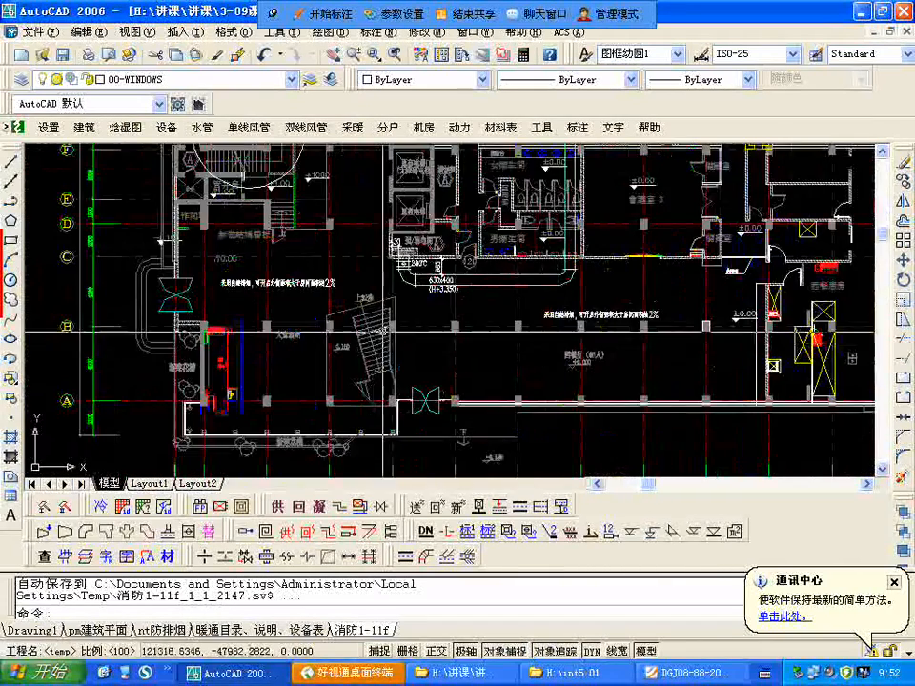
scroll(372, 315, down, 2)
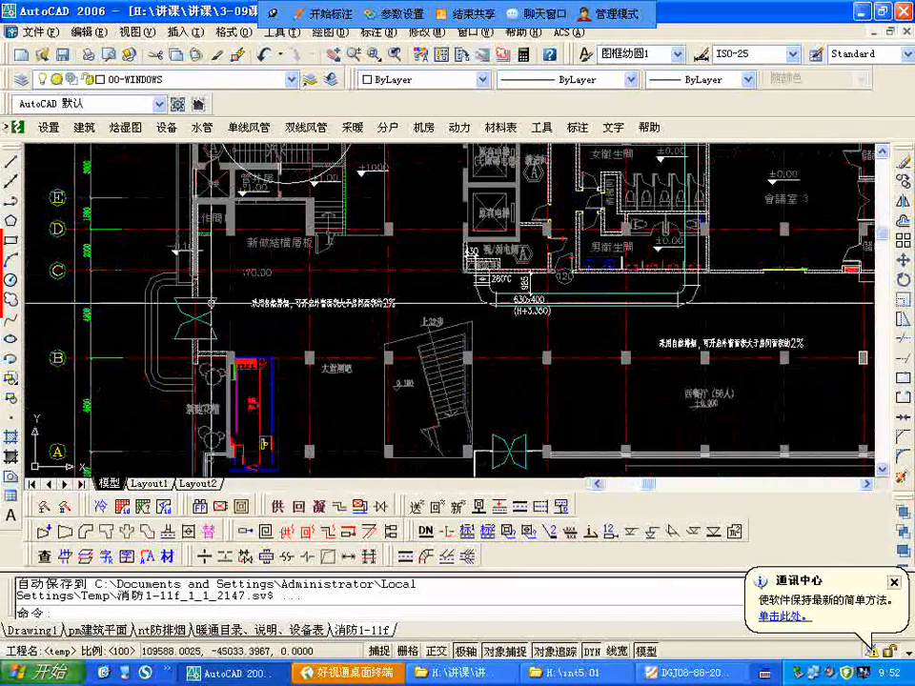
scroll(389, 351, down, 2)
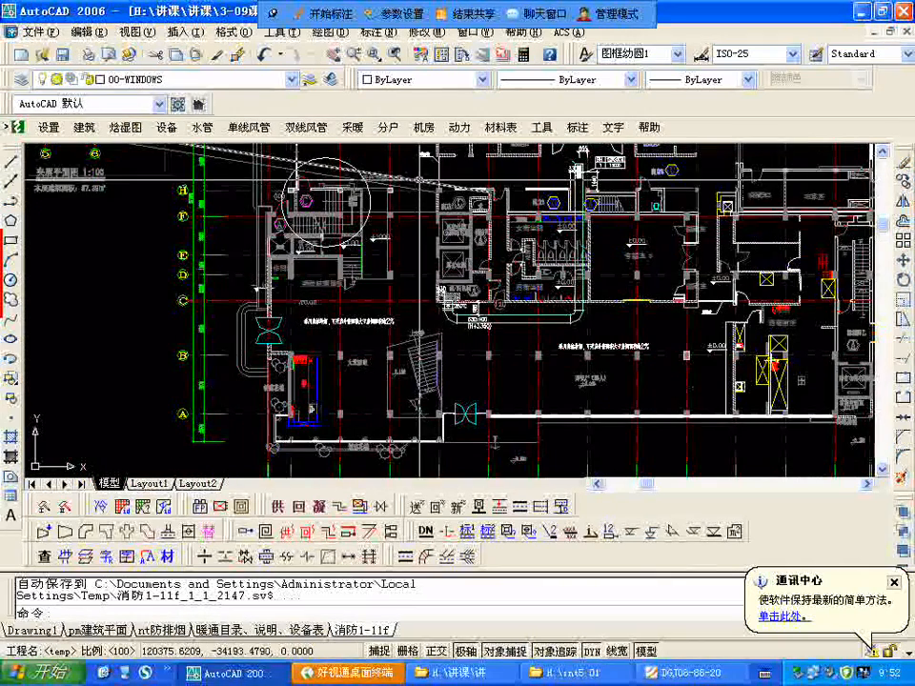
scroll(391, 340, up, 3)
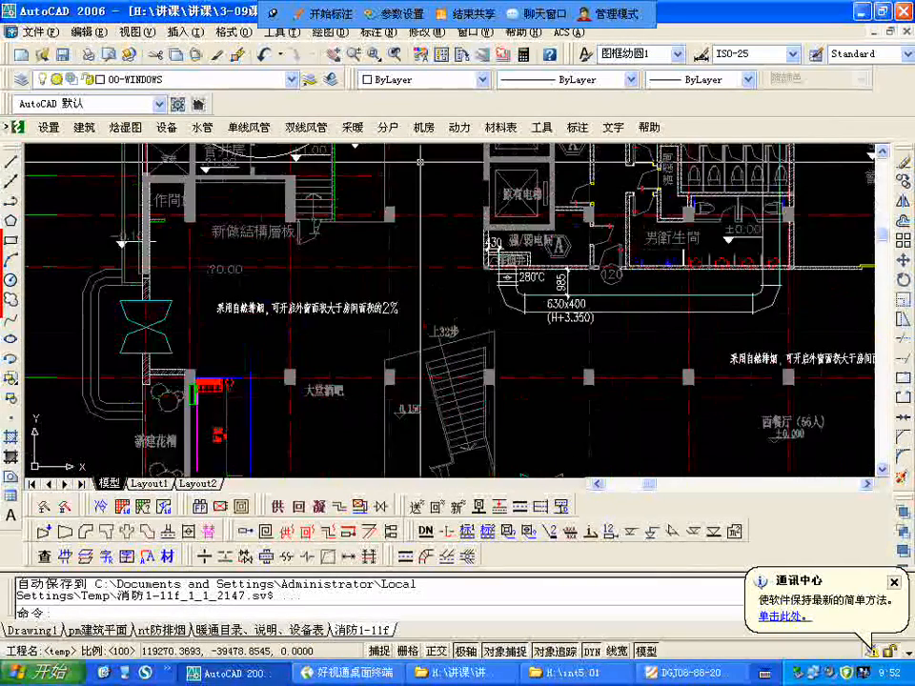
scroll(397, 322, down, 4)
middle_drag(397, 386, 404, 368)
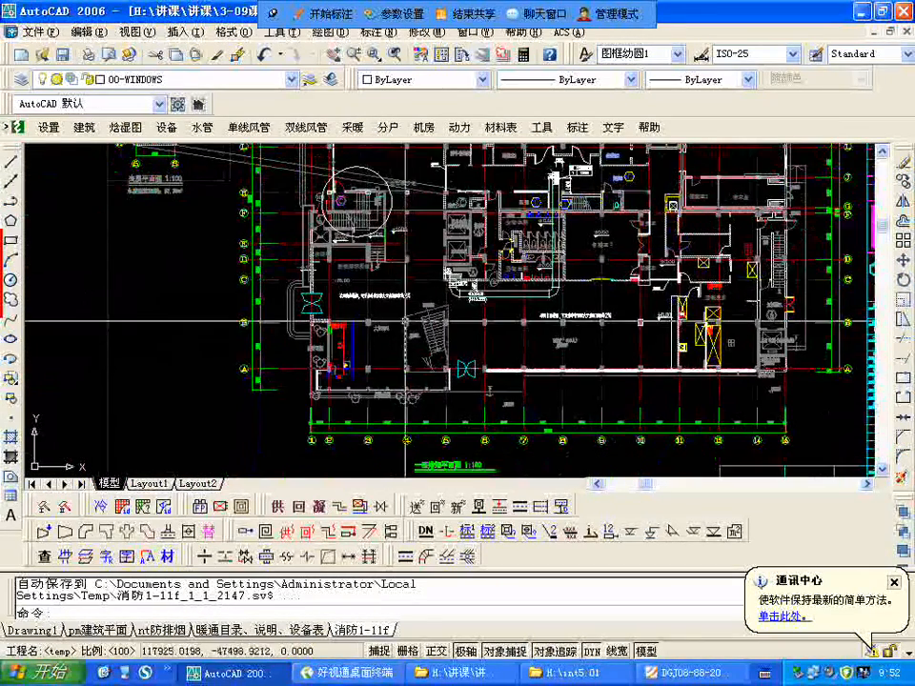